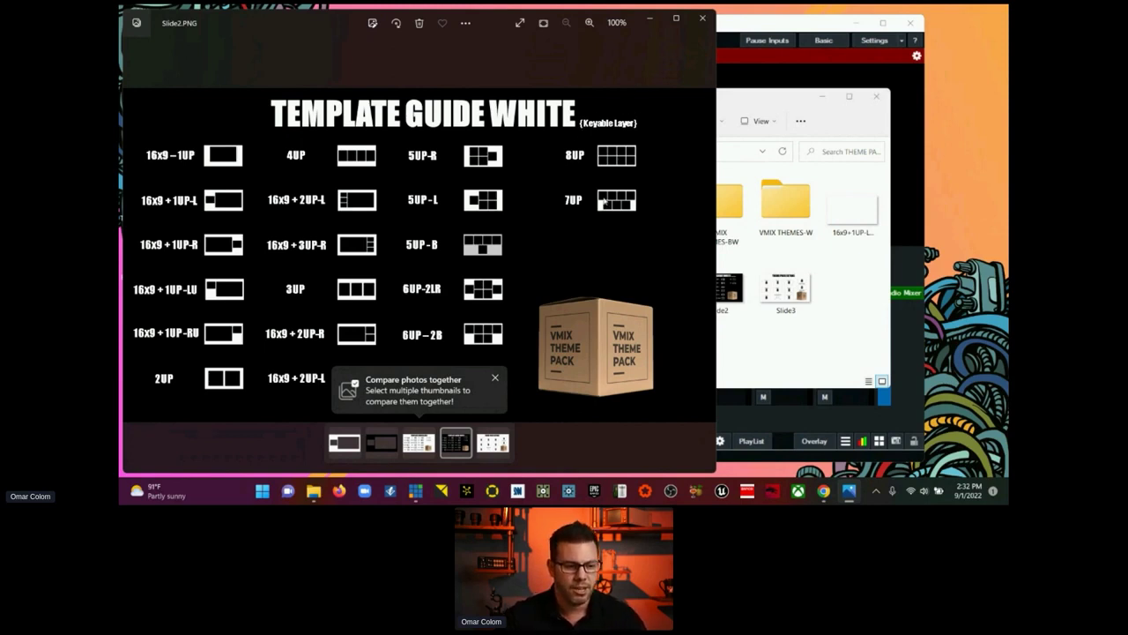
Step: Examine the Theme Pack Extras guide in Slide3.PNG, covering the Zoom placeholders, mock figures and caller overlay
click(498, 446)
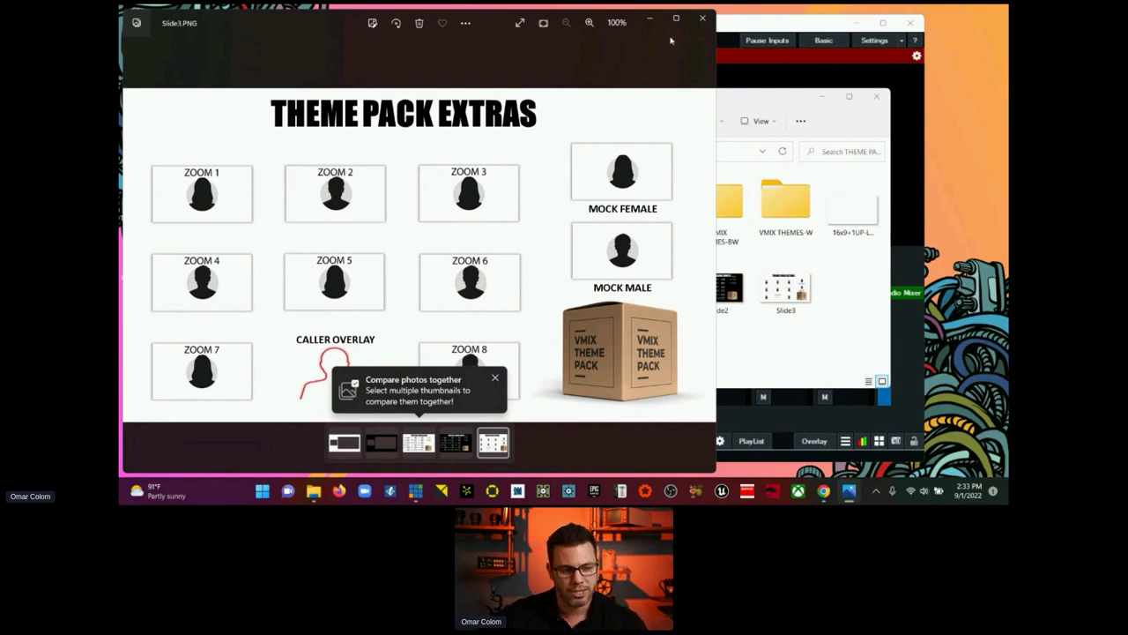
click(702, 18)
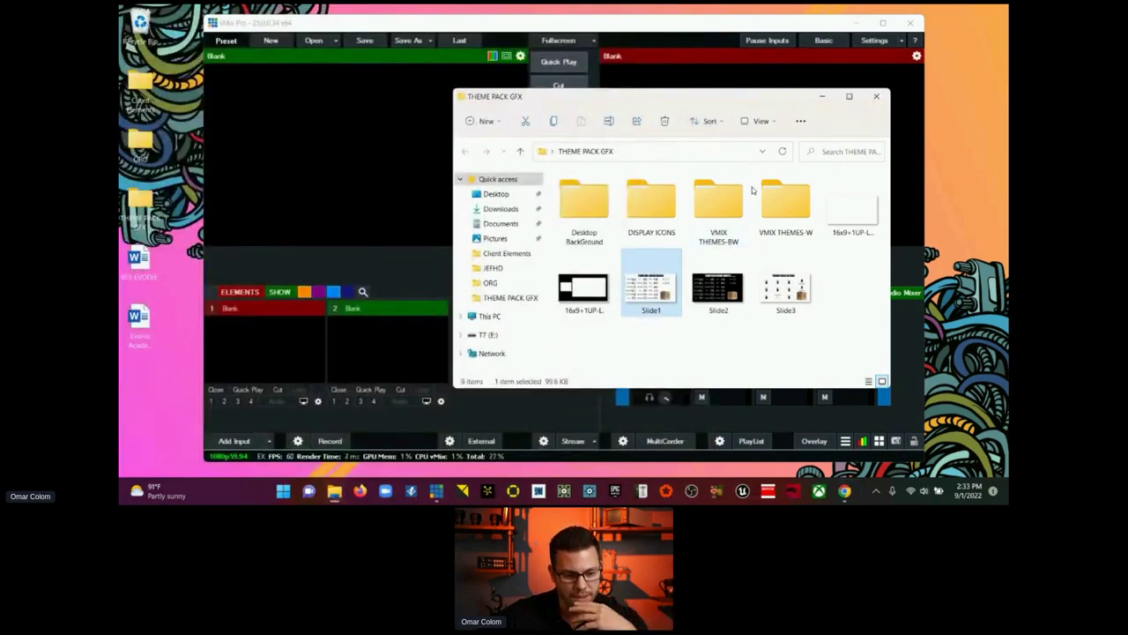
double_click(784, 287)
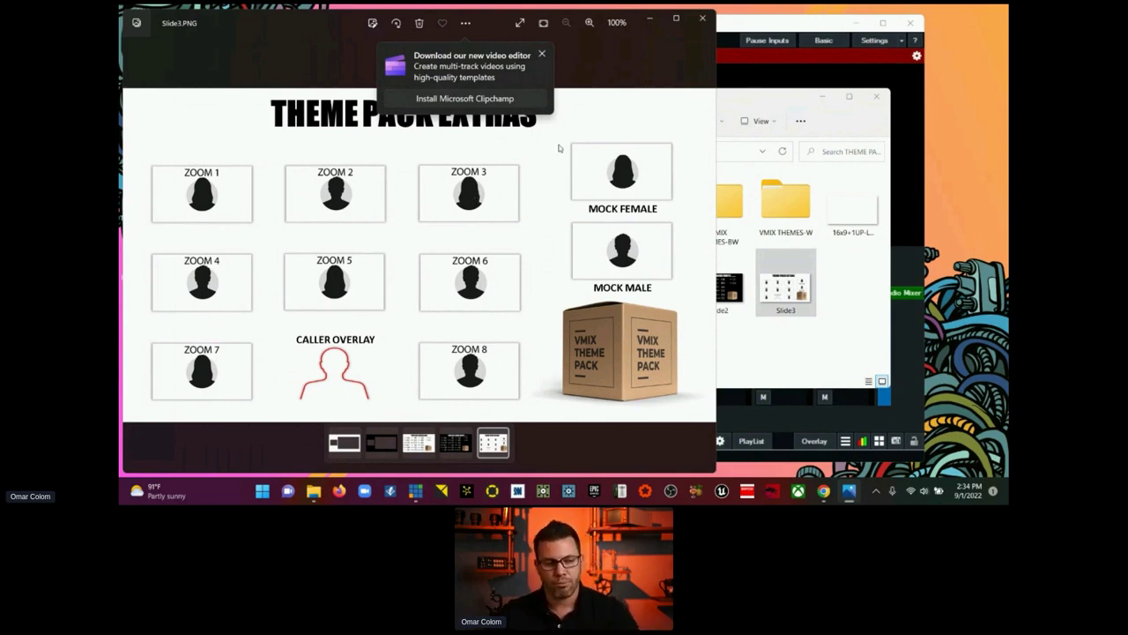
click(703, 18)
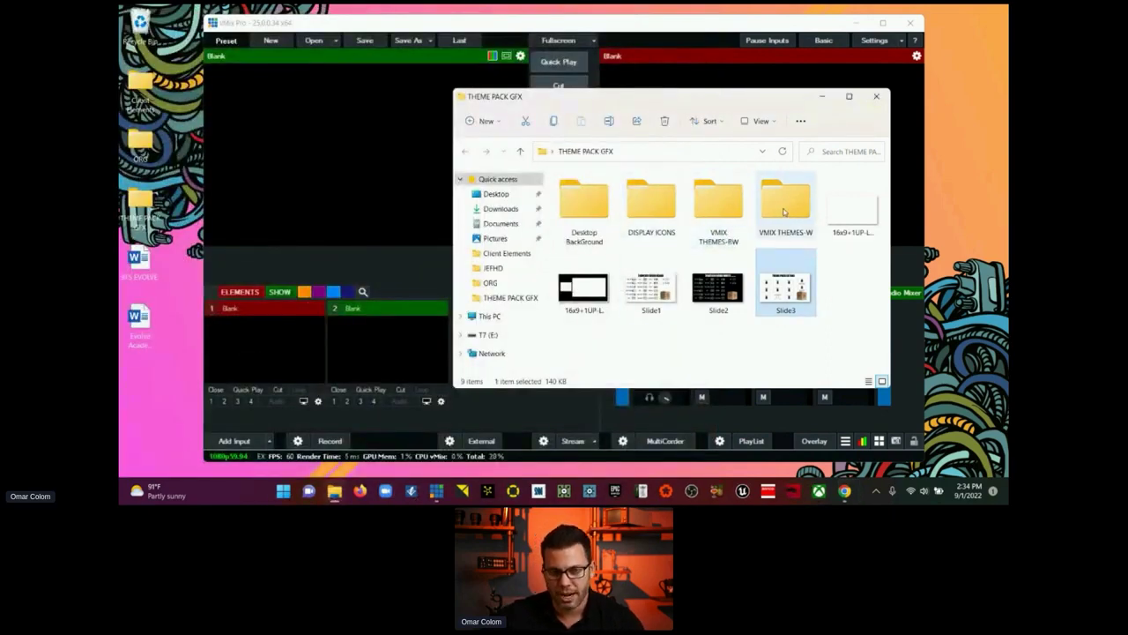
Step: Close the THEME PACK GFX folder and add a Colour Bars input to the vMix preset
click(878, 99)
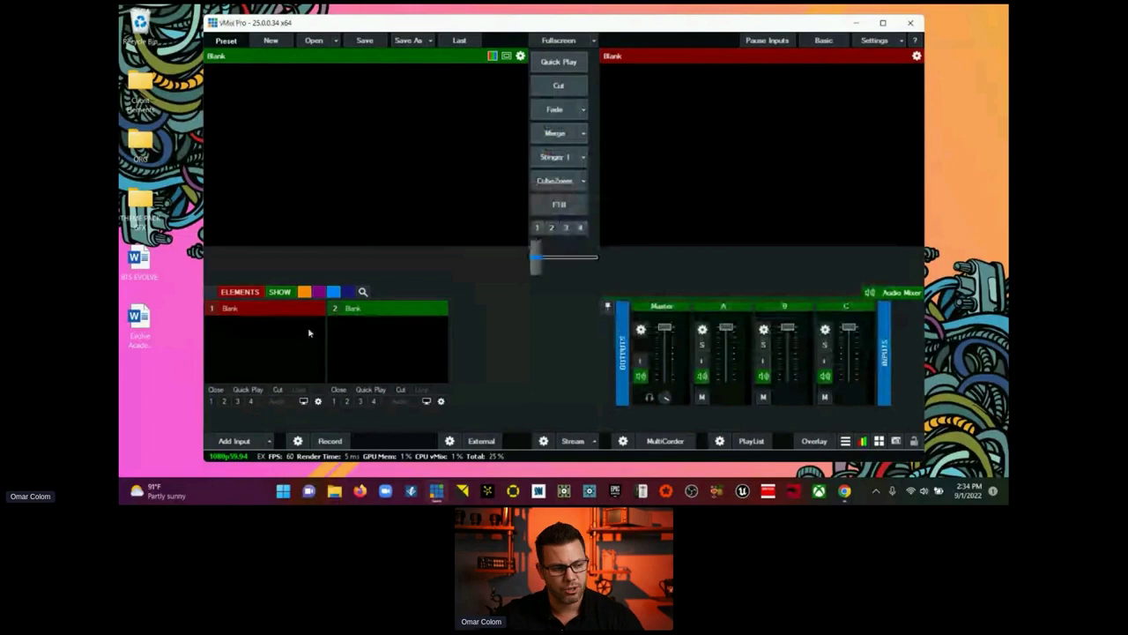
click(269, 441)
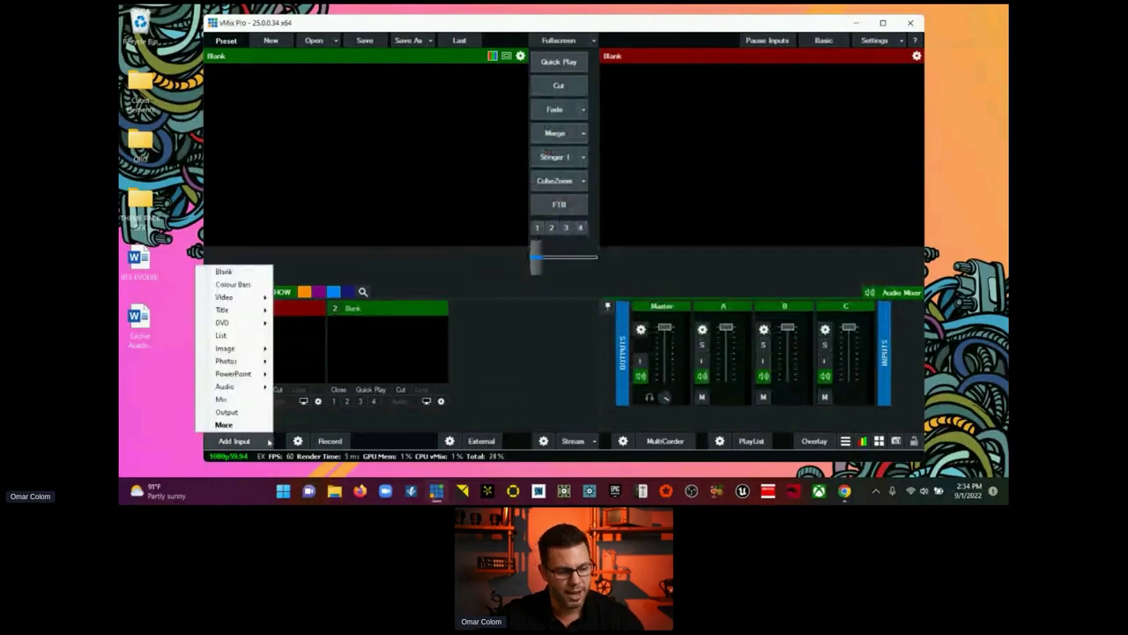
click(233, 285)
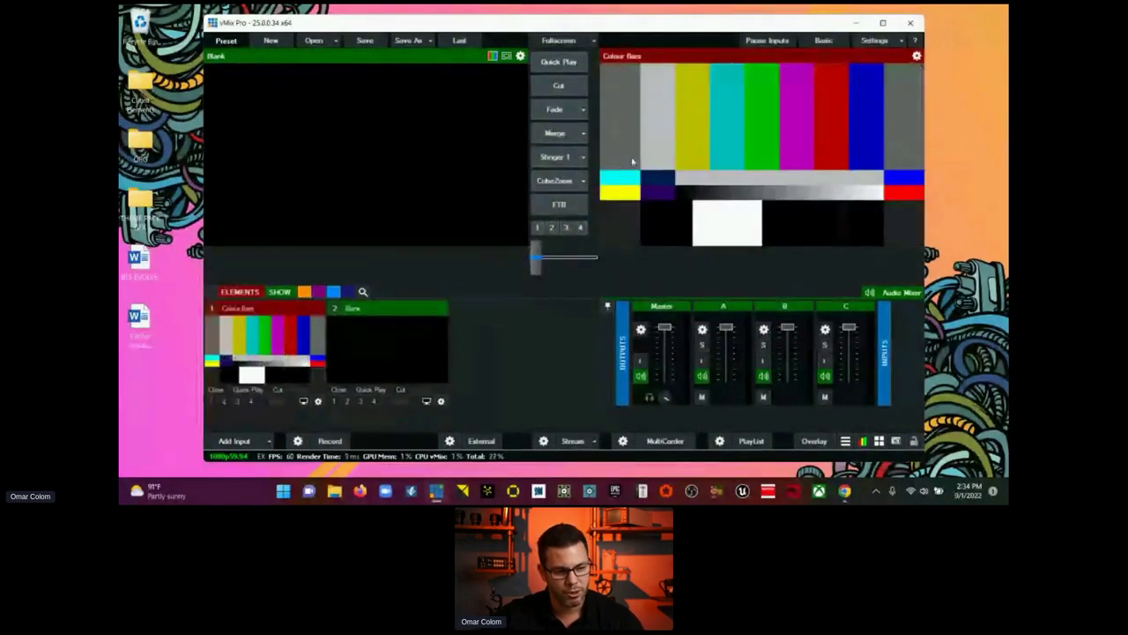
Step: Add the Integrated Camera as input number 2, keeping its default camera settings
click(269, 441)
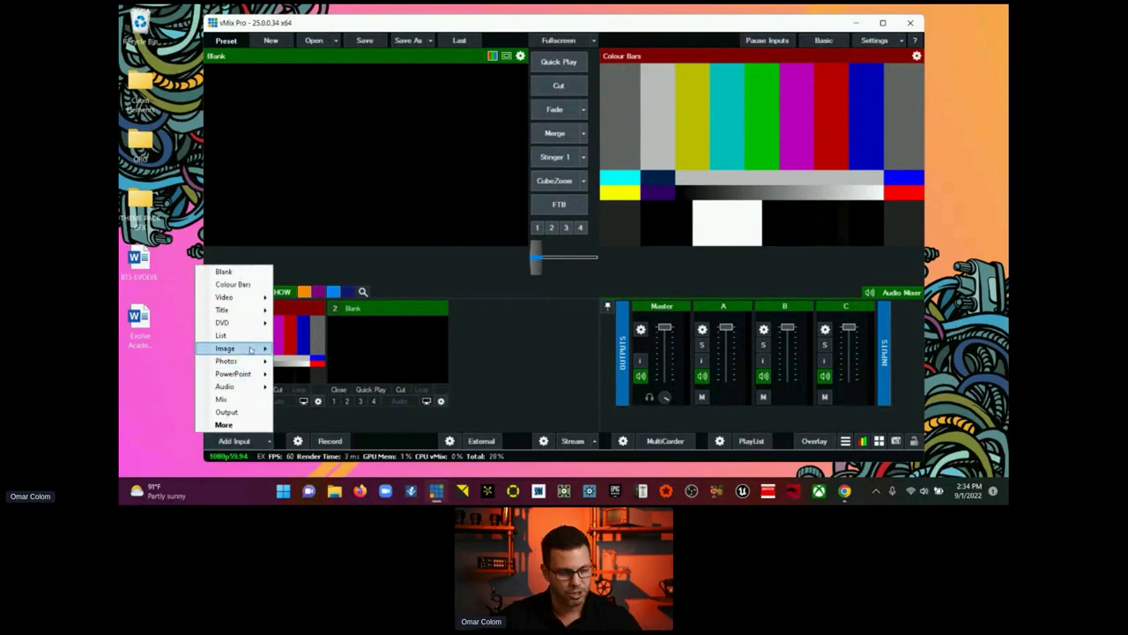
click(236, 441)
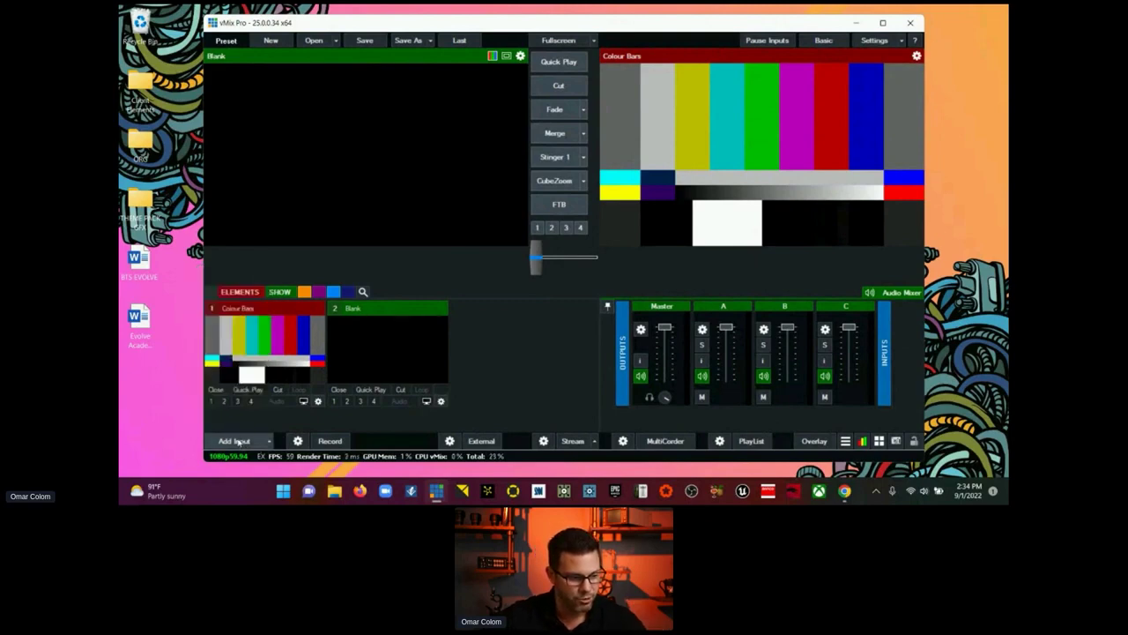
click(236, 441)
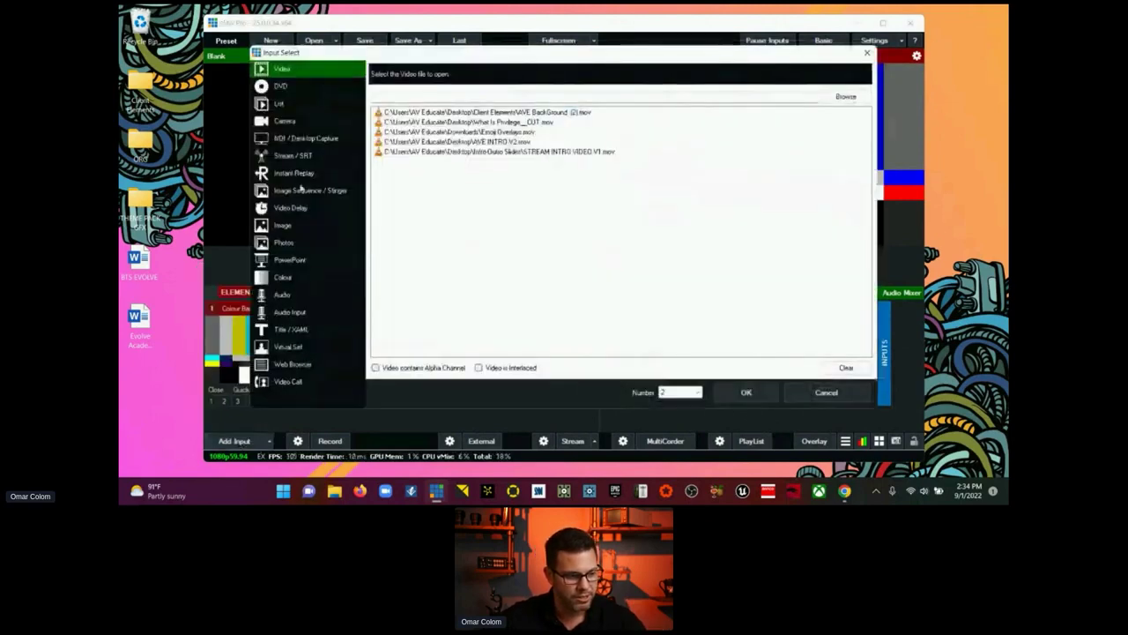
click(300, 121)
click(499, 83)
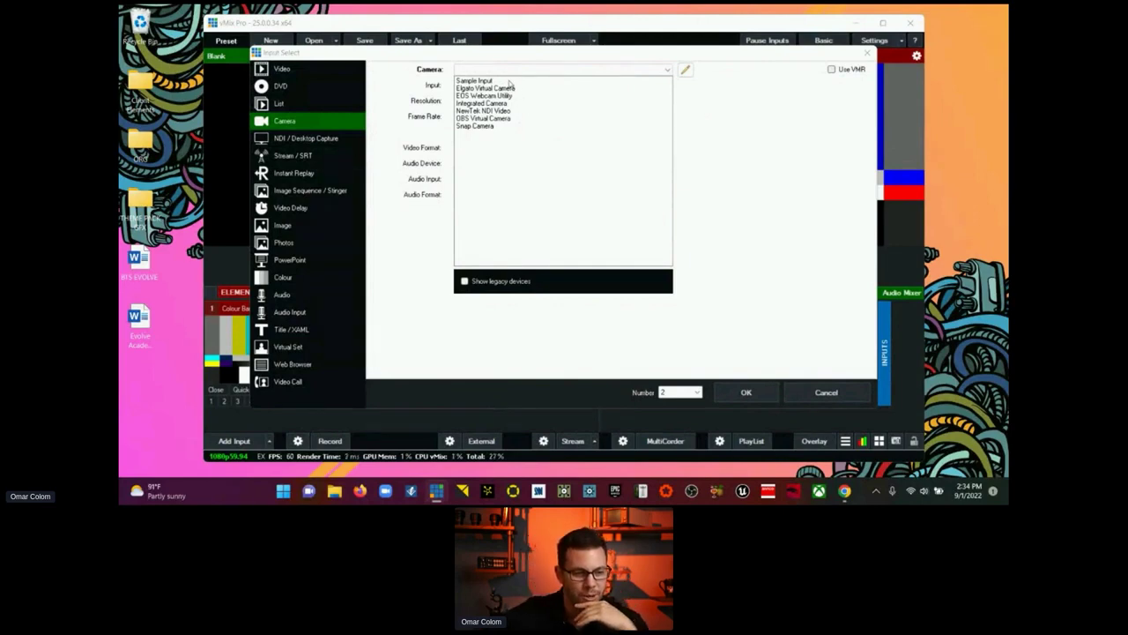
click(508, 104)
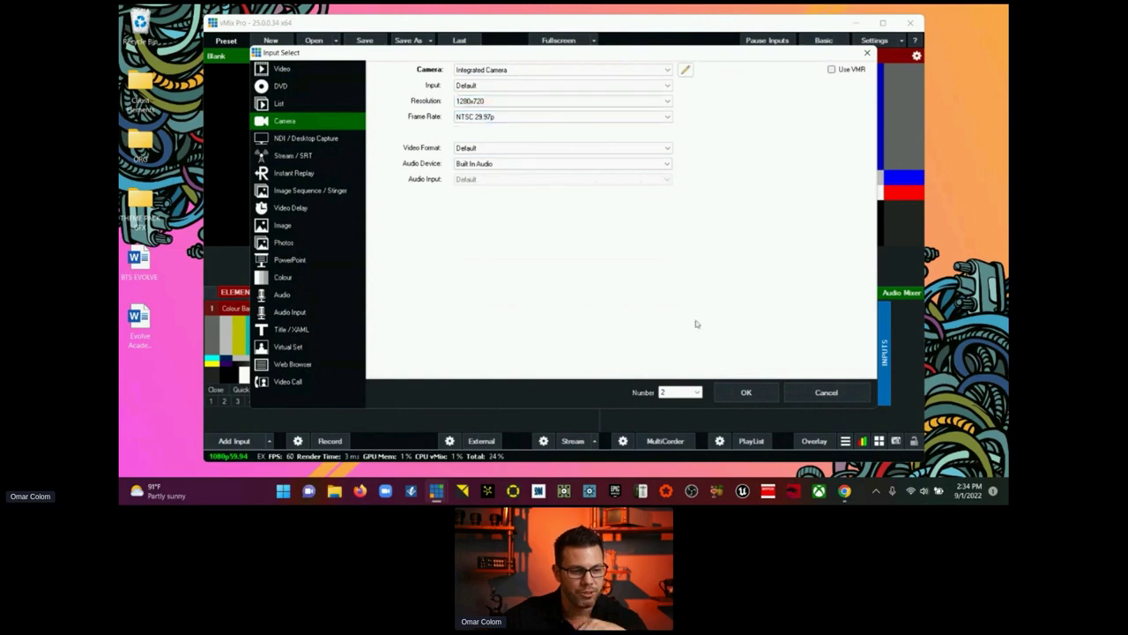
click(748, 394)
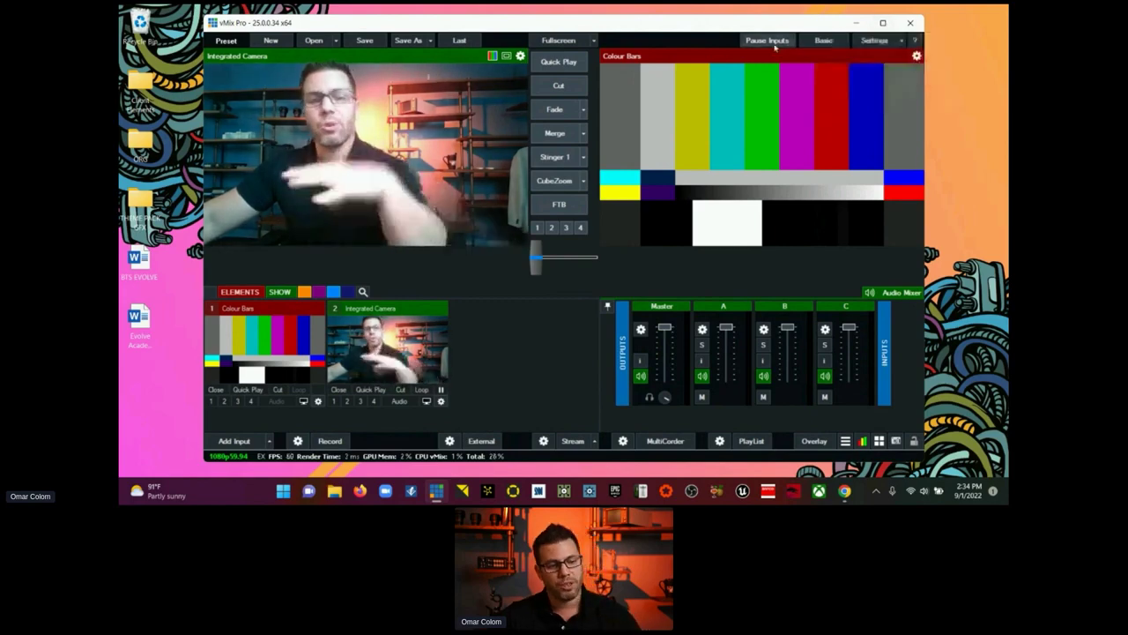
Step: Show the ELEMENTS category and add the black 16x9+1UP-L image from the VMIX THEMES-BW folder of THEME PACK GFX
drag(710, 23, 757, 20)
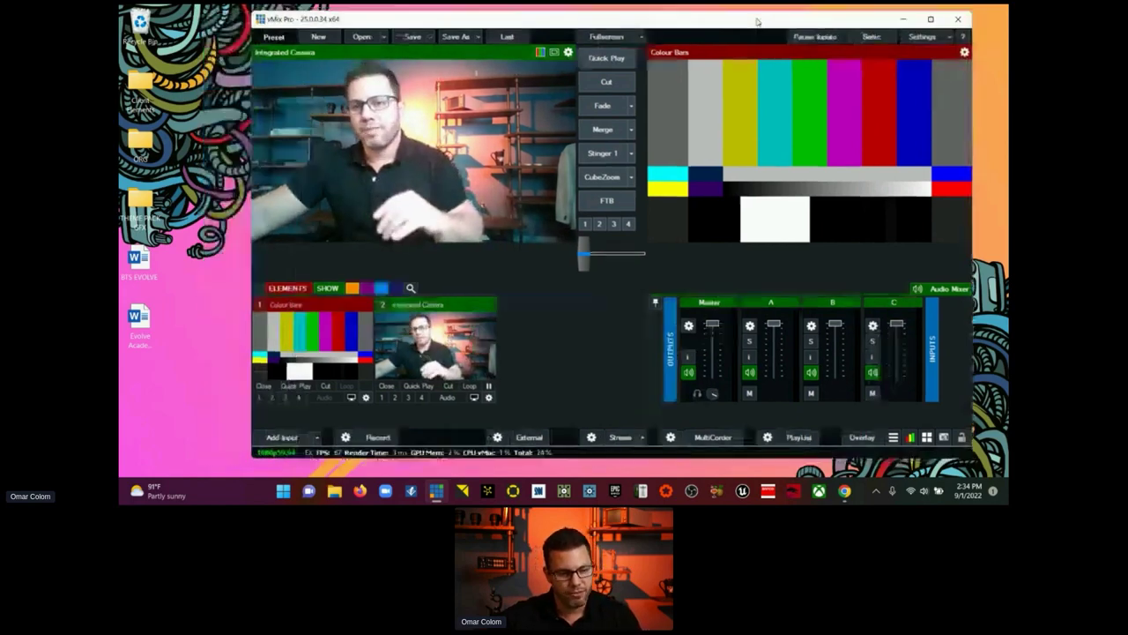
click(295, 290)
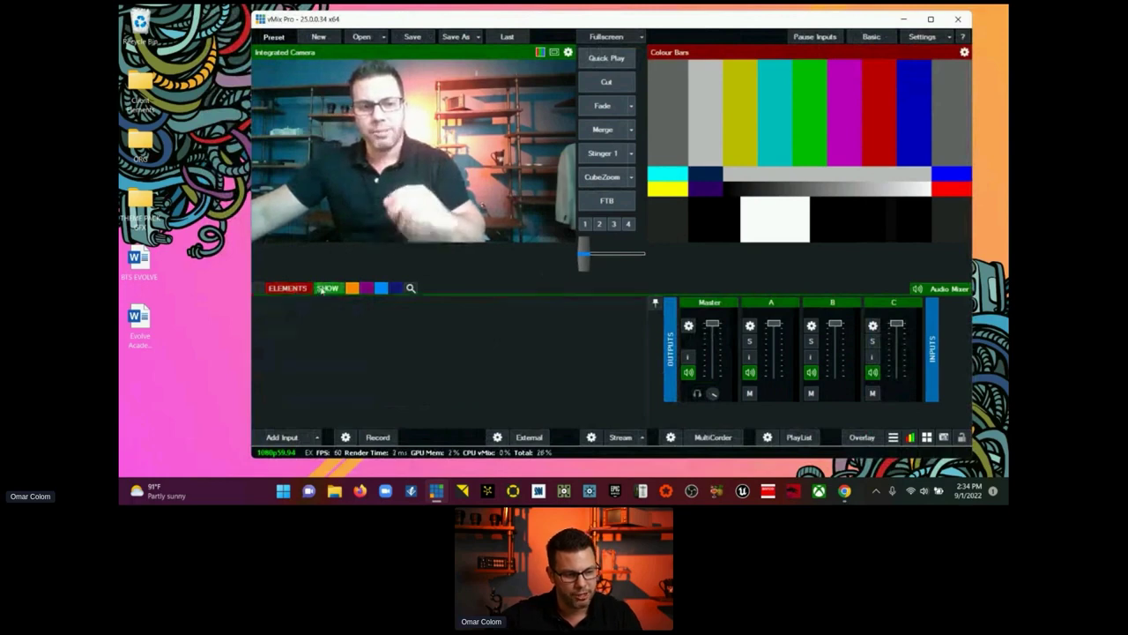
click(136, 199)
double_click(135, 199)
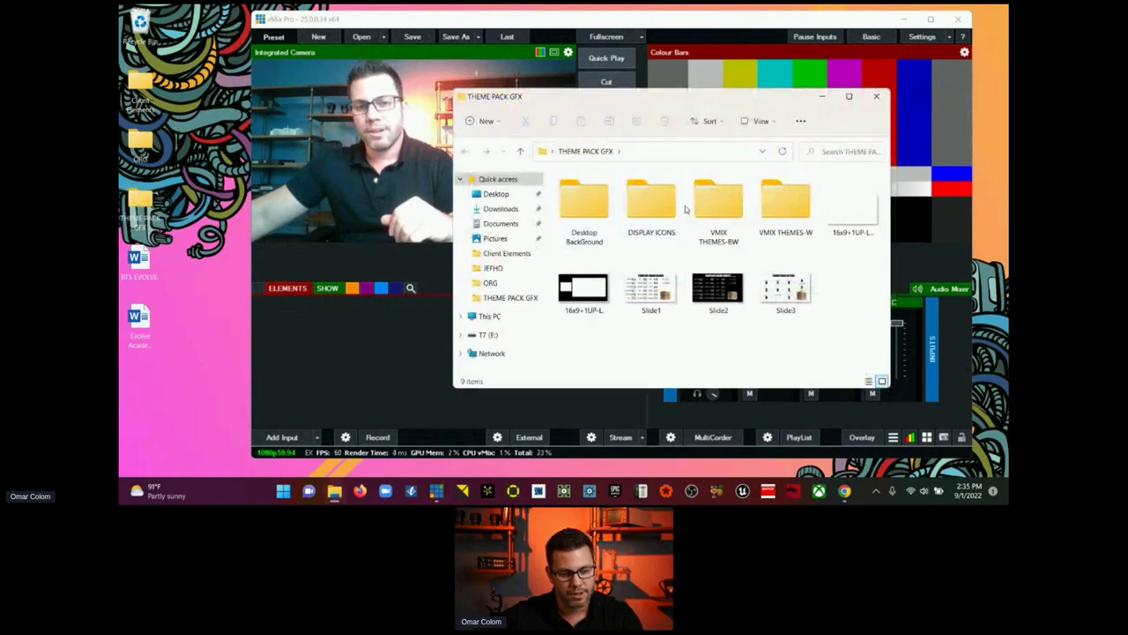
double_click(712, 211)
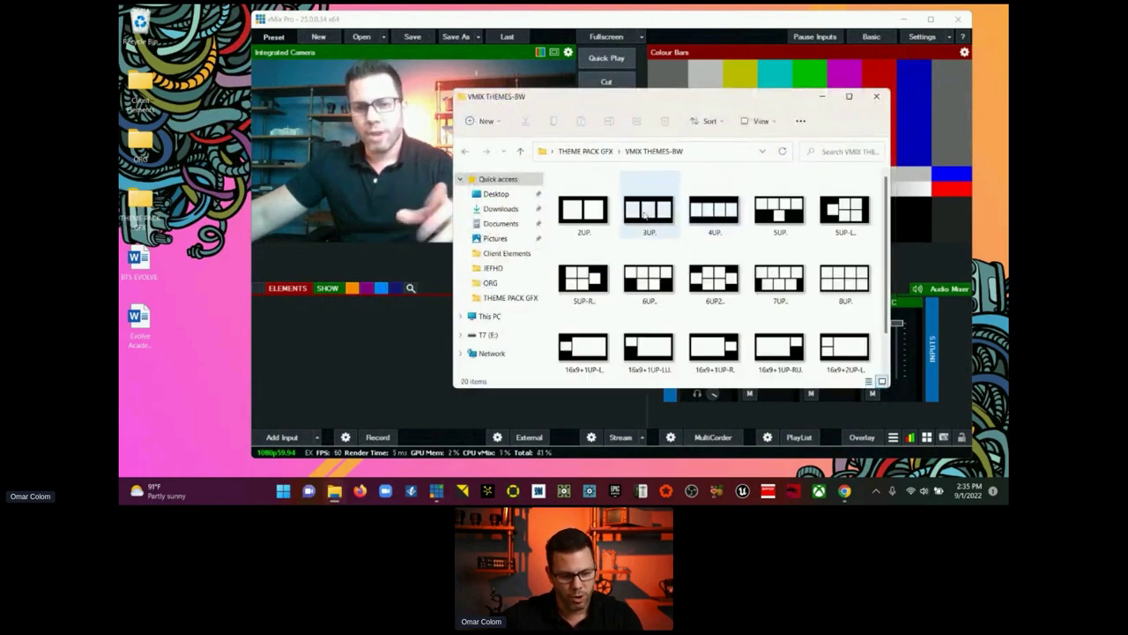
scroll(644, 213, down, 1)
click(583, 304)
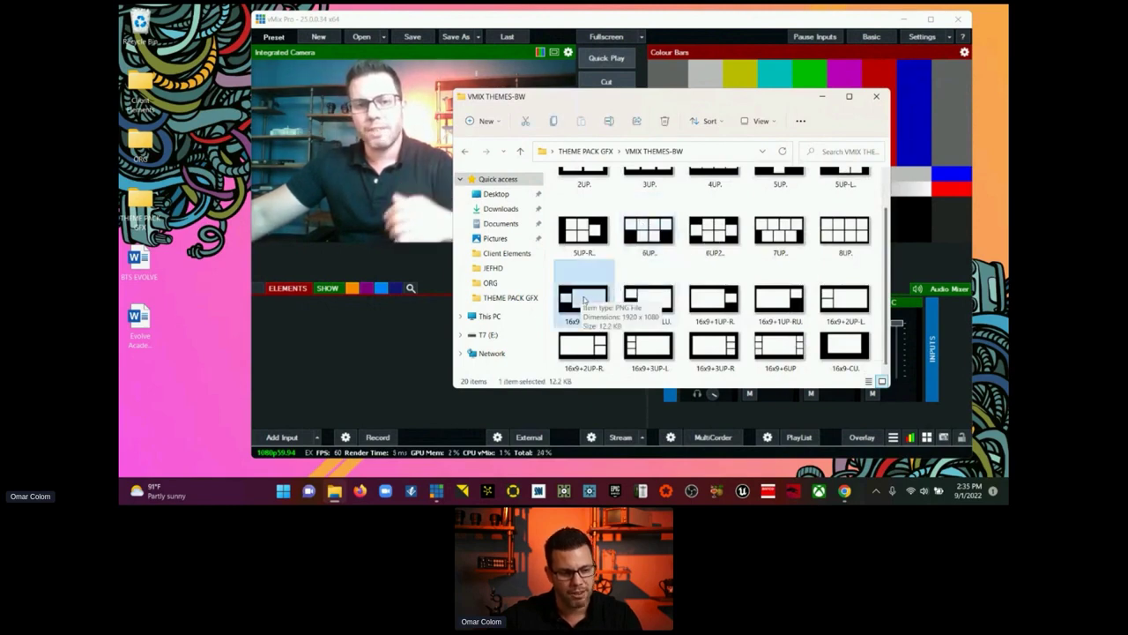
drag(390, 332, 368, 332)
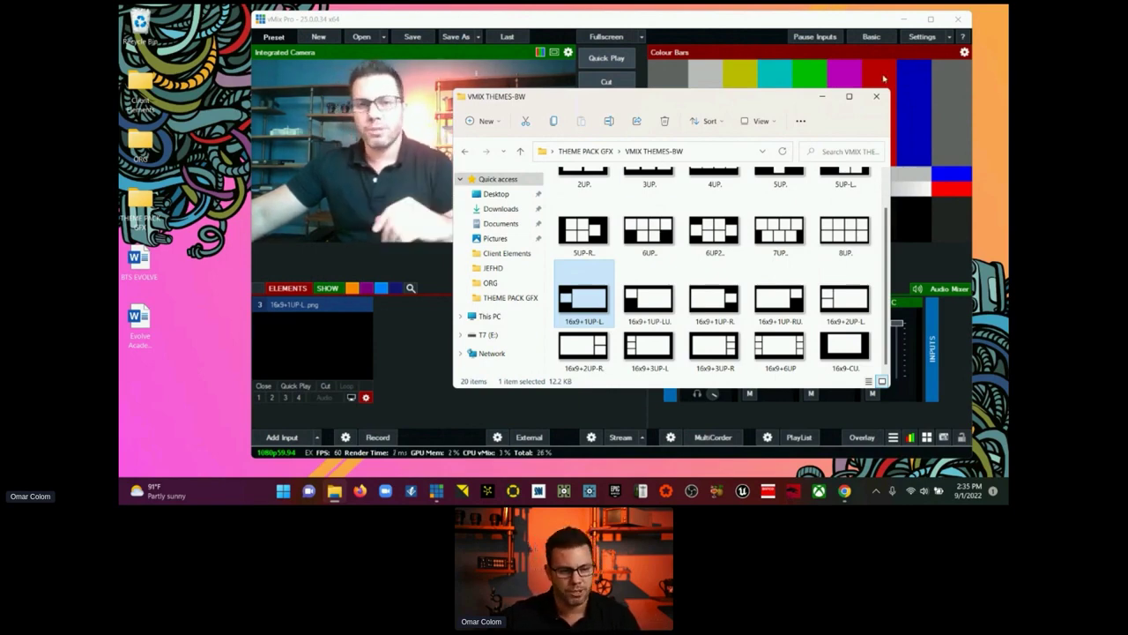
click(875, 97)
Step: Put the 16x9+1UP-L image in preview and check its transparent cut-outs in the input settings
click(358, 304)
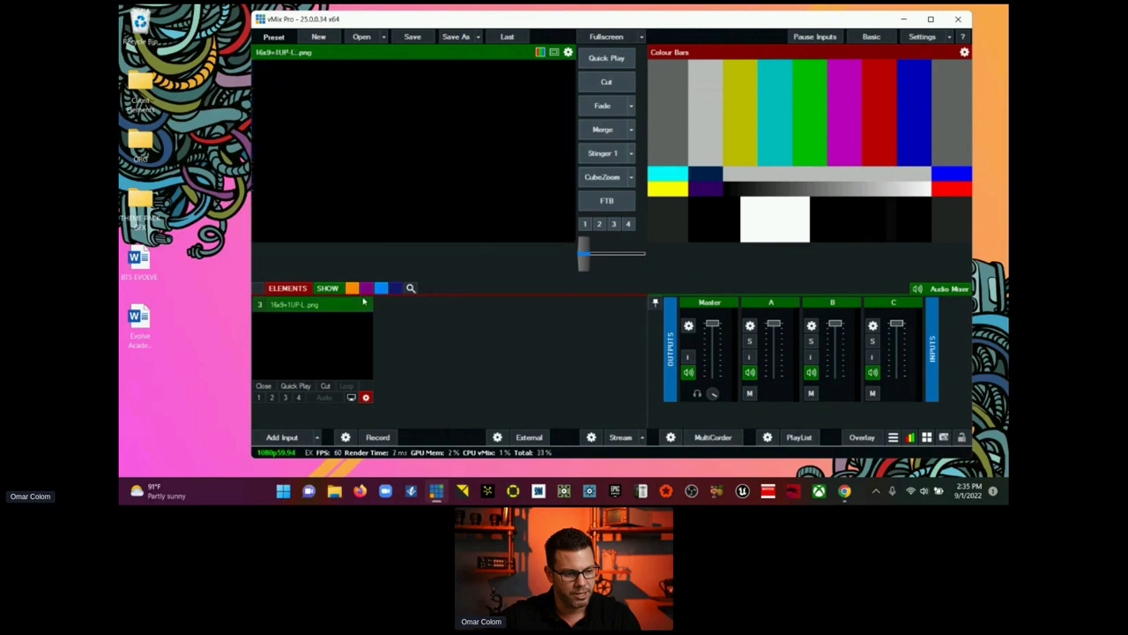
click(366, 396)
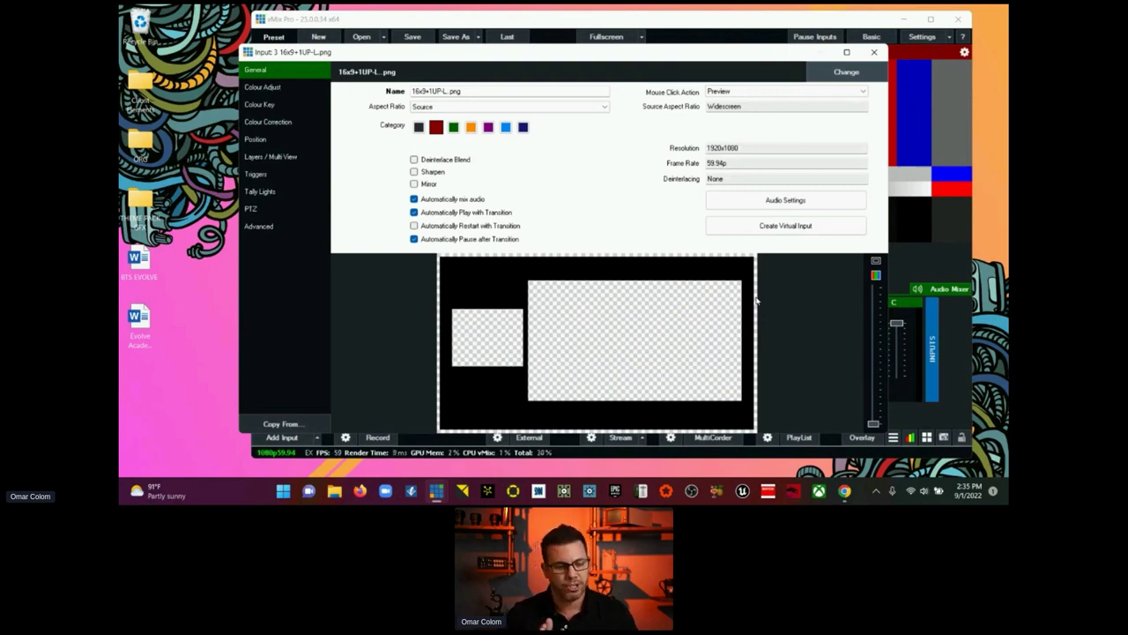
click(874, 52)
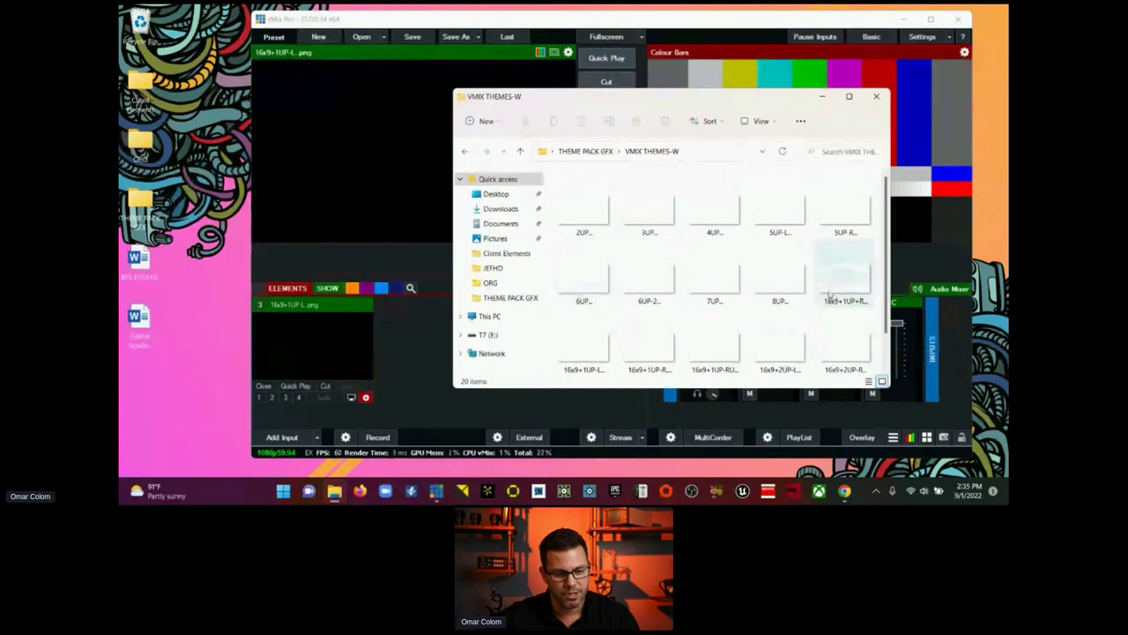
Step: Add the white 16x9+1UP+R image from the VMIX THEMES-W folder to ELEMENTS and check its cut-outs in the input settings
drag(829, 296, 388, 366)
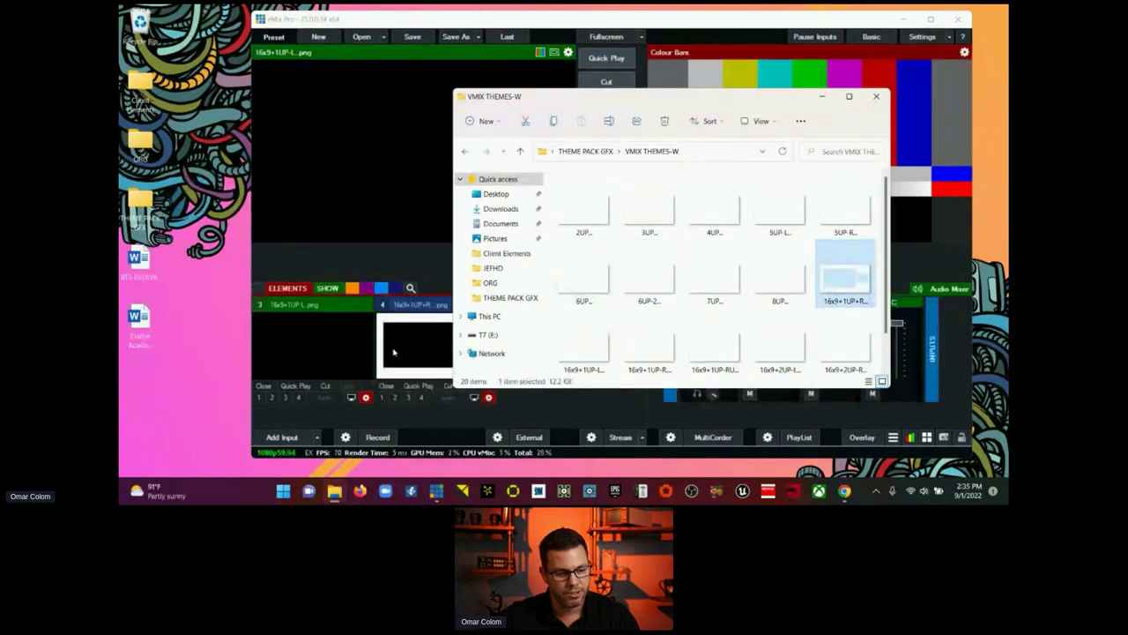
click(876, 96)
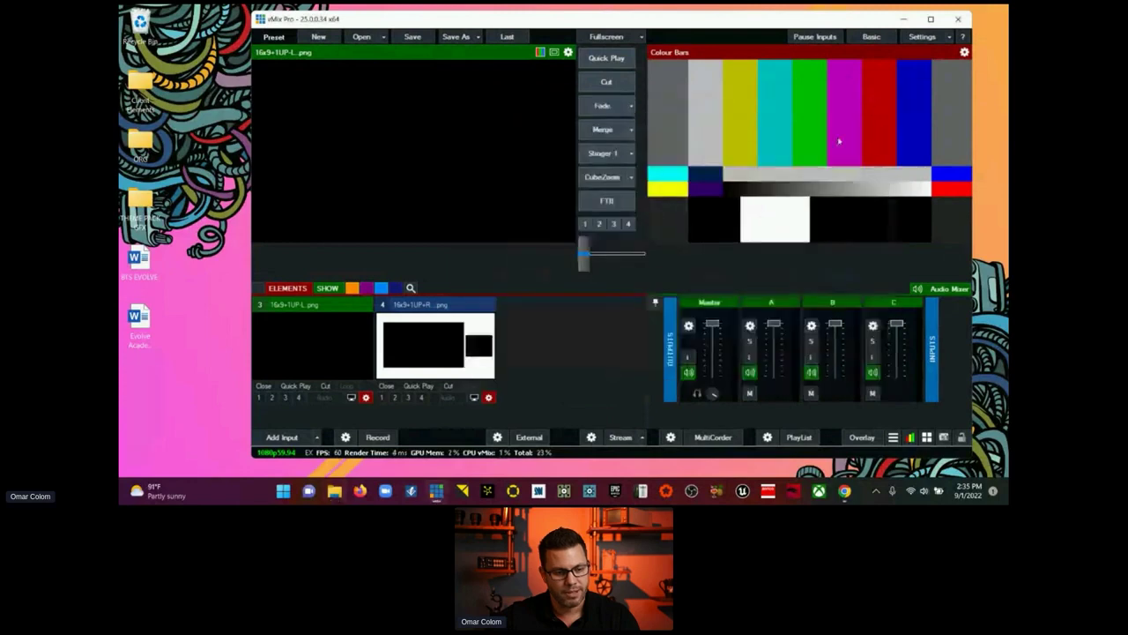
click(490, 397)
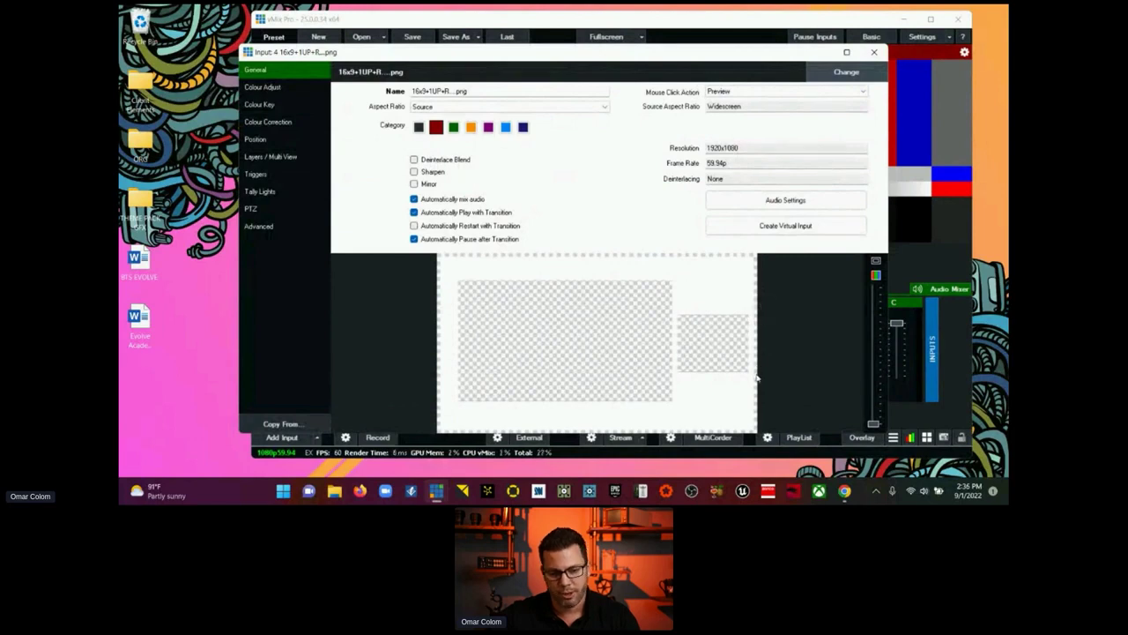
click(873, 53)
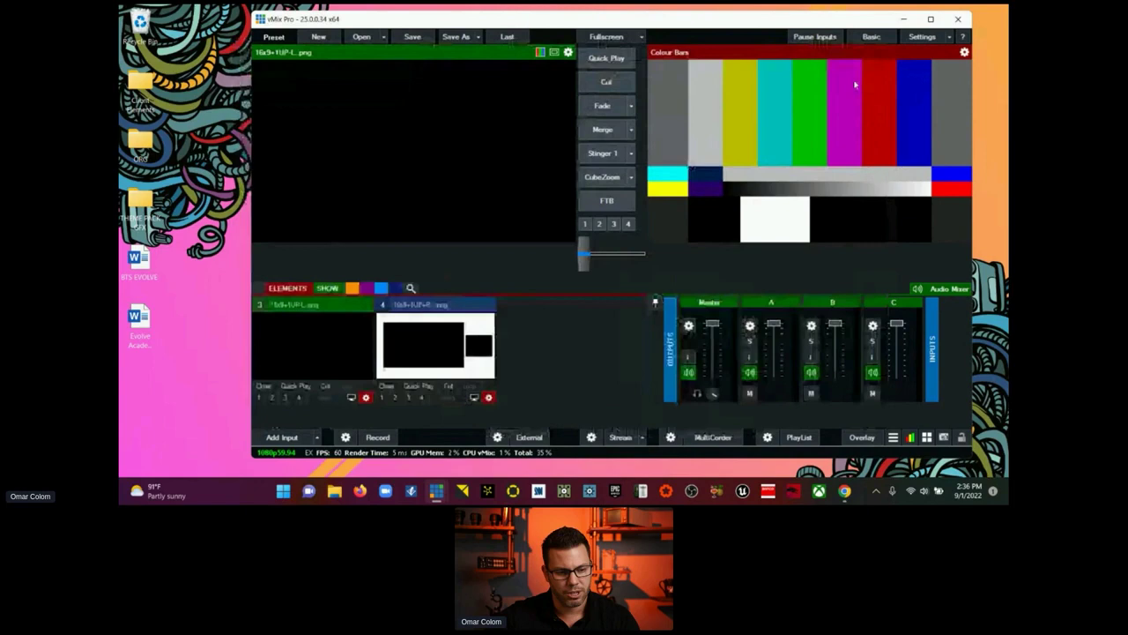
Step: Add the AVE BackGround (1) image, AVE BackGround (2) video, Evolve 2021 NEW (1) presentation and Evolve Logo from Client Elements to the ELEMENTS category
double_click(143, 88)
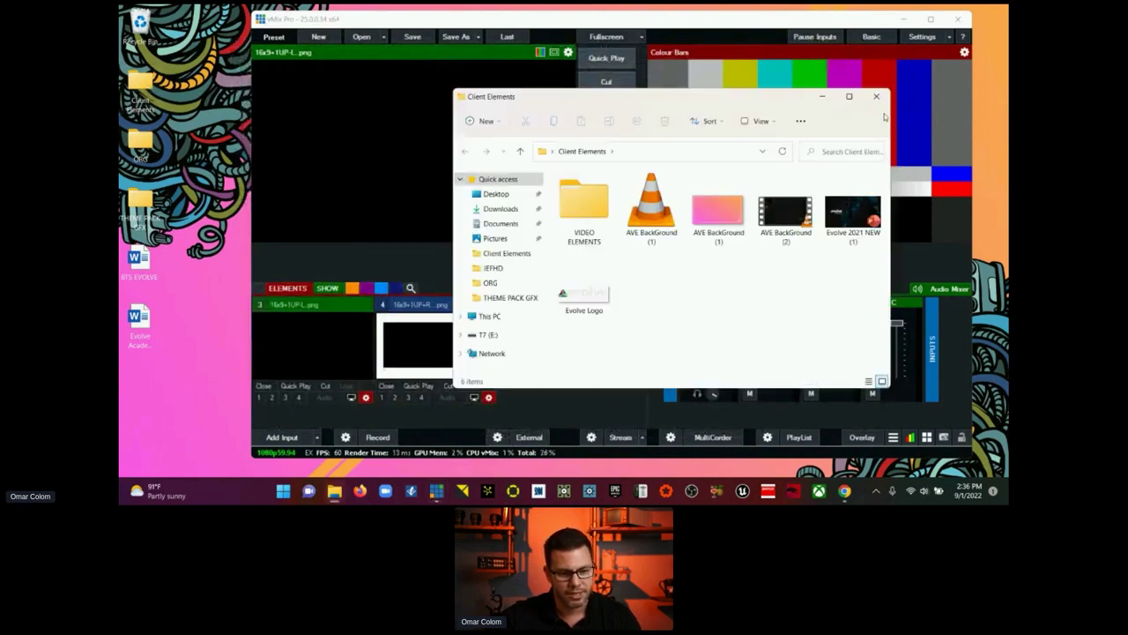
click(876, 96)
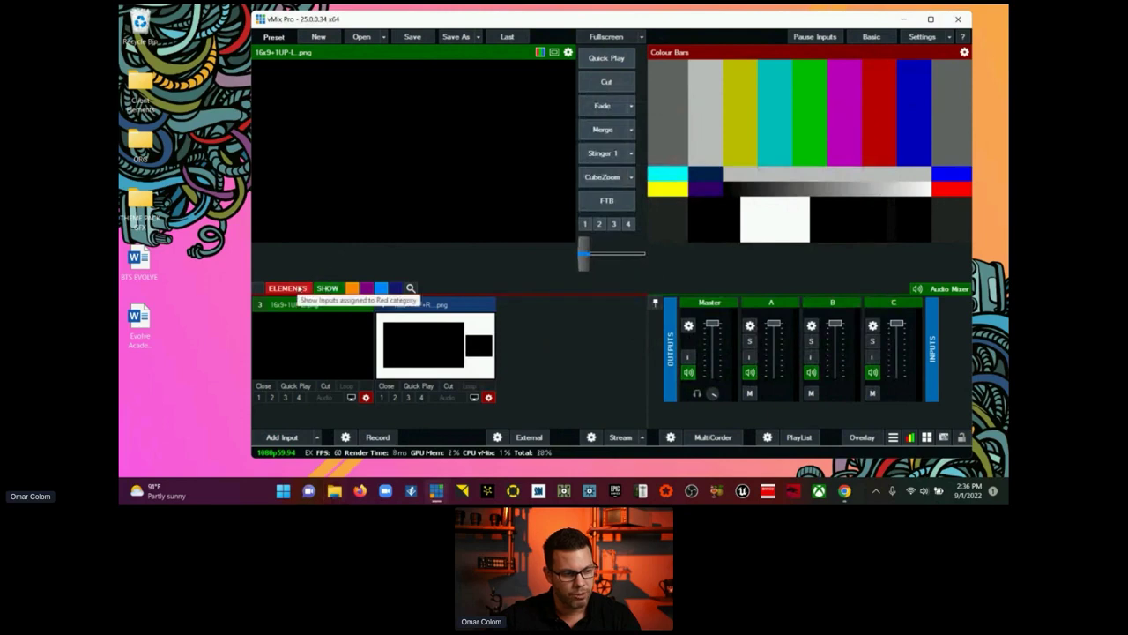
click(143, 89)
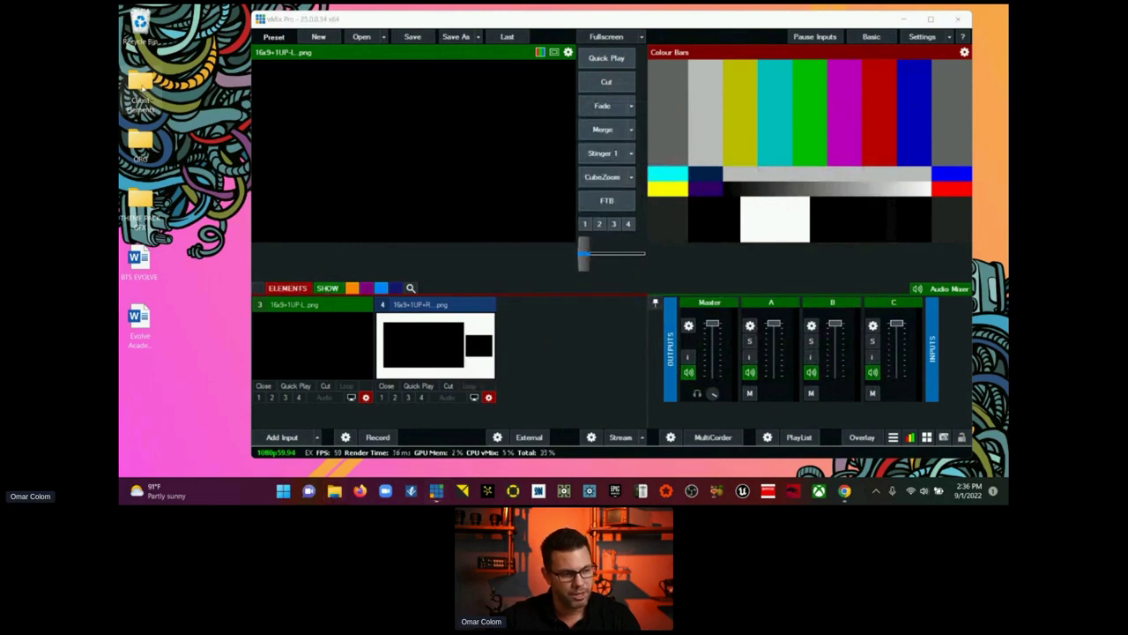
double_click(141, 88)
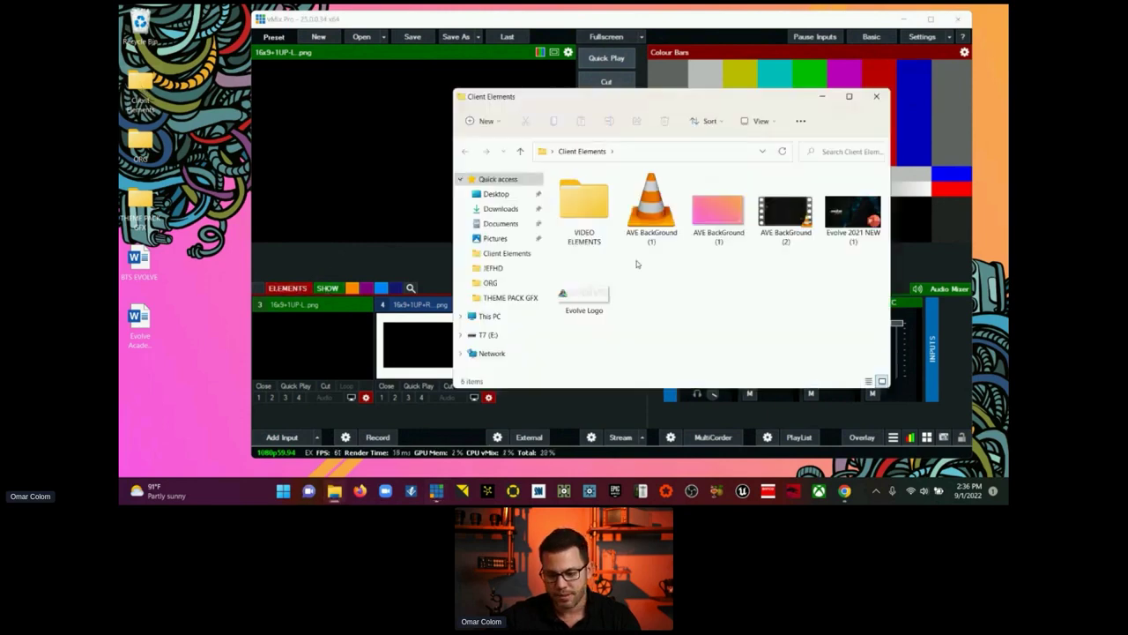
drag(723, 220, 547, 404)
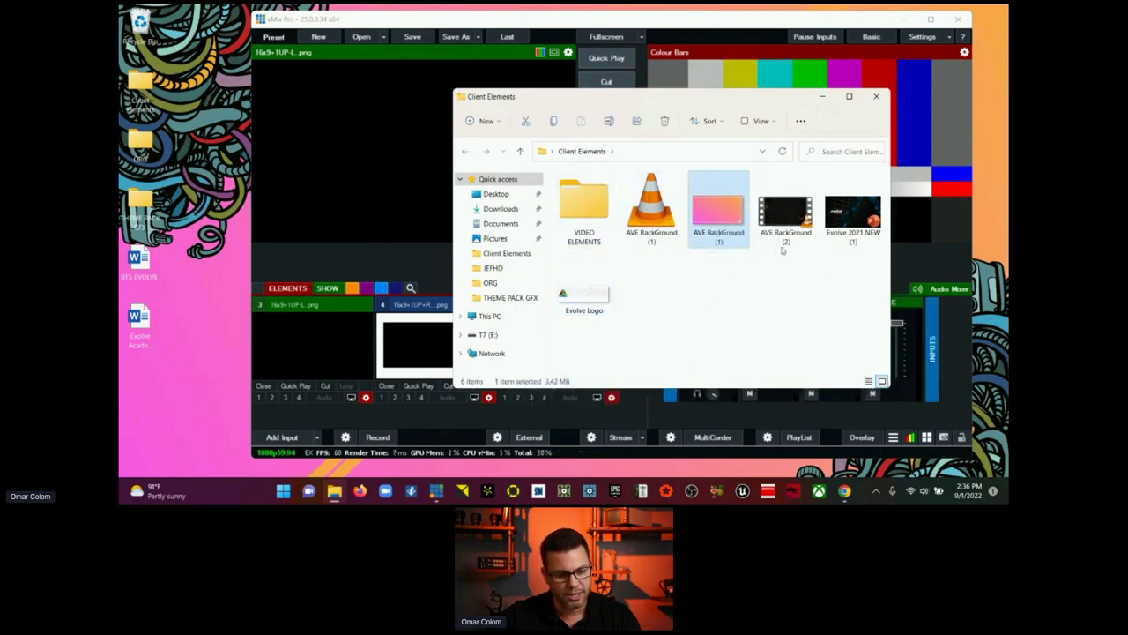
drag(783, 214, 438, 429)
drag(852, 211, 484, 420)
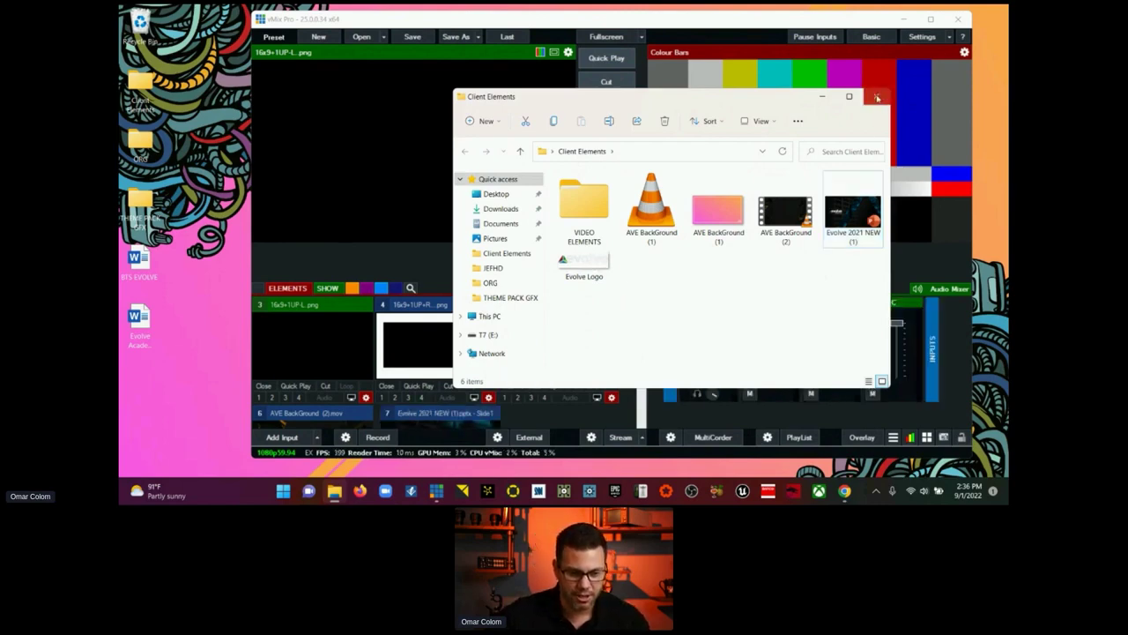
drag(589, 263, 563, 433)
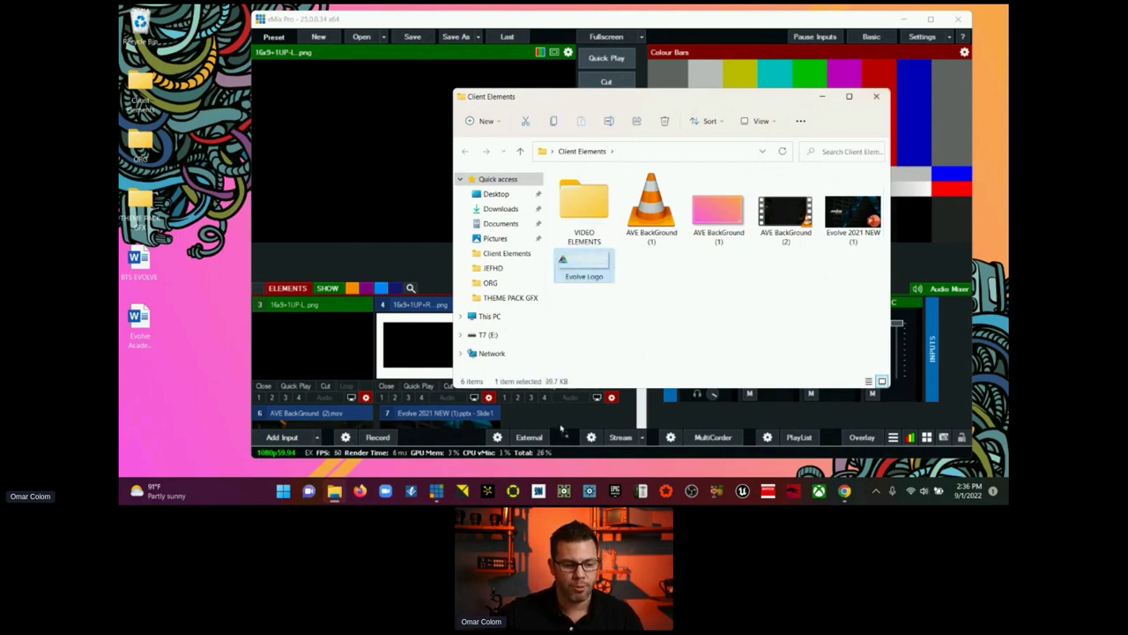
Step: Open the Evolve 2021 NEW (1) presentation from Client Elements in PowerPoint, enable editing and enlarge its window to full screen
double_click(845, 216)
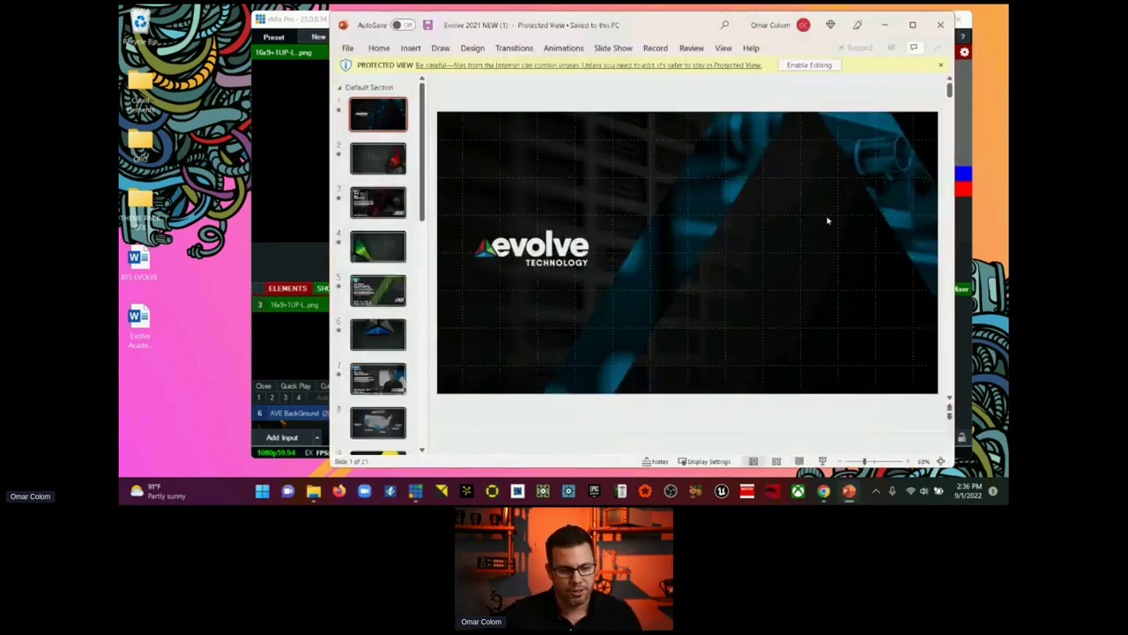
click(809, 64)
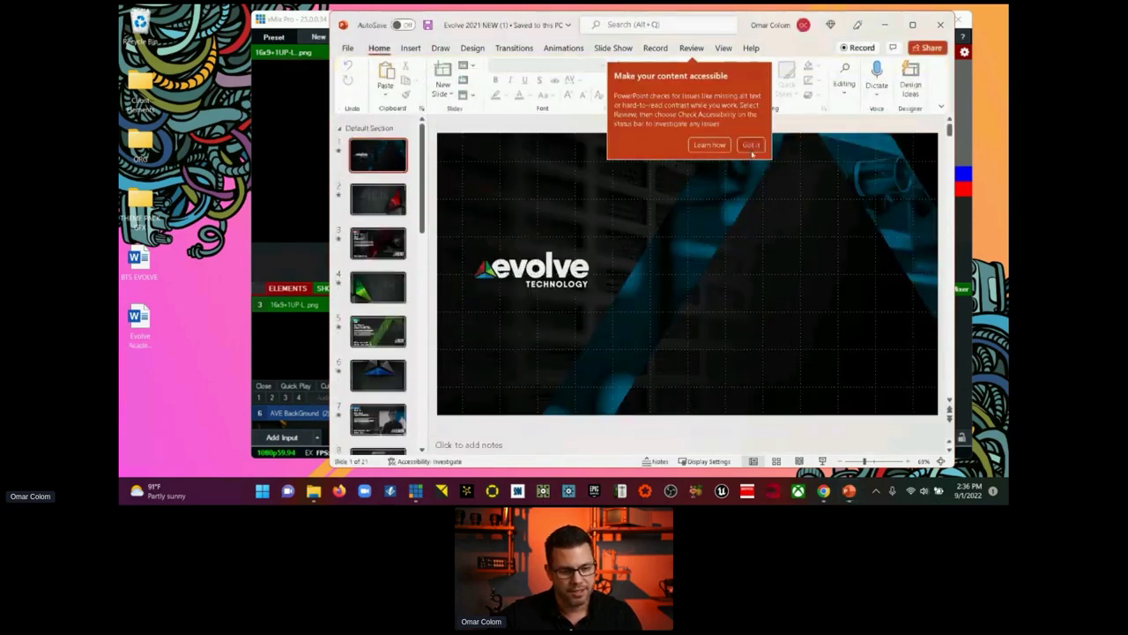
click(746, 147)
click(912, 25)
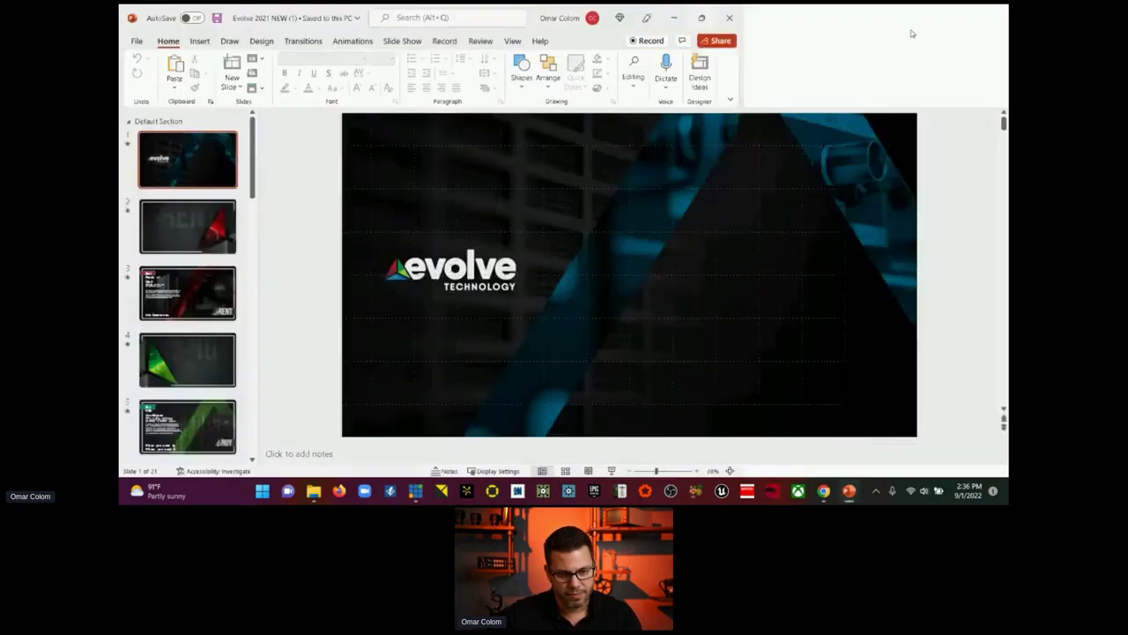
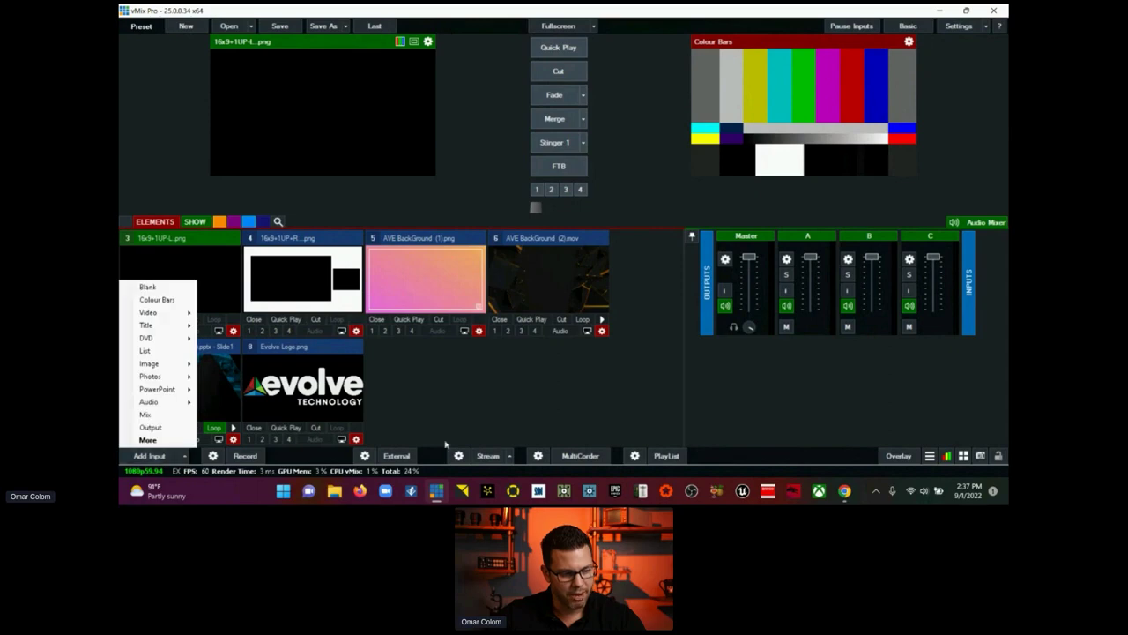
Step: Show the SHOW category and add a blank input to it
click(489, 427)
click(194, 221)
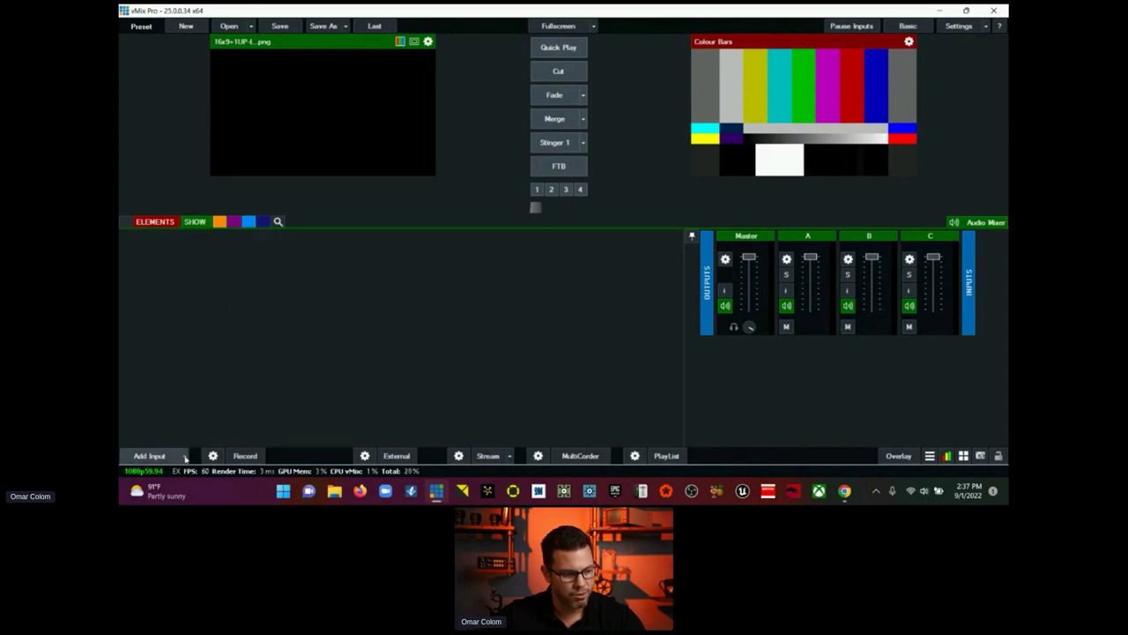
click(151, 455)
click(147, 288)
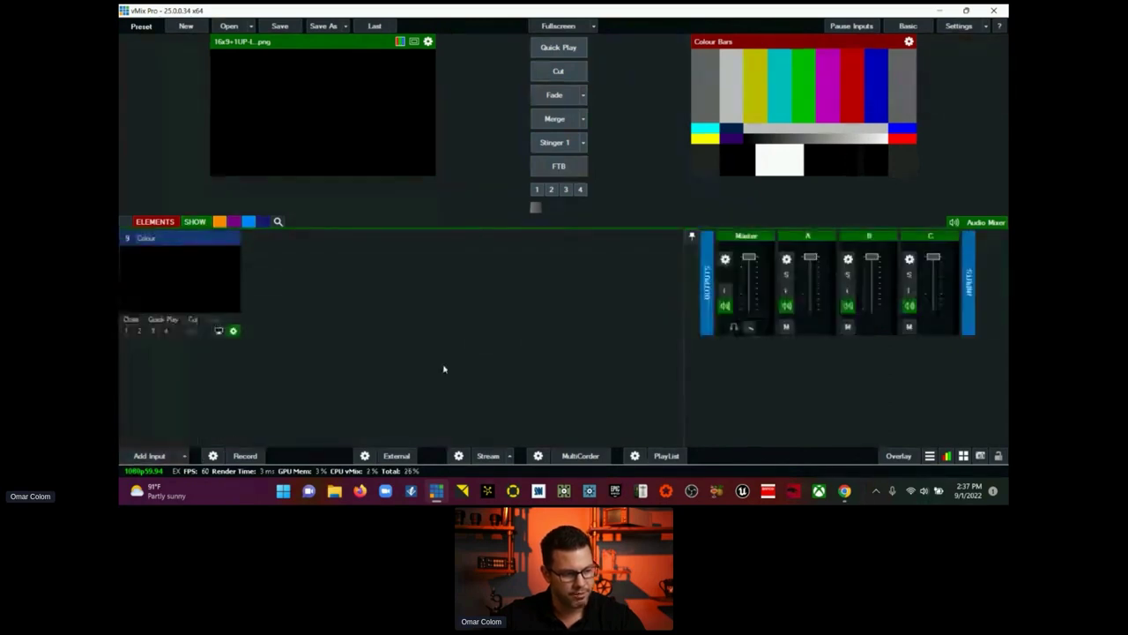
Step: Return to the ELEMENTS category, preview the AVE BackGround (1) image and the AVE BackGround (2) video, and play the video briefly
click(157, 222)
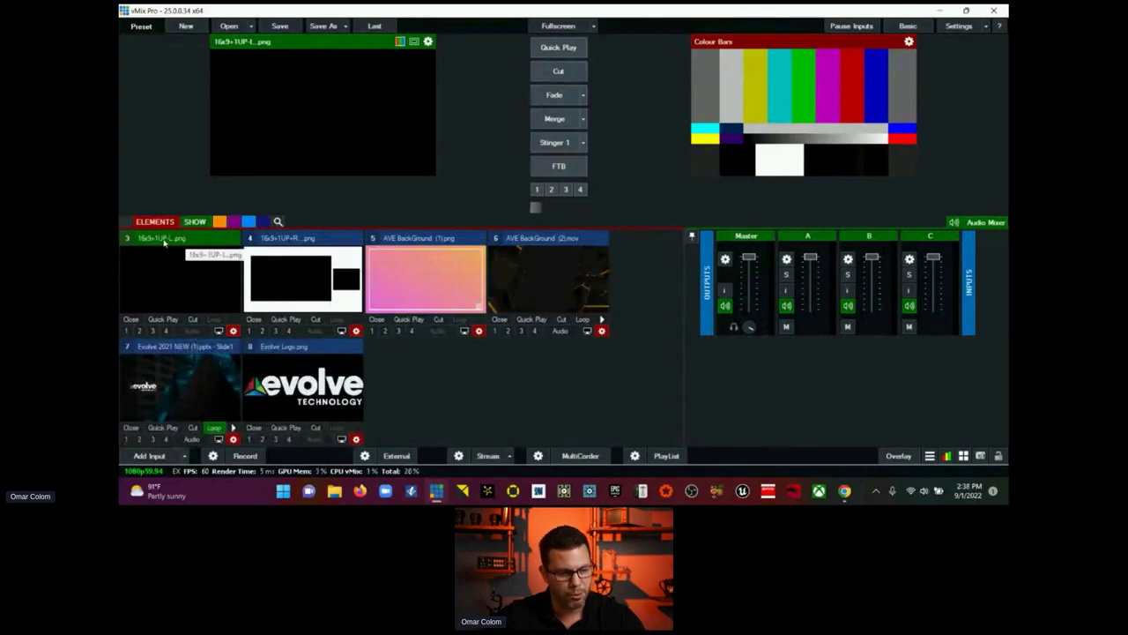
click(413, 243)
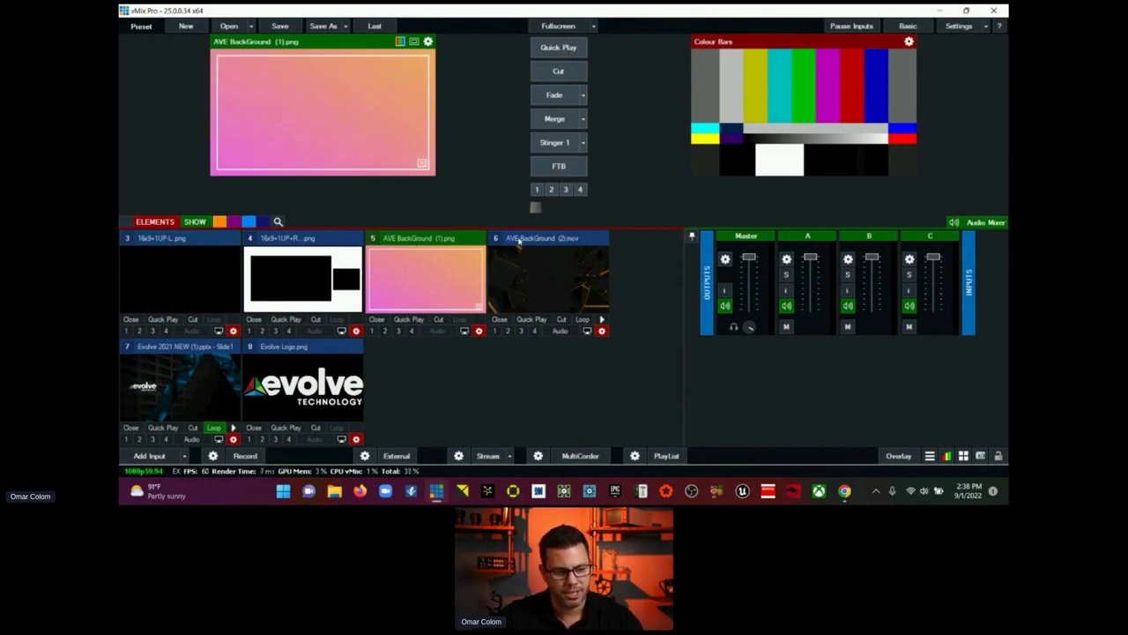
click(520, 240)
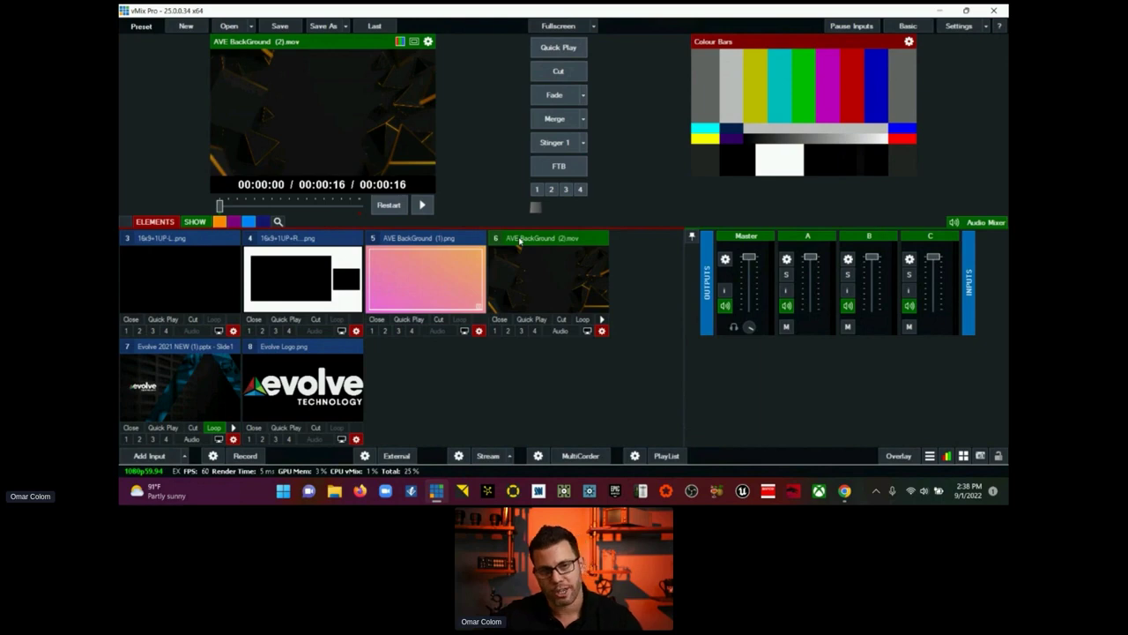
click(602, 320)
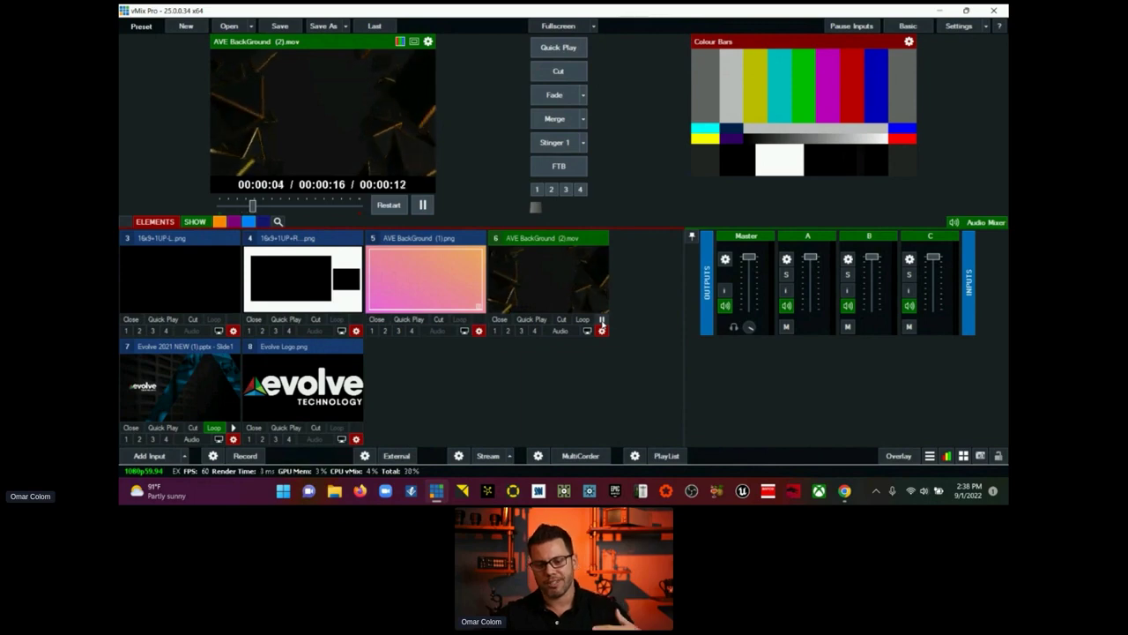
click(602, 320)
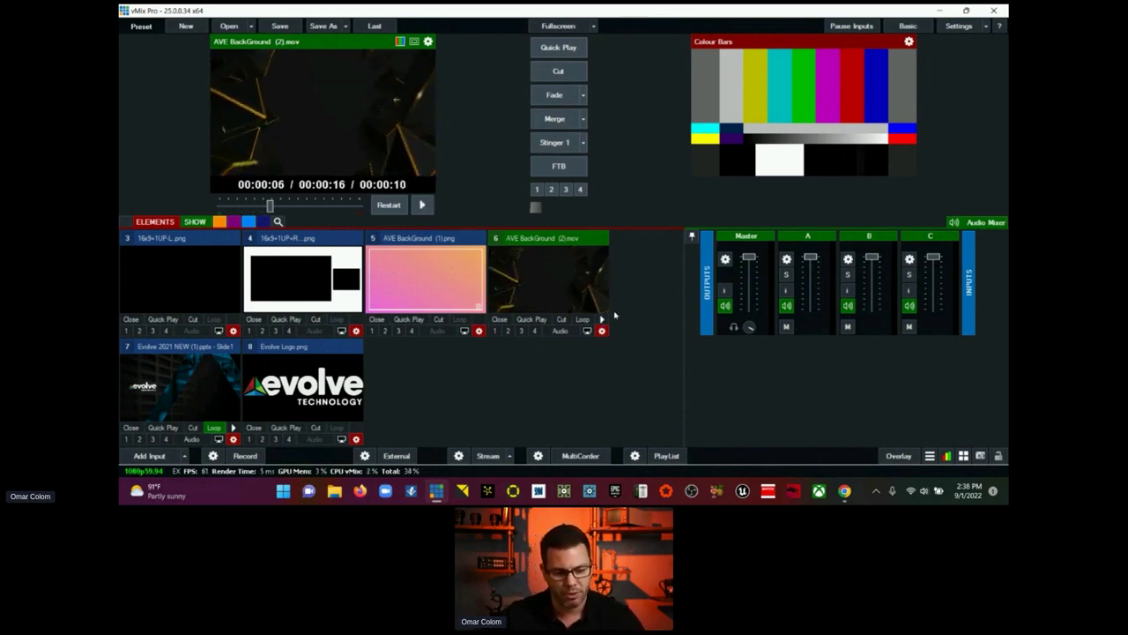
Step: Enable the first custom input category and name it Day 2
right_click(161, 222)
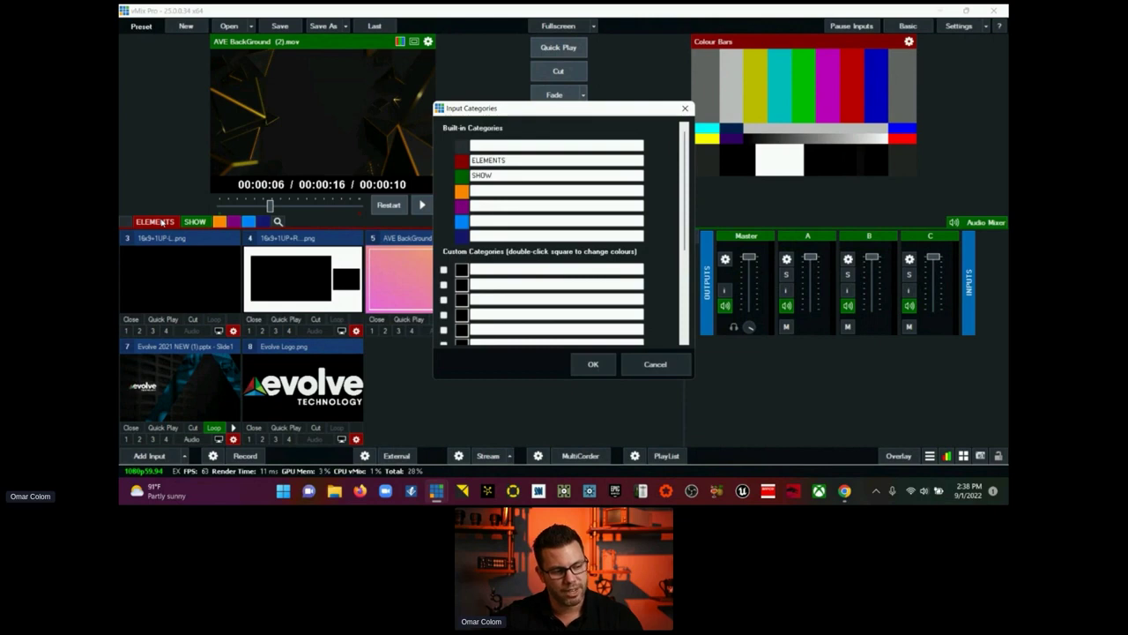
click(656, 364)
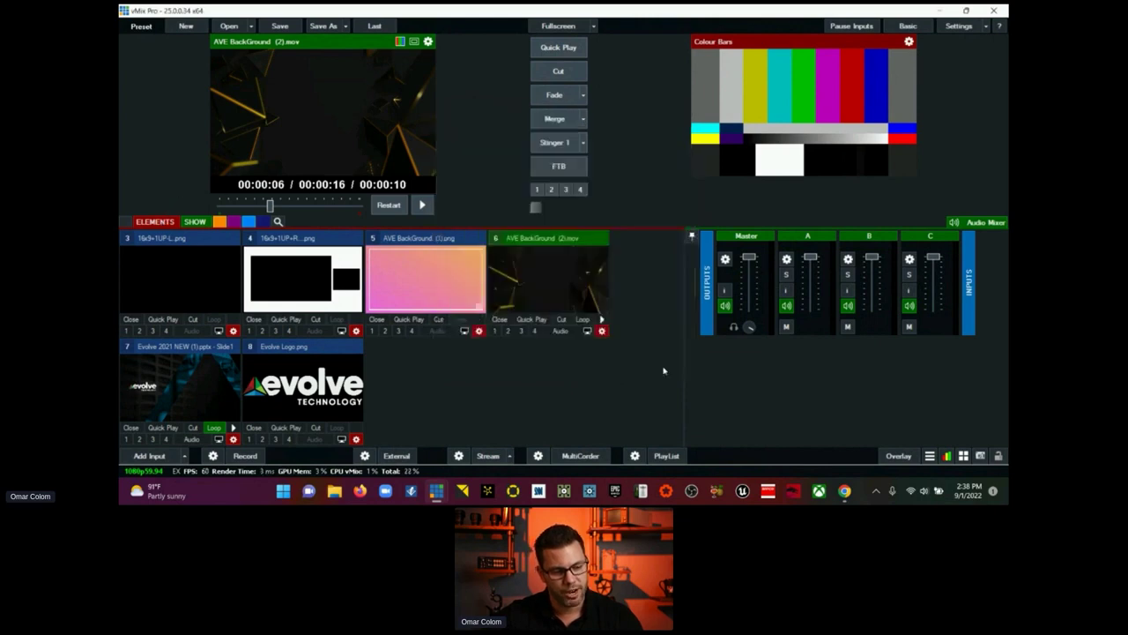
right_click(174, 224)
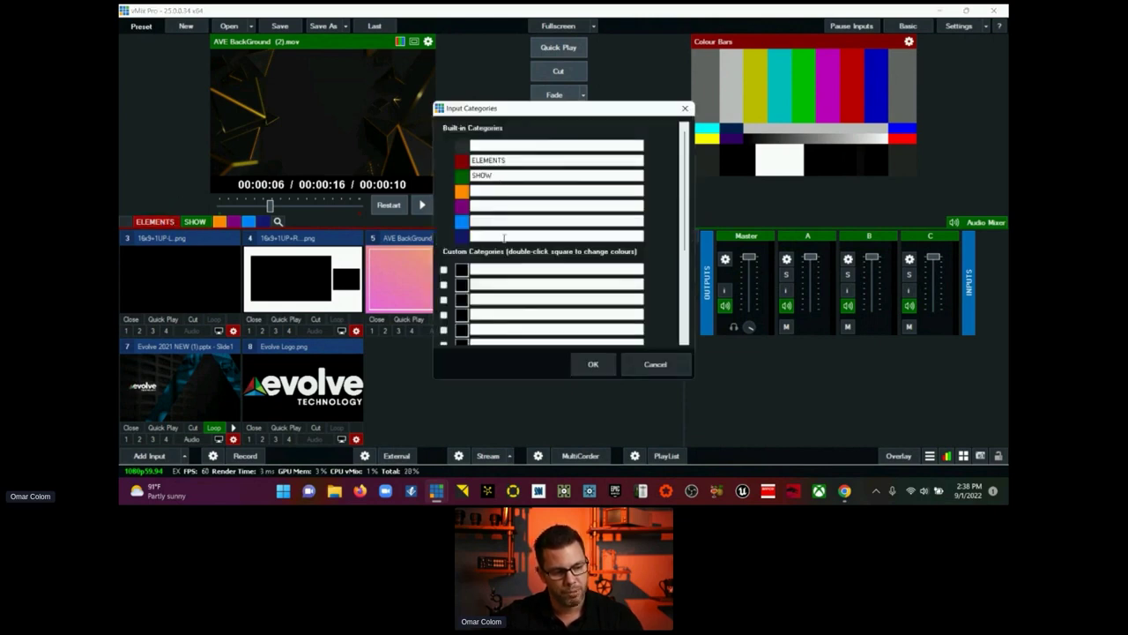
click(444, 271)
click(482, 268)
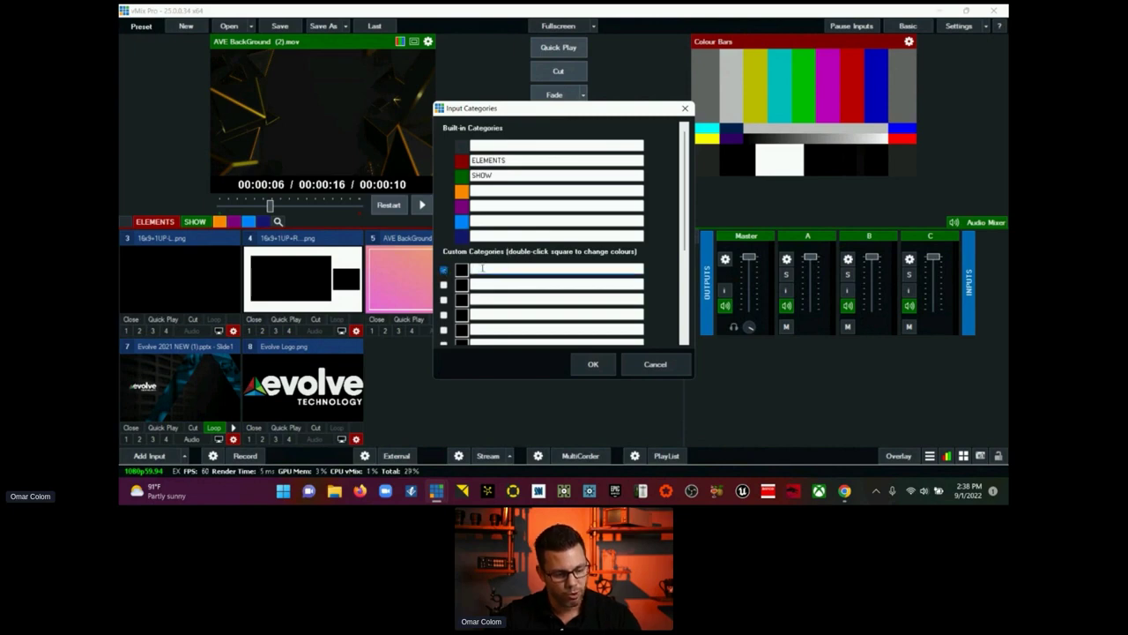
text(di)
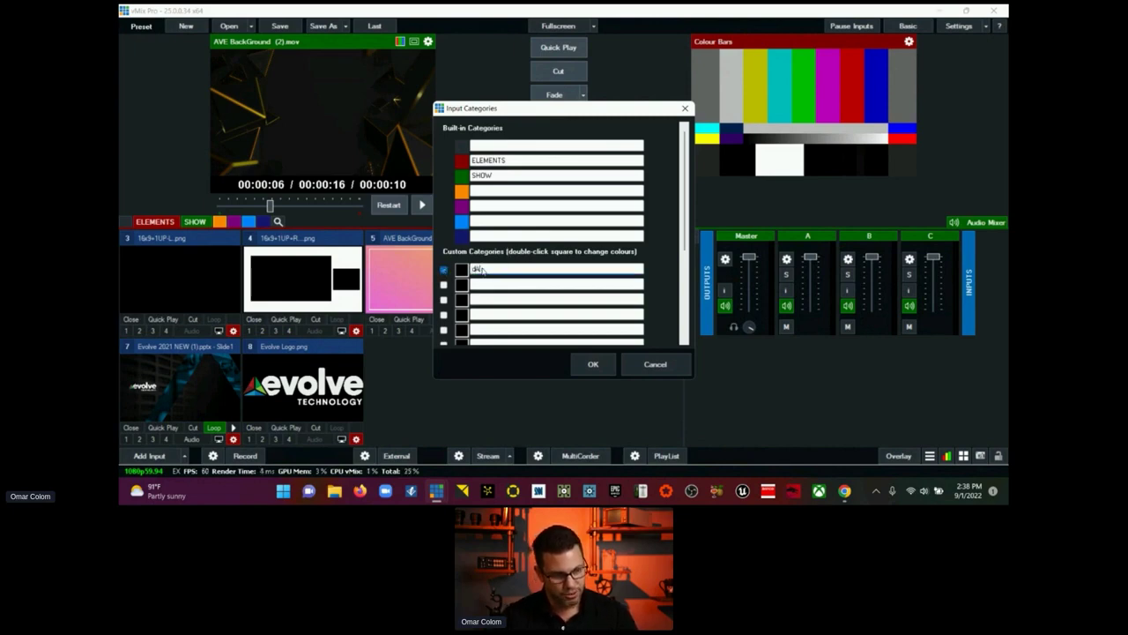
key(BackSpace)
text(Day 2)
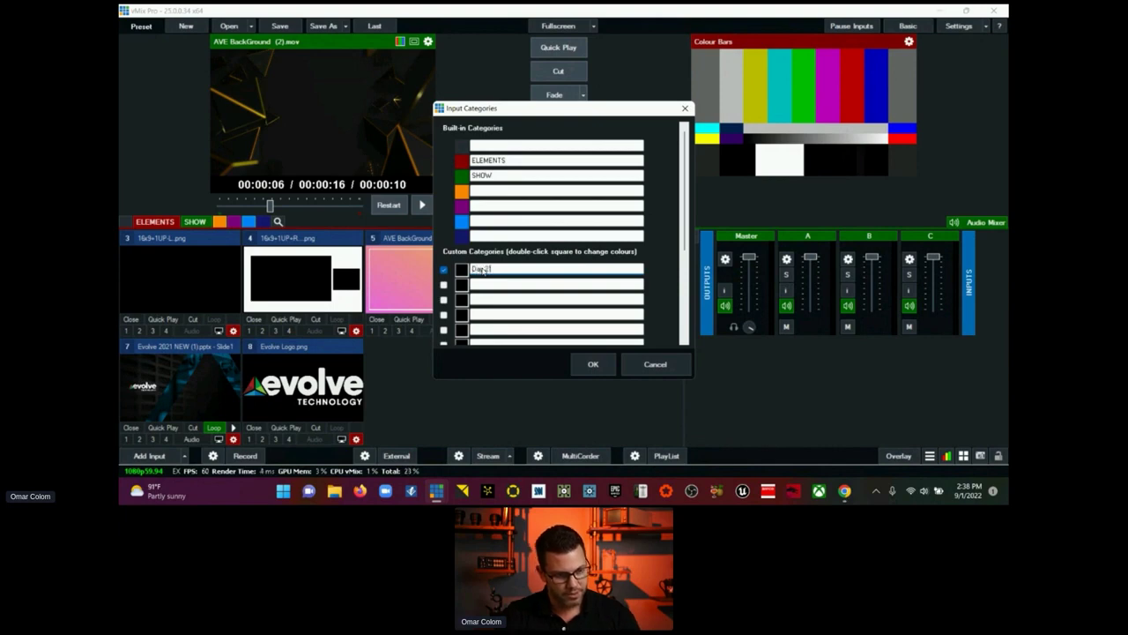
click(592, 364)
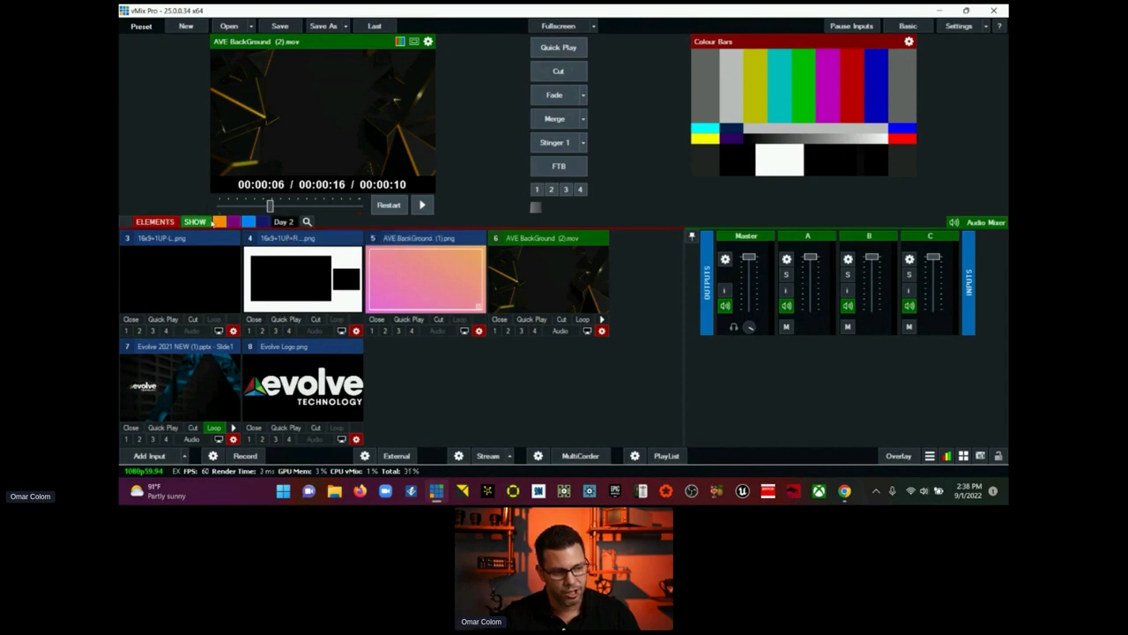
Step: Open the input categories and look at the colour choices for the Day 2 category without changing its colour
right_click(178, 223)
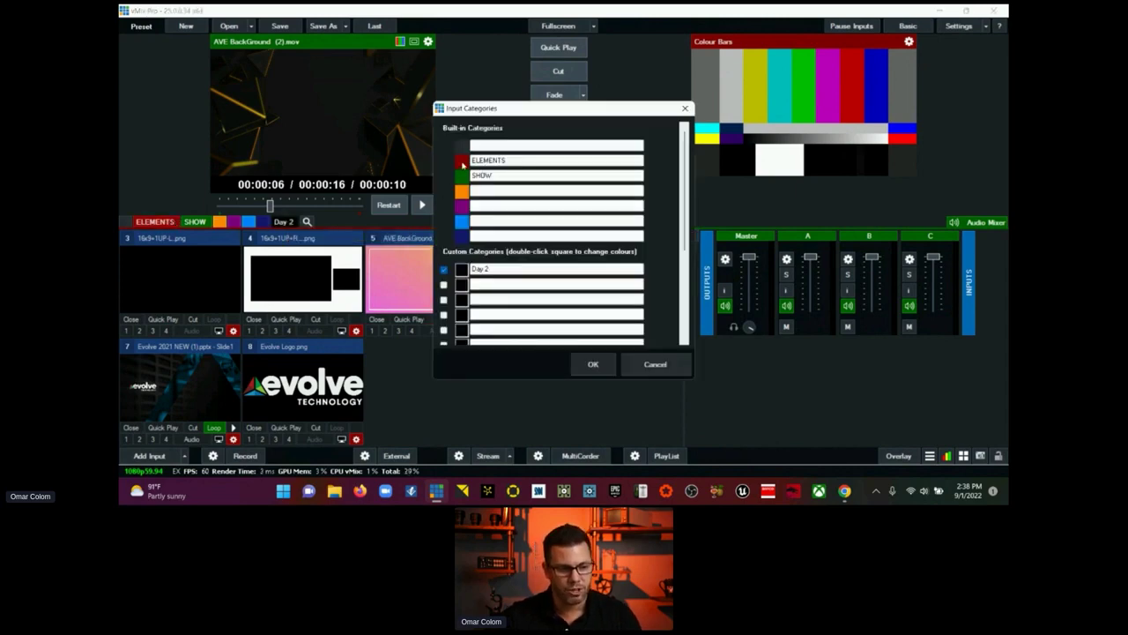
double_click(462, 271)
click(685, 362)
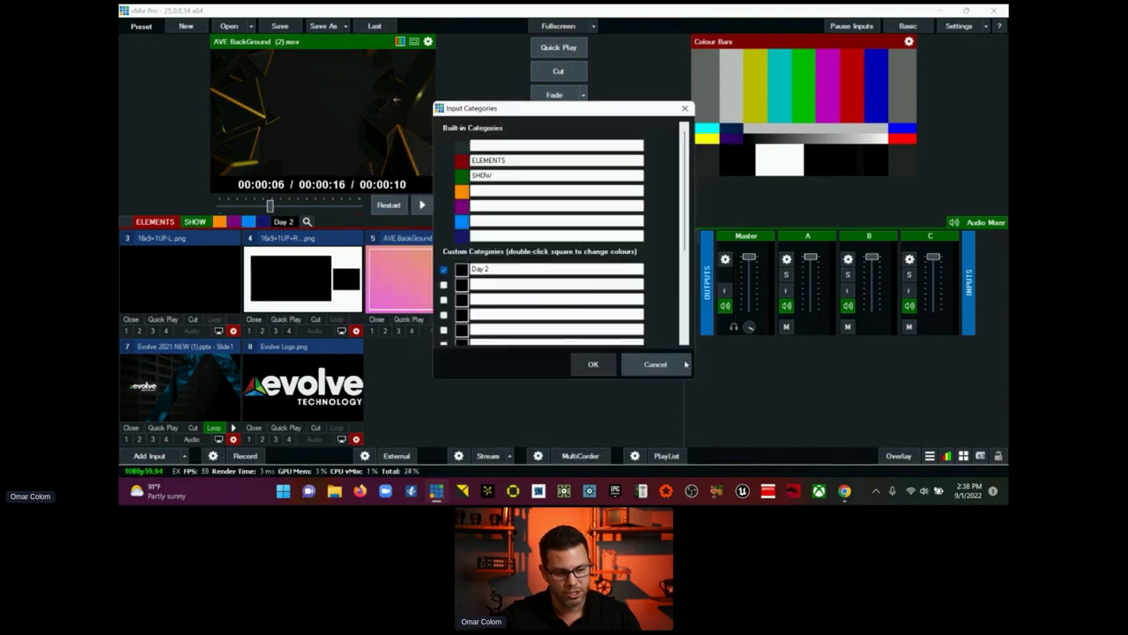
double_click(462, 271)
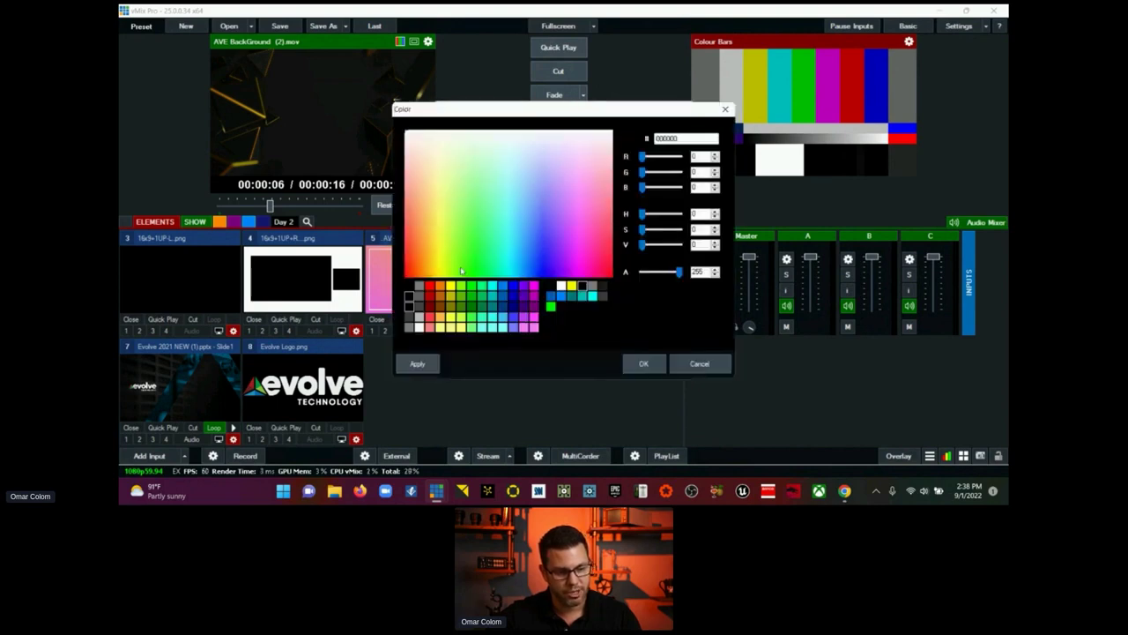
click(699, 364)
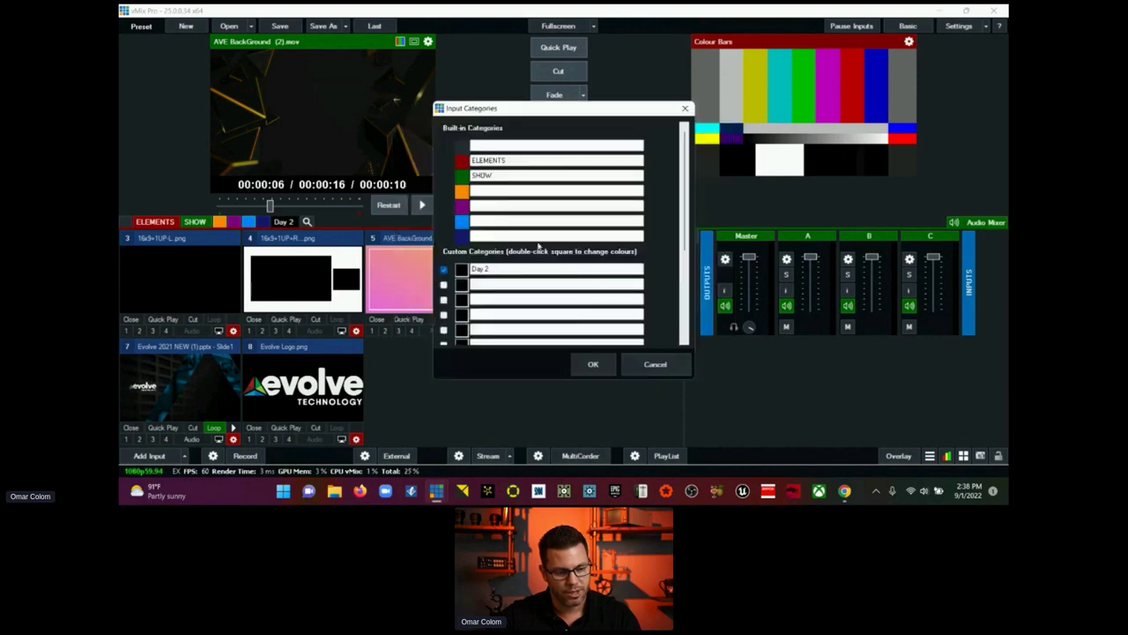
Step: Name the first built-in category Home and show its inputs
click(495, 146)
text(Home)
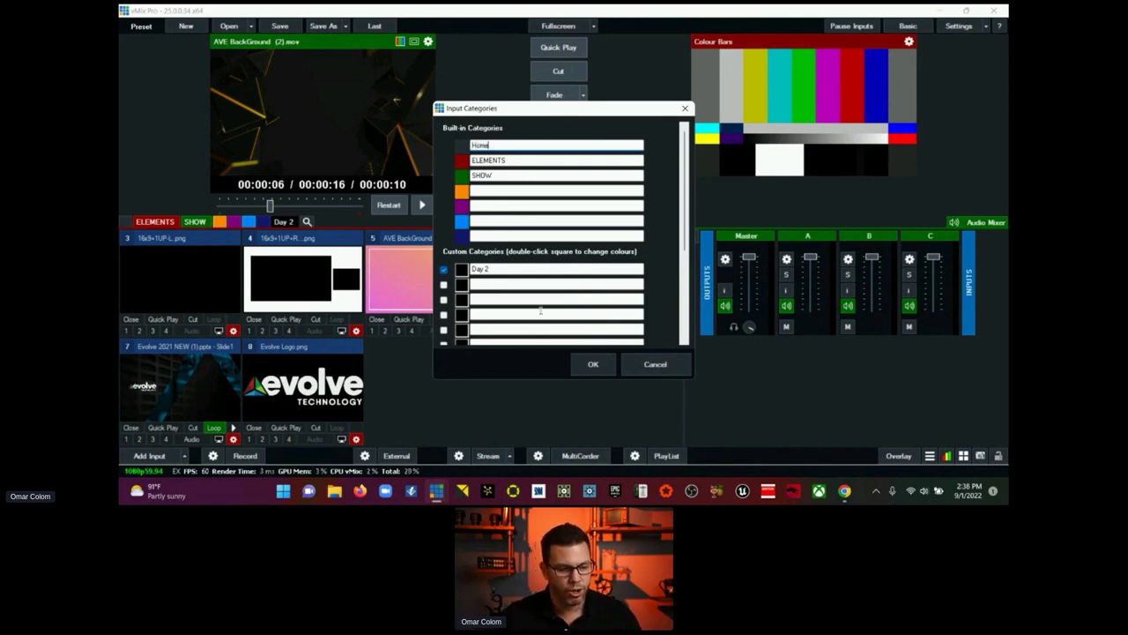
click(593, 363)
click(132, 223)
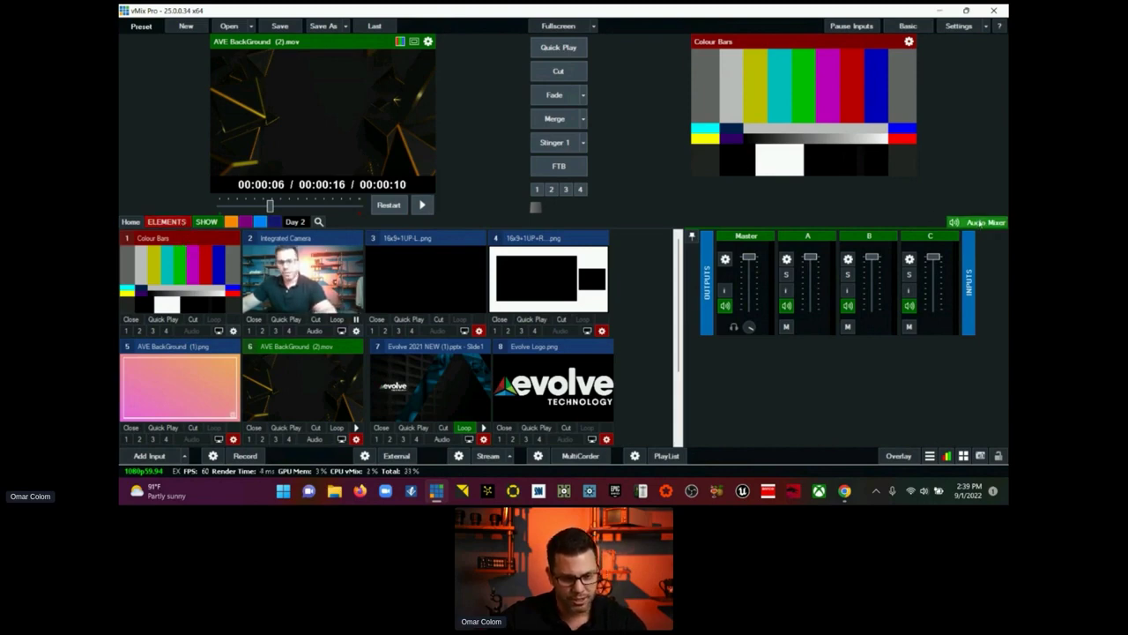
Step: Hide the audio mixer and preview the AVE BackGround (1) image followed by the AVE BackGround (2) video
click(981, 222)
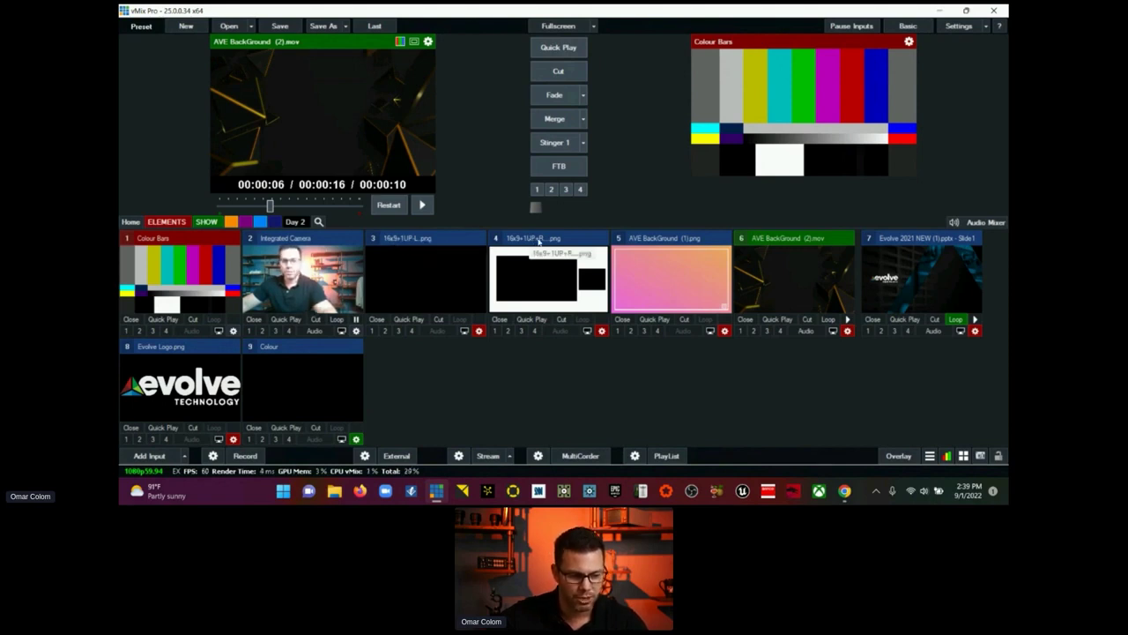
click(642, 244)
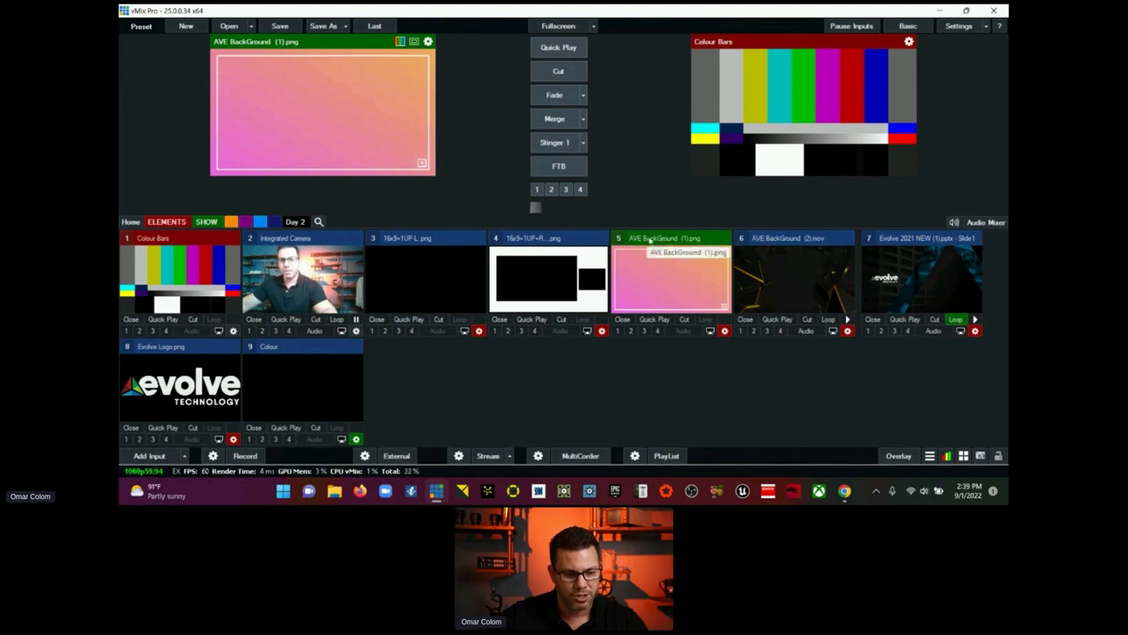
click(777, 243)
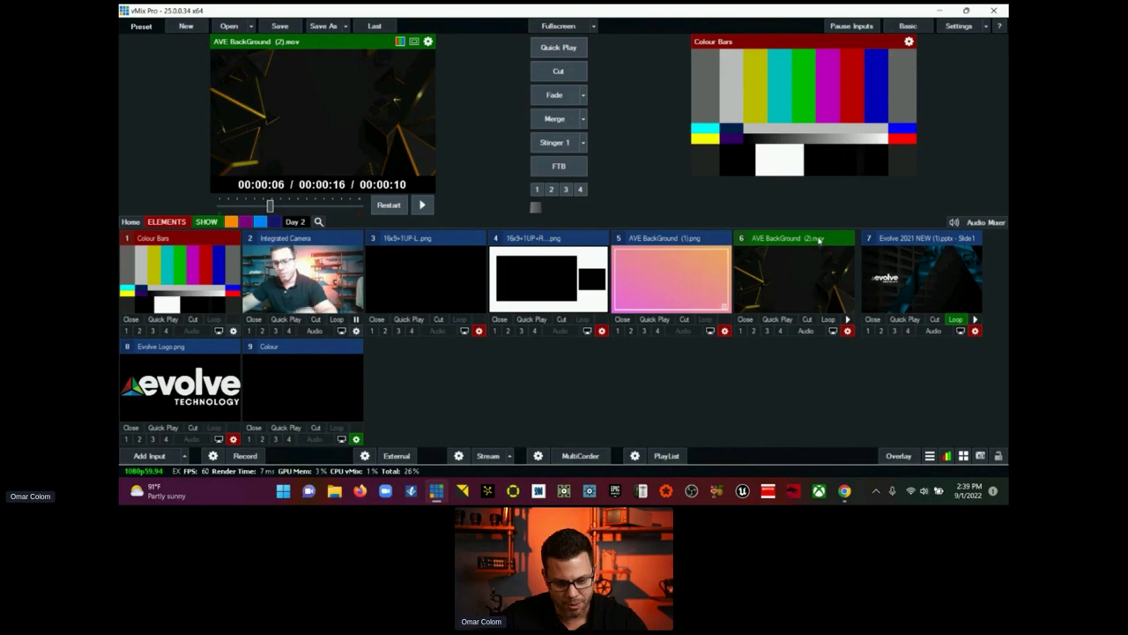
Step: Rename the AVE BackGround (2) video input as MOV_BG (2).mov in its general settings
click(847, 331)
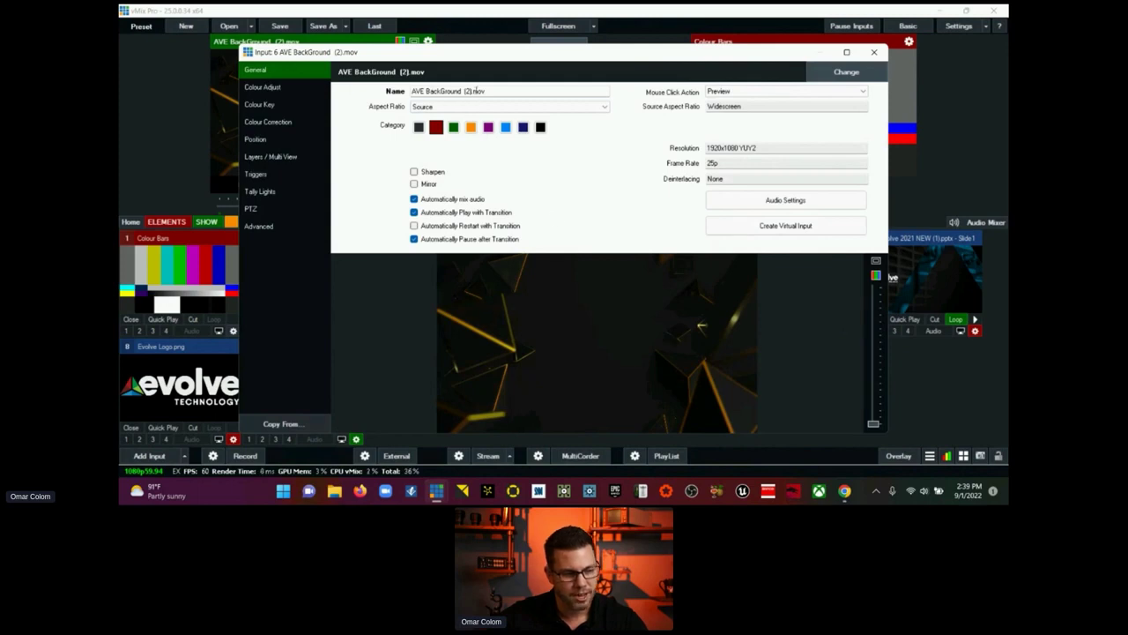
drag(460, 91, 410, 98)
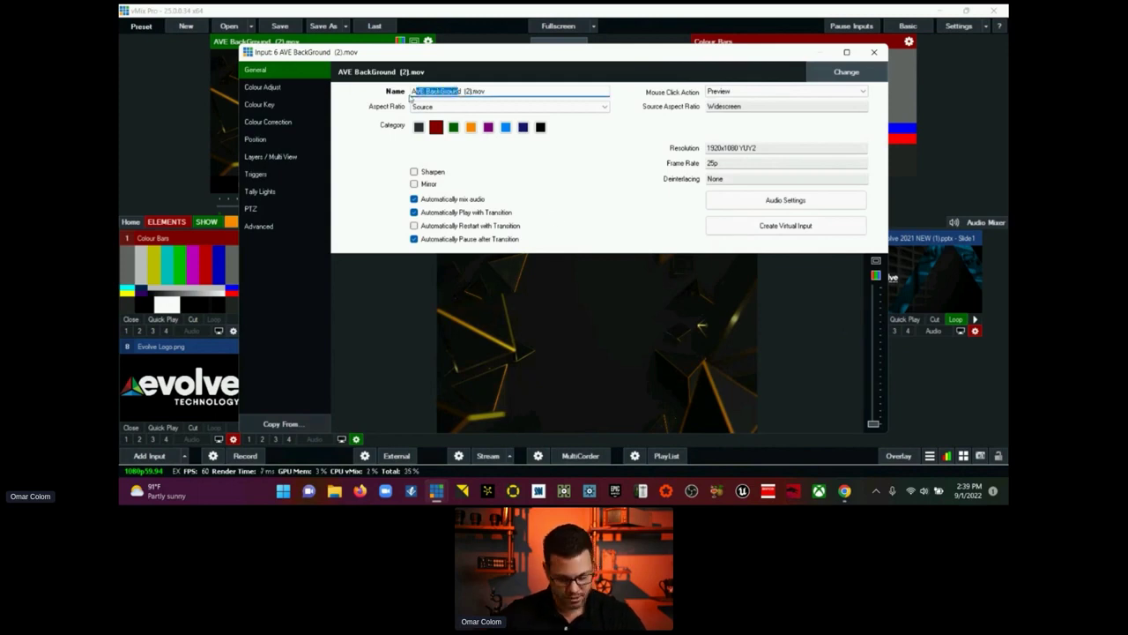
text(B)
key(Home)
text(MOV B)
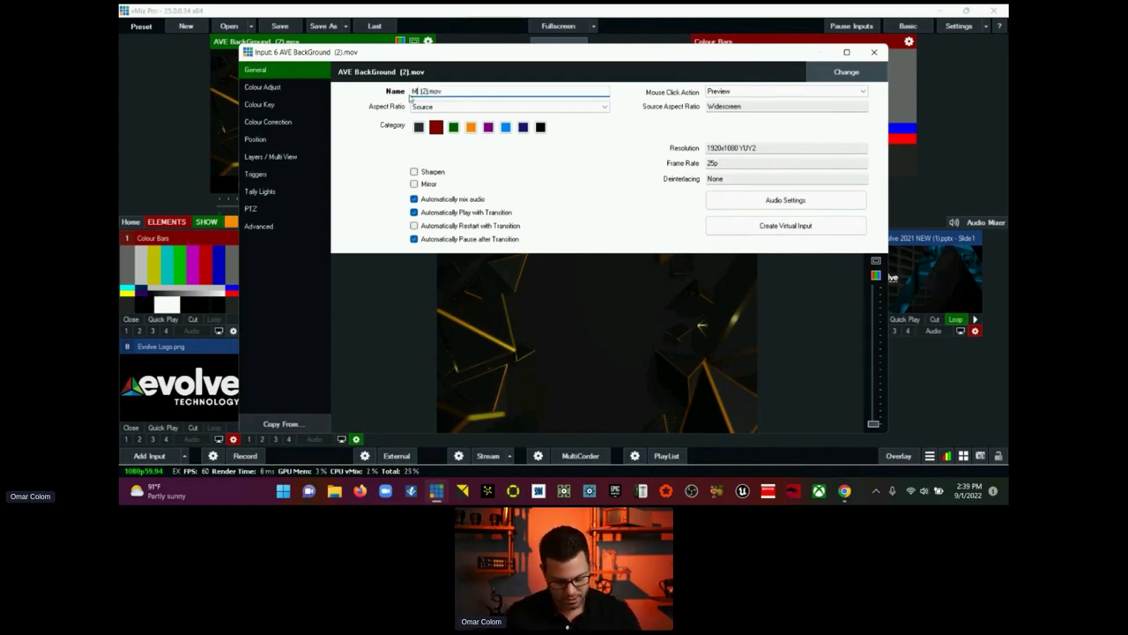
text(G)
key(Tab)
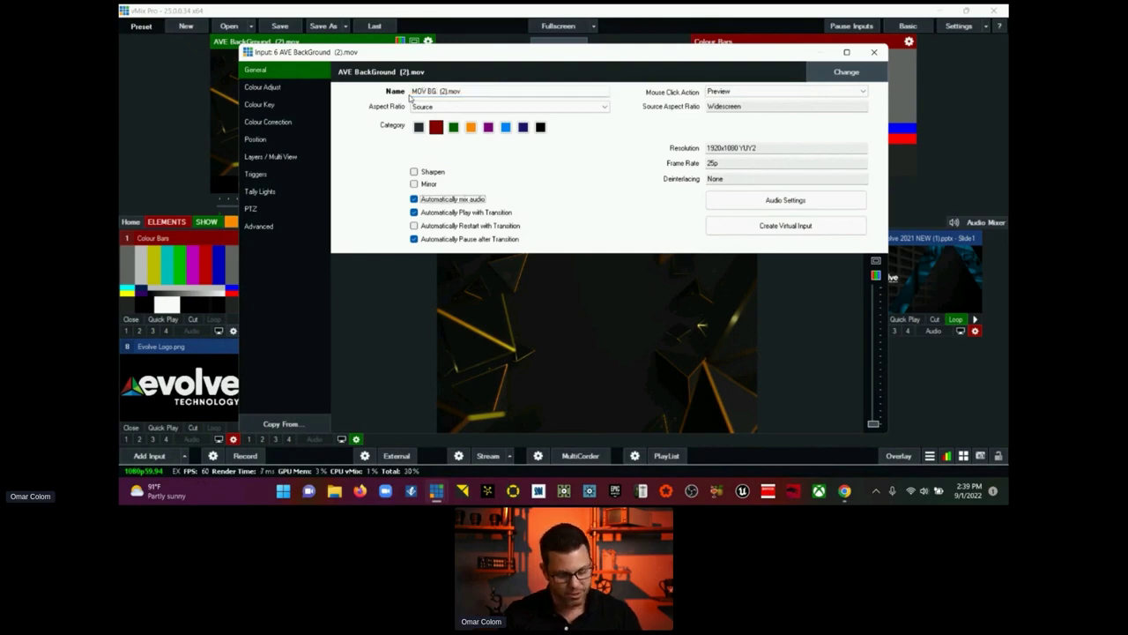
click(425, 90)
key(Delete)
text(_)
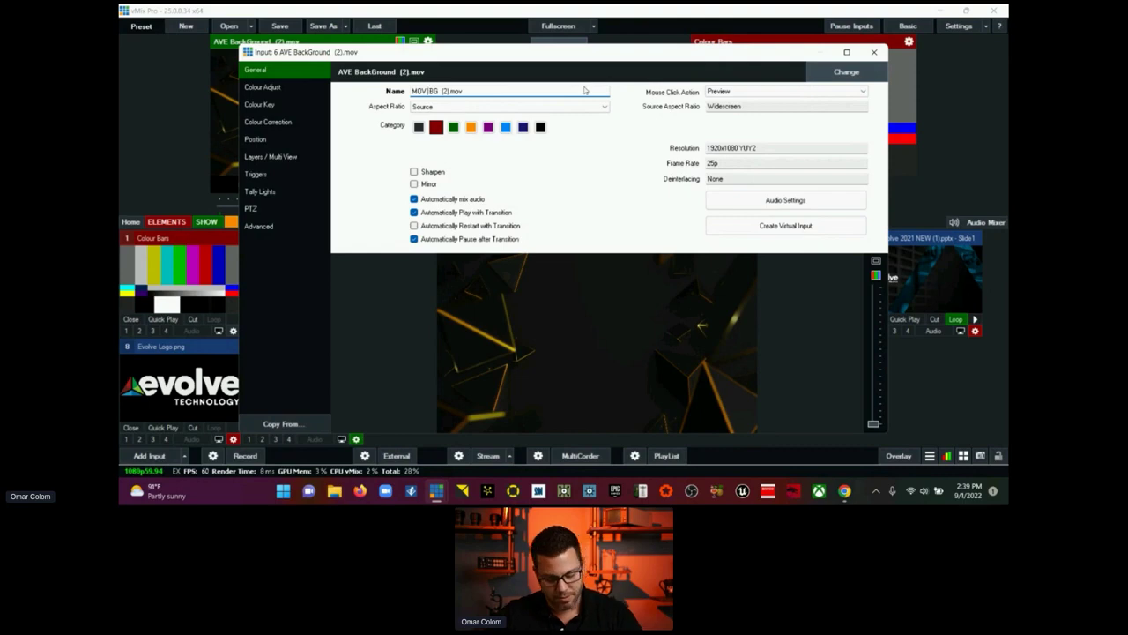
click(873, 52)
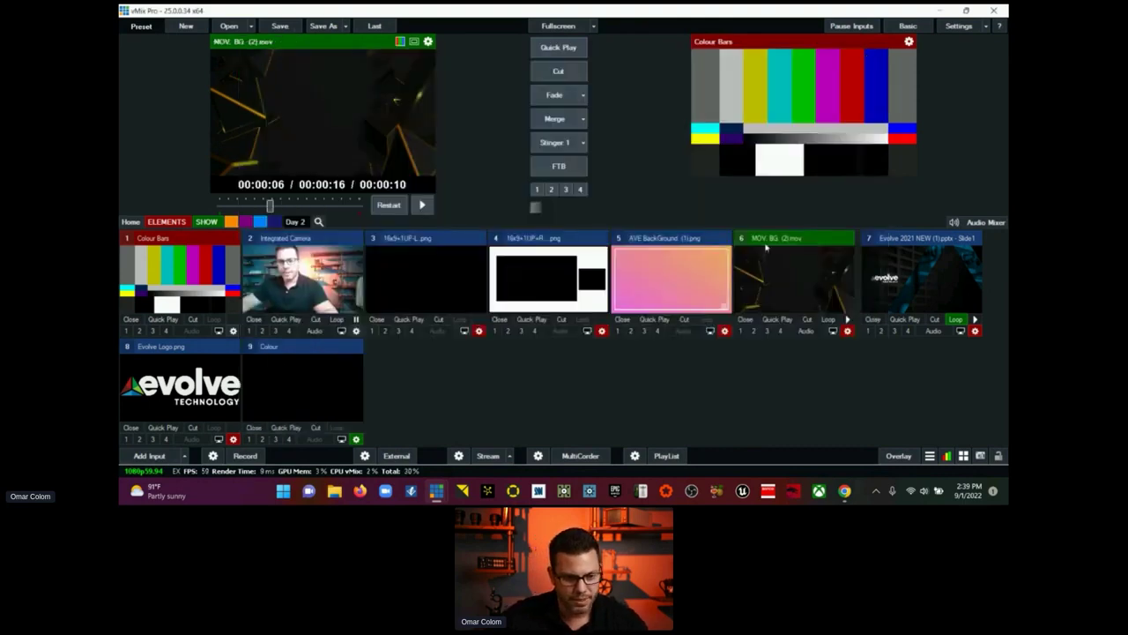
Step: Set the slide transition of the Evolve 2021 NEW (1).pptx slideshow to 0 seconds, keeping the Fade effect at 500 milliseconds
click(908, 240)
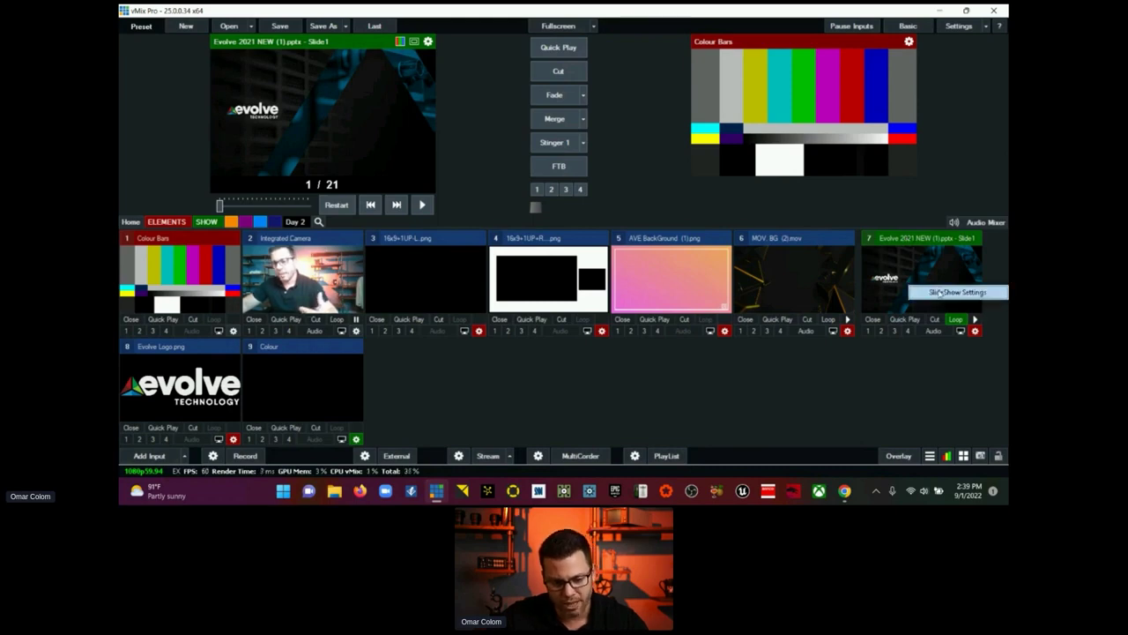
click(941, 293)
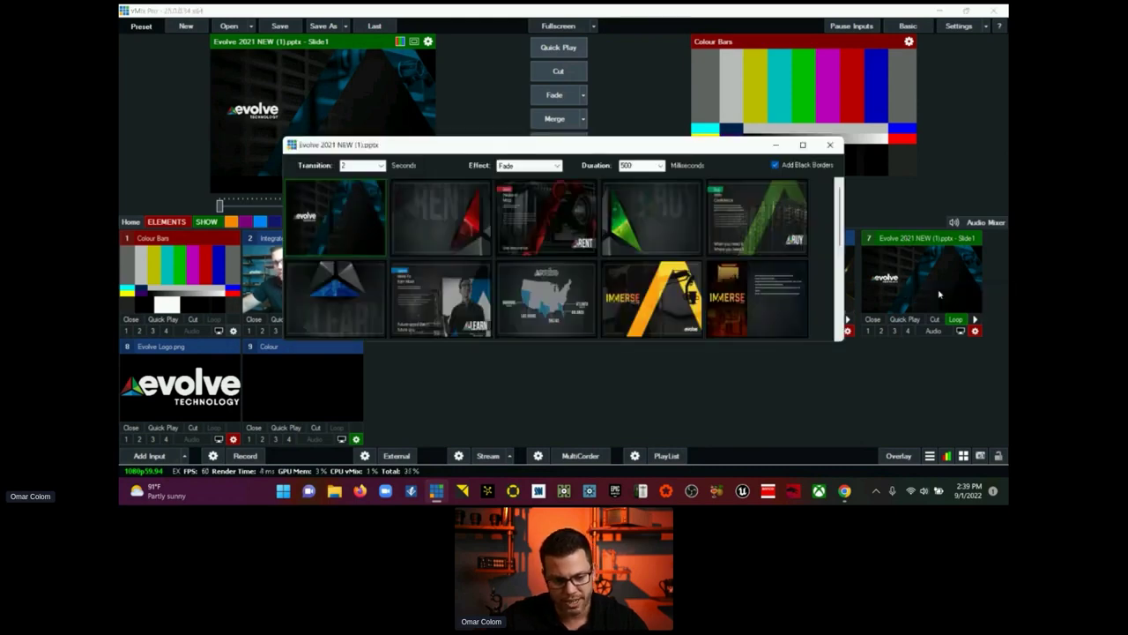
click(381, 165)
click(375, 180)
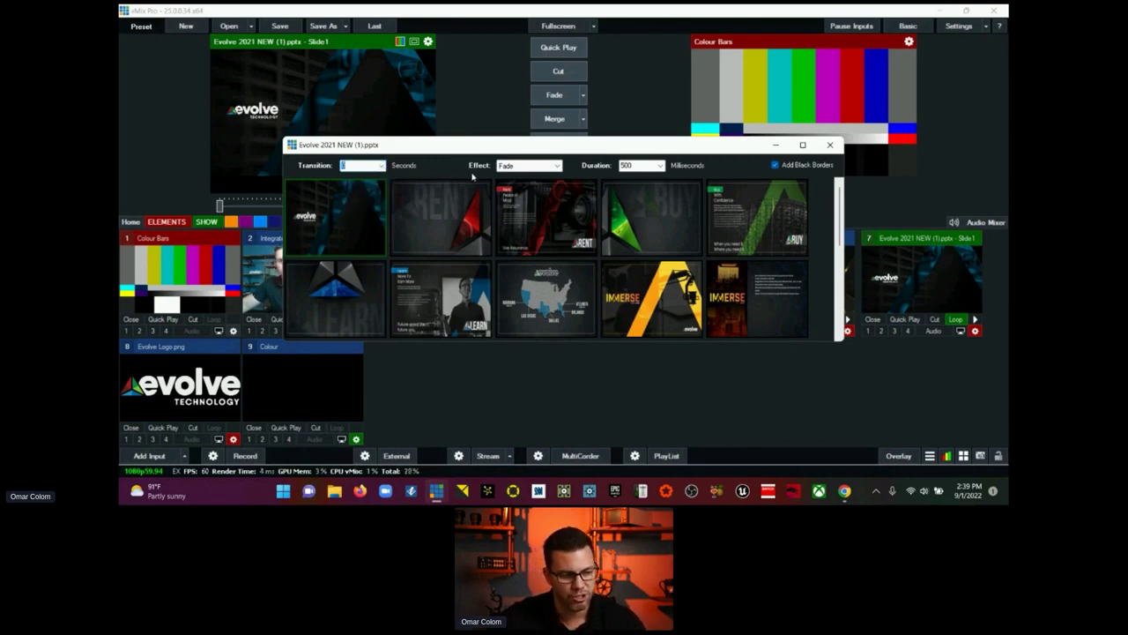
click(522, 165)
click(623, 167)
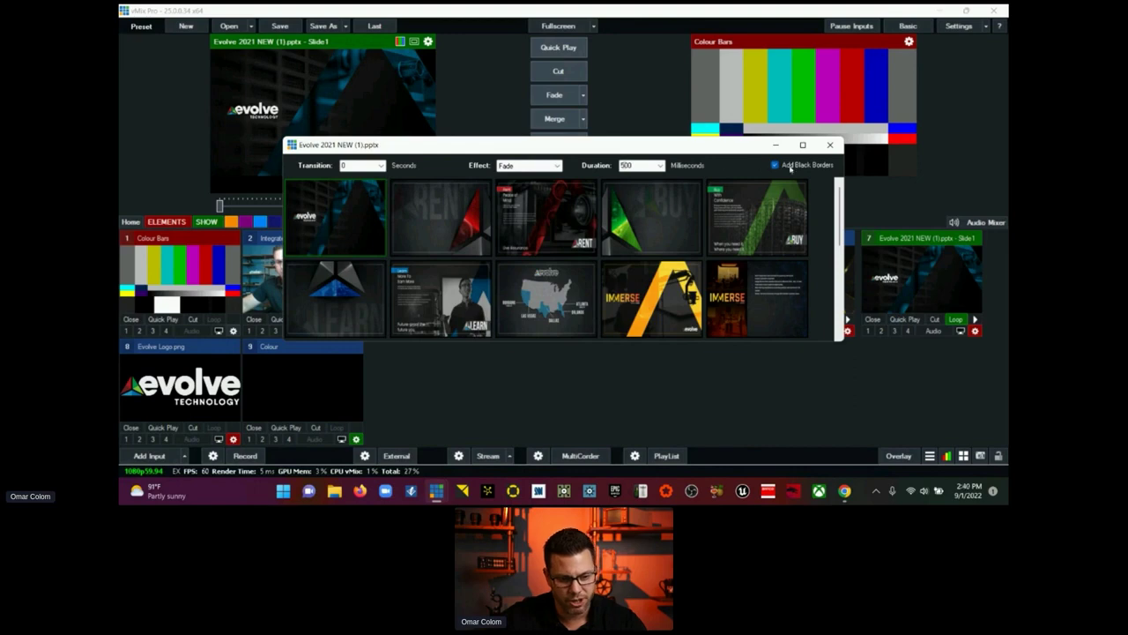
click(830, 145)
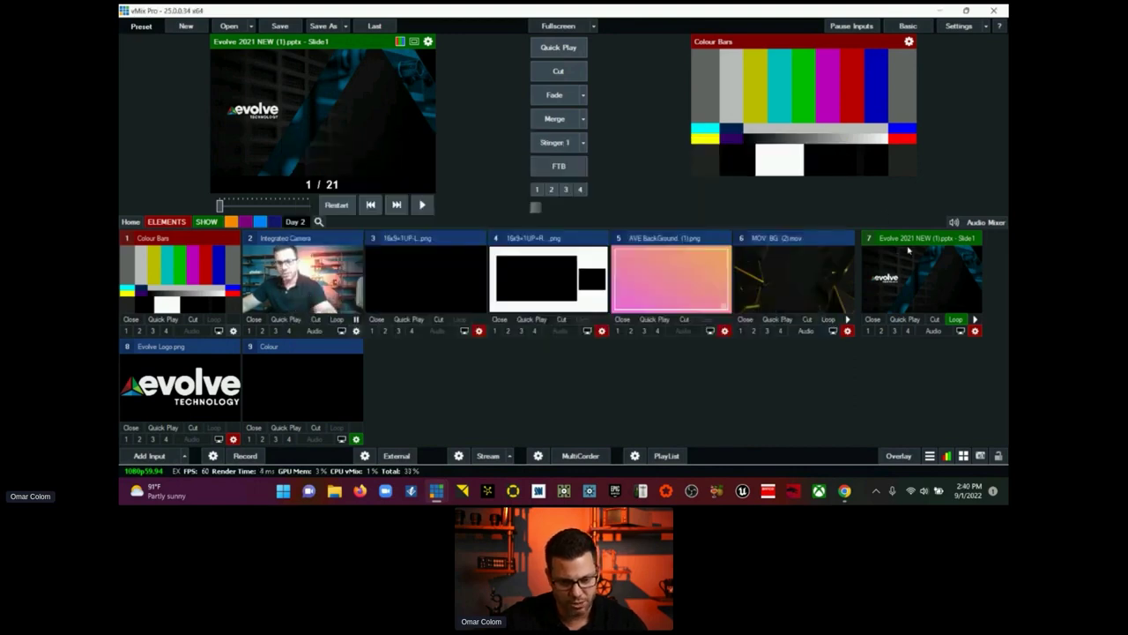
Step: Preview the Evolve Logo.png and Colour inputs, and rename the Colour input as Scene 01
click(186, 380)
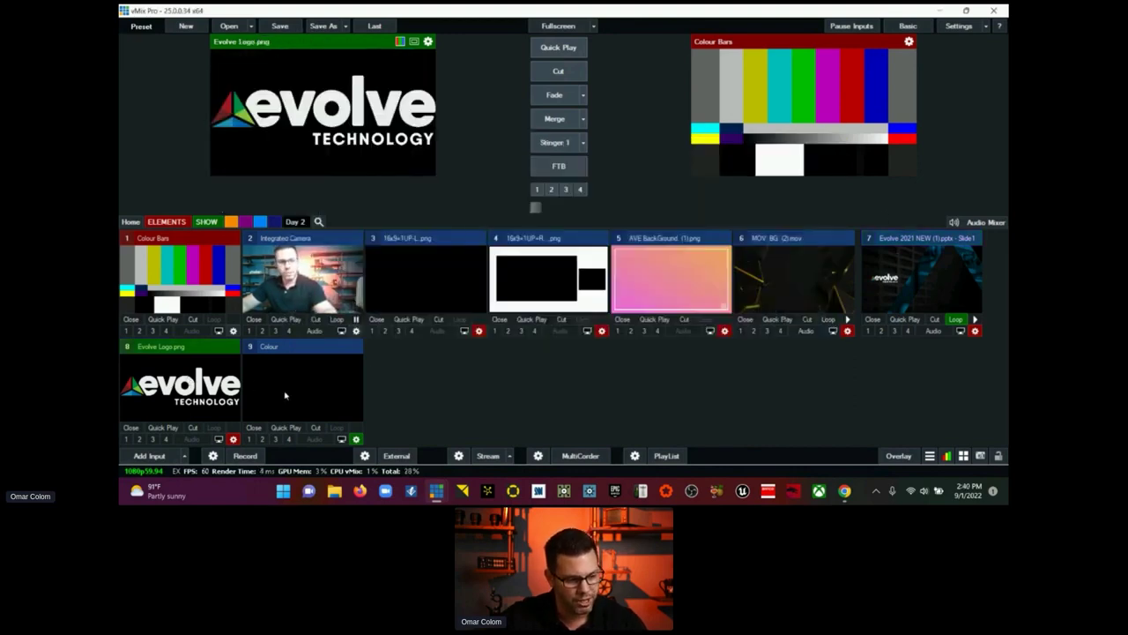
click(284, 395)
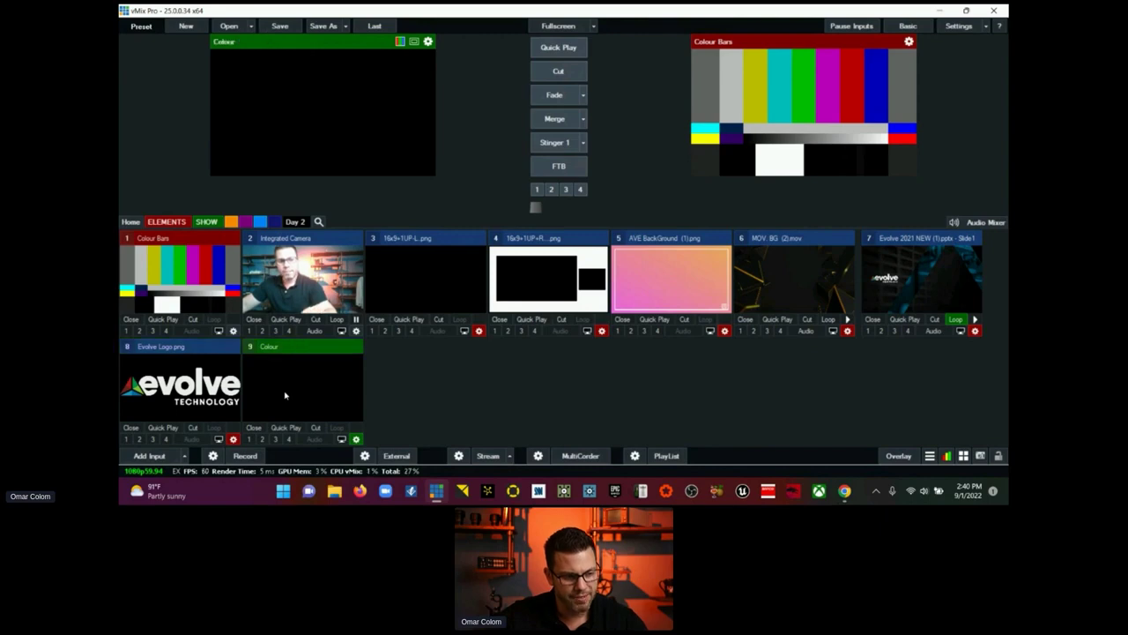
click(356, 439)
double_click(435, 93)
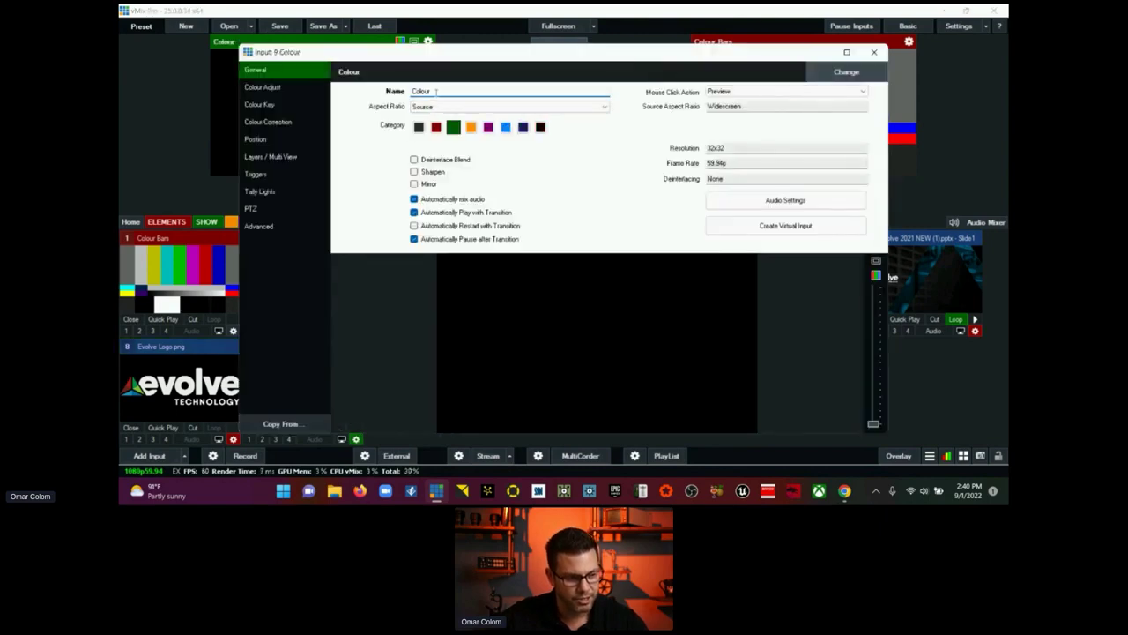
text(Scene 01)
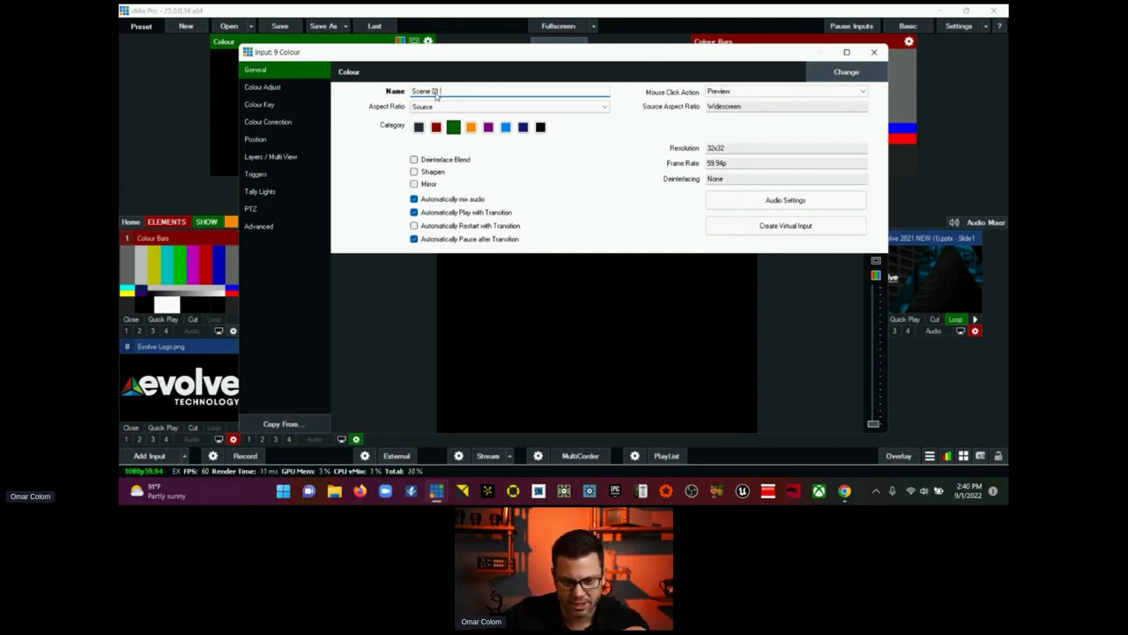
click(874, 52)
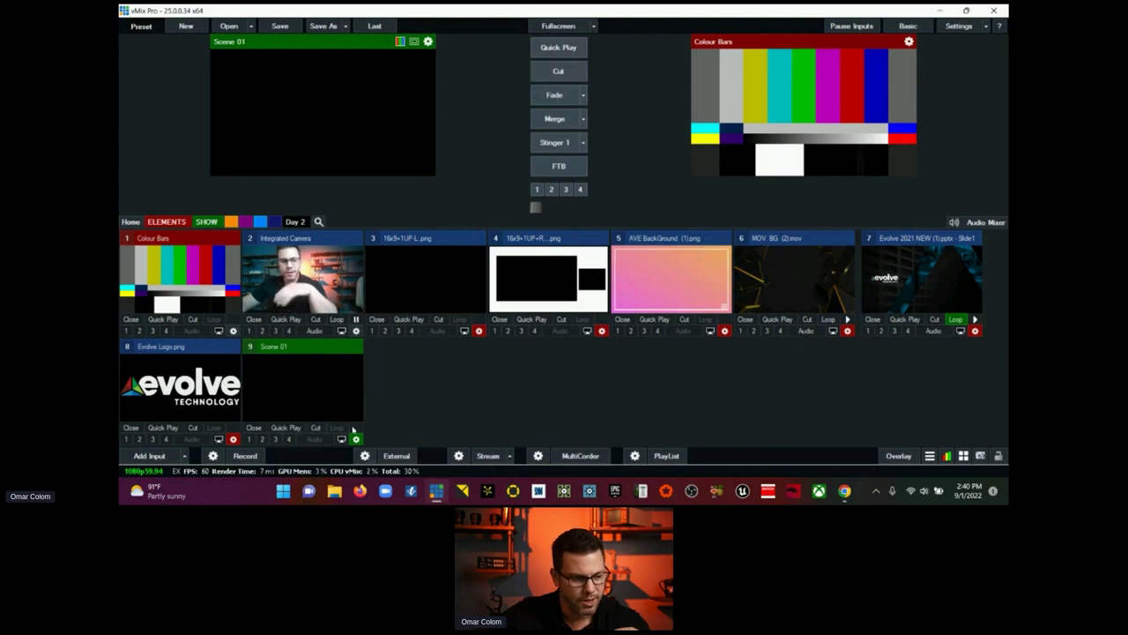
Step: Show the inputs of the SHOW category and open the layer settings of Scene 01
click(209, 222)
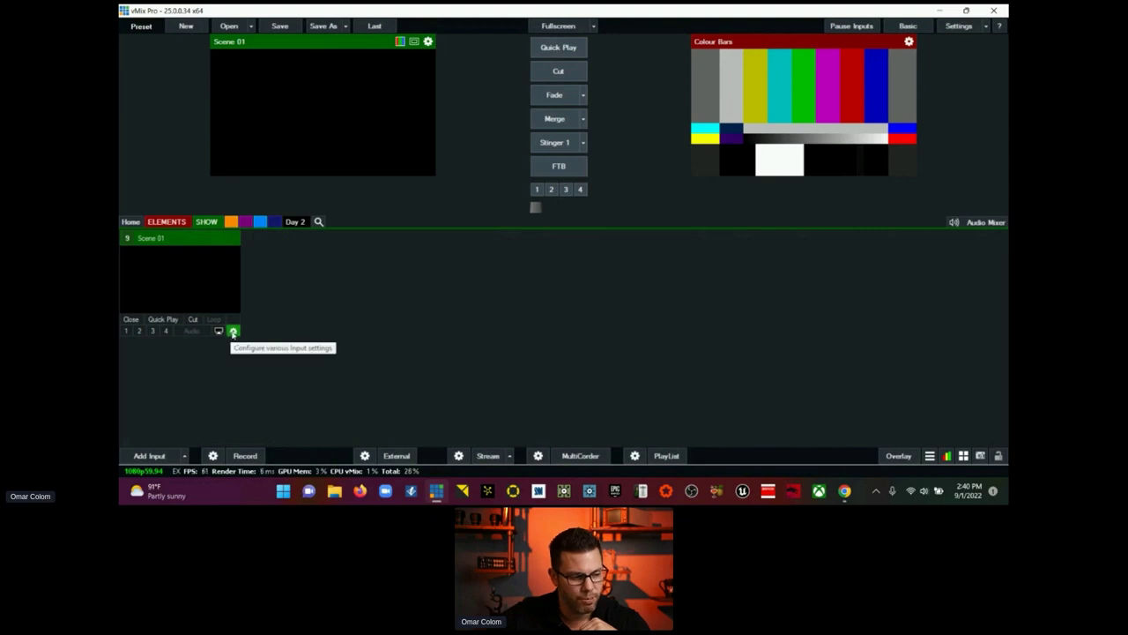
click(233, 332)
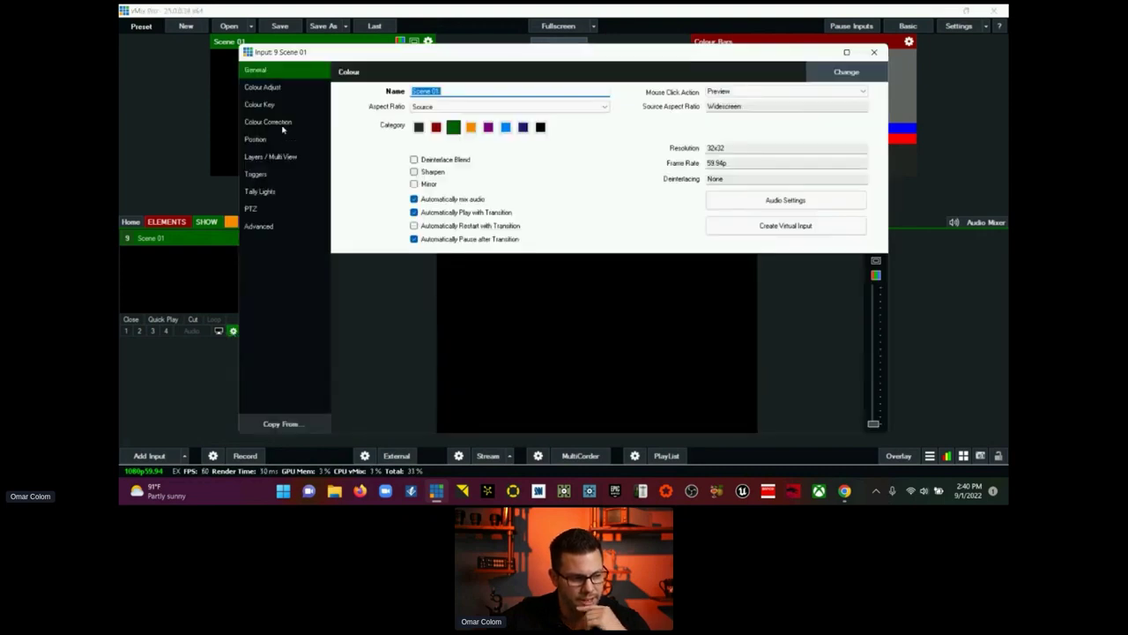
click(287, 159)
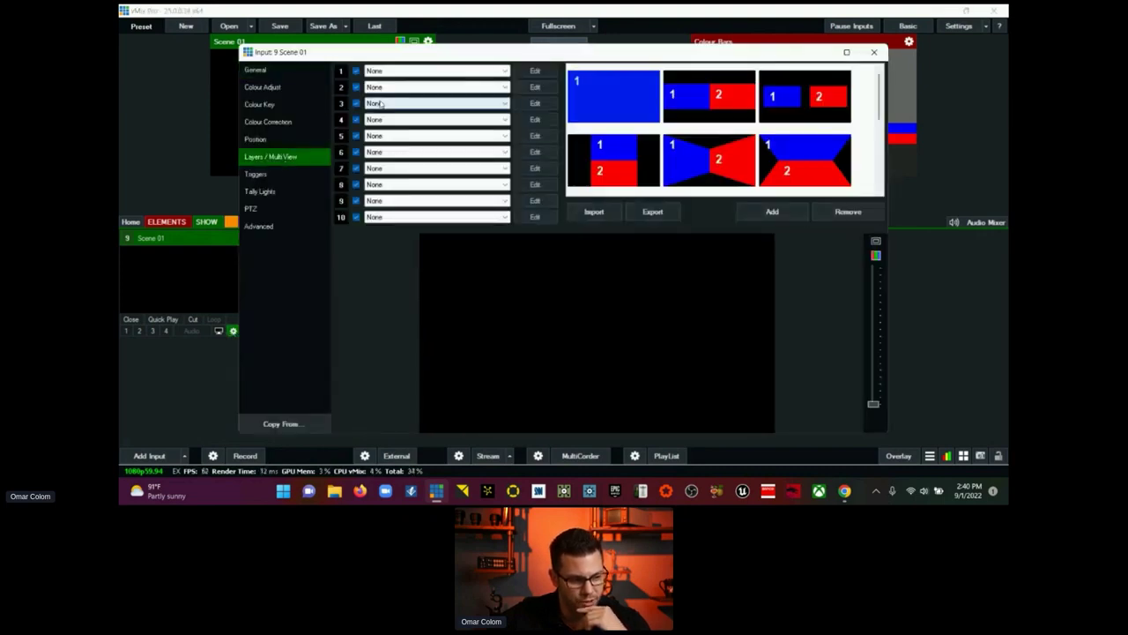
Step: Assign Evolve Logo.png to layer 10 of Scene 01 and reset that layer to None
click(433, 219)
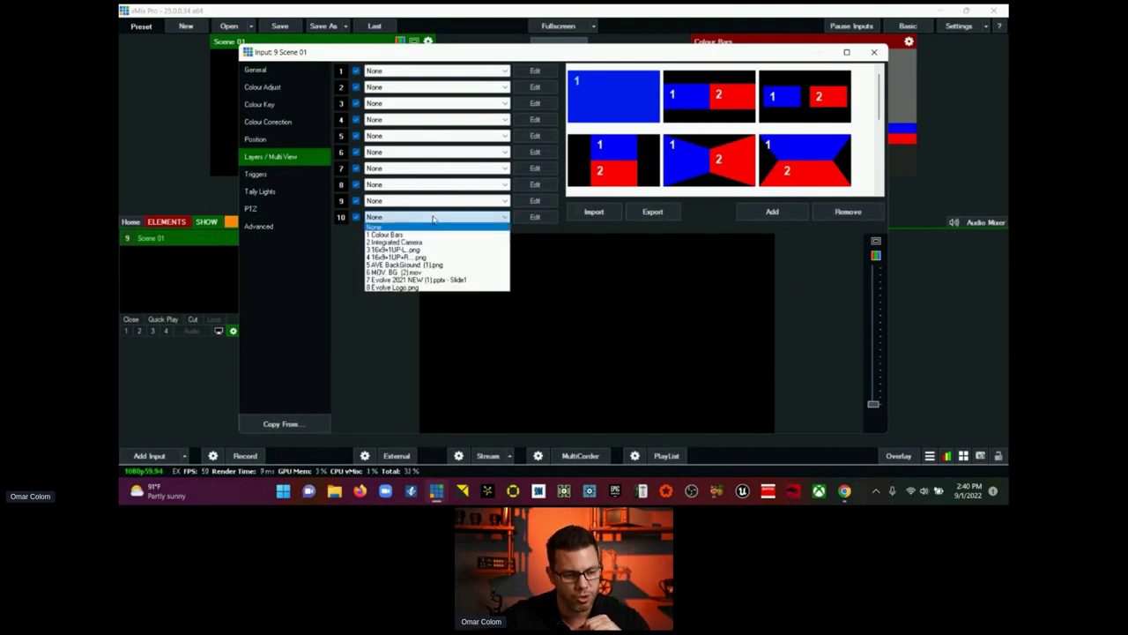
click(448, 288)
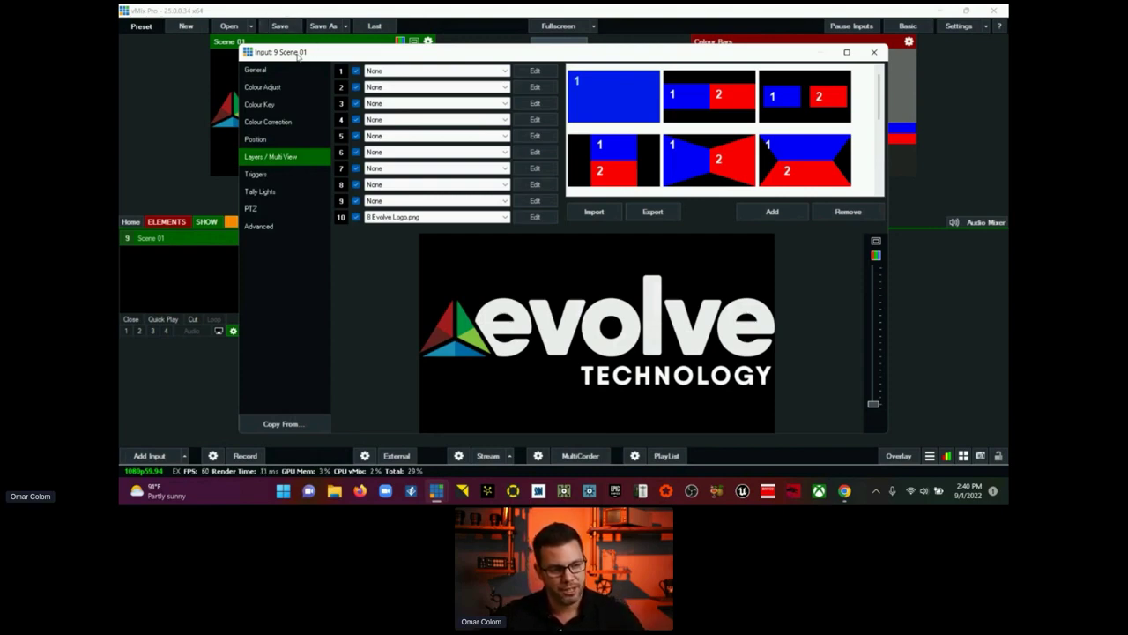
click(426, 215)
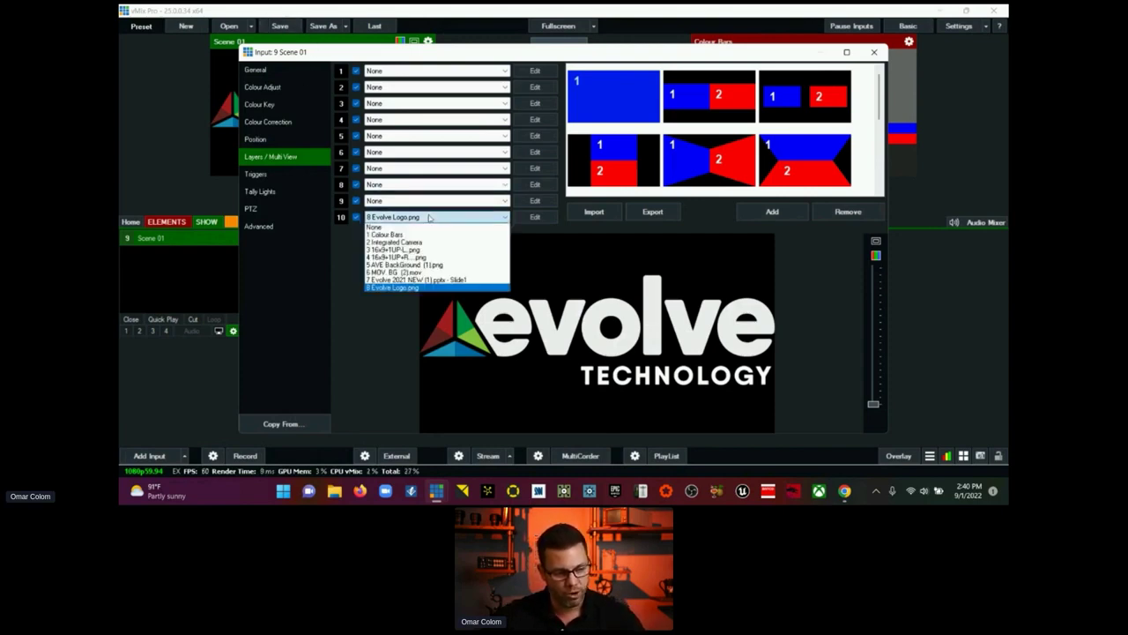
click(431, 223)
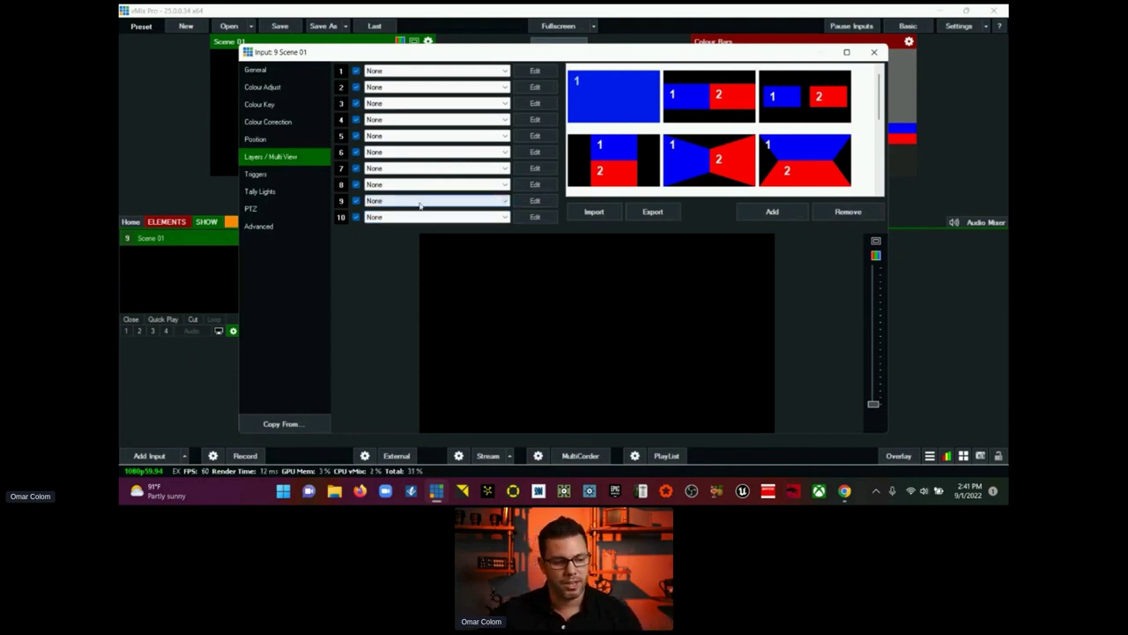
Step: Assign the 16x9+1UP+R template image to layer 9 of Scene 01 and the MOV_BG (2).mov background to layer 1
click(420, 205)
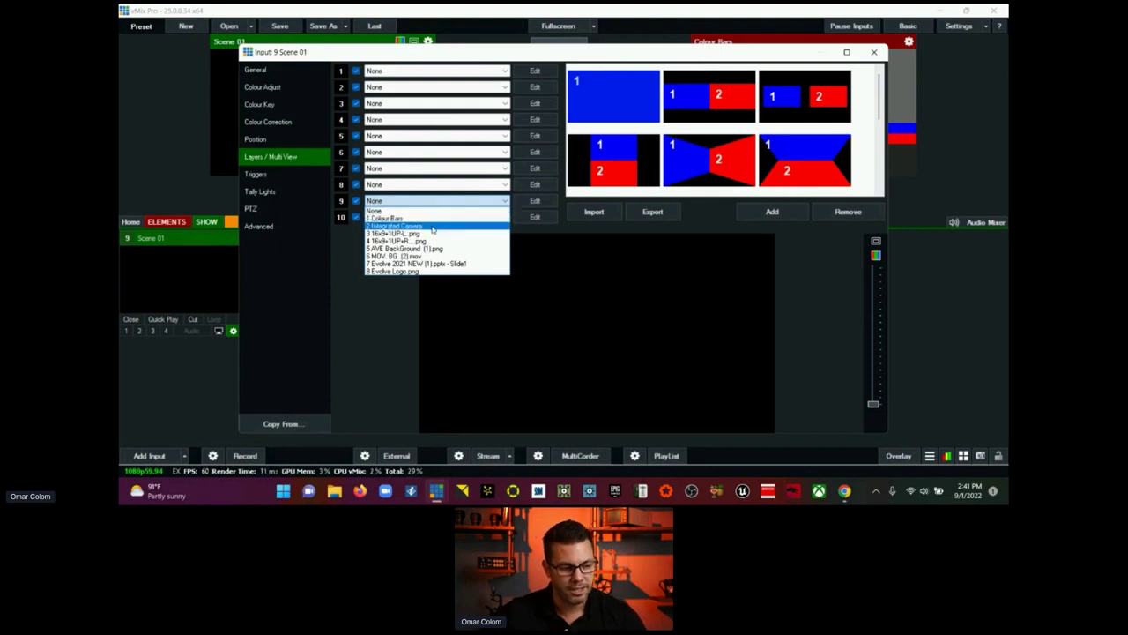
click(433, 233)
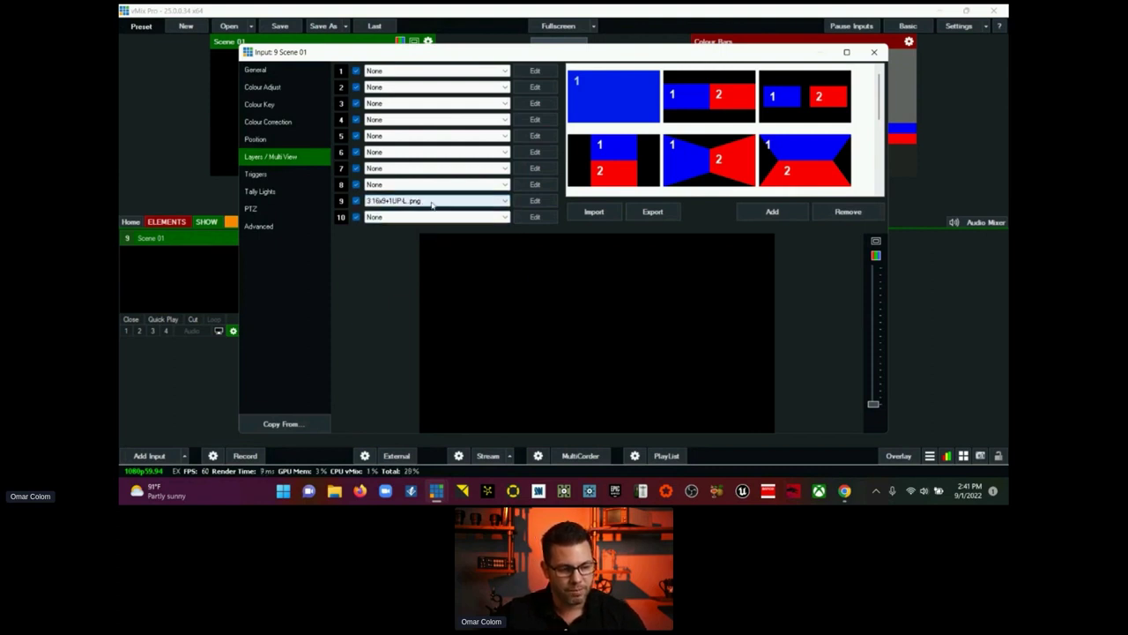
click(432, 204)
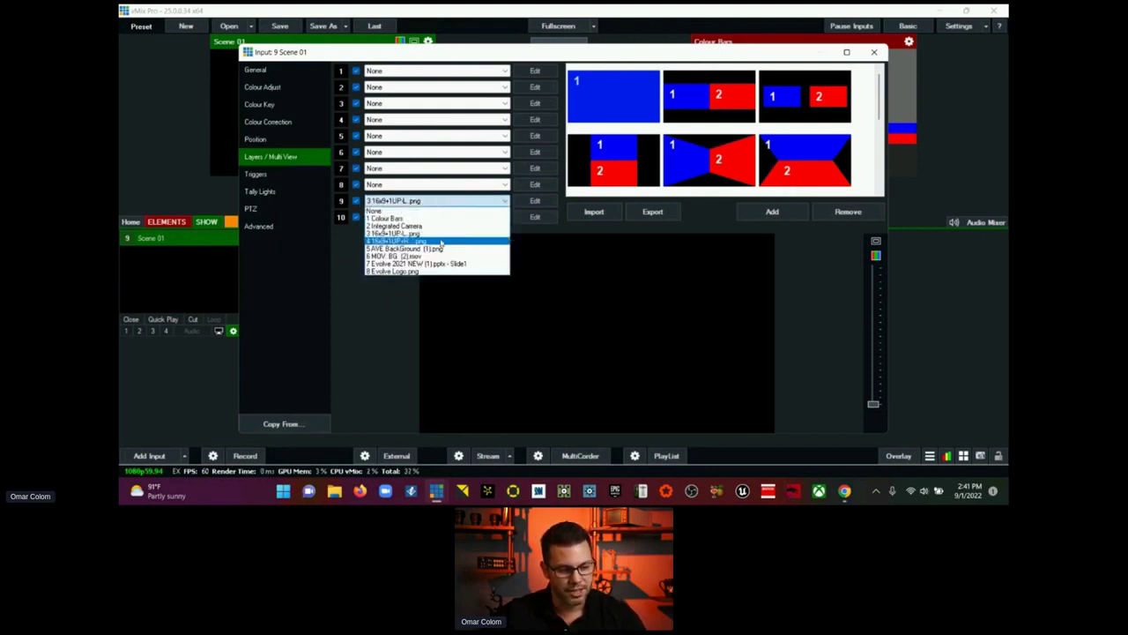
click(445, 242)
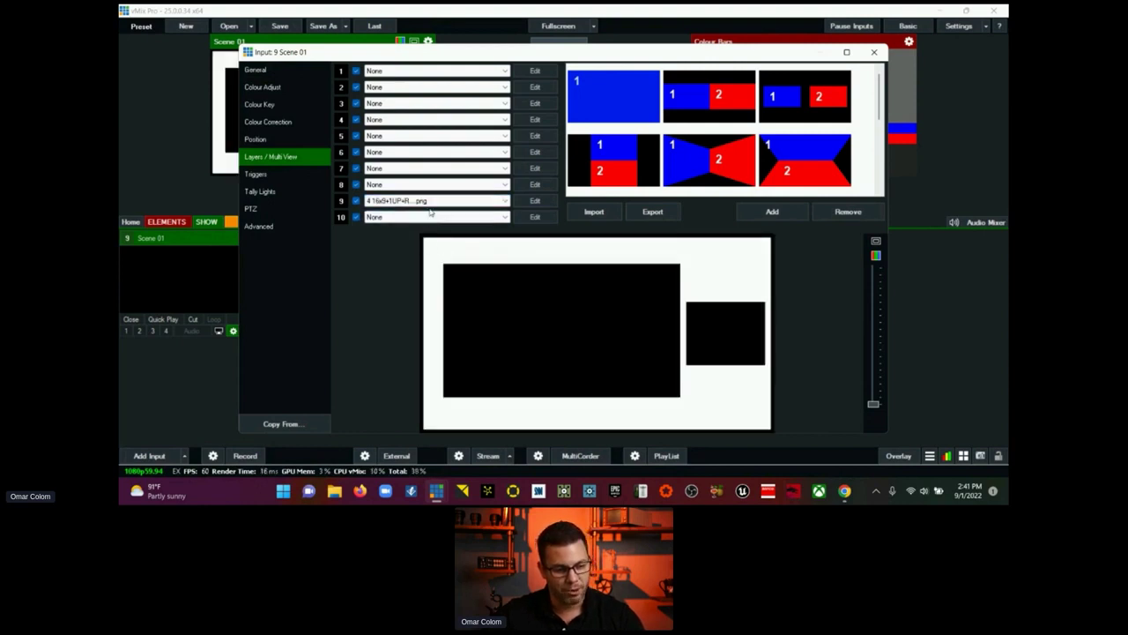
click(400, 71)
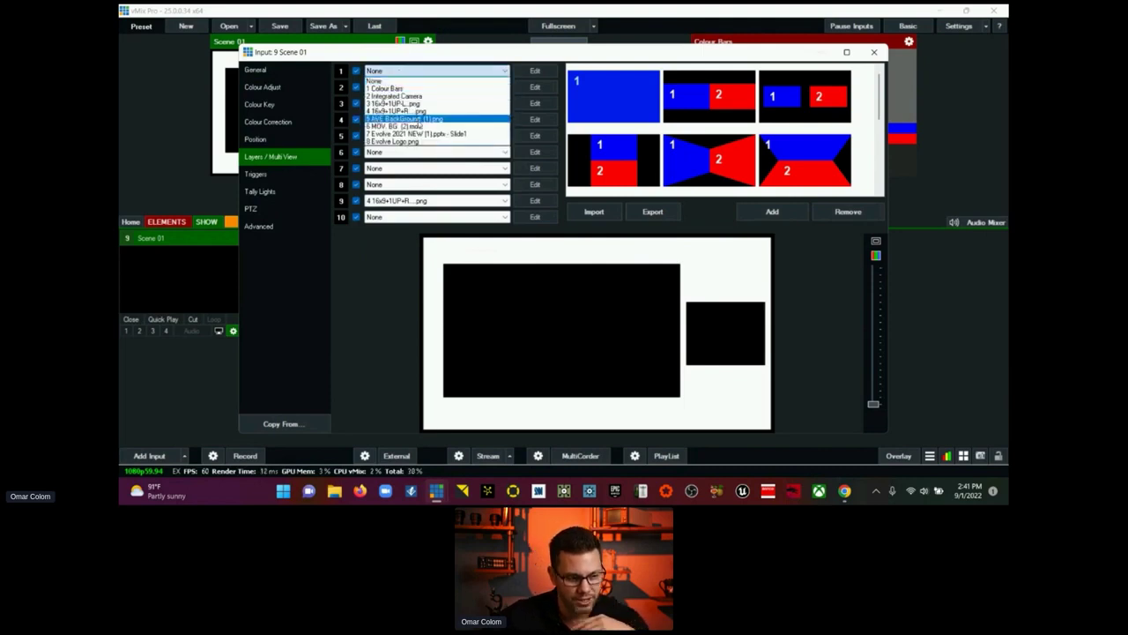
click(394, 126)
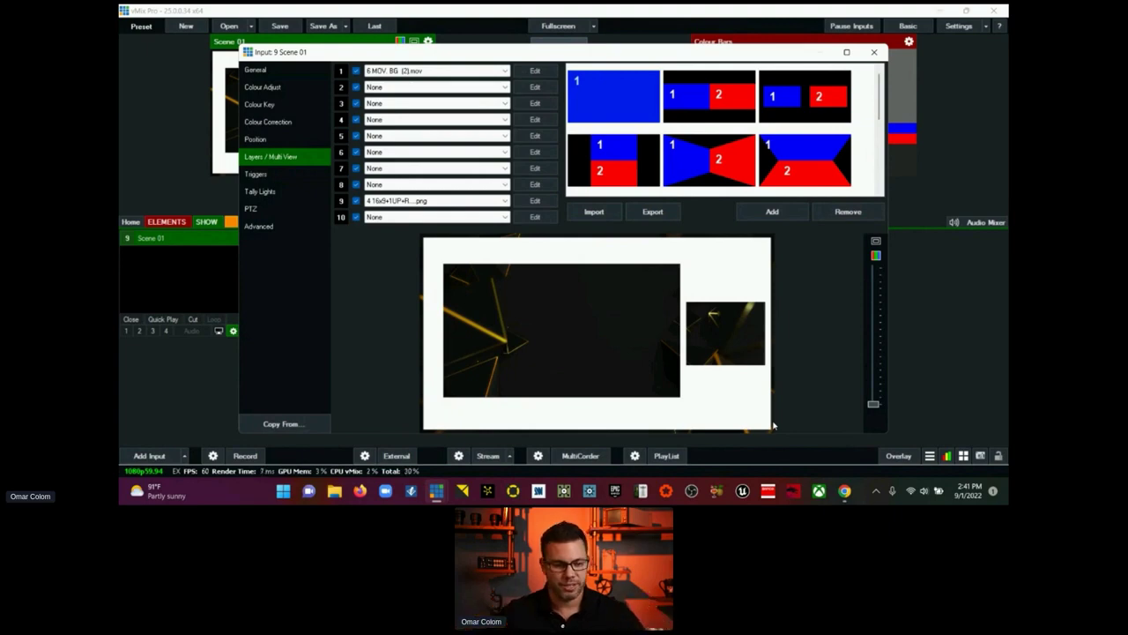
Step: Assign the Integrated Camera to layer 2 of Scene 01
click(447, 88)
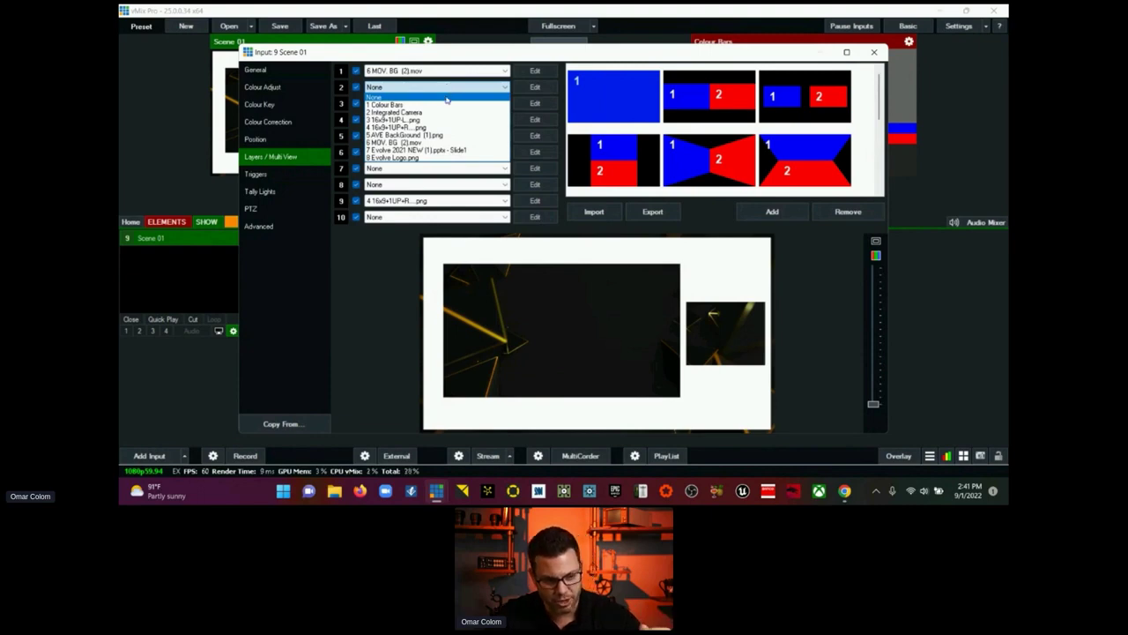
click(445, 69)
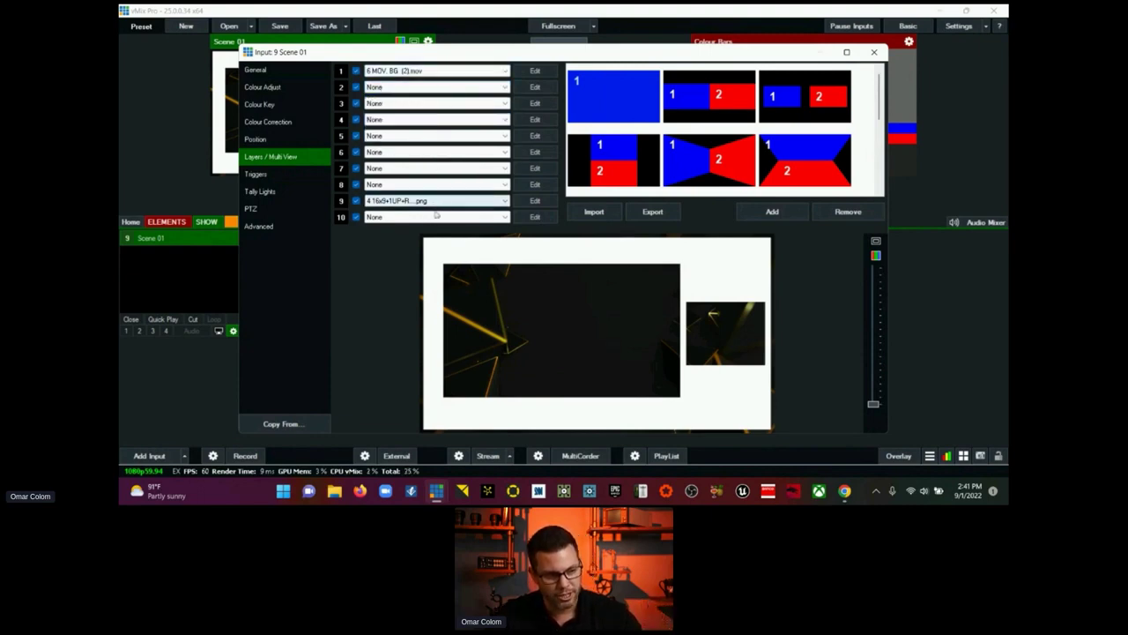
click(432, 87)
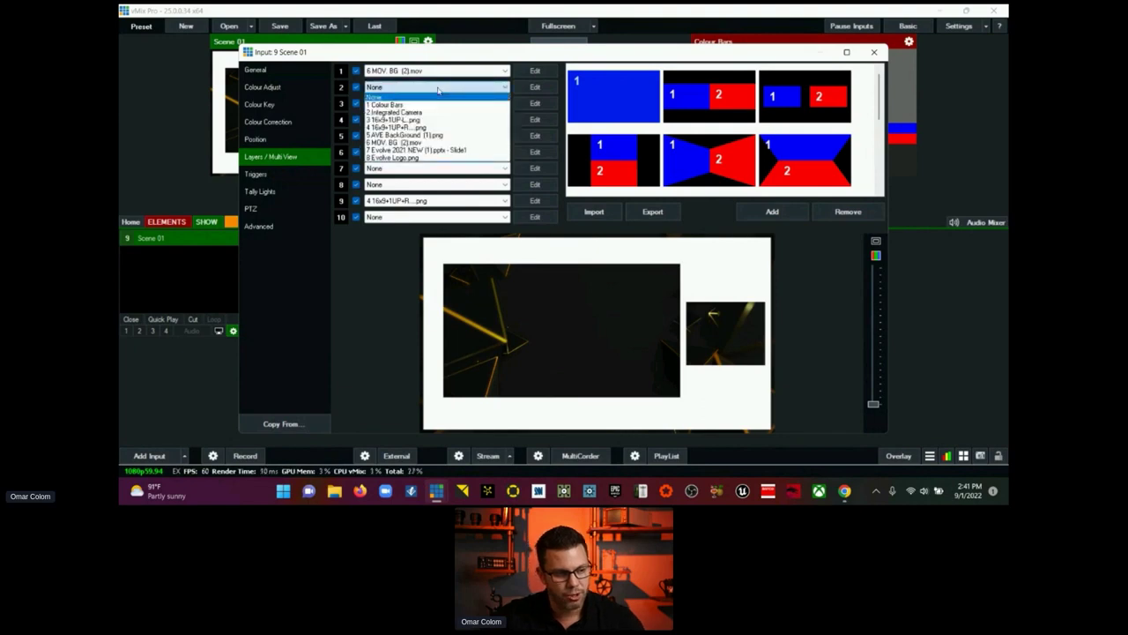
click(432, 112)
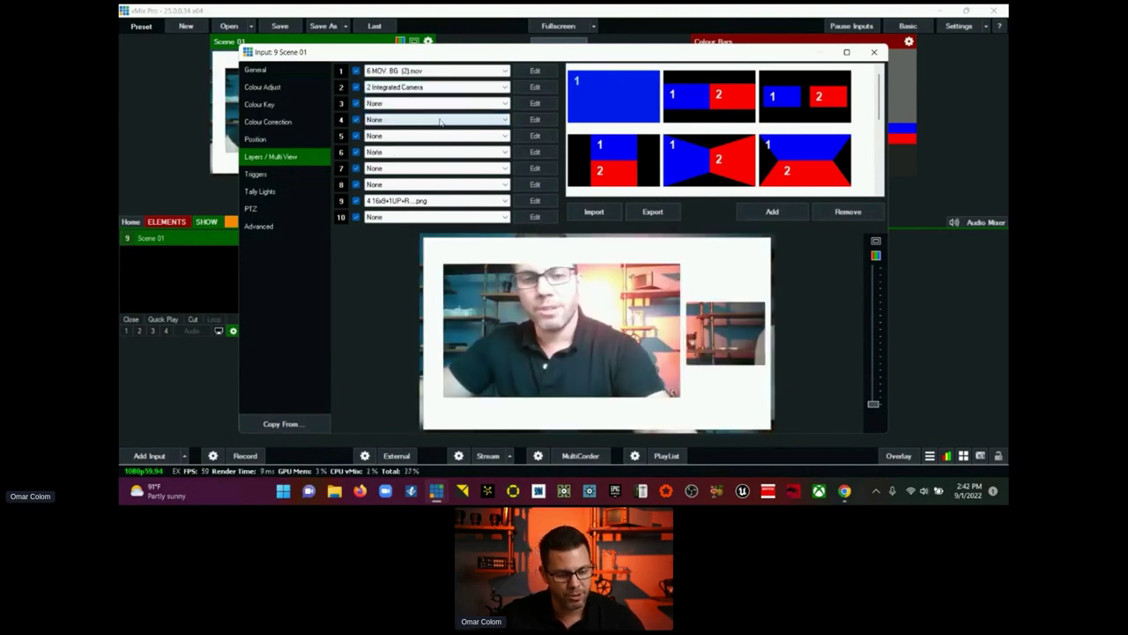
Step: Scale the layer 2 camera to a zoom of 0.325 and move it into the template's small window, with Pan X about 0.78
click(537, 86)
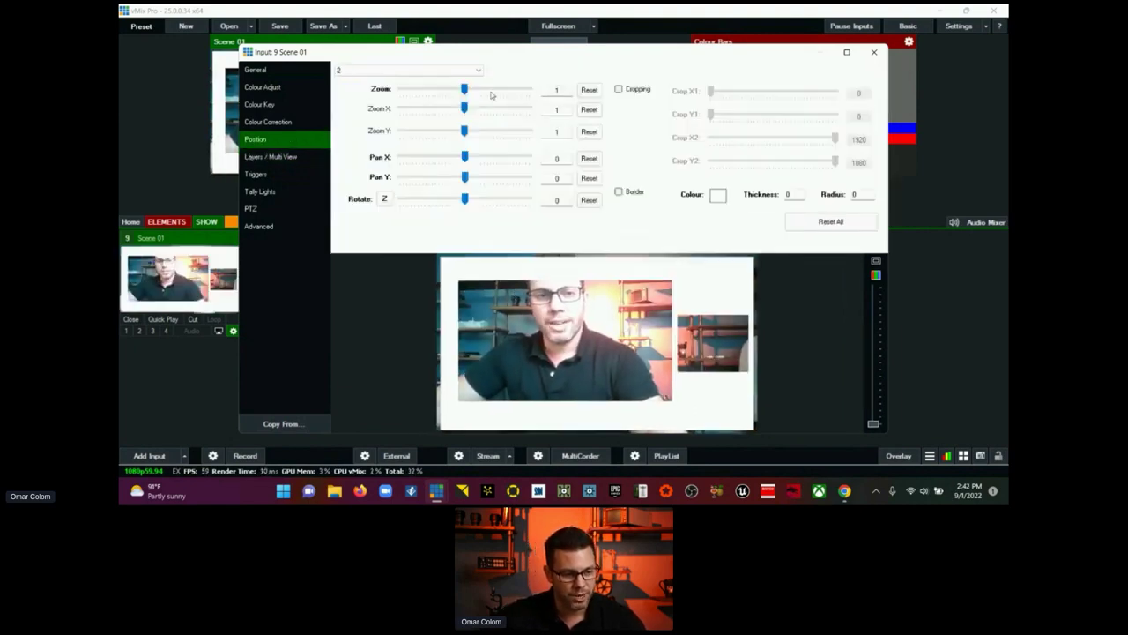
drag(465, 89, 423, 89)
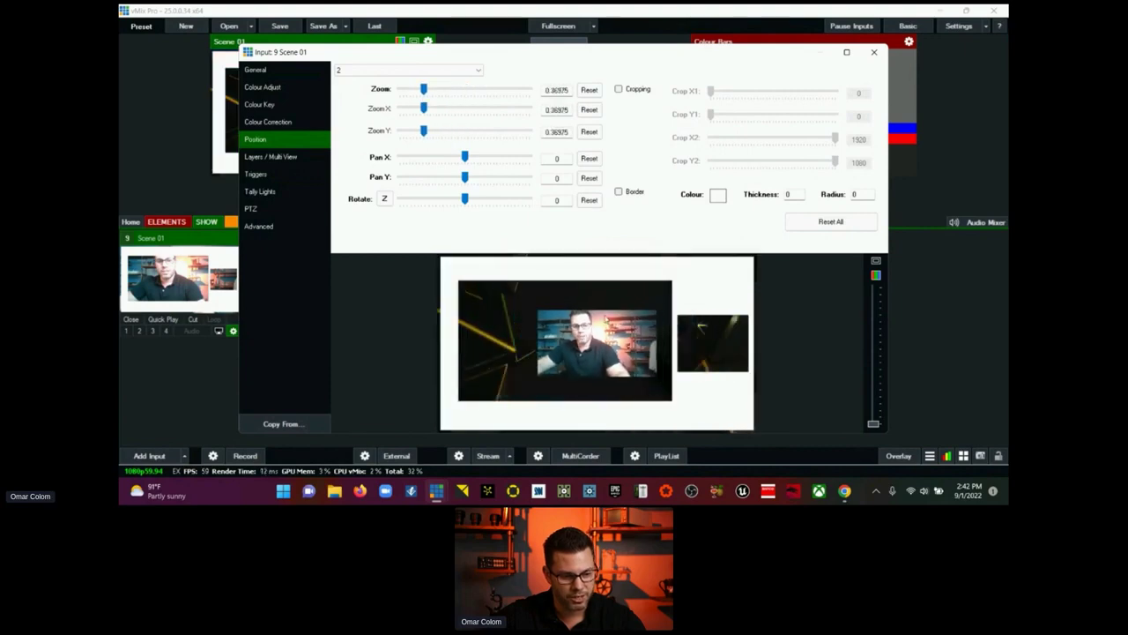
drag(606, 319, 722, 318)
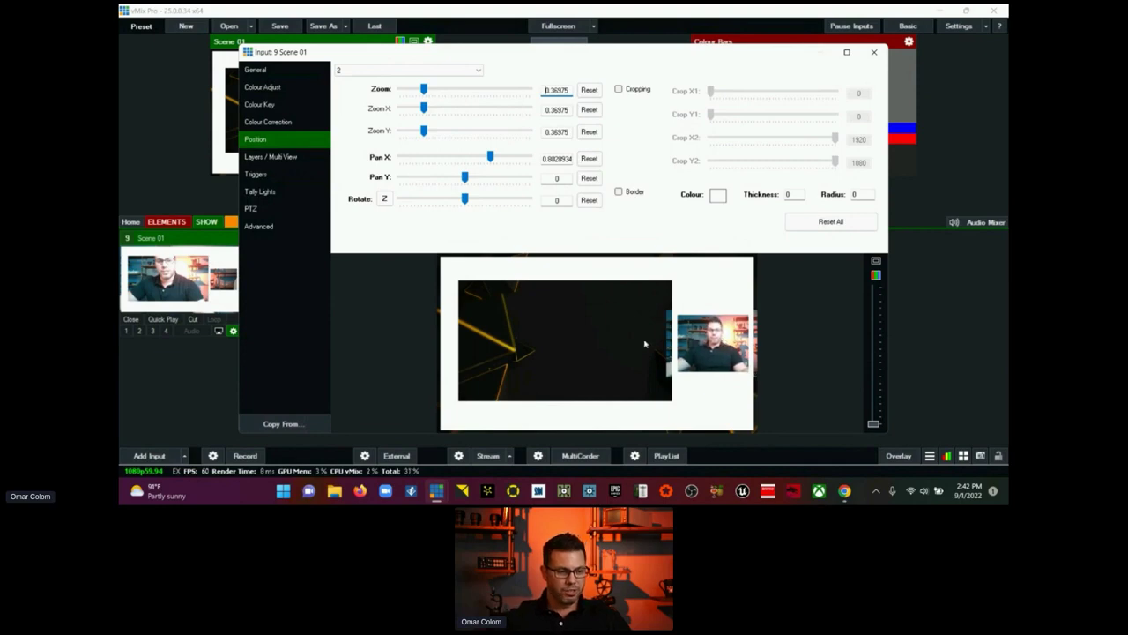
scroll(438, 108, down, 3)
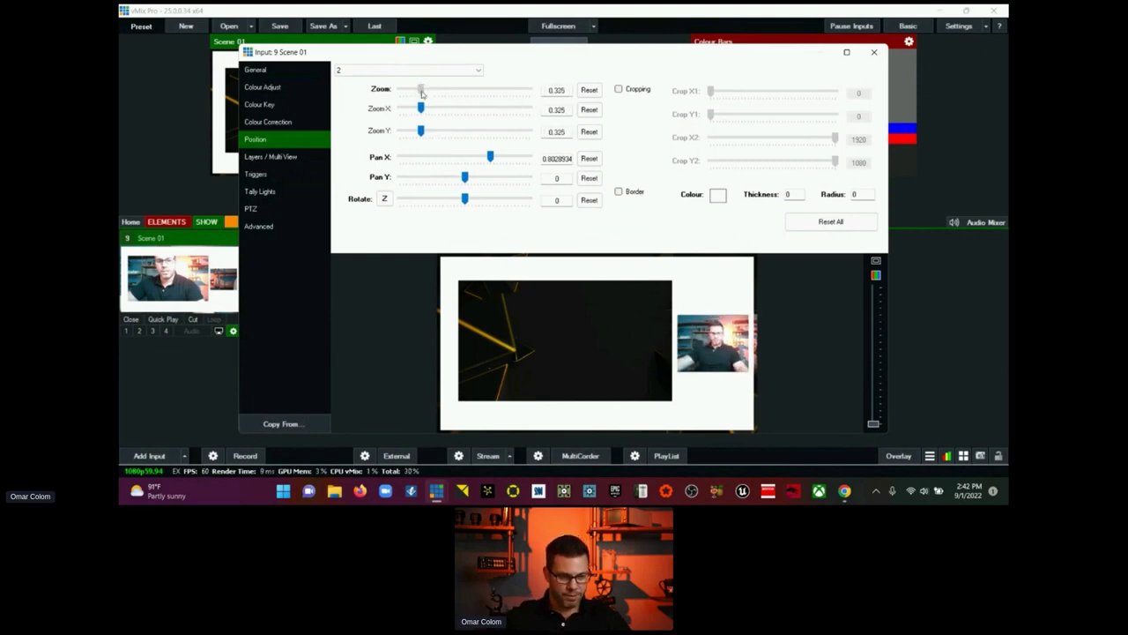
drag(713, 344, 711, 344)
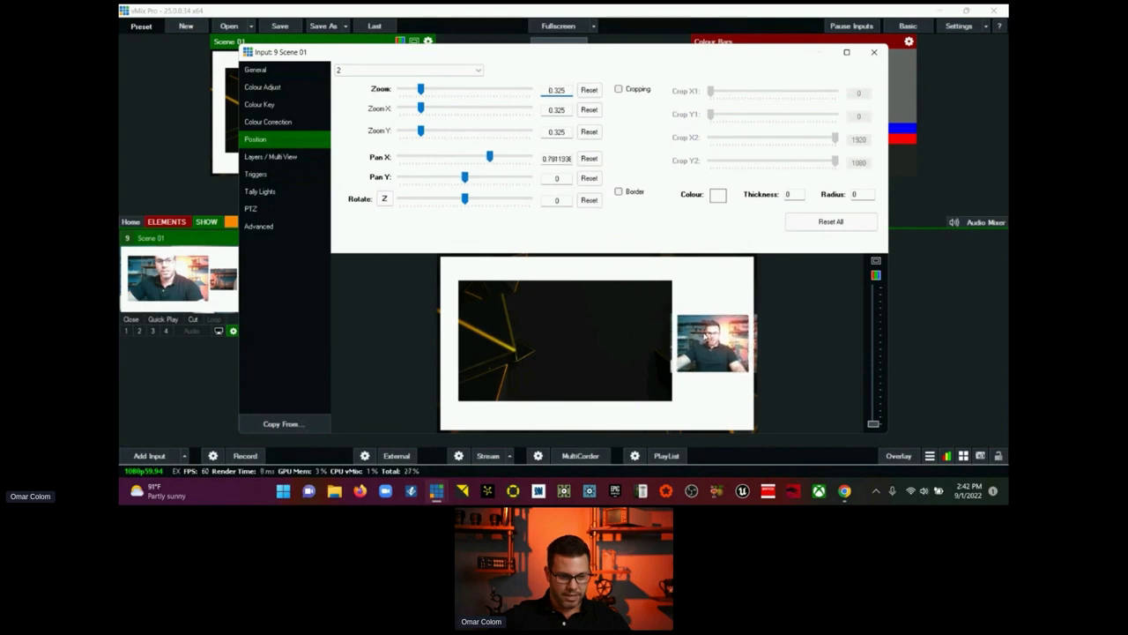
Step: Enable cropping on the layer 2 camera and set Crop X1 to 71 and Crop X2 to 1482
click(619, 90)
drag(709, 93, 714, 92)
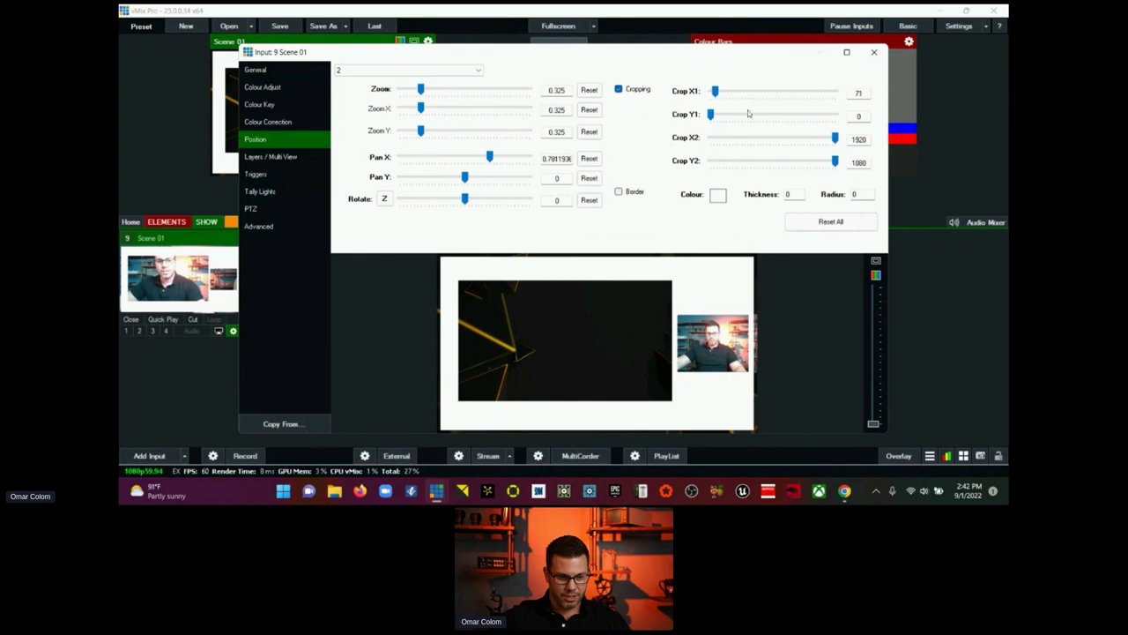
drag(837, 144, 809, 141)
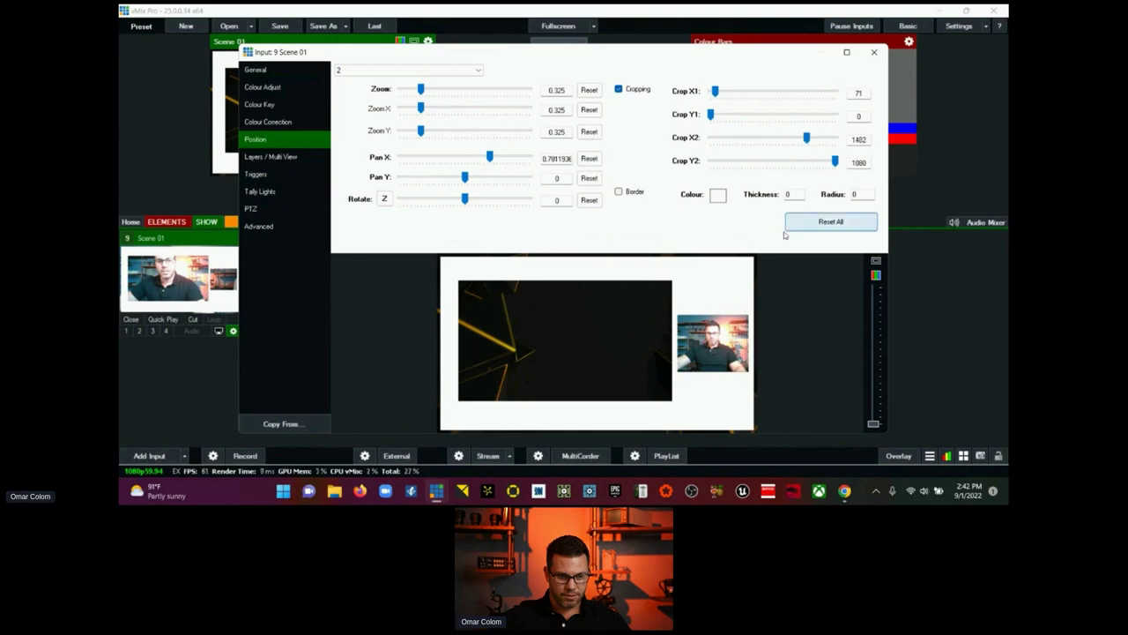
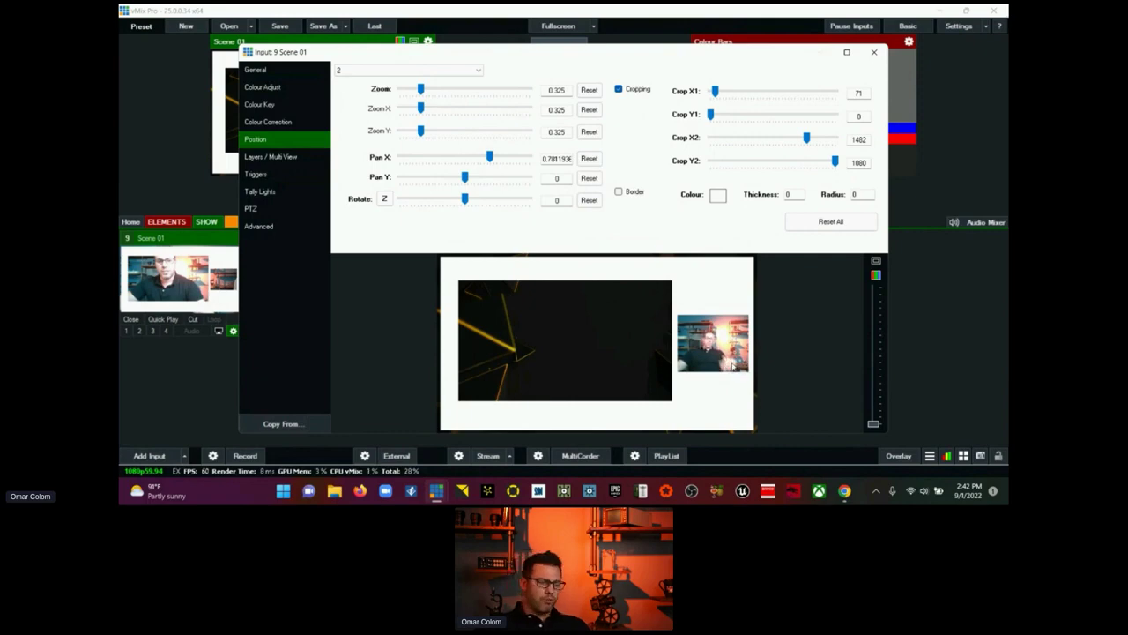
Step: Reposition the layer 2 camera to Pan X about 0.82 and Pan Y about -0.01, with Crop X1 at 0 and Crop X2 at 1411
drag(735, 368, 697, 363)
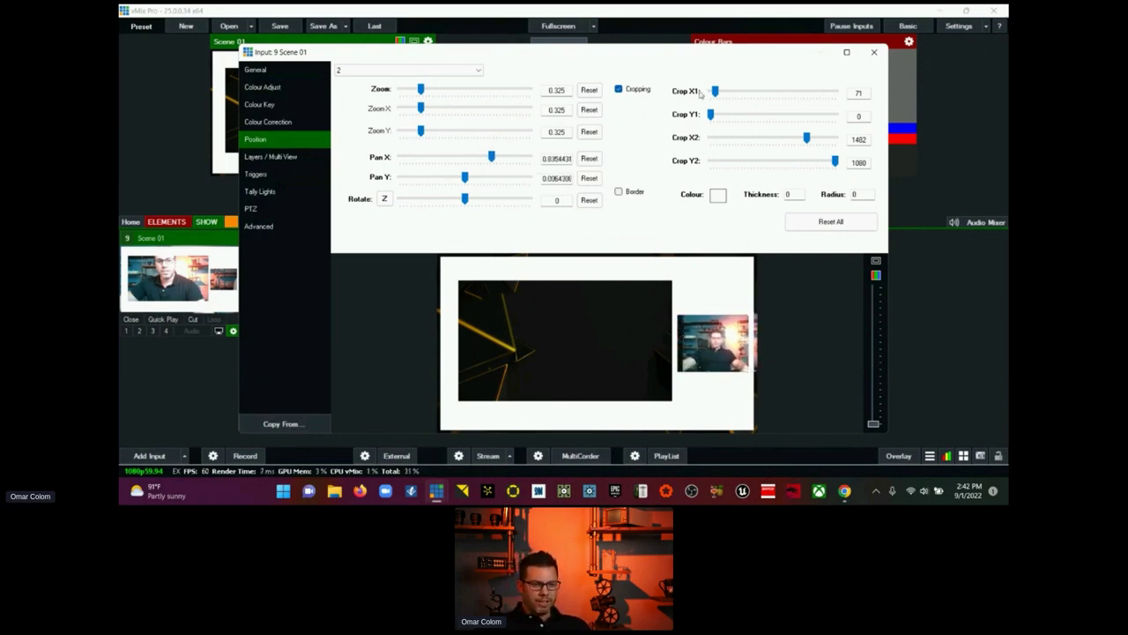
drag(715, 91, 709, 95)
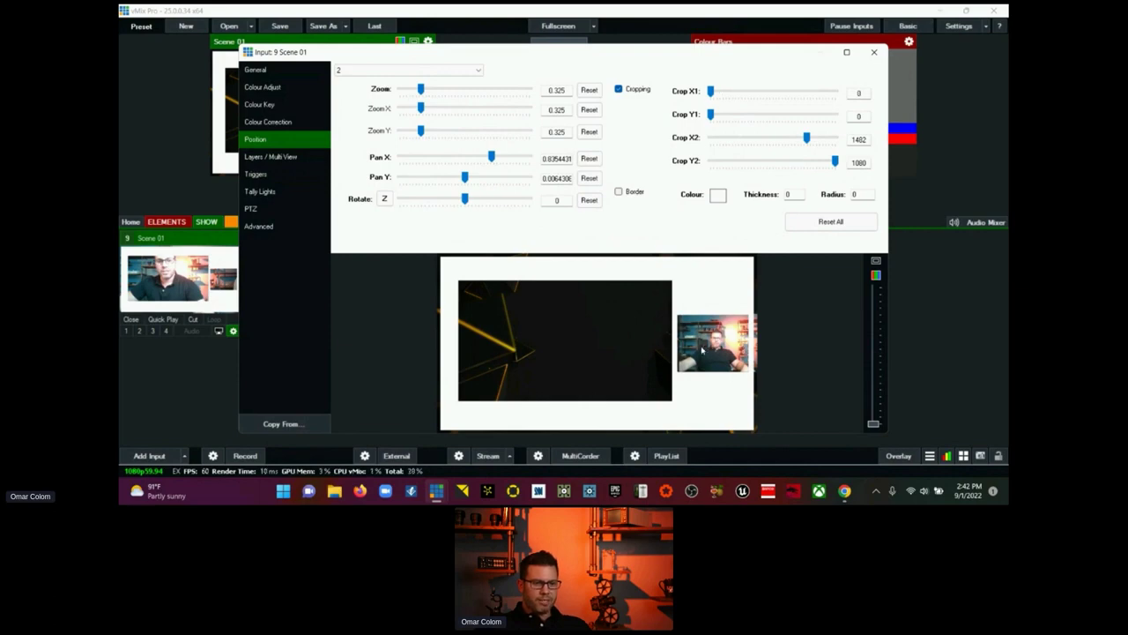
drag(708, 357, 706, 355)
drag(806, 139, 801, 146)
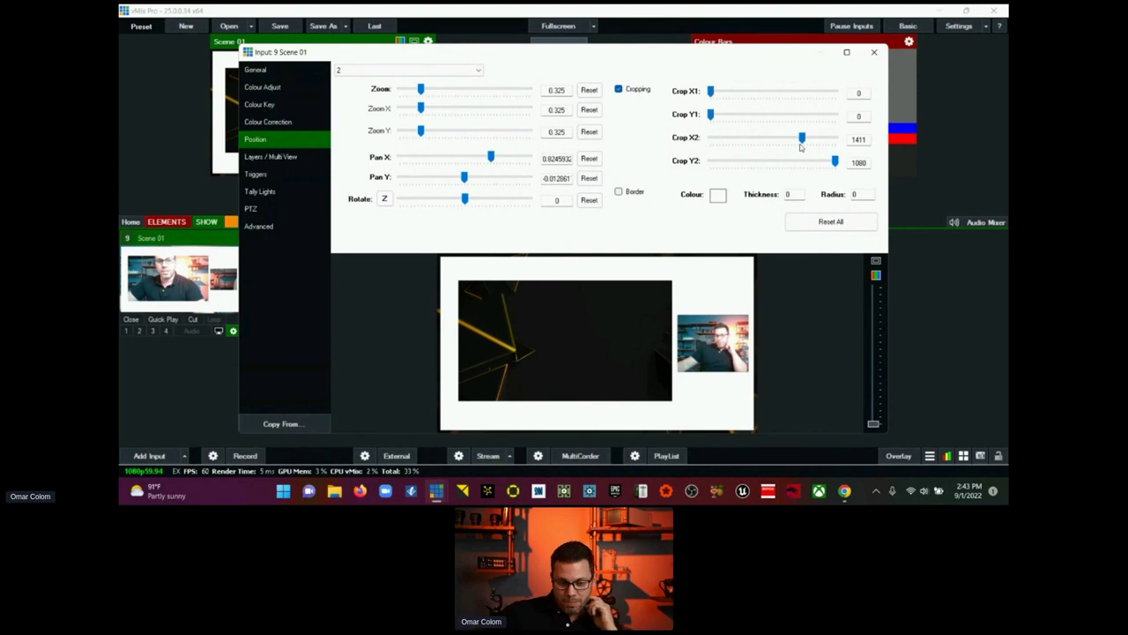
Step: Assign the Evolve 2021 NEW (1).pptx slideshow to layer 4 of Scene 01
click(284, 156)
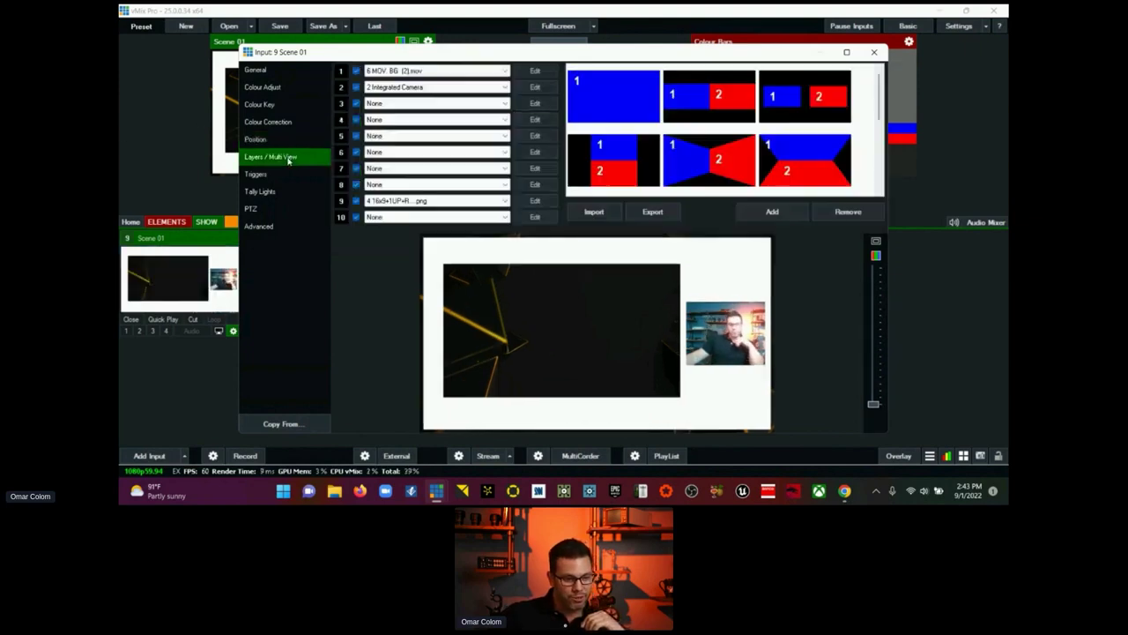
click(445, 120)
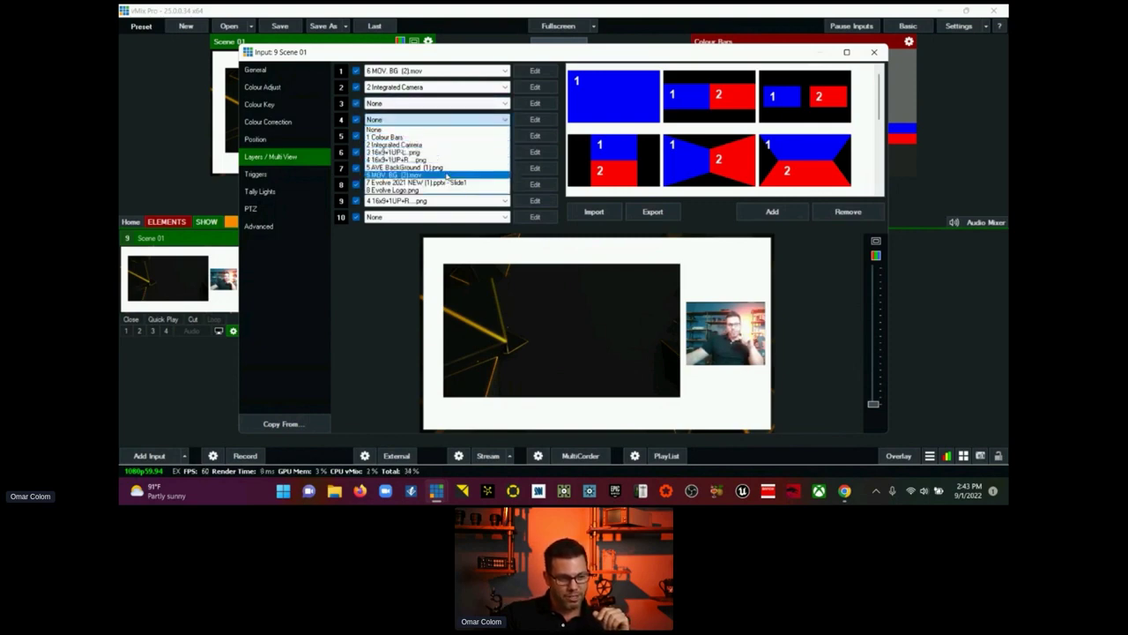
click(446, 182)
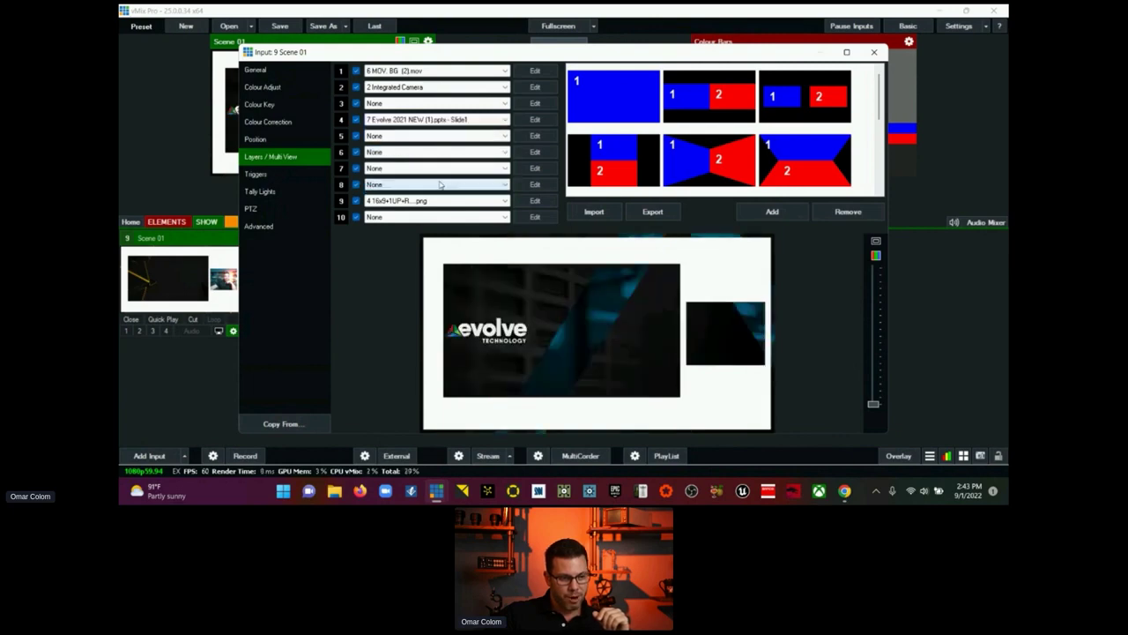
Step: Scale the layer 4 slideshow to a zoom of about 0.558 and move it into the template's large window, with Pan X about -0.2
click(535, 119)
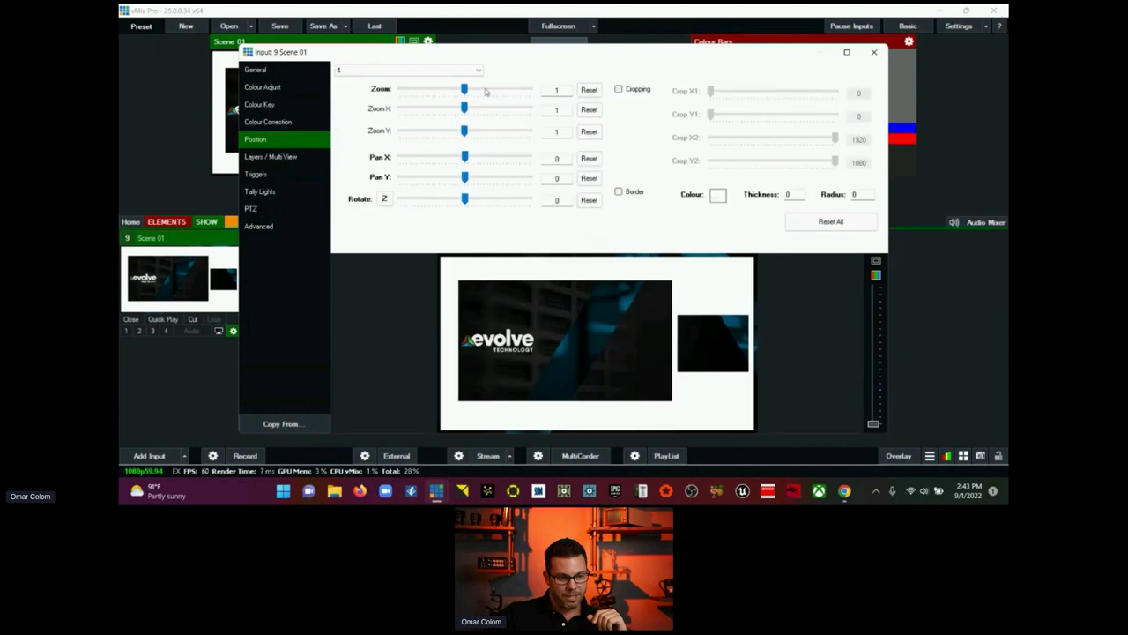
drag(464, 89, 437, 107)
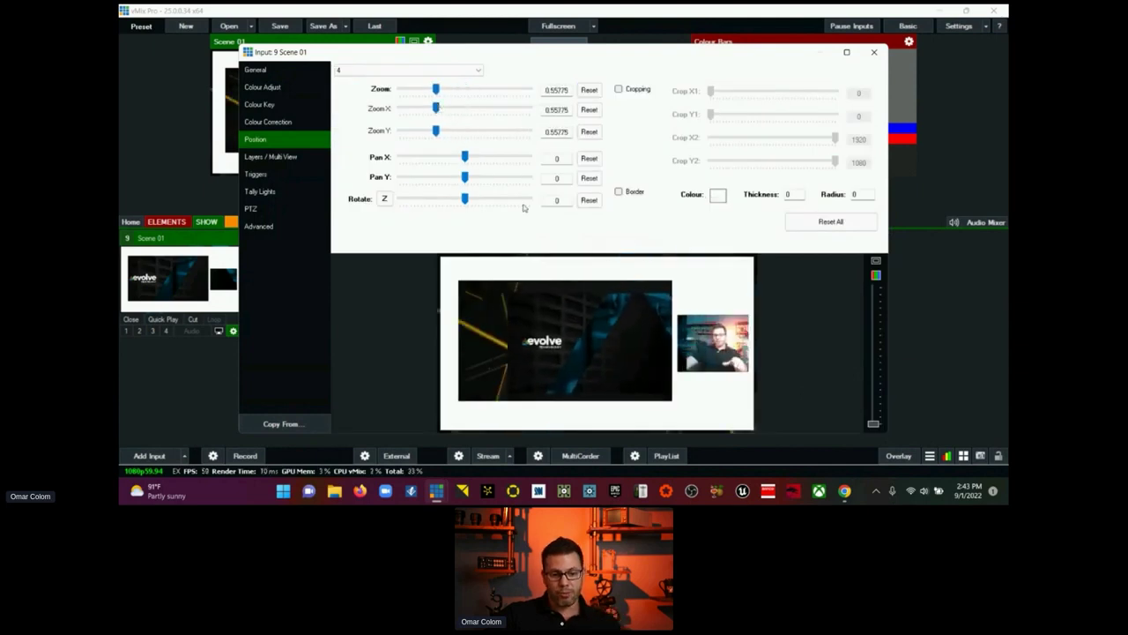
mouse_move(570, 308)
mouse_down()
mouse_move(602, 323)
mouse_move(564, 325)
mouse_up()
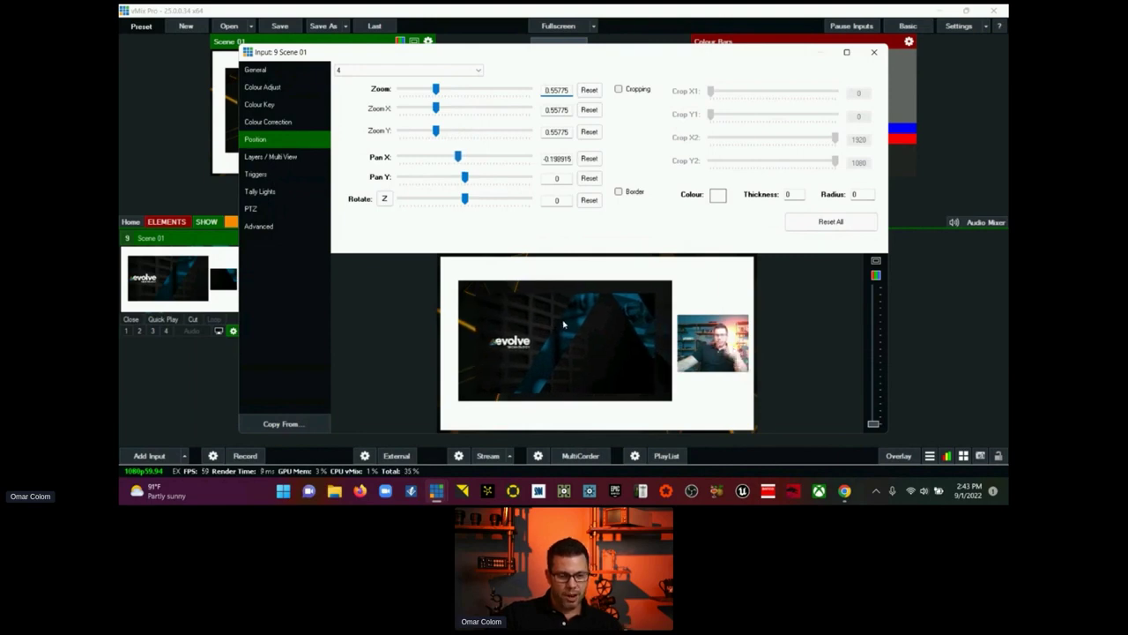
Step: Enable a border on the layer 4 slideshow with thickness 5 and radius 5
click(619, 193)
click(792, 195)
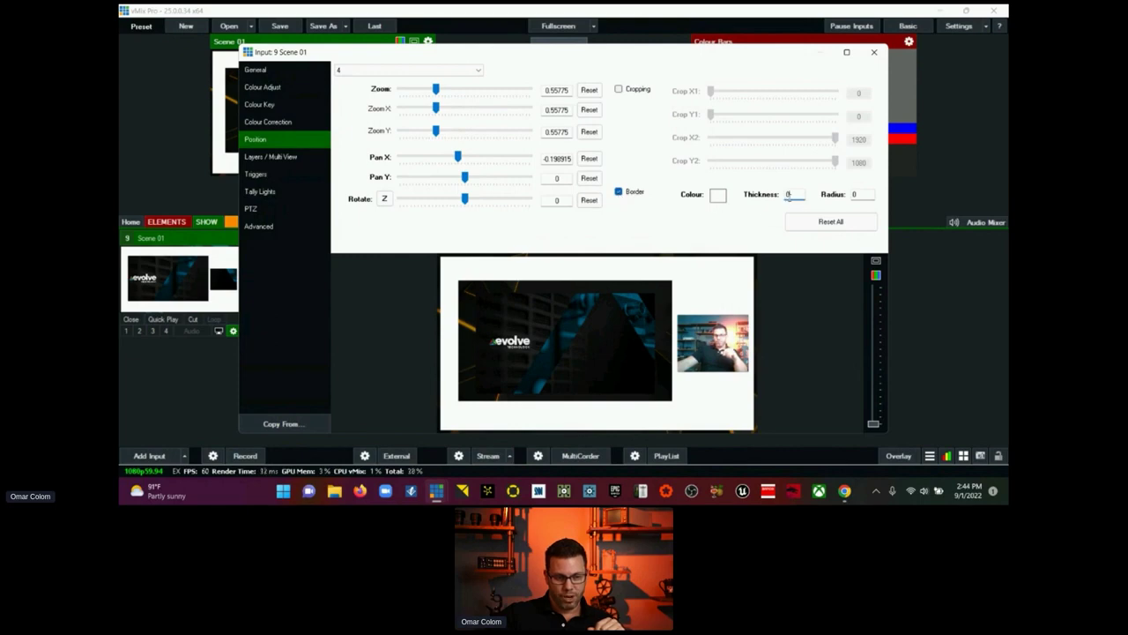
text(5)
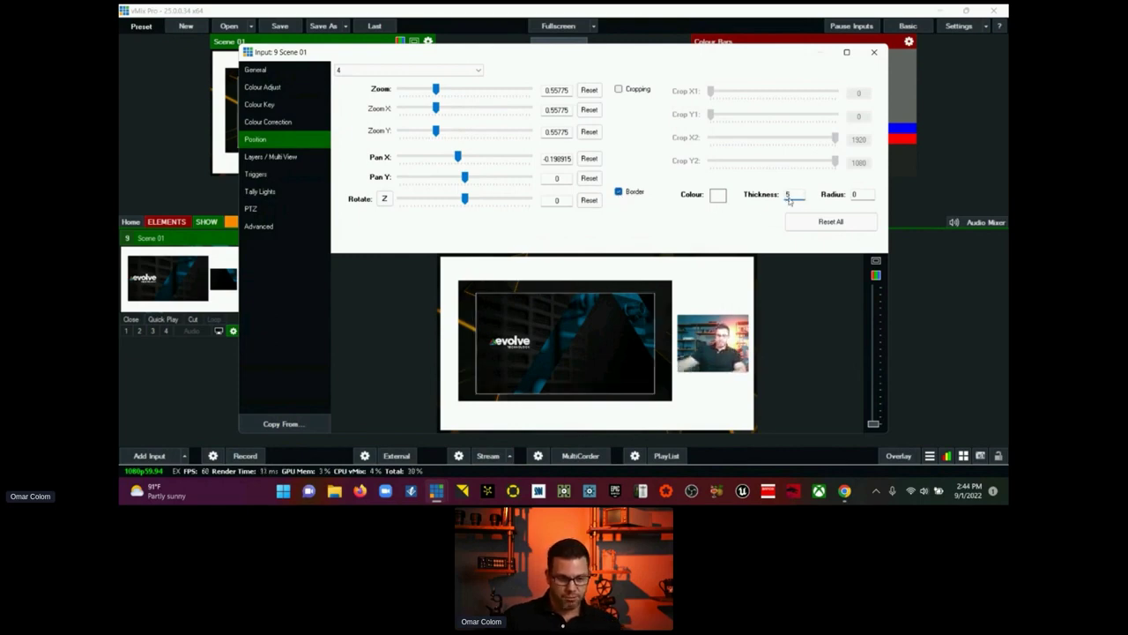
click(856, 195)
key(BackSpace)
text(5)
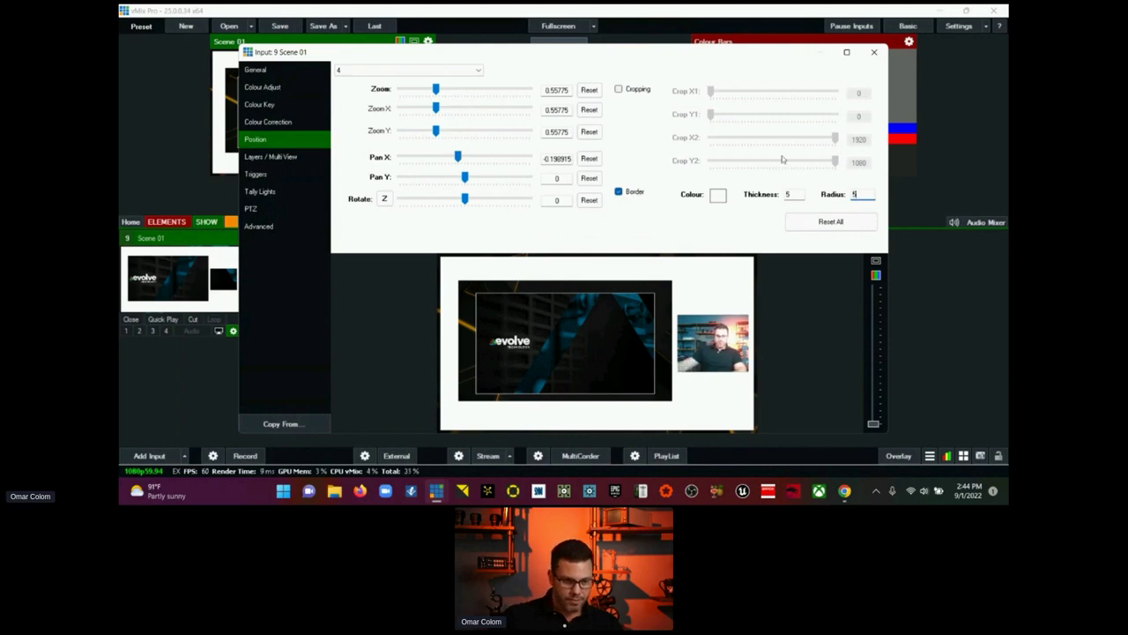
Step: Enlarge the Scene 01 input settings and set the layer 4 border colour to red
click(846, 54)
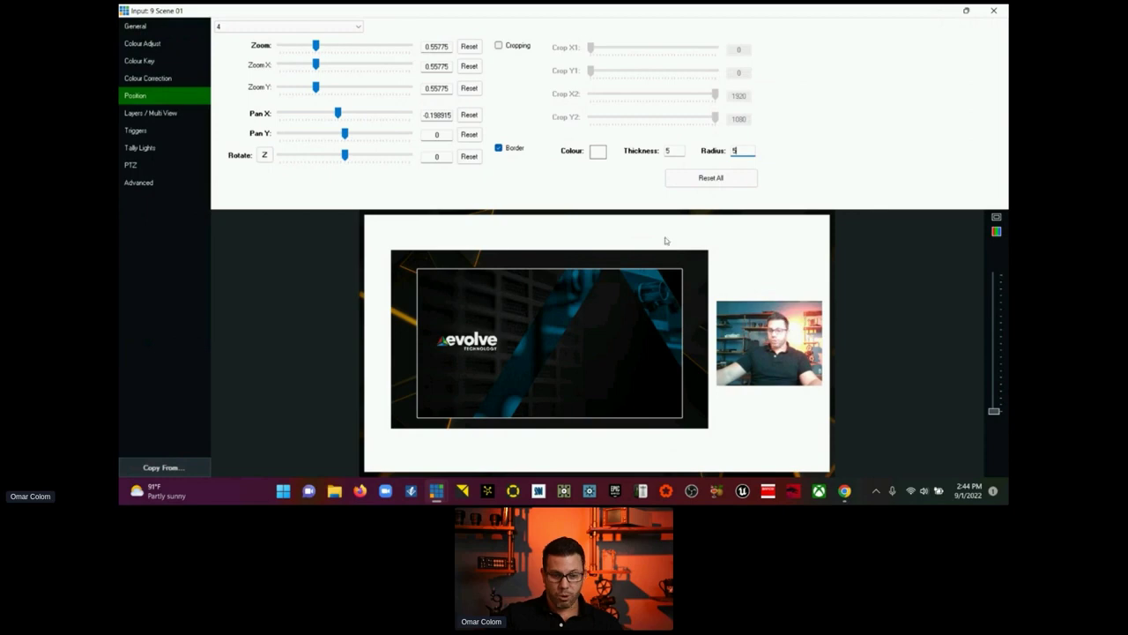
click(599, 153)
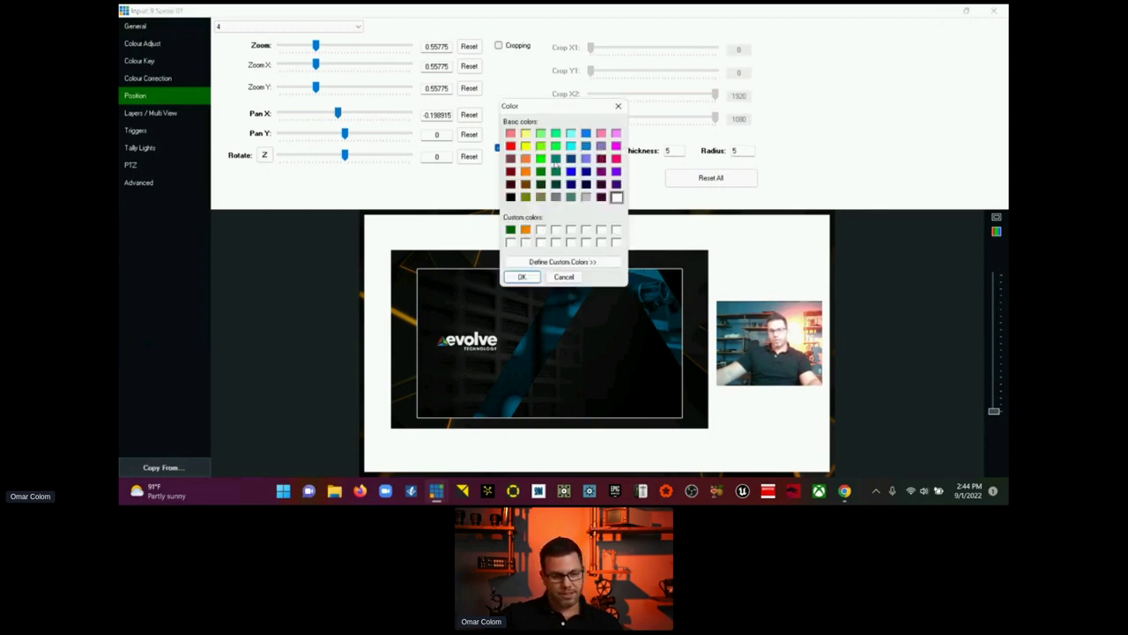
click(510, 145)
click(521, 276)
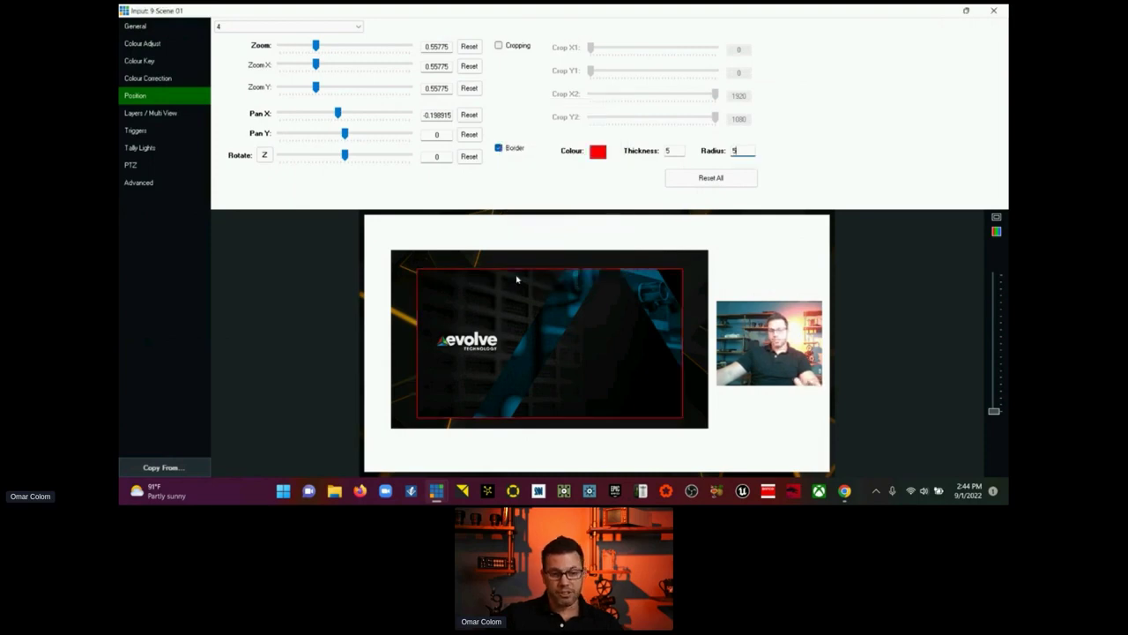
Step: Fit the layer 4 slideshow to the template's large window with zoom 0.67425, Pan X -0.193 and Pan Y about 0.026, then close the input settings
drag(314, 46, 320, 46)
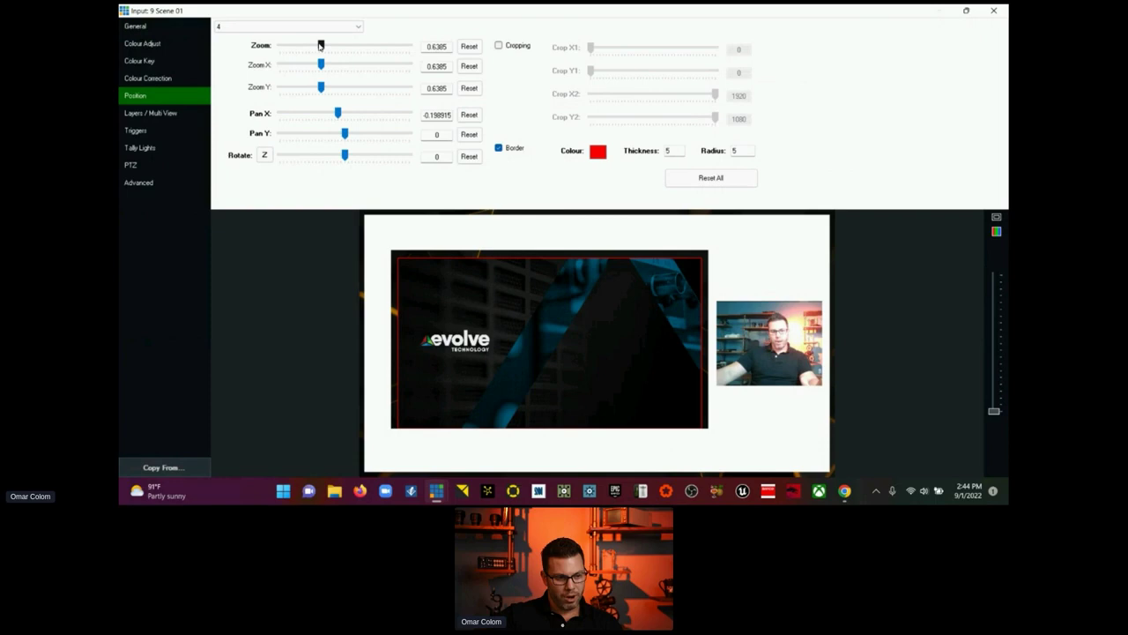
drag(588, 347, 591, 342)
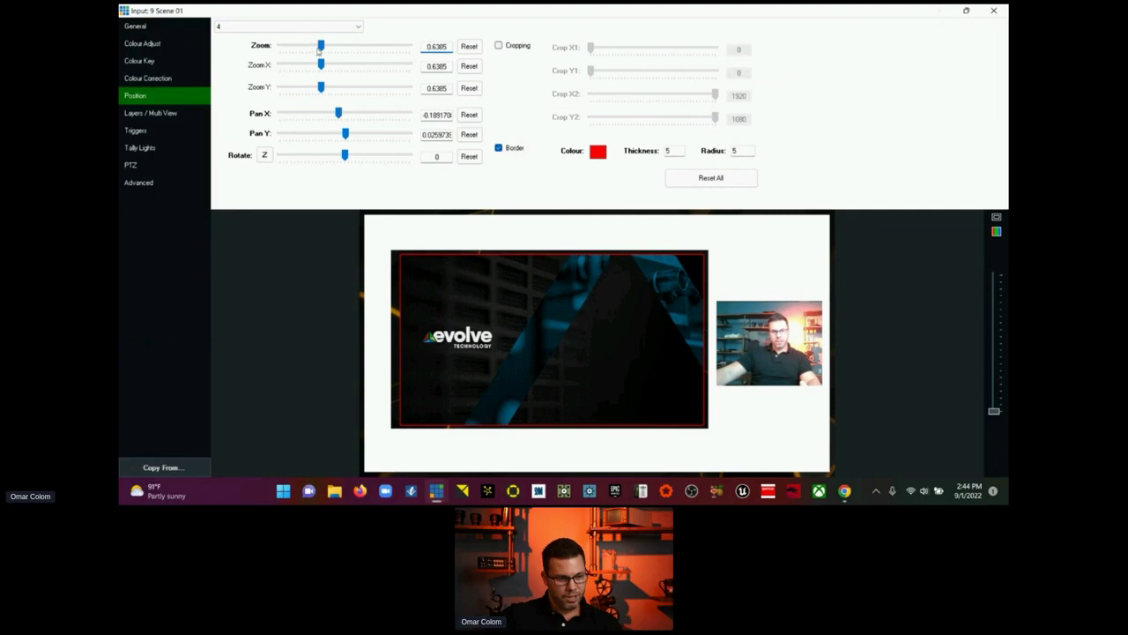
drag(320, 47, 323, 46)
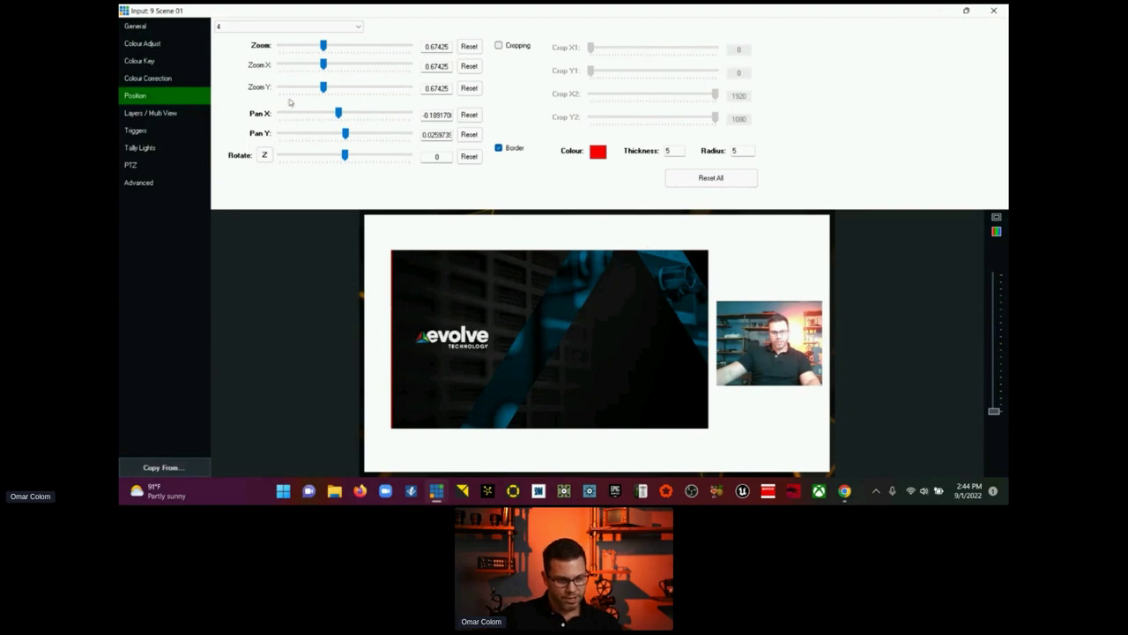
drag(338, 117, 337, 116)
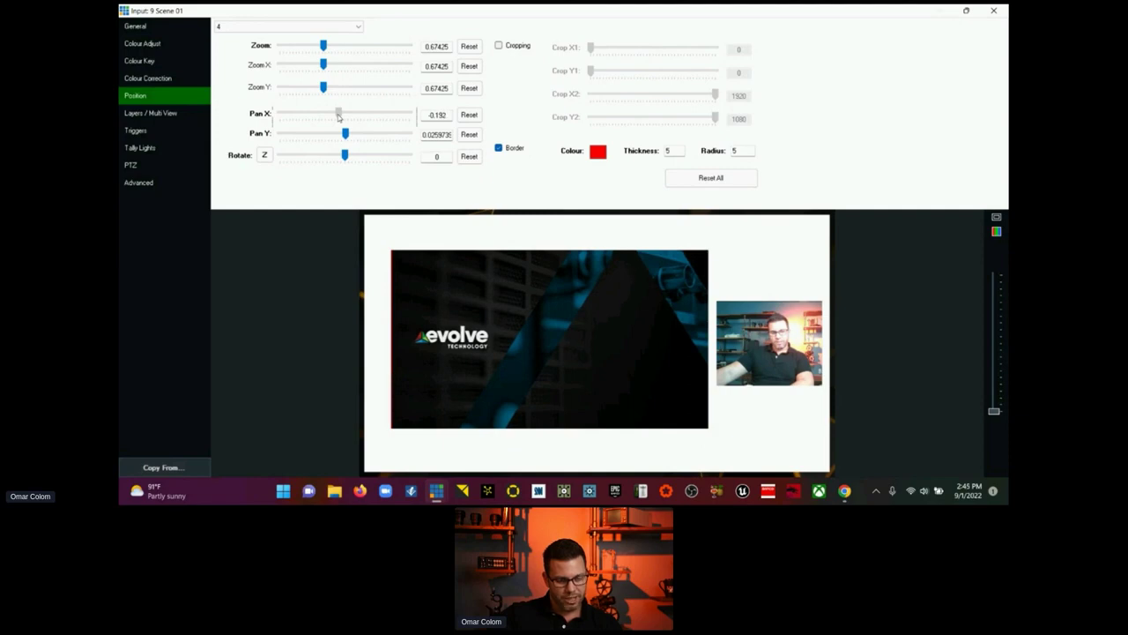
drag(337, 116, 338, 117)
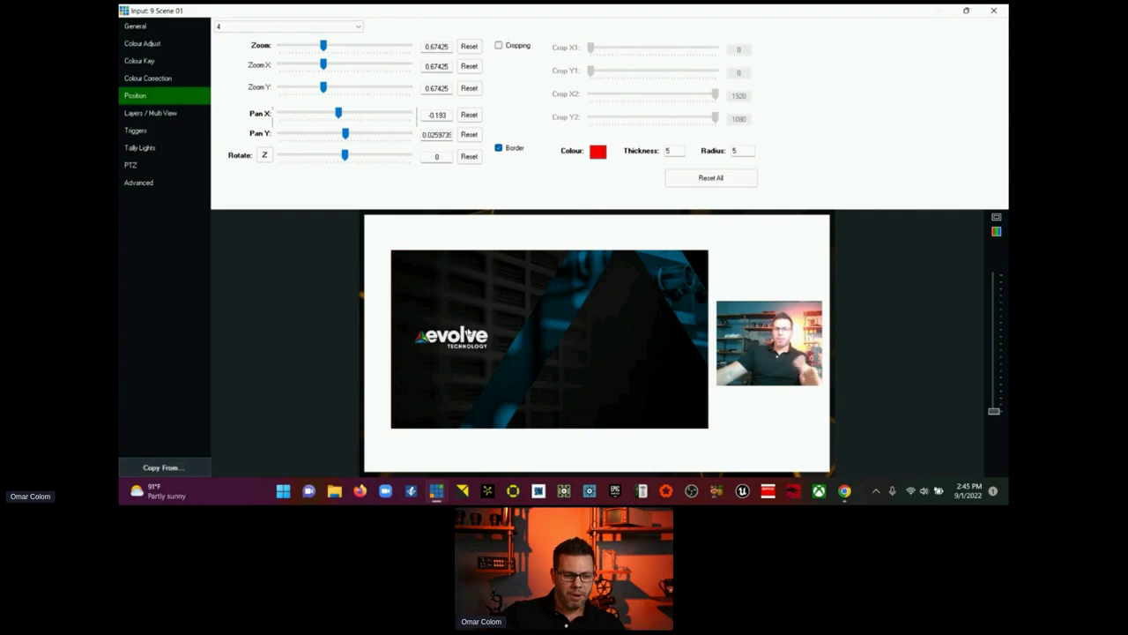
click(966, 11)
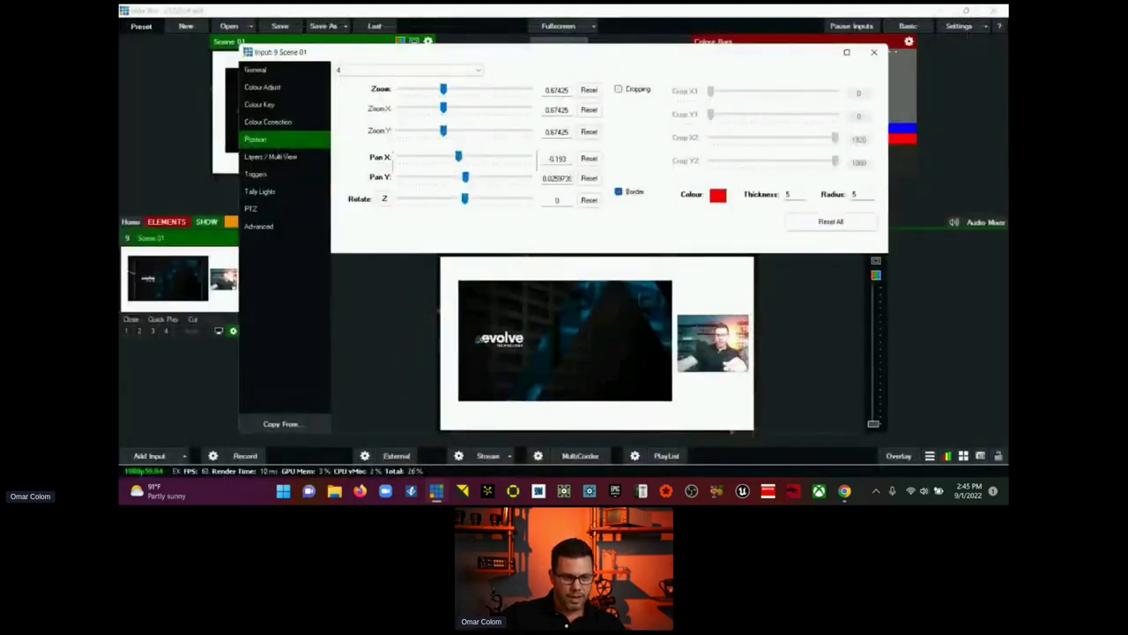
click(872, 52)
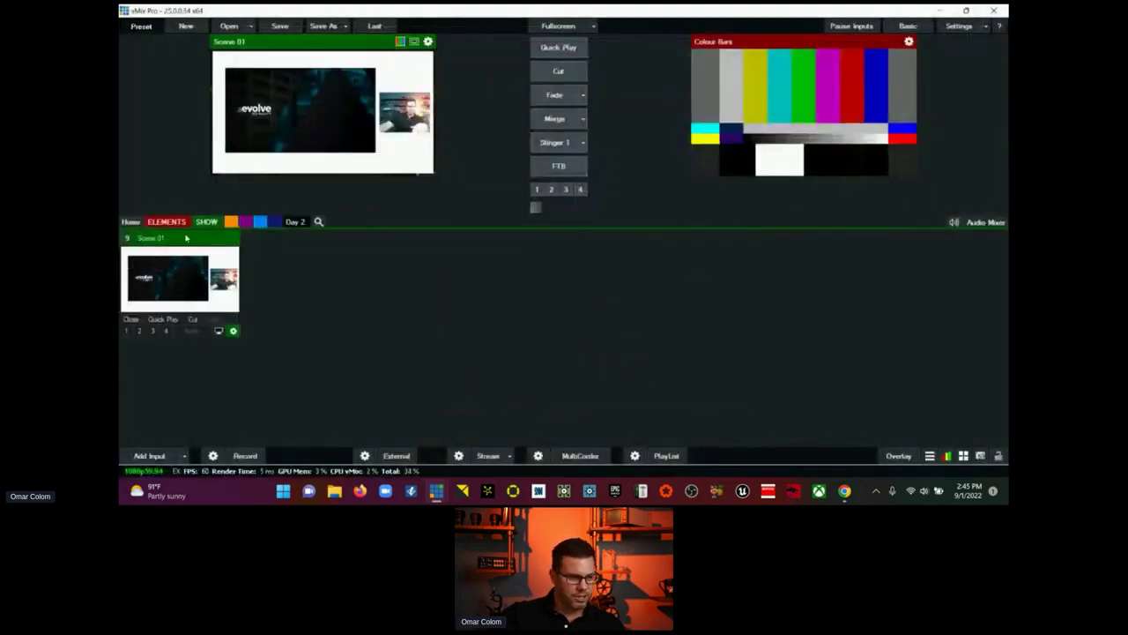
Step: Assign the Integrated Camera input to the green SHOW category
click(131, 222)
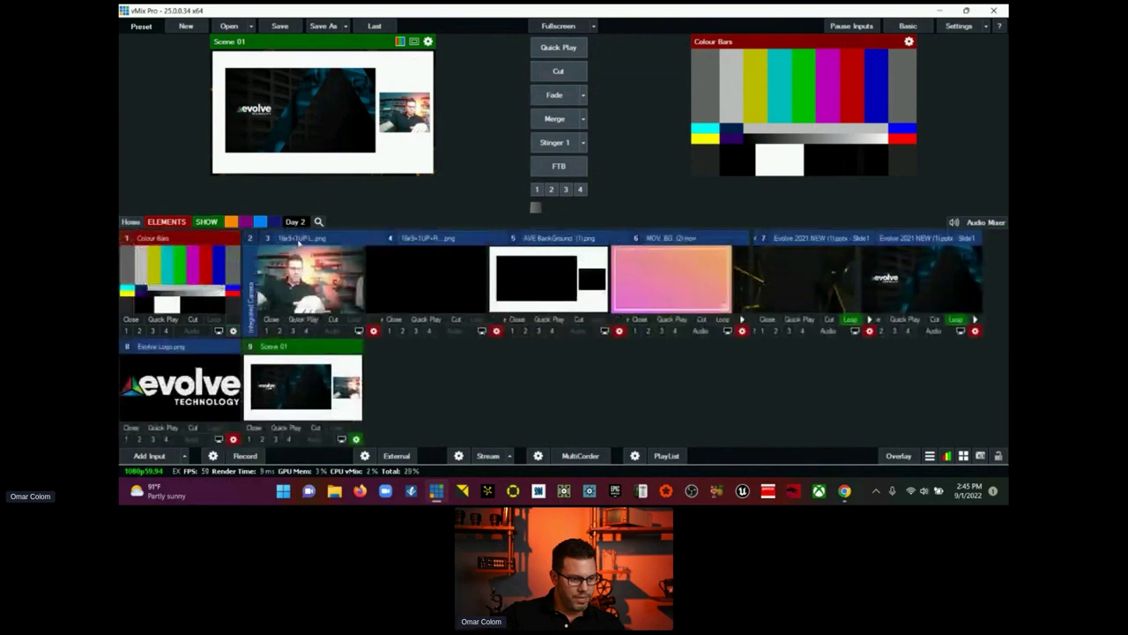
click(372, 331)
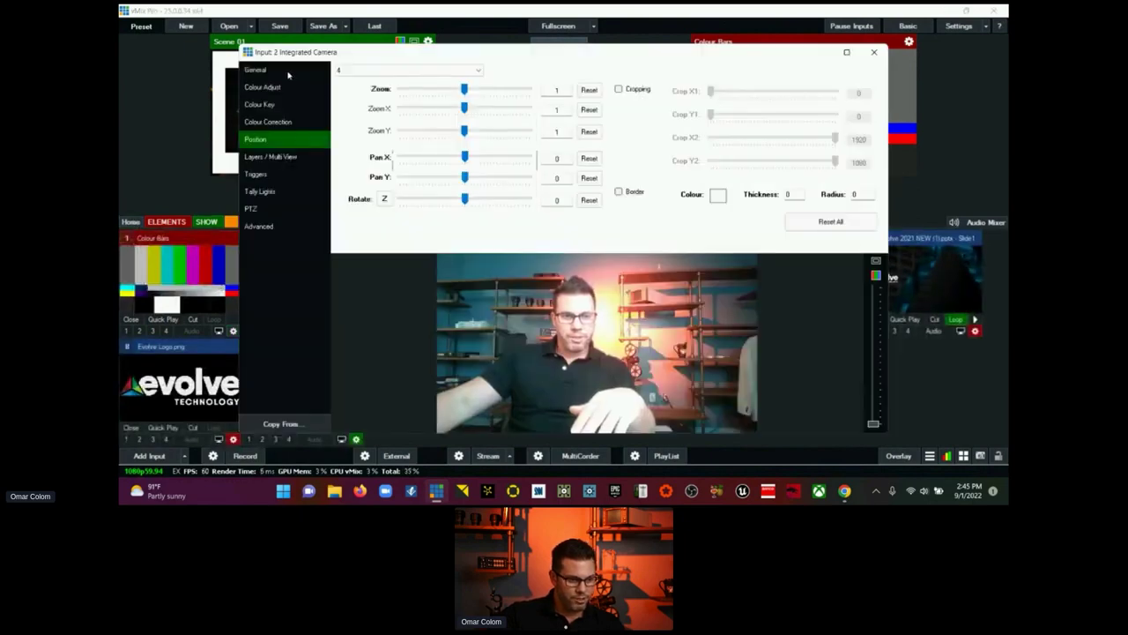
click(273, 70)
click(451, 127)
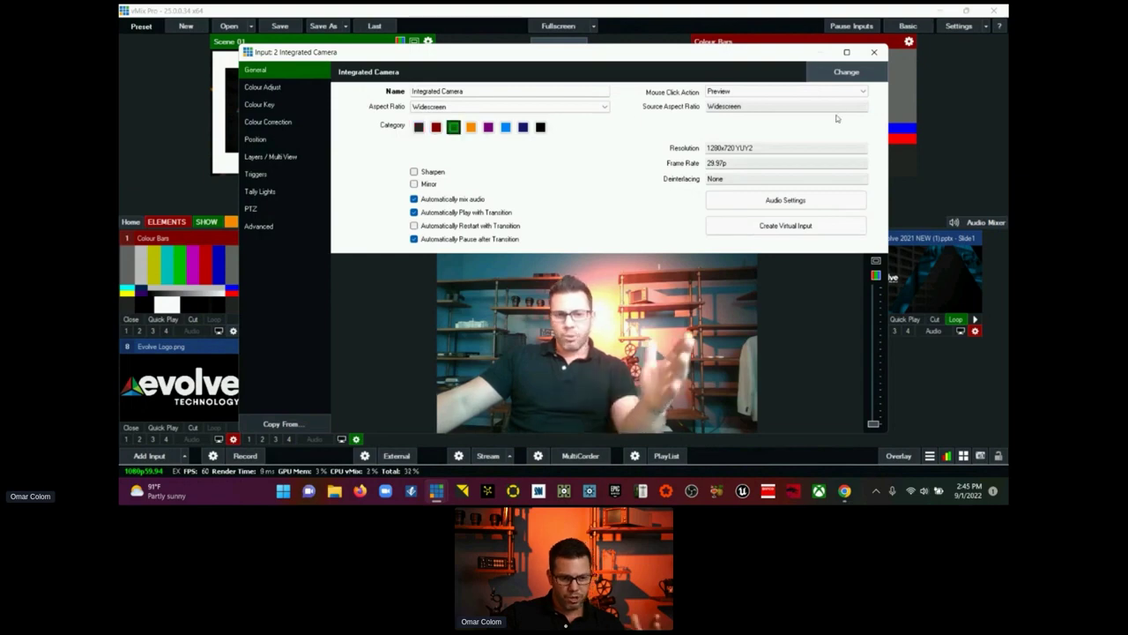
click(873, 52)
Step: From the SHOW category, cut the Integrated Camera to the program output, followed by Scene 01
click(207, 222)
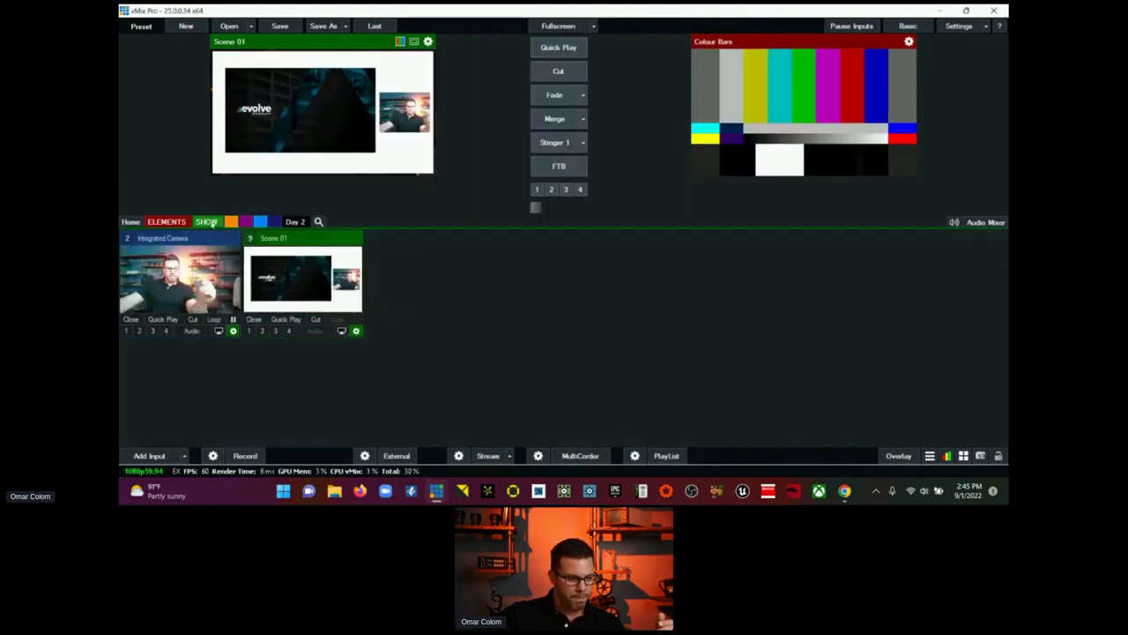
click(202, 243)
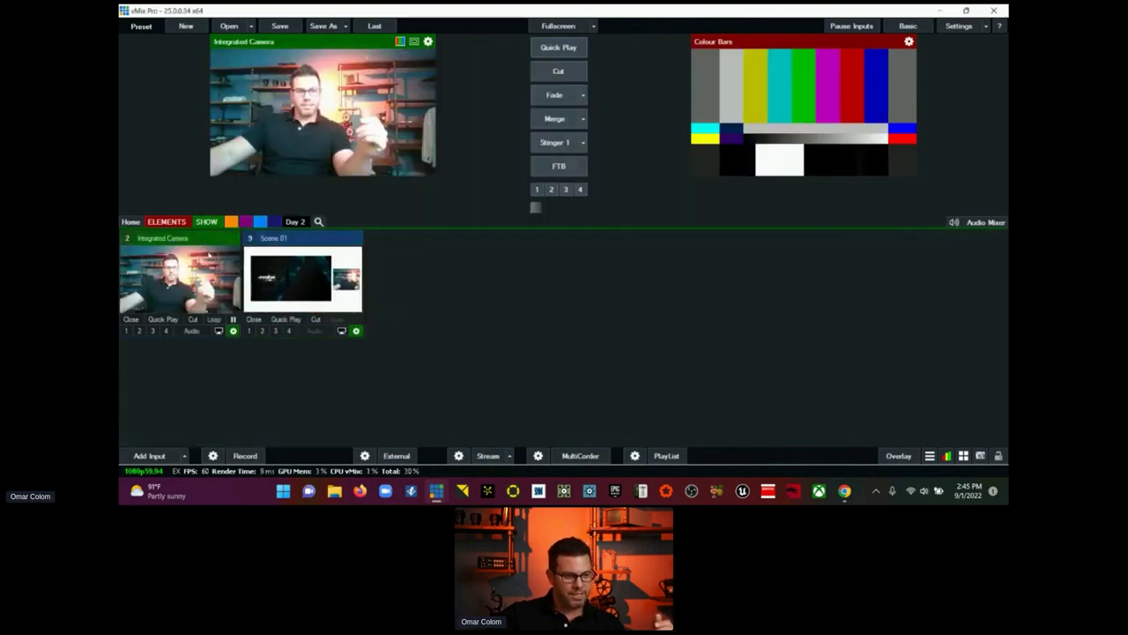
click(558, 74)
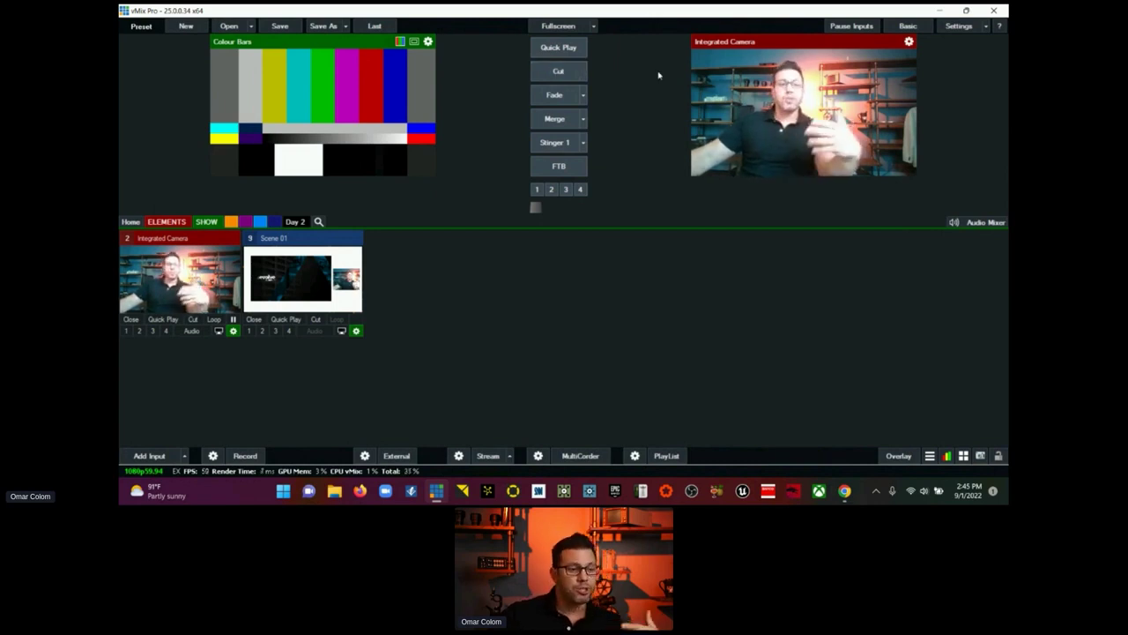
click(357, 238)
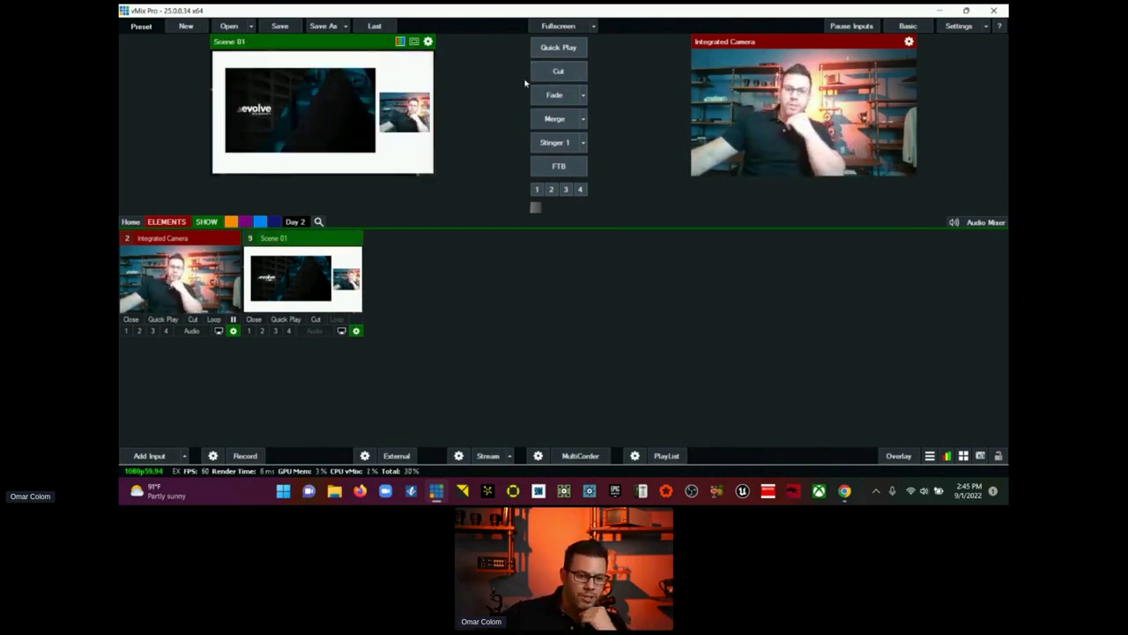
click(558, 72)
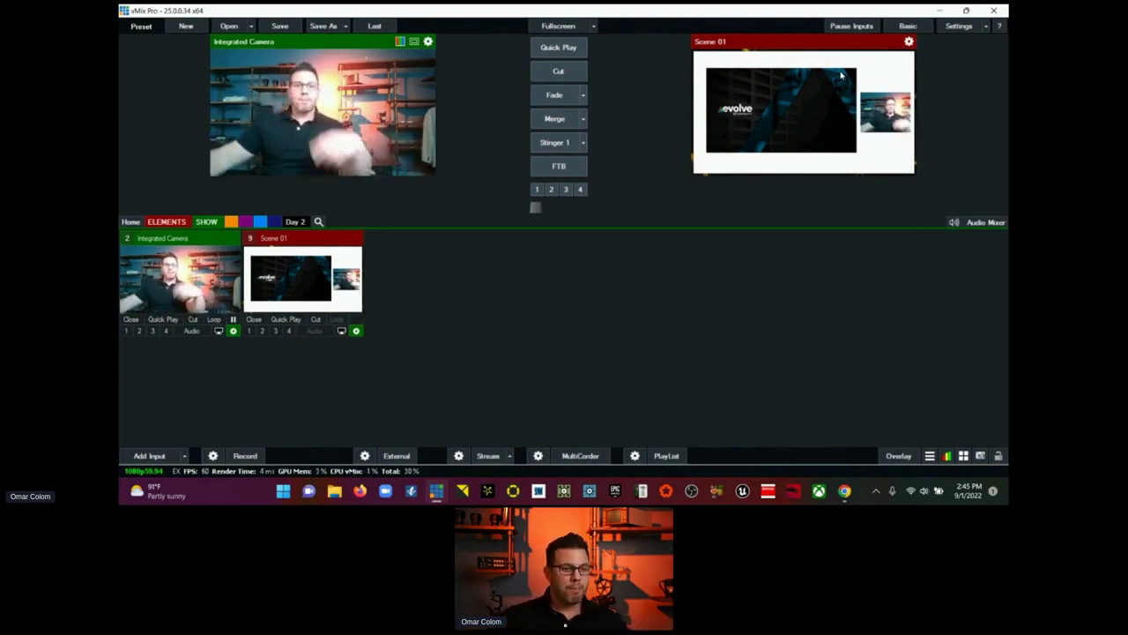
Step: Switch the Evolve 2021 NEW (1).pptx slideshow to the yellow IMMERSE slide, and load Scene 01 from the SHOW category into preview
click(167, 221)
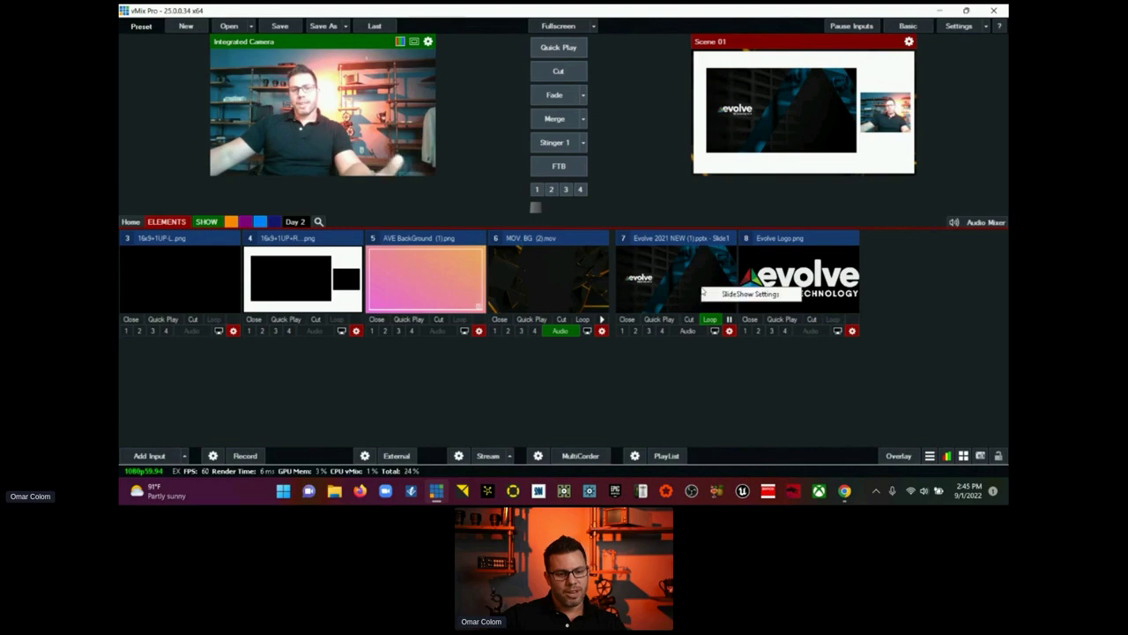
click(714, 293)
click(635, 295)
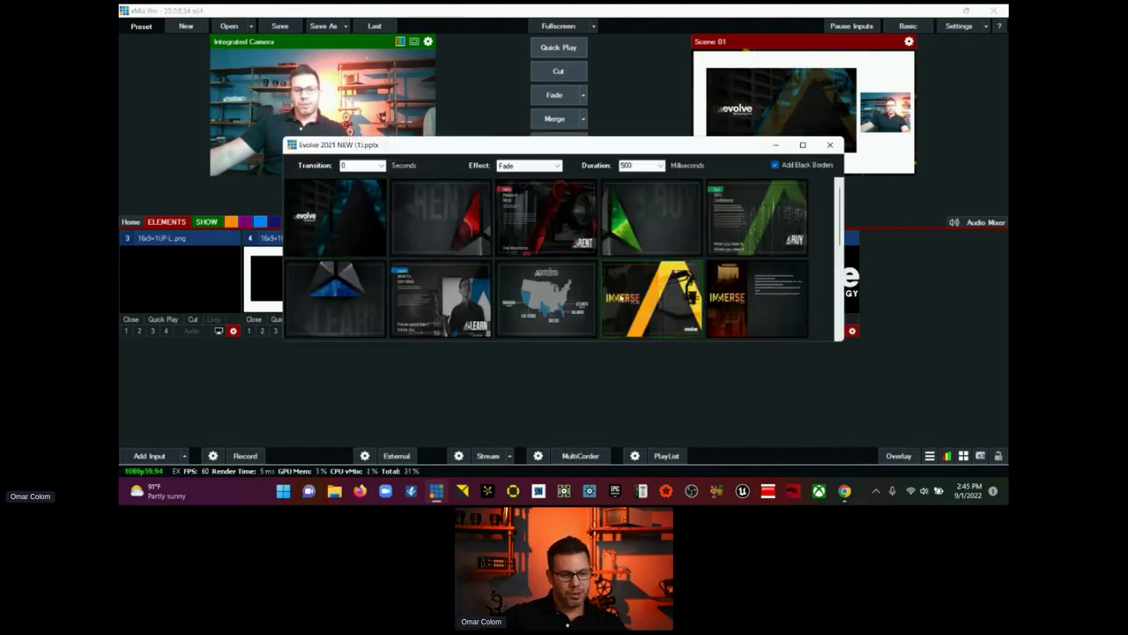
click(829, 145)
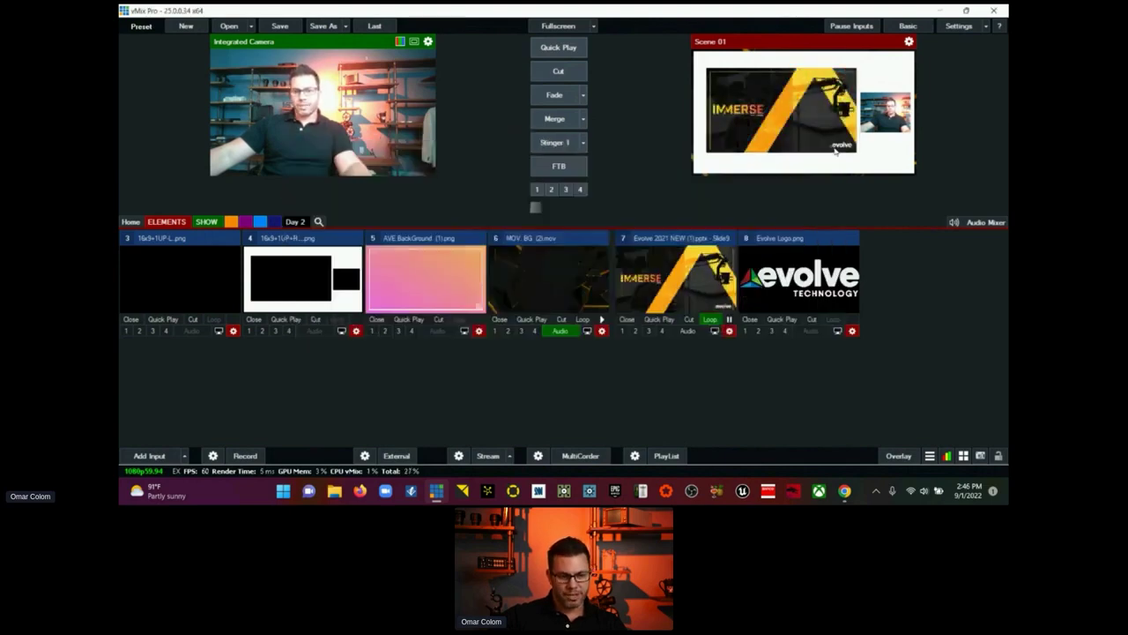
click(206, 221)
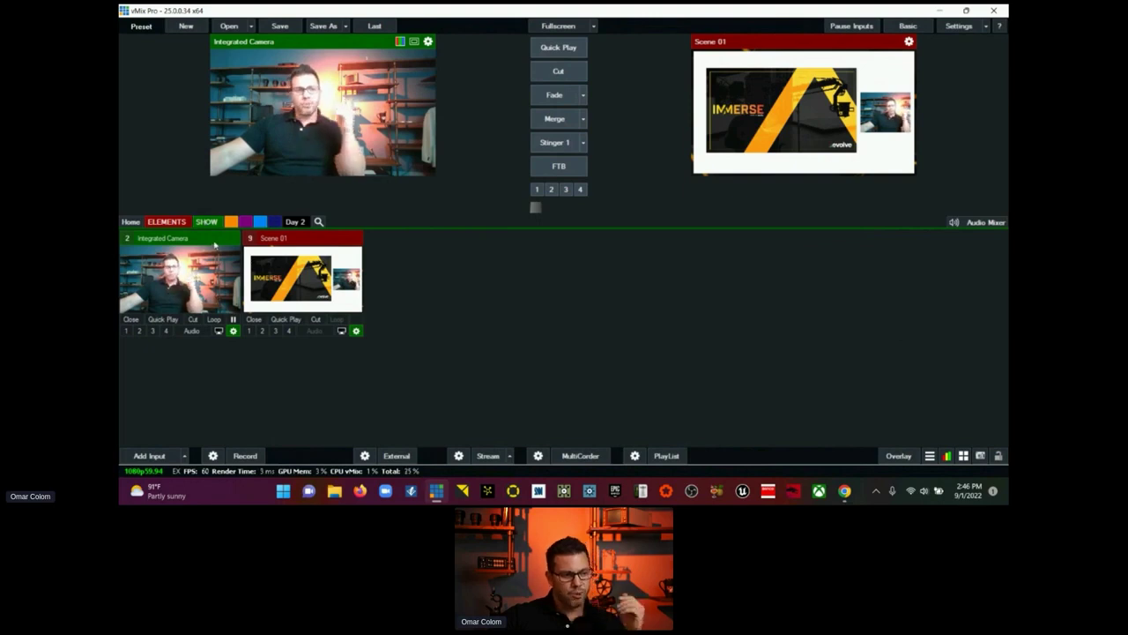
click(280, 275)
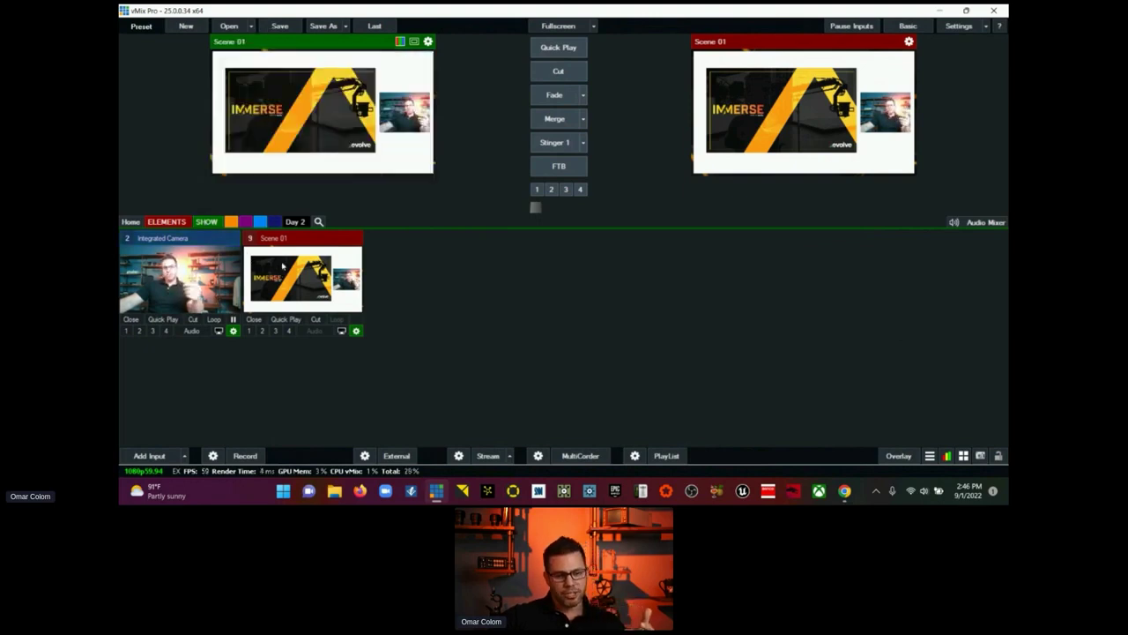
Step: Cut the Integrated Camera to the program output, followed by a Merge transition back to Scene 01
click(176, 275)
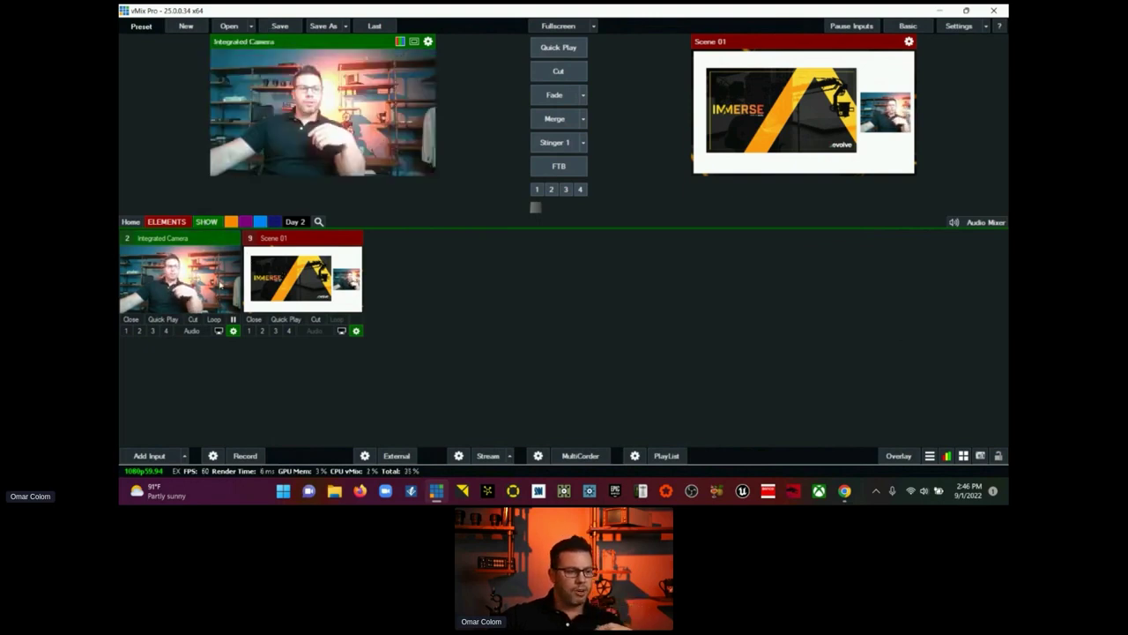
click(557, 81)
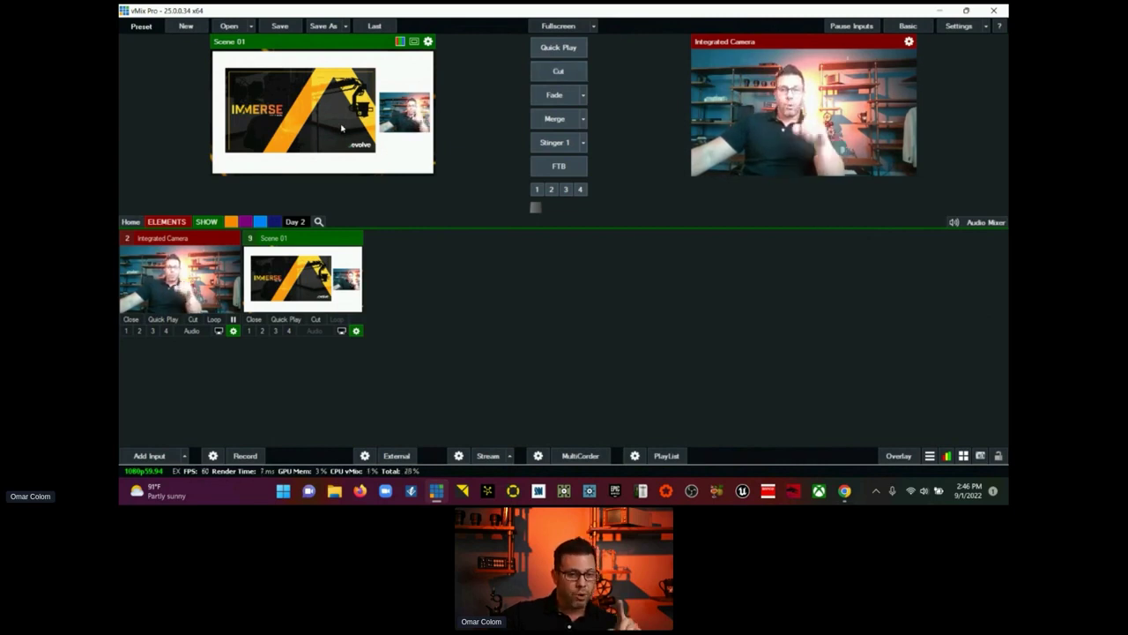
click(549, 103)
click(551, 124)
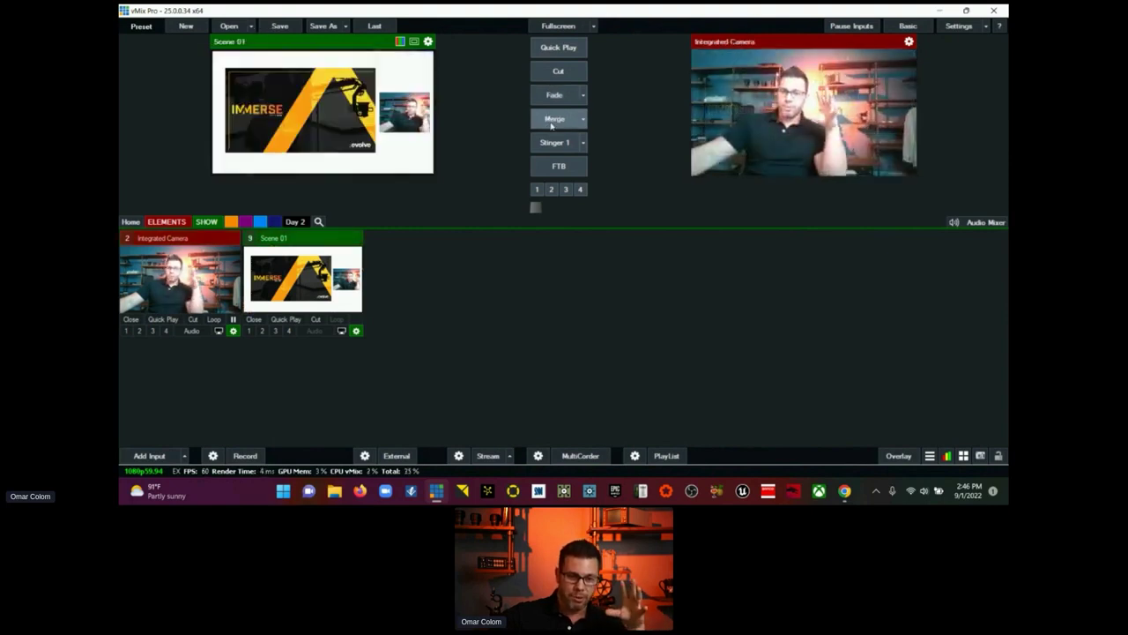
click(551, 123)
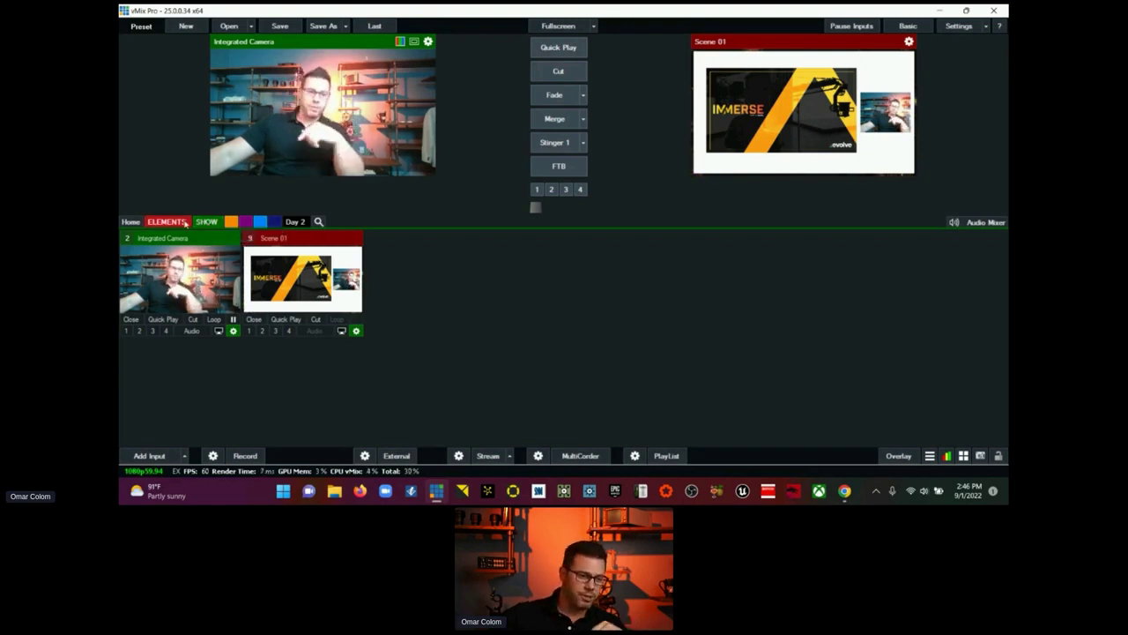
Step: Assign the Evolve 2021 NEW (1).pptx slideshow to the green SHOW category and filter the inputs to SHOW
click(206, 222)
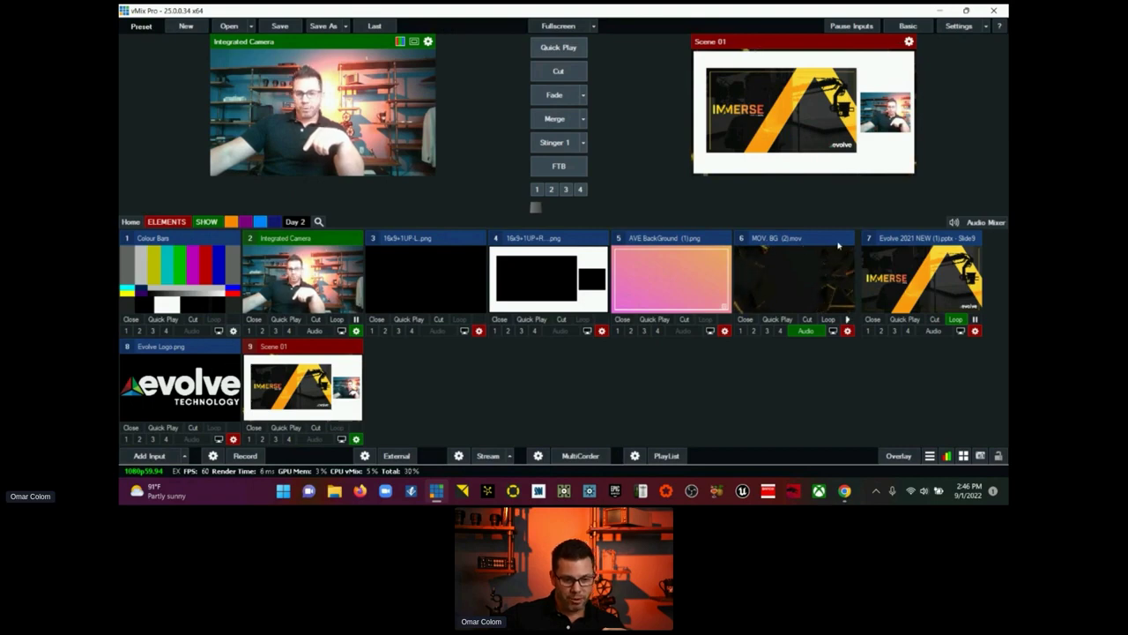
click(975, 332)
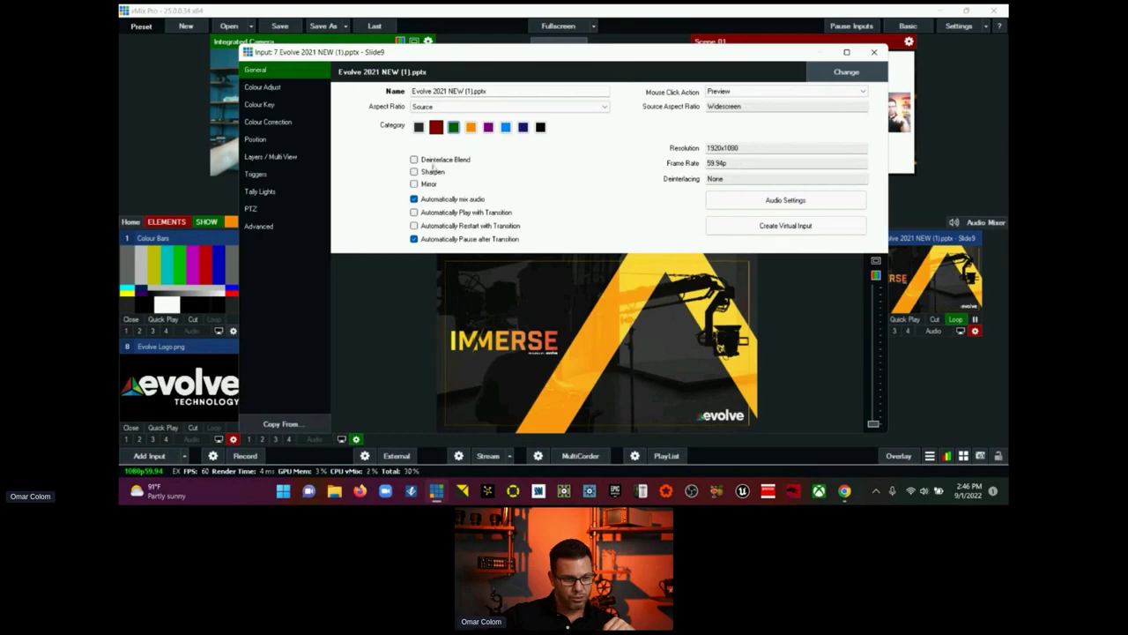
click(453, 127)
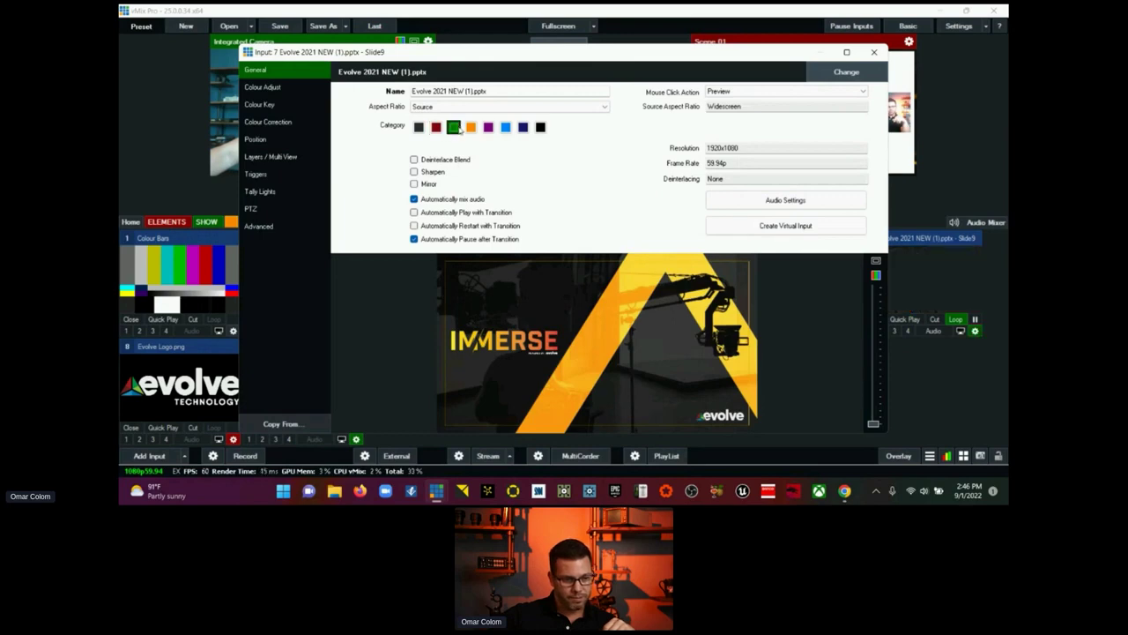
click(873, 53)
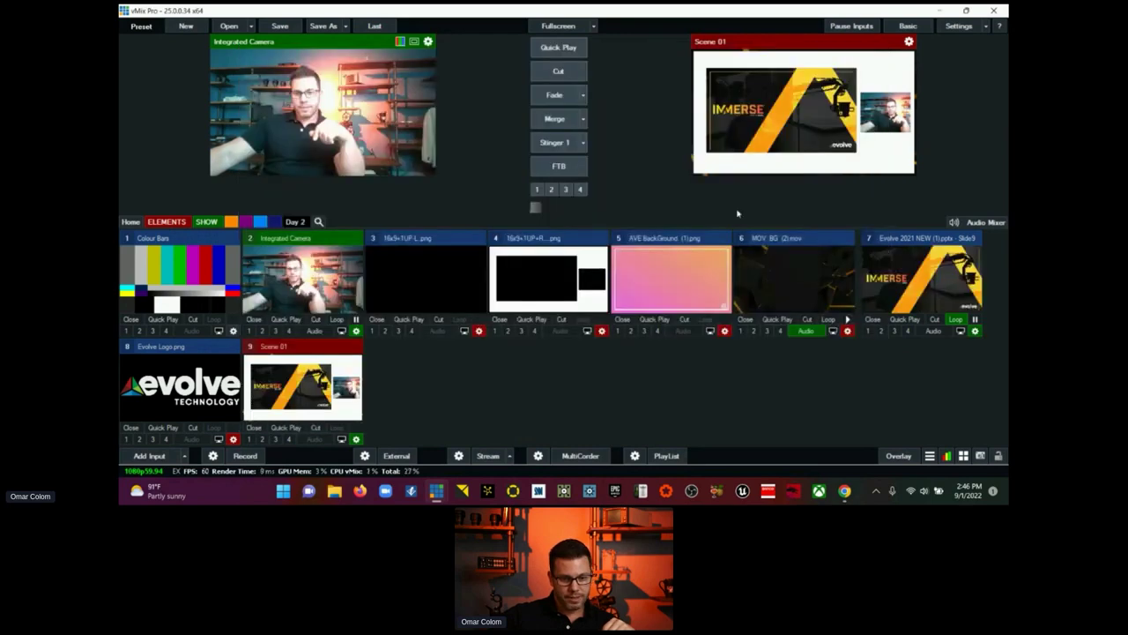
click(208, 221)
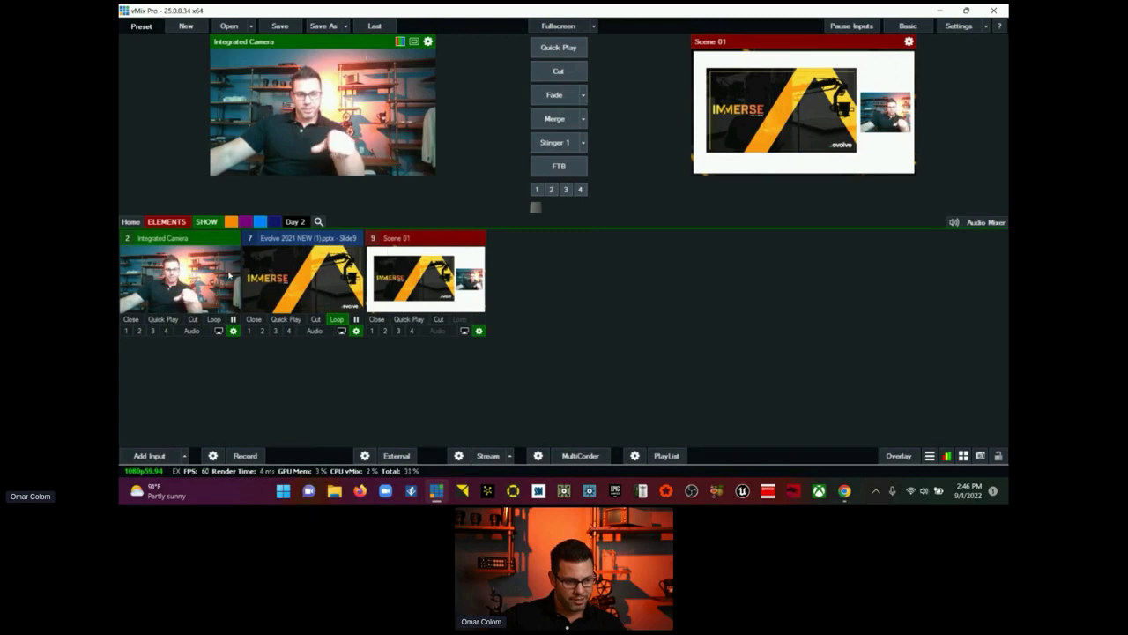
Step: Alternate the program output between the slideshow and Scene 01, using Merge, Fade and Cut in turn
click(282, 280)
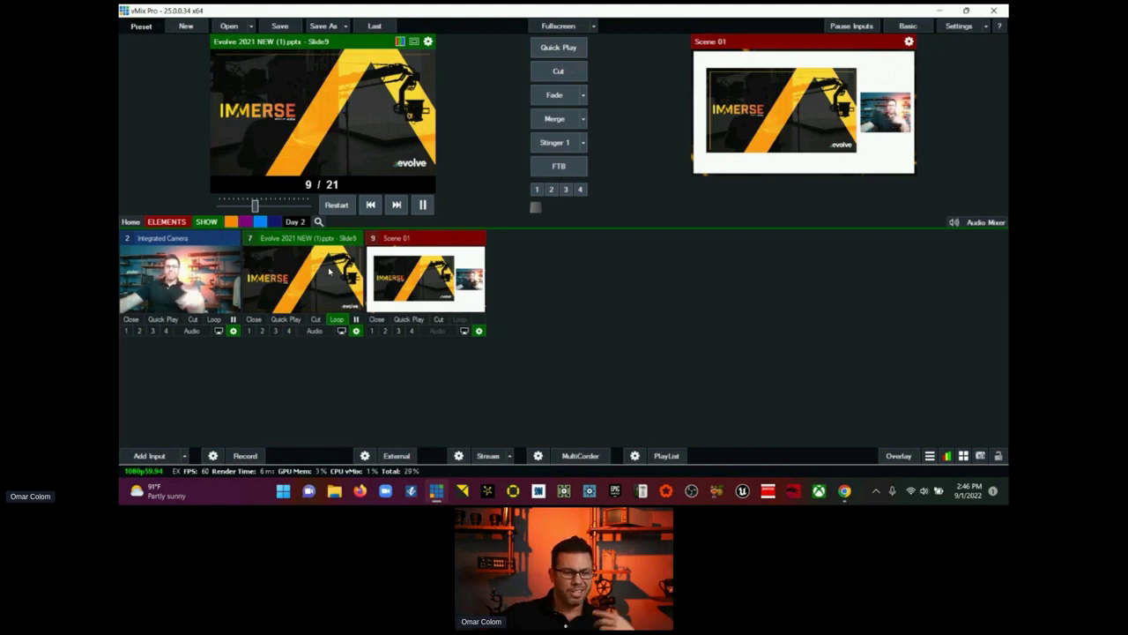
click(554, 118)
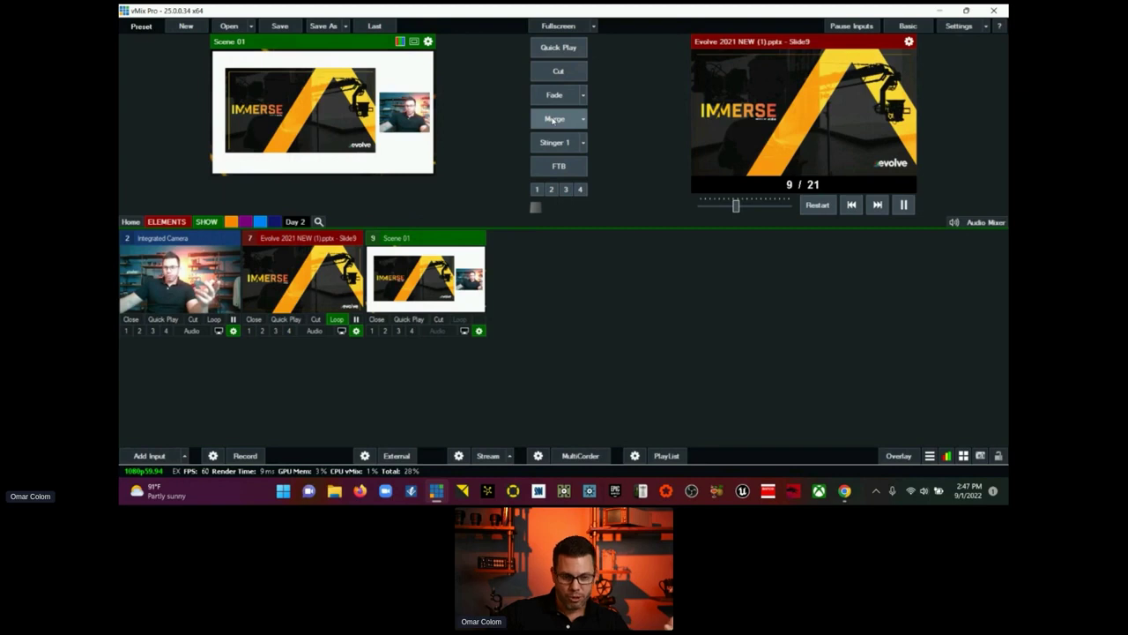
click(556, 95)
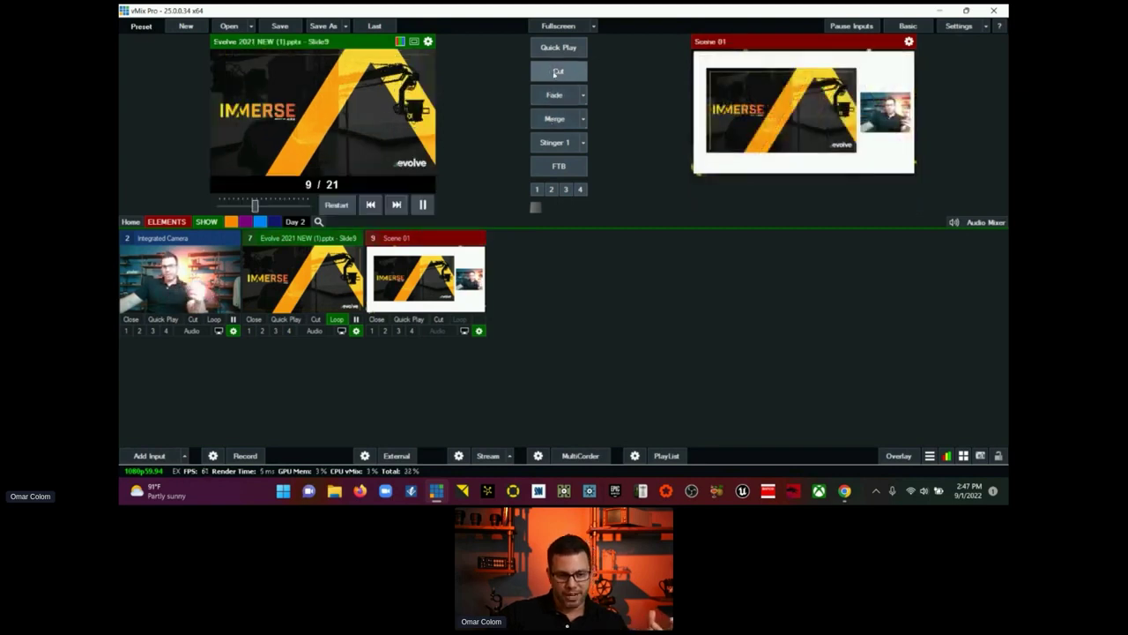
click(557, 71)
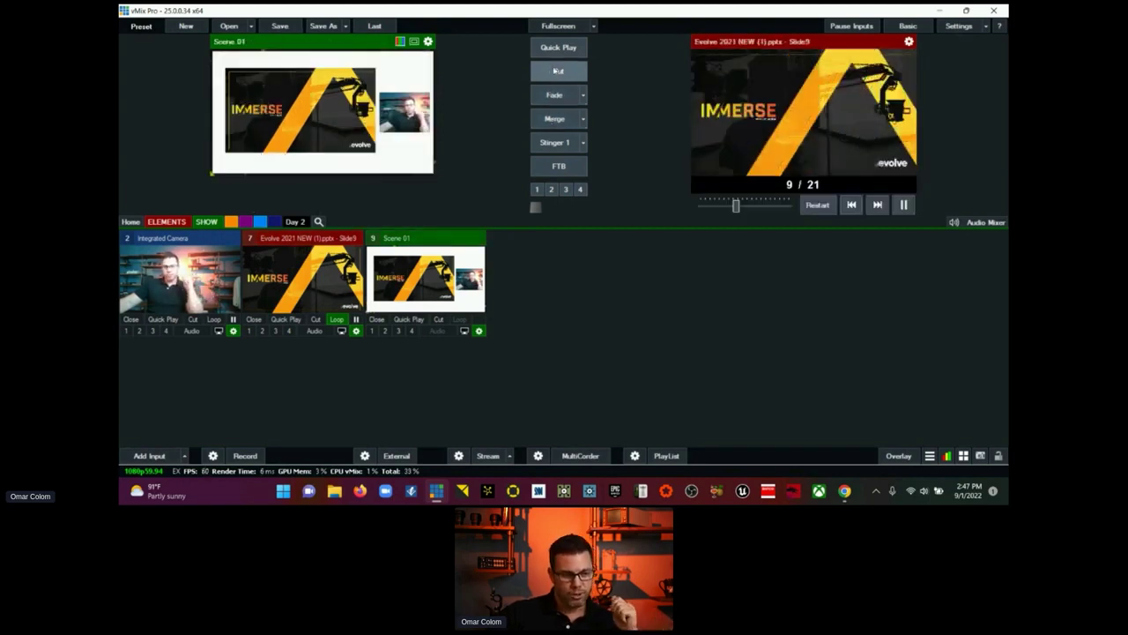
Step: Advance the Evolve 2021 NEW (1).pptx slideshow to slide 19 and fade Scene 01 to the program output
click(304, 270)
scroll(546, 276, down, 2)
scroll(546, 277, down, 3)
click(656, 265)
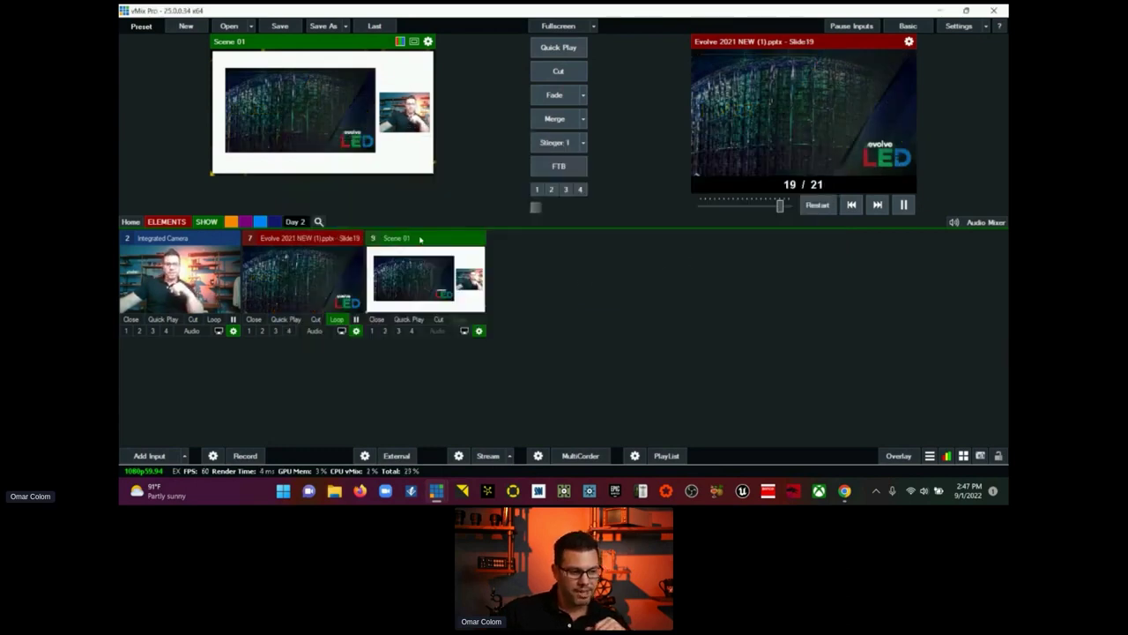
click(554, 97)
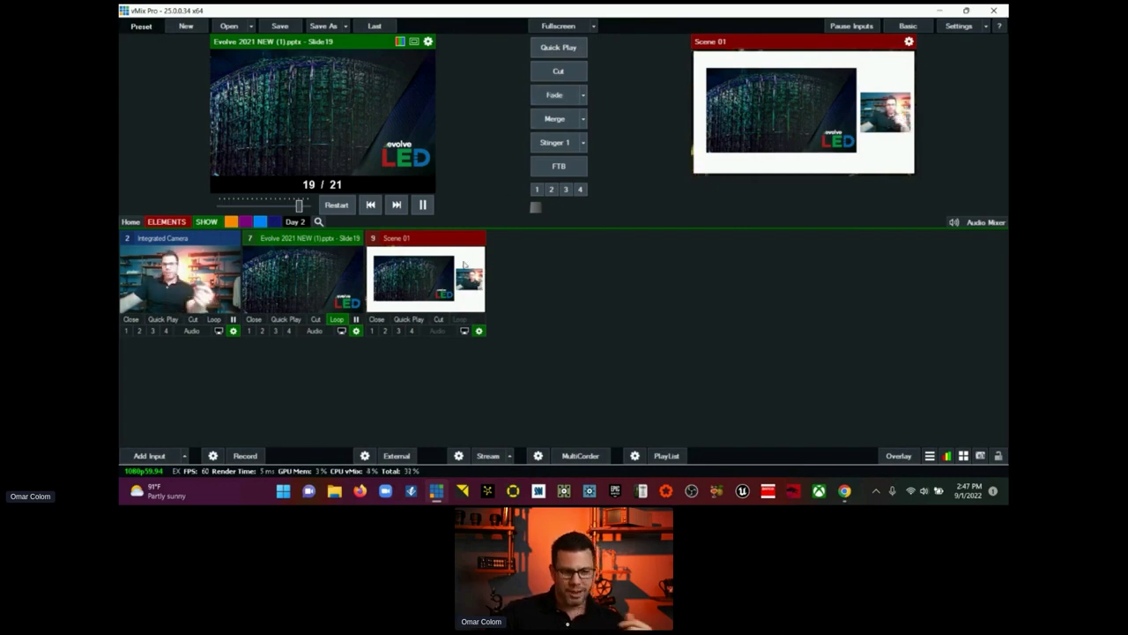
Step: Open Scene 01's layer settings and compare the composition with the layer 9 template switched off and on
click(479, 332)
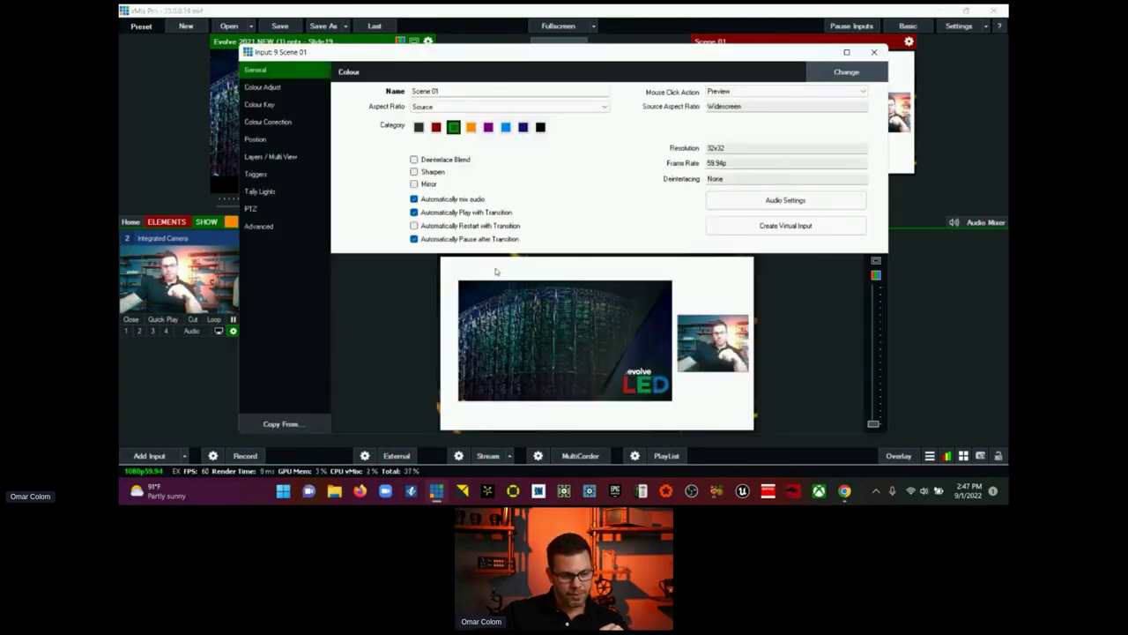
click(273, 157)
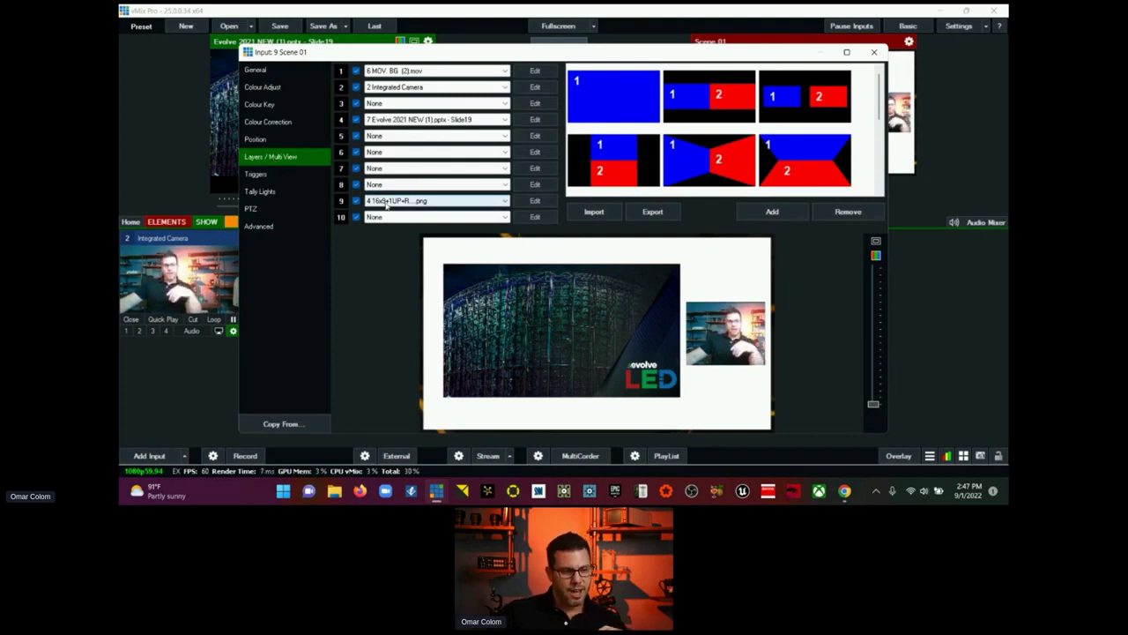
click(355, 201)
click(355, 201)
click(356, 201)
click(355, 201)
click(355, 201)
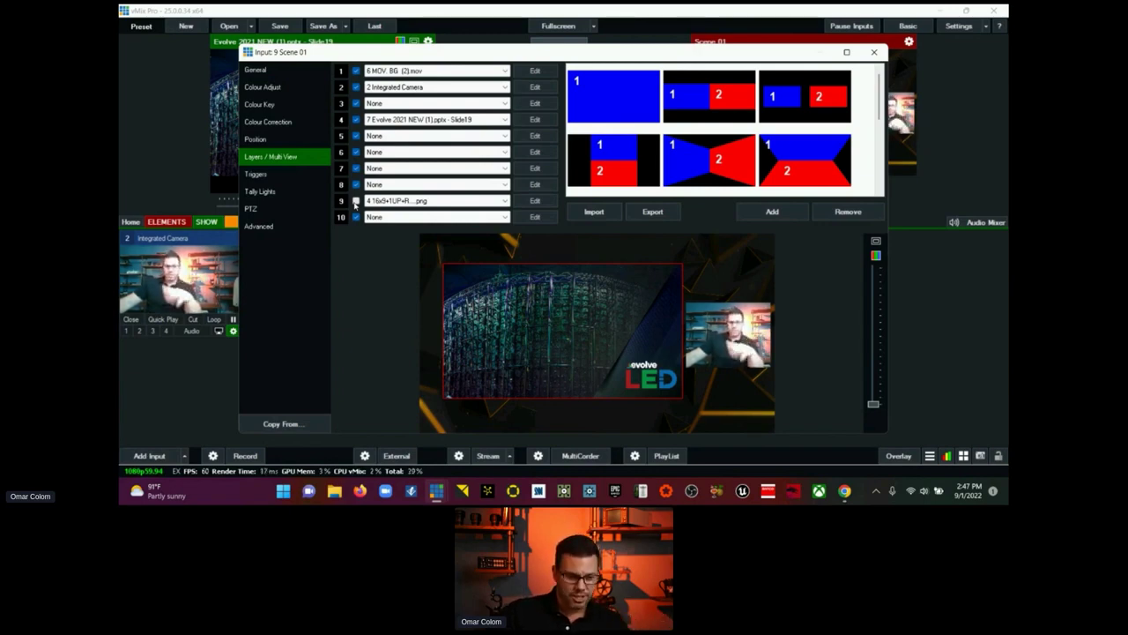
click(356, 201)
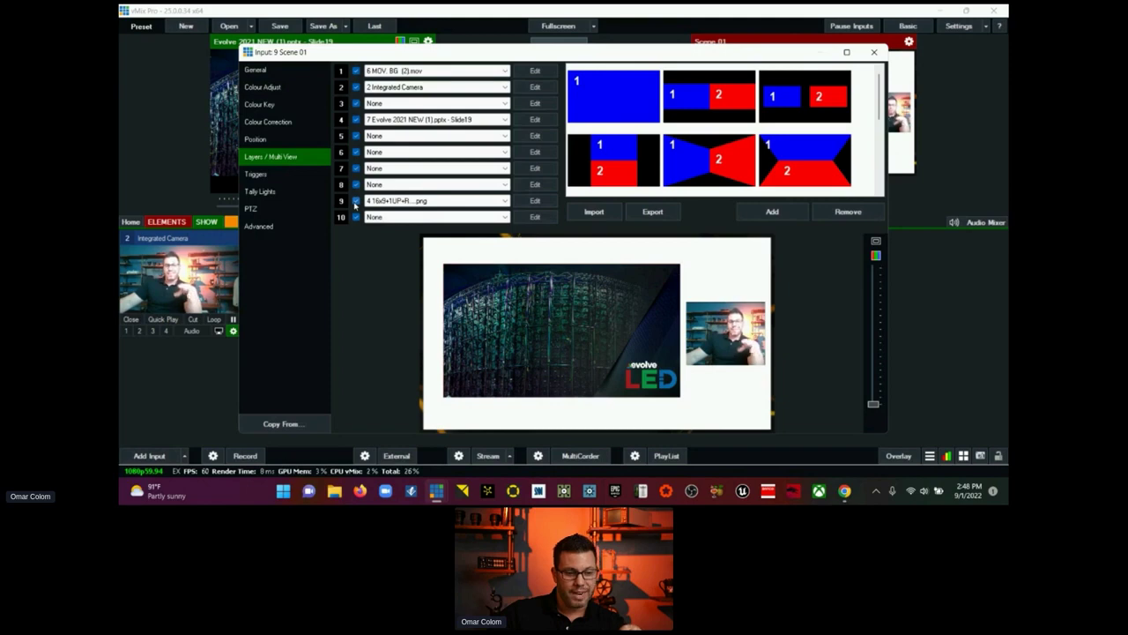
click(356, 201)
click(356, 201)
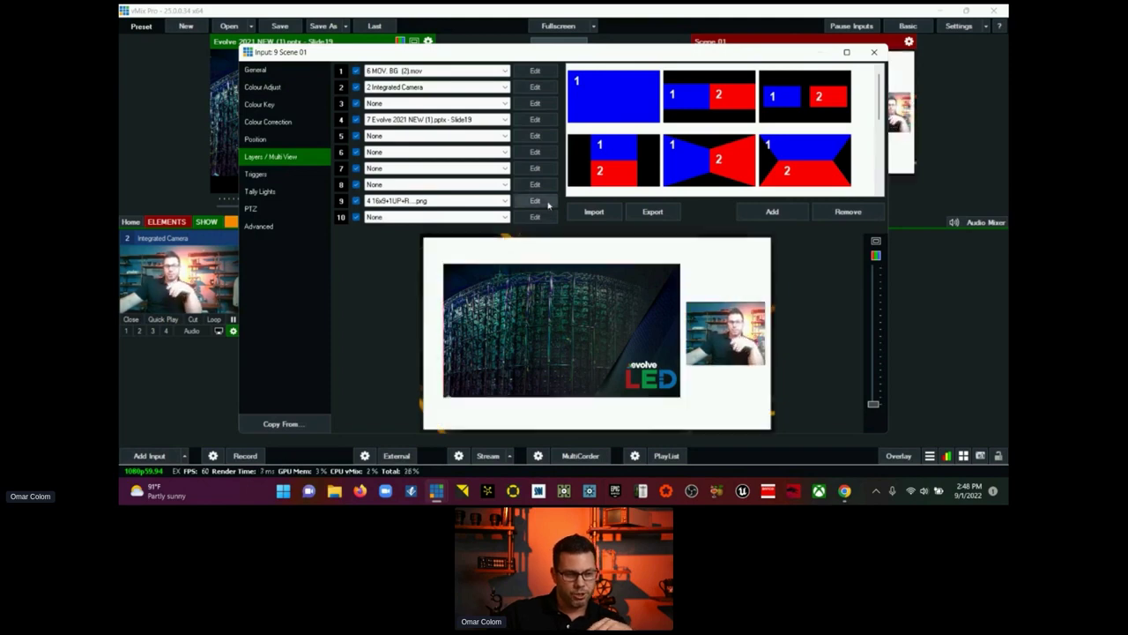
Step: Scale the layer 9 template to zoom 1.027, keeping Pan X at 0 and setting Pan Y to 0.001
click(535, 201)
click(466, 91)
drag(467, 90, 469, 92)
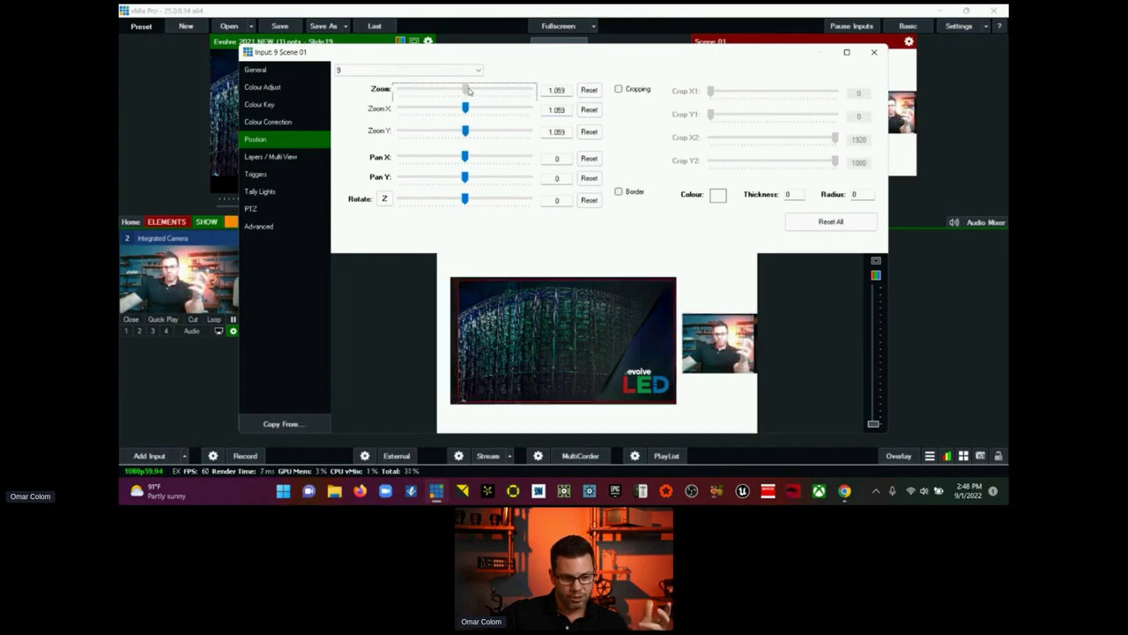
scroll(469, 92, down, 1)
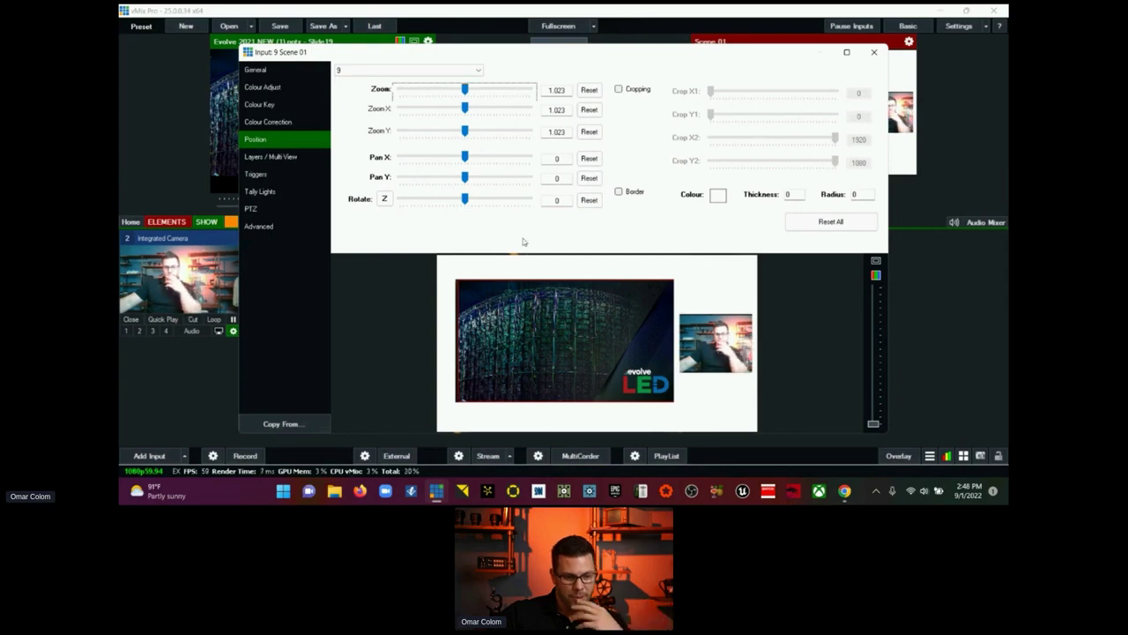
click(464, 156)
drag(465, 156, 464, 156)
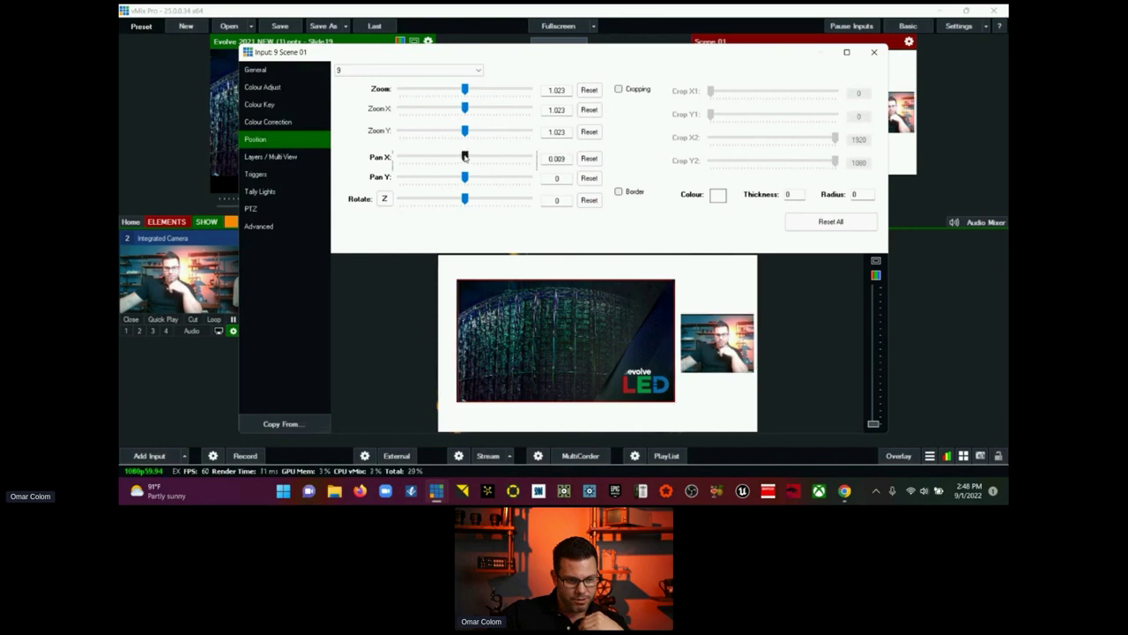
click(589, 158)
drag(470, 177, 467, 178)
drag(465, 89, 466, 91)
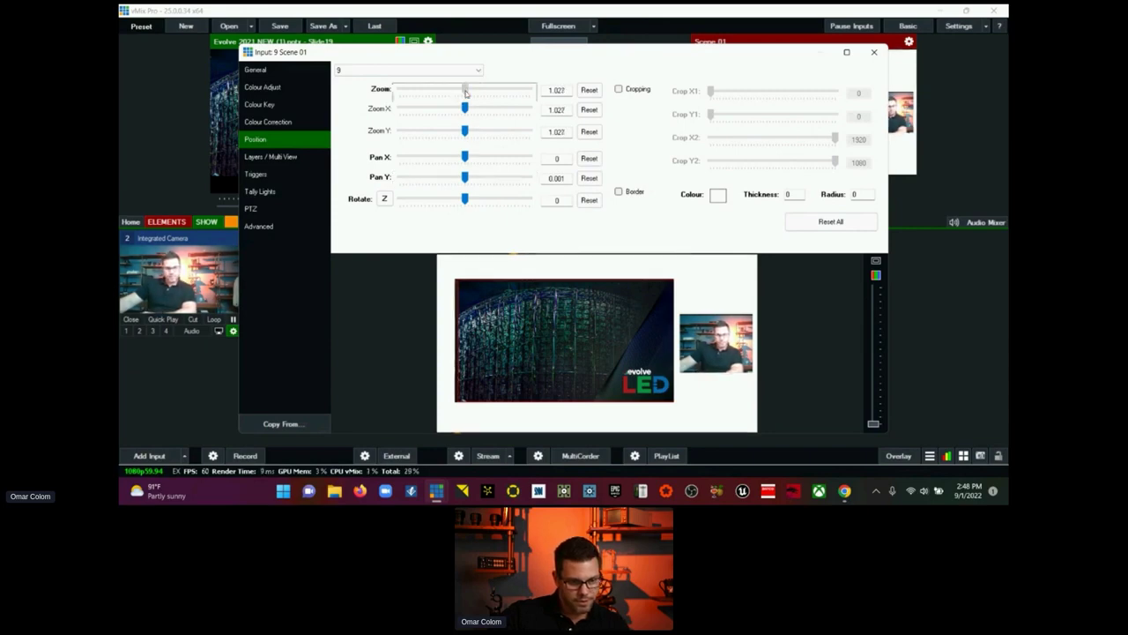
Step: Maximize the input settings and give the layer 9 template a pink border with thickness 5 and radius 5
click(619, 191)
click(847, 53)
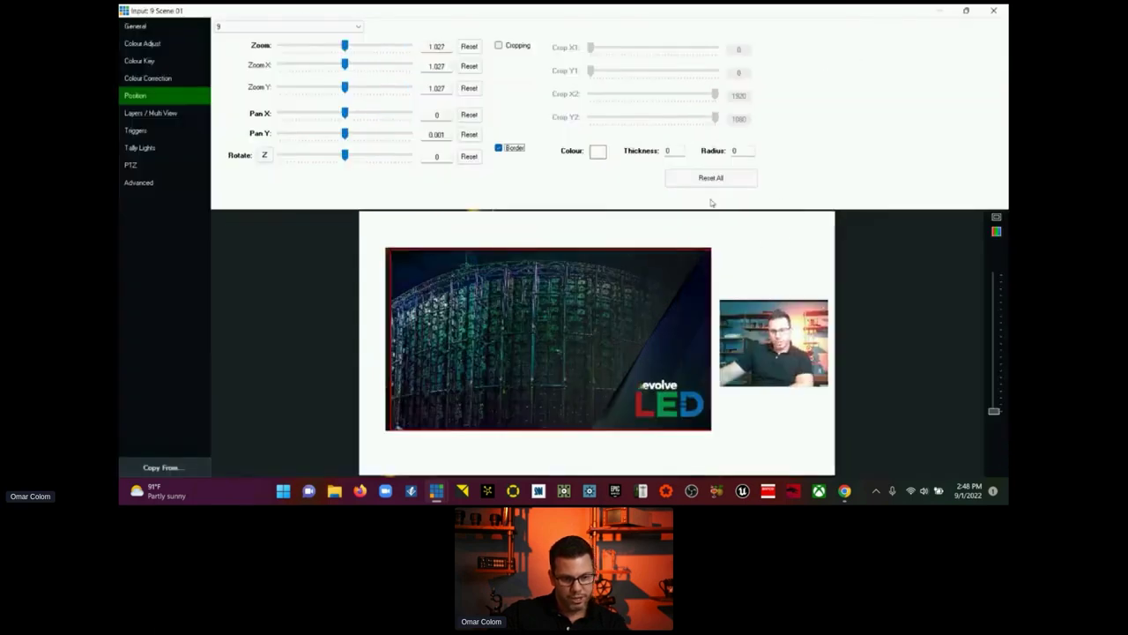
click(598, 153)
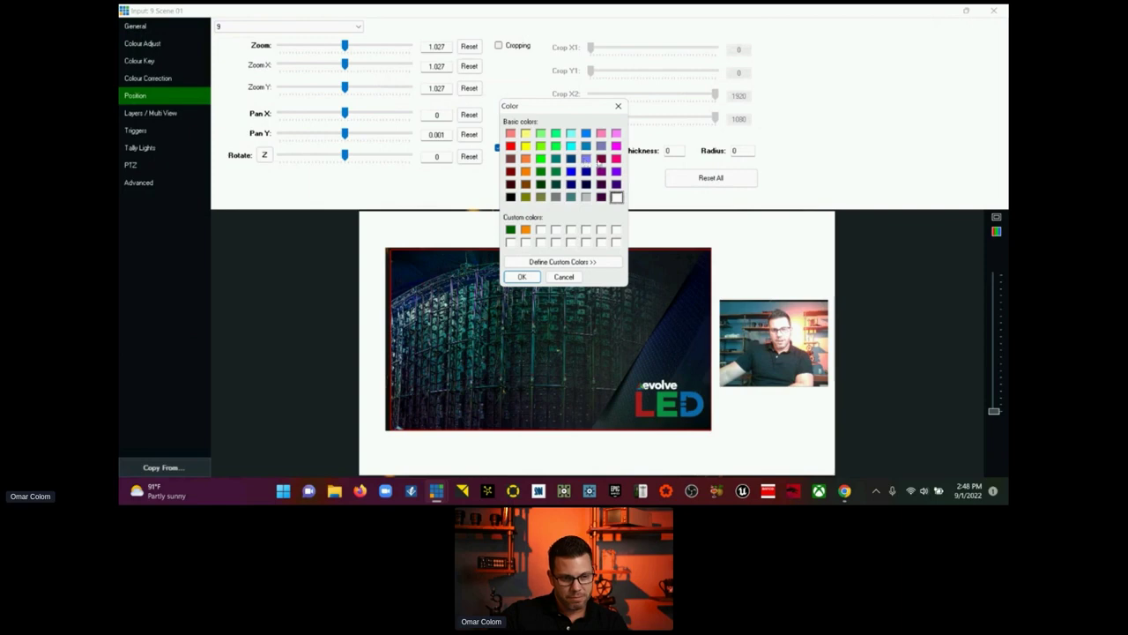
click(616, 158)
click(520, 277)
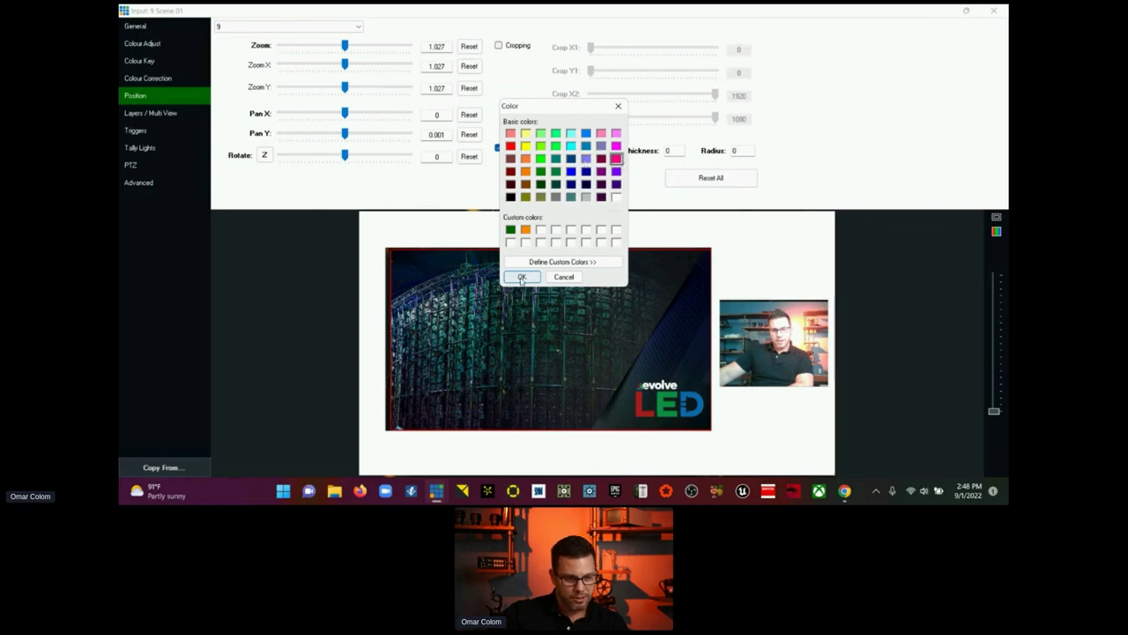
double_click(678, 152)
text(5)
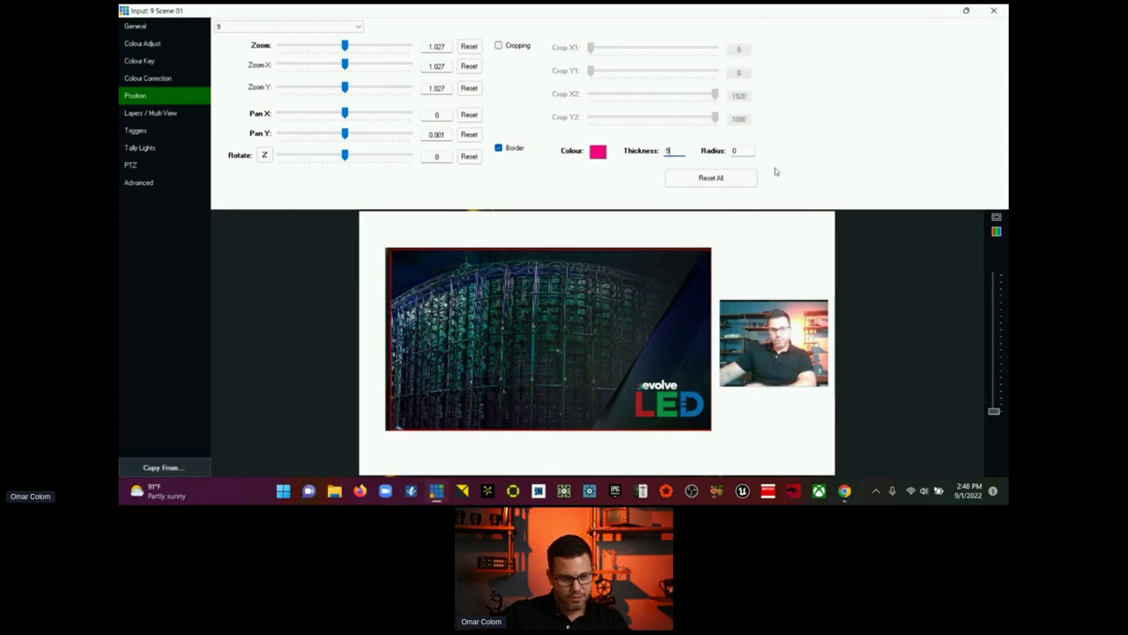
double_click(740, 151)
text(5)
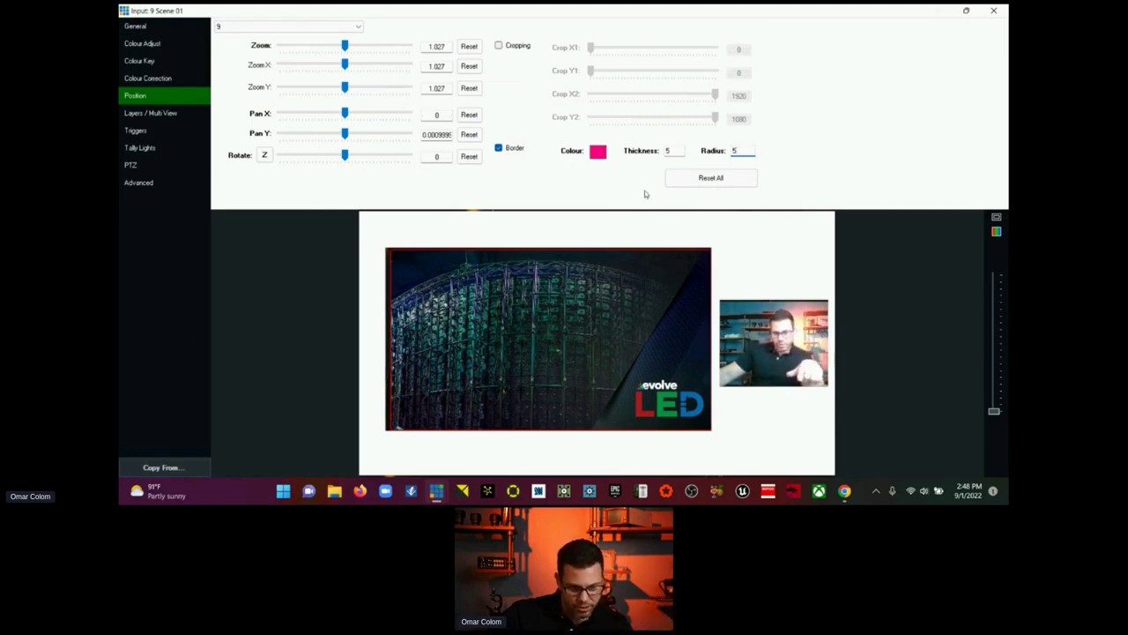
Step: Fine-tune the layer 9 template to zoom 1.031 and Pan Y 0.007
click(343, 48)
key(Right)
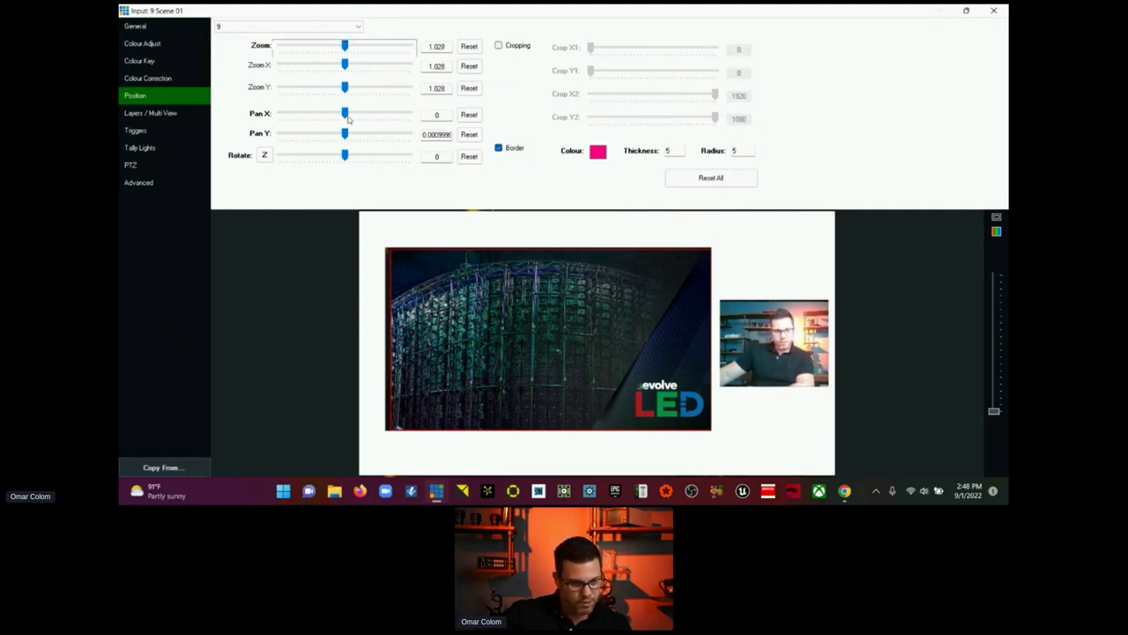
drag(347, 134, 349, 137)
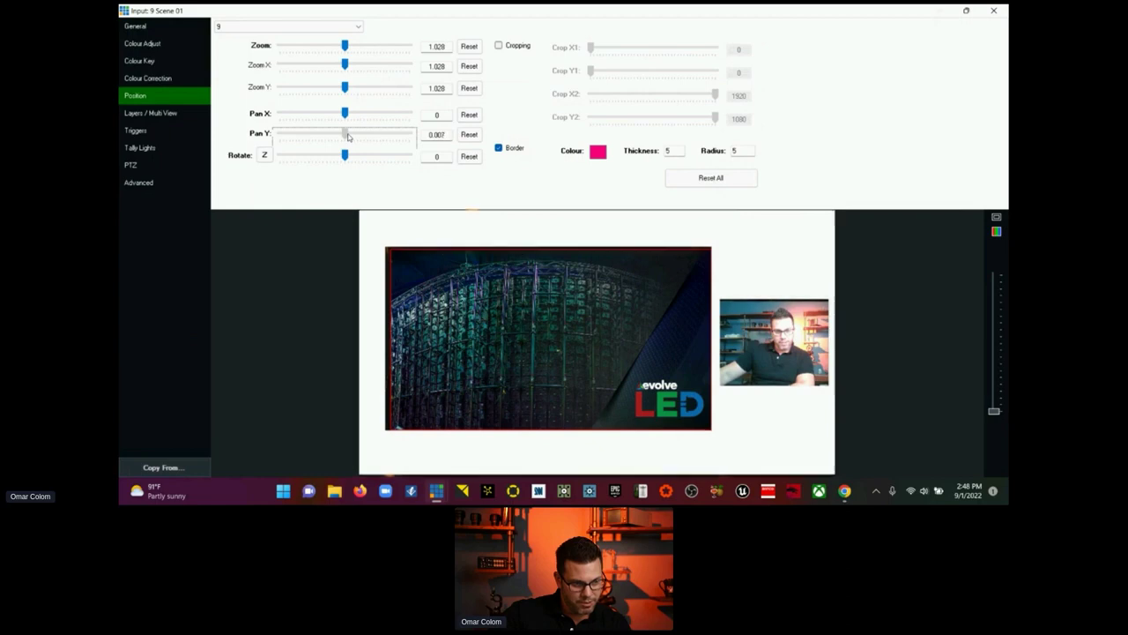
key(Right)
key(Left)
key(Left)
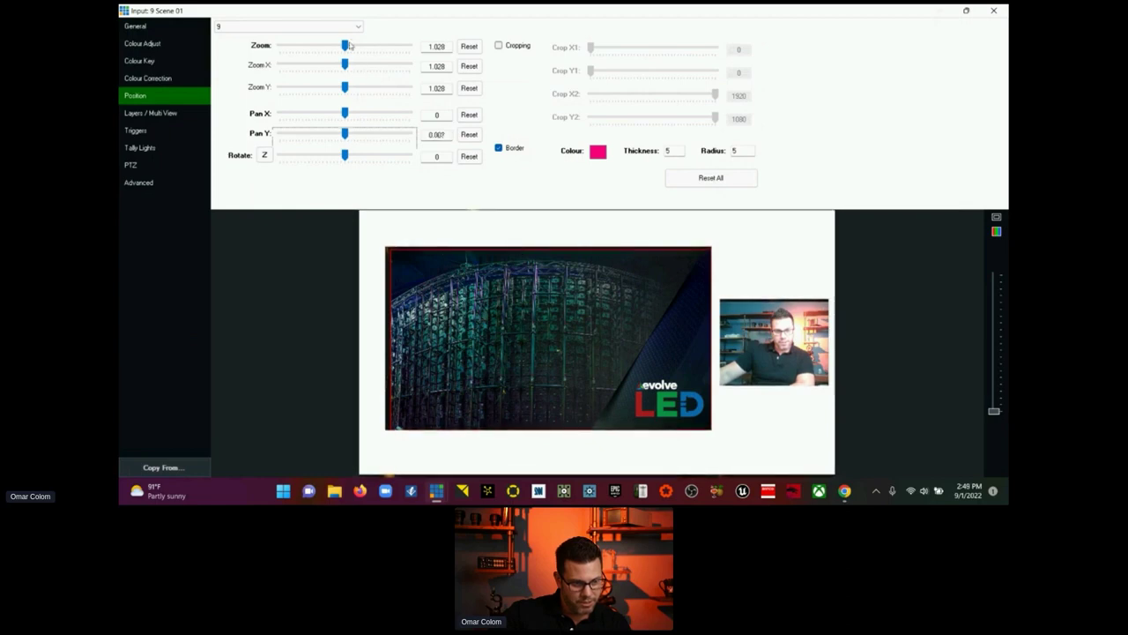
click(343, 45)
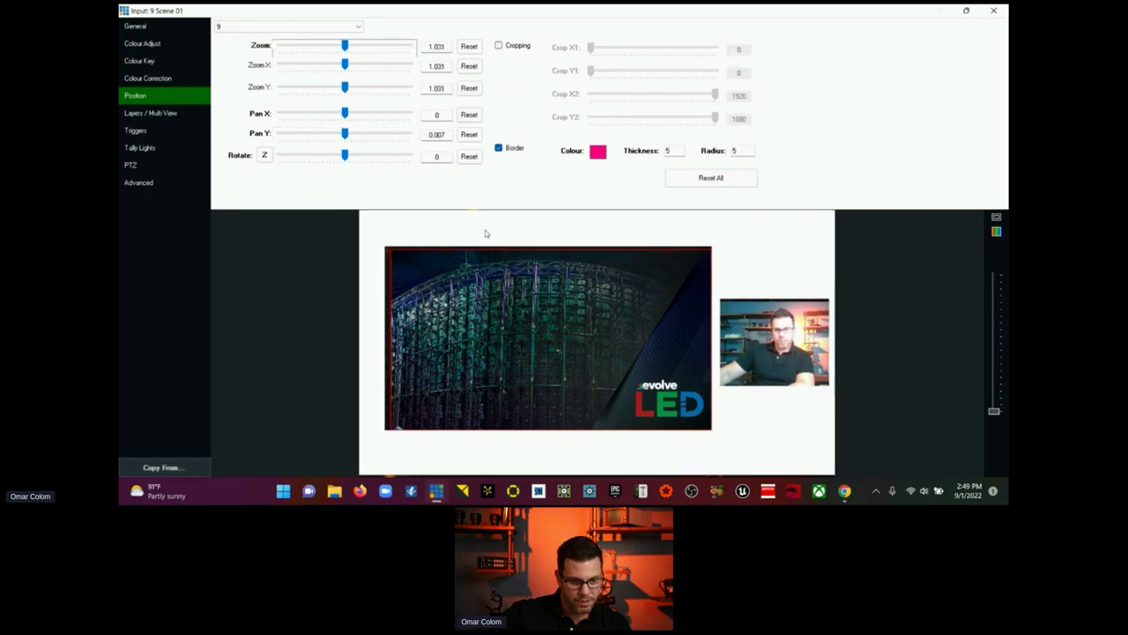
Step: Enlarge the layer 4 slide in Scene 01 to zoom 0.68125 and shift its Pan X to -0.204
click(158, 121)
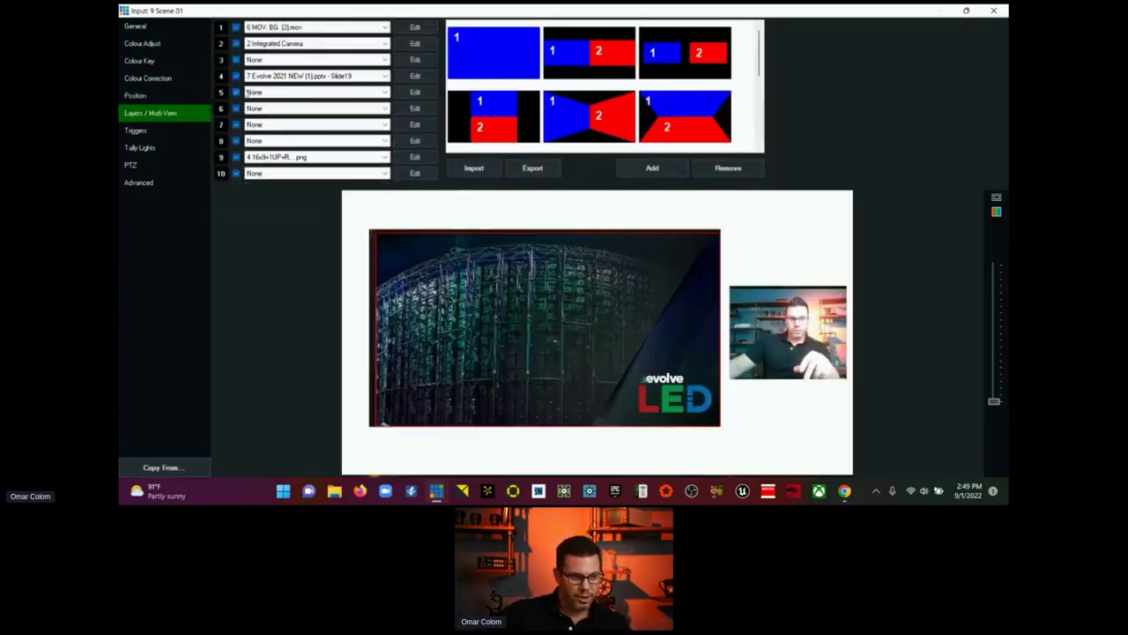
click(414, 75)
click(325, 53)
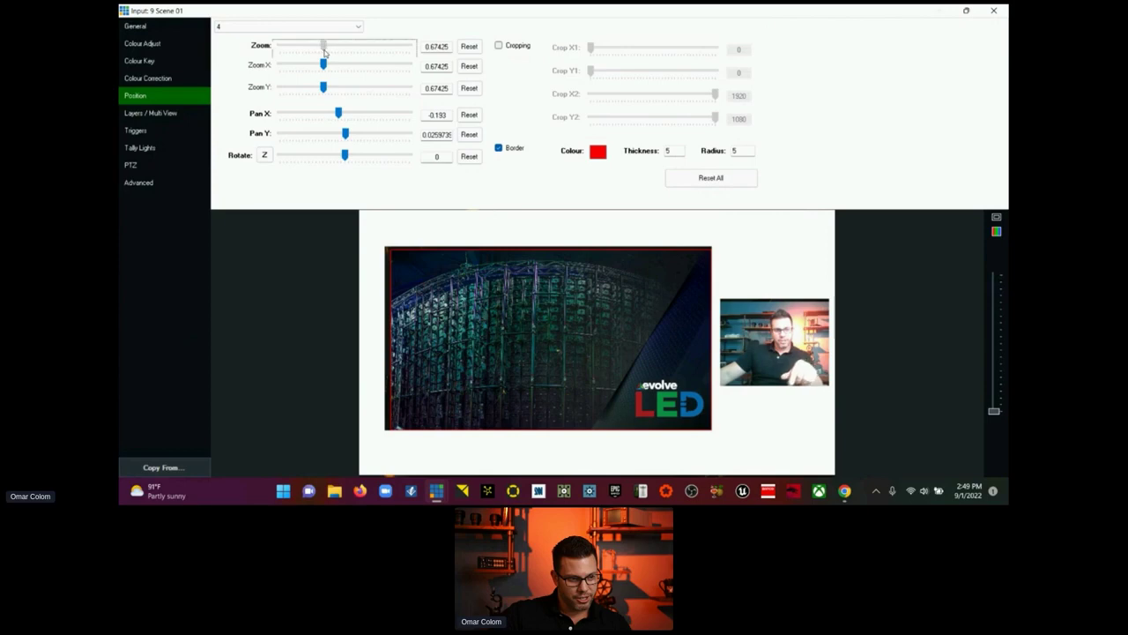
scroll(325, 53, up, 2)
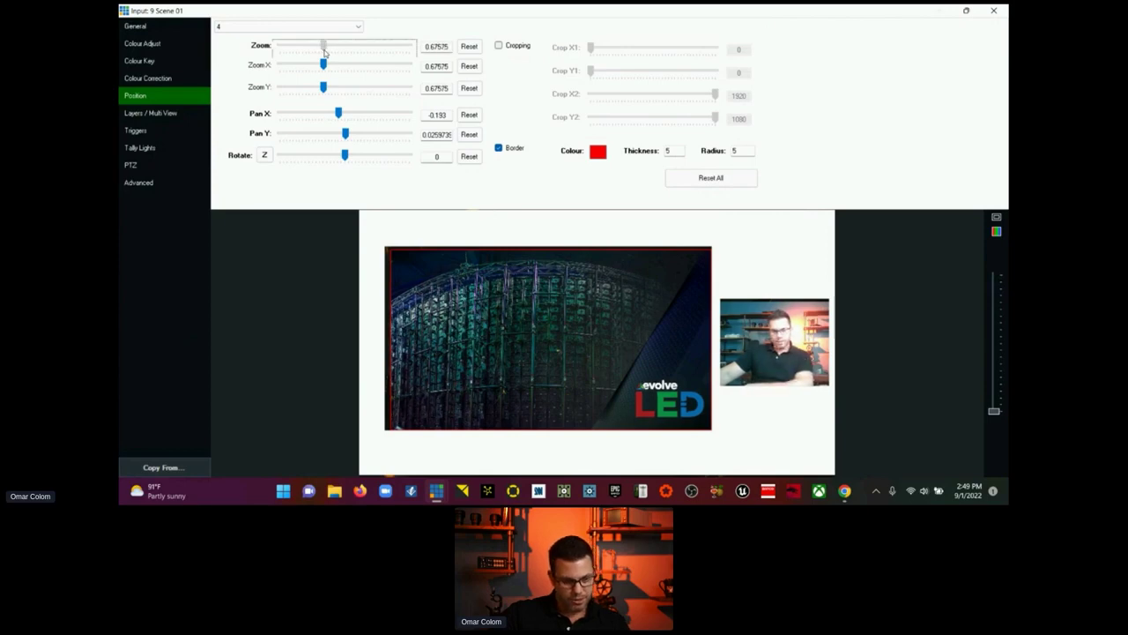
scroll(325, 53, up, 4)
click(338, 116)
scroll(338, 115, down, 2)
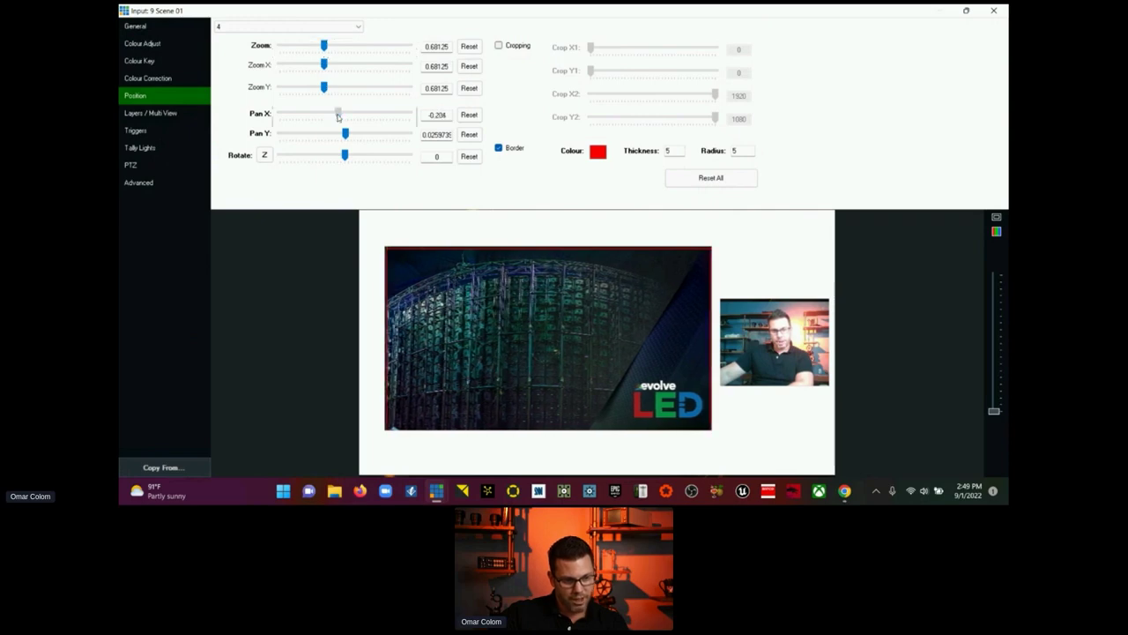
Step: Fine-tune the layer 4 slide to Pan Y 0.038 and zoom 0.68975 so its red border sits behind the template frame
click(347, 134)
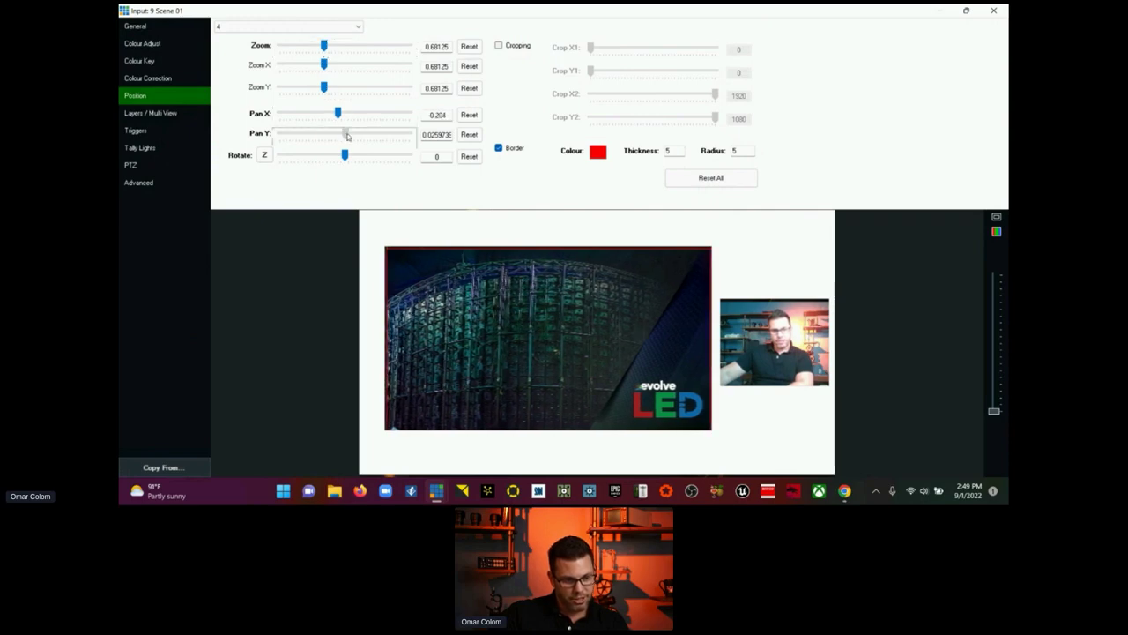
scroll(346, 135, up, 3)
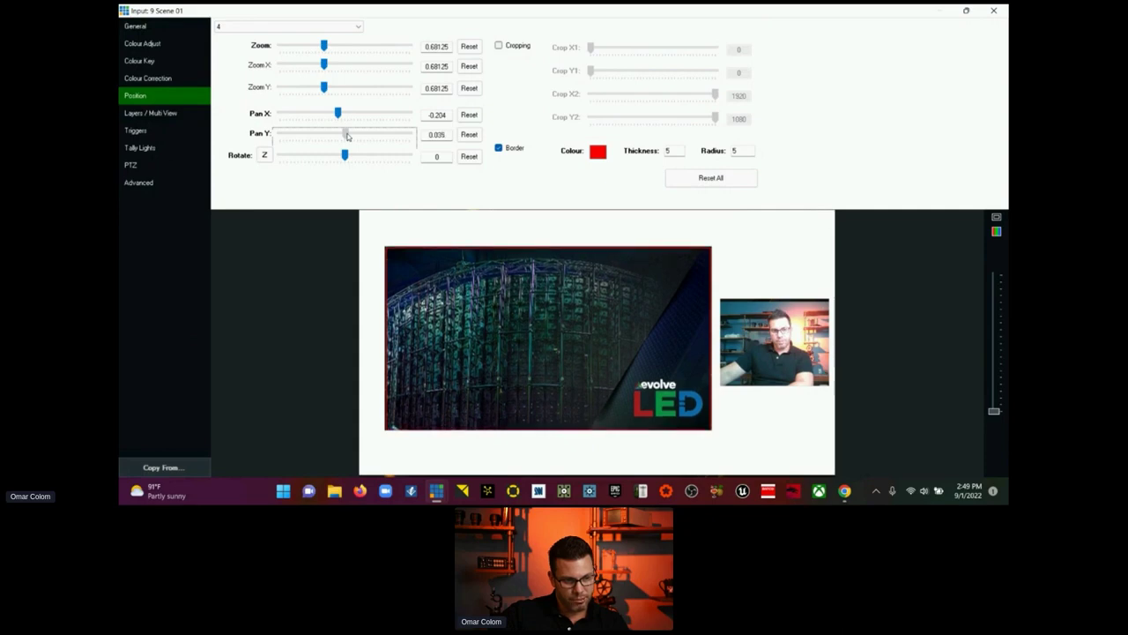
click(322, 49)
scroll(323, 48, up, 3)
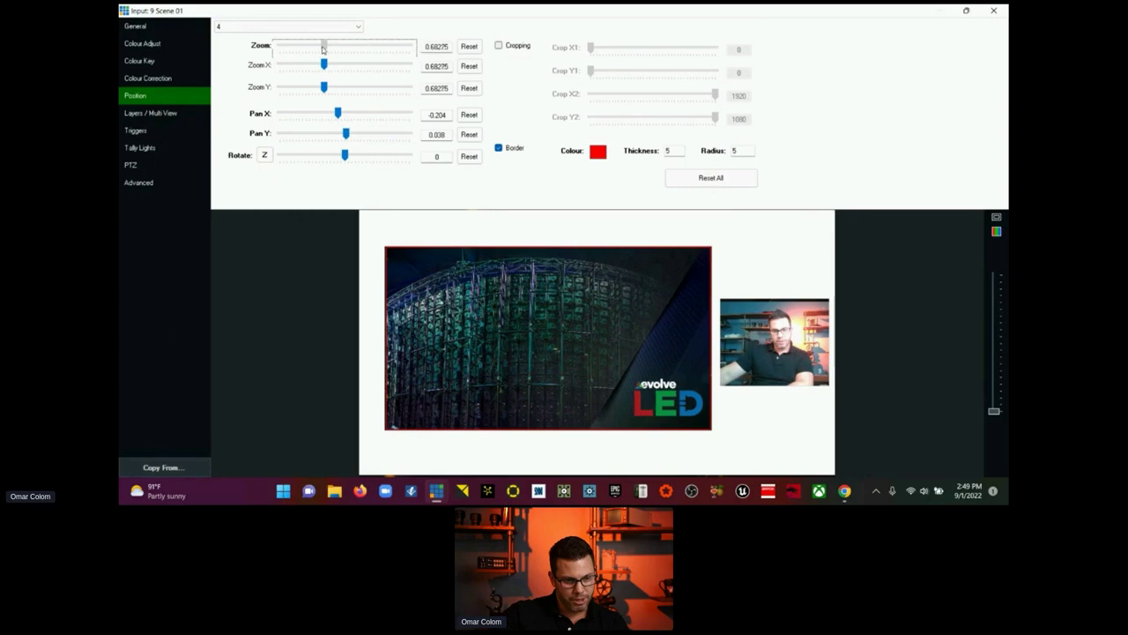
scroll(322, 48, up, 5)
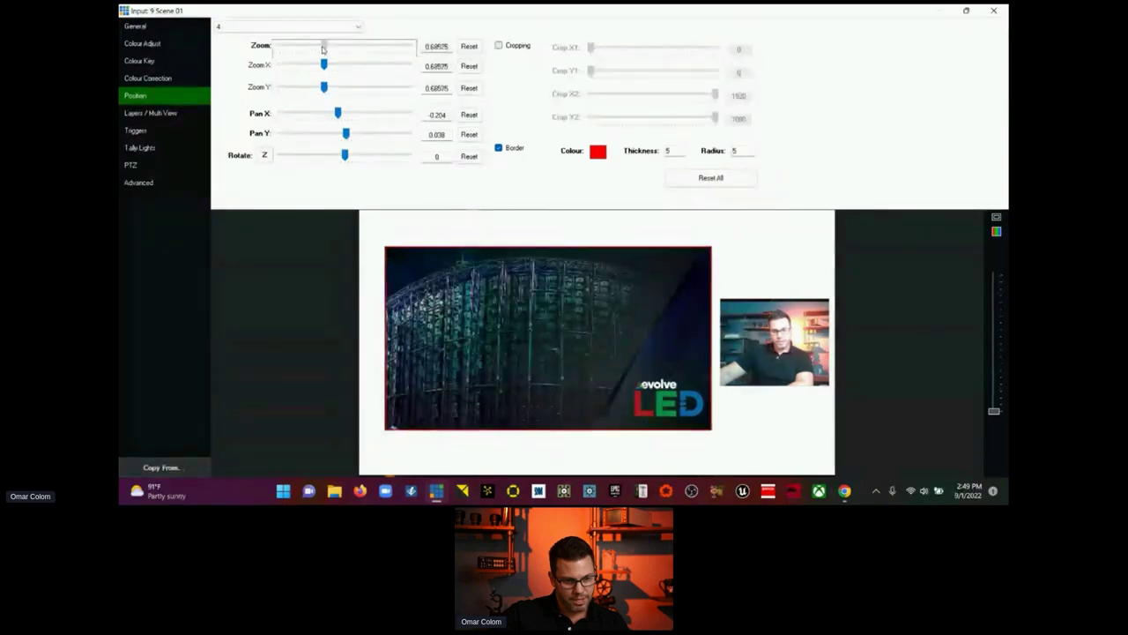
scroll(323, 48, up, 2)
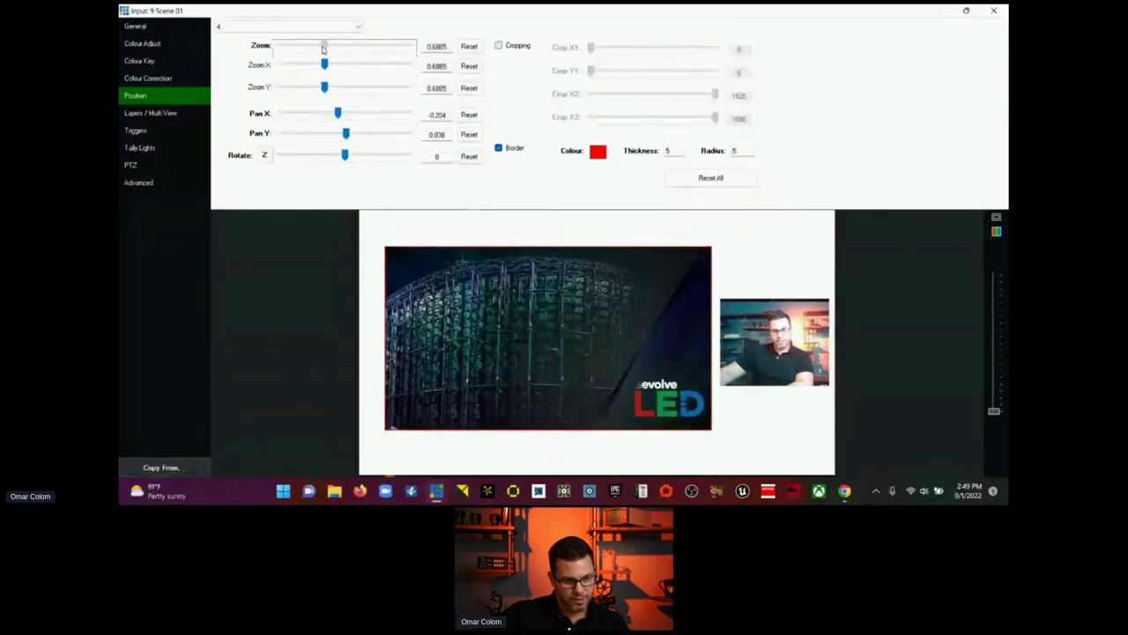
scroll(323, 49, up, 1)
scroll(322, 48, down, 1)
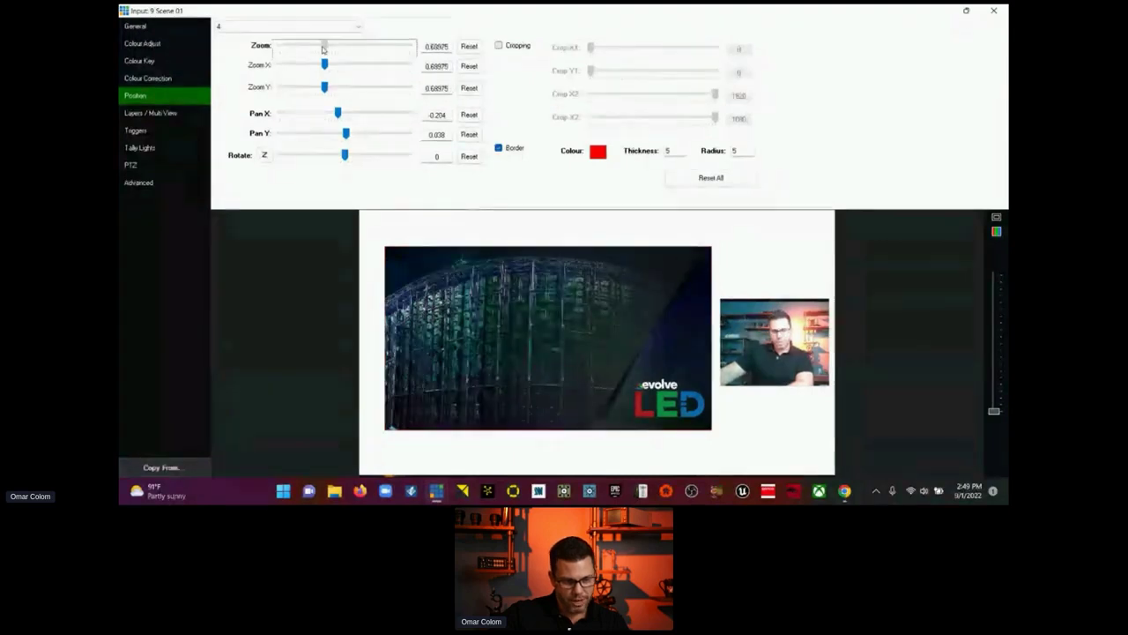
Step: Nudge the layer 2 camera to Pan Y about -0.0042 with zoom 0.343, and close Scene 01's settings
click(151, 113)
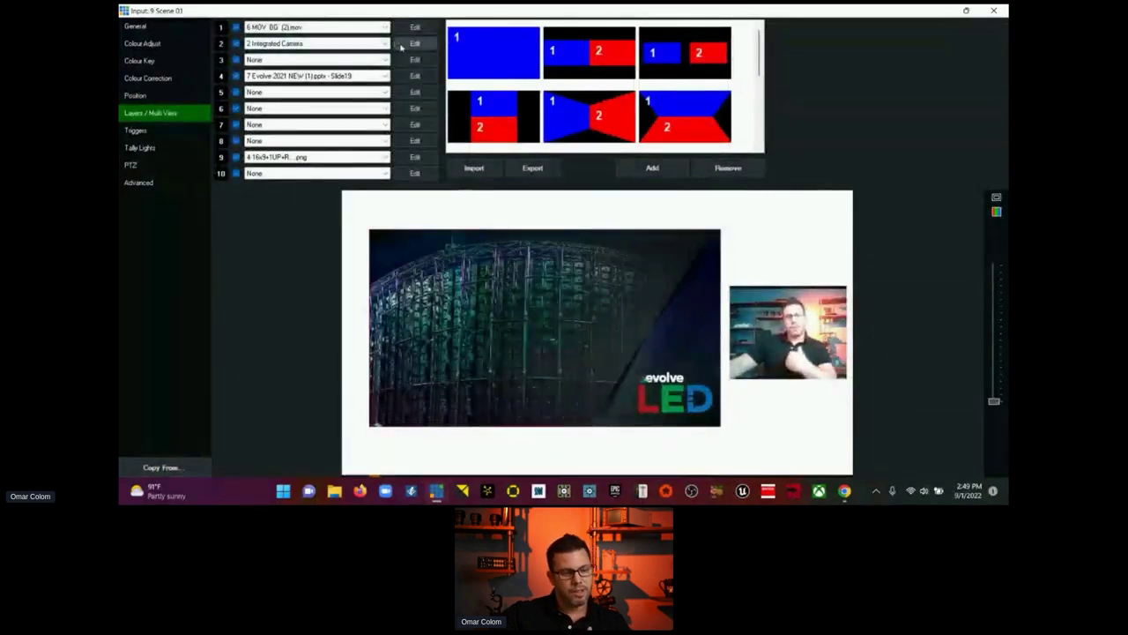
click(414, 44)
drag(301, 45, 302, 45)
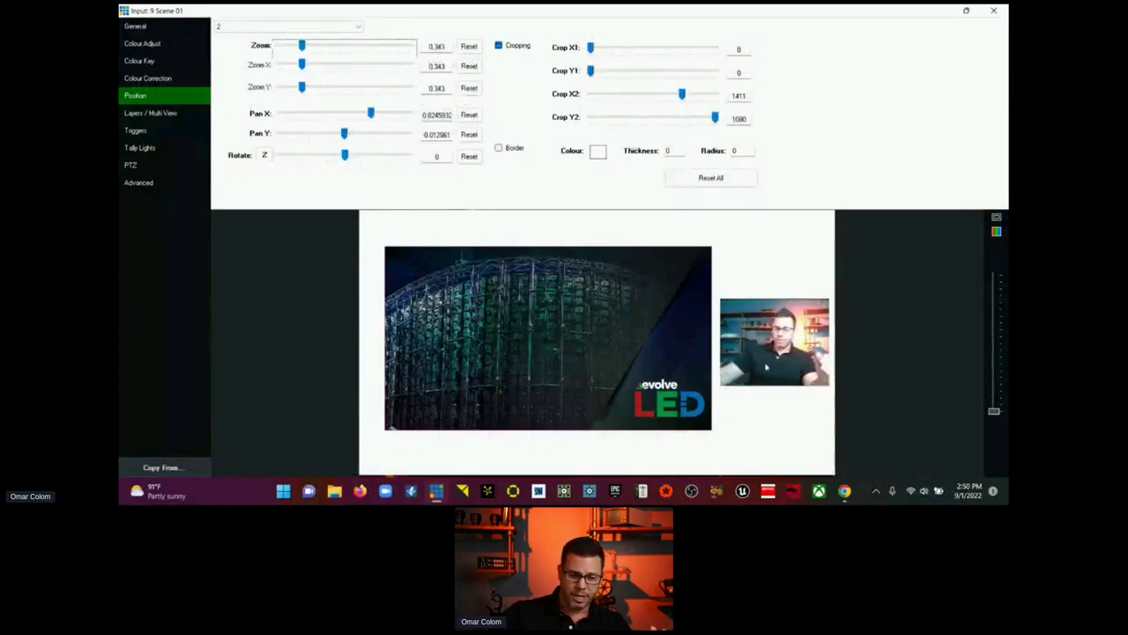
key(Tab)
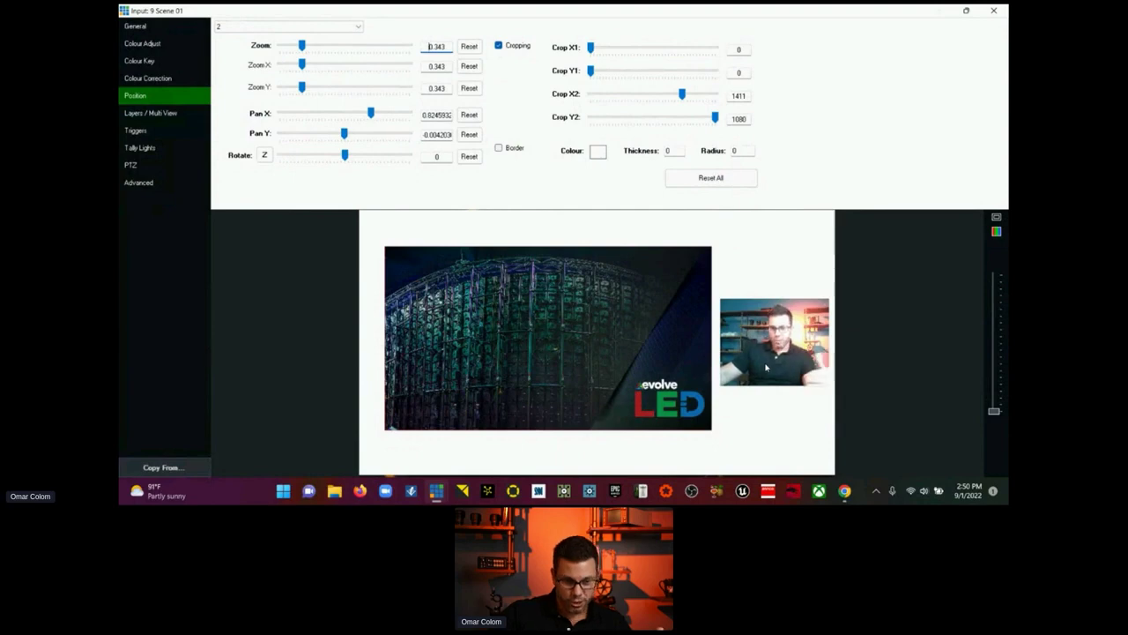
click(993, 11)
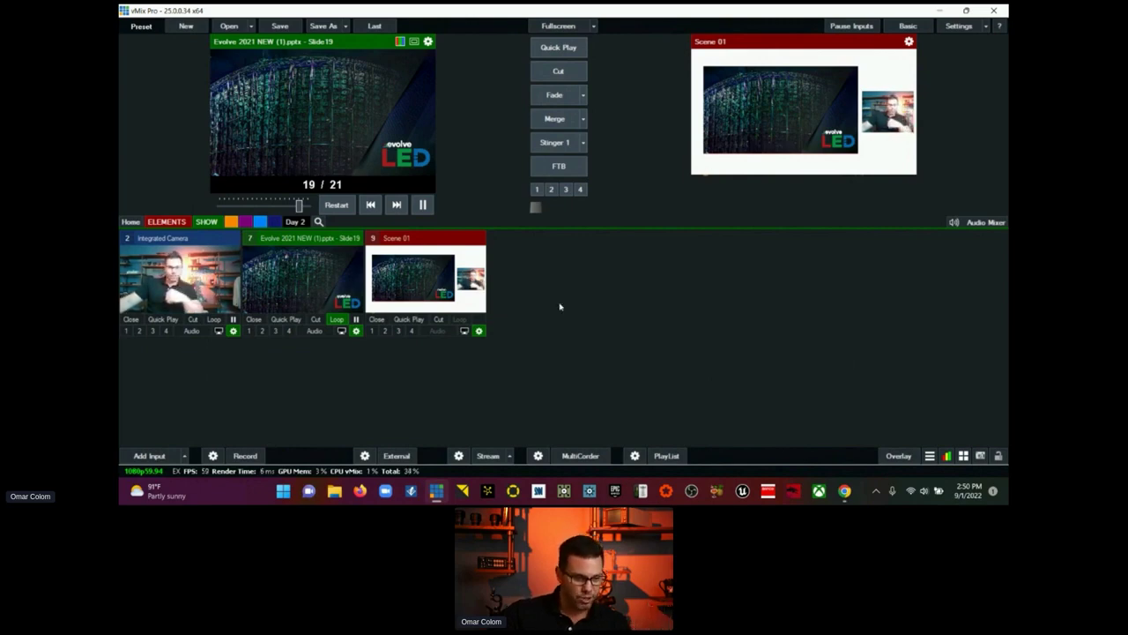
Step: Reopen Scene 01's layers, compare the composition with the layer 9 template off and on, and close the settings with the template on
click(478, 332)
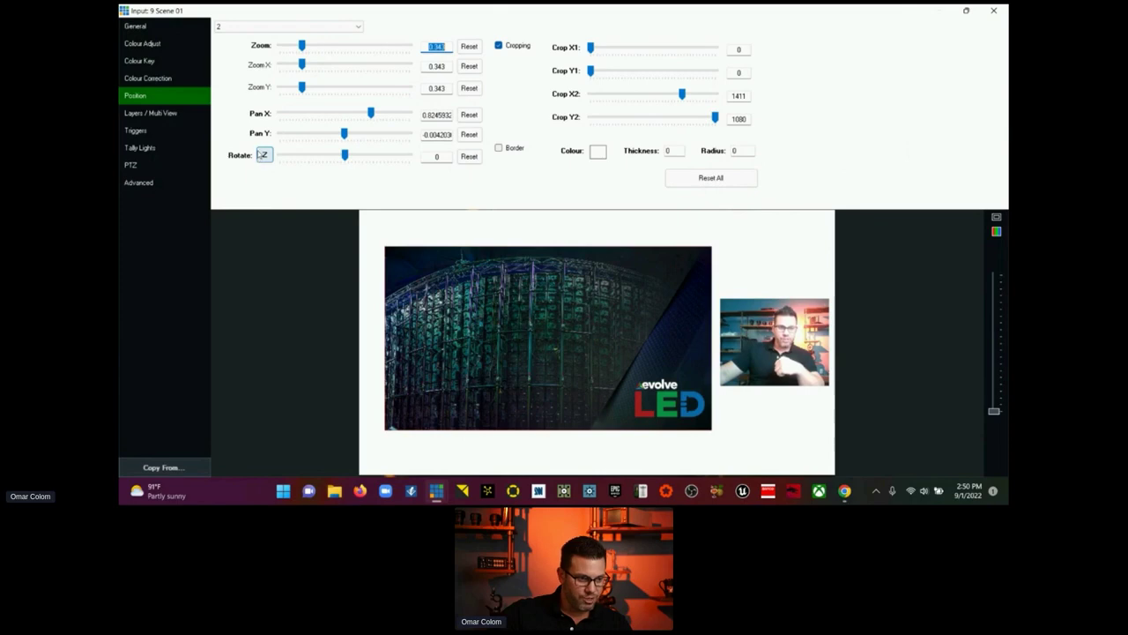
click(166, 114)
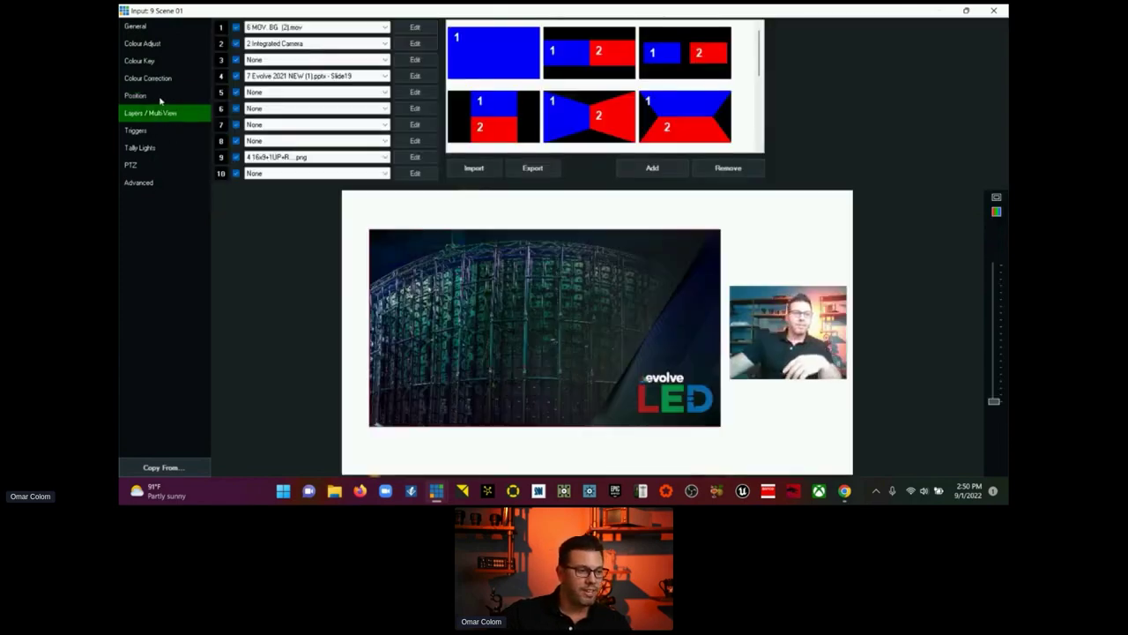
click(235, 157)
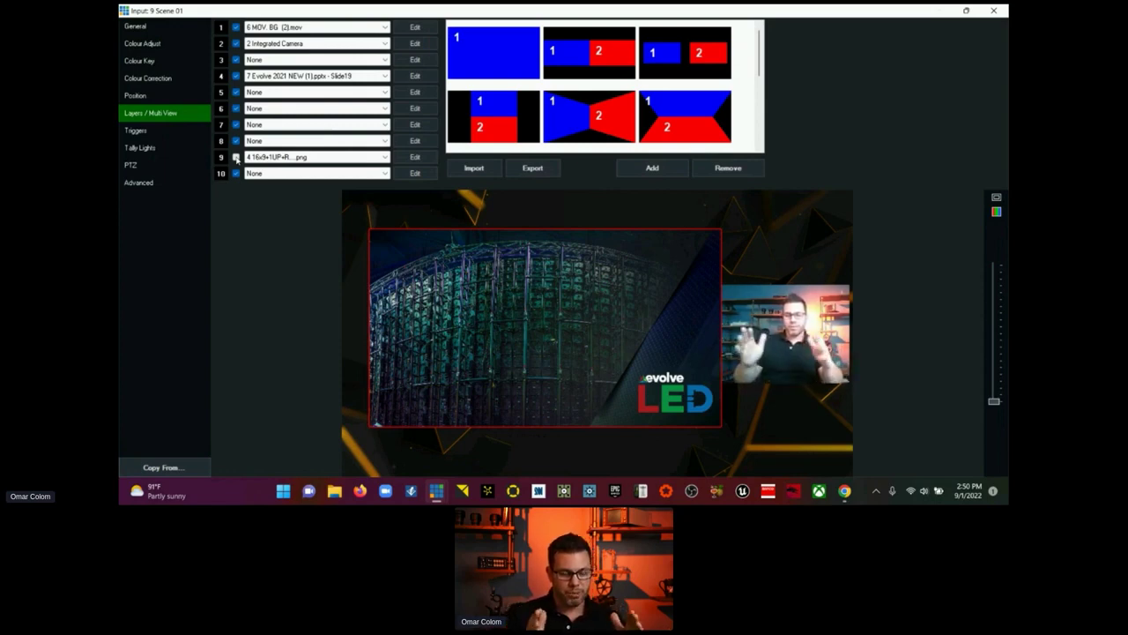
click(236, 157)
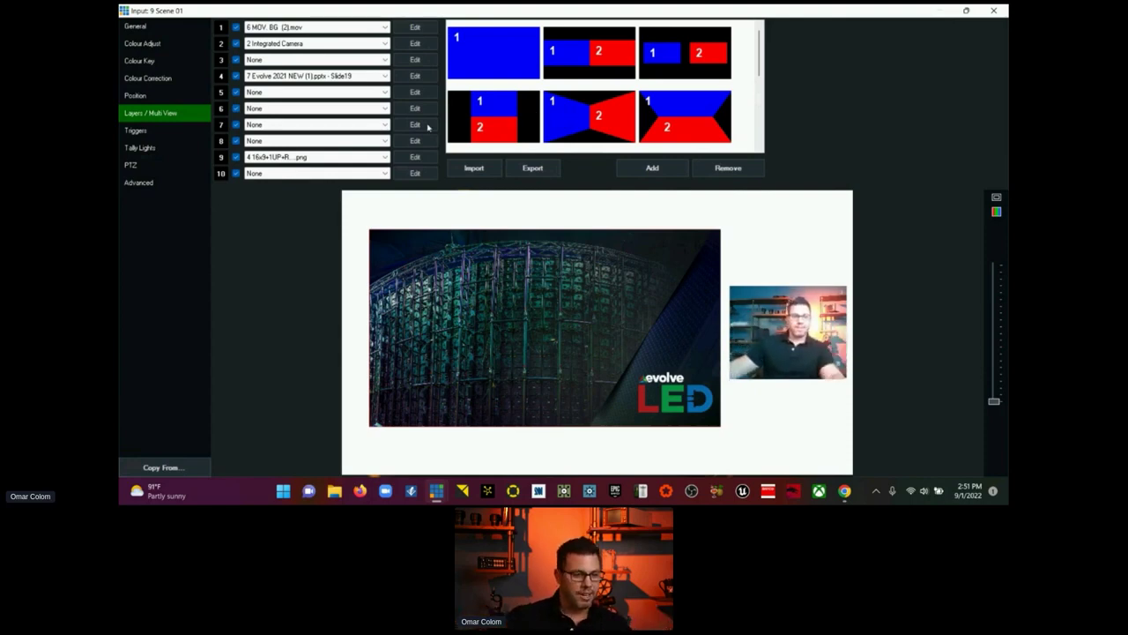
click(236, 157)
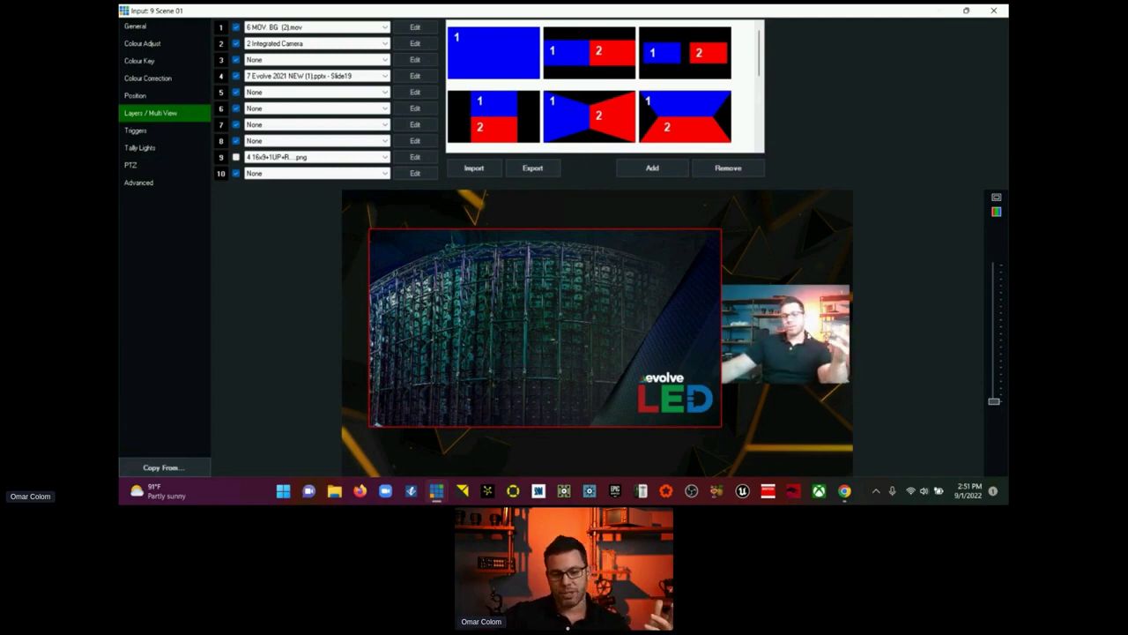
click(236, 157)
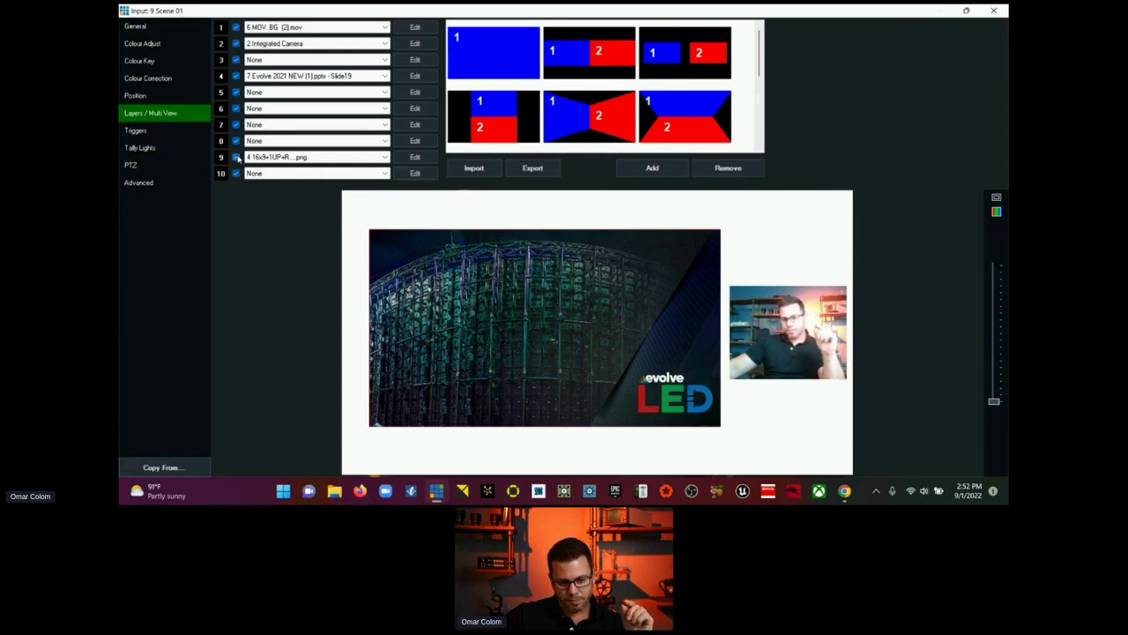
click(966, 10)
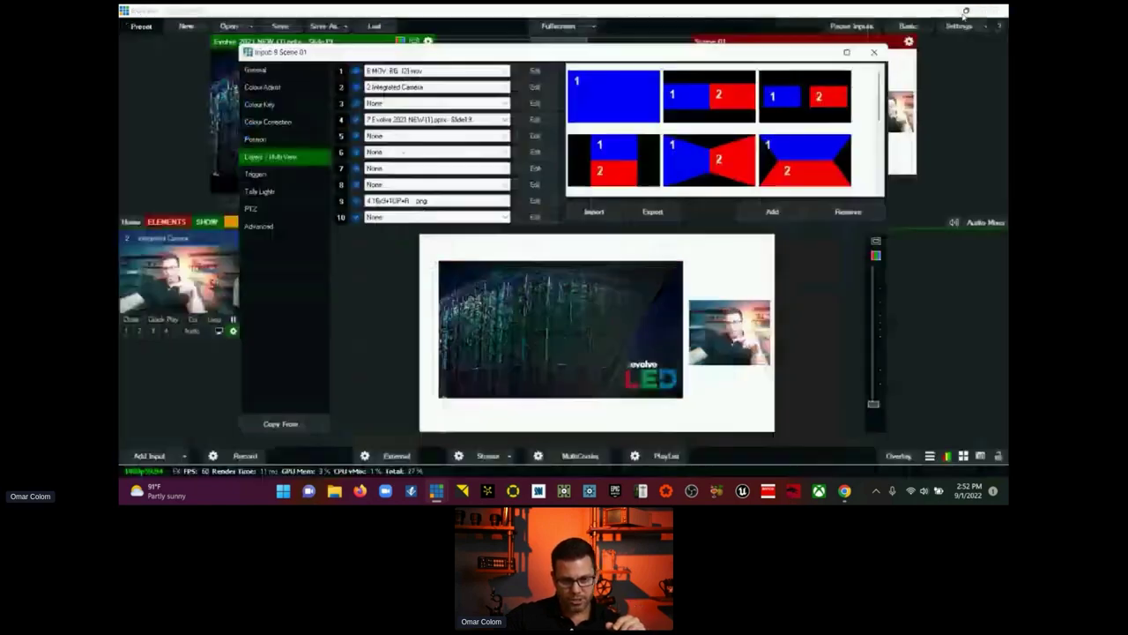
click(875, 54)
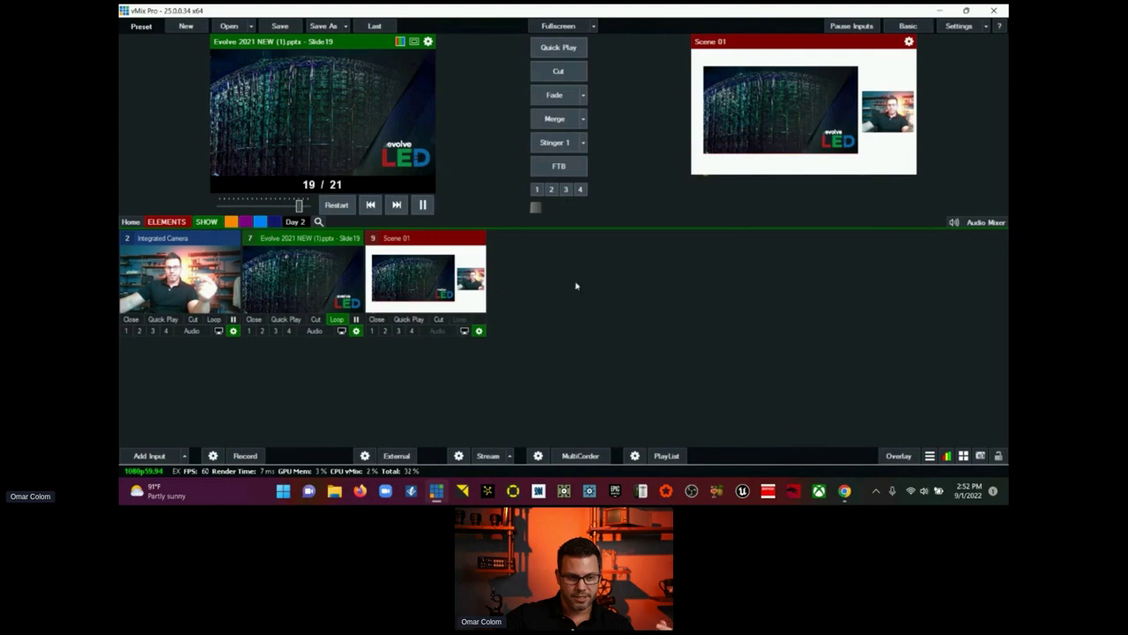
Step: Show the ELEMENTS inputs, put Evolve Logo.png in preview, and open and close its input settings
click(203, 222)
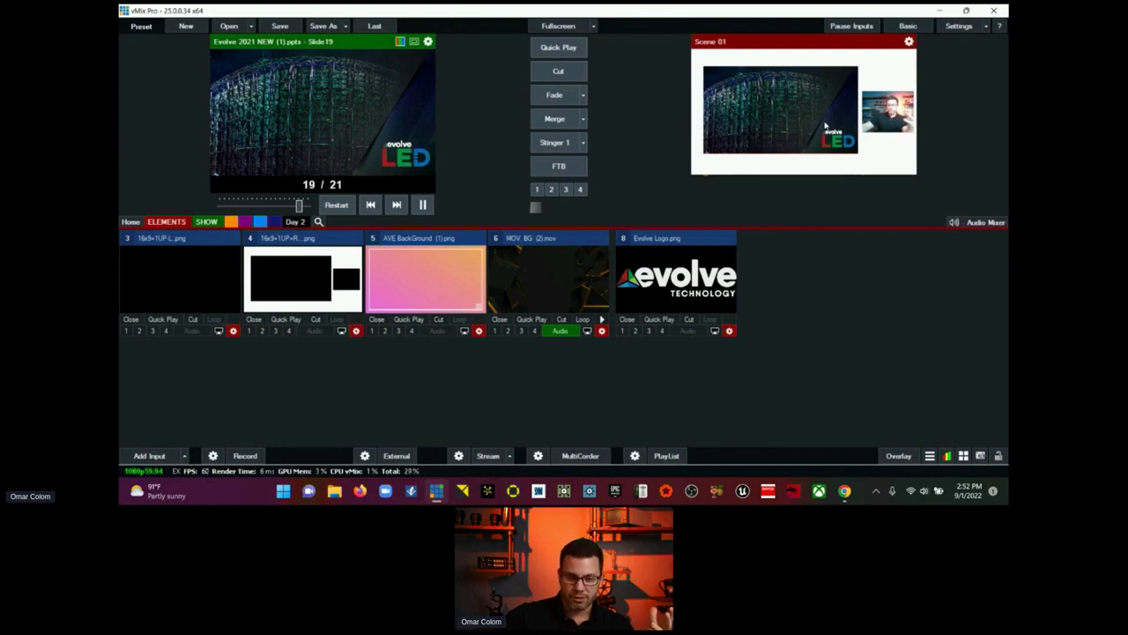
click(708, 243)
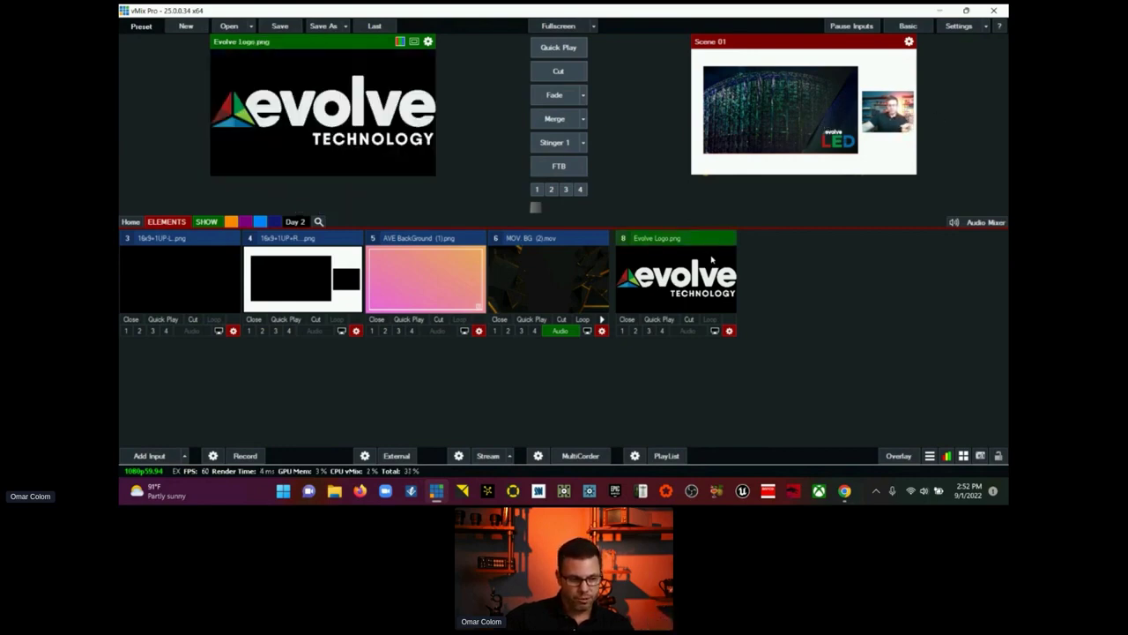
click(729, 330)
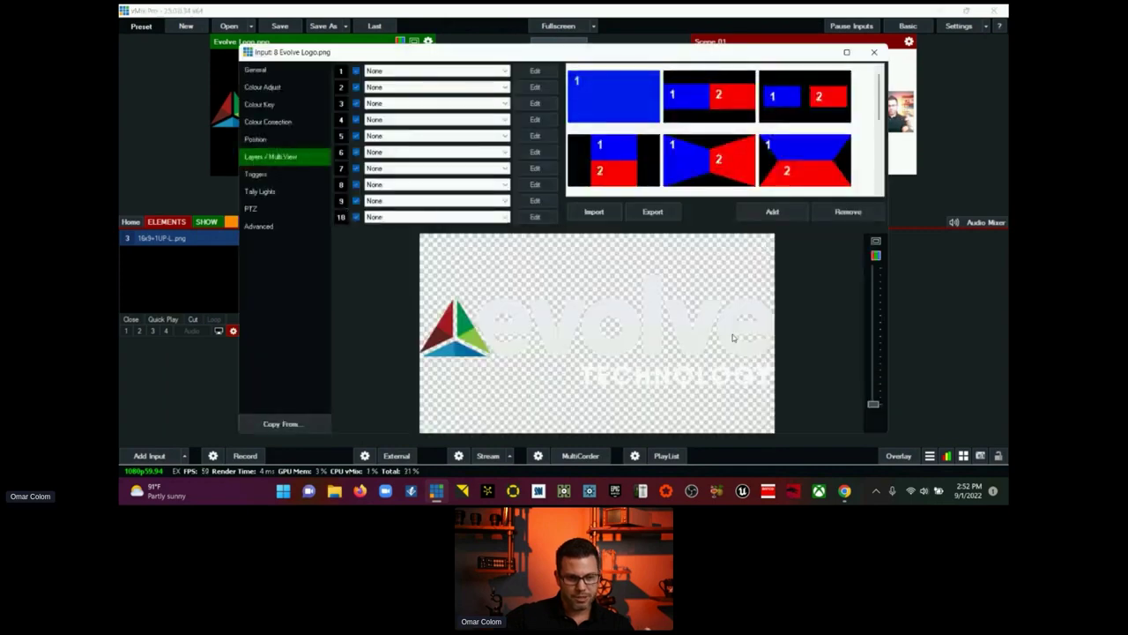
drag(761, 58, 692, 76)
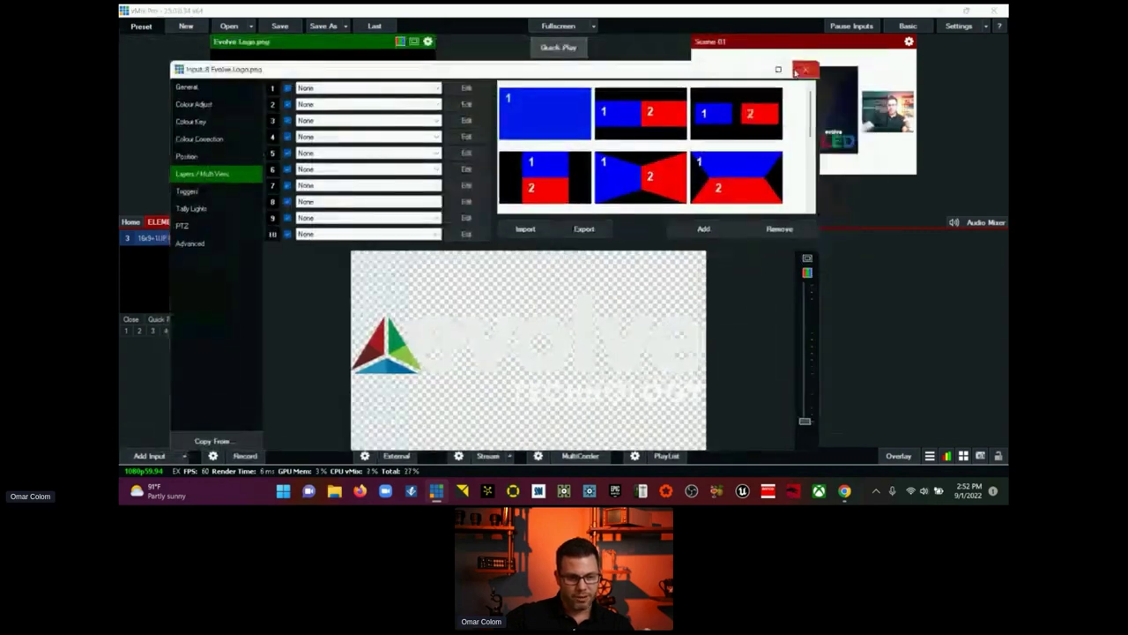
click(807, 67)
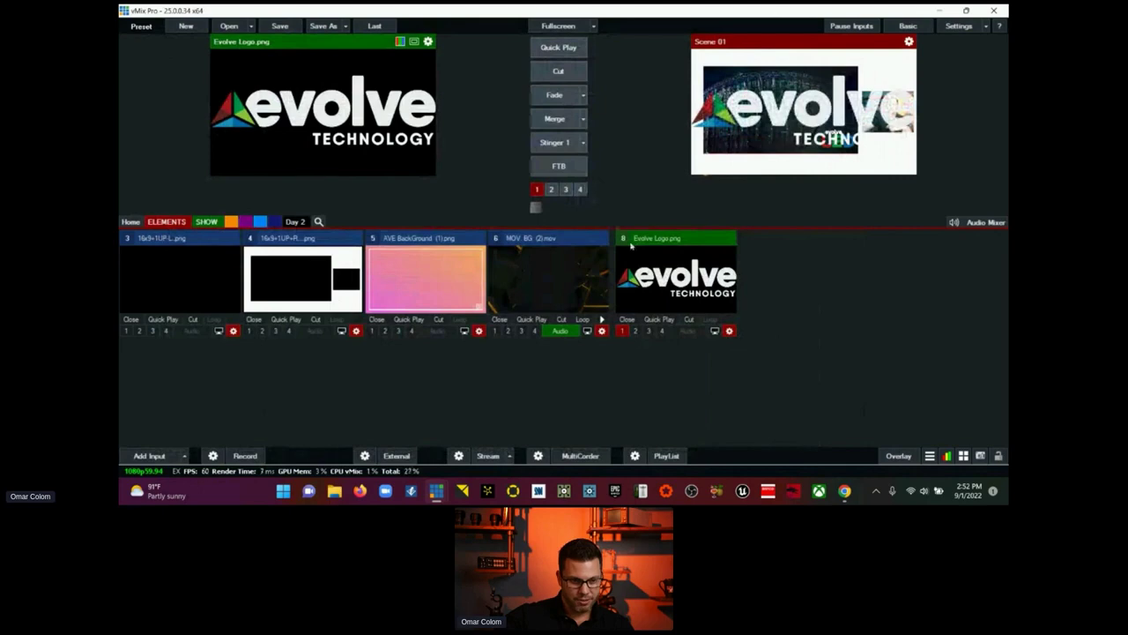
Step: Remove the Evolve Logo.png overlay 1 from the program output and show it in preview over the 16x9+1UP+R template
click(622, 331)
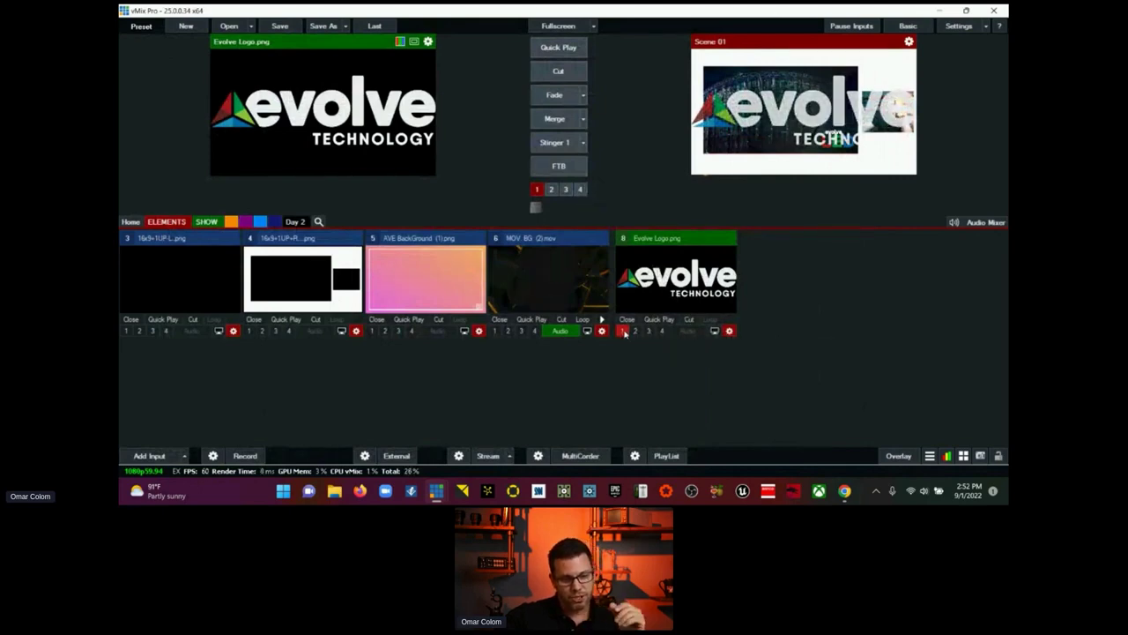
click(341, 238)
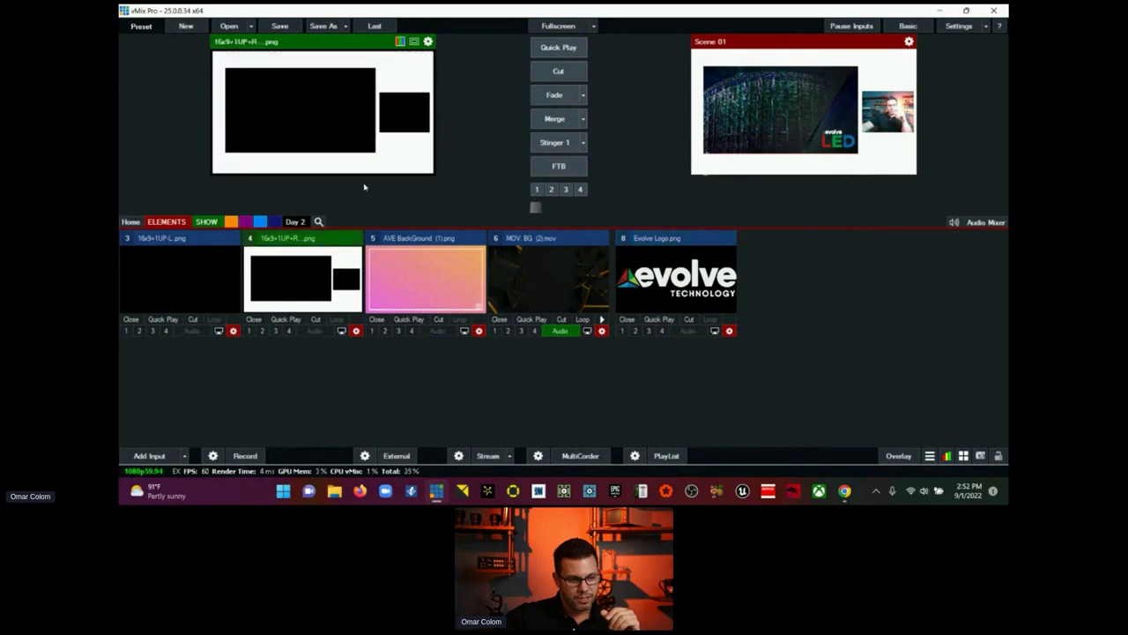
click(622, 331)
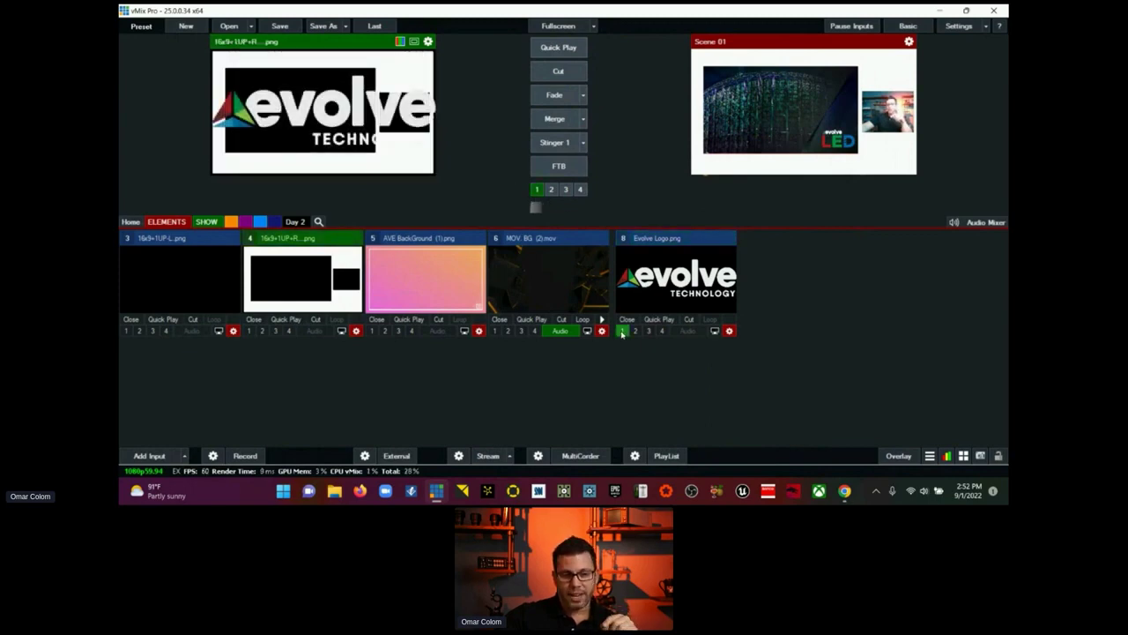
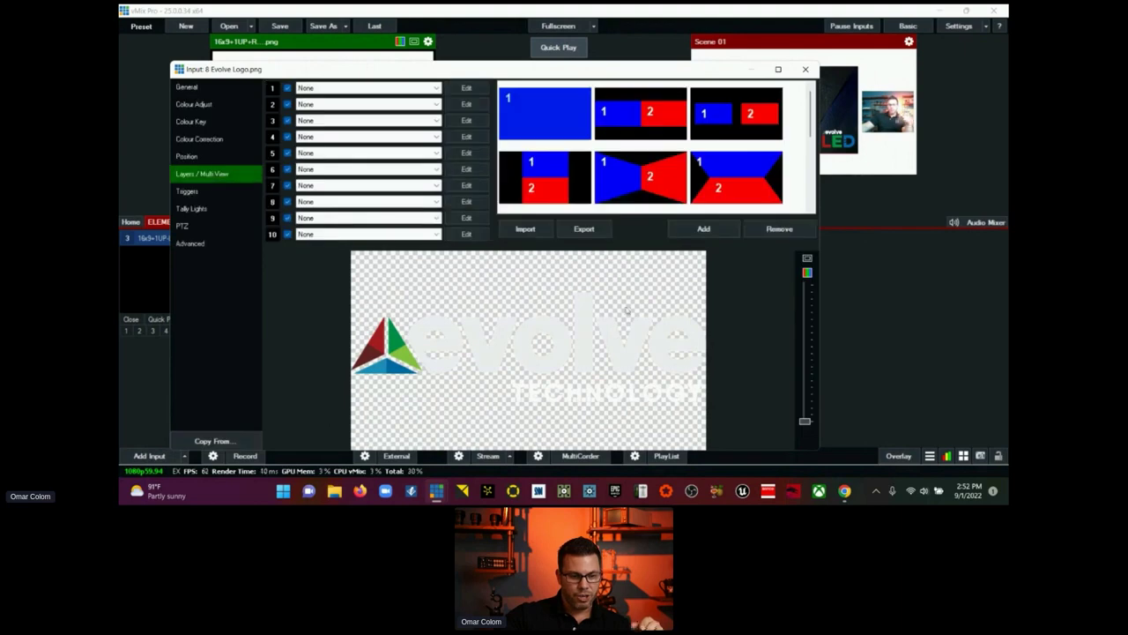
Step: Switch the Evolve Logo.png position settings from layer 2 to Main, and close the input settings
click(202, 159)
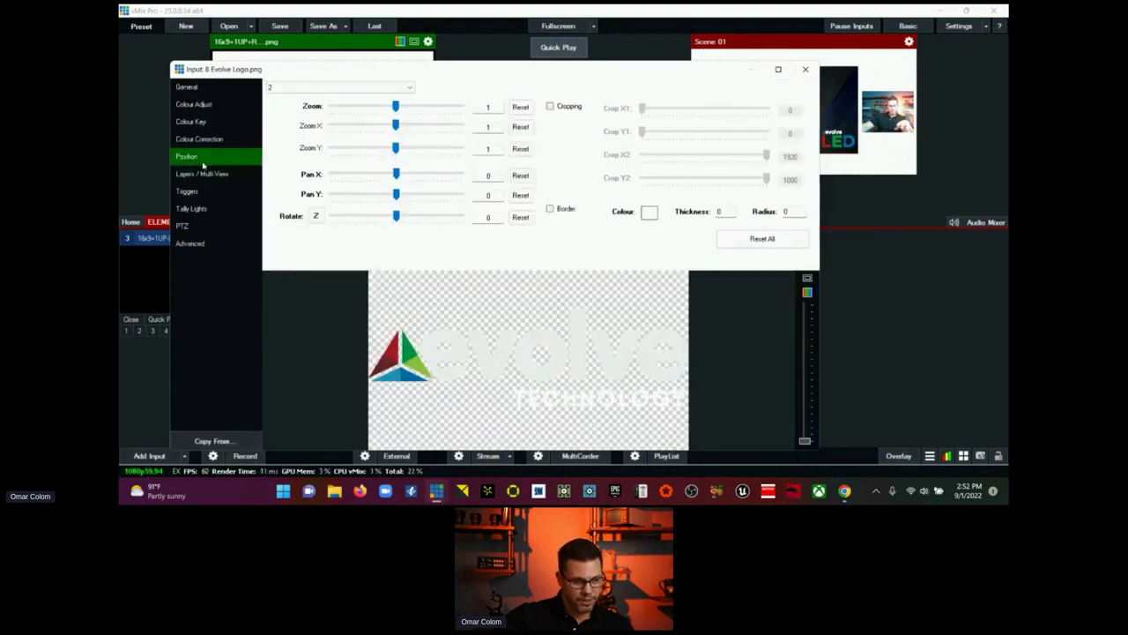
click(204, 173)
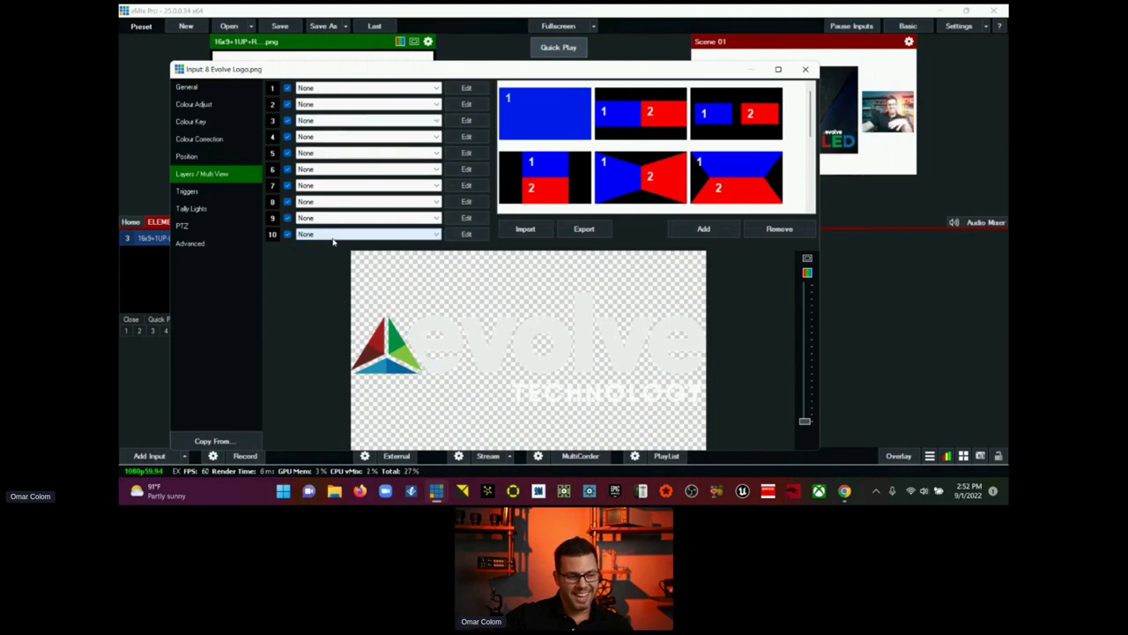
click(211, 159)
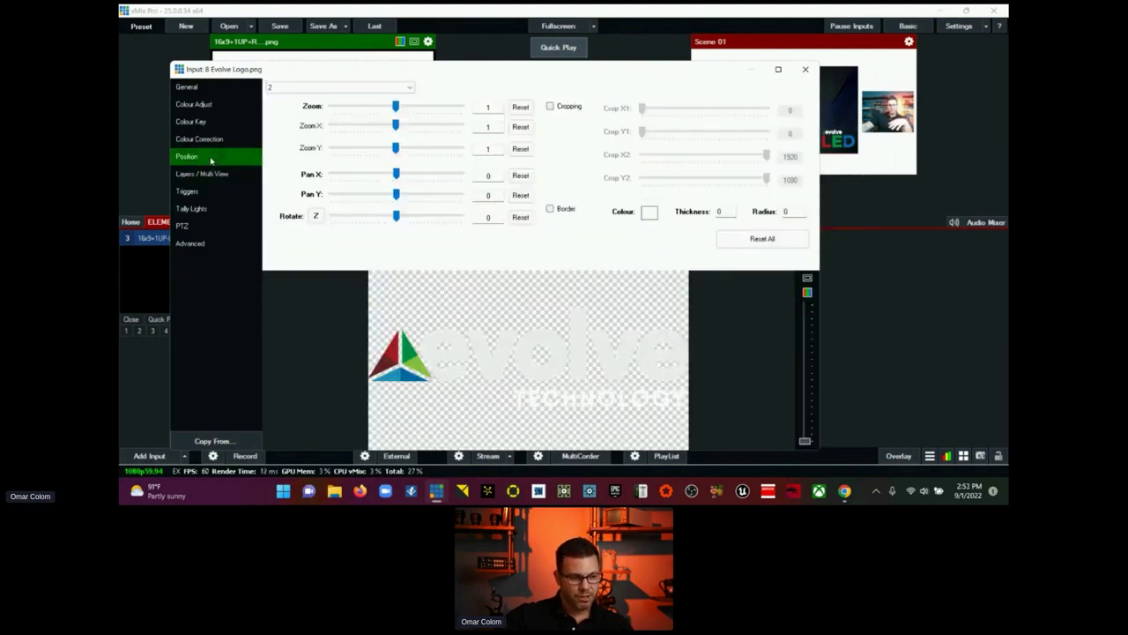
click(295, 89)
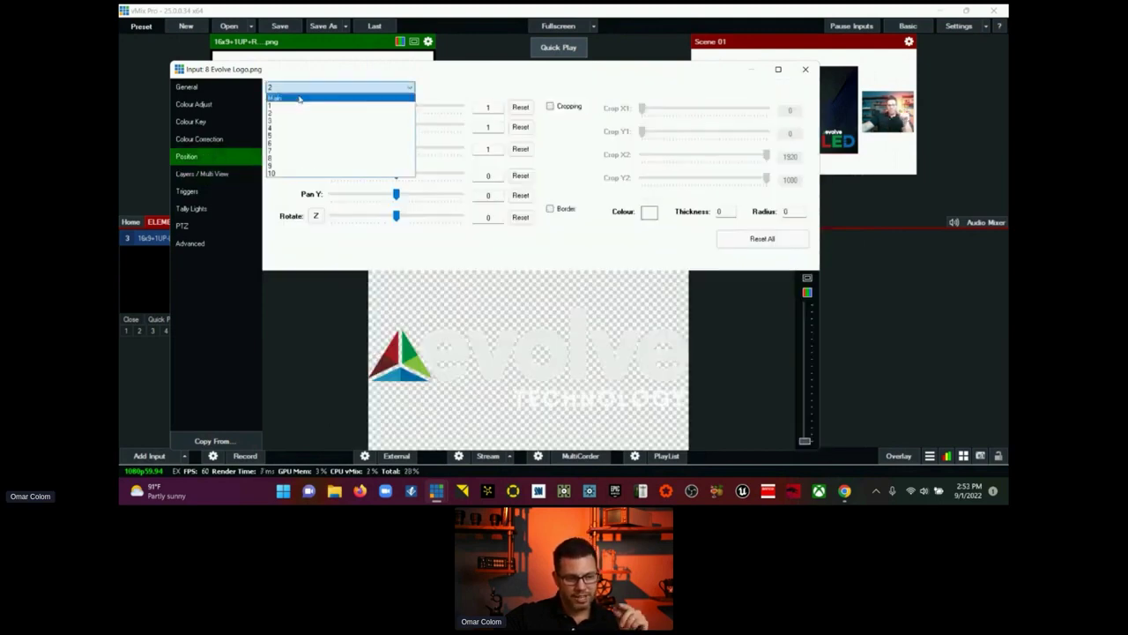
click(299, 99)
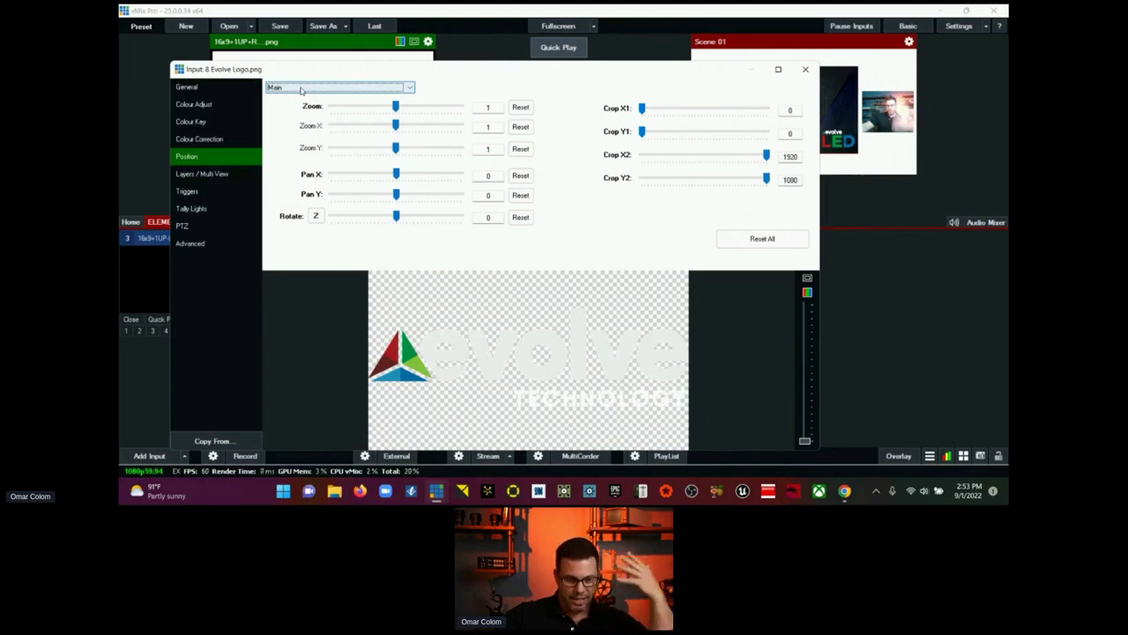
click(300, 90)
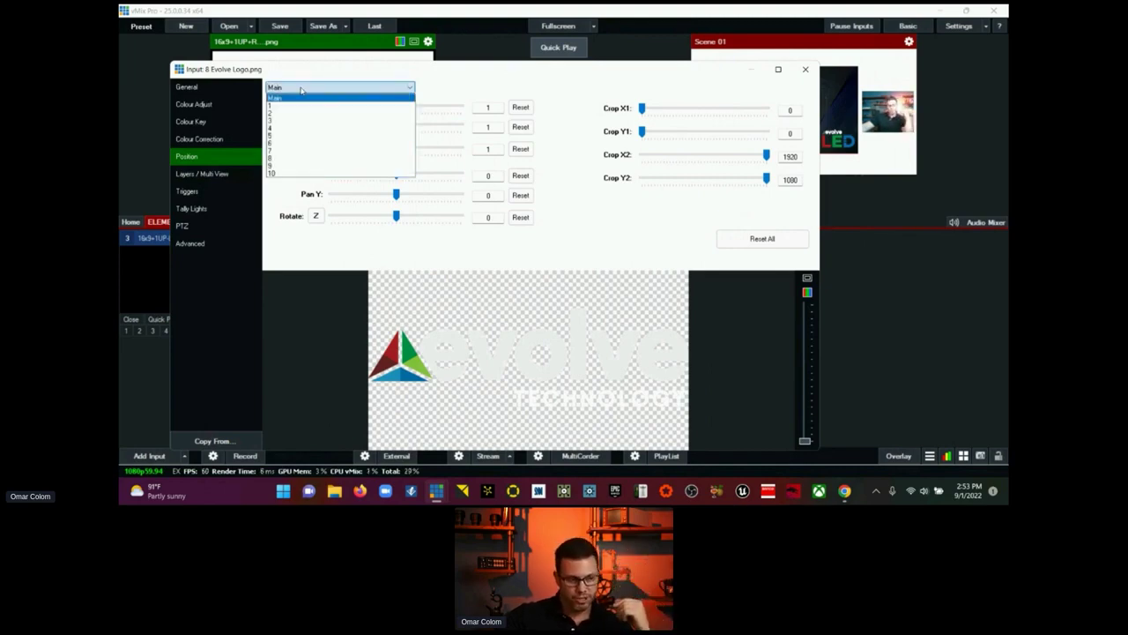
click(304, 97)
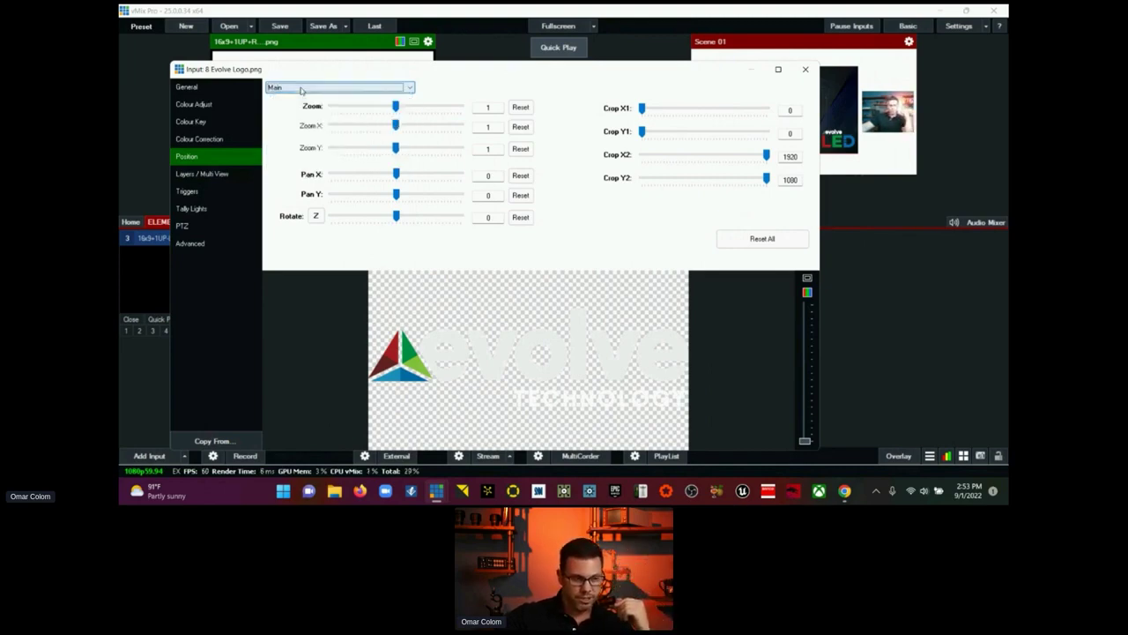
click(805, 69)
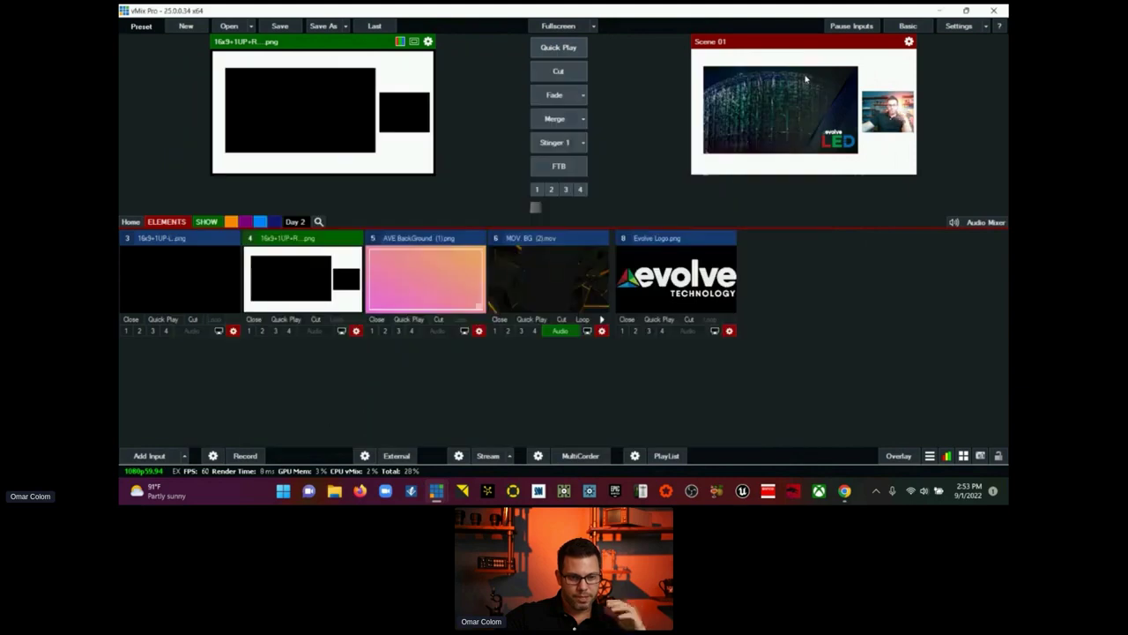
Step: Preview Evolve Logo.png as overlay 1, scale it to zoom 0.17275, and move it to about Pan X 0.727, Pan Y -0.836
click(622, 331)
click(729, 331)
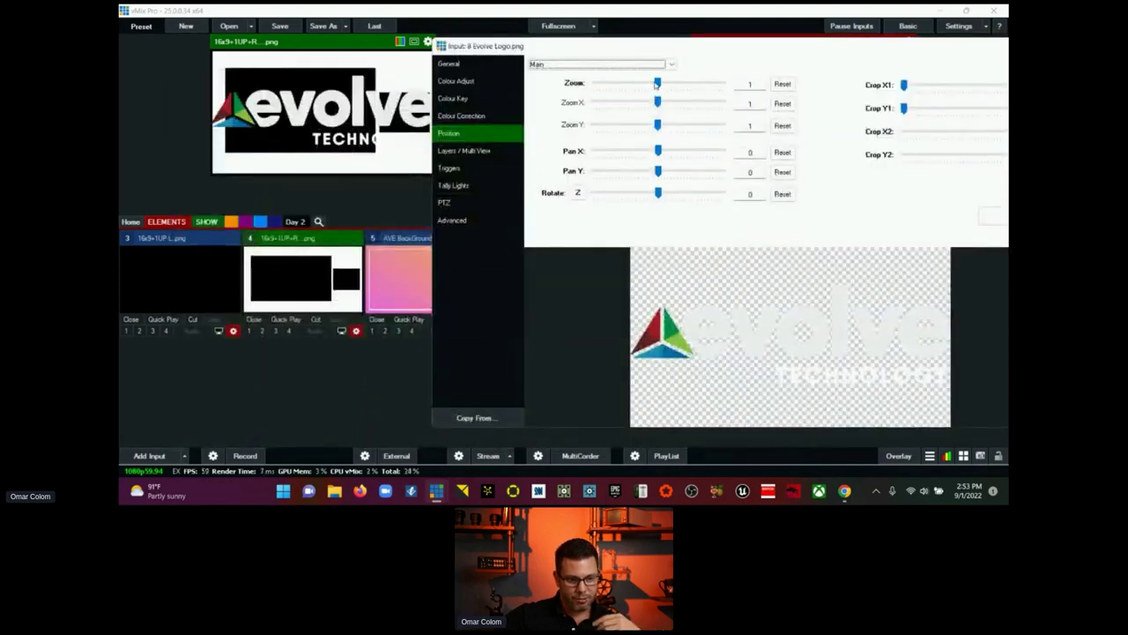
drag(658, 83, 605, 103)
drag(768, 337, 884, 414)
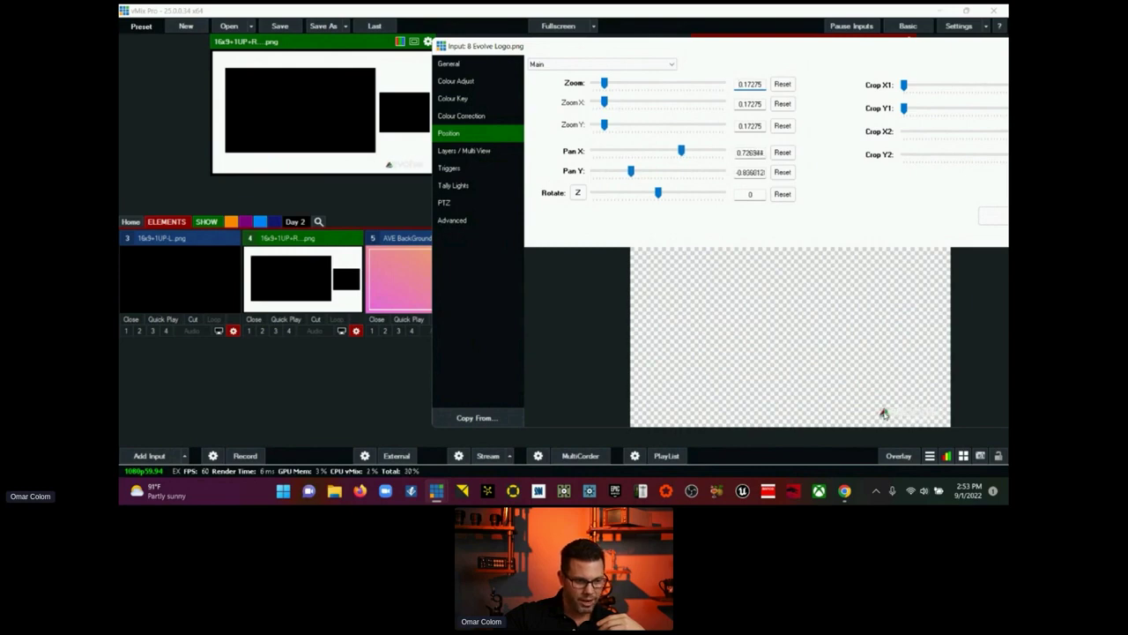
Step: Reset the hue in the Evolve Logo.png colour correction, and close the input settings
click(463, 115)
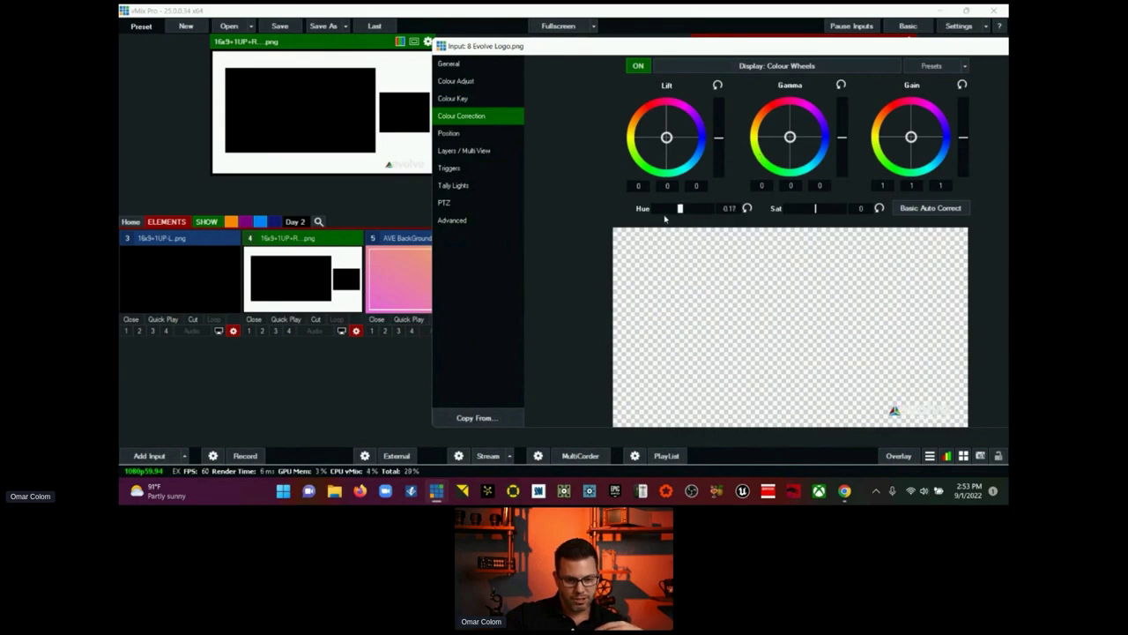
click(747, 208)
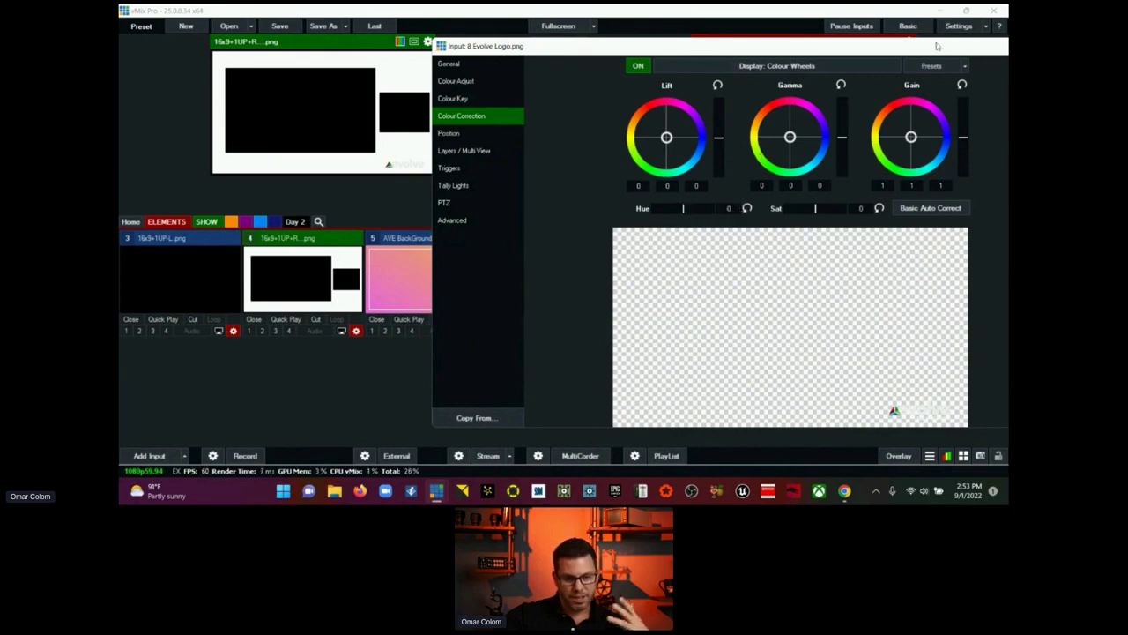
drag(937, 49, 673, 49)
click(806, 45)
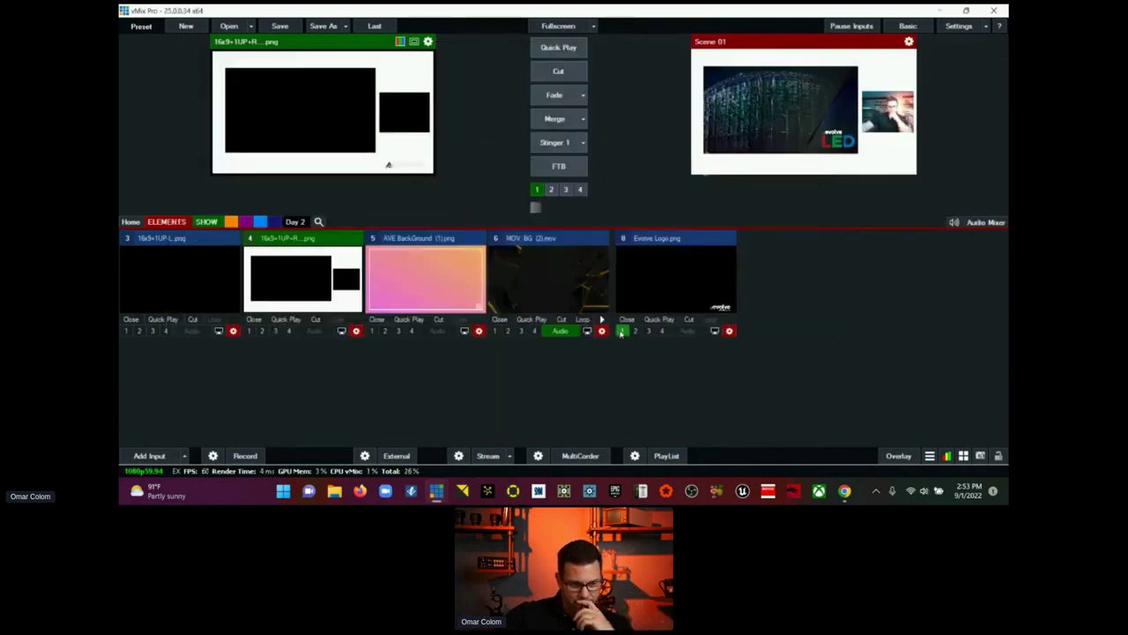
Step: Move the Evolve Logo.png overlay 1 from preview to the program output, and check the overlay number choices in Overlay Settings without changing them
click(622, 332)
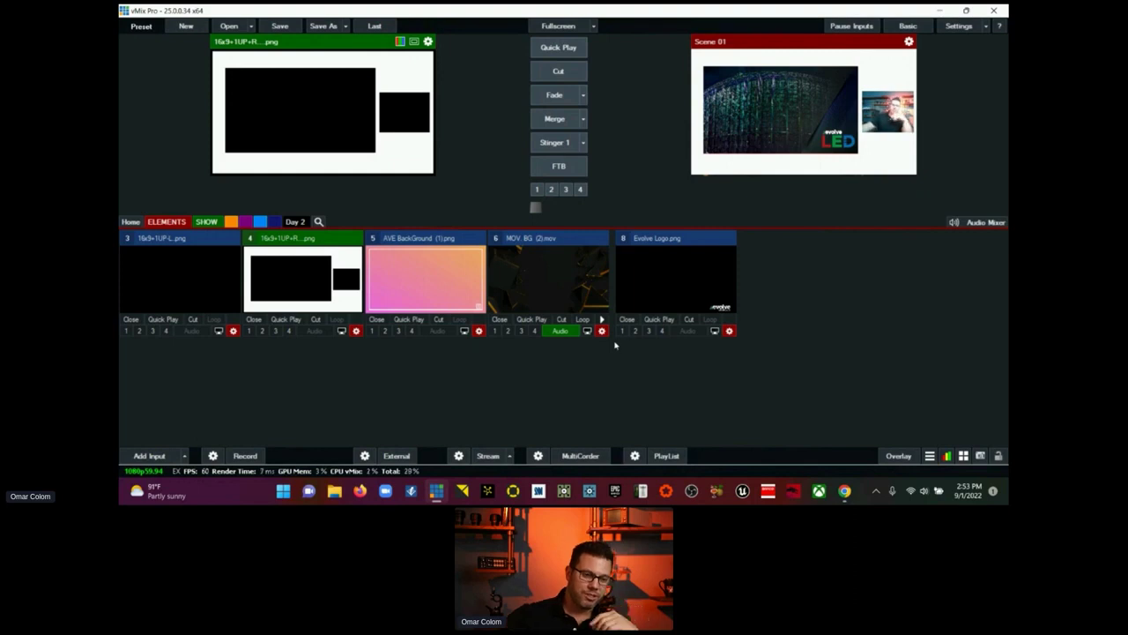
click(623, 331)
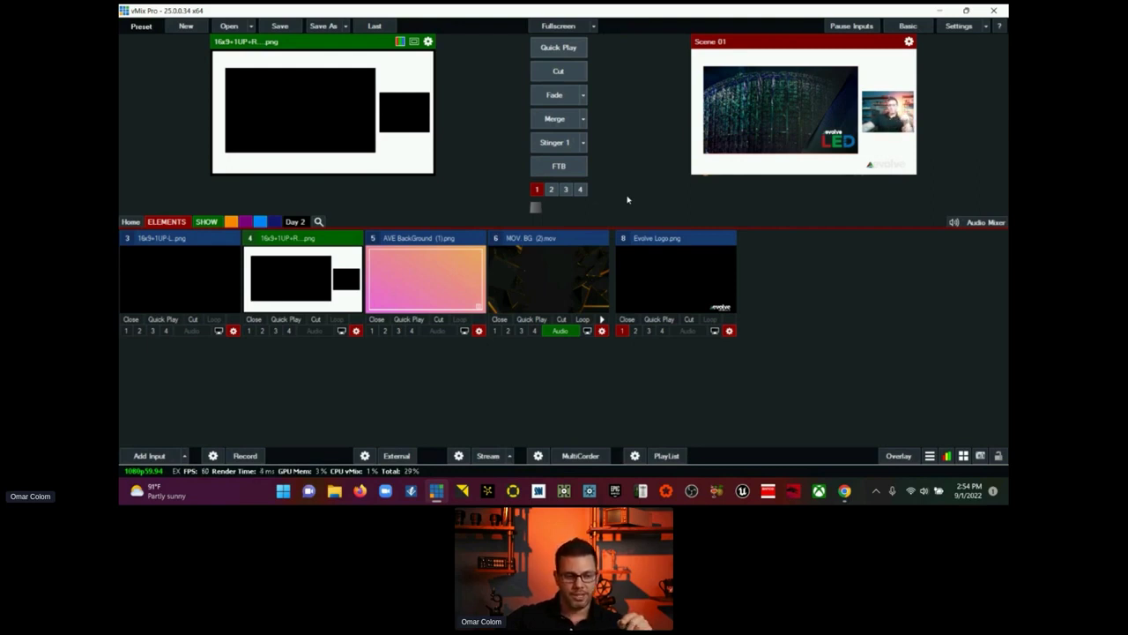
click(898, 456)
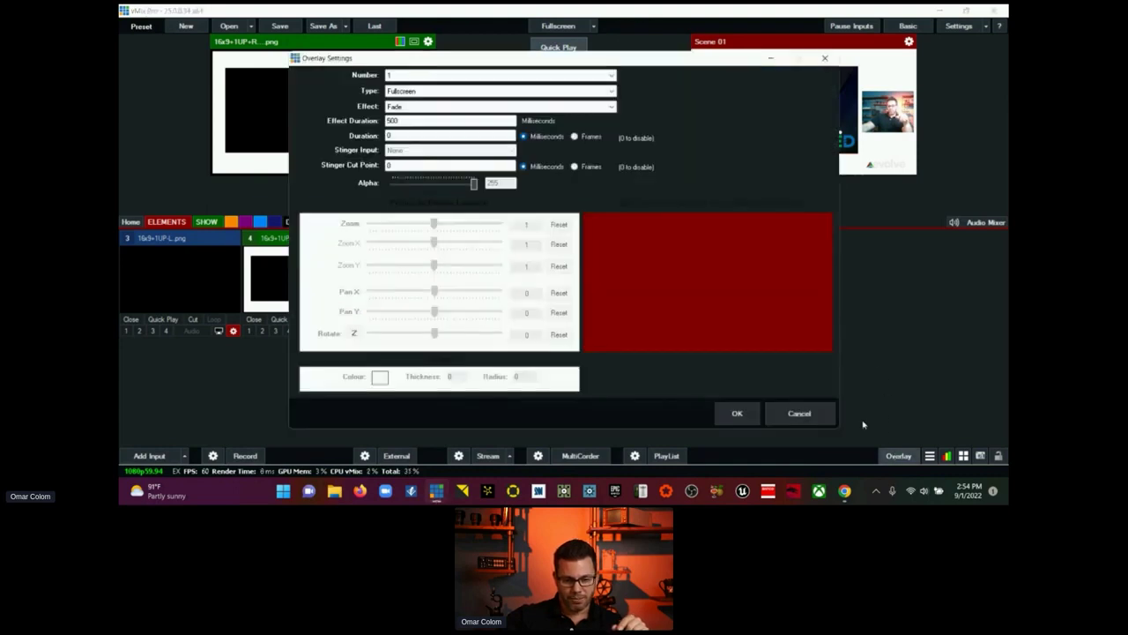
click(500, 75)
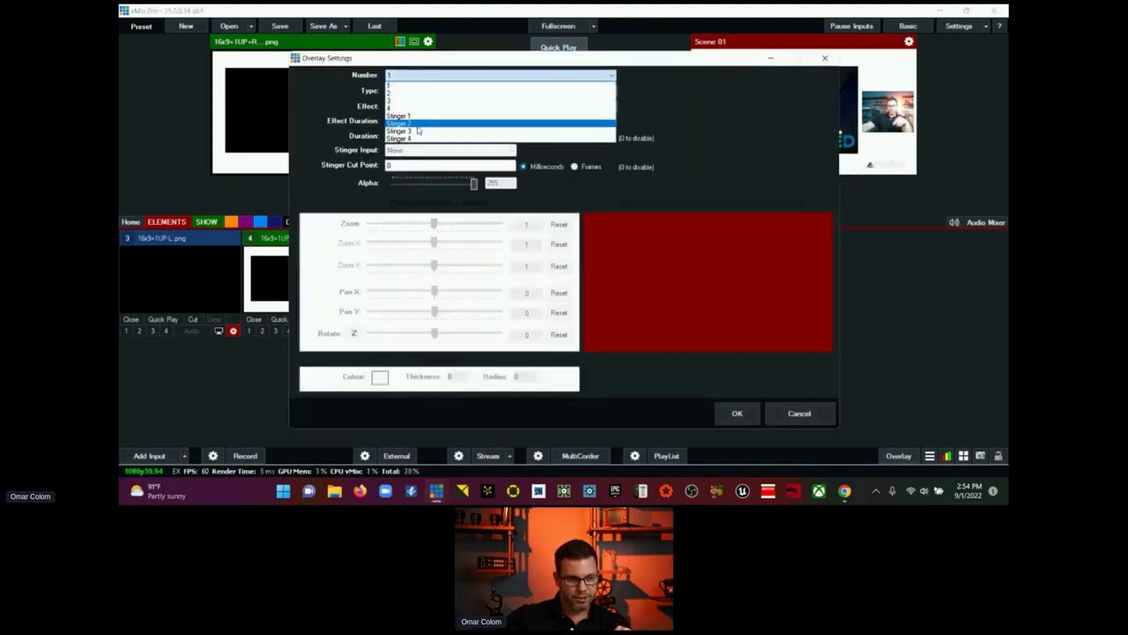
click(408, 77)
click(799, 421)
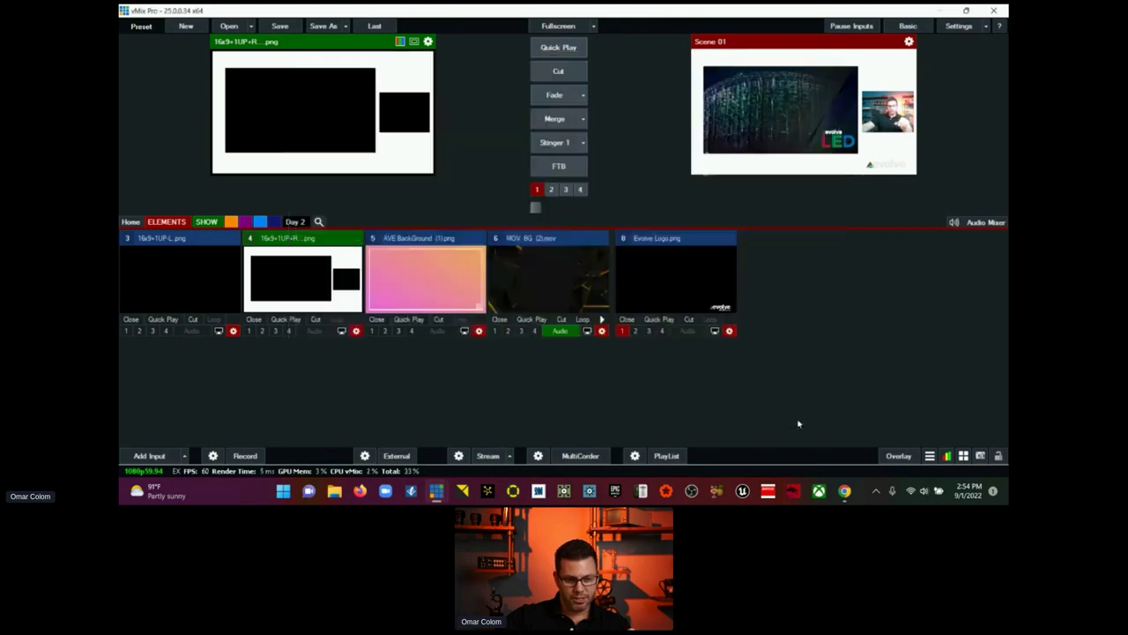
Step: Cut the program through MOV BG (2).mov, AVE BackGround (1).png, the MOV again and the 16x9+1UP+R template with overlay 1 on
click(561, 240)
click(541, 72)
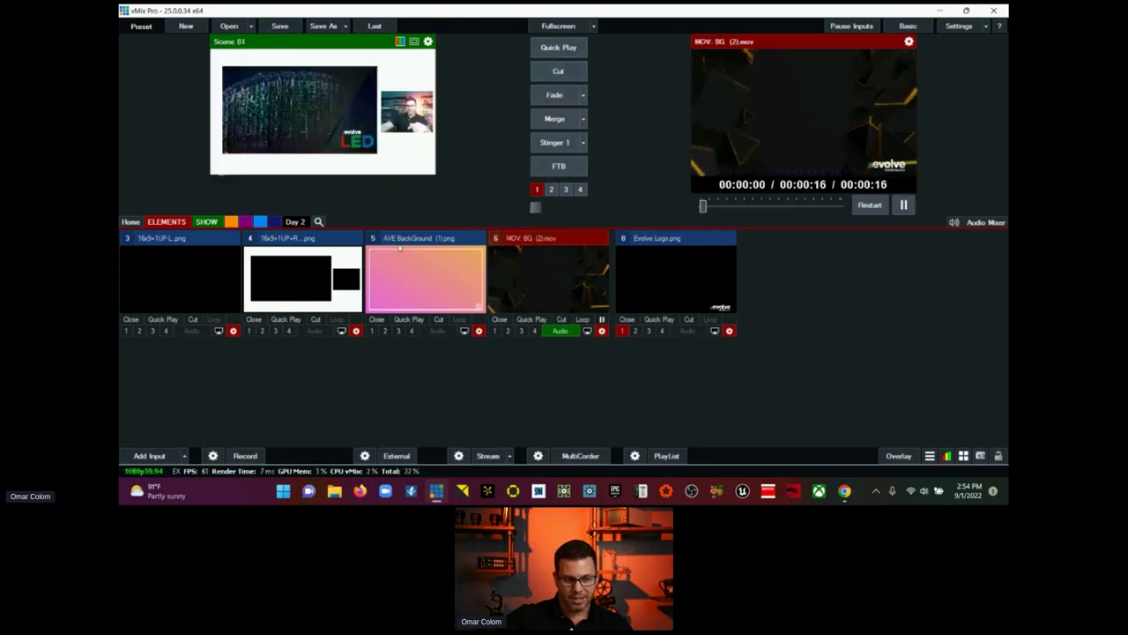
click(426, 278)
click(545, 73)
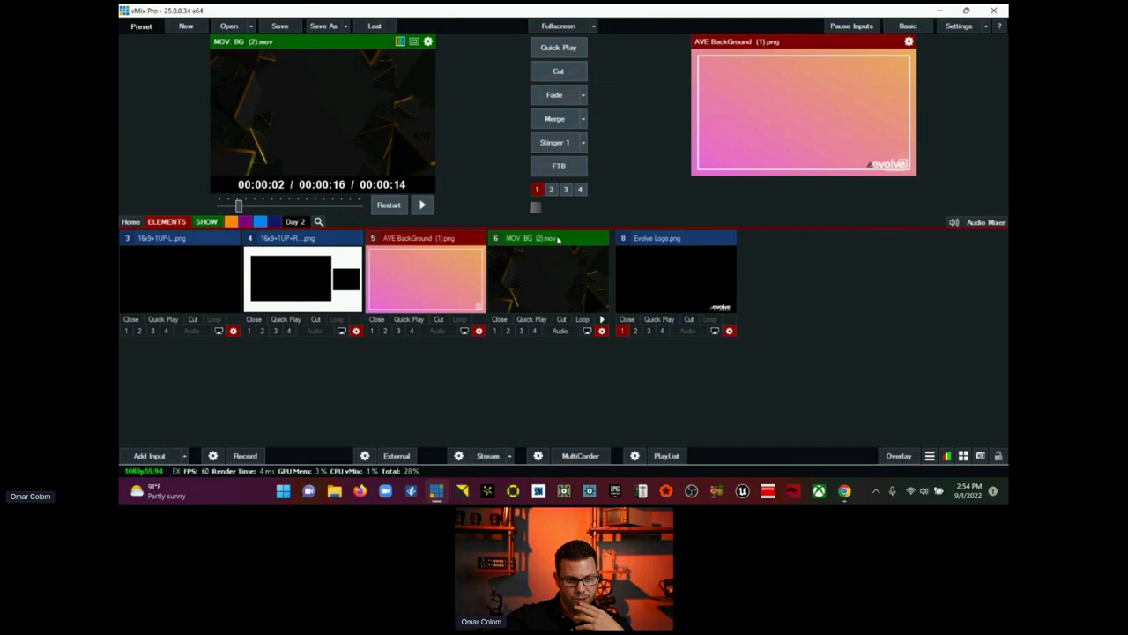
click(558, 70)
click(348, 265)
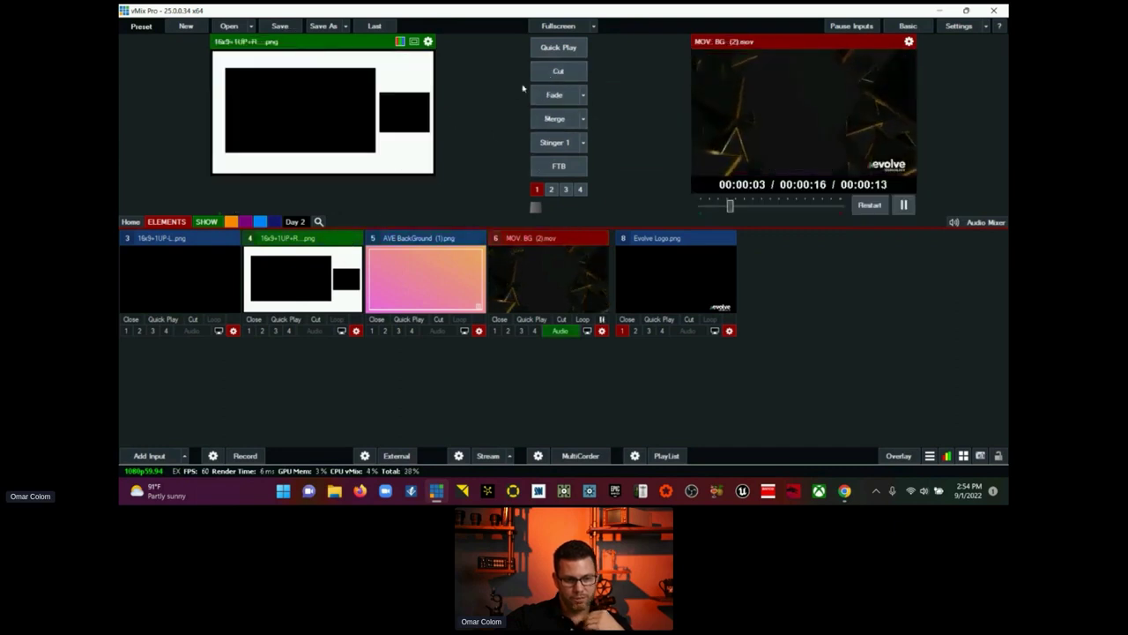
click(558, 71)
Step: Show all inputs, cut Colour Bars to the program, and remove overlay 1 from the output
click(130, 222)
click(150, 241)
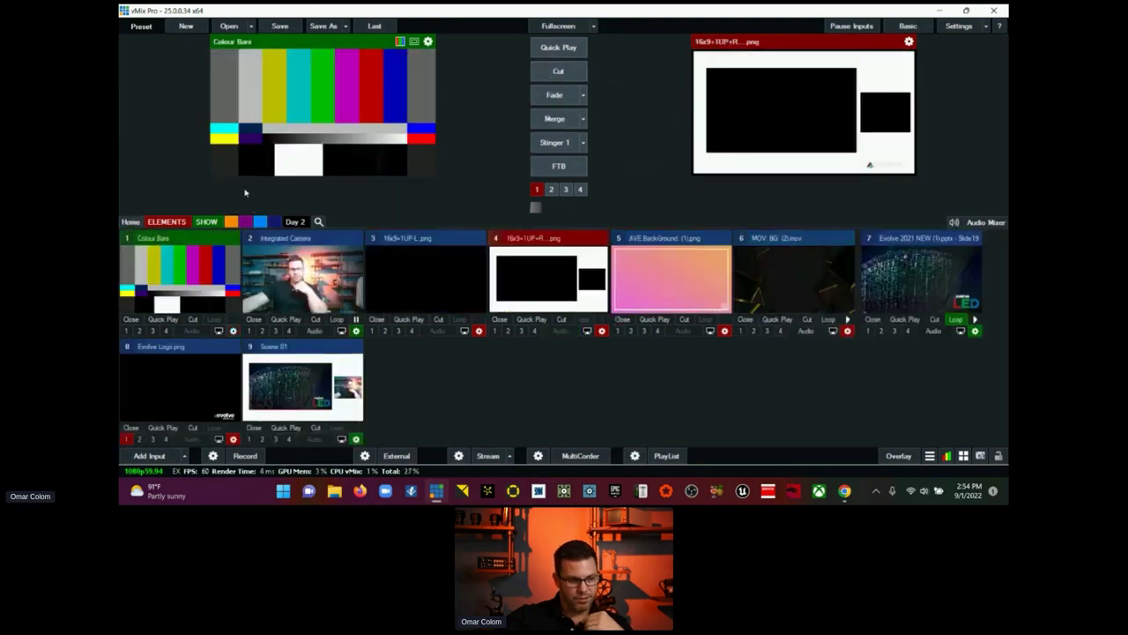
click(558, 70)
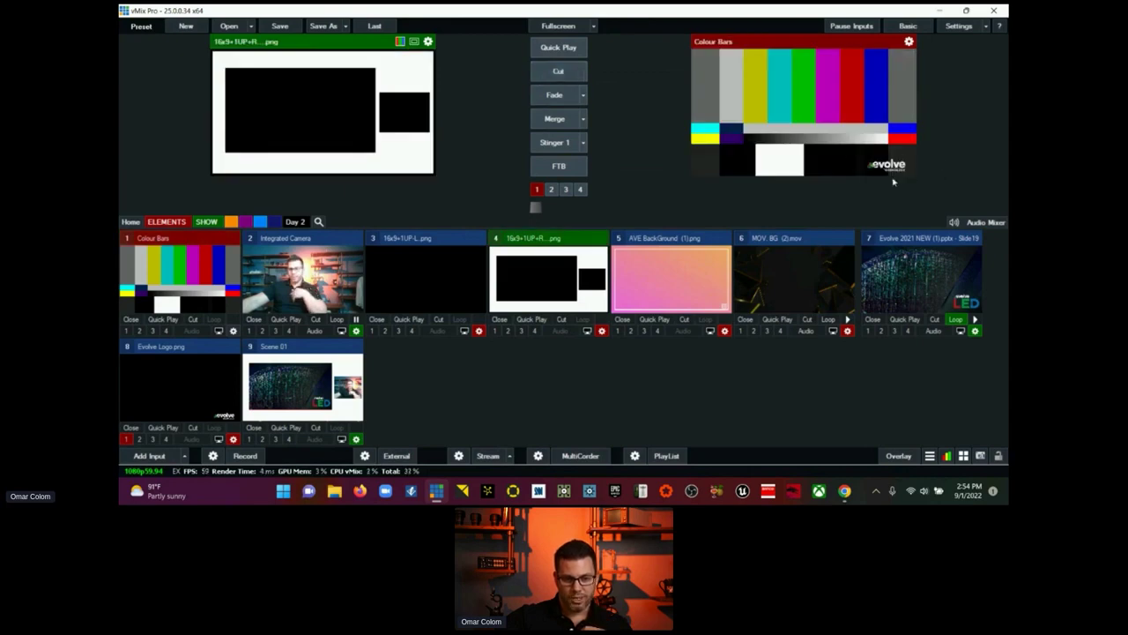
click(536, 188)
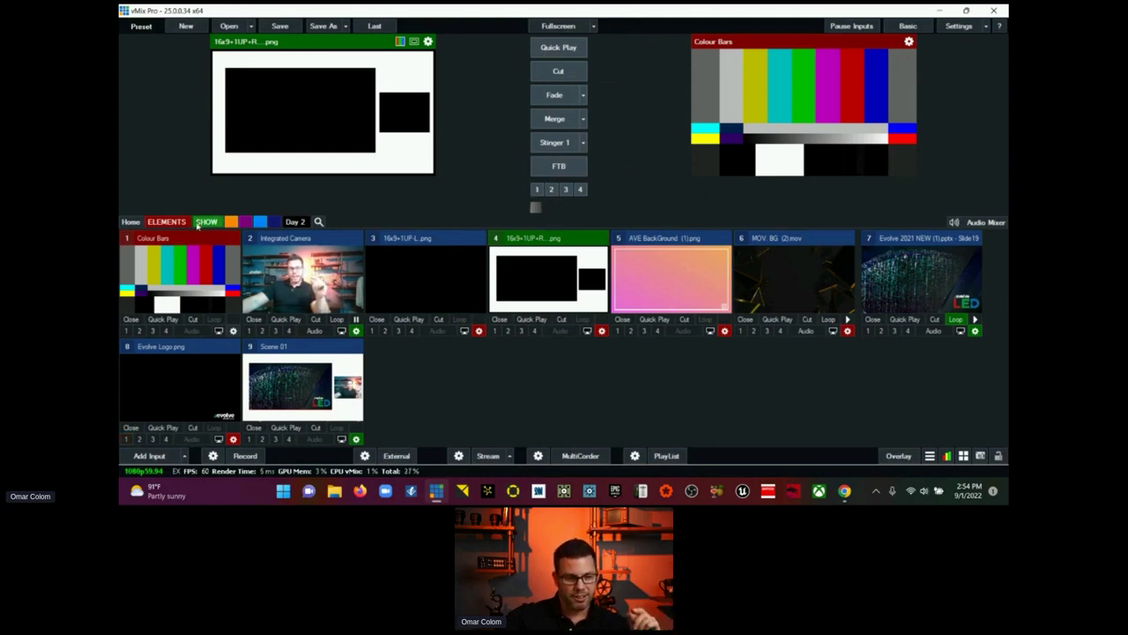
Step: Show the ELEMENTS inputs and the SHOW inputs, and put Scene 01 in preview
click(167, 222)
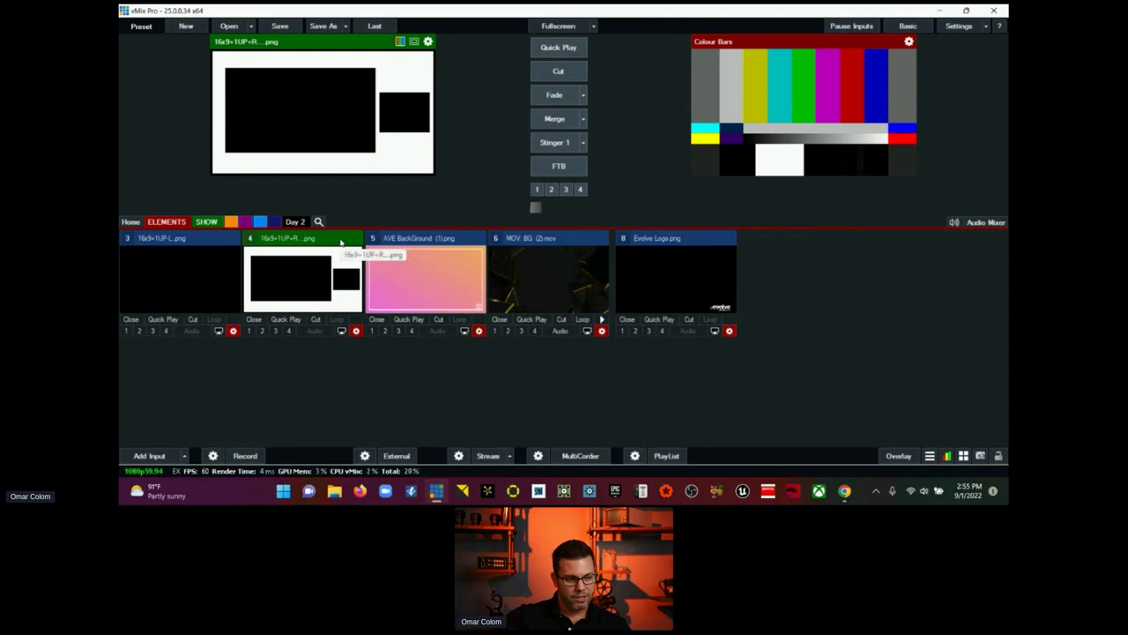
click(208, 221)
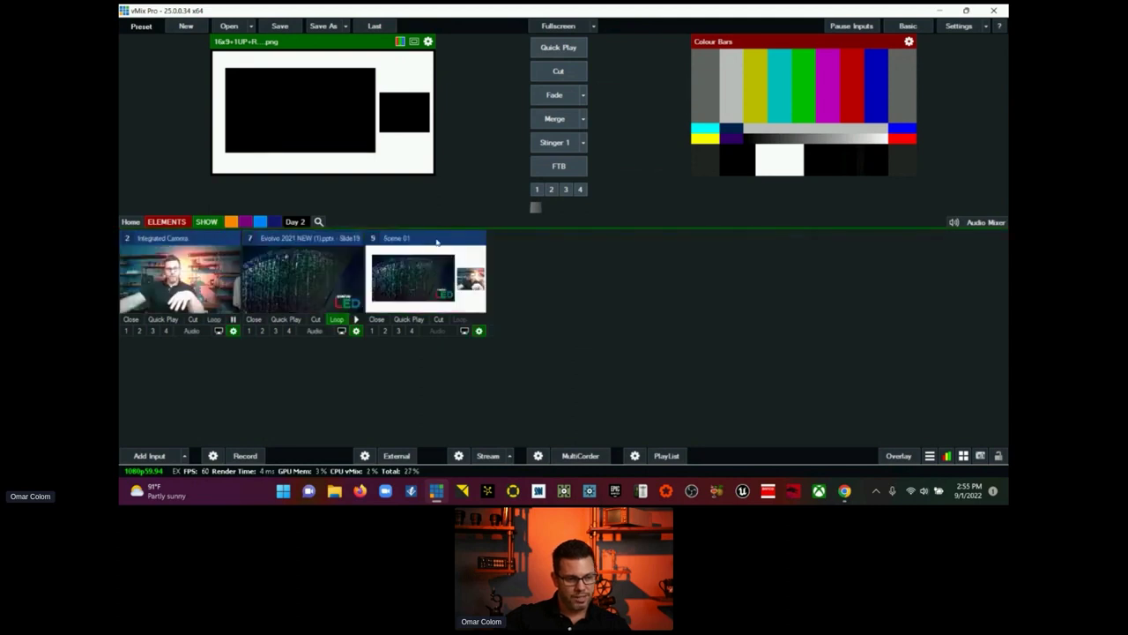
click(414, 277)
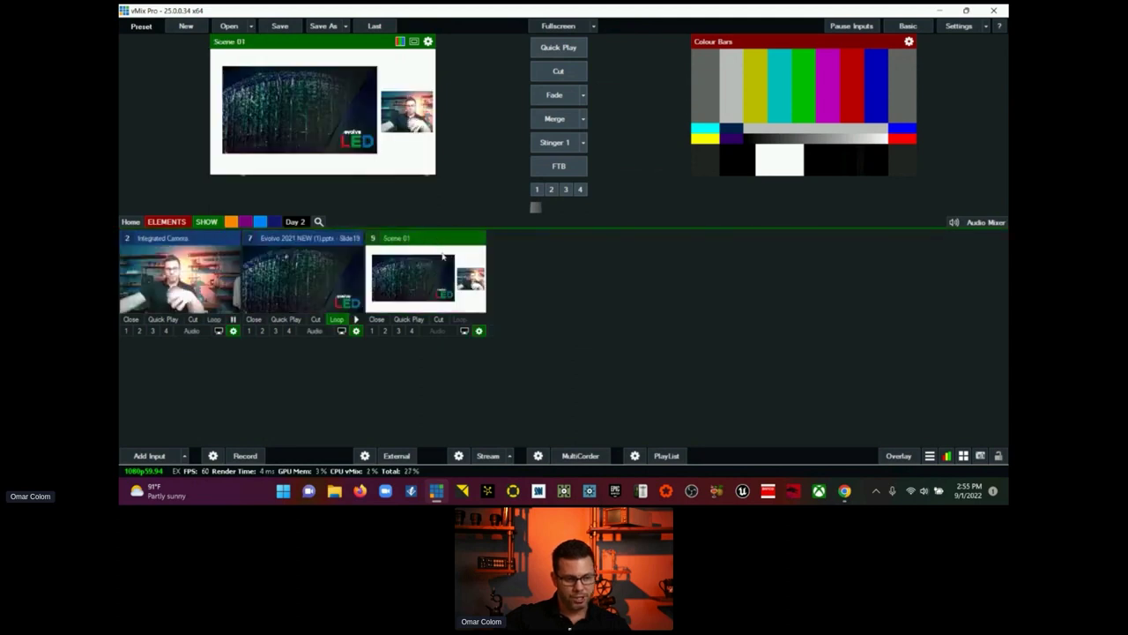
Step: Set the crop of Scene 01's layer 2 camera to X1 116 and X2 1384, and close the settings
click(478, 330)
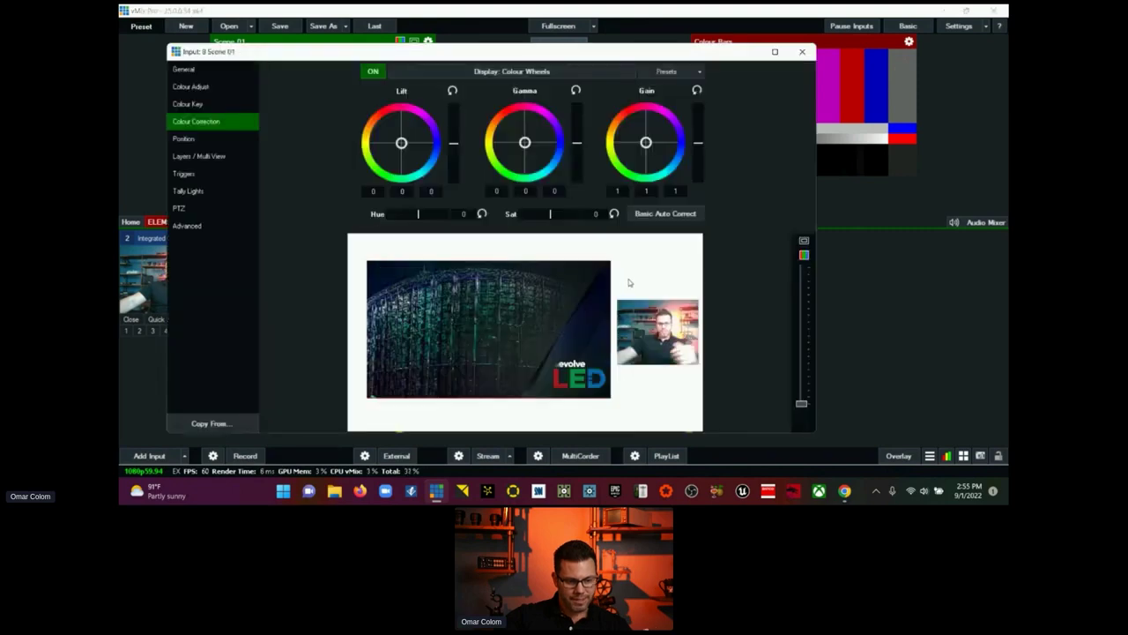
click(226, 156)
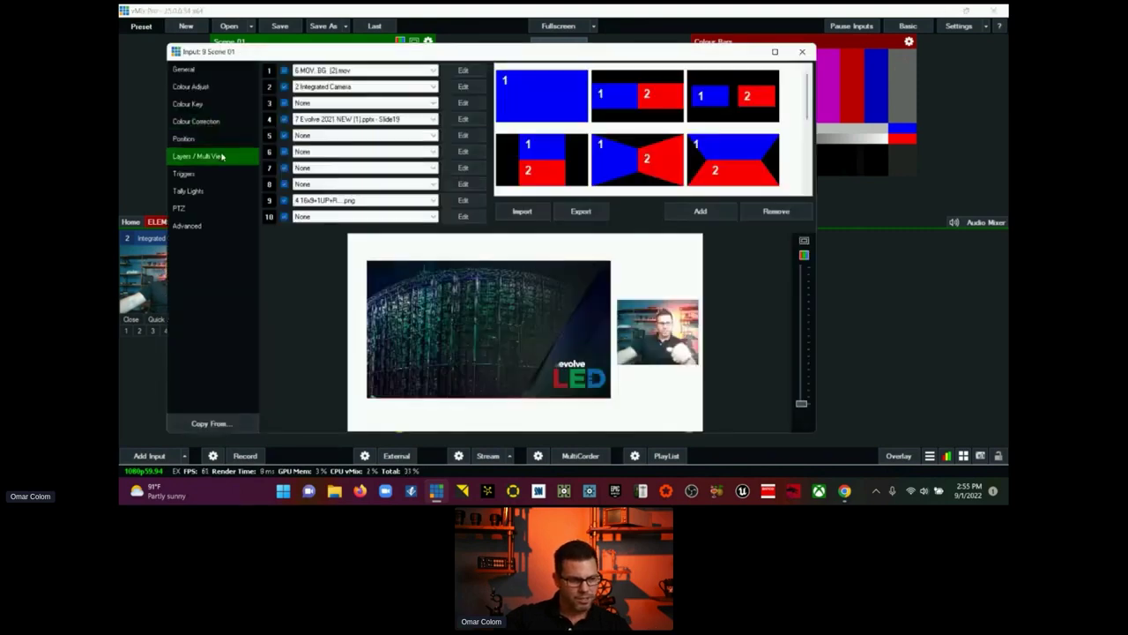
click(459, 87)
drag(639, 91, 644, 91)
drag(730, 139, 731, 138)
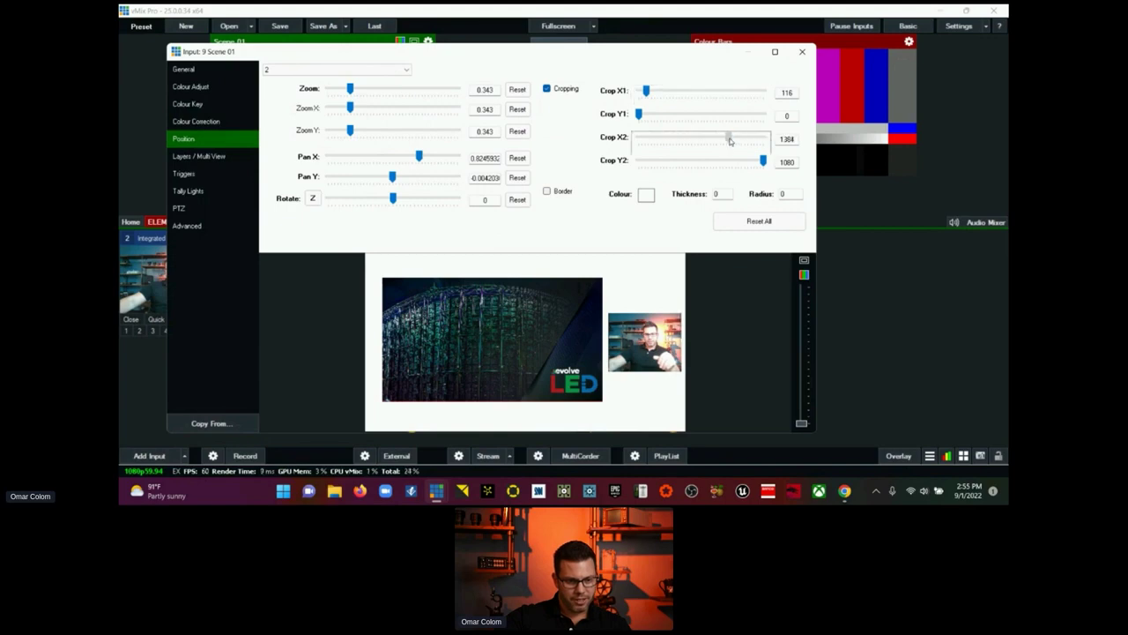
click(802, 52)
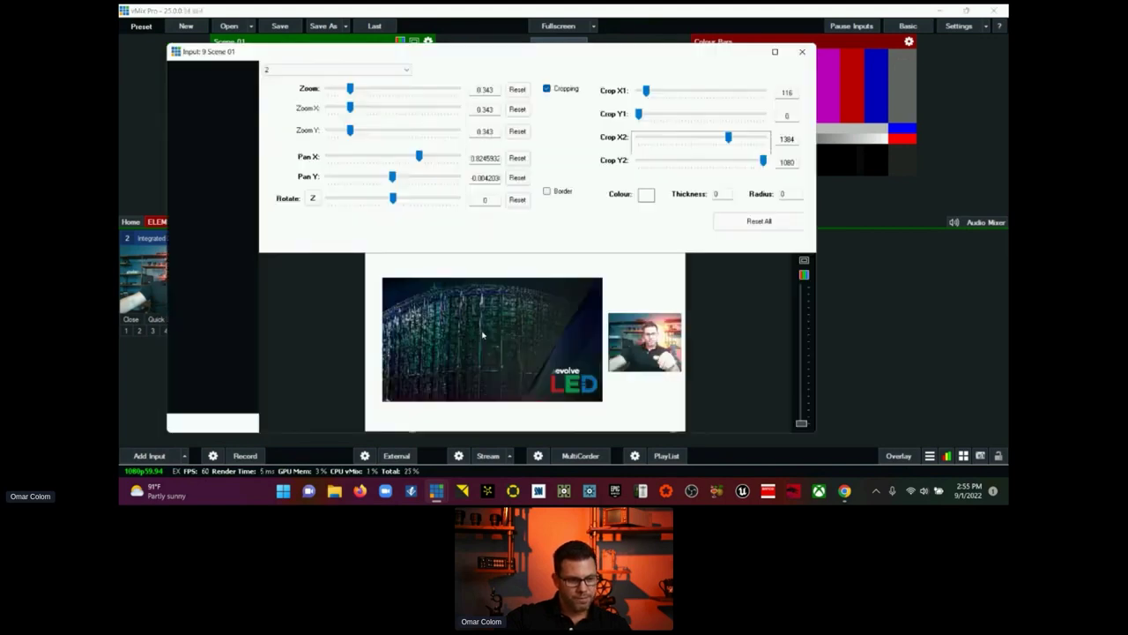
Step: Reopen Scene 01's layers, turn off the layer 9 template, and disable the red border on the layer 4 presentation slide
click(478, 332)
click(212, 156)
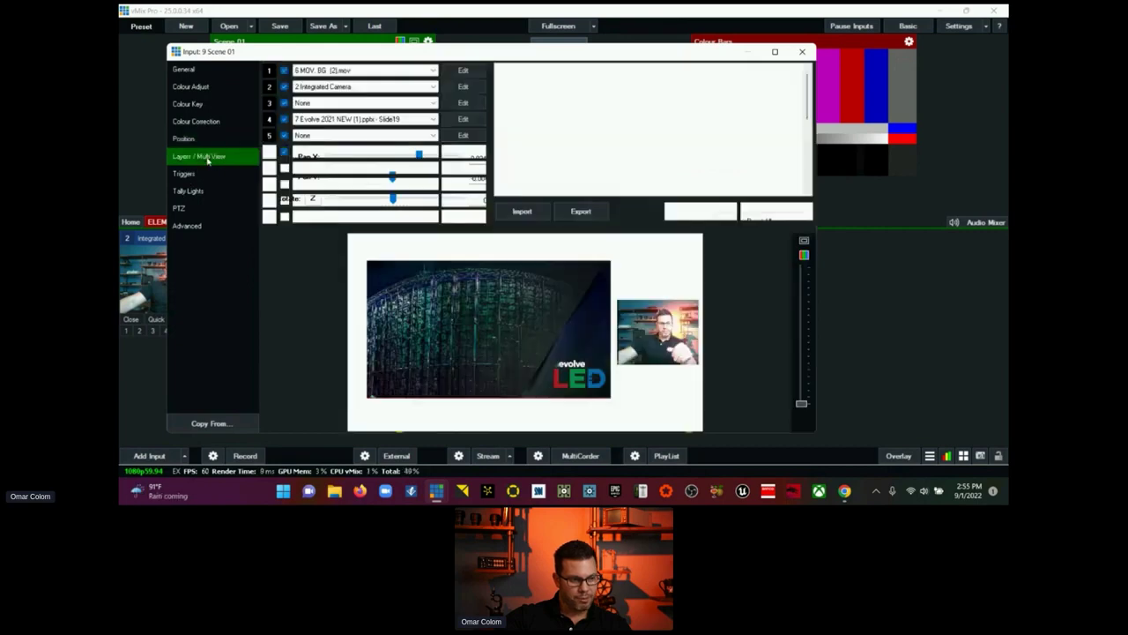
click(284, 201)
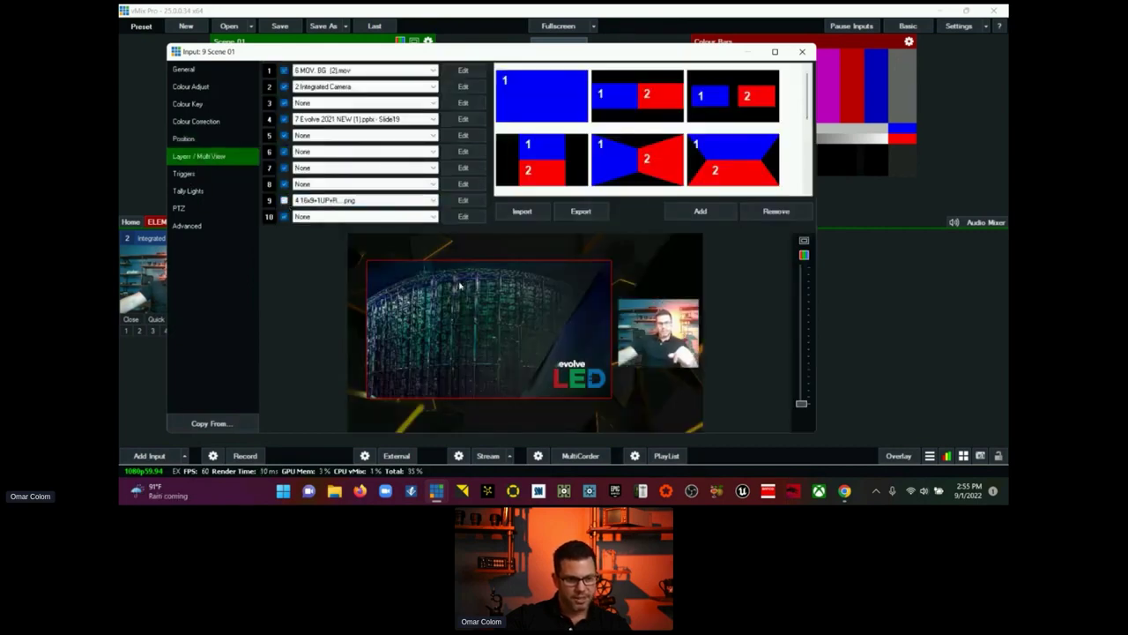
click(463, 119)
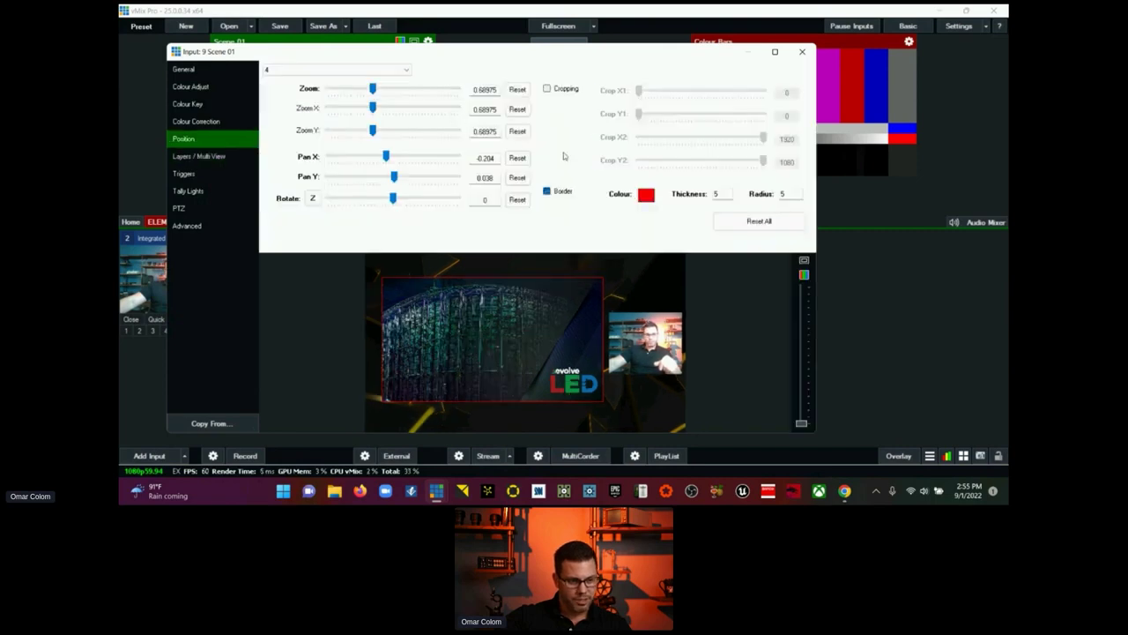
click(548, 192)
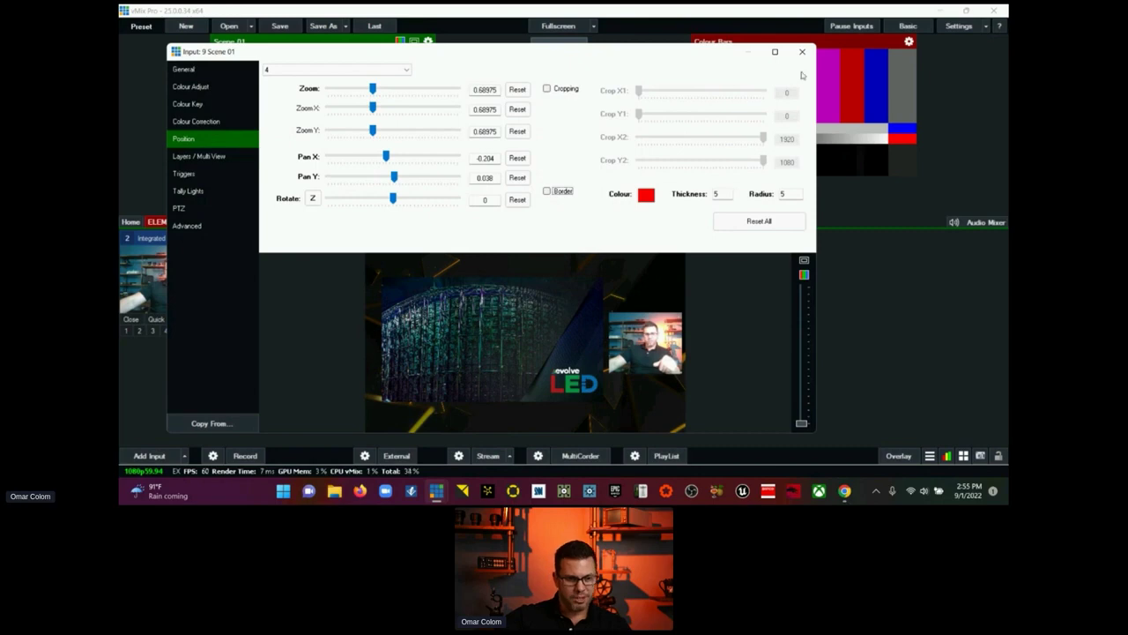
Step: Assign Evolve Logo.png to layer 10 of Scene 01 and close the settings
click(201, 174)
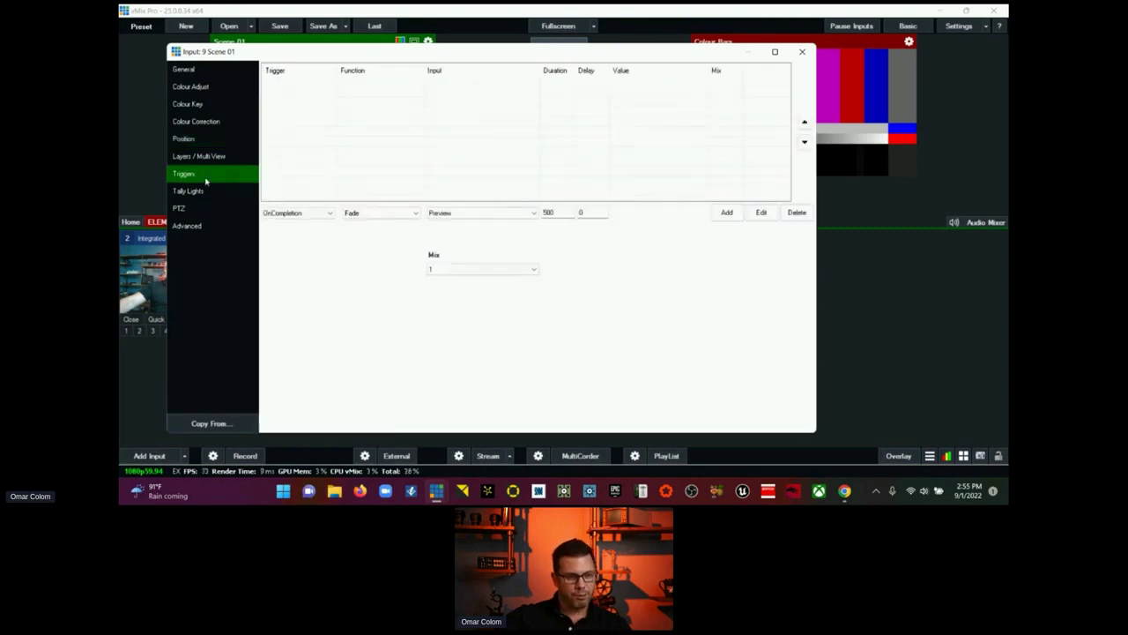
click(200, 156)
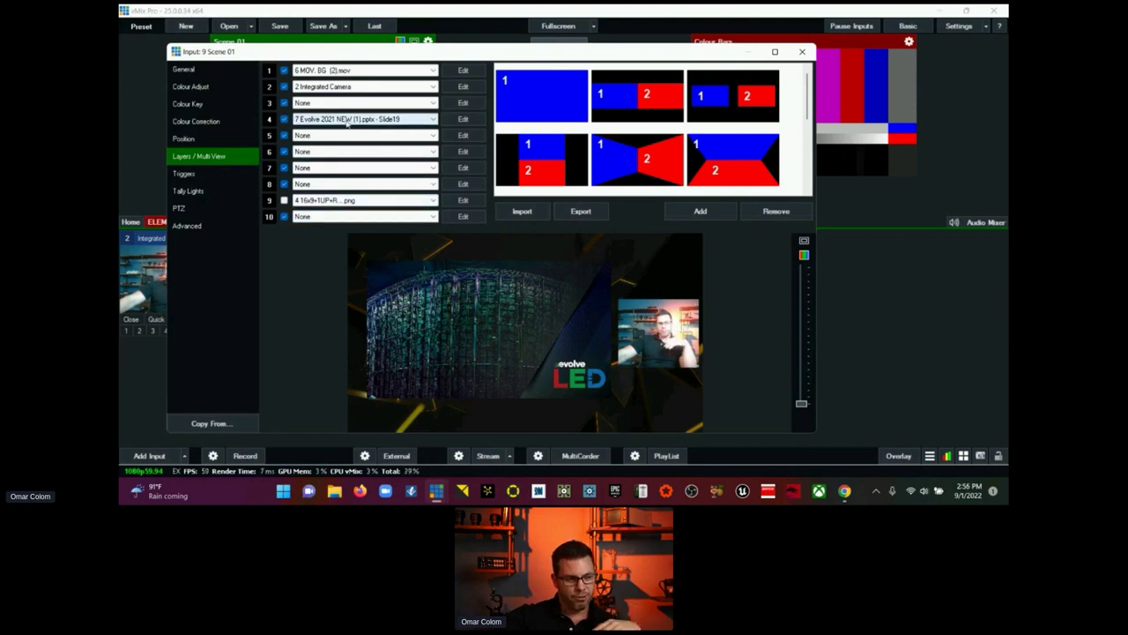
click(370, 216)
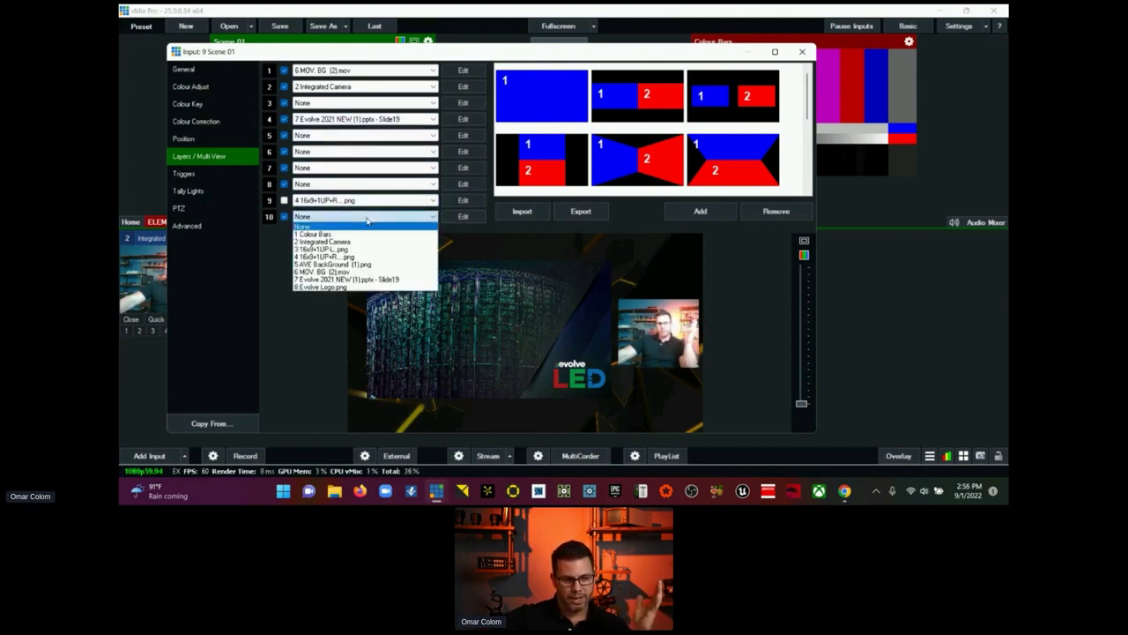
click(361, 287)
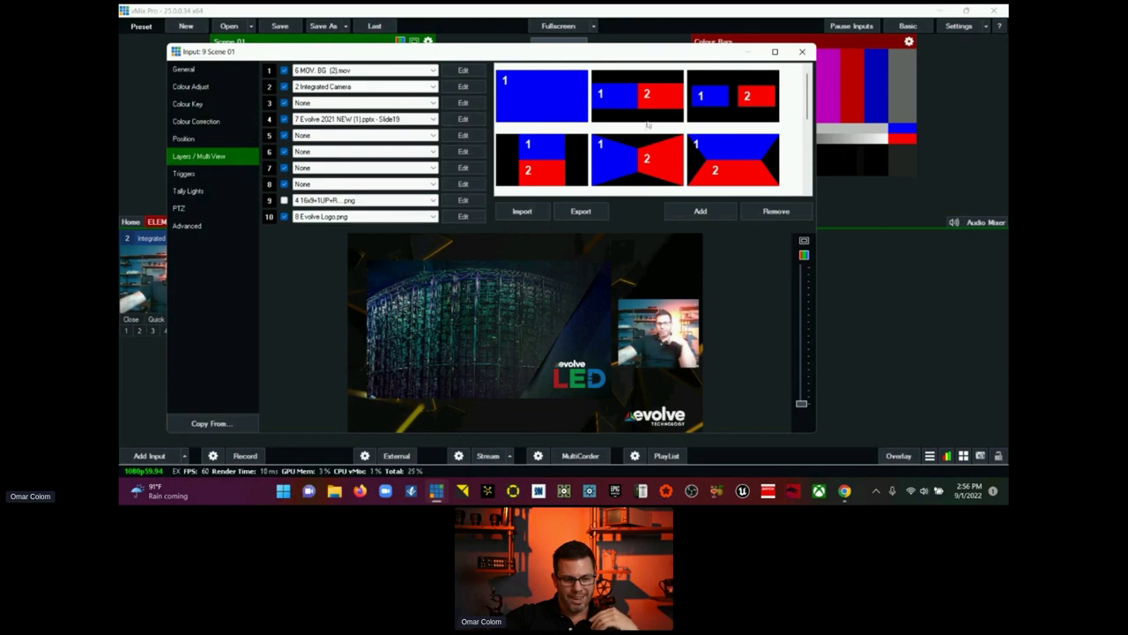
click(801, 52)
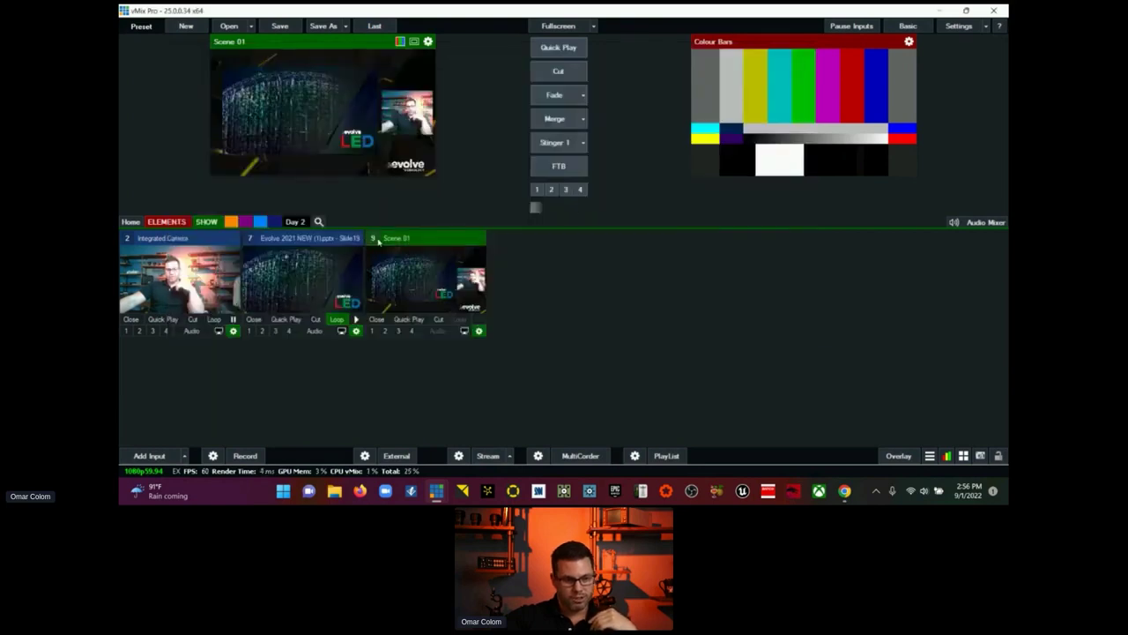
Step: Cut Scene 01 to the program, fade to Integrated Camera, and cut back to Scene 01
click(558, 71)
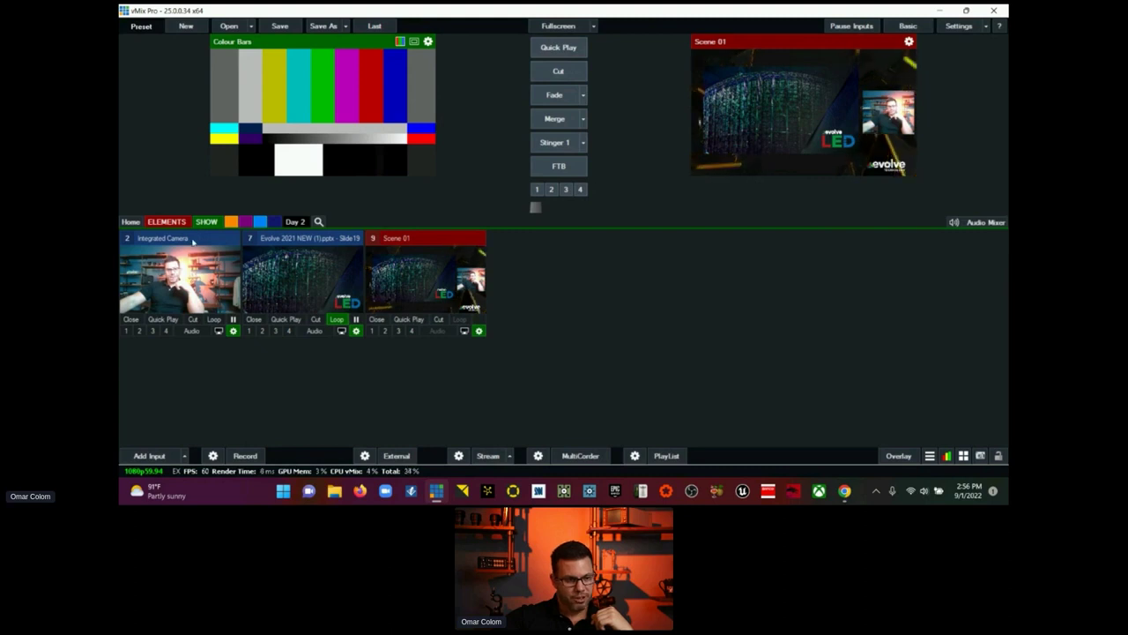
key(2)
click(557, 101)
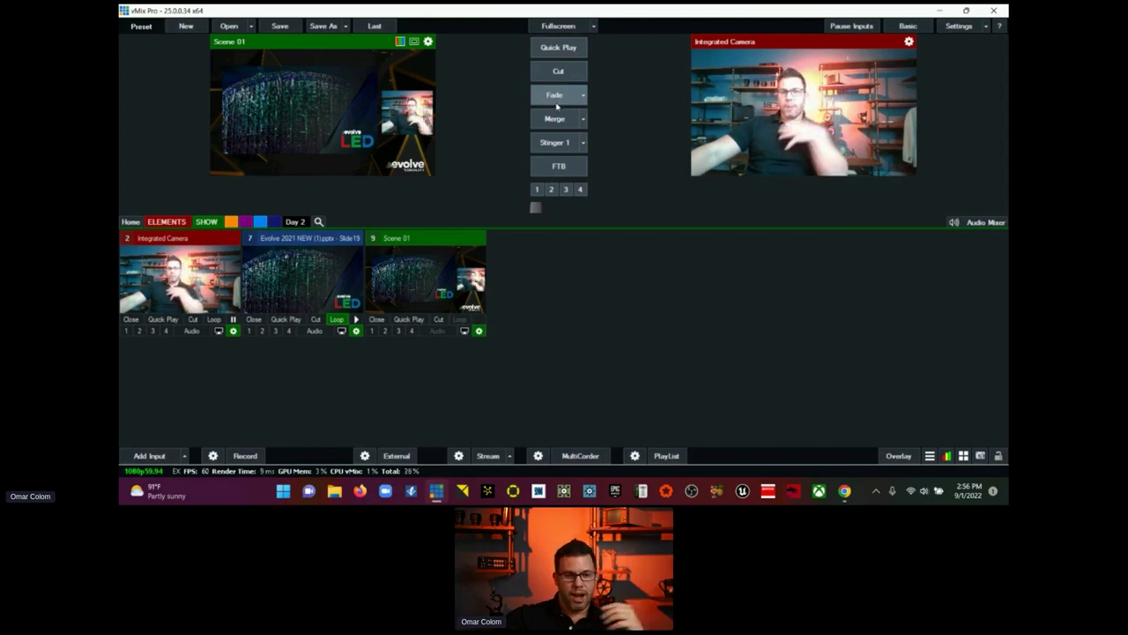
click(556, 79)
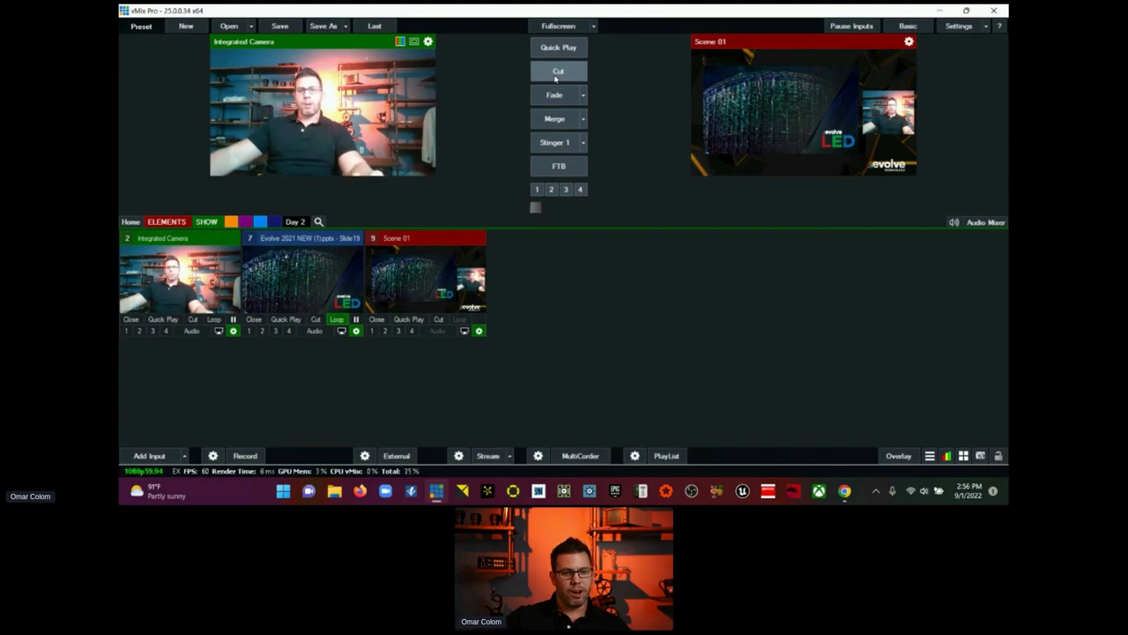
Step: Turn off the layer 10 logo in Scene 01 and put Evolve Logo.png from ELEMENTS on the output as overlay 1
click(479, 331)
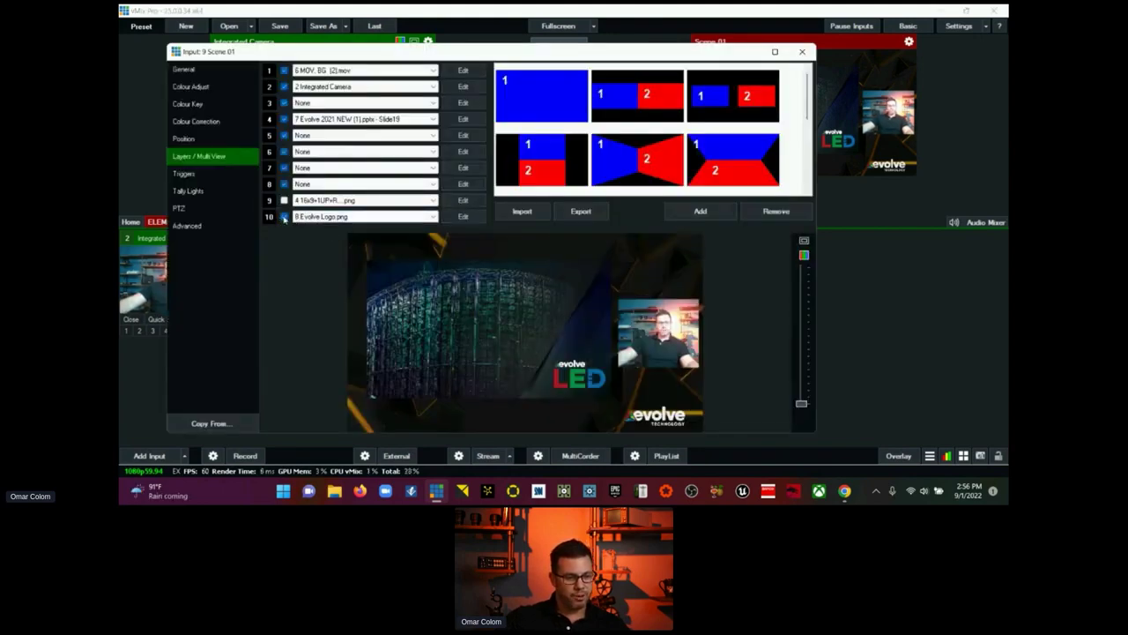
click(802, 51)
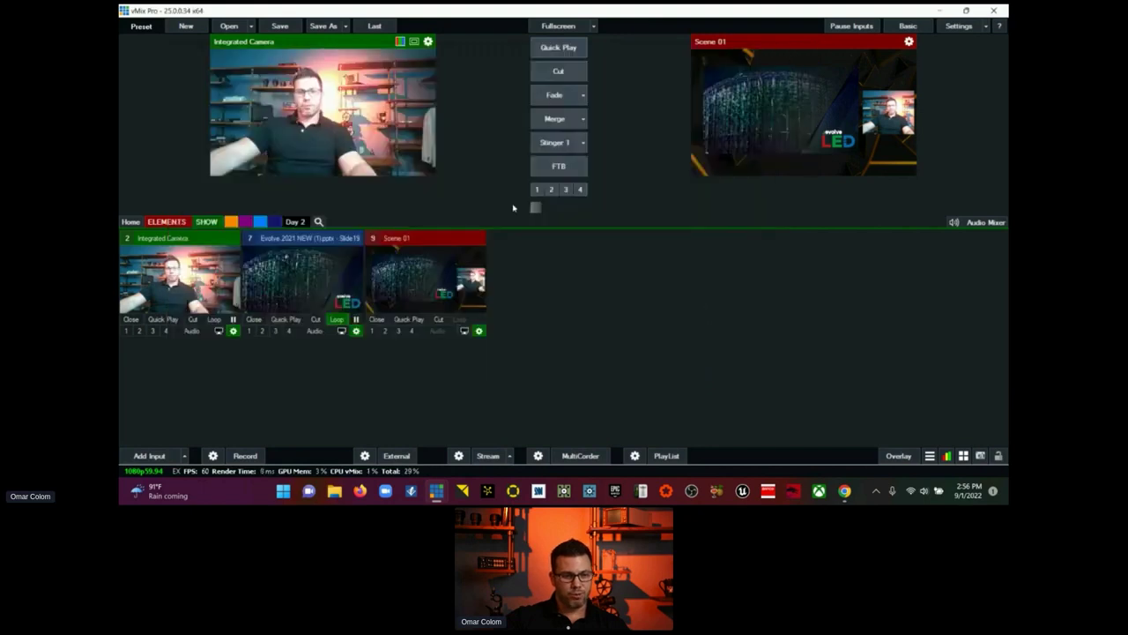
click(128, 221)
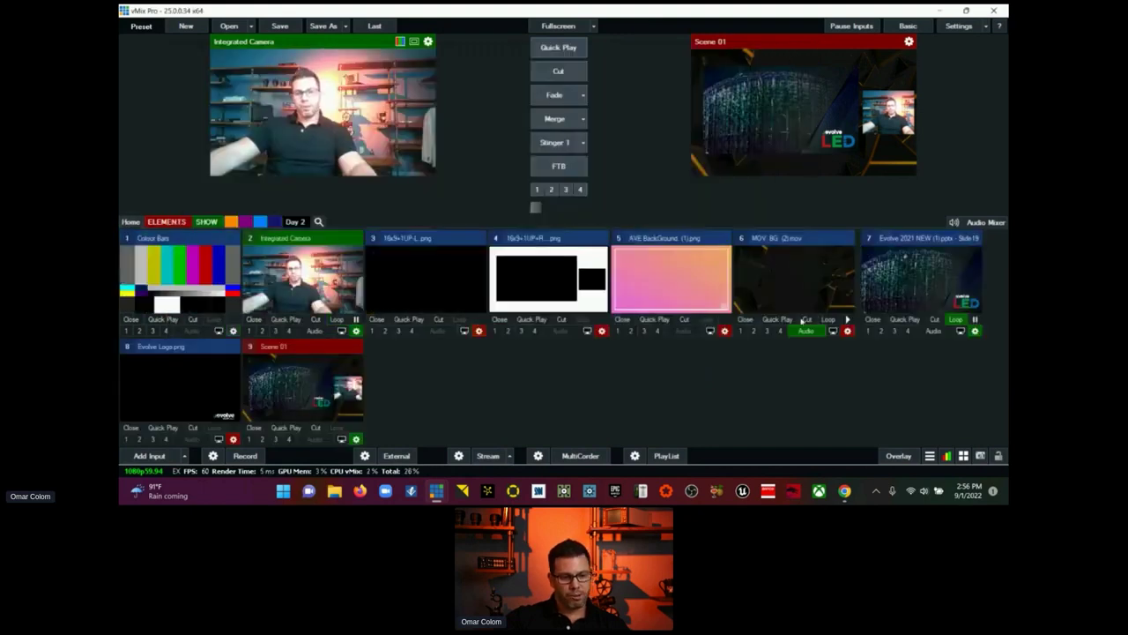
click(172, 221)
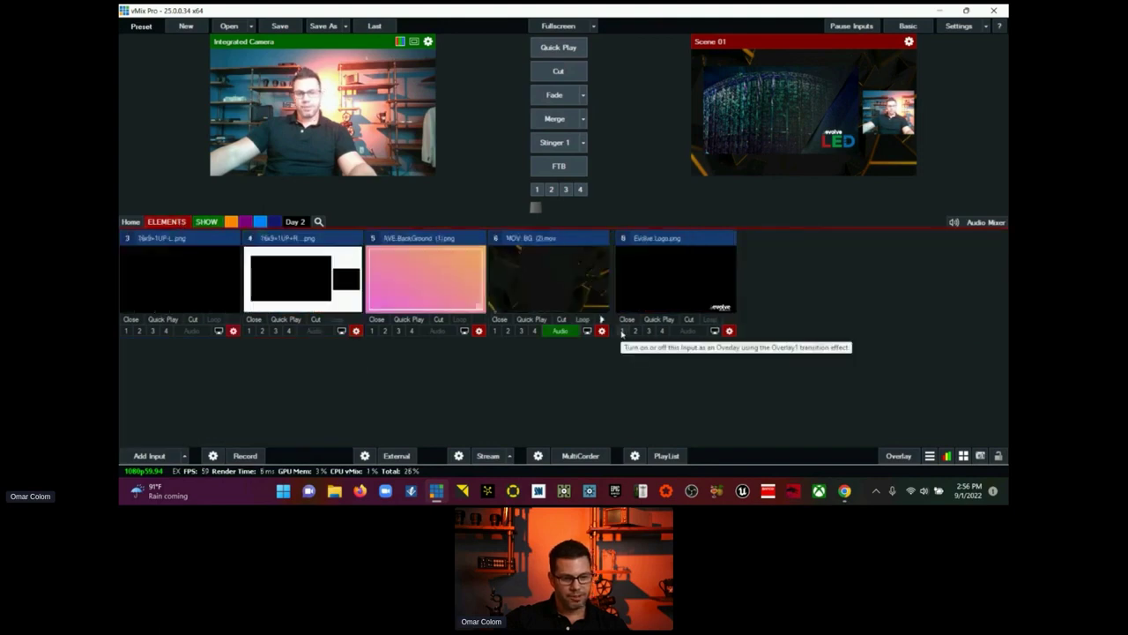
click(622, 330)
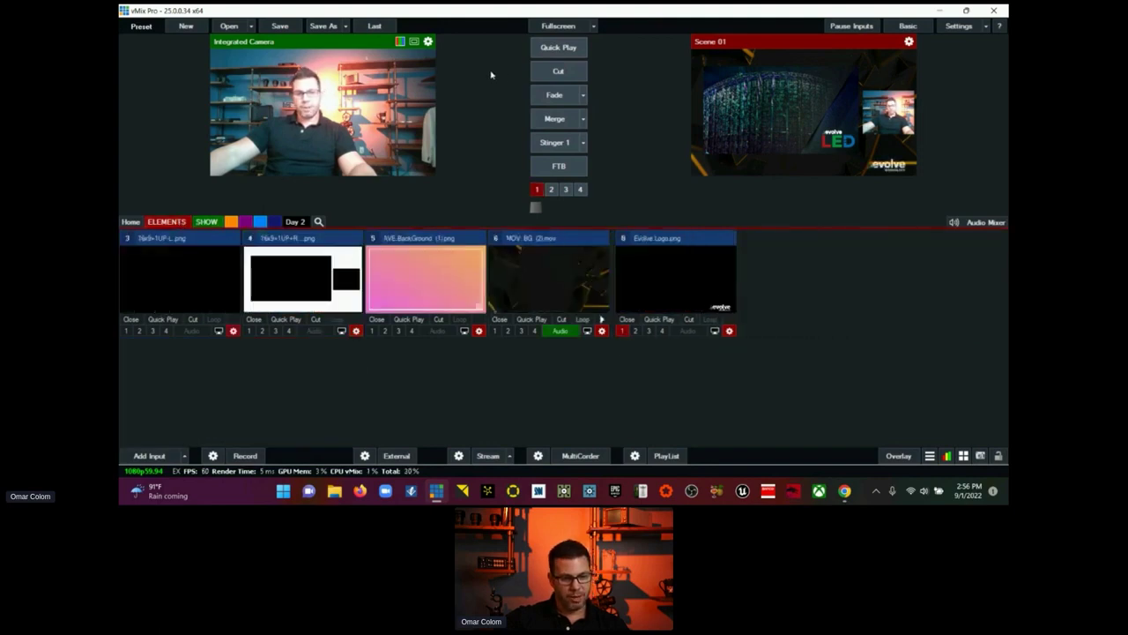
Step: Cut Integrated Camera, AVE BackGround, MOV BG and the 16x9+1UP+R template to the program in turn under the logo, and remove overlay 1
click(558, 71)
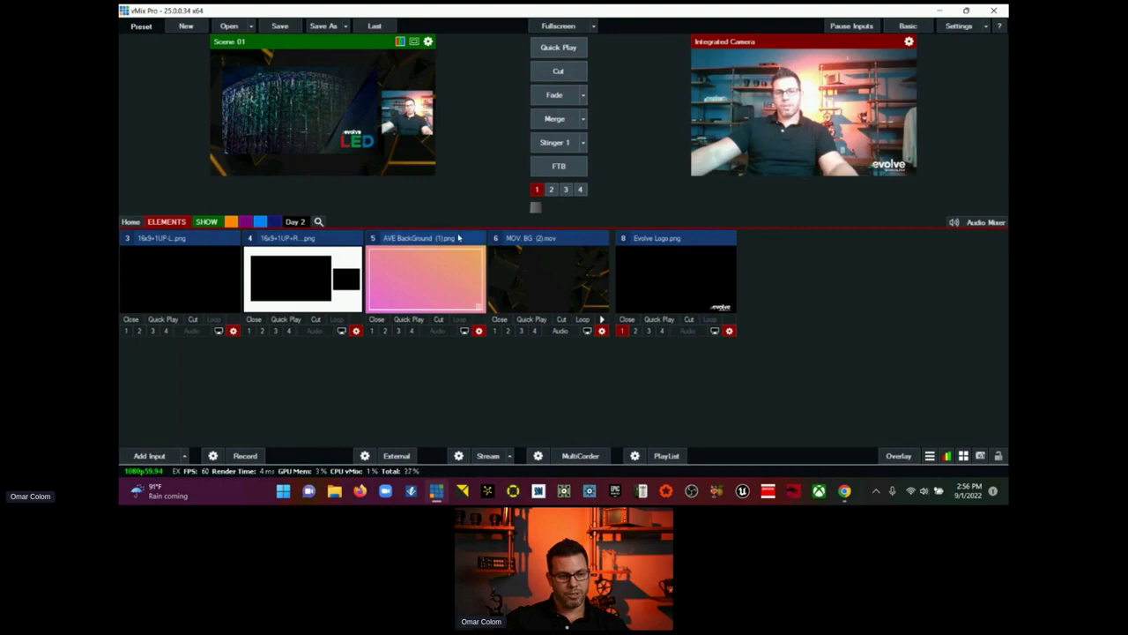
click(459, 238)
click(557, 72)
click(544, 238)
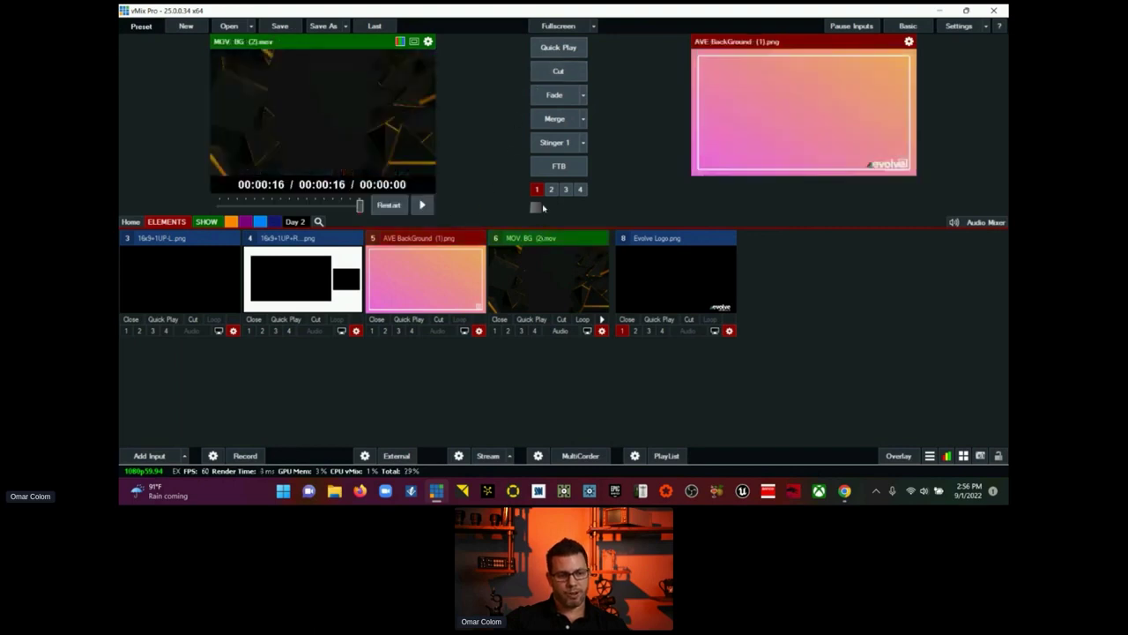
click(547, 71)
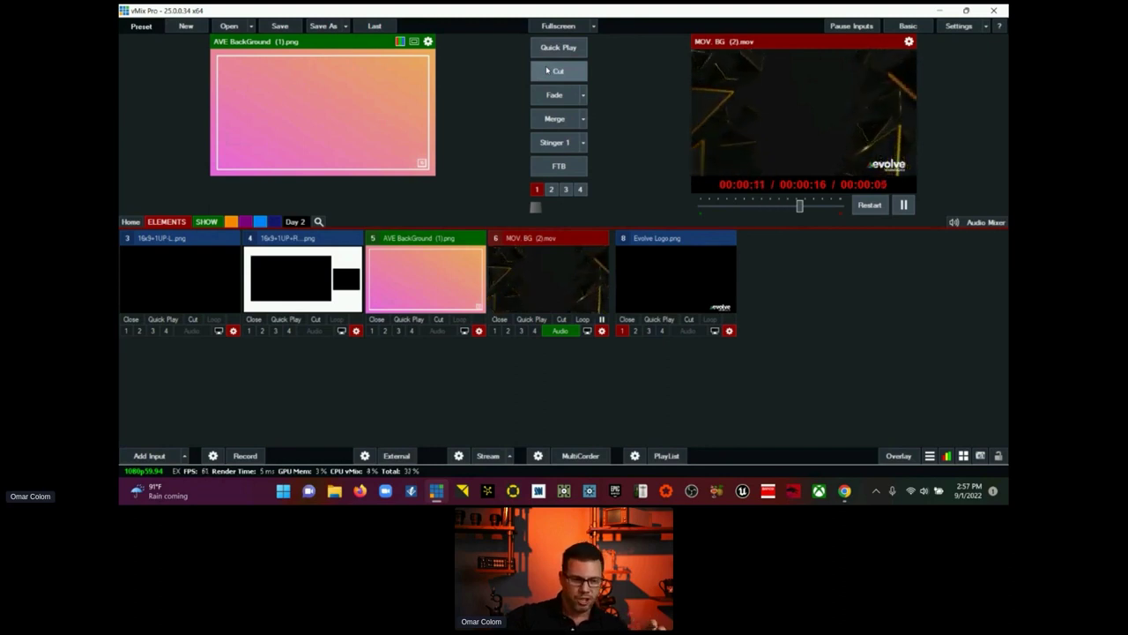
key(4)
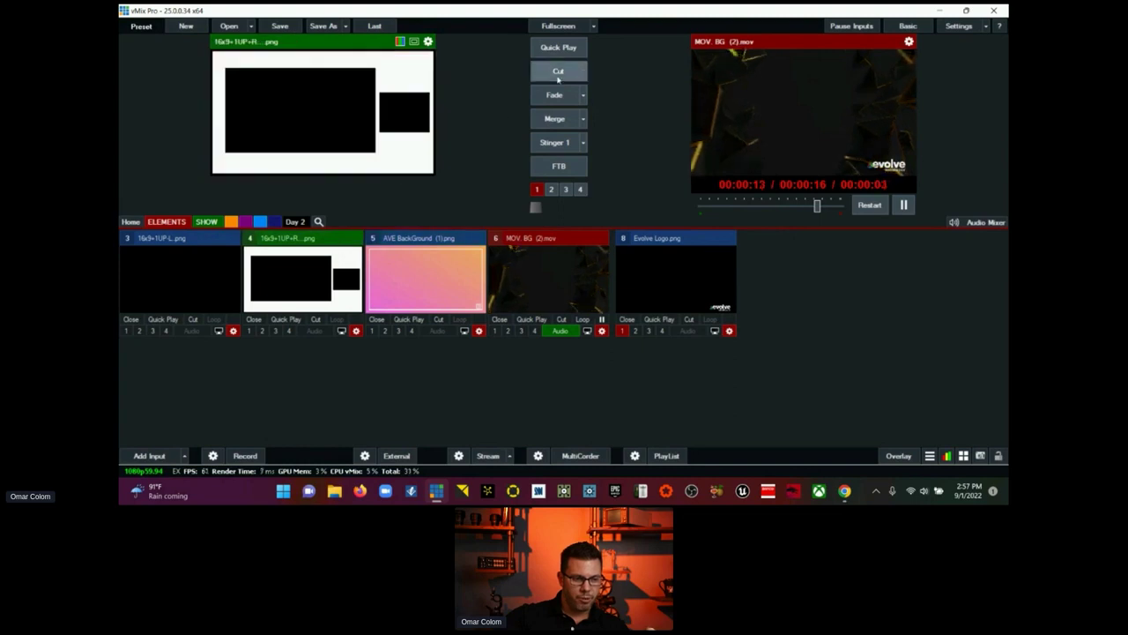
click(558, 70)
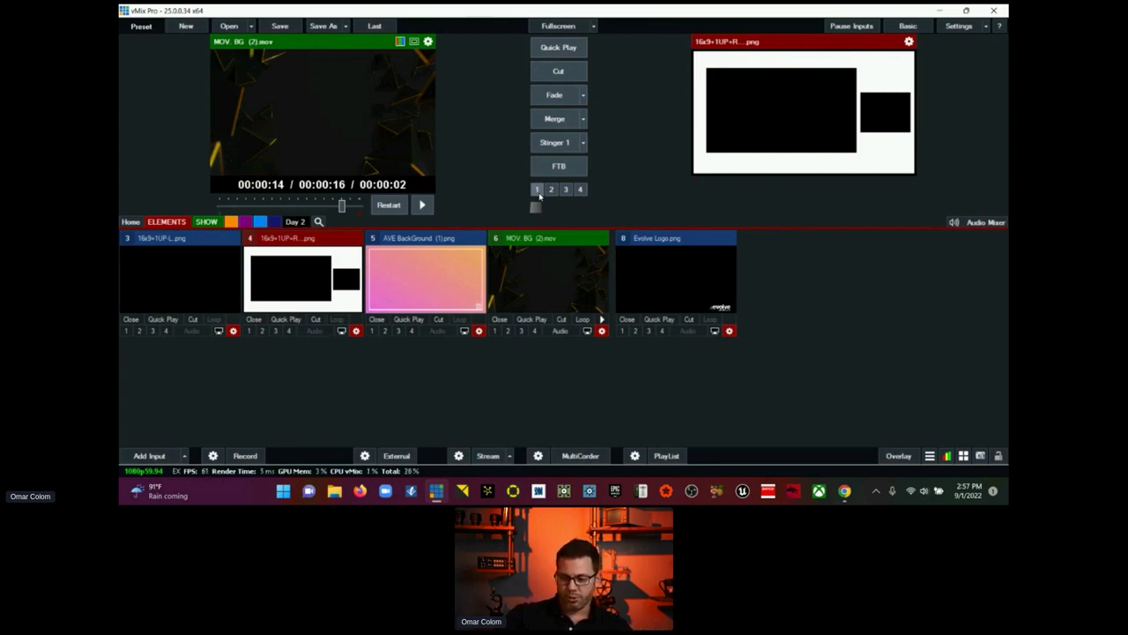
Step: Reset the main zoom, Pan X and Pan Y of Evolve Logo.png to their defaults and close its settings
drag(654, 229, 712, 333)
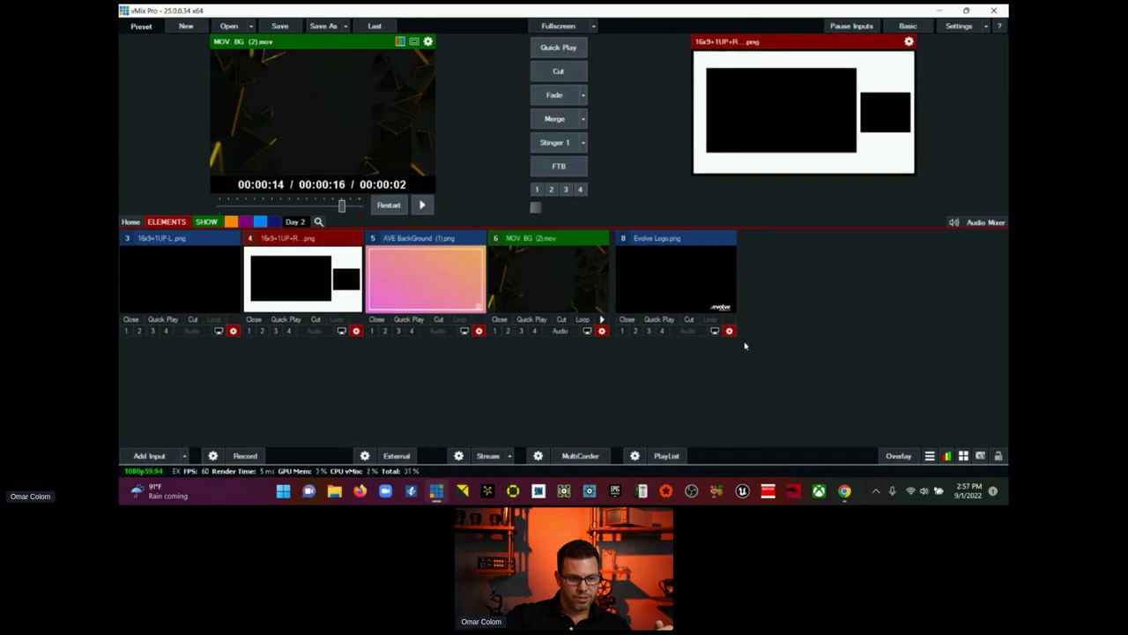
click(730, 332)
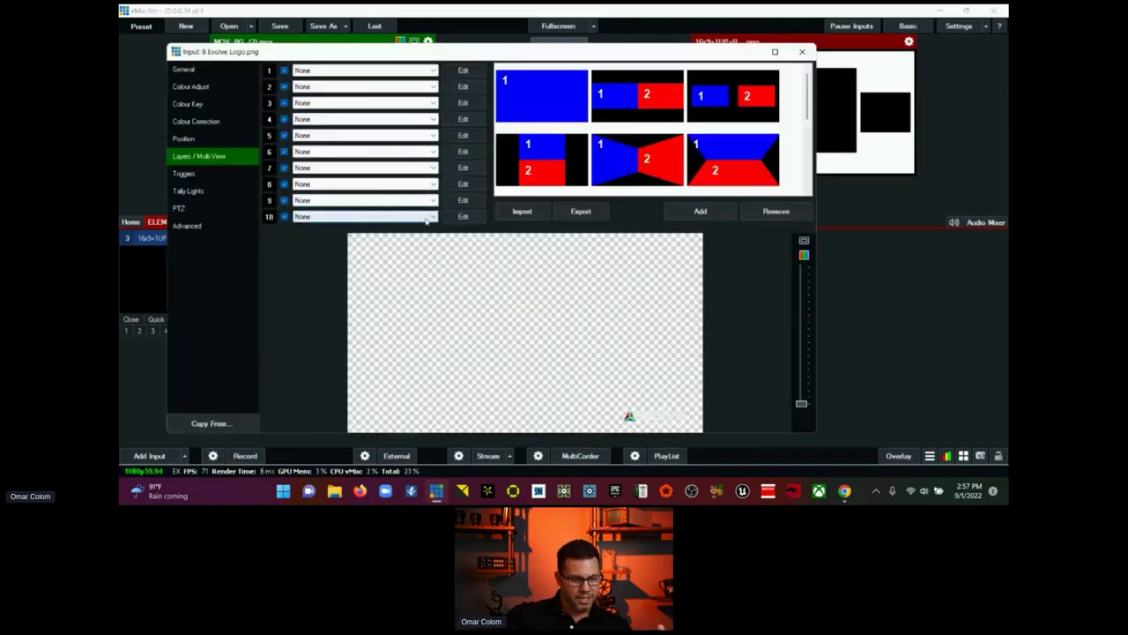
click(213, 139)
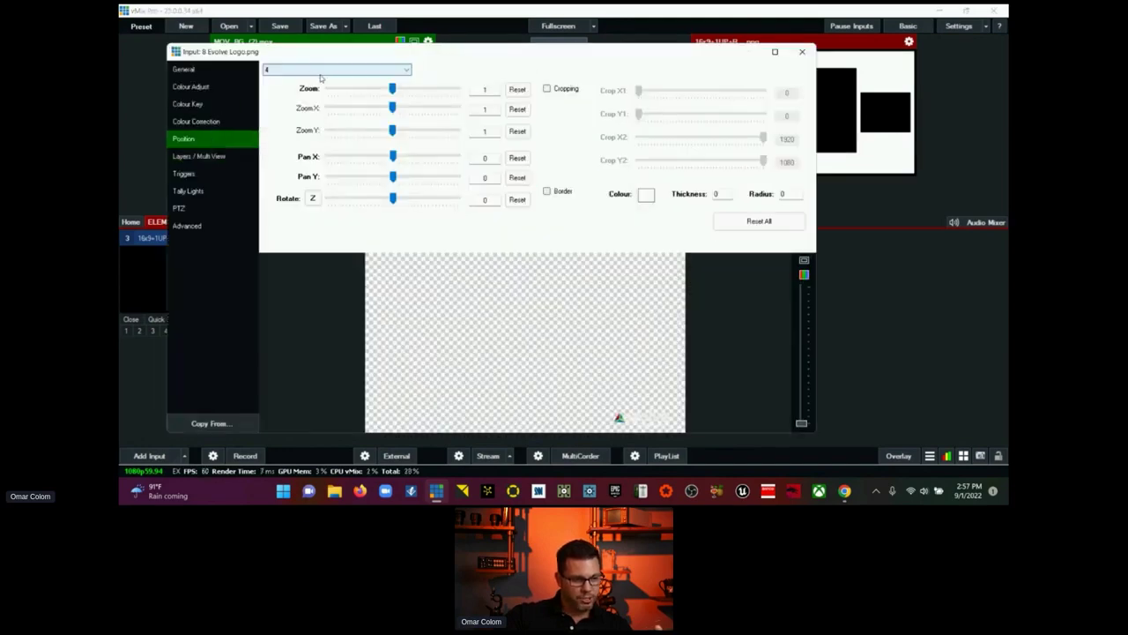
click(333, 69)
click(464, 90)
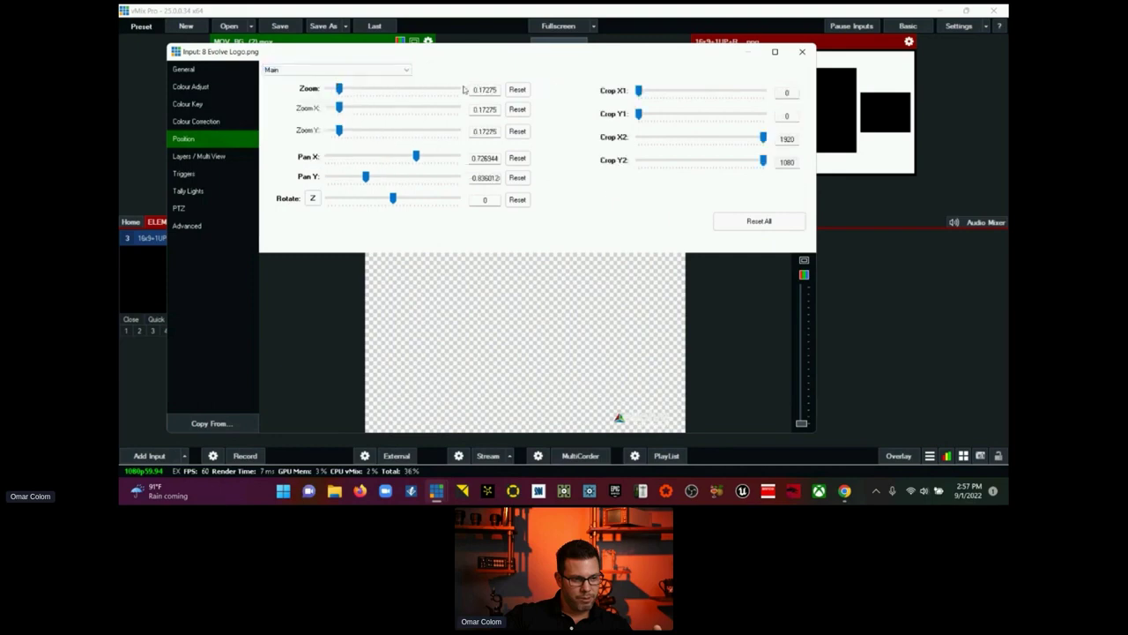
click(518, 89)
click(518, 158)
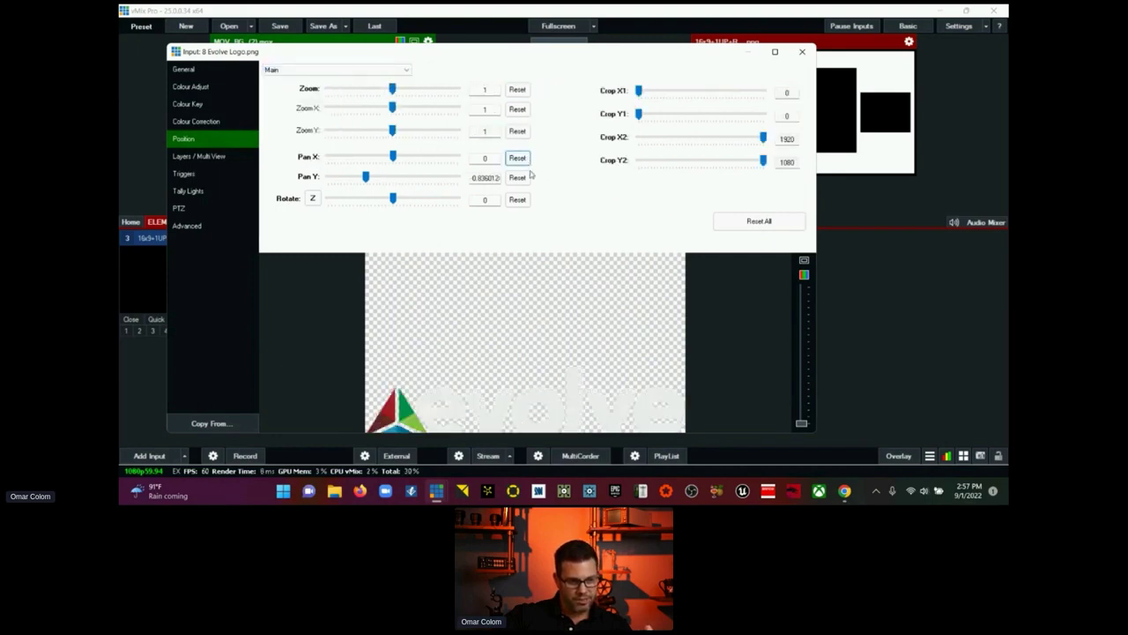
click(518, 177)
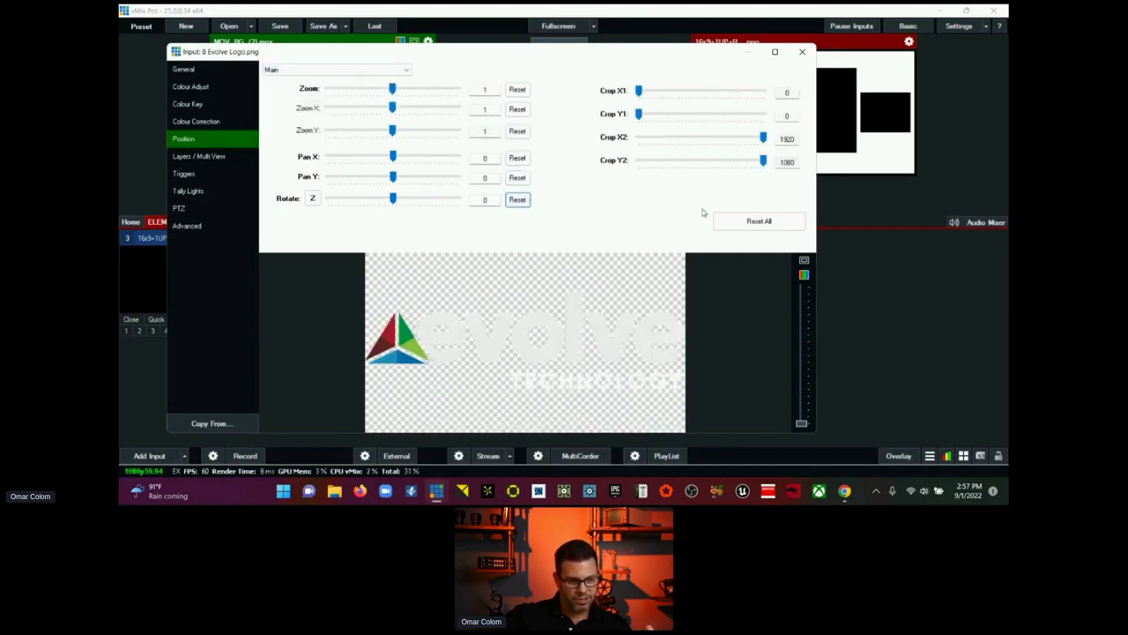
click(803, 51)
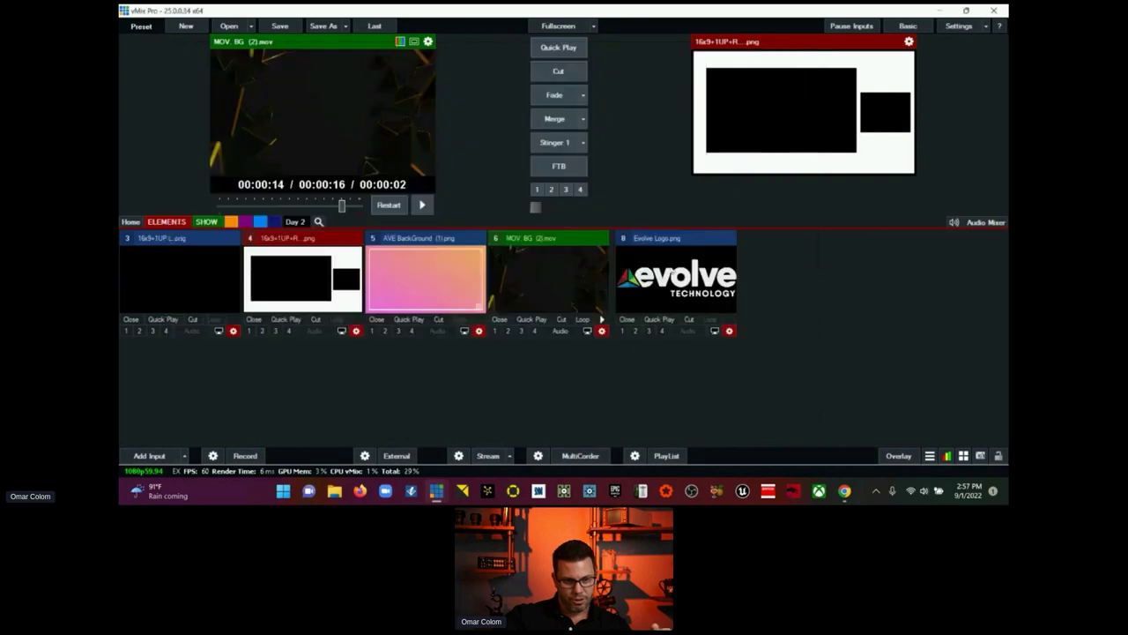
Step: Create a virtual input from the full-size Evolve Logo.png and close the settings
click(729, 331)
click(182, 70)
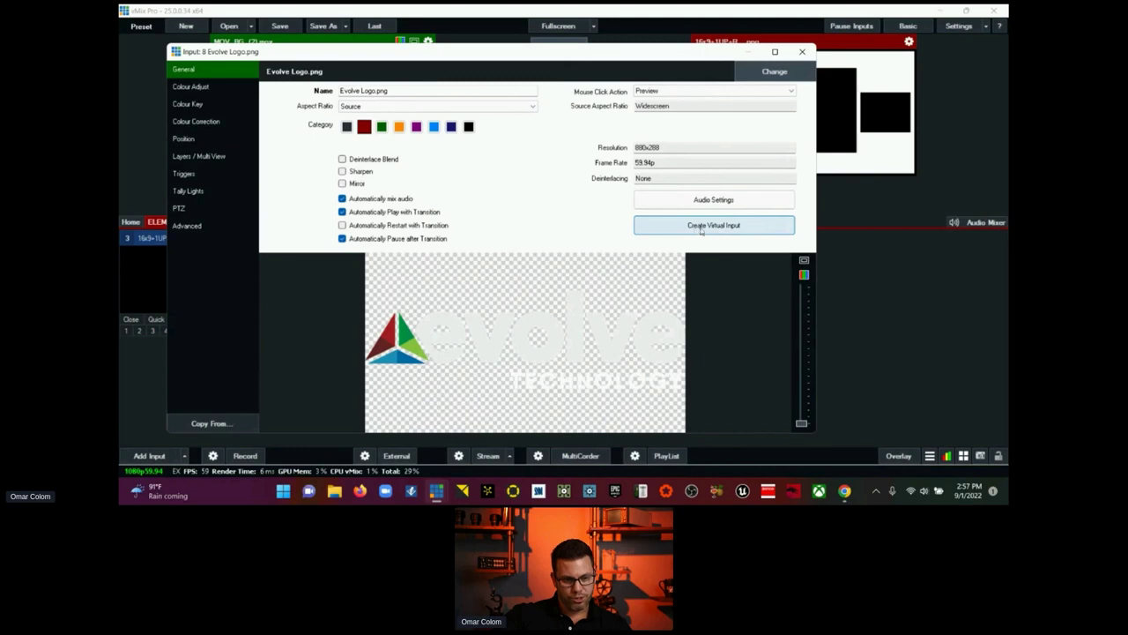
click(701, 225)
click(802, 51)
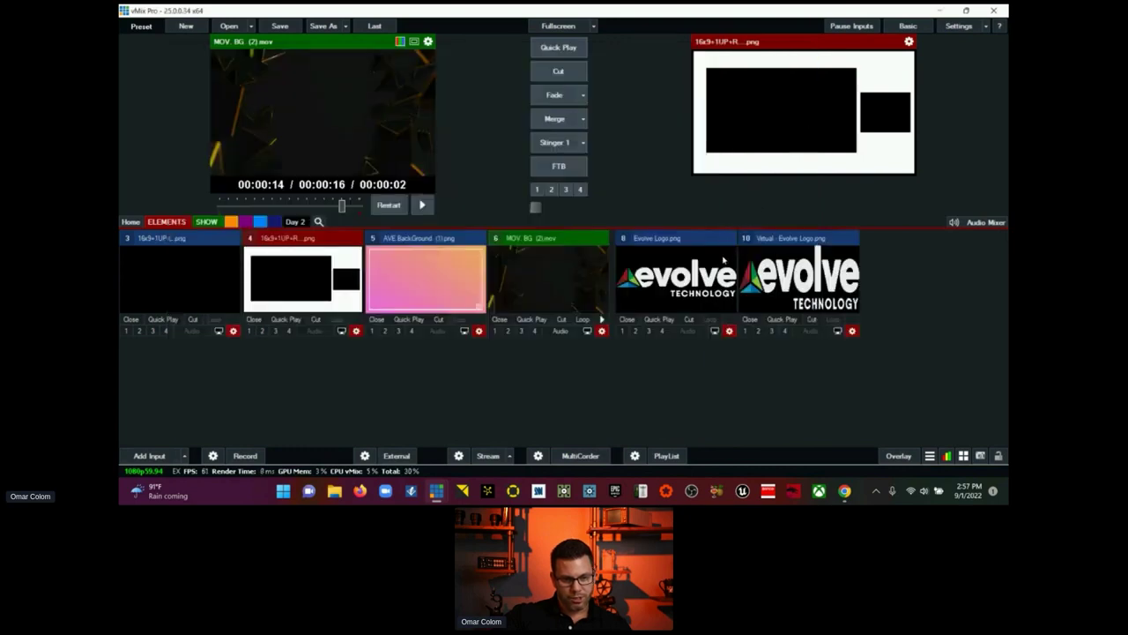
Step: Scale the virtual Evolve logo to a zoom of 0.14575 near the frame's lower-right corner, and remove that virtual input
click(852, 331)
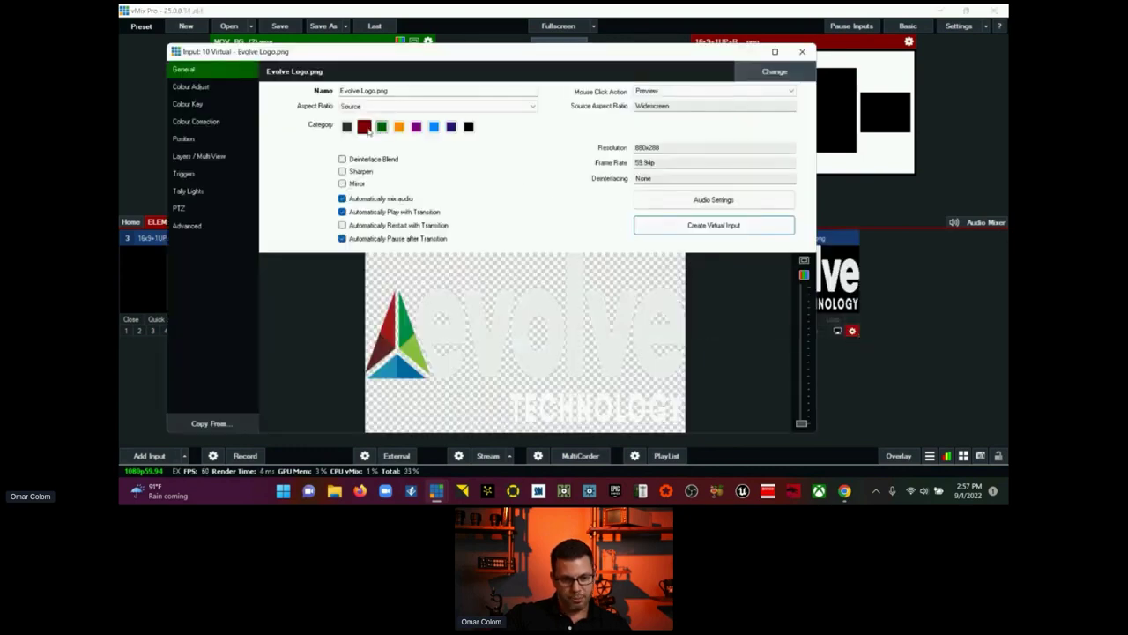
click(196, 139)
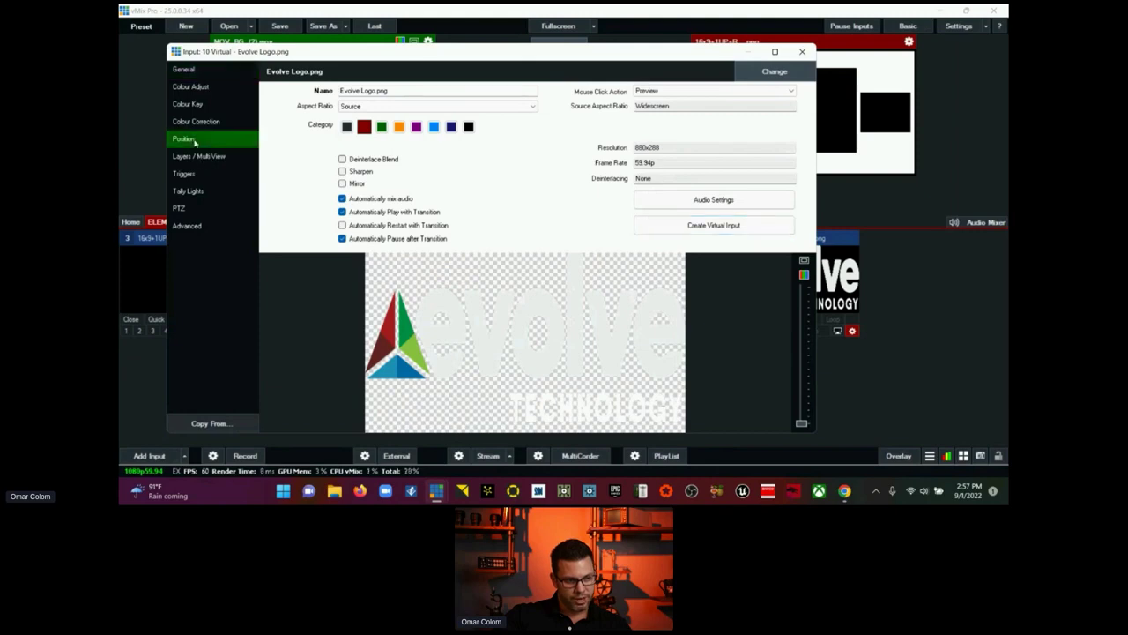
drag(393, 89, 338, 114)
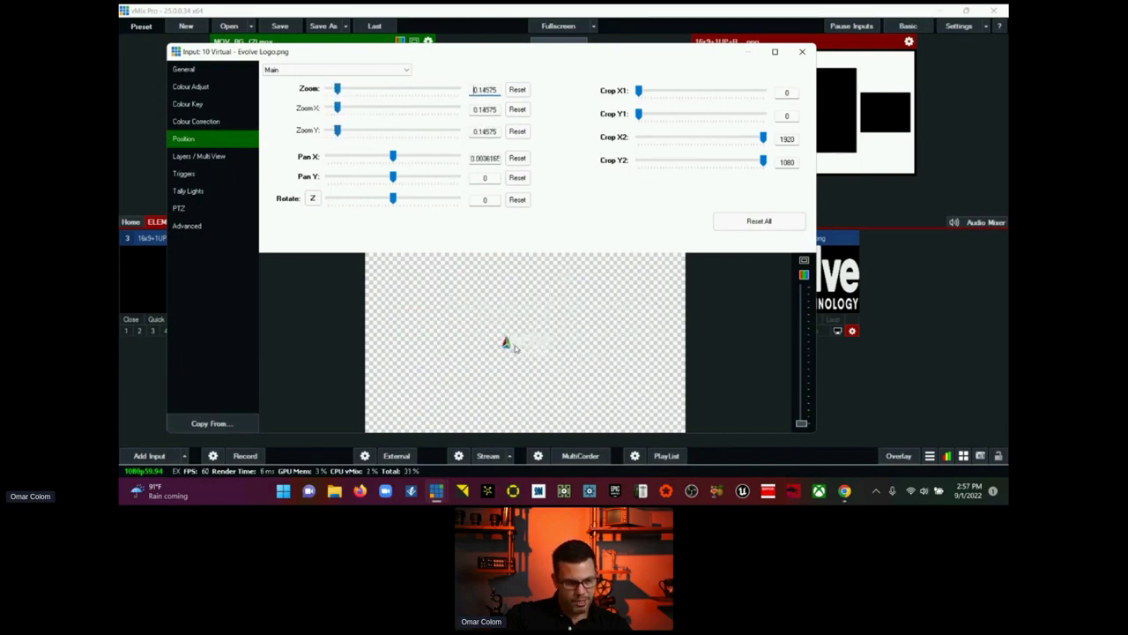
drag(515, 347, 631, 417)
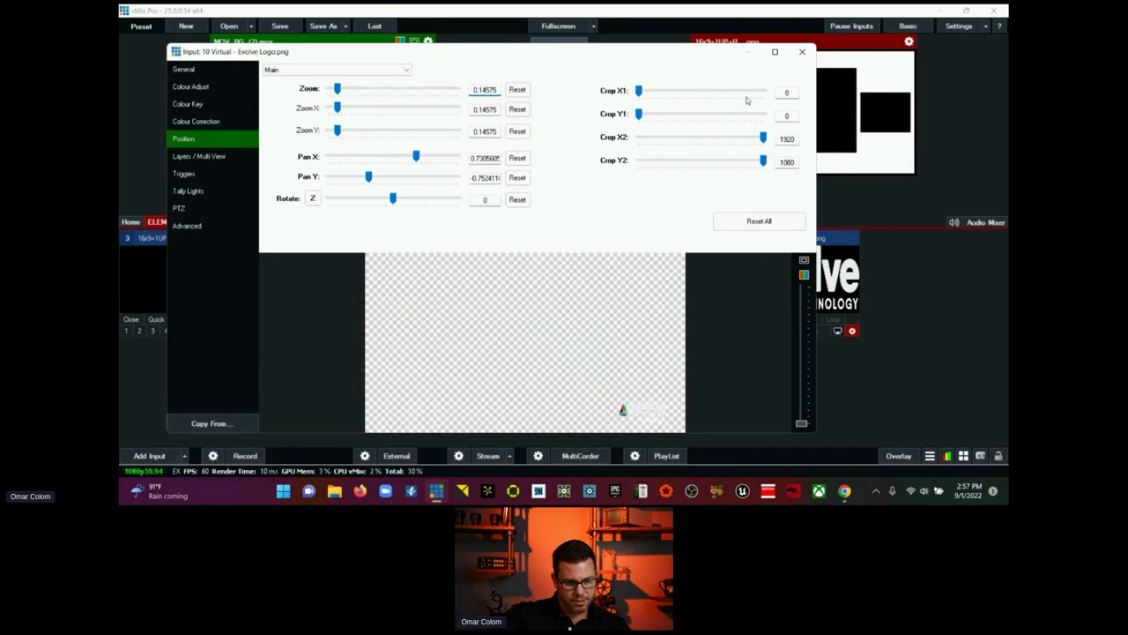
click(802, 51)
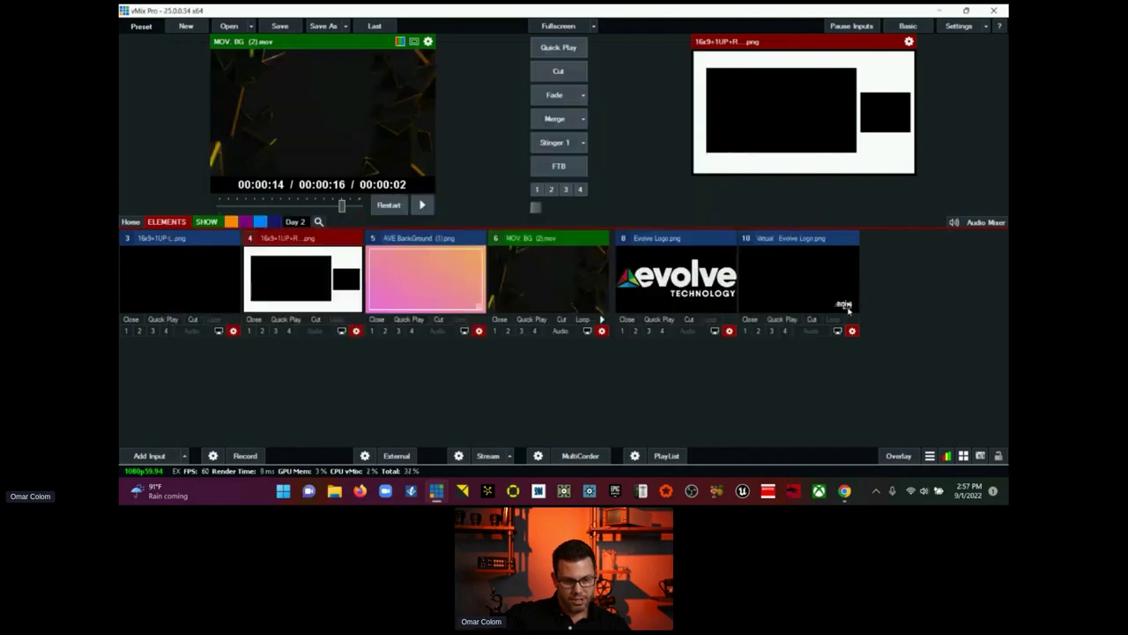
click(748, 319)
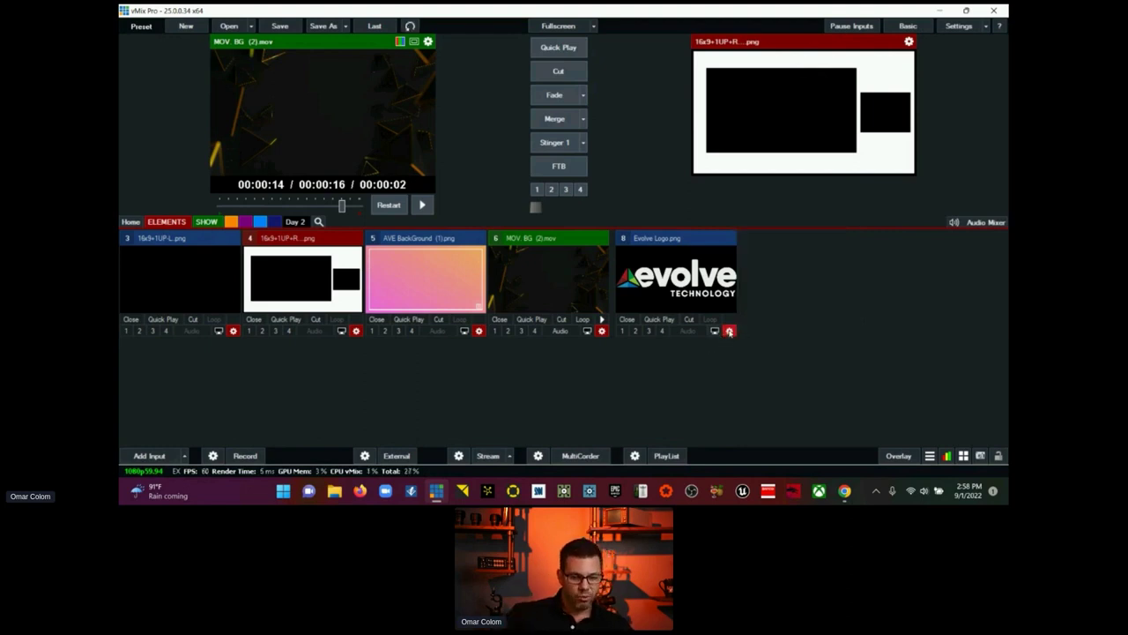
Step: Create a fresh virtual input of Evolve Logo.png among the ELEMENTS inputs
right_click(730, 332)
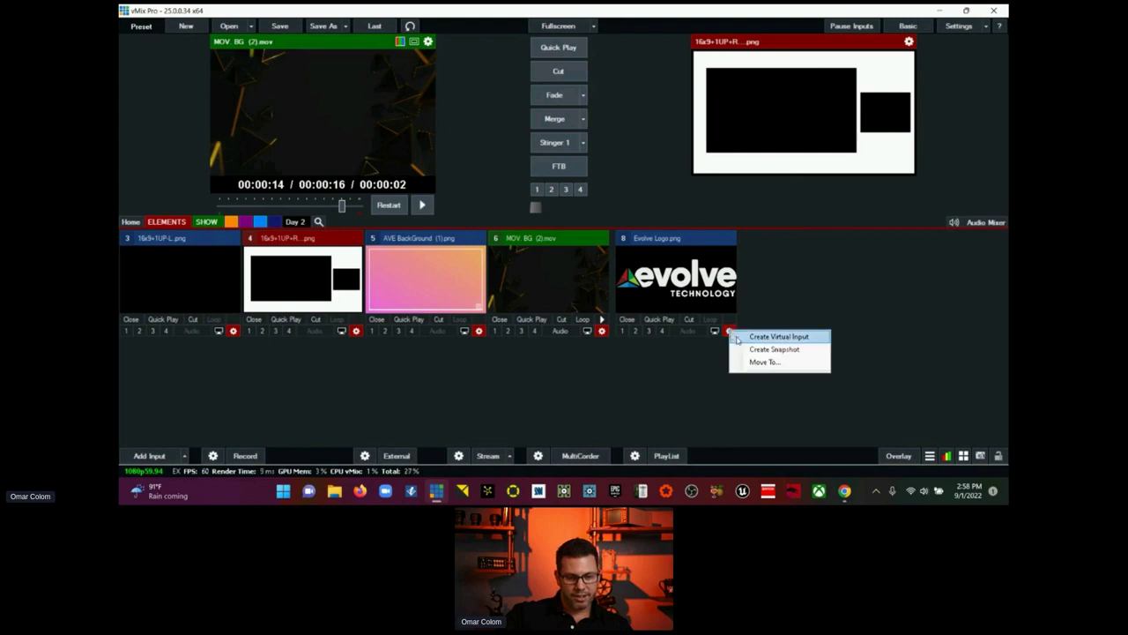
click(738, 338)
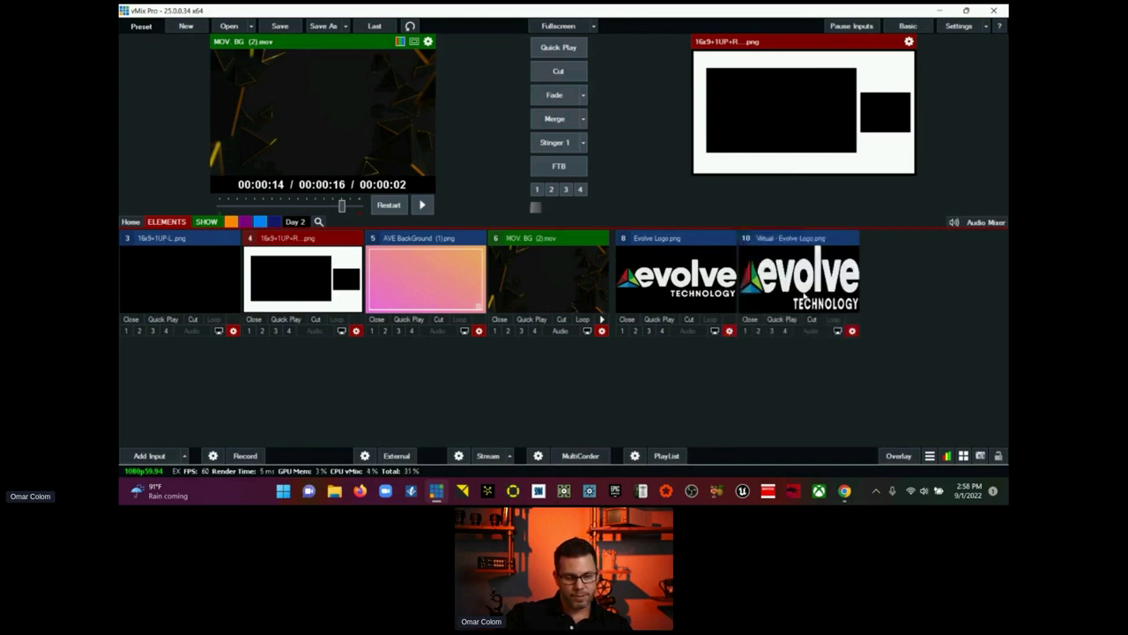
Step: Remove the Virtual - Evolve Logo.png input and put the 16x9+1UP-L.png input in preview
click(751, 319)
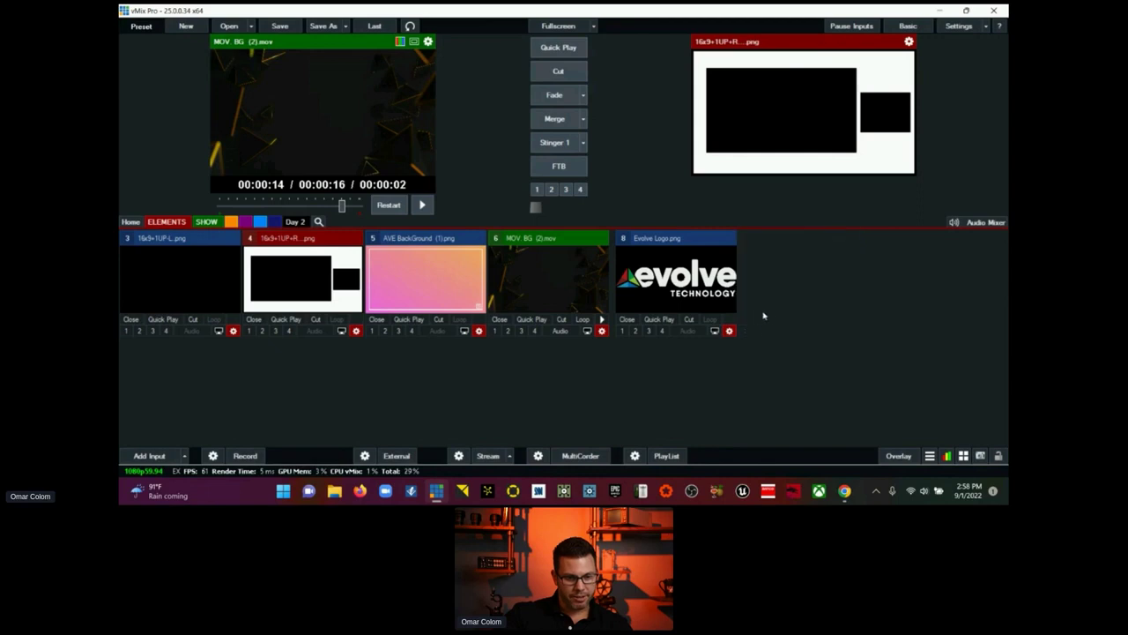
click(217, 246)
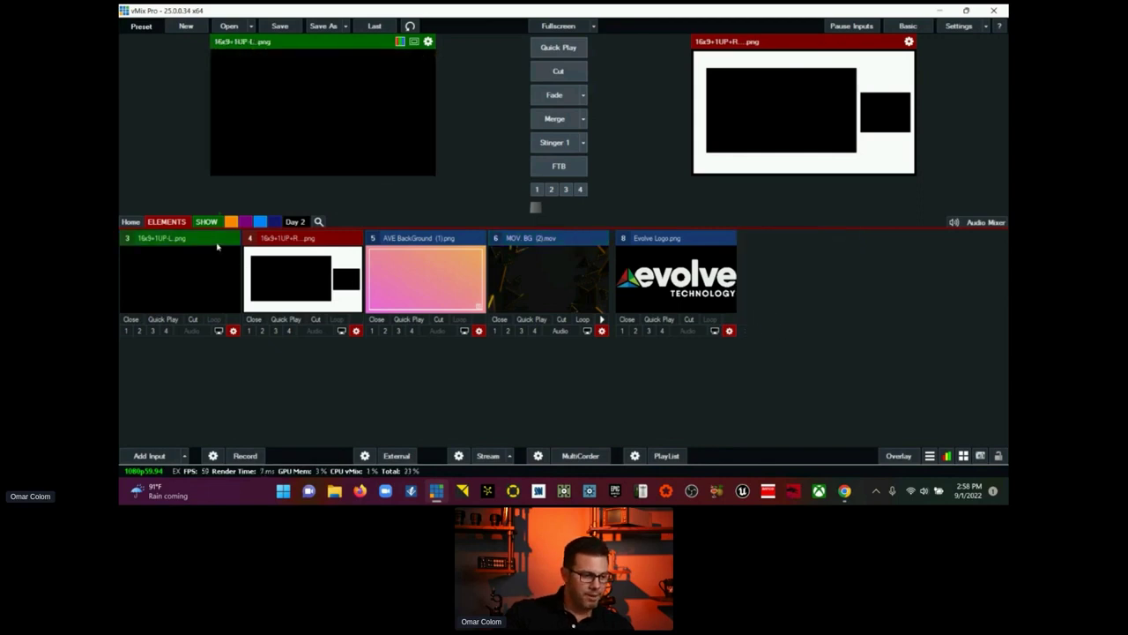
Step: Try a zoom of 1.059 on the 16x9+1UP-L.png input, look at its layer assignments, and reset the zoom
click(233, 330)
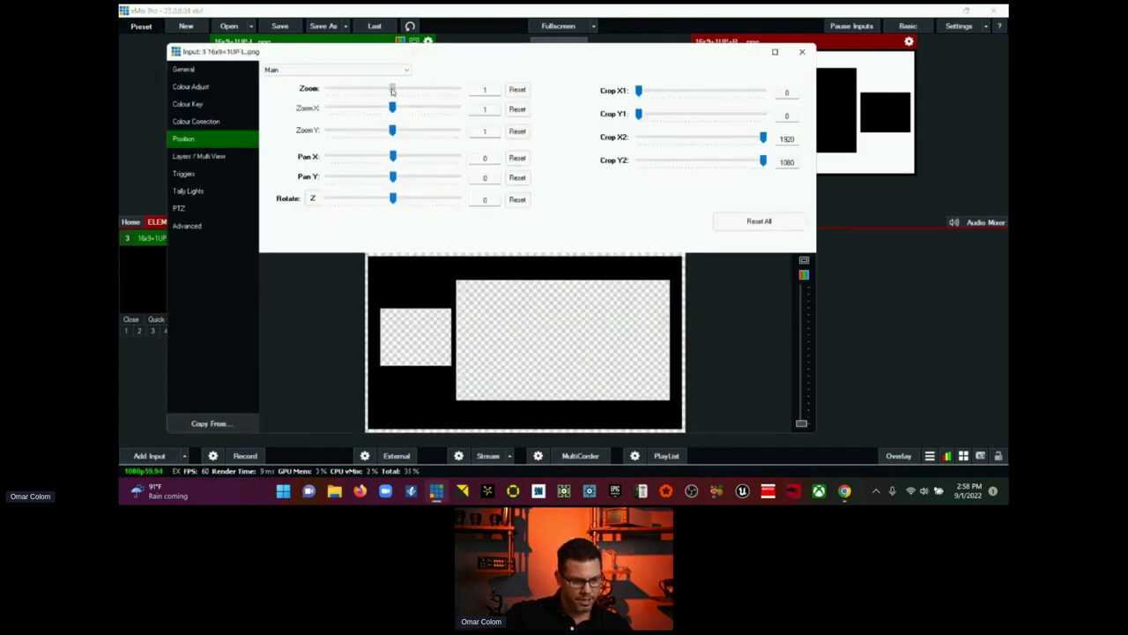
drag(393, 91, 393, 91)
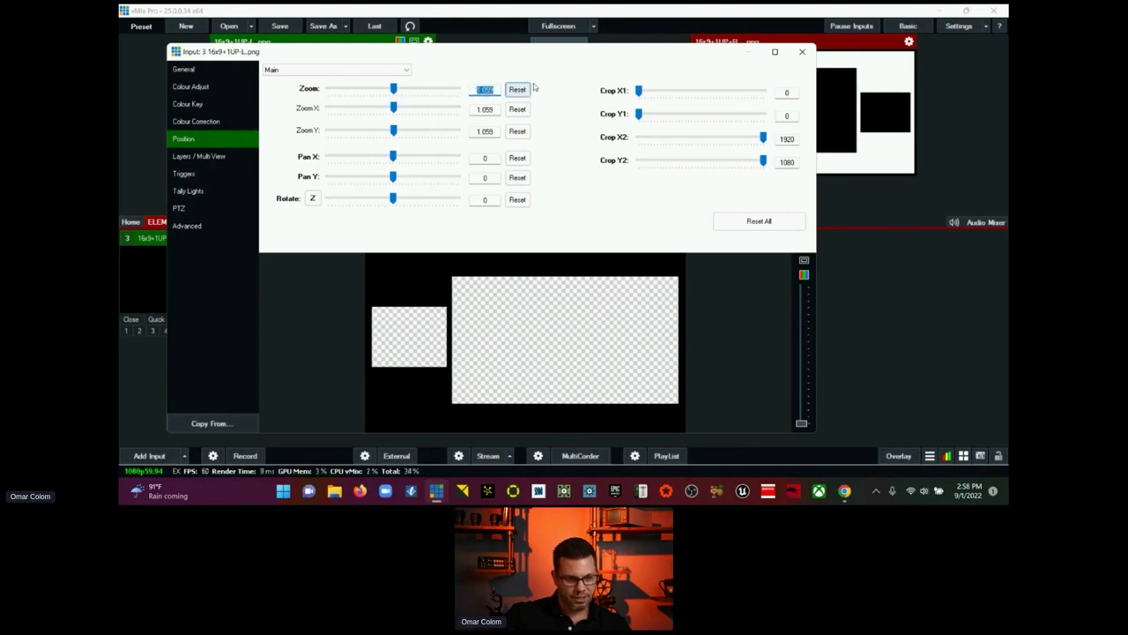
click(204, 157)
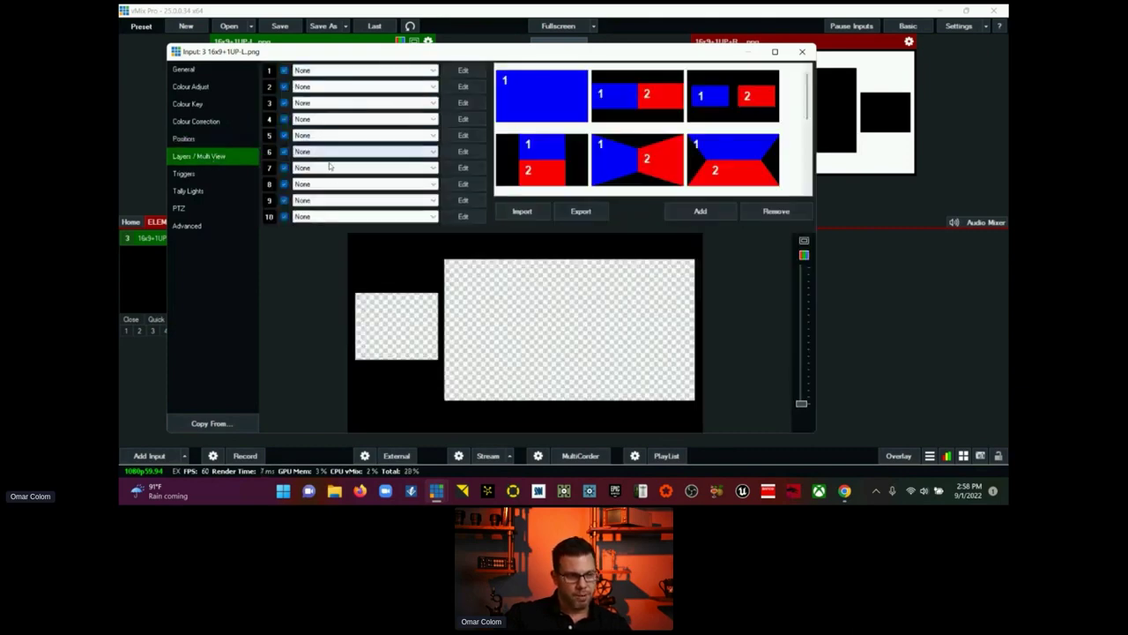
click(344, 201)
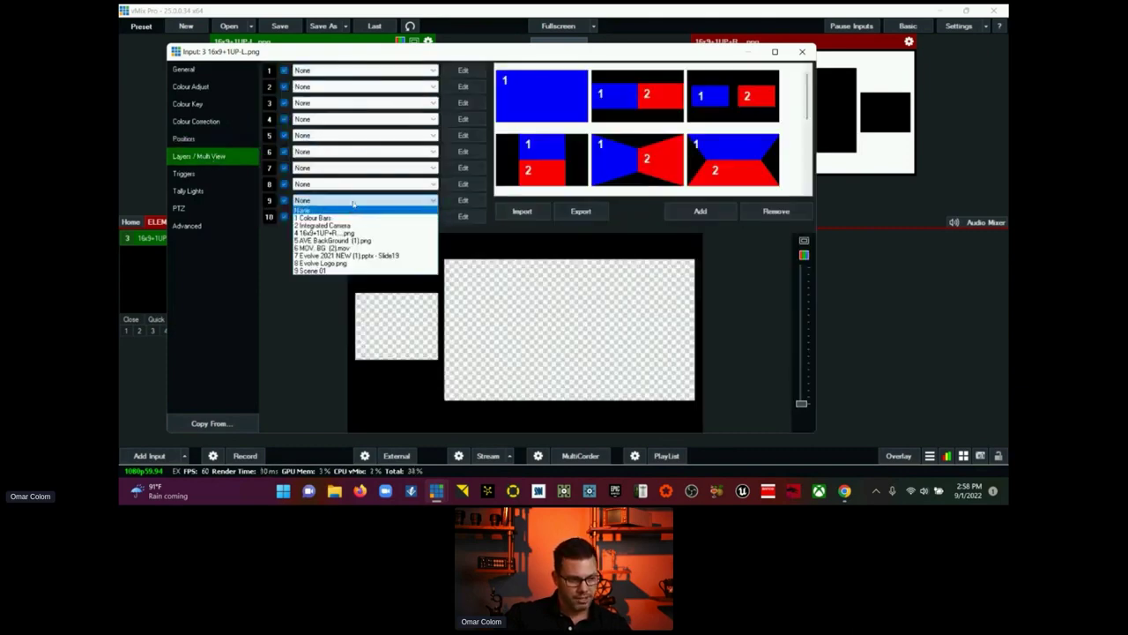
click(353, 205)
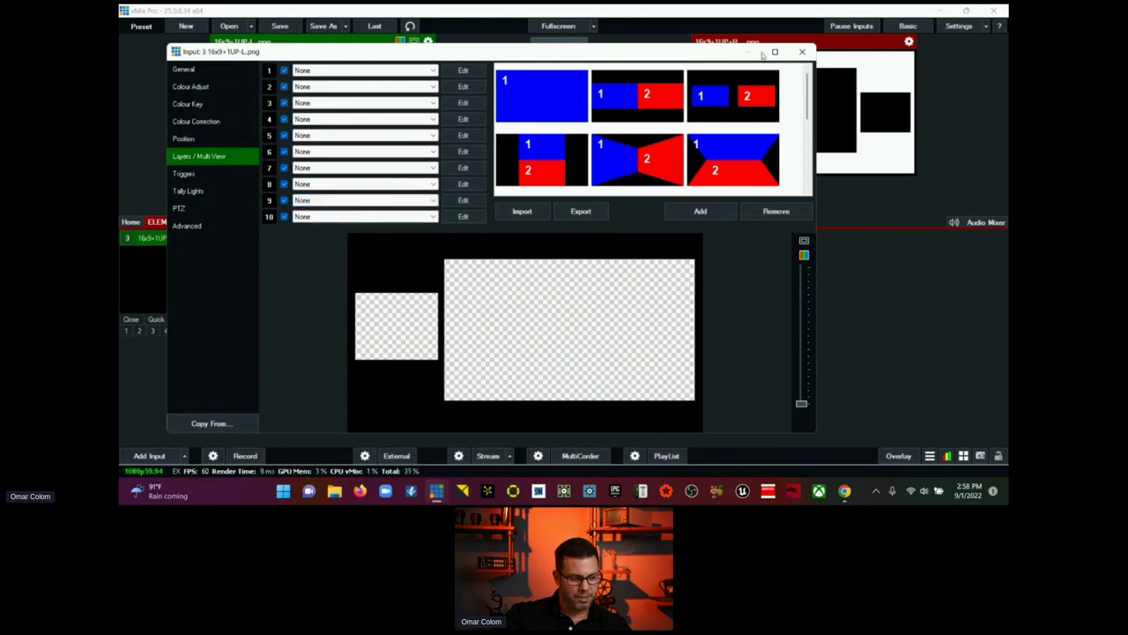
click(233, 138)
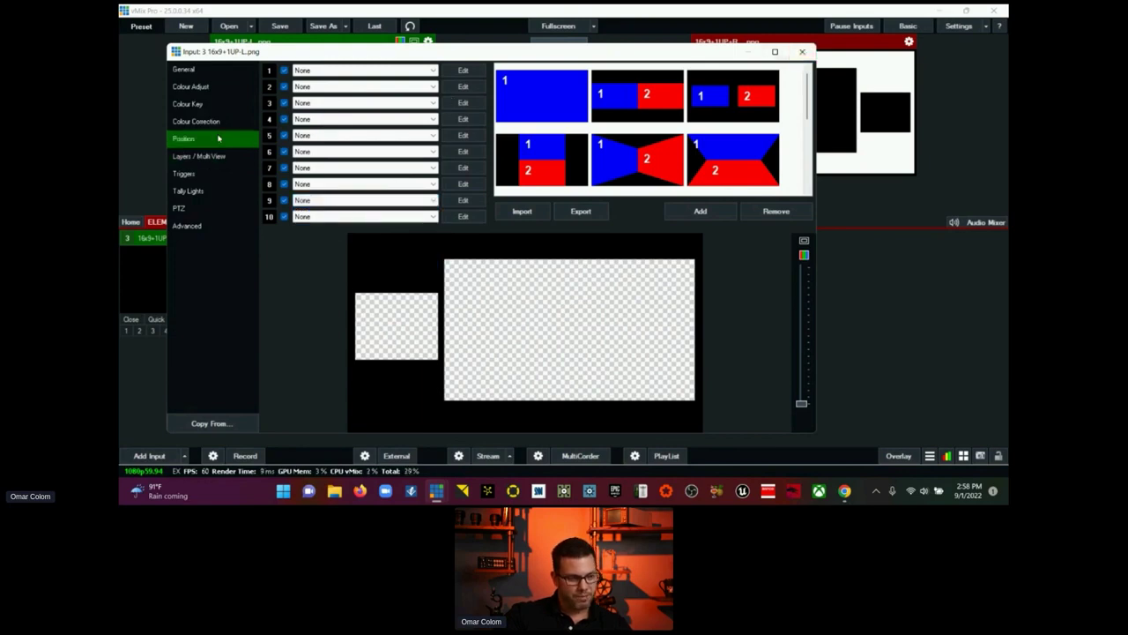
click(514, 92)
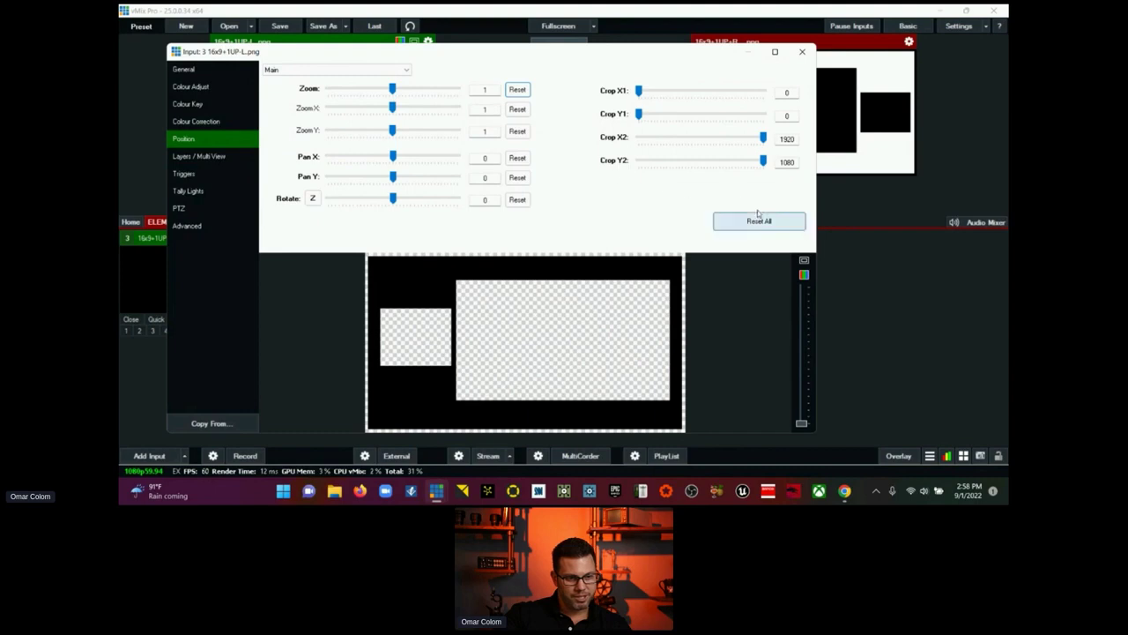
click(801, 52)
Step: Add a blank input to the SHOW category
click(206, 221)
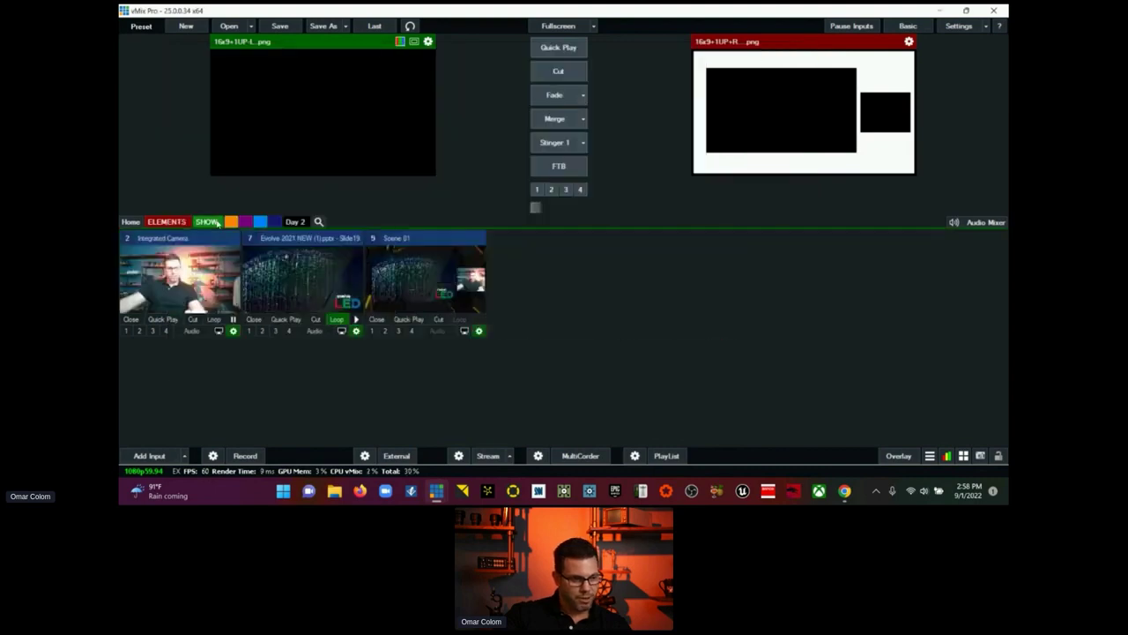
click(184, 458)
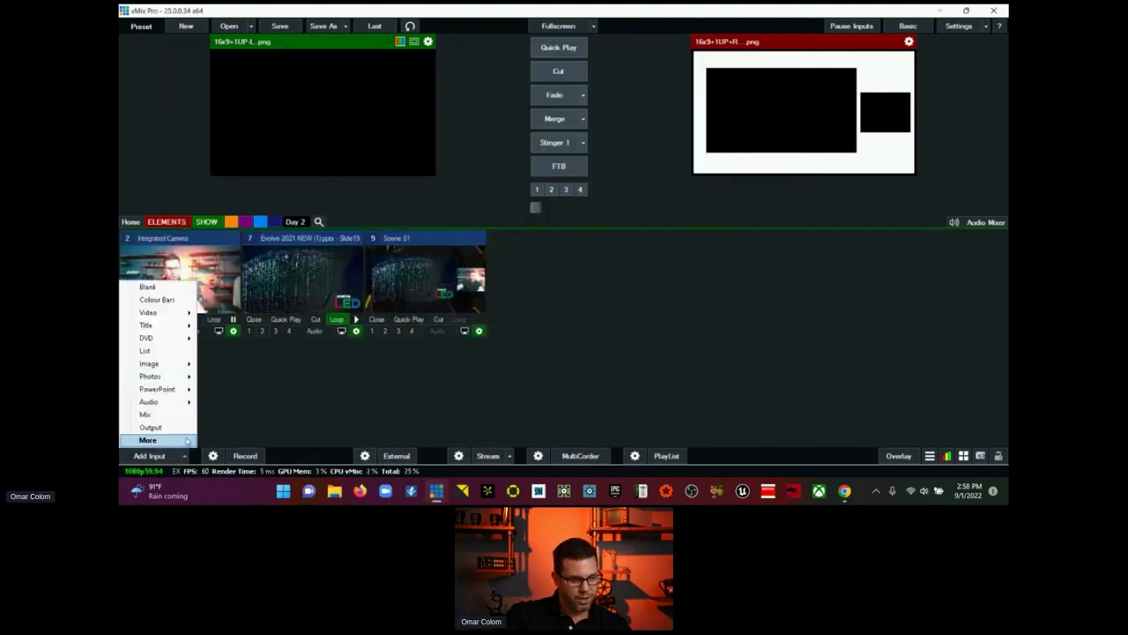
click(141, 292)
Step: Assign the 16x9+1UP-L.png frame to layer 9 of the new blank input
click(603, 330)
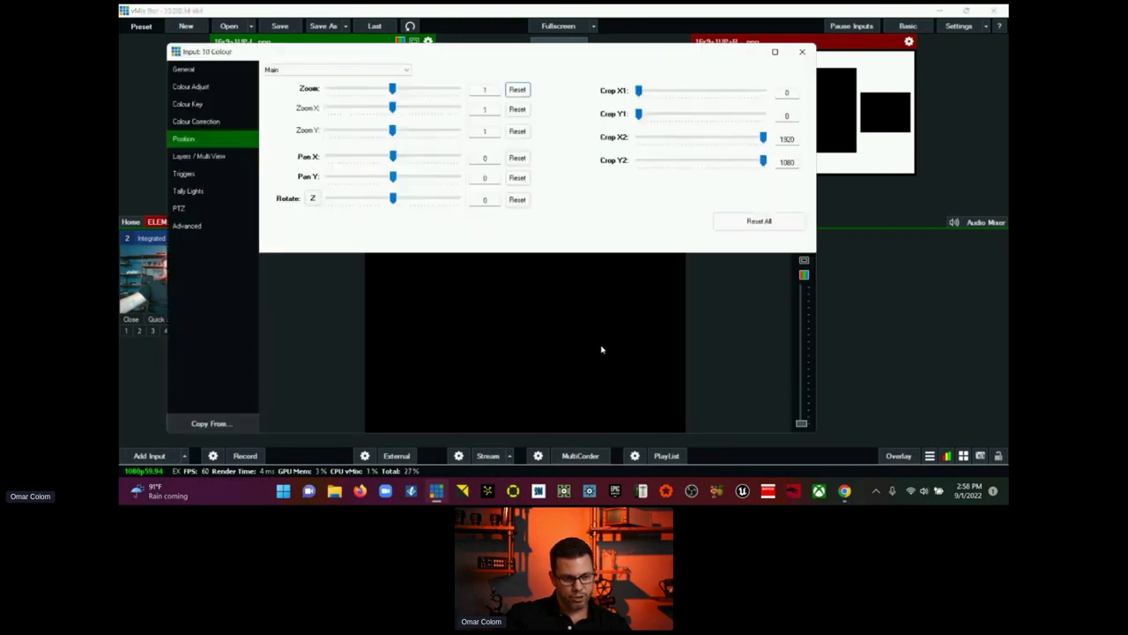
click(233, 161)
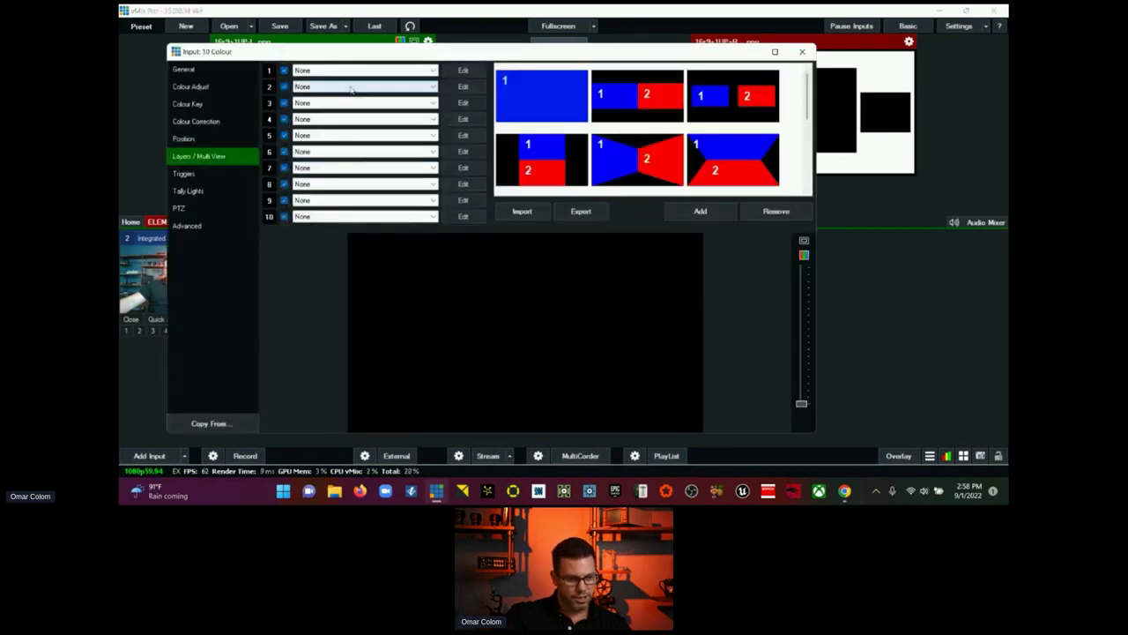
click(354, 202)
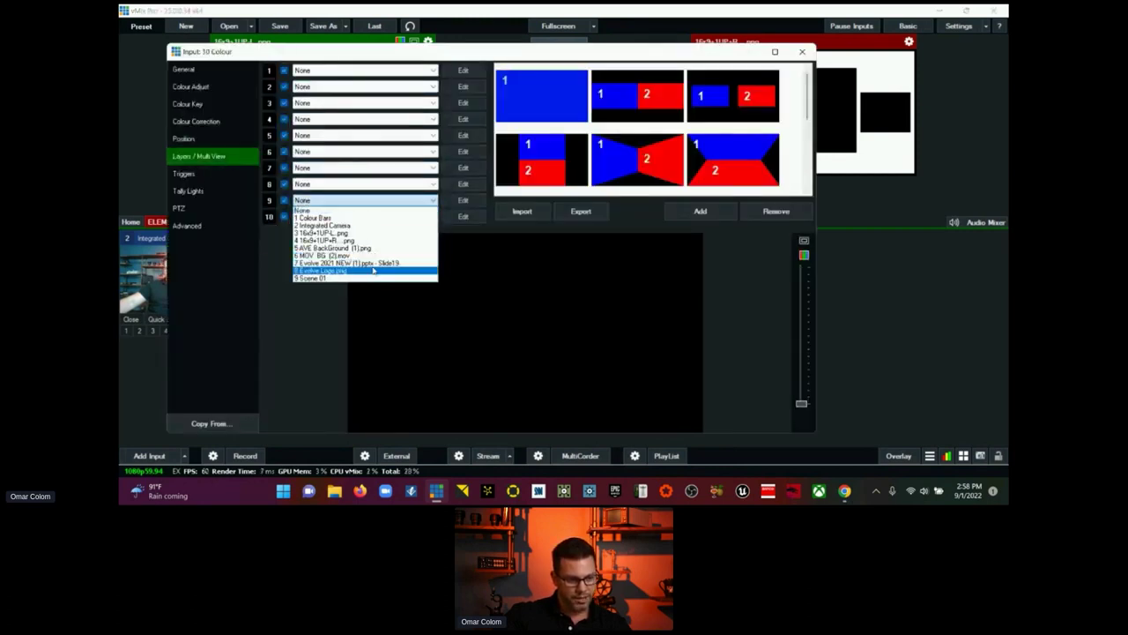
click(369, 234)
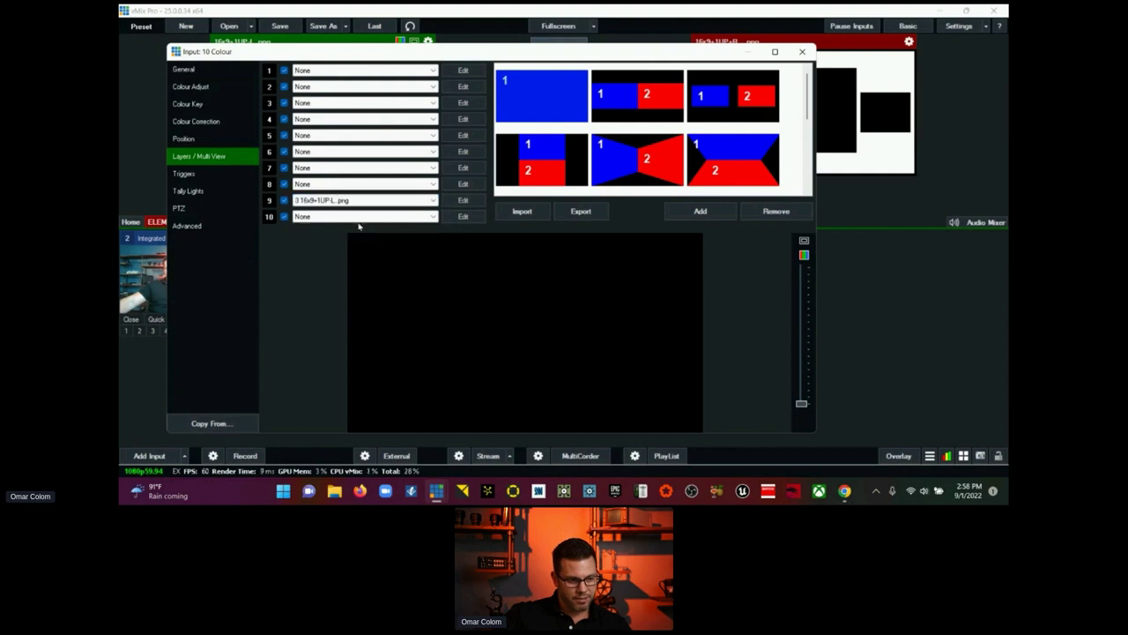
Step: Assign Colour Bars to layer 1 and Integrated Camera to layer 2 of the blank input
click(458, 72)
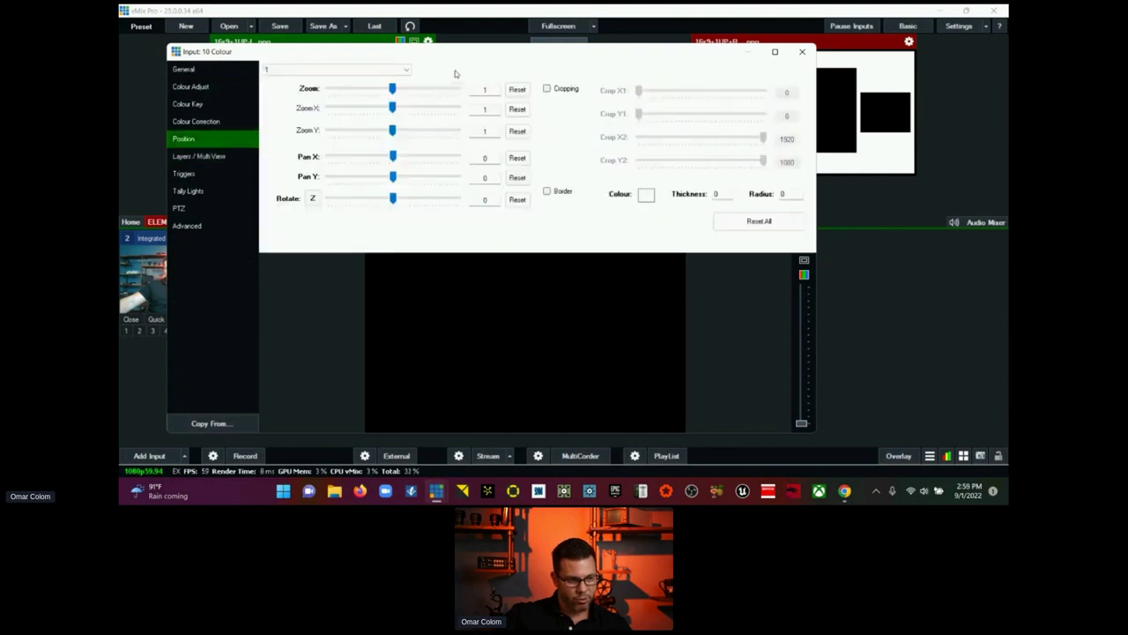
click(199, 157)
click(407, 72)
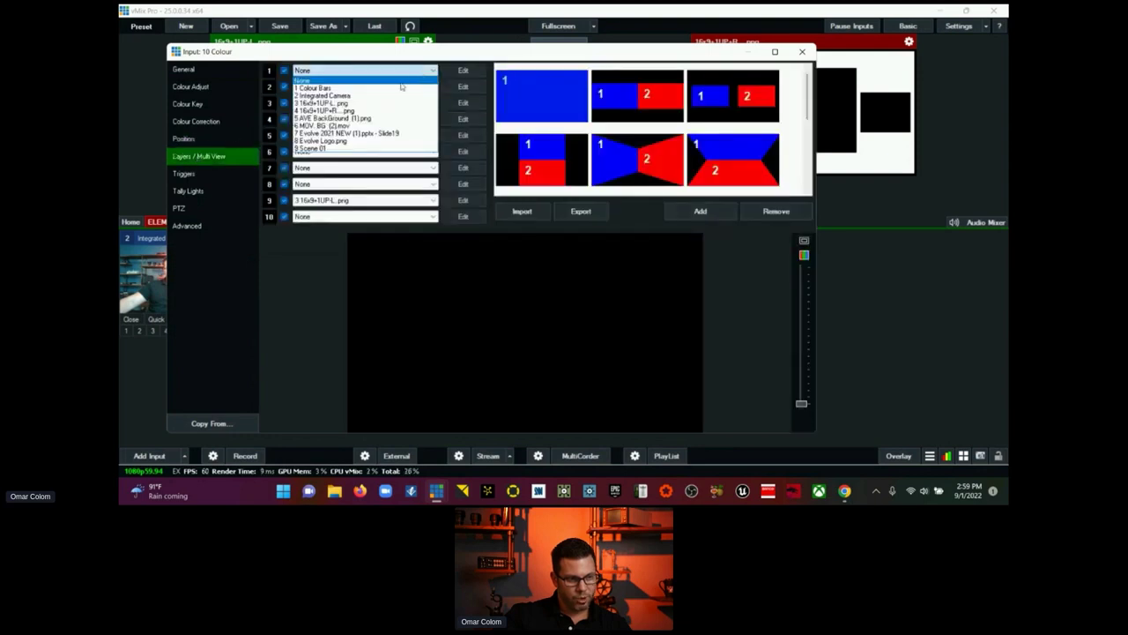
click(401, 87)
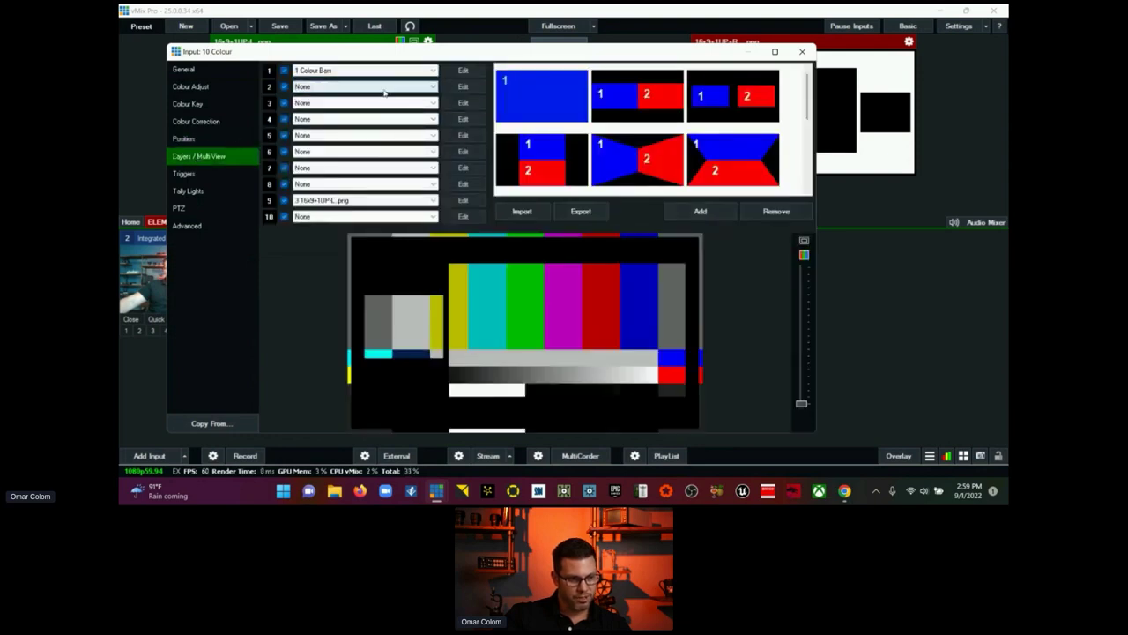
click(384, 88)
click(388, 112)
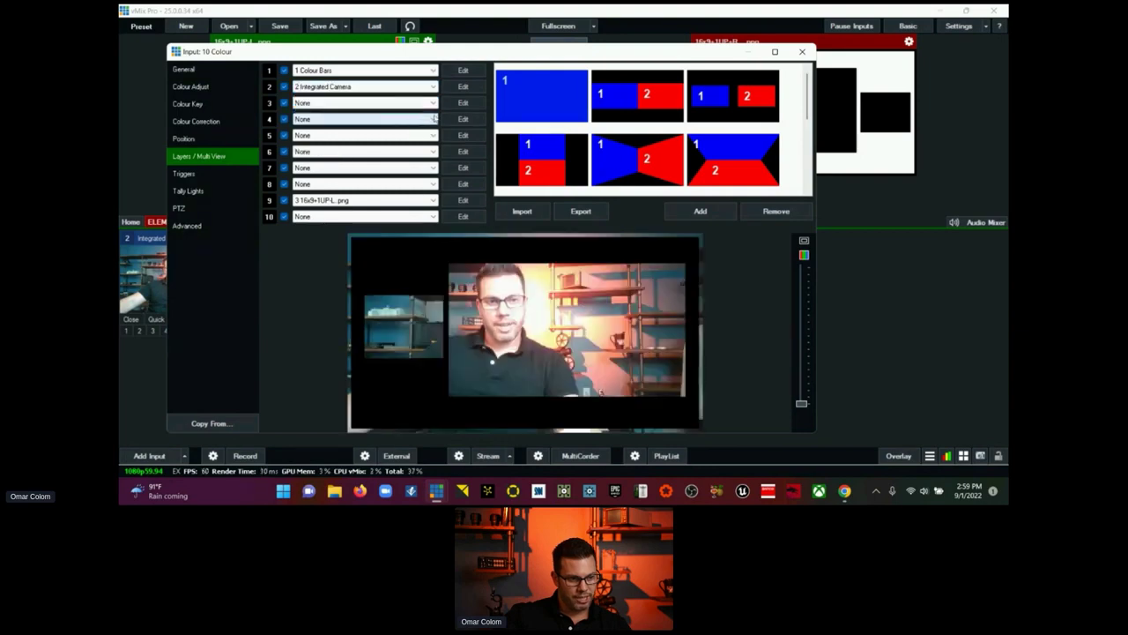
Step: Scale the camera on layer 2 to a zoom of 0.334 and move it behind the frame's small window
click(460, 86)
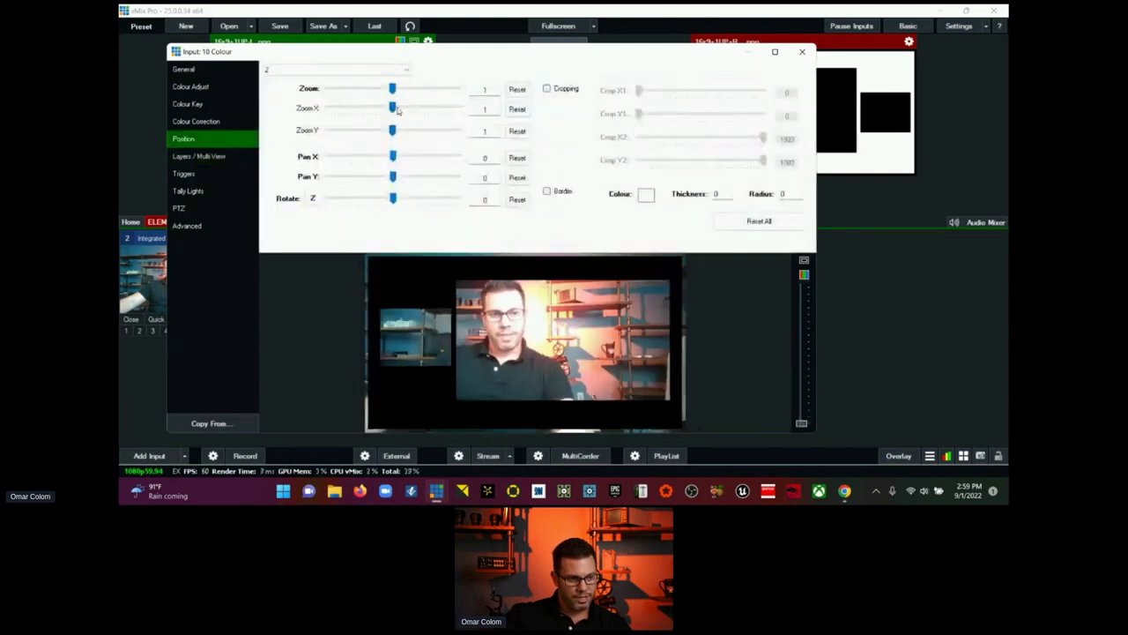
drag(393, 107, 350, 93)
click(516, 111)
drag(521, 300, 426, 298)
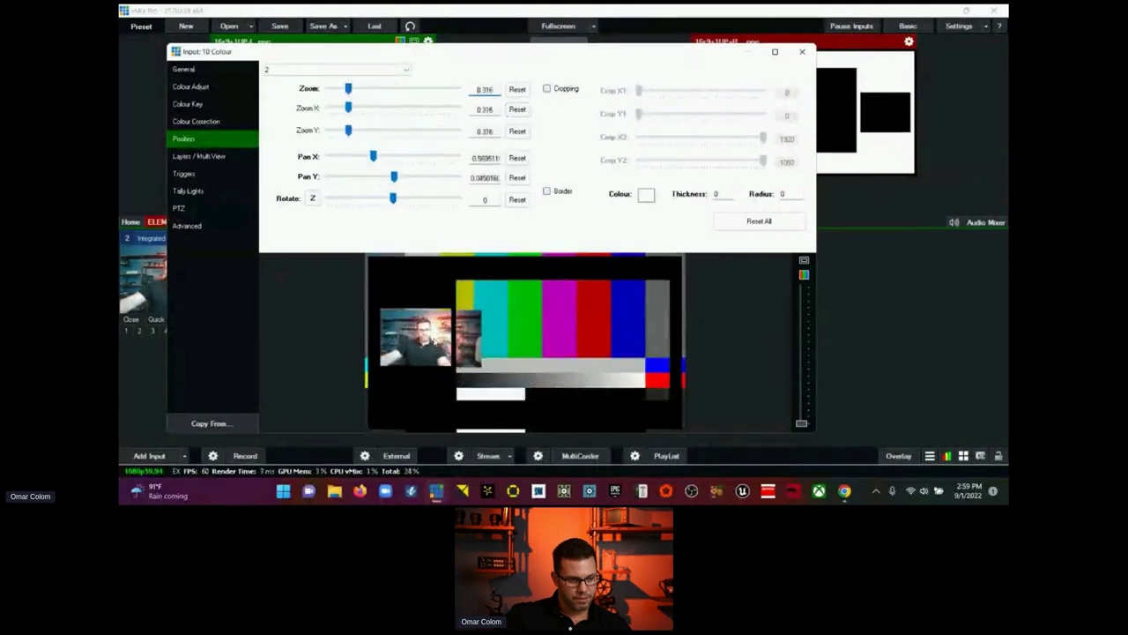
drag(348, 89, 350, 89)
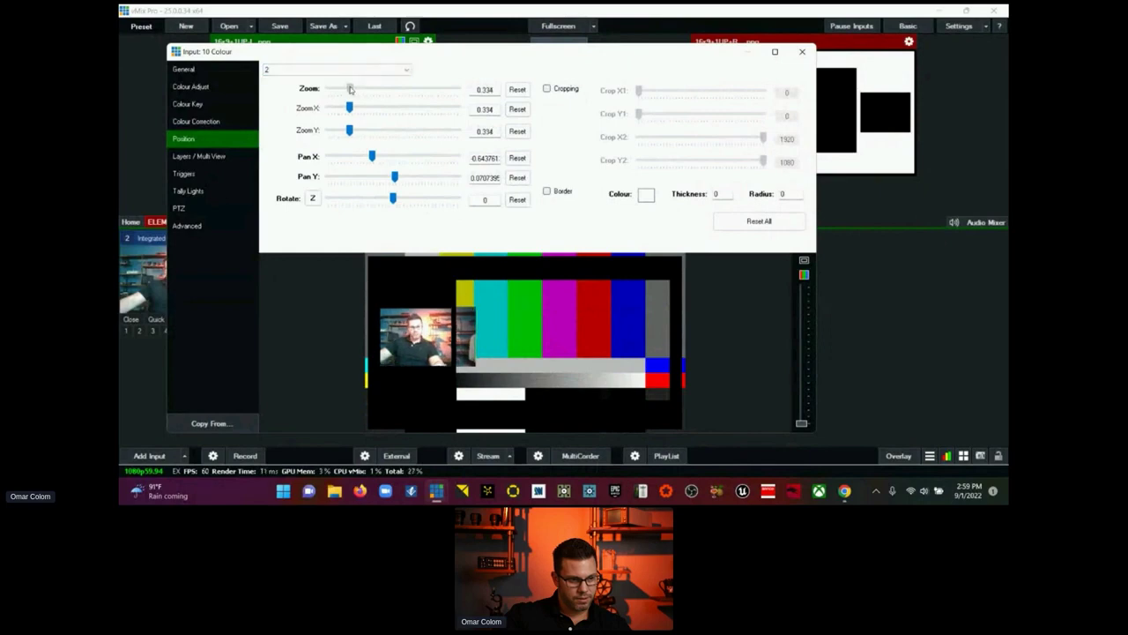
Step: Crop layer 2 to X1 80 and X2 1607, and shift the camera slightly to about -0.665 pan X and 0.077 pan Y
click(555, 92)
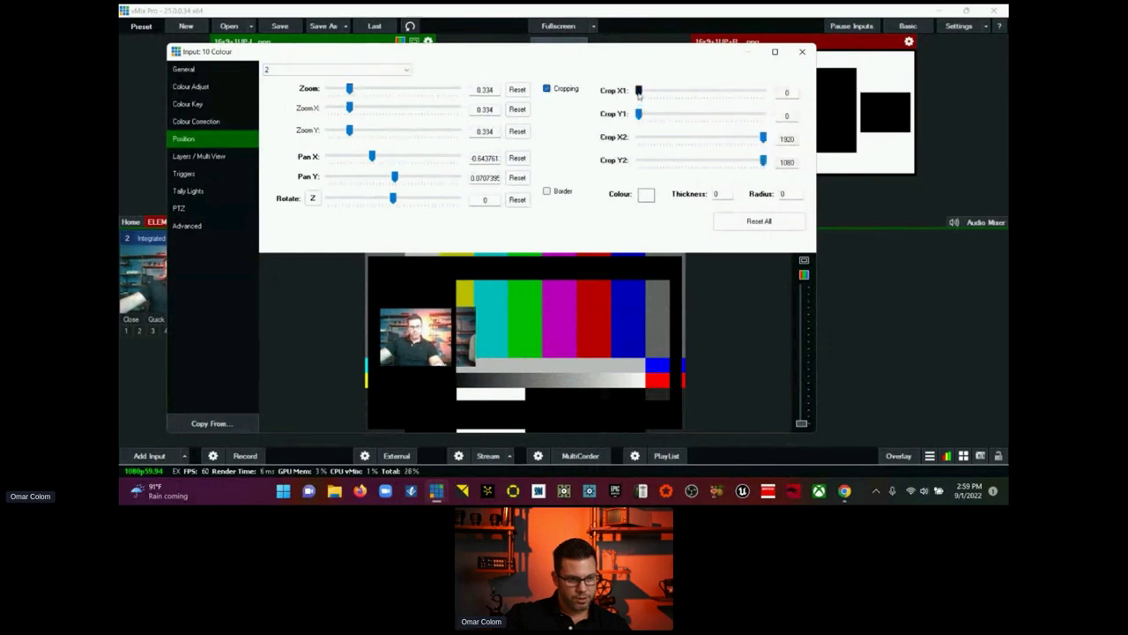
drag(645, 94, 644, 93)
drag(761, 139, 742, 161)
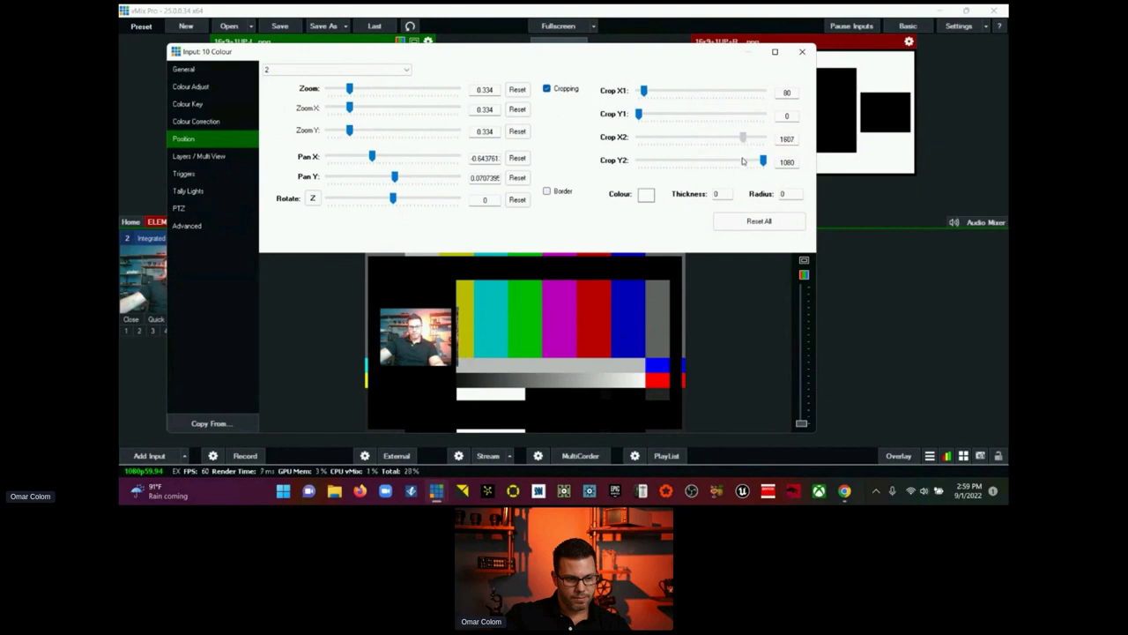
drag(402, 357, 398, 357)
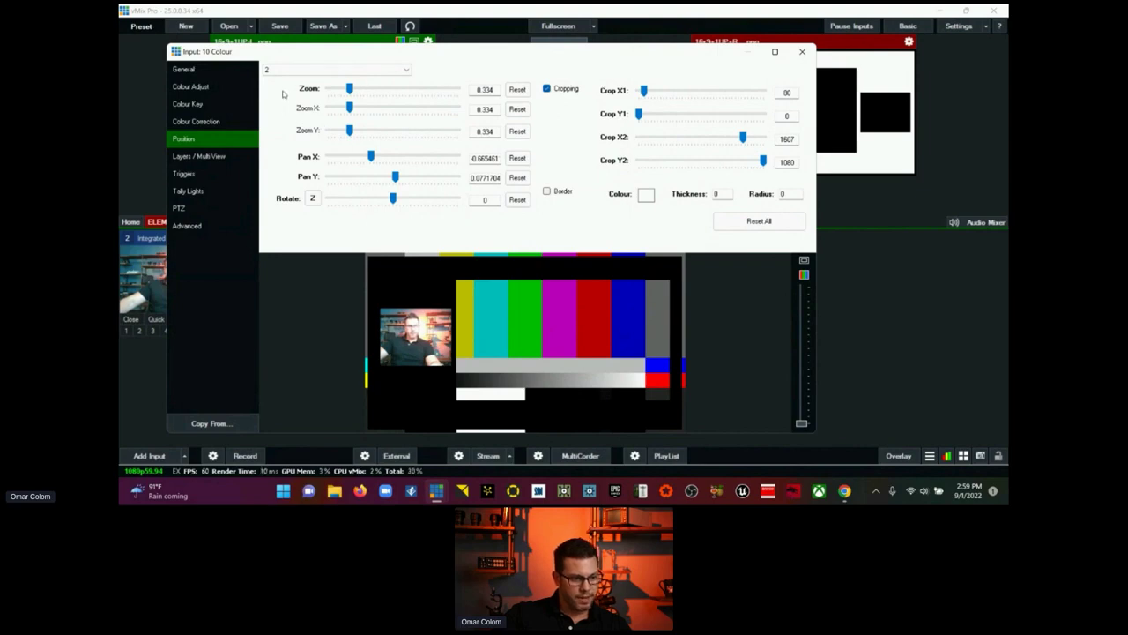
Step: Set the zoom of layer 9, the frame overlay, to 1.059
click(215, 156)
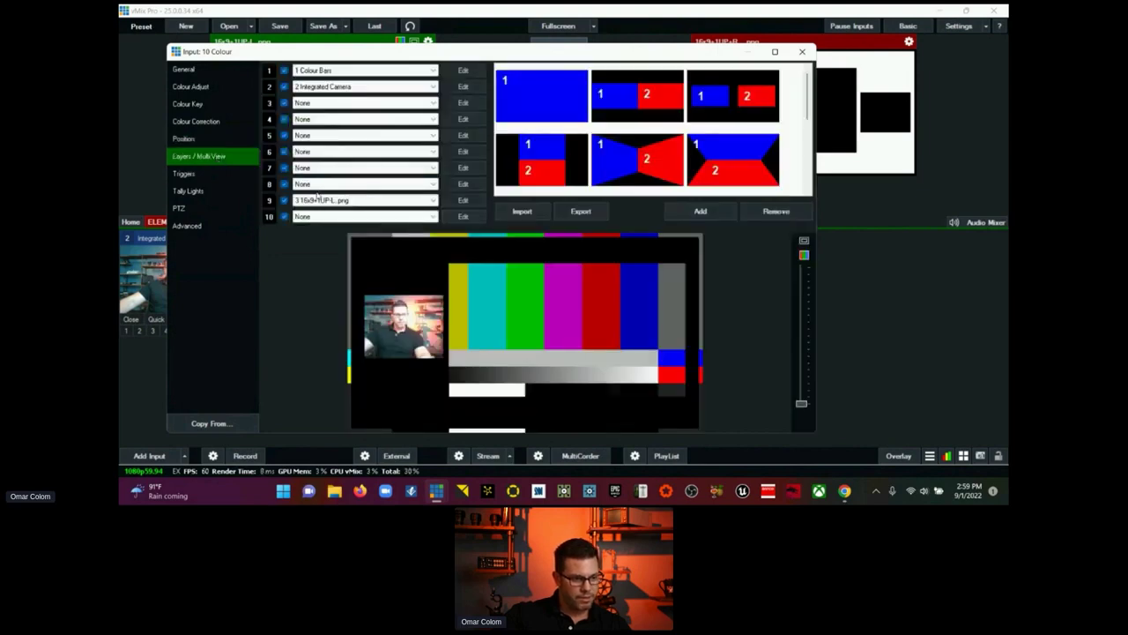
click(462, 200)
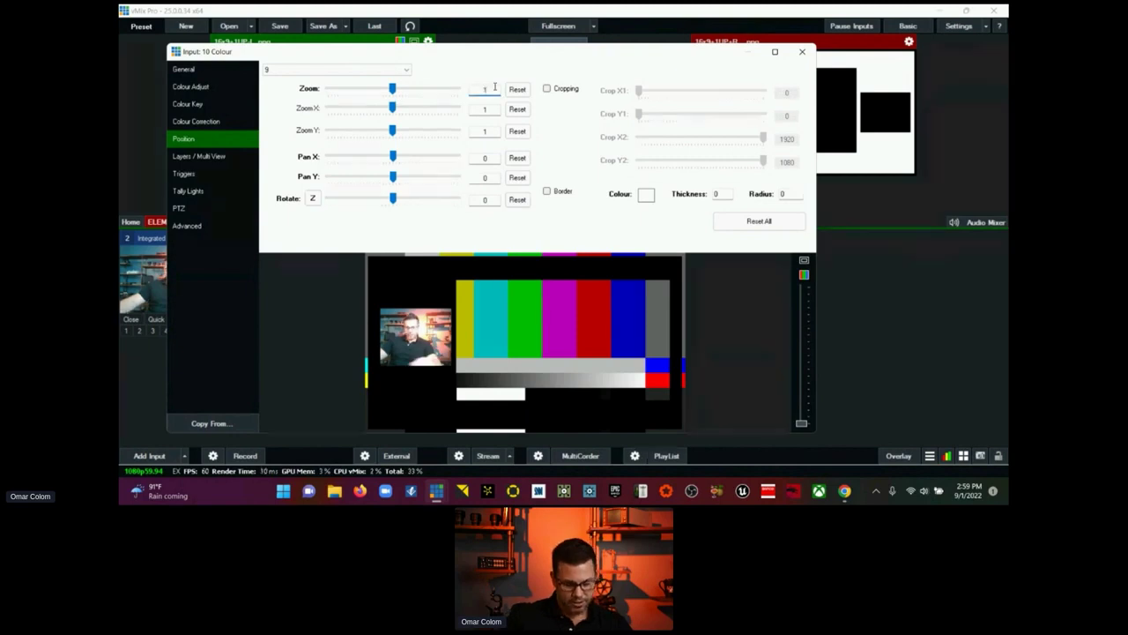
text(.55)
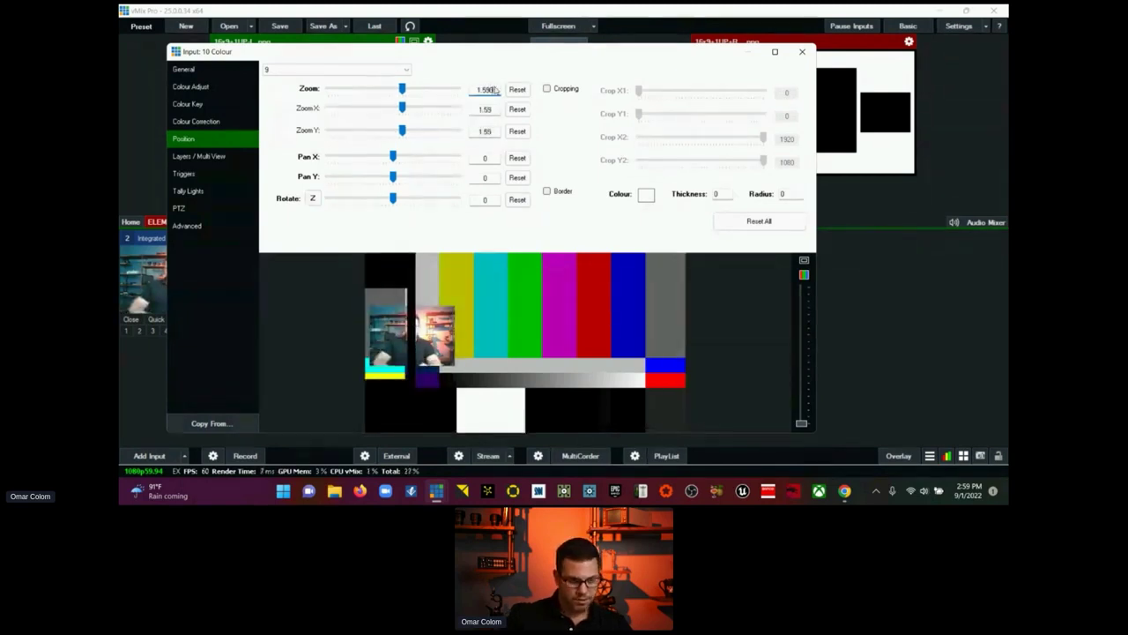
key(BackSpace)
key(BackSpace)
key(BackSpace)
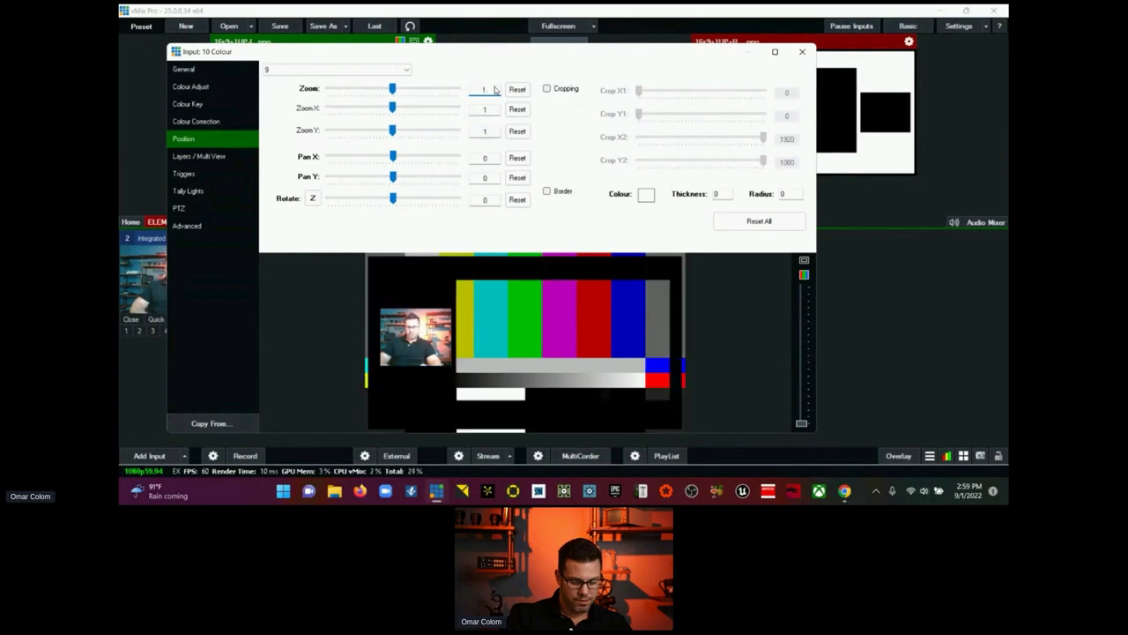
text(.059)
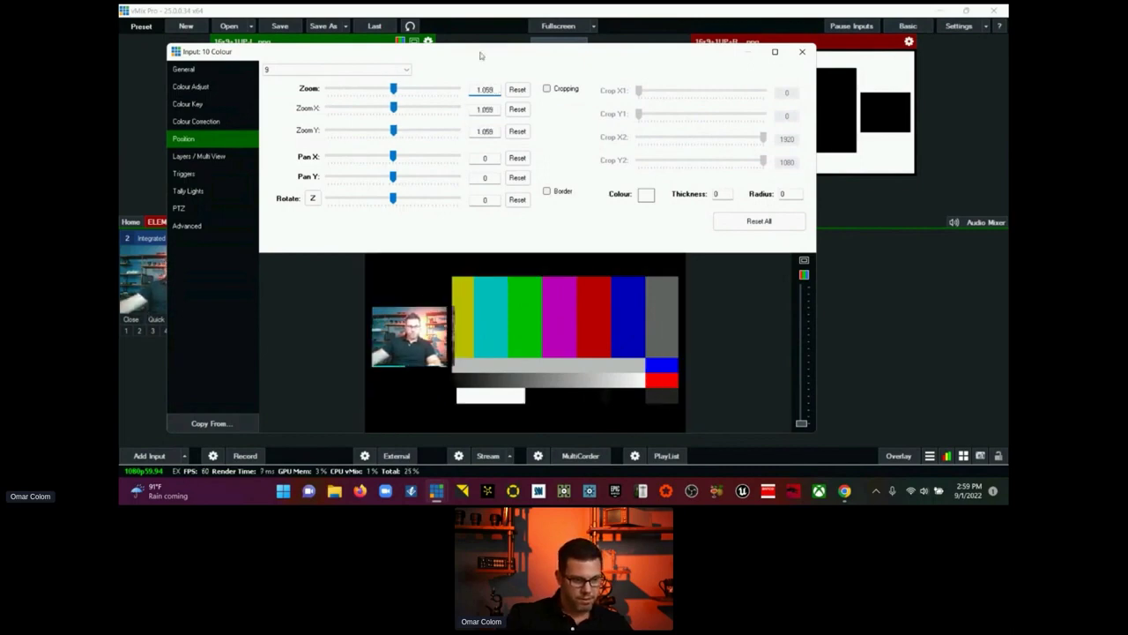
Step: Assign the Evolve 2021 NEW (1).pptx - Slide19 input to layer 4
click(209, 156)
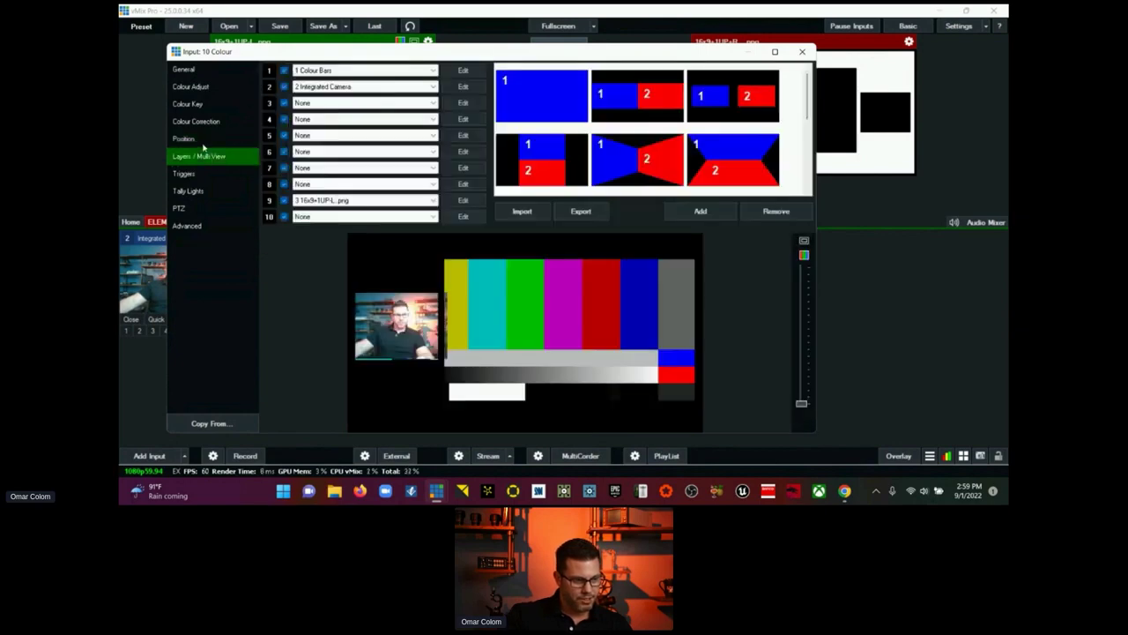
click(185, 138)
click(201, 155)
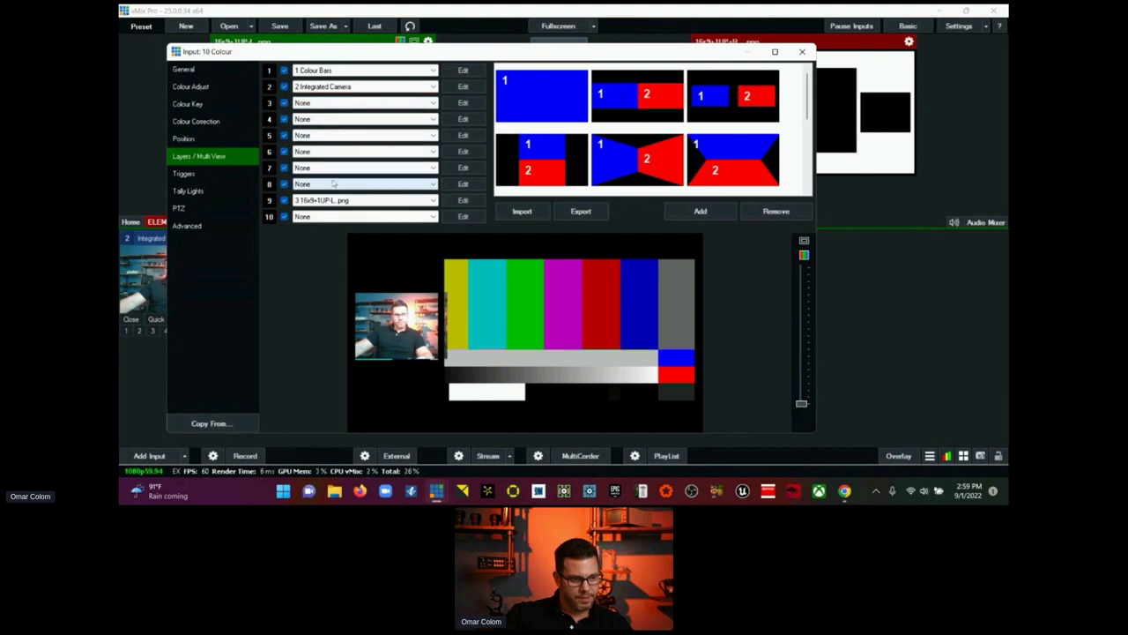
click(348, 120)
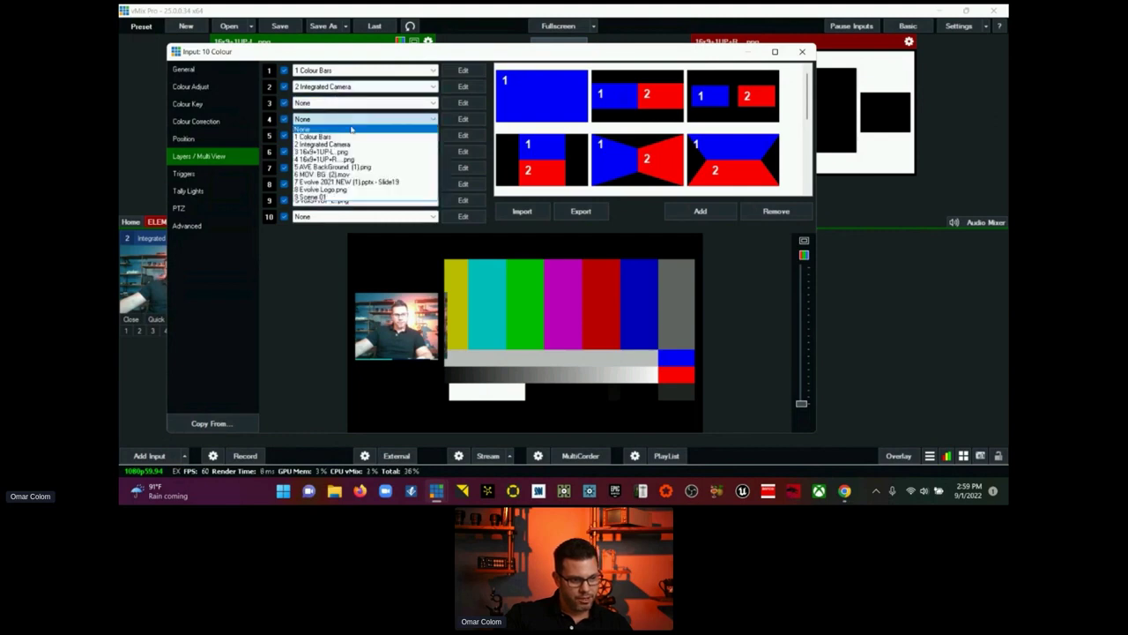
click(379, 183)
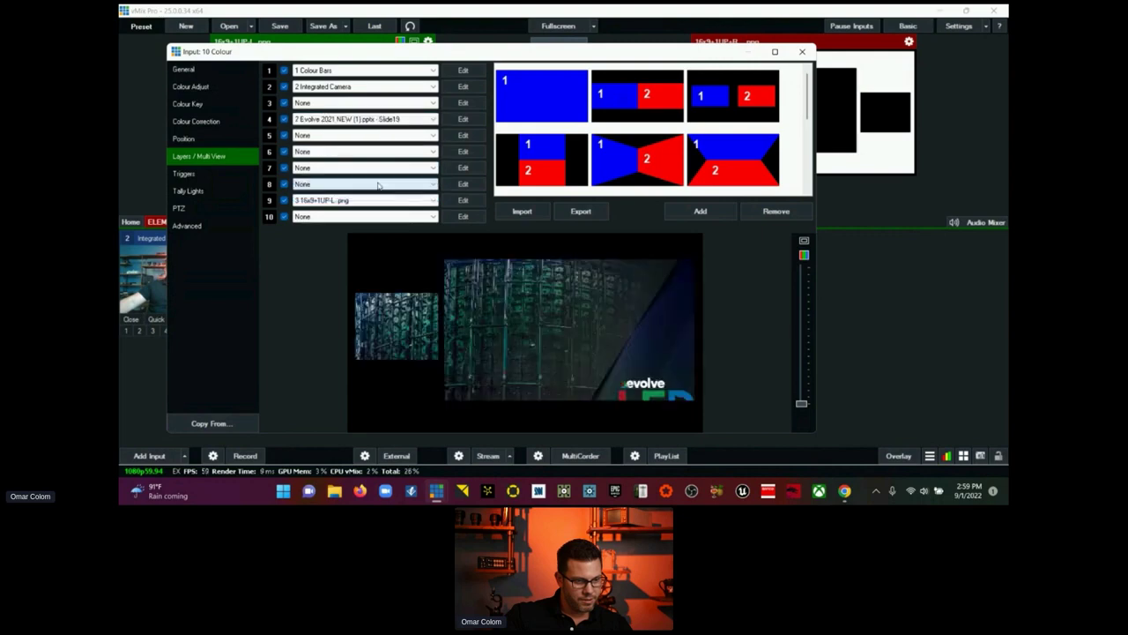
Step: Set the slide on layer 4 to a zoom of 0.71025 and pan it to about 0.253 X and 0.026 Y, filling the frame's large window
click(463, 119)
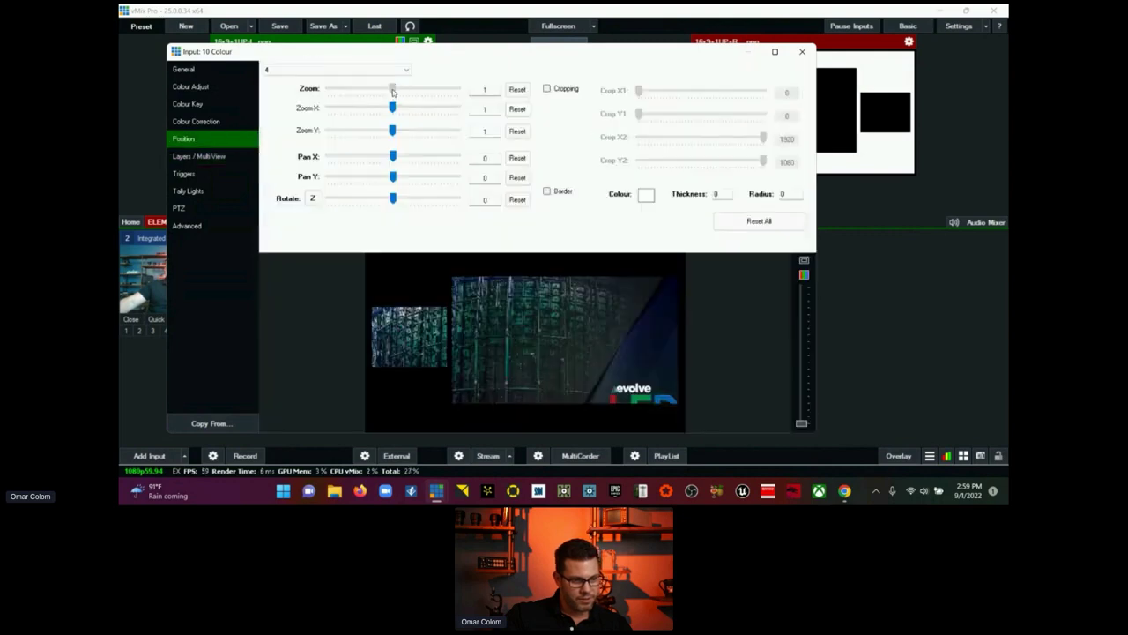
drag(393, 92, 360, 89)
drag(517, 263, 574, 336)
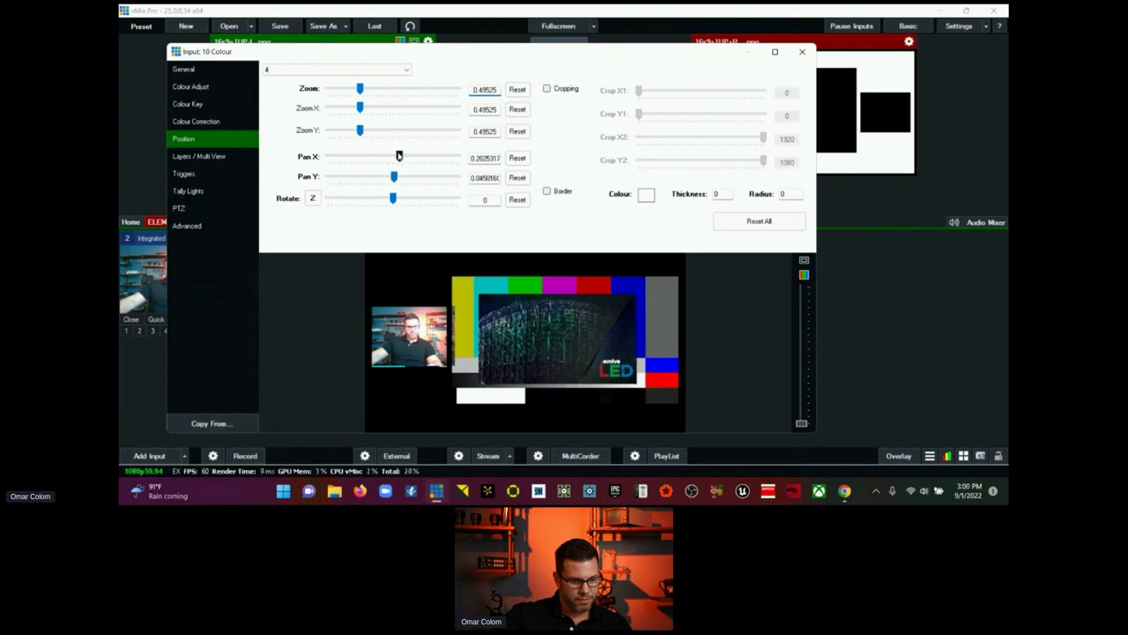
drag(358, 89, 373, 89)
drag(617, 349, 623, 349)
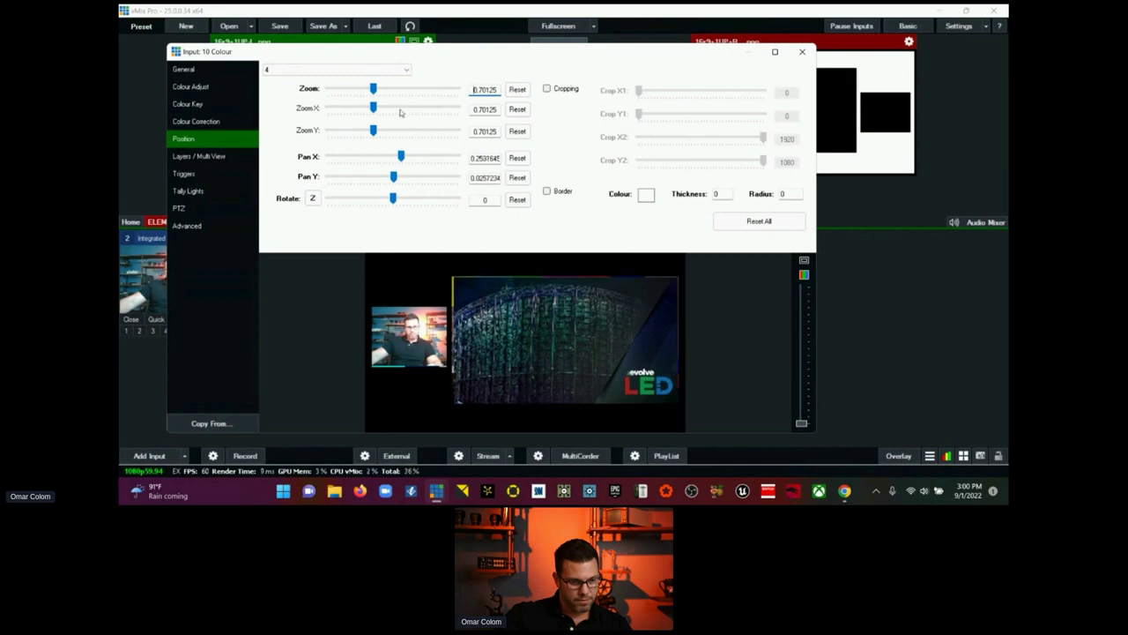
click(376, 91)
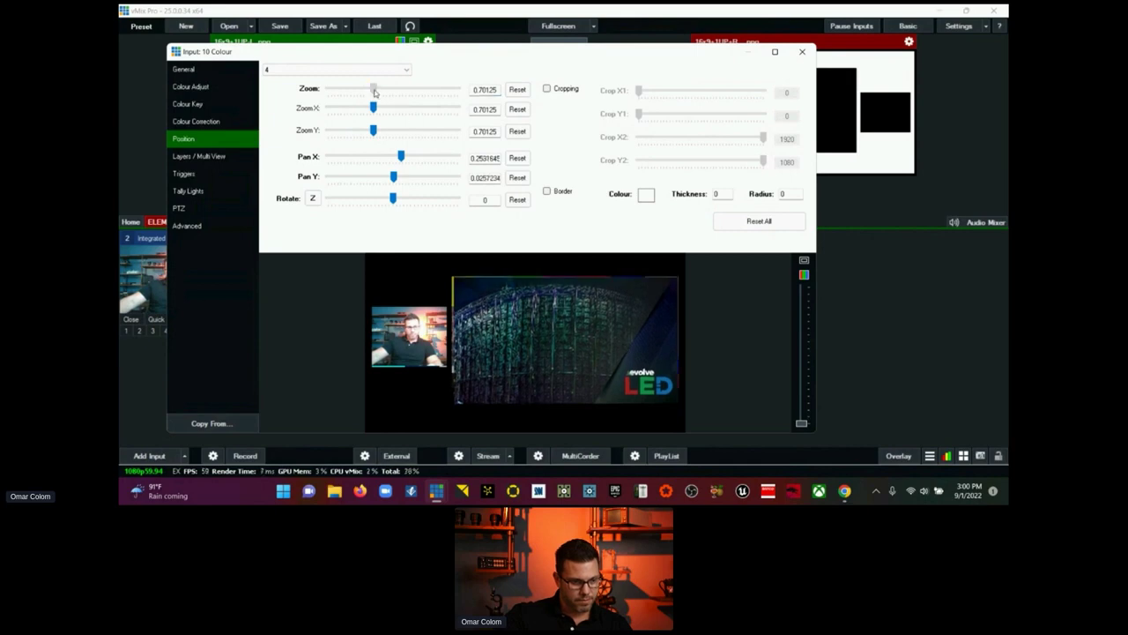
scroll(375, 91, up, 1)
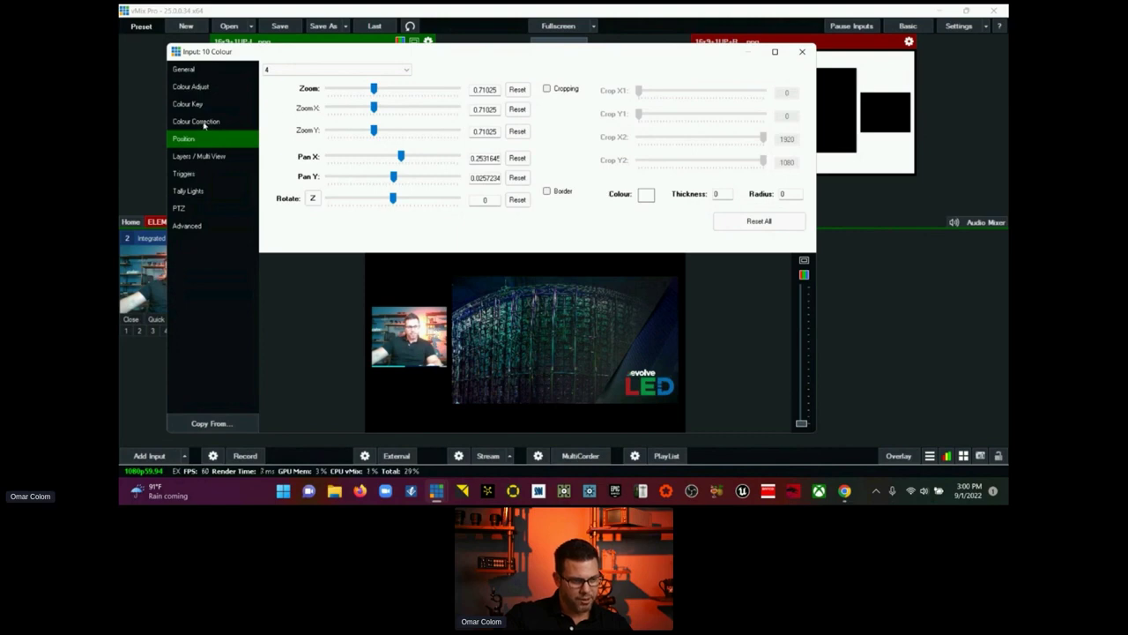
Step: Enlarge the camera on layer 2 to a zoom of 0.35175 and remove its cropping
click(202, 156)
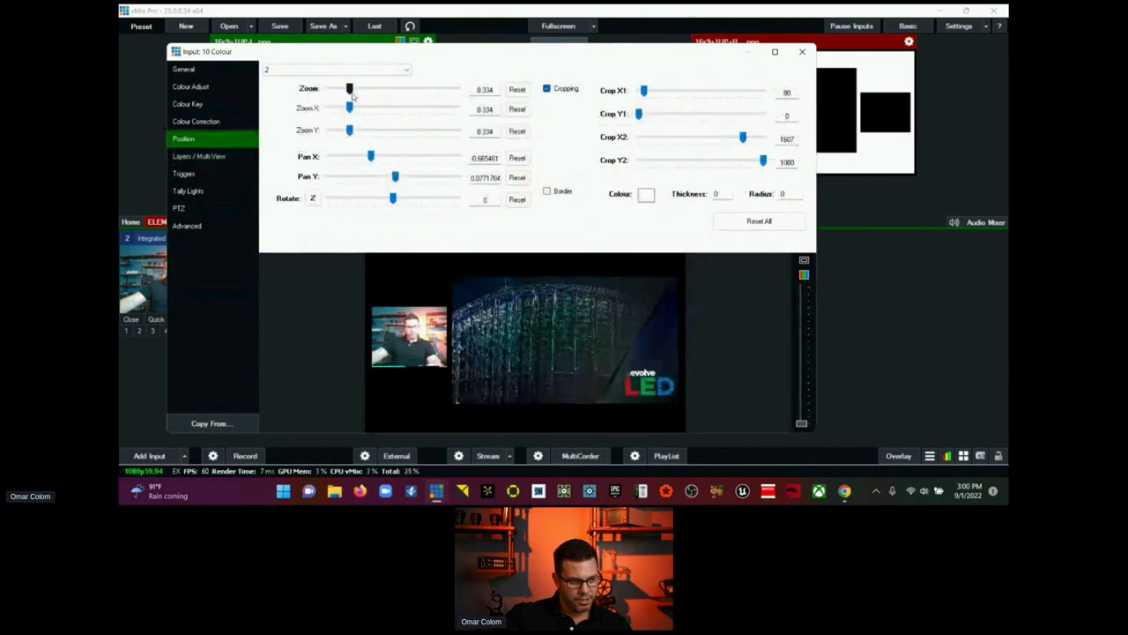
scroll(353, 91, up, 2)
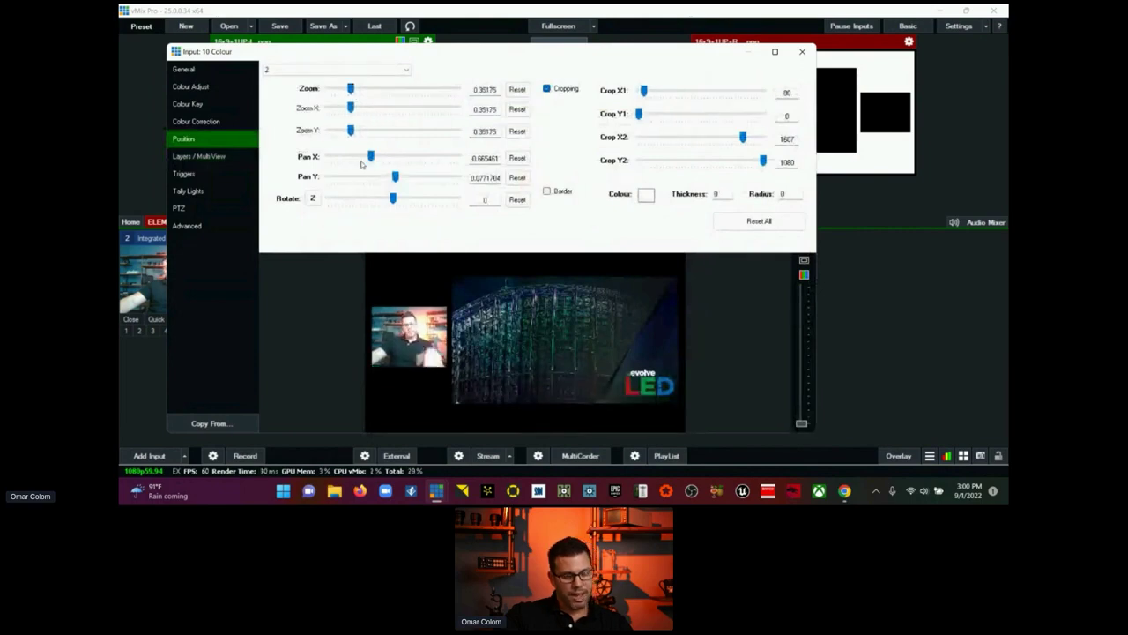
drag(743, 139, 764, 138)
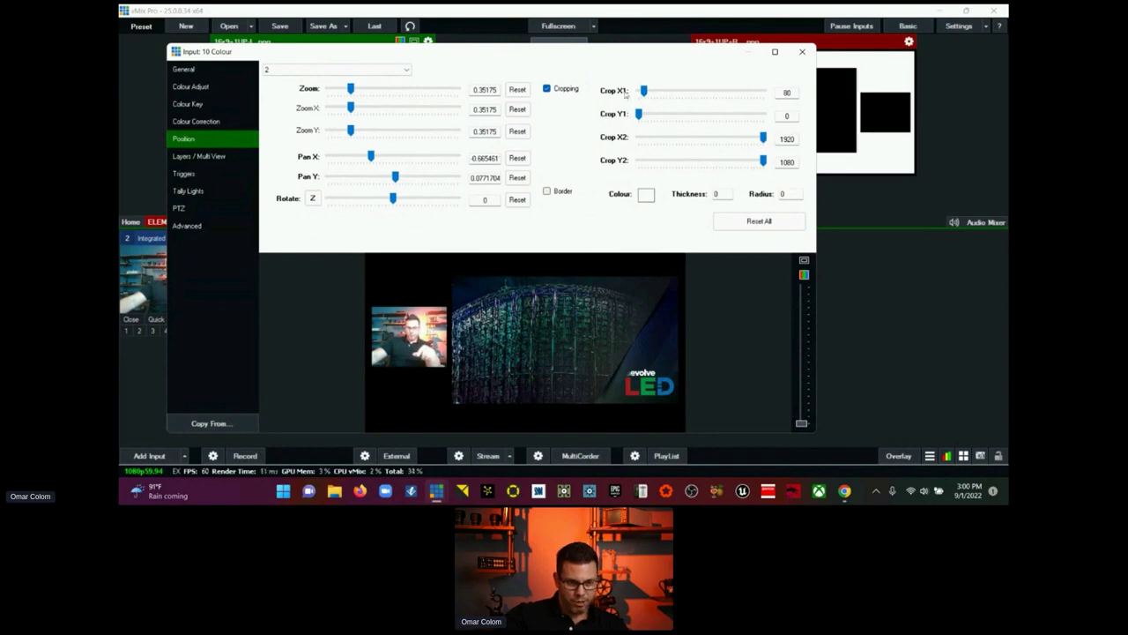
drag(644, 90, 638, 91)
click(547, 89)
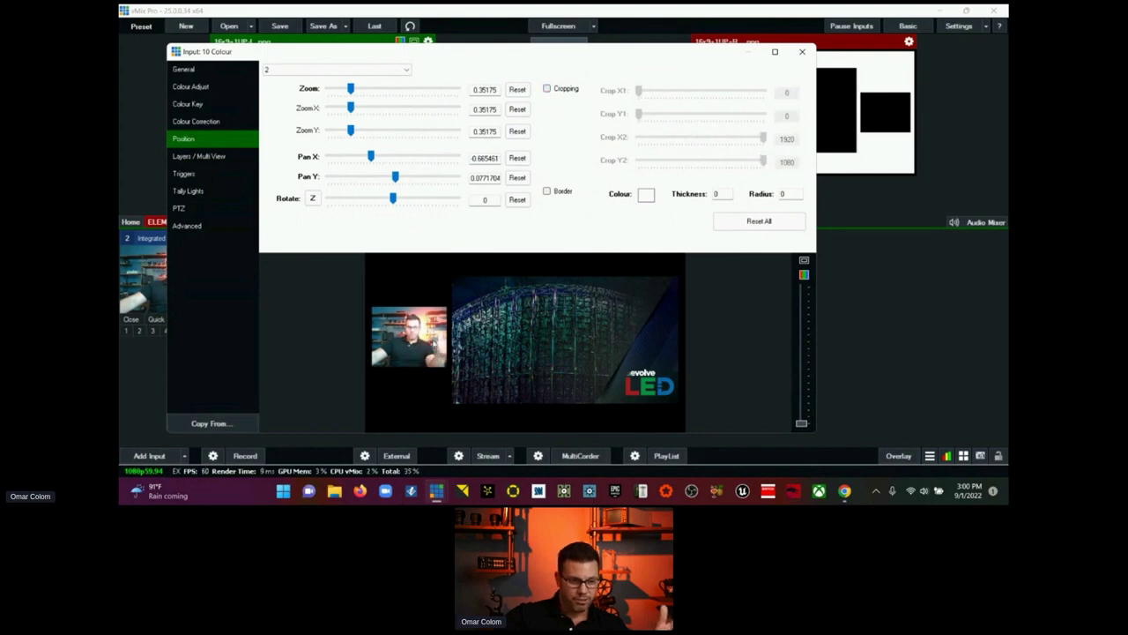
click(805, 54)
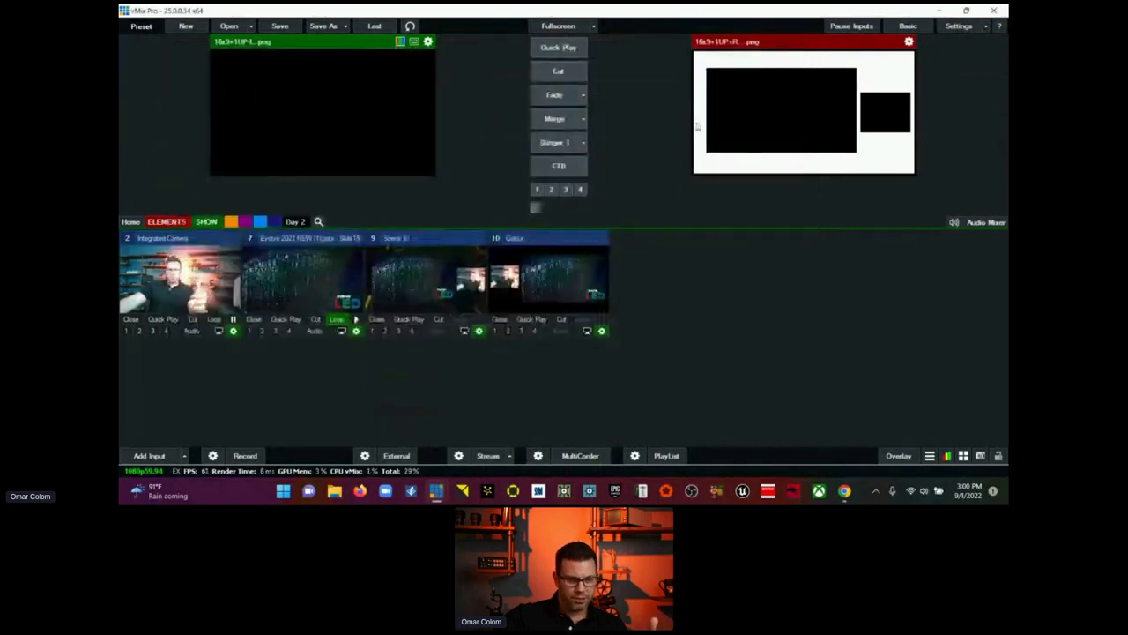
Step: Load the layered Colour input into preview and rename it Scene 02
click(503, 239)
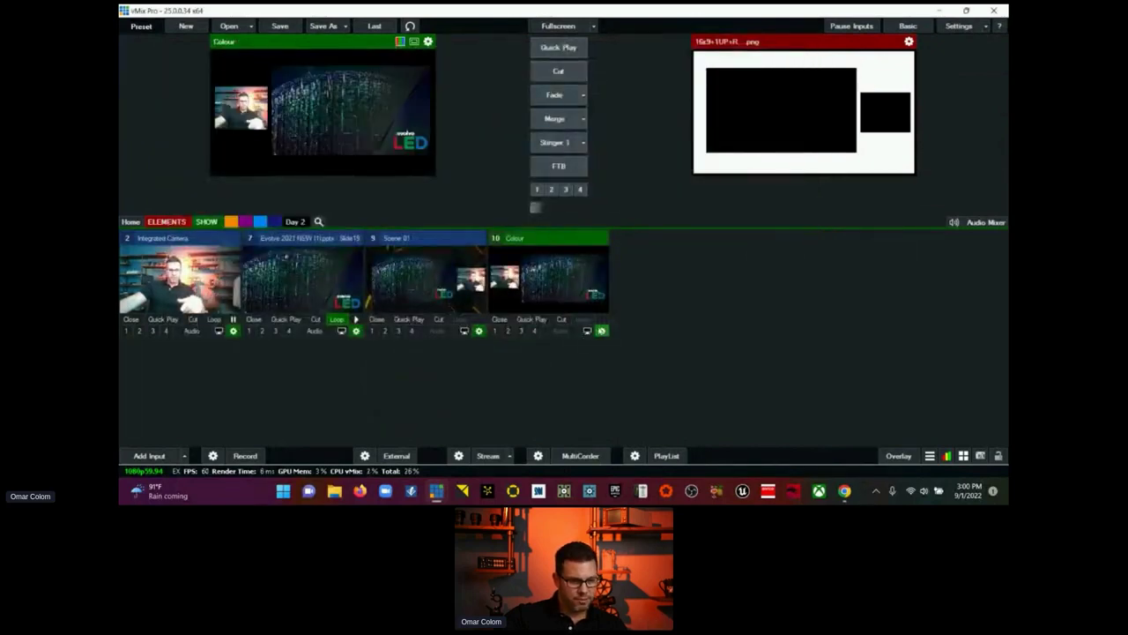
click(601, 331)
click(184, 69)
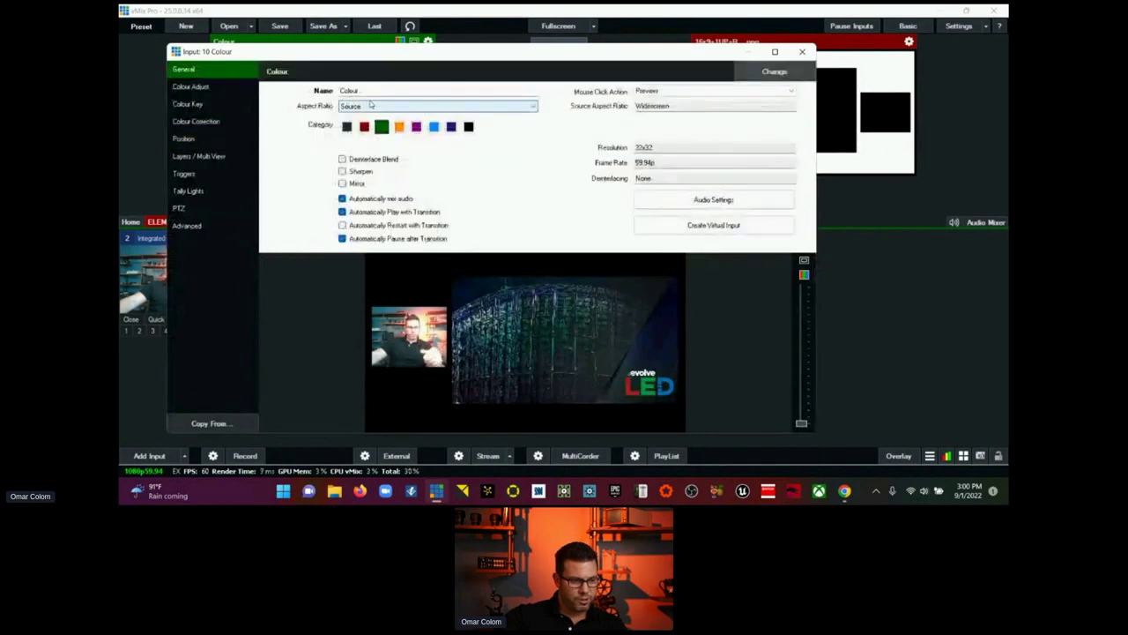
double_click(335, 91)
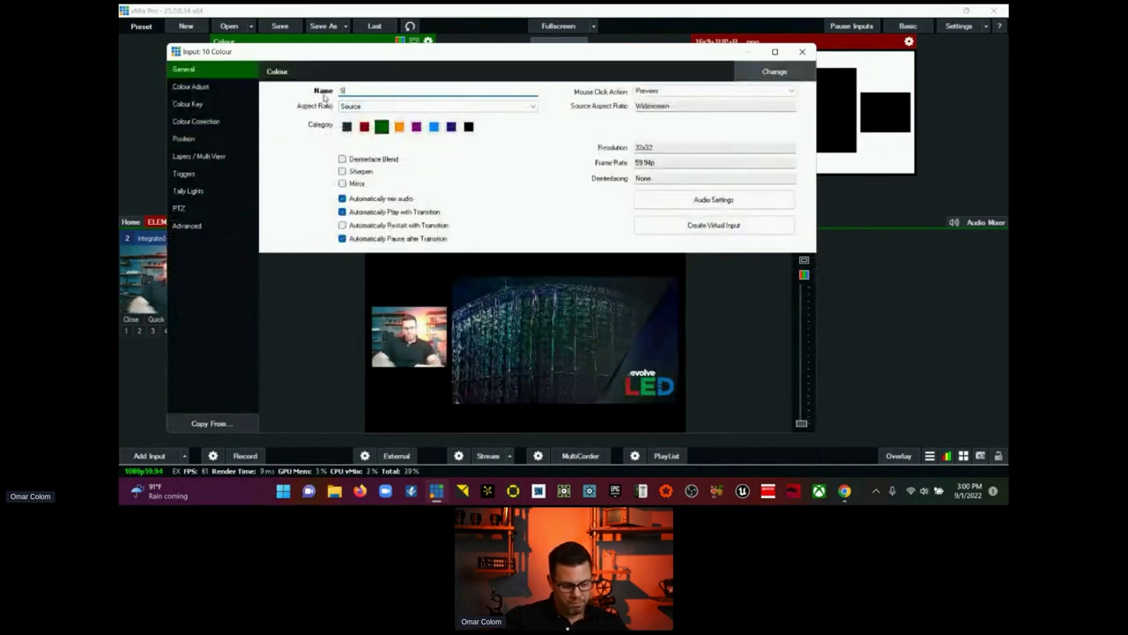
text(Scene 02)
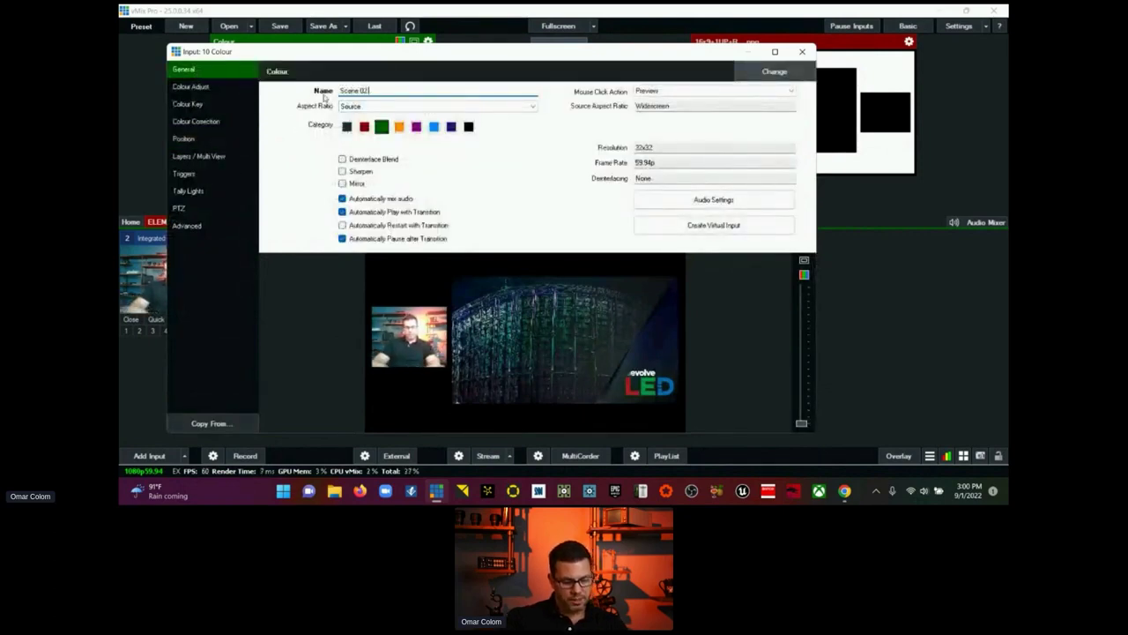
click(802, 53)
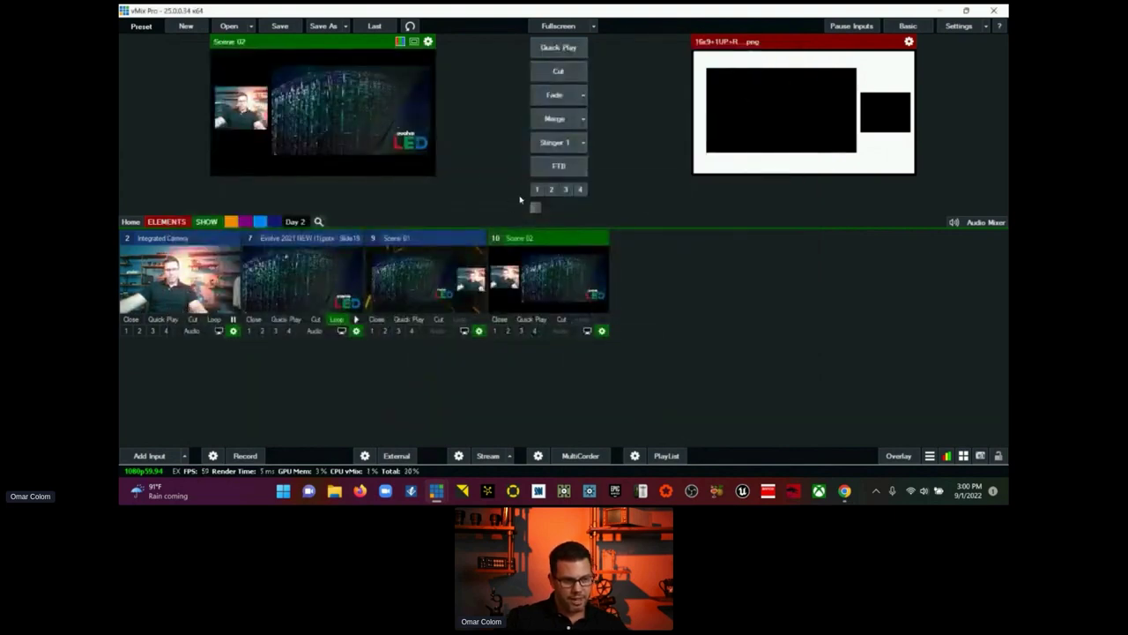
Step: Cut Scene 02 to the program output, followed by a cut to the Integrated Camera
click(553, 72)
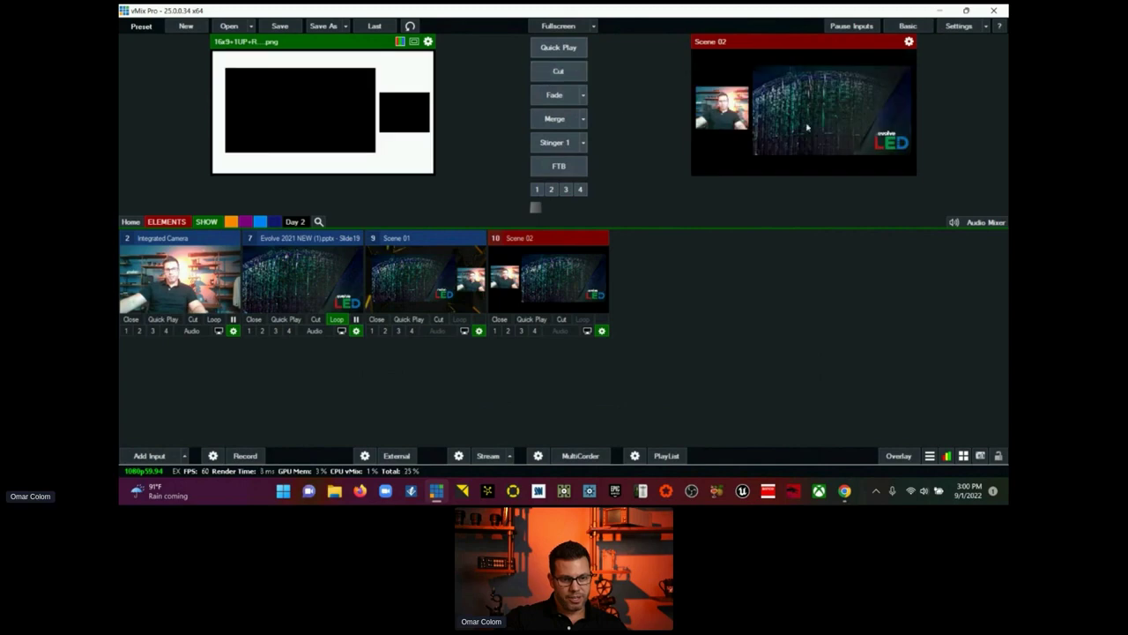
click(221, 240)
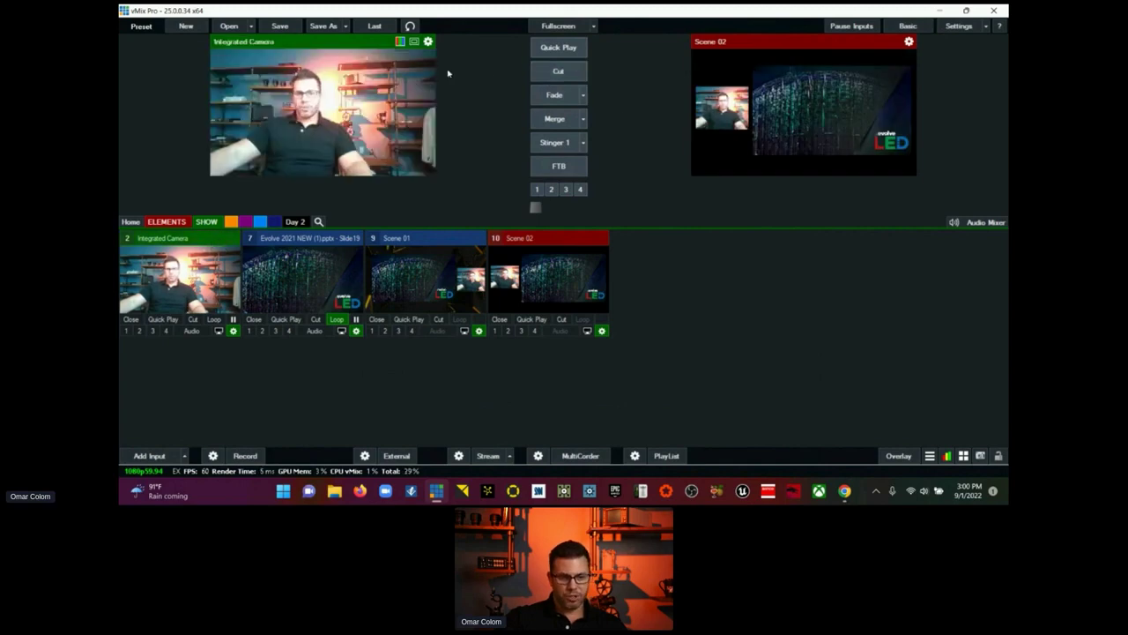
click(553, 79)
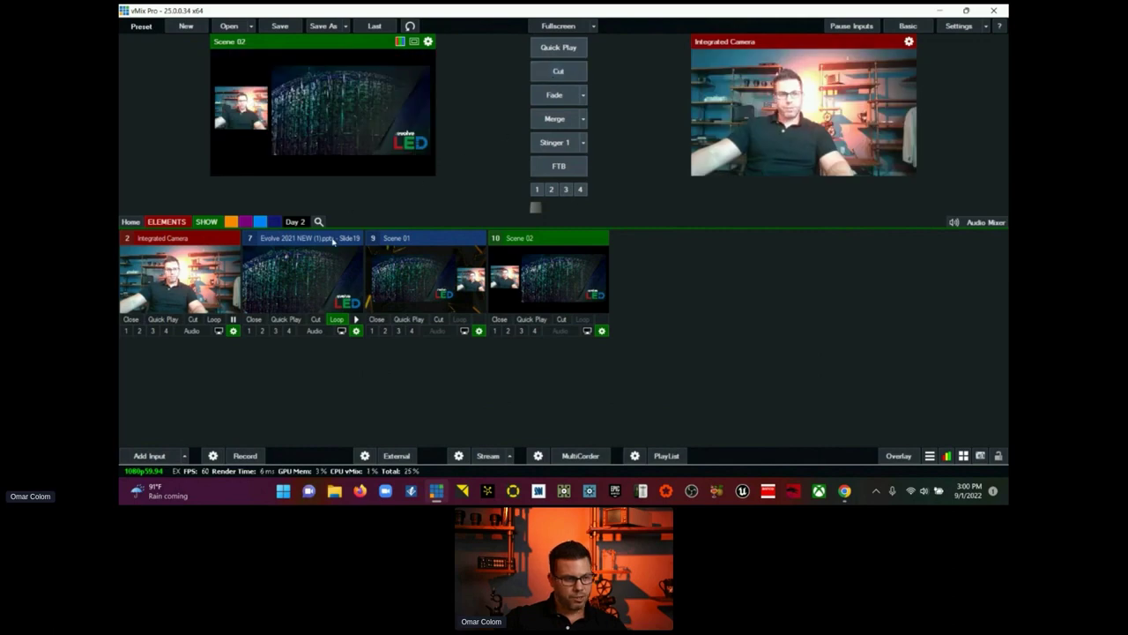
Step: Switch the output between Scene 02 and the PowerPoint slide input using fade and cut transitions, ending with a fade to Scene 02
click(309, 260)
click(546, 239)
click(554, 94)
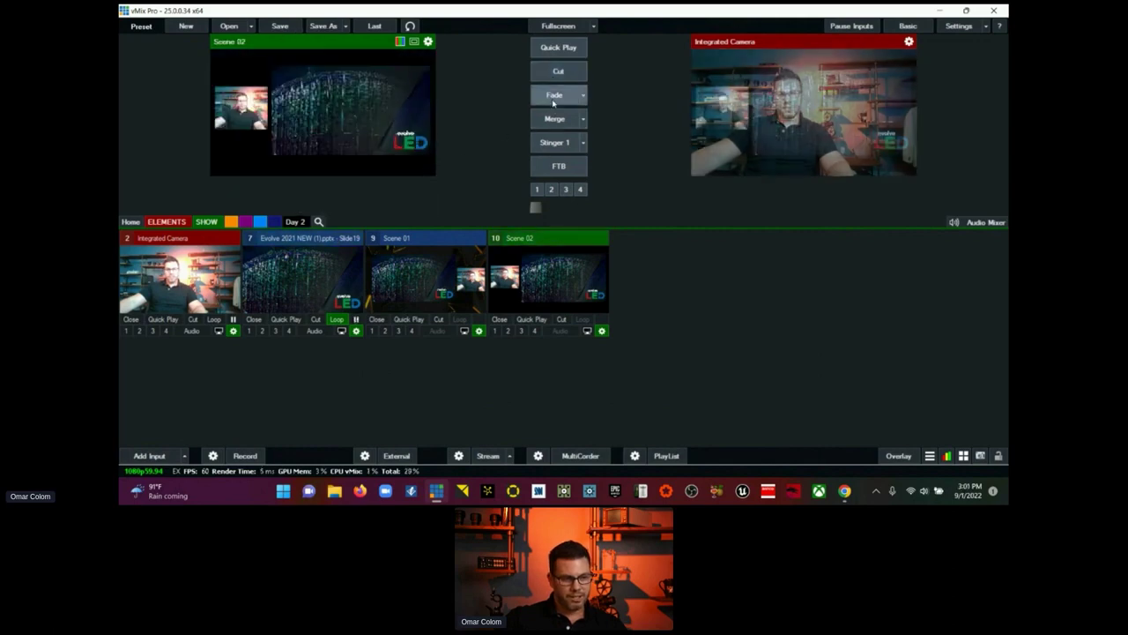
click(329, 239)
click(559, 74)
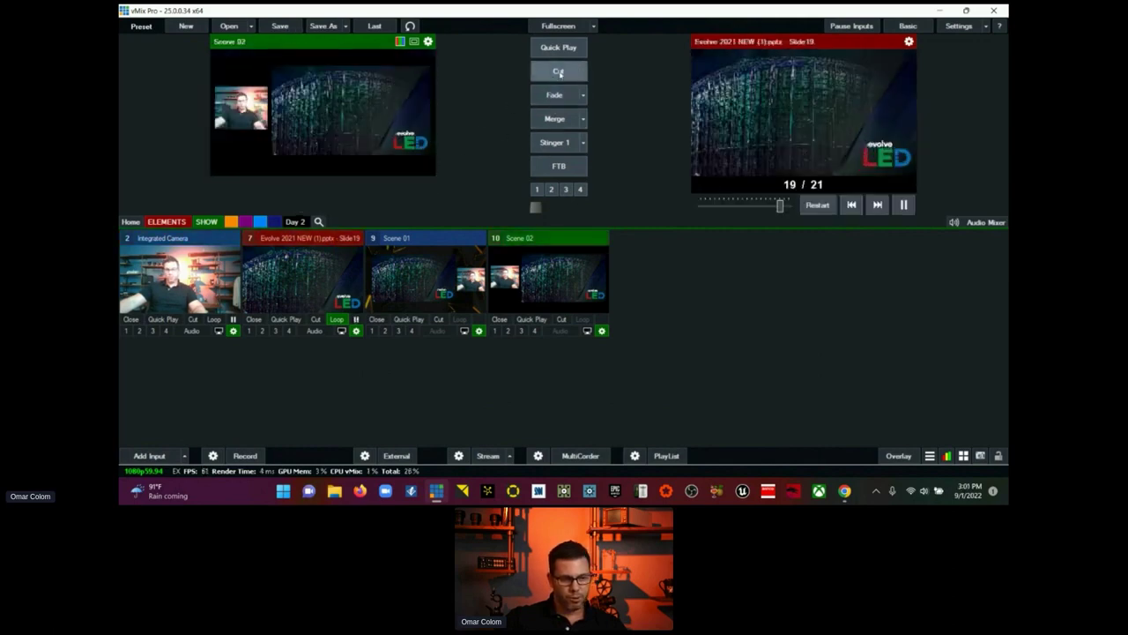
click(555, 95)
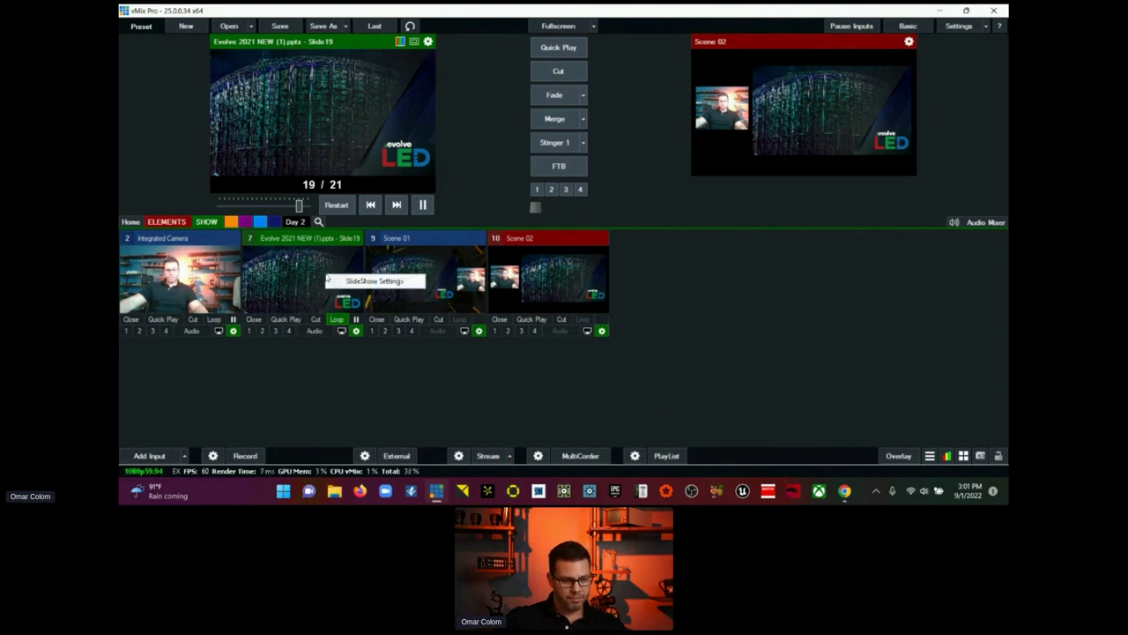
Step: Switch the Evolve 2021 NEW (1).pptx slideshow to slide 17 through its slideshow settings
click(329, 283)
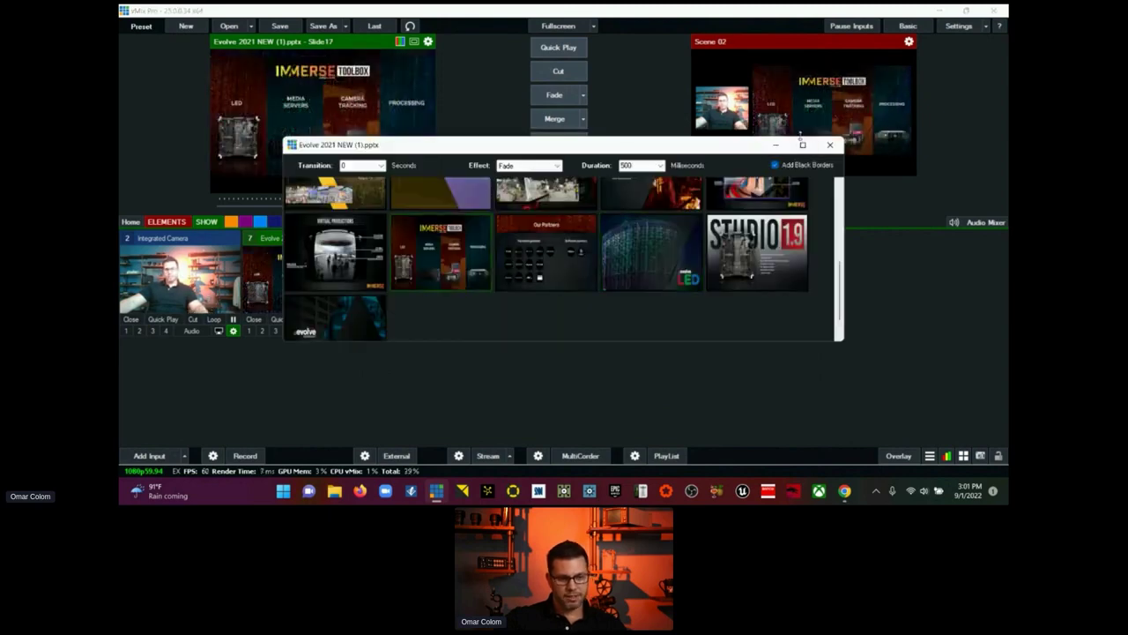
click(829, 145)
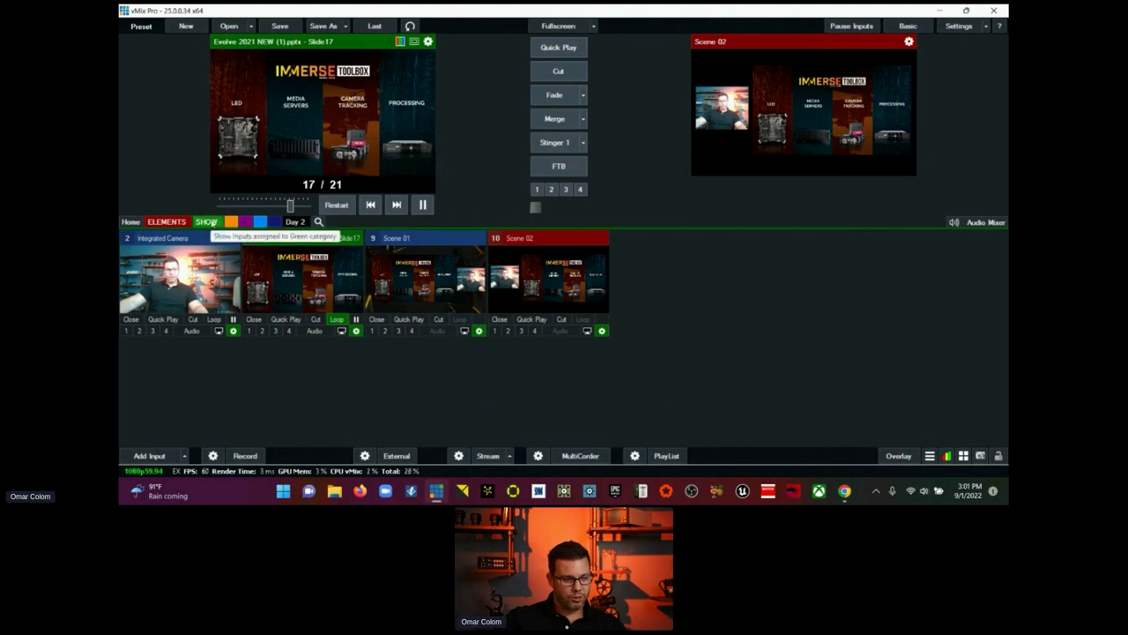
Step: Create a virtual input from Evolve Logo.png in the ELEMENTS category and enable it on overlay 1
click(167, 221)
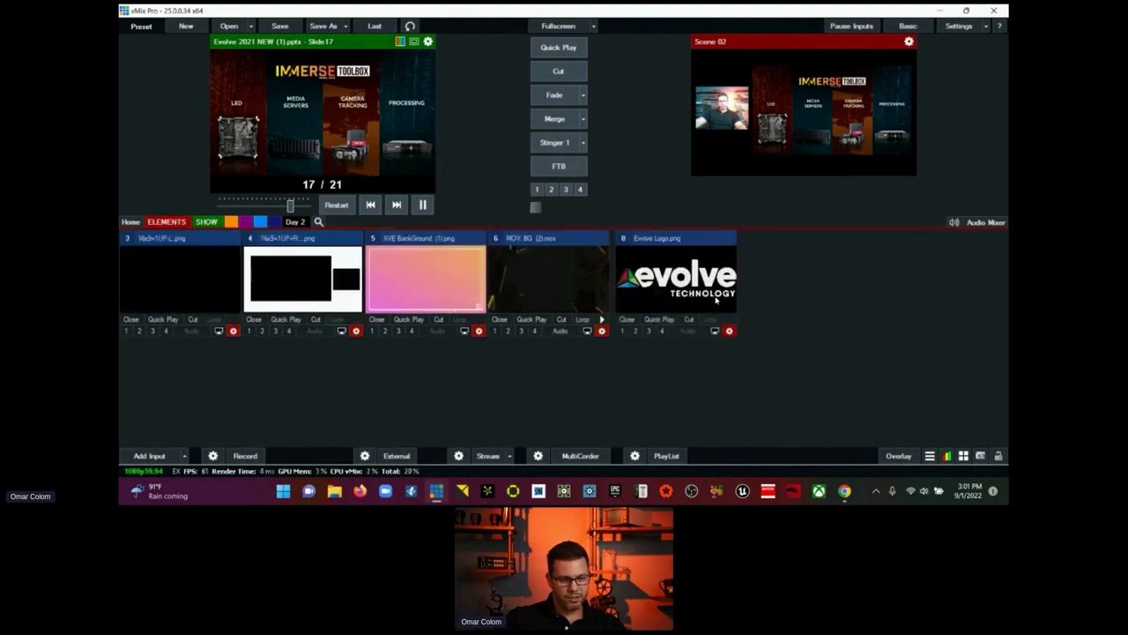
right_click(733, 326)
click(747, 337)
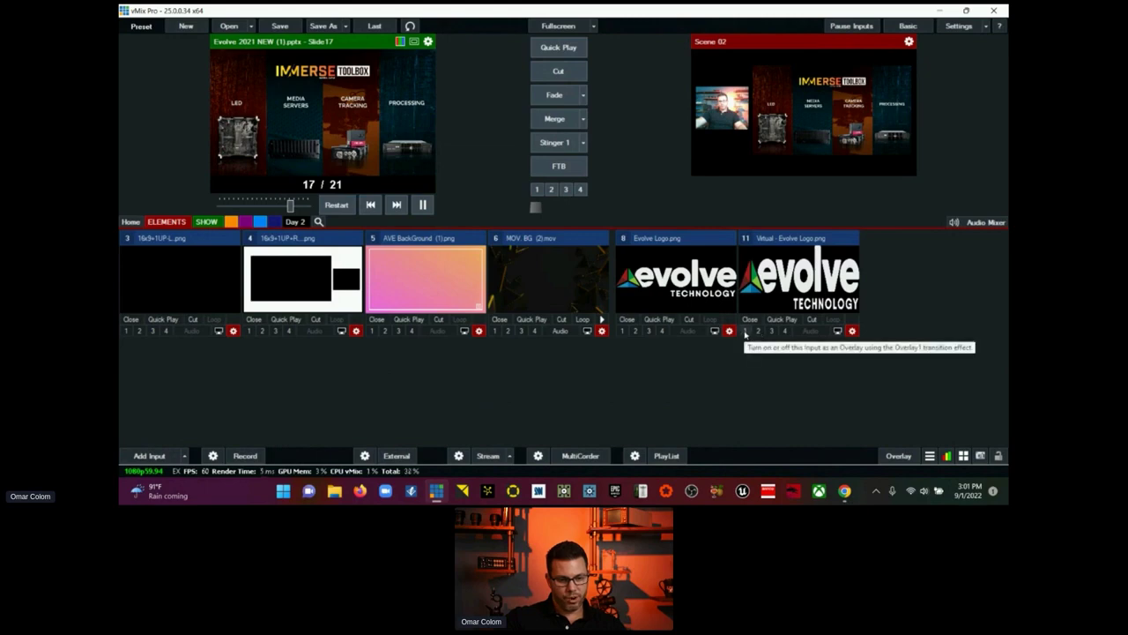
click(745, 330)
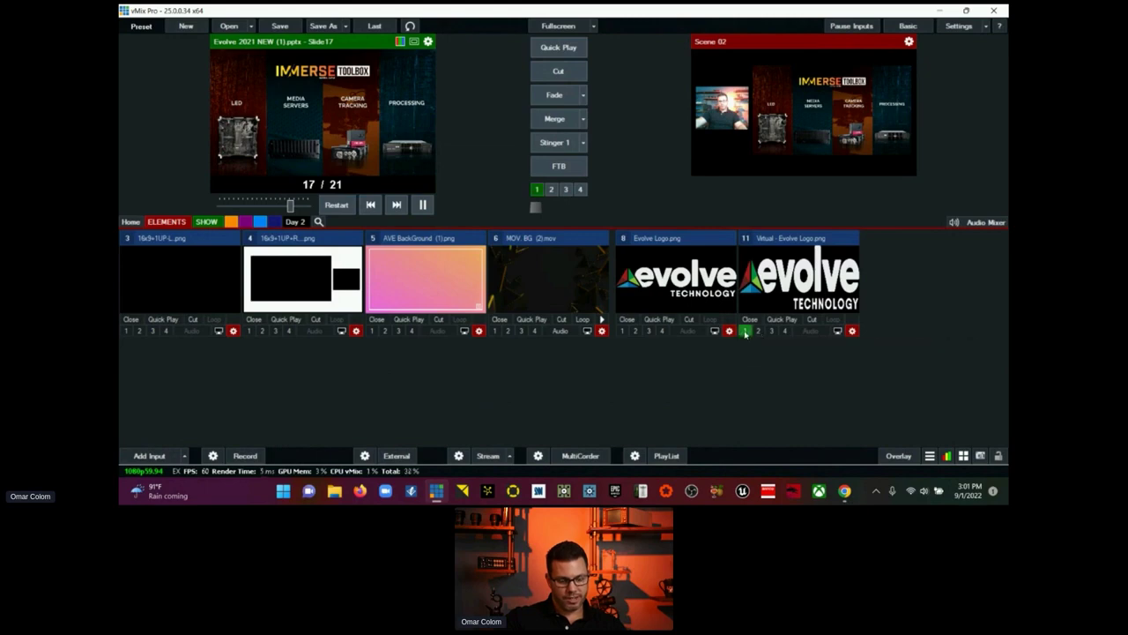
Step: Set the Main position zoom of the virtual Evolve Logo.png input to 0.15475
click(851, 331)
drag(467, 46, 665, 121)
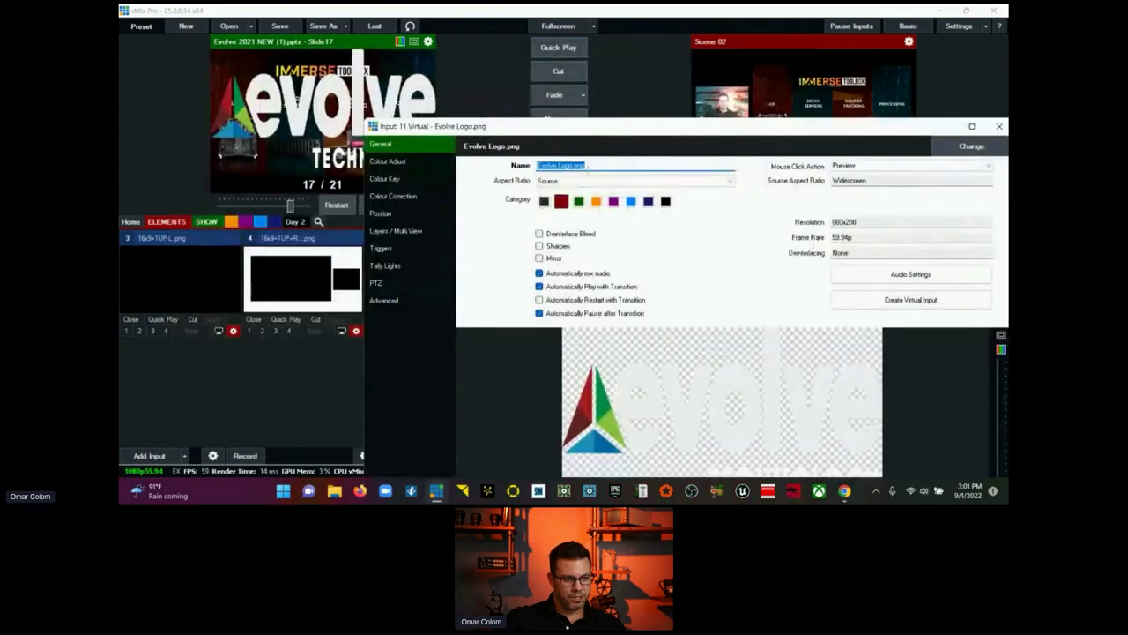
click(392, 213)
drag(592, 165, 558, 167)
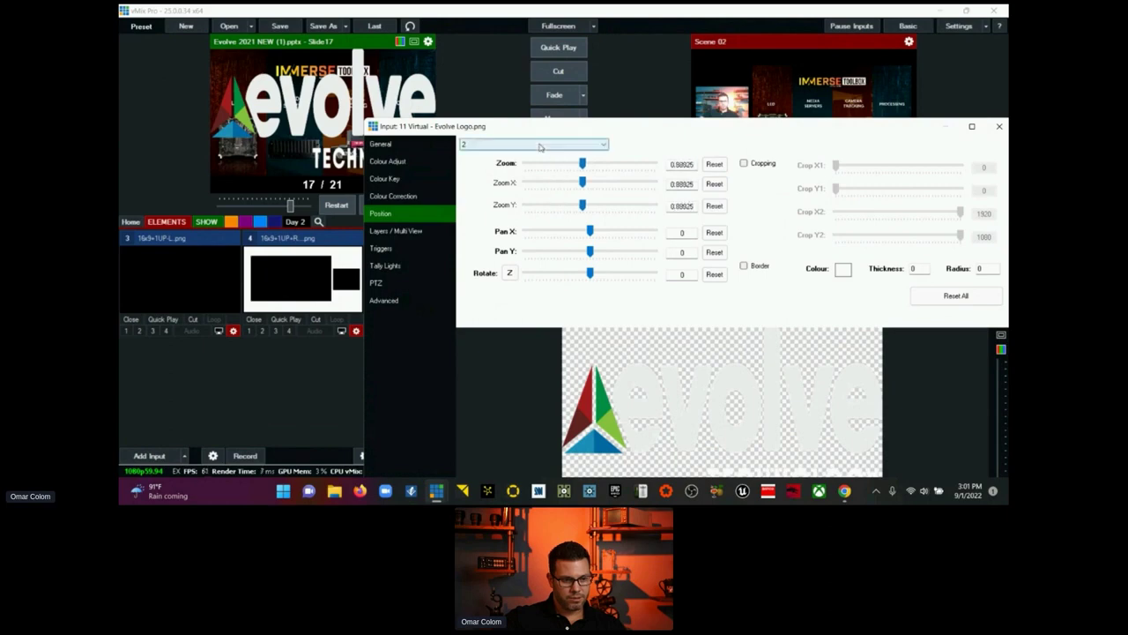
click(539, 144)
click(542, 157)
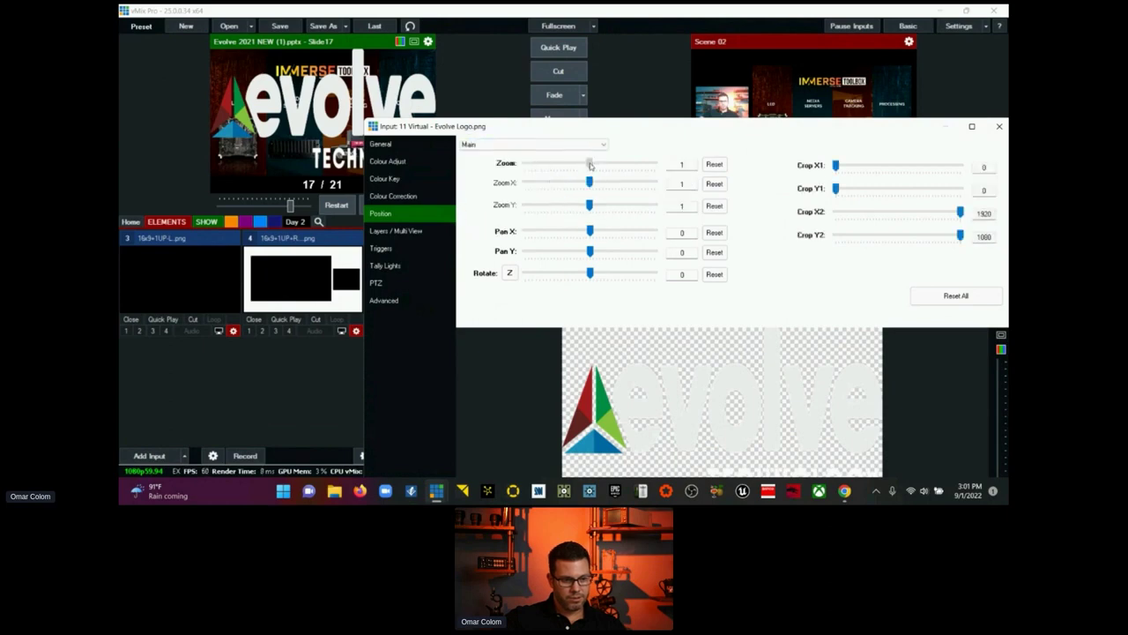
drag(591, 165, 543, 174)
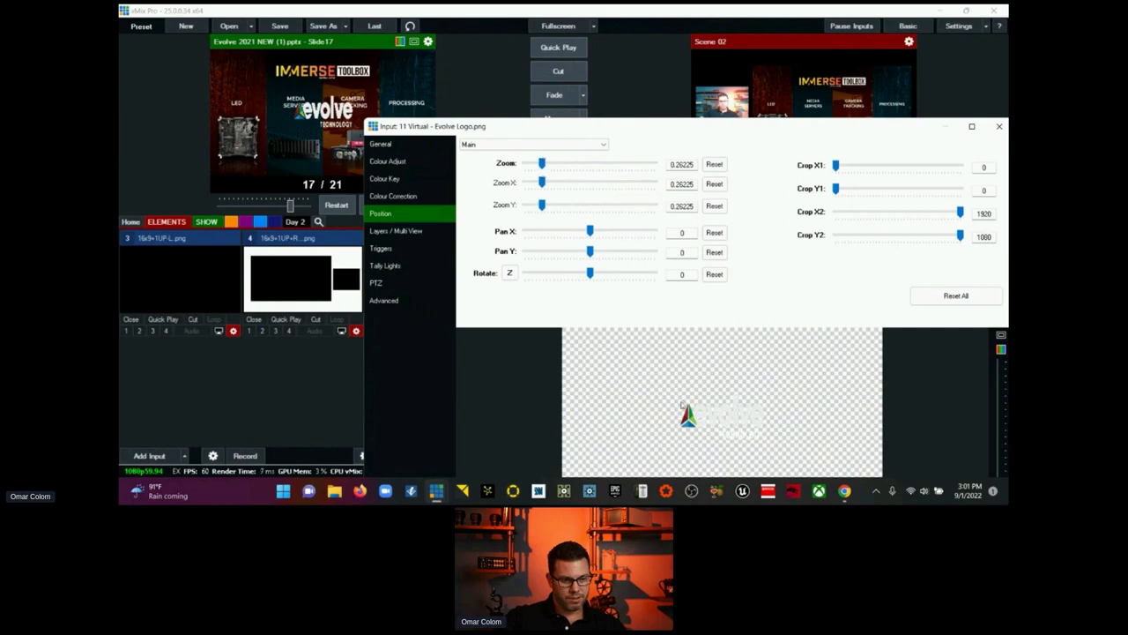
drag(542, 164, 535, 164)
Step: Move the virtual logo to the frame's lower-right corner at about 0.756 pan X and -0.794 pan Y, and switch overlay 1 off
drag(702, 418, 821, 465)
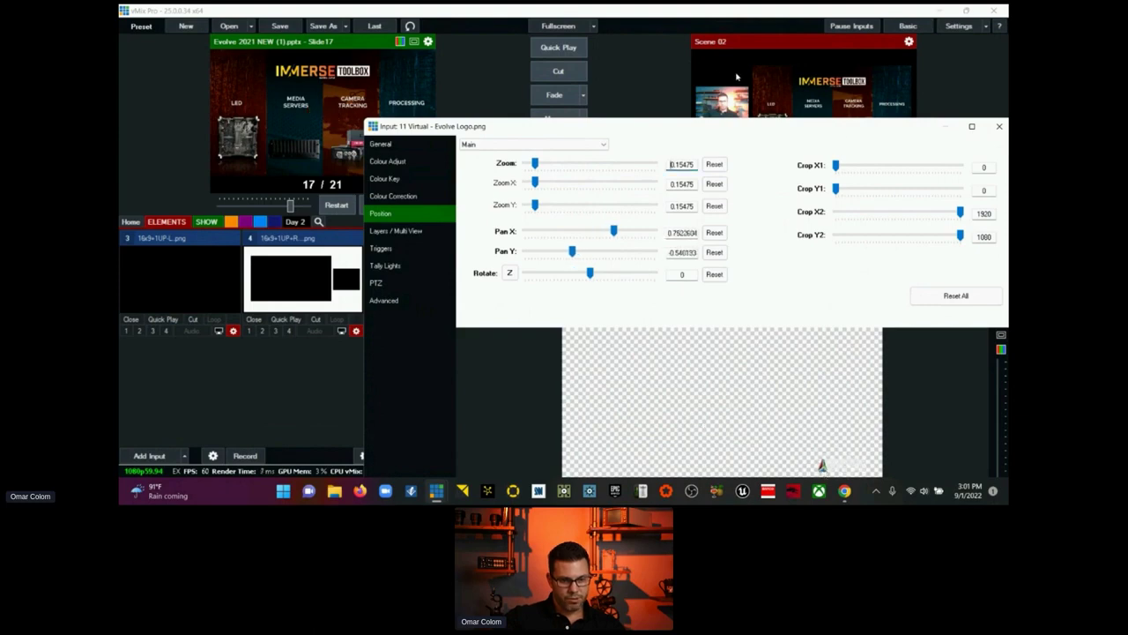
drag(758, 126, 634, 71)
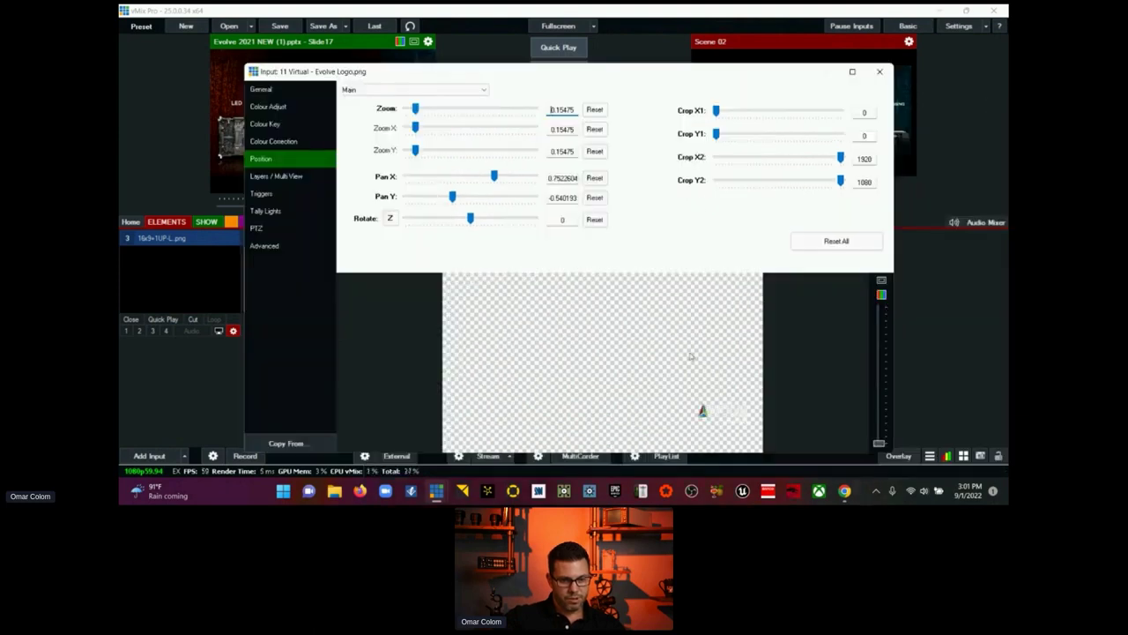
drag(702, 410, 704, 434)
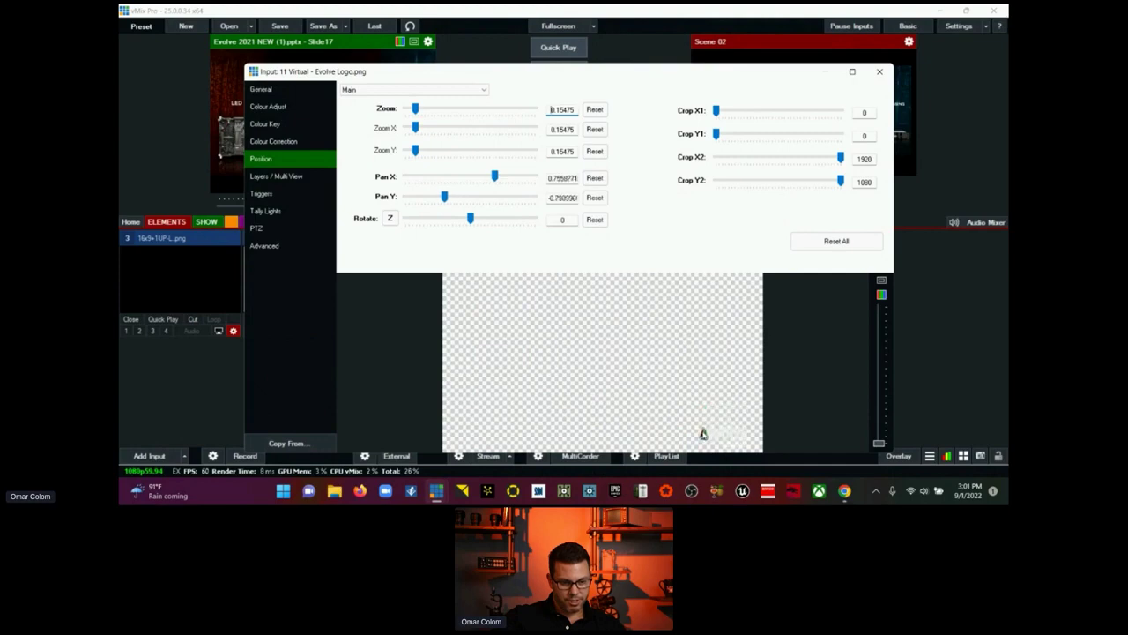
click(878, 71)
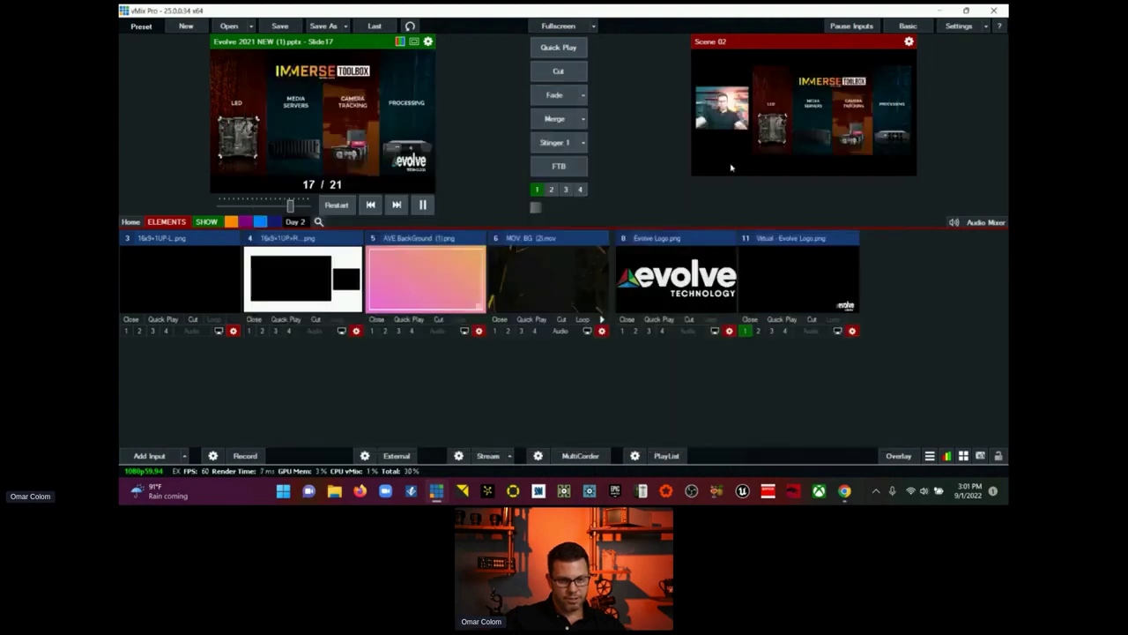
click(745, 331)
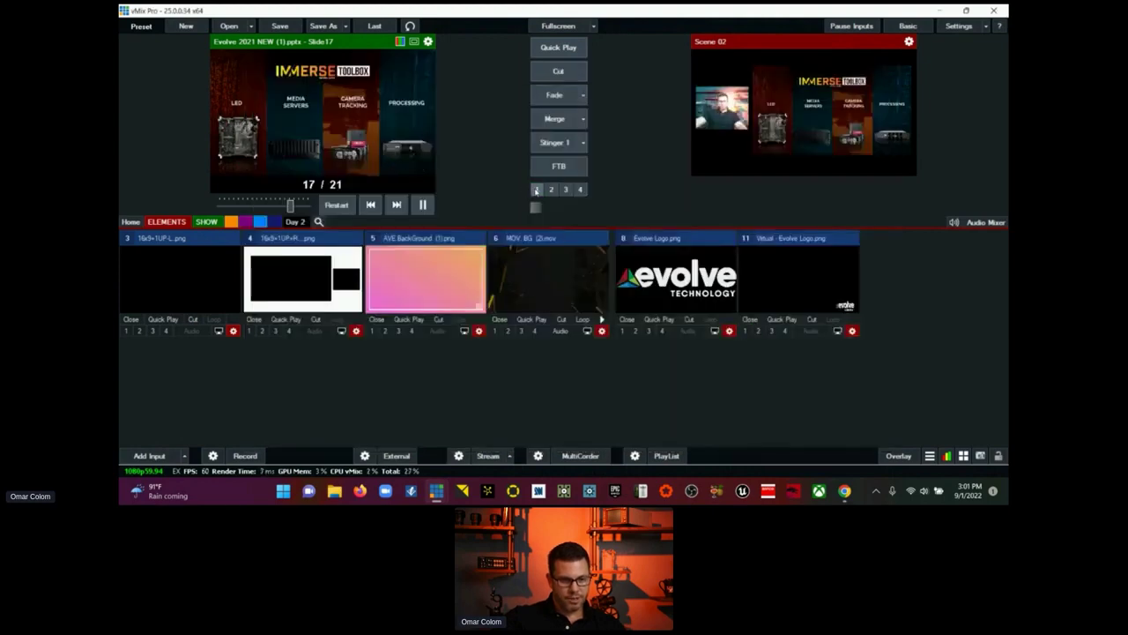
Step: Enable the virtual Evolve Logo.png input on overlay 1 over the live Scene 02
click(745, 331)
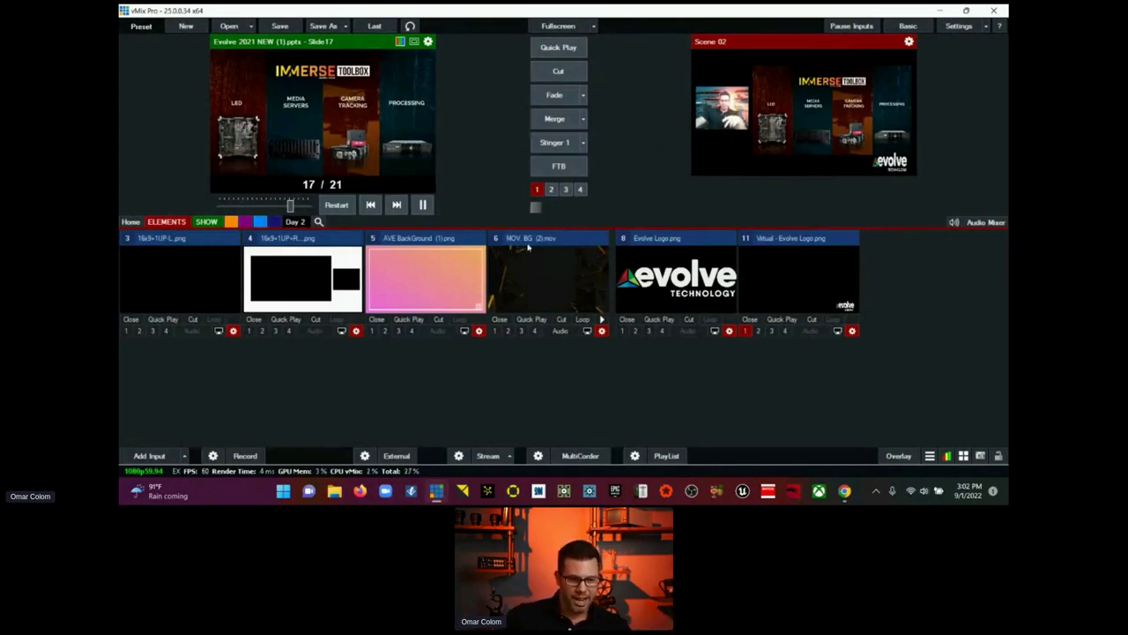
Step: In Scene 02 from the SHOW category, move the layer 2 camera to about -0.676 pan X and 0.084 pan Y
click(206, 221)
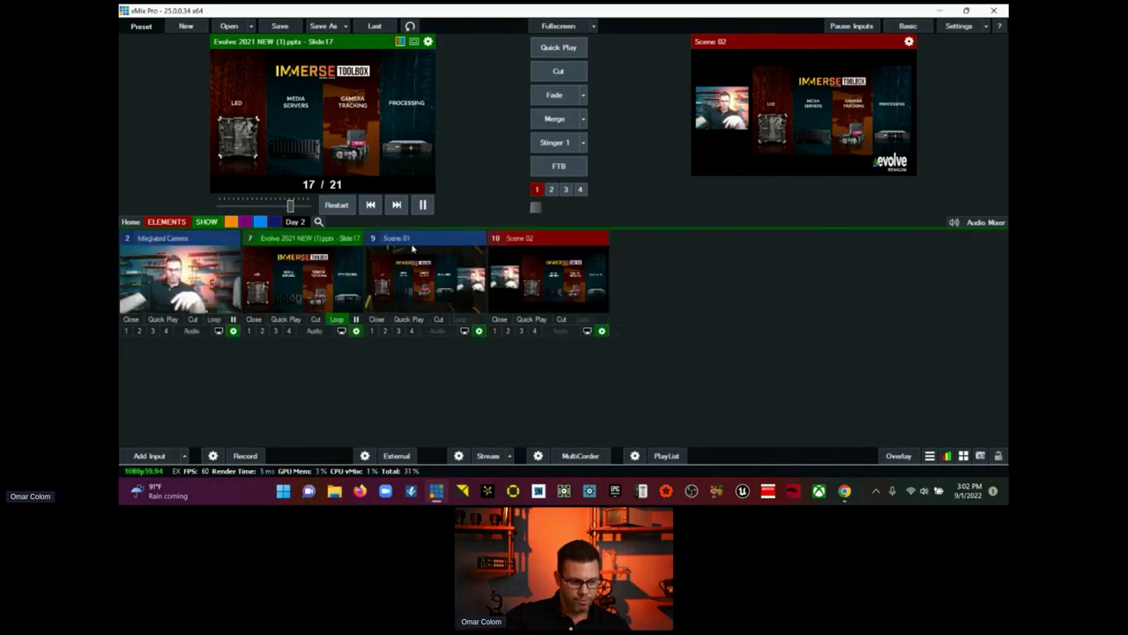
click(565, 282)
click(602, 332)
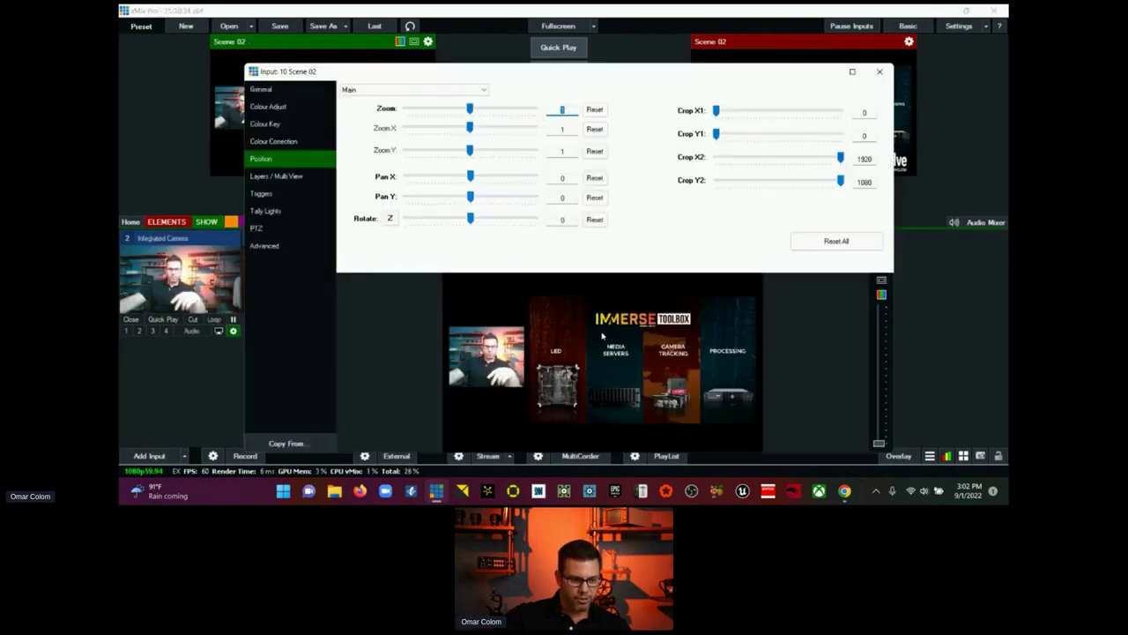
click(280, 176)
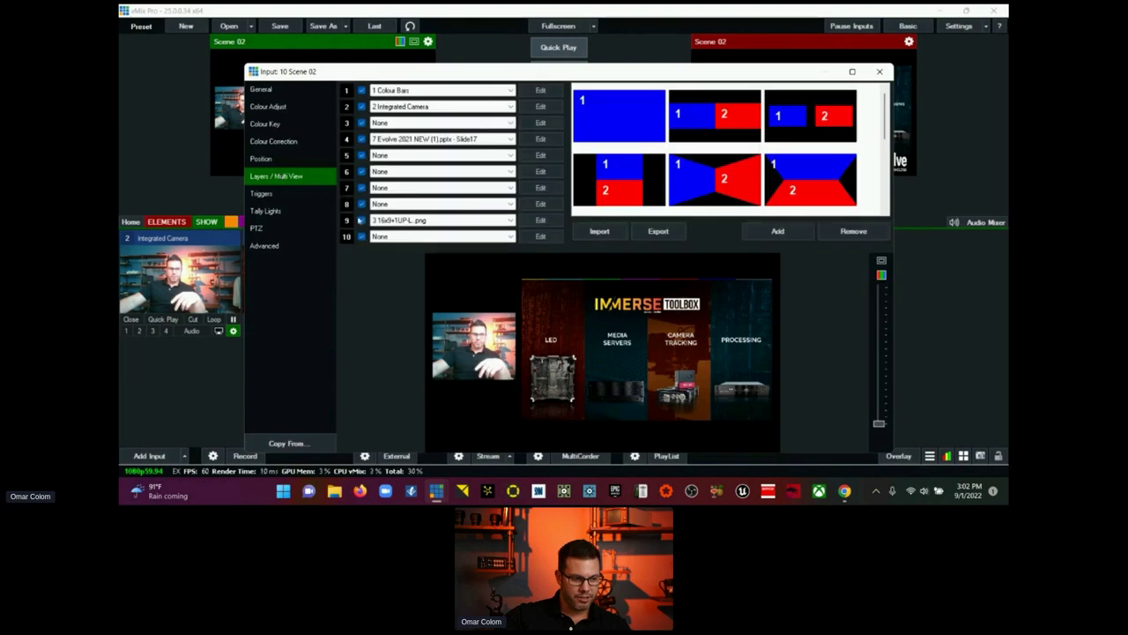
click(360, 220)
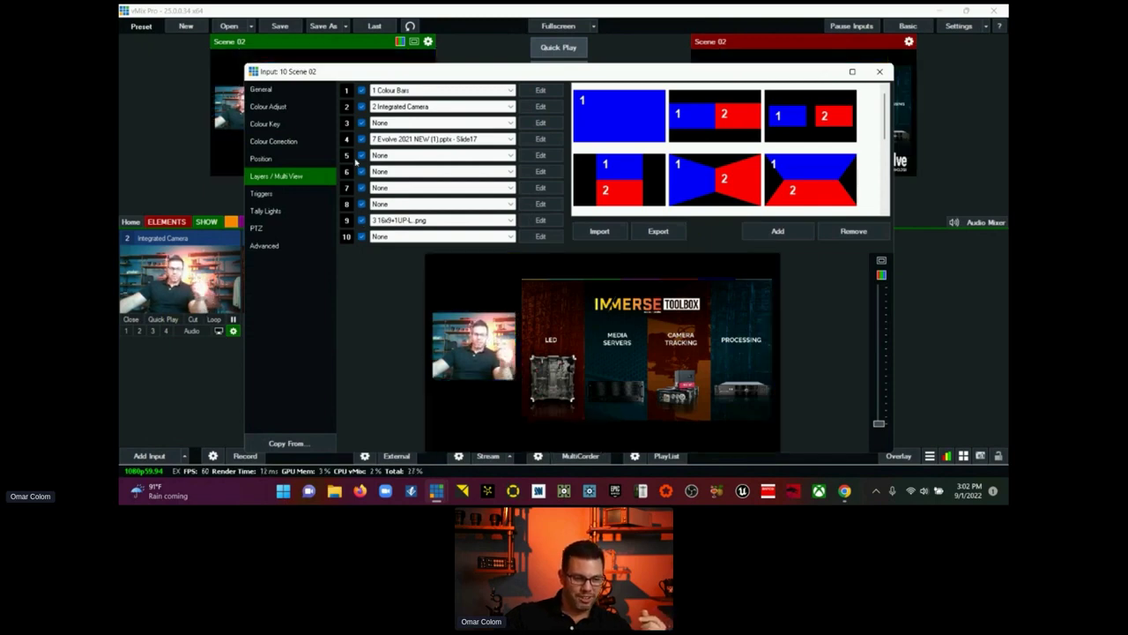
click(539, 107)
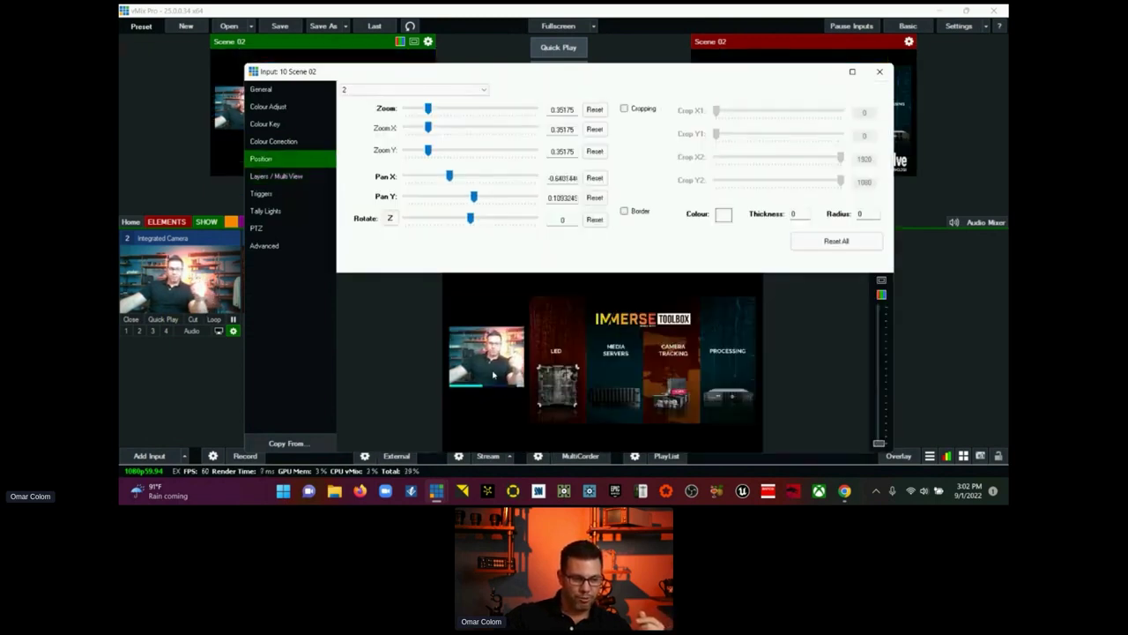
drag(502, 379, 488, 379)
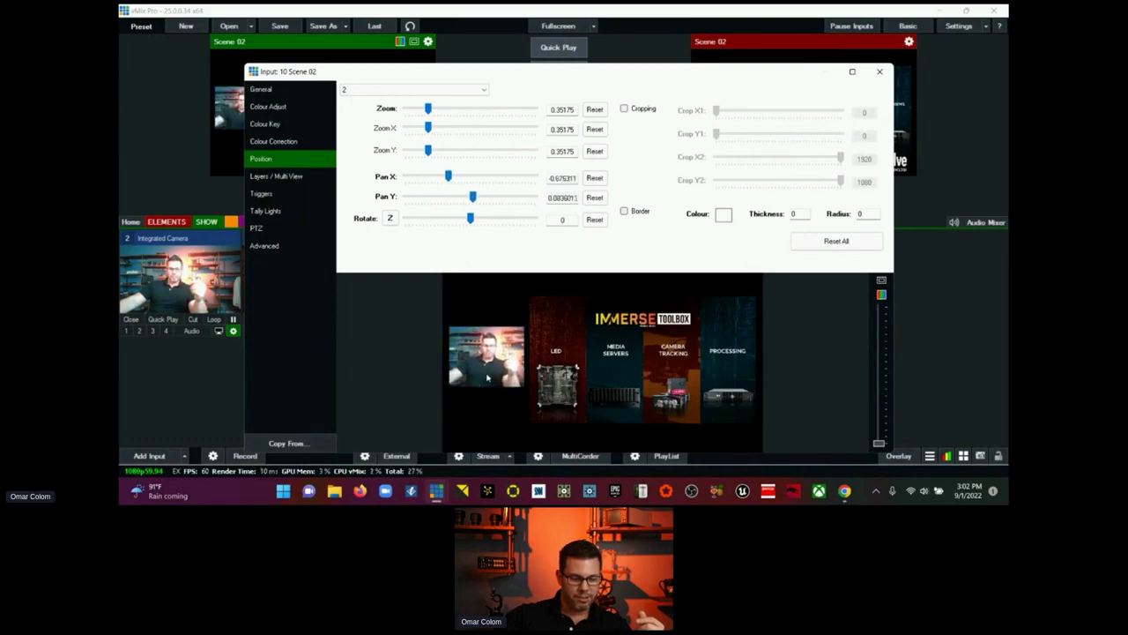
click(879, 72)
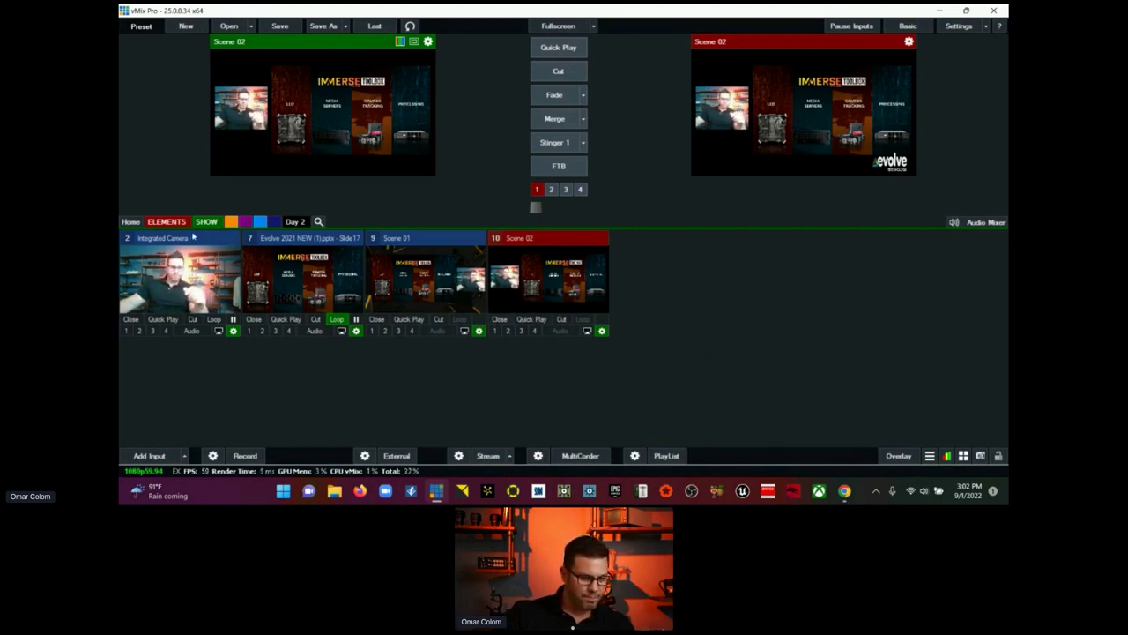
Step: Load the 16x9+1UP+R frame from the ELEMENTS category into preview and set its Key/Fill input to 5 AVE BackGround (1).png
click(168, 221)
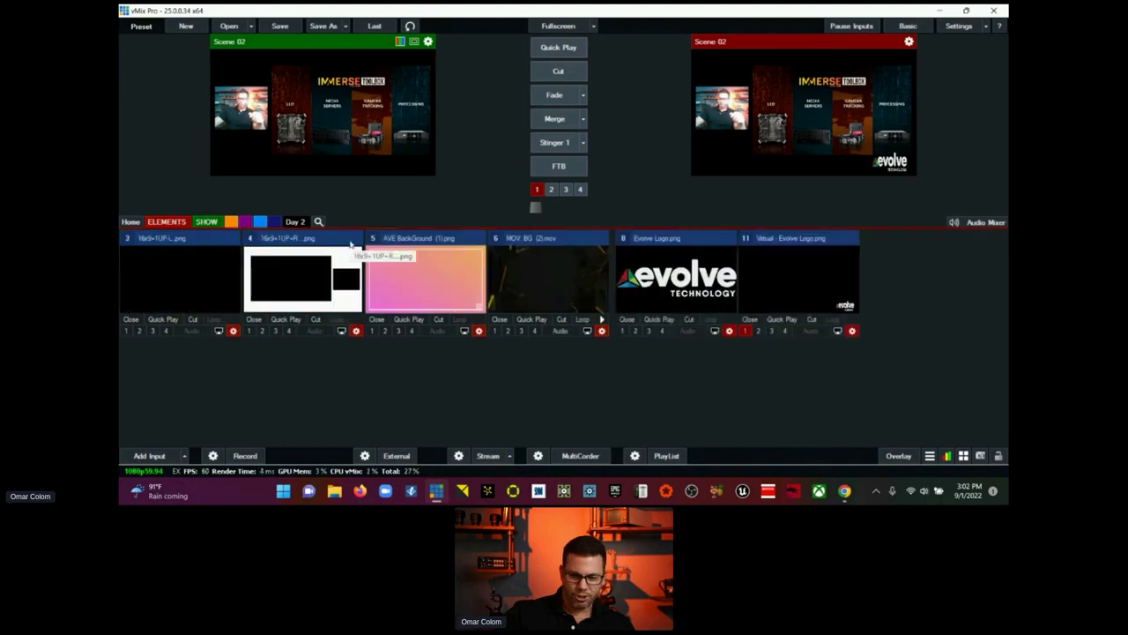
click(356, 331)
click(280, 126)
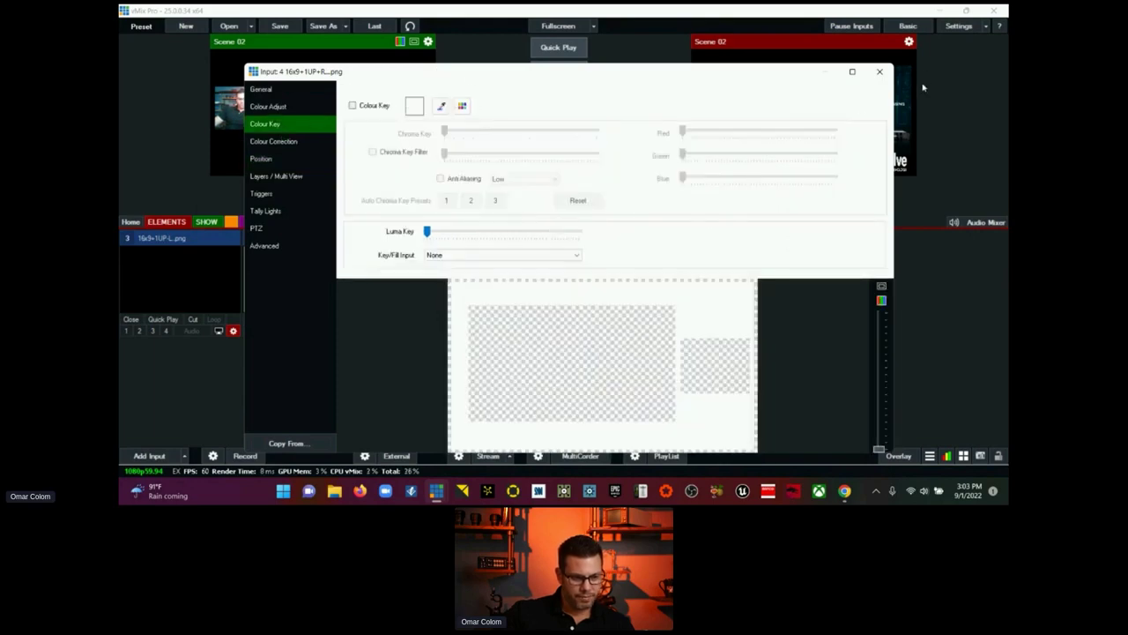
click(880, 72)
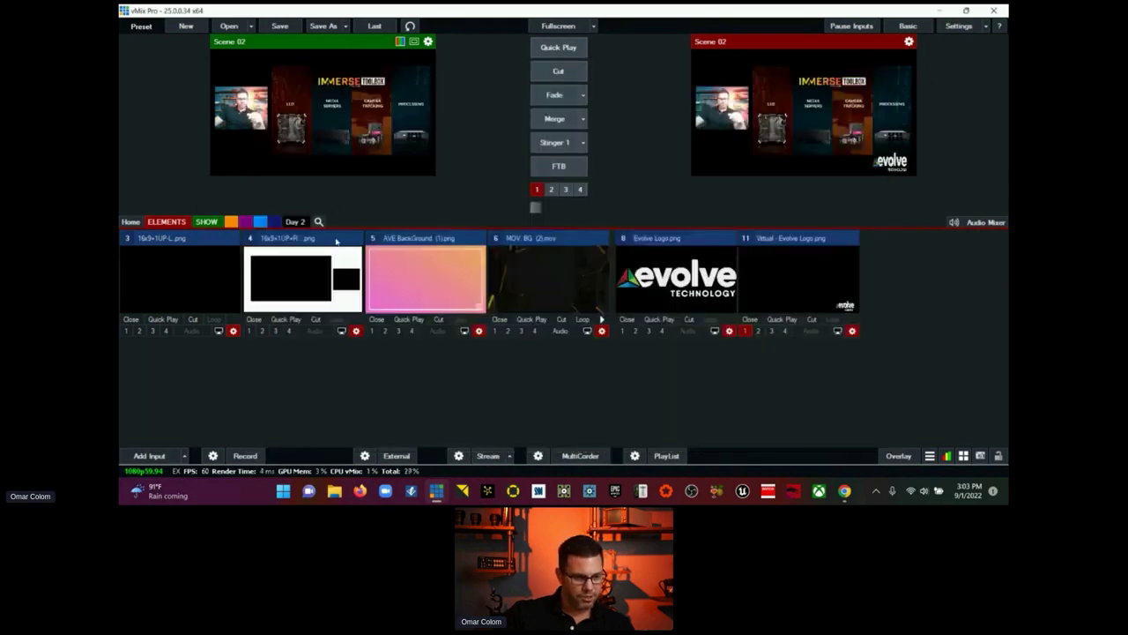
click(336, 241)
click(356, 331)
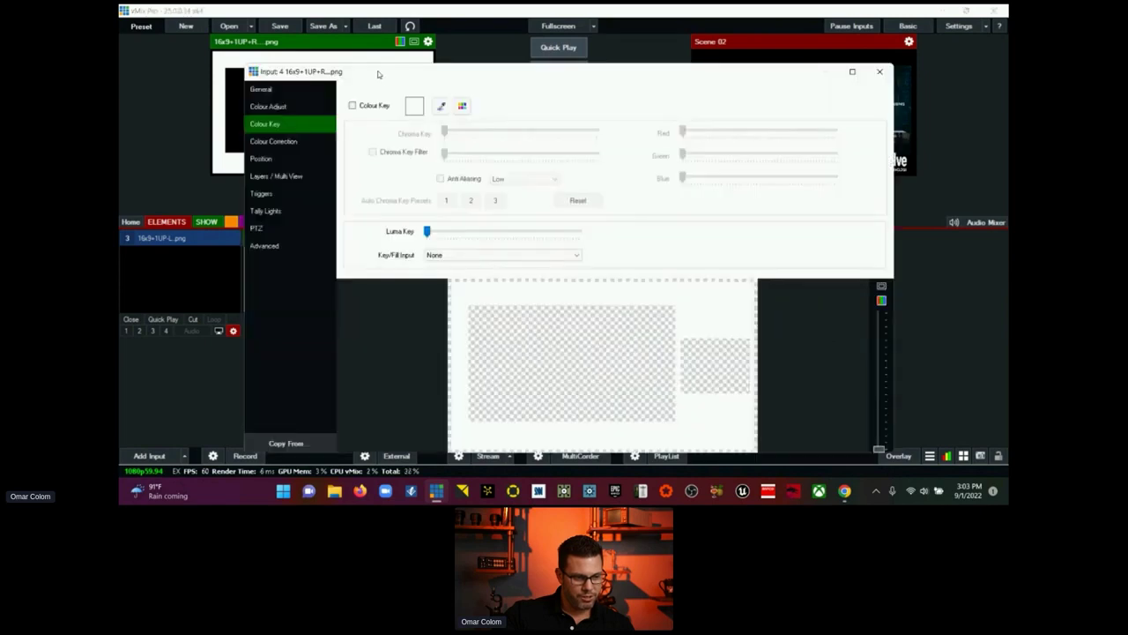
drag(379, 74, 570, 56)
click(680, 230)
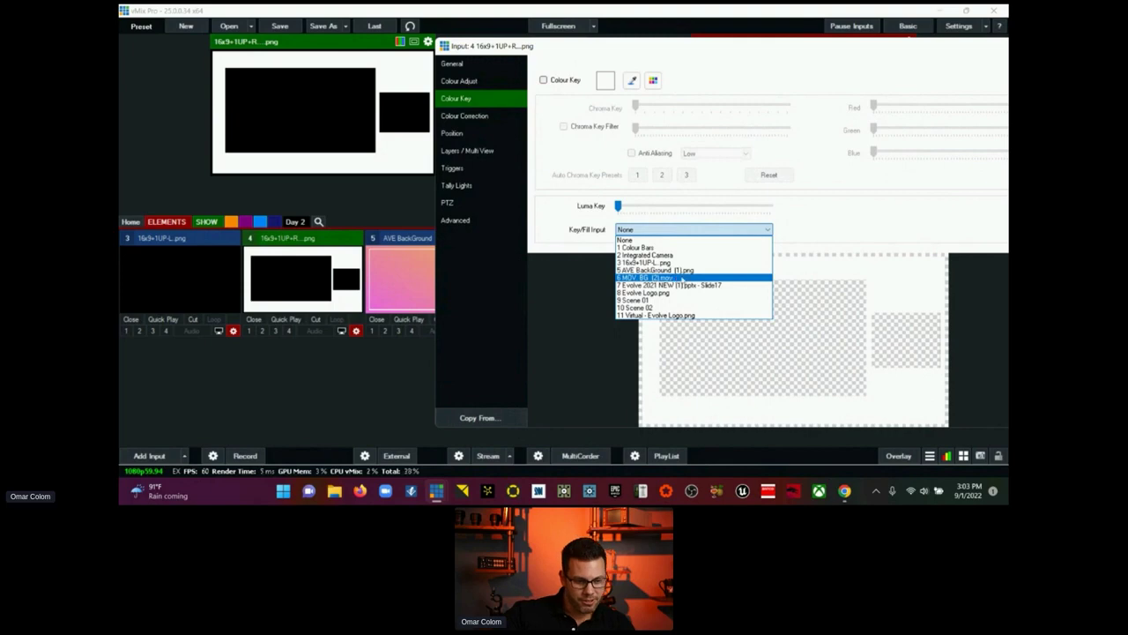
click(693, 276)
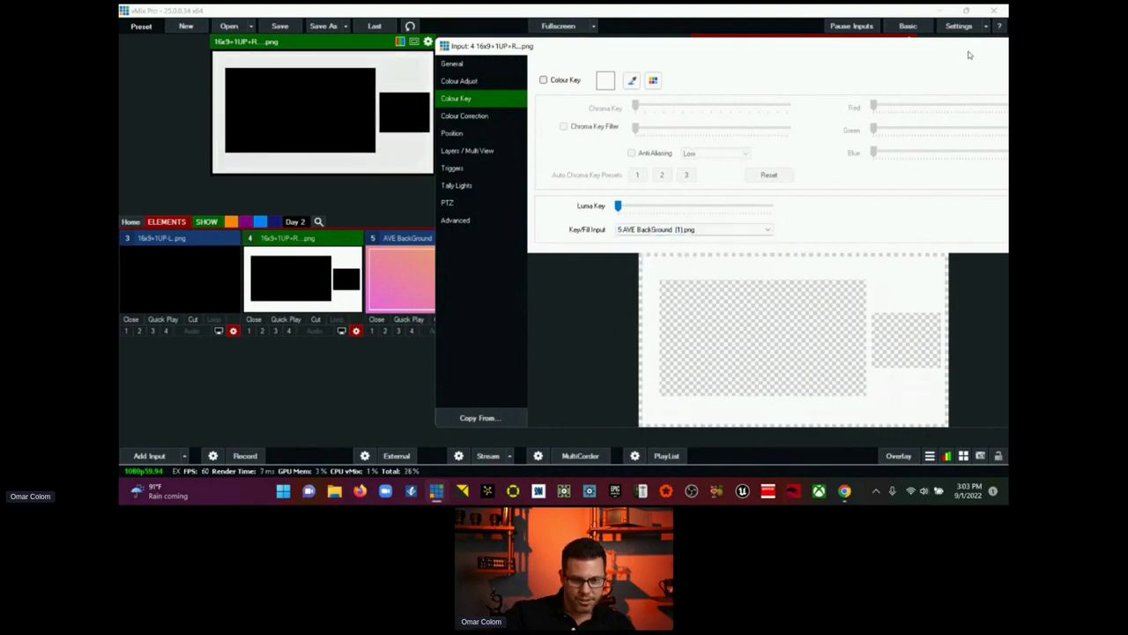
click(914, 47)
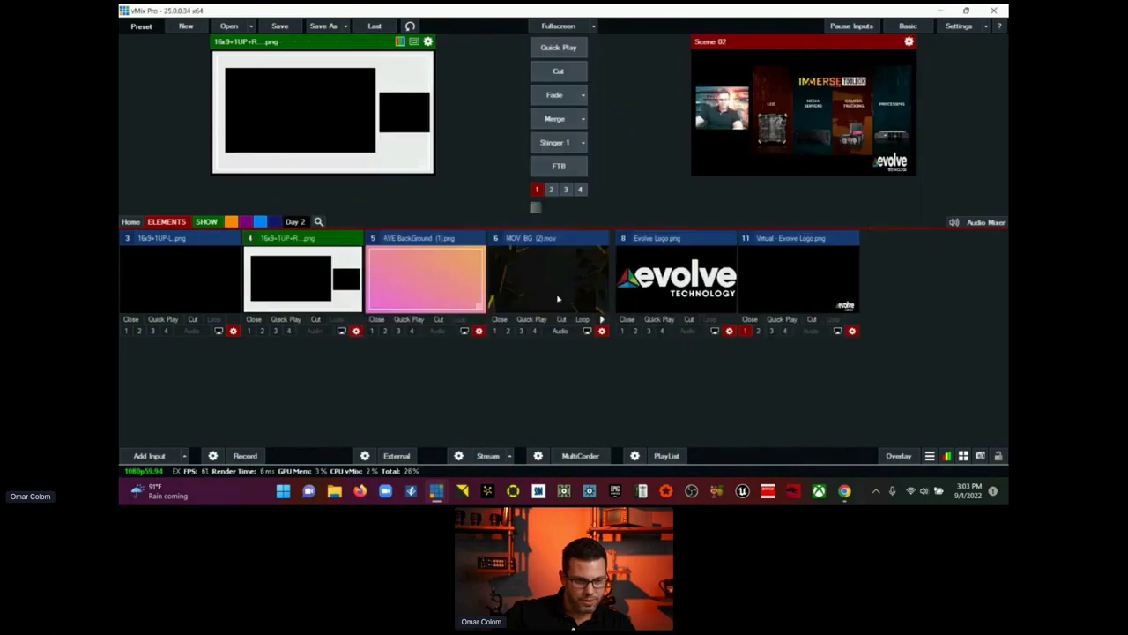
Step: Shrink the vMix window to reach the desktop and look through the Client Elements, ORG and THEME PACK GFX folders for another graphic
click(966, 11)
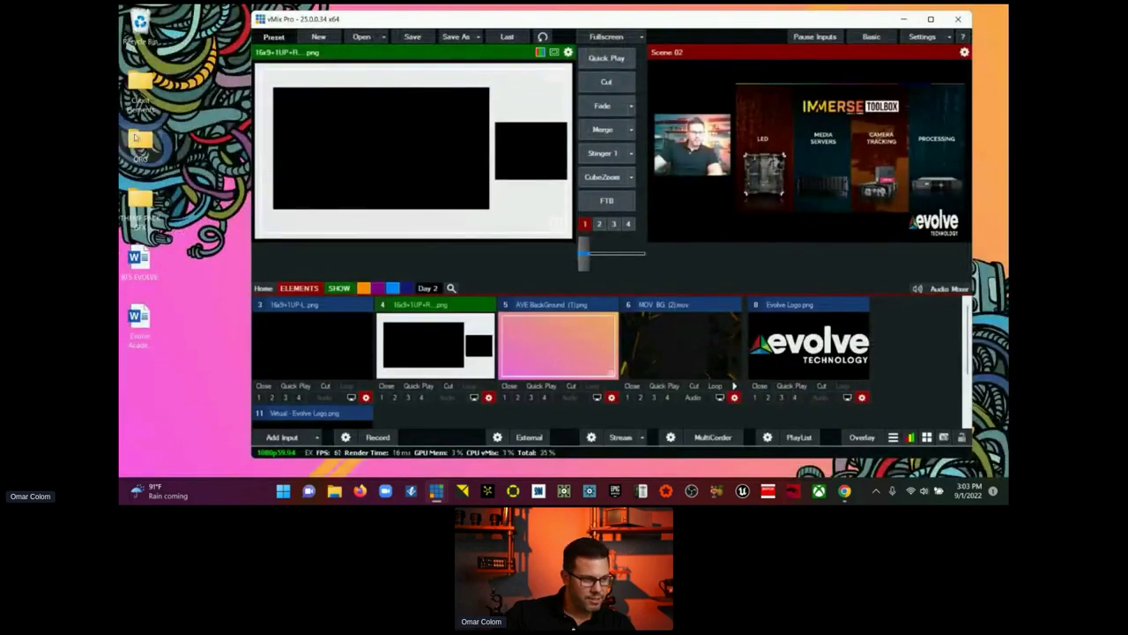
click(142, 90)
double_click(142, 90)
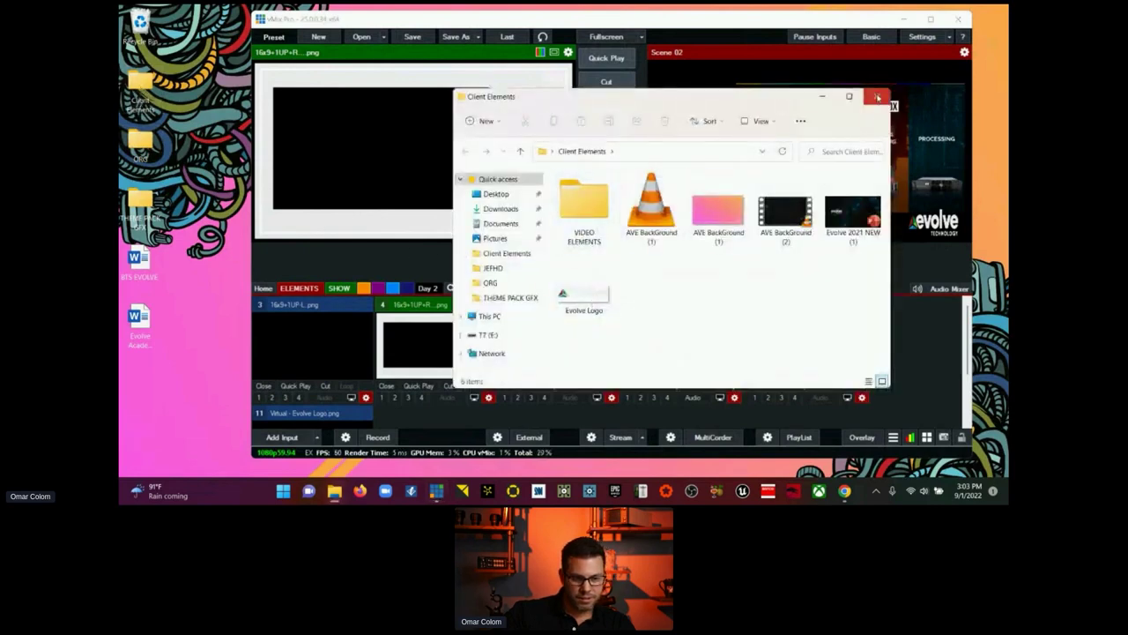
click(352, 264)
double_click(141, 144)
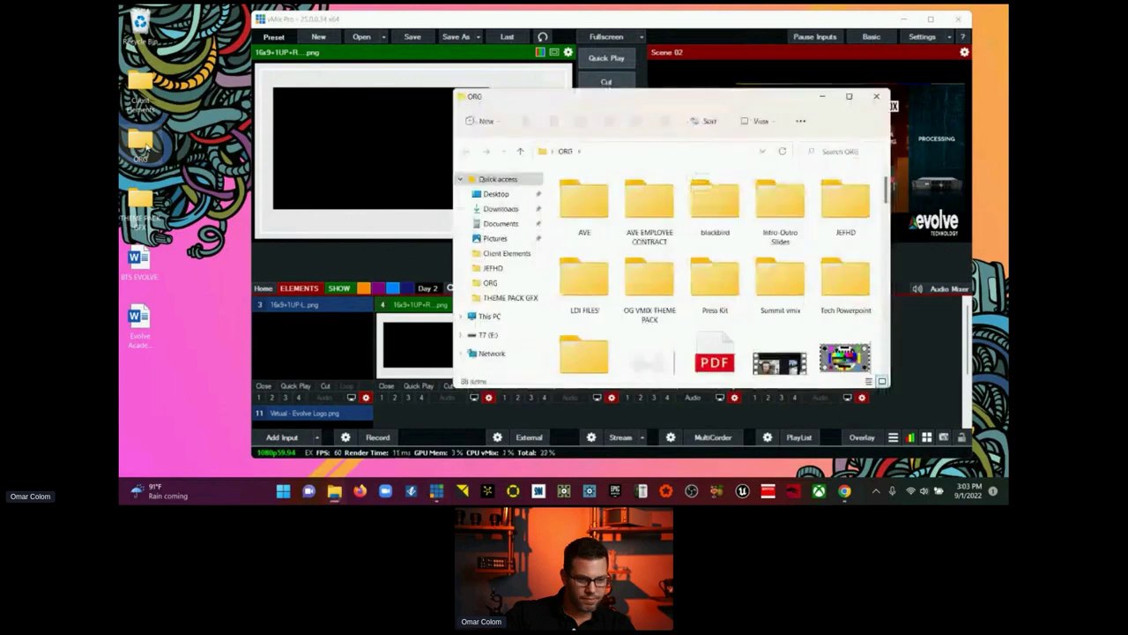
scroll(662, 273, down, 1)
scroll(664, 272, down, 5)
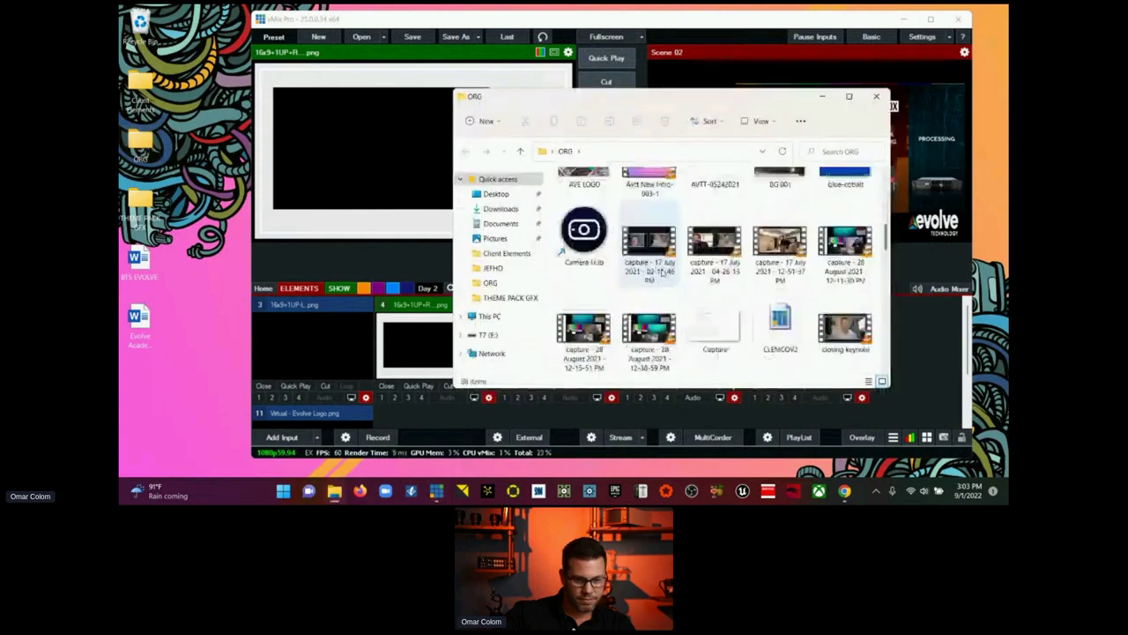
scroll(662, 272, up, 5)
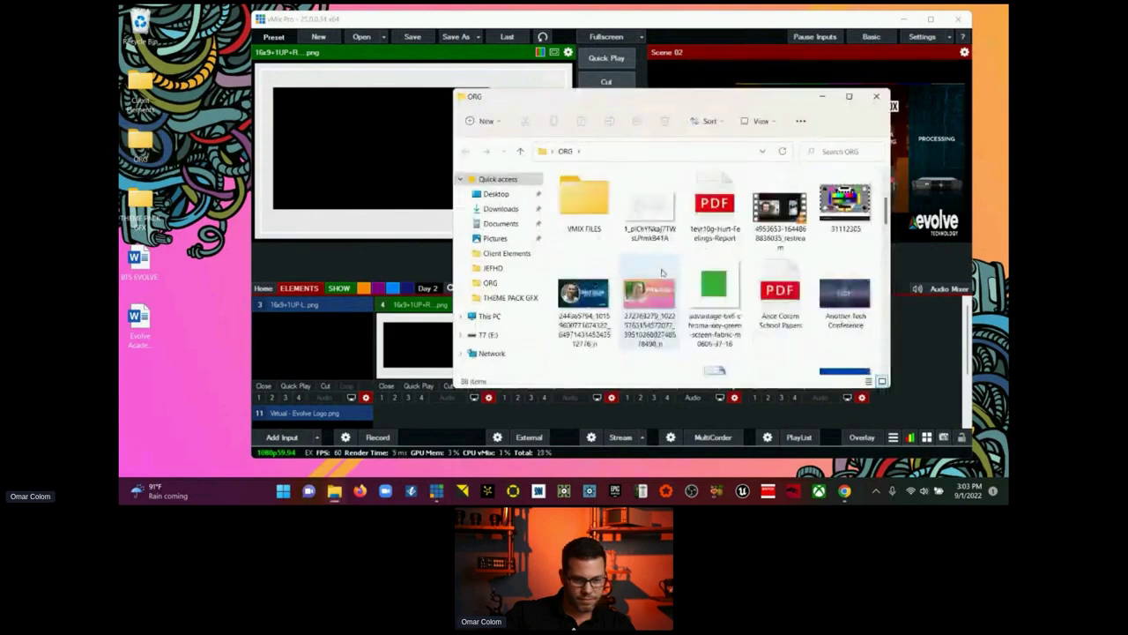
click(876, 96)
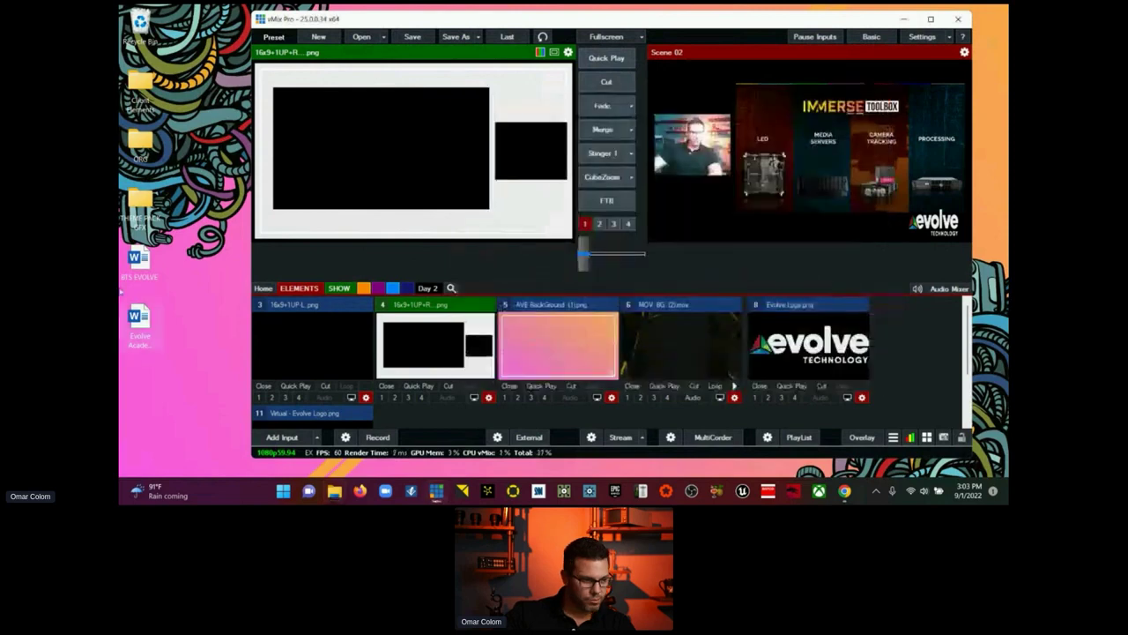
double_click(141, 204)
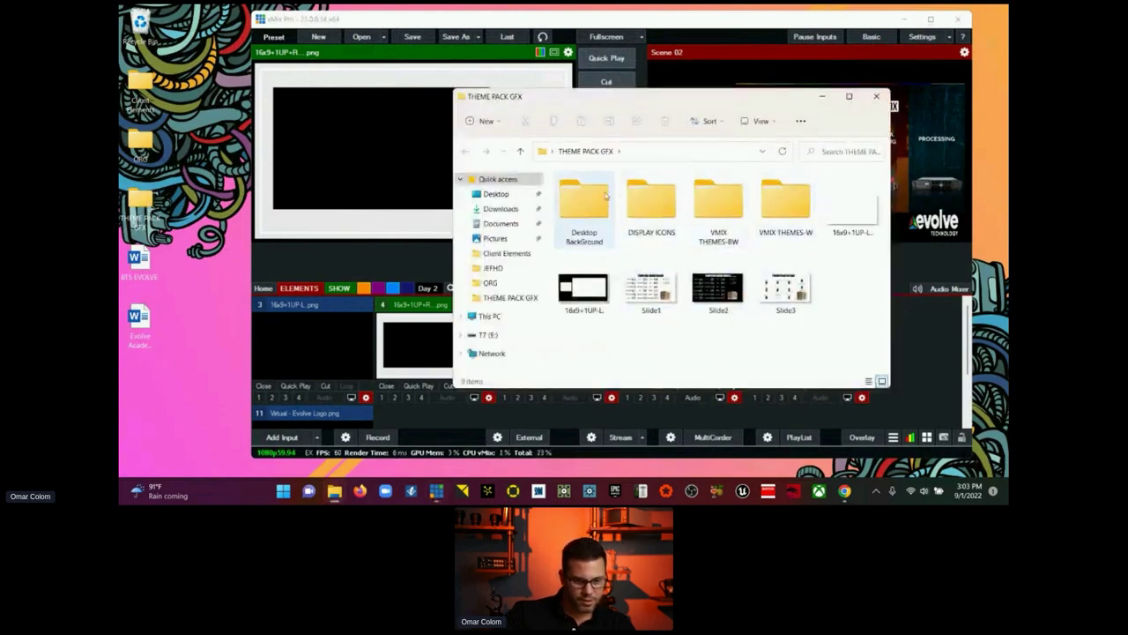
click(876, 96)
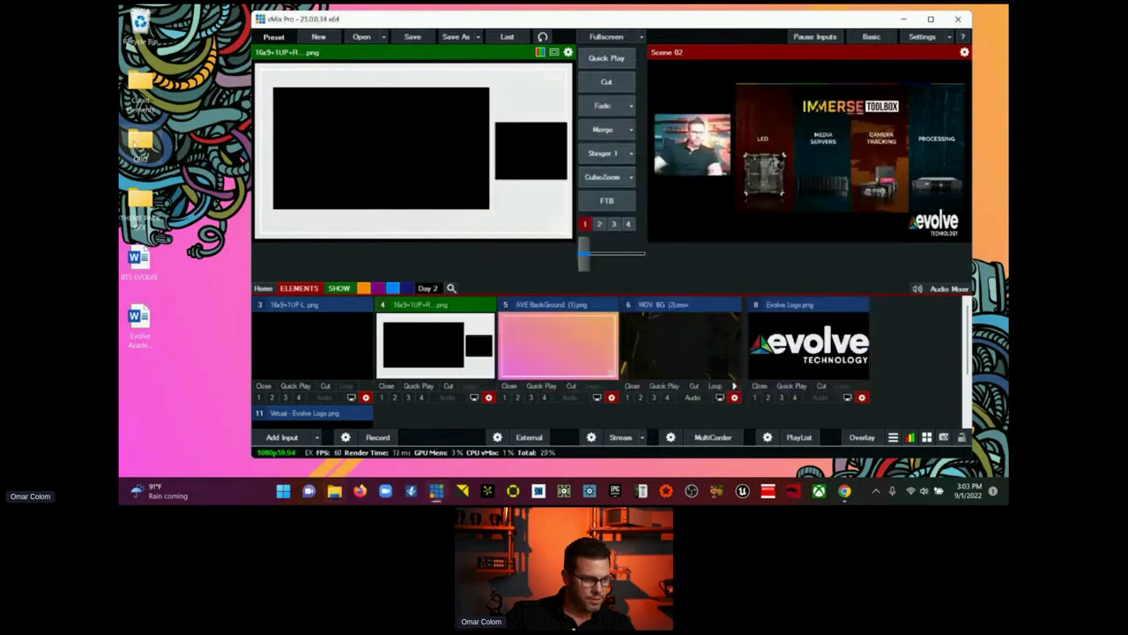
double_click(140, 88)
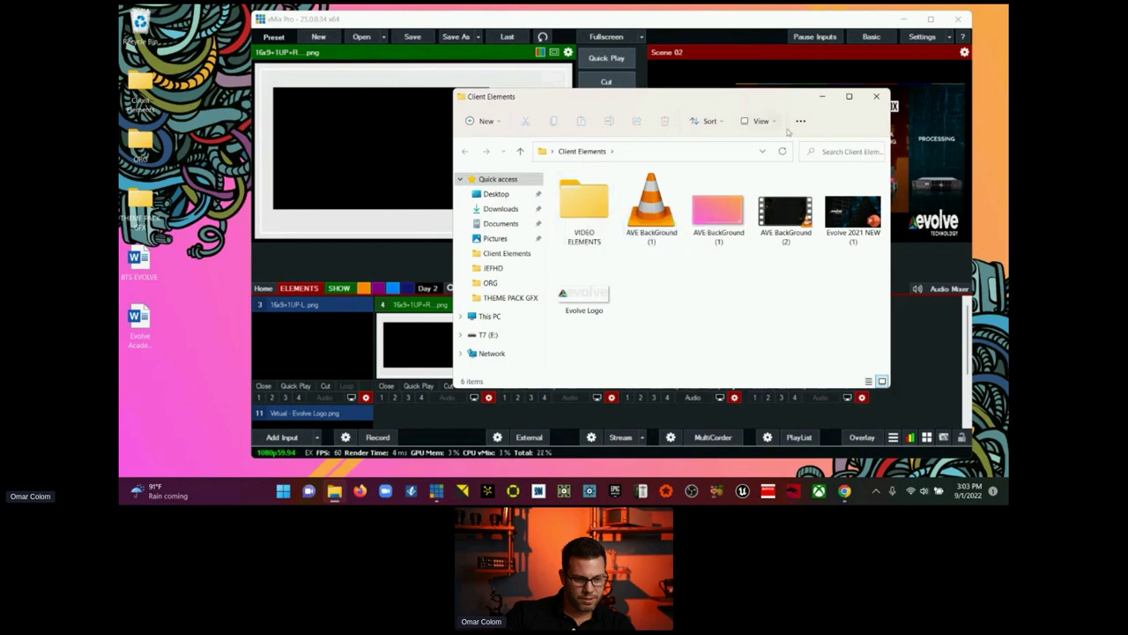
click(876, 96)
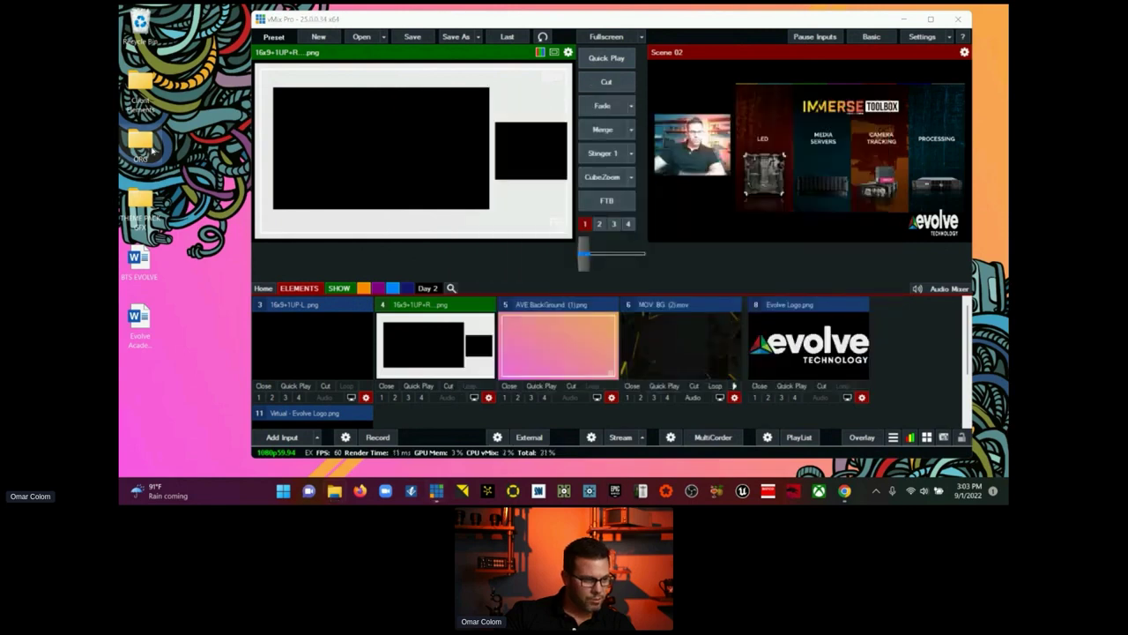
Step: Add the NETWORKING AVTT image from the desktop's ORG folder as a vMix input in the ELEMENTS category
double_click(140, 141)
scroll(564, 300, down, 2)
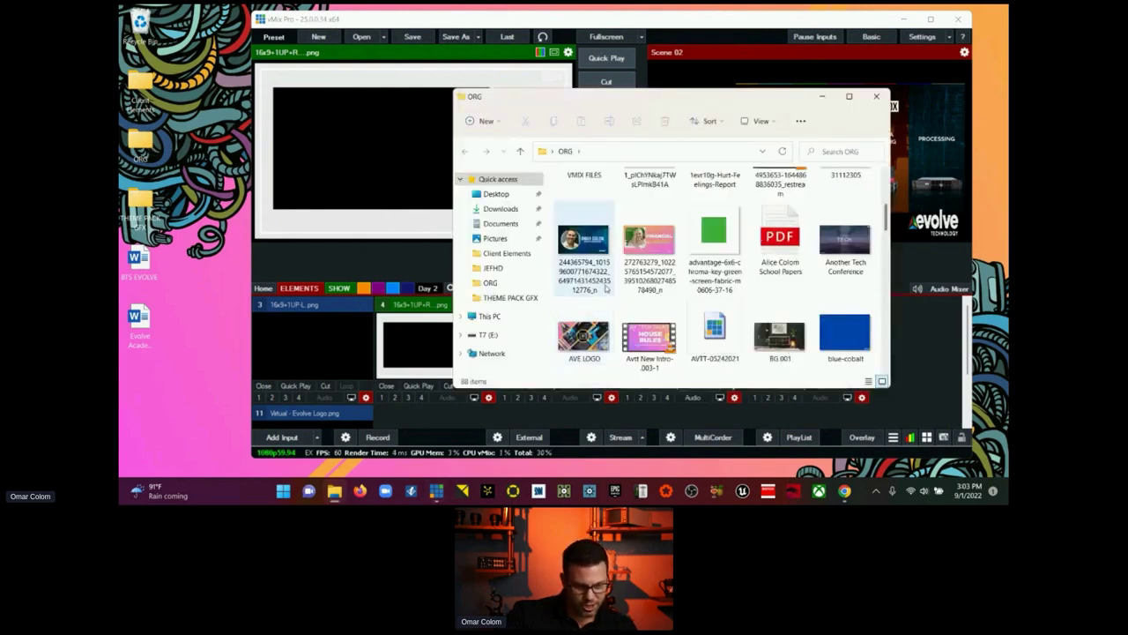
scroll(643, 290, down, 6)
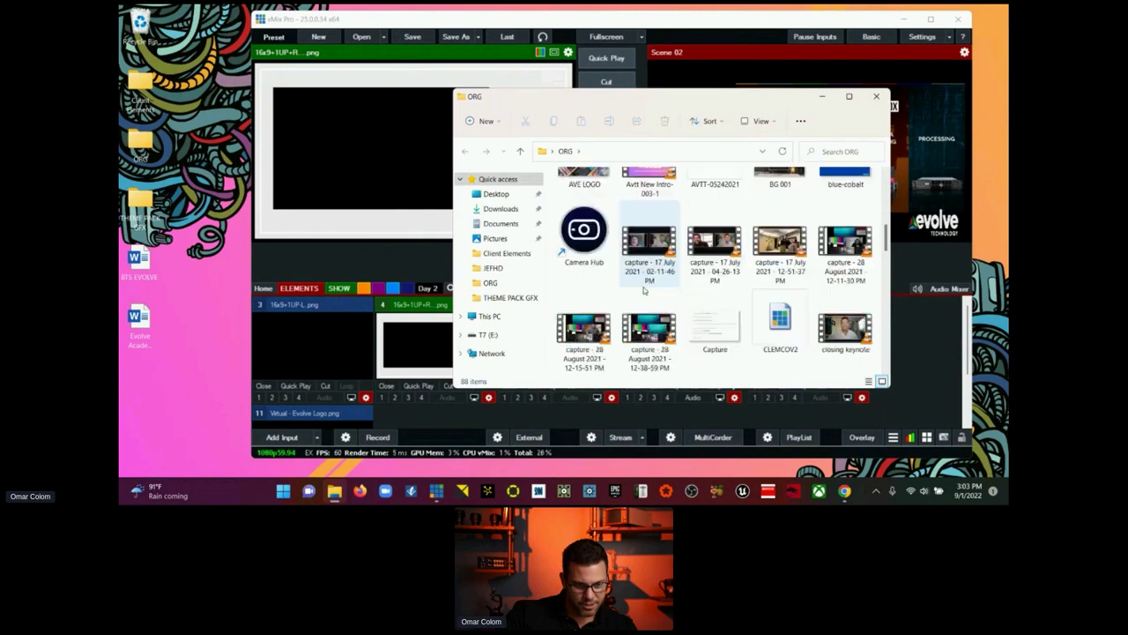
scroll(643, 289, down, 3)
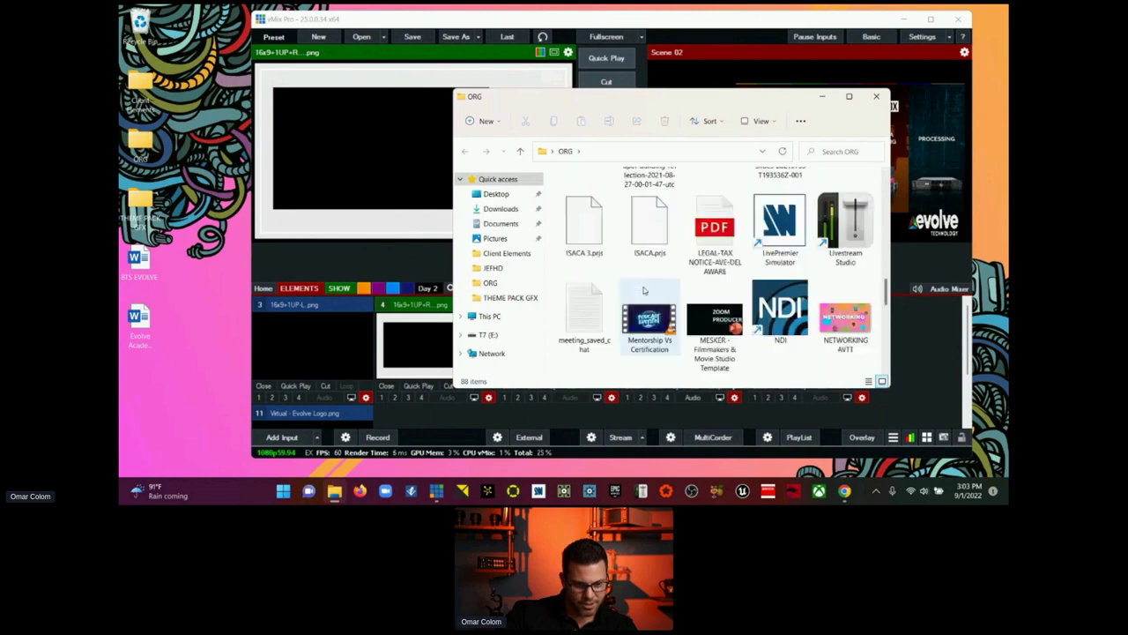
scroll(643, 289, down, 2)
click(842, 231)
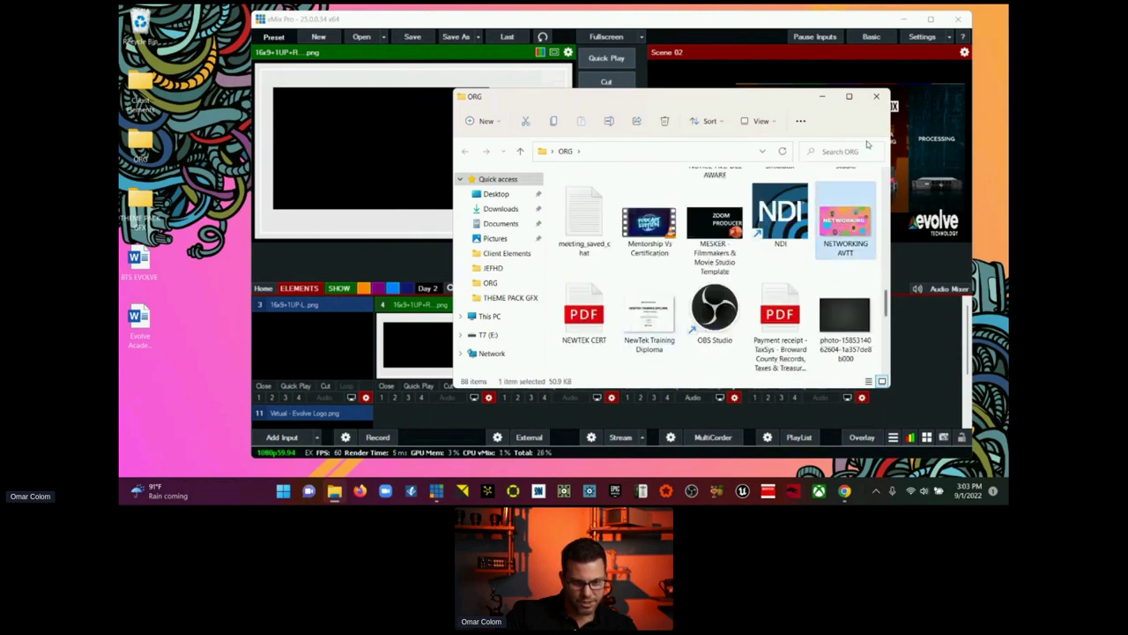
drag(852, 188, 900, 343)
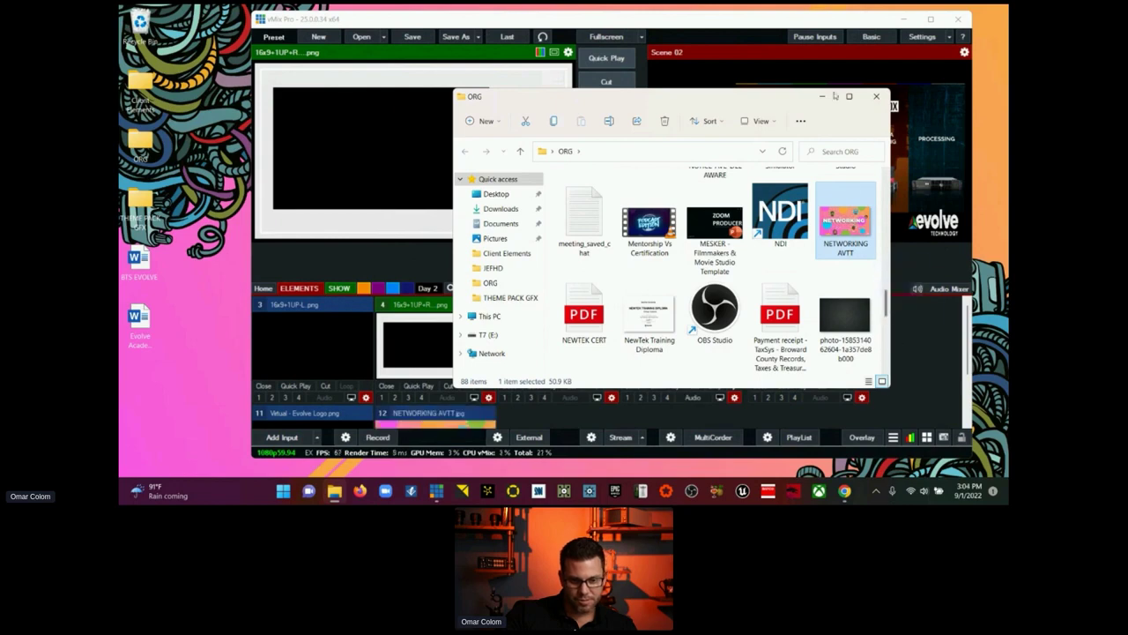
click(876, 96)
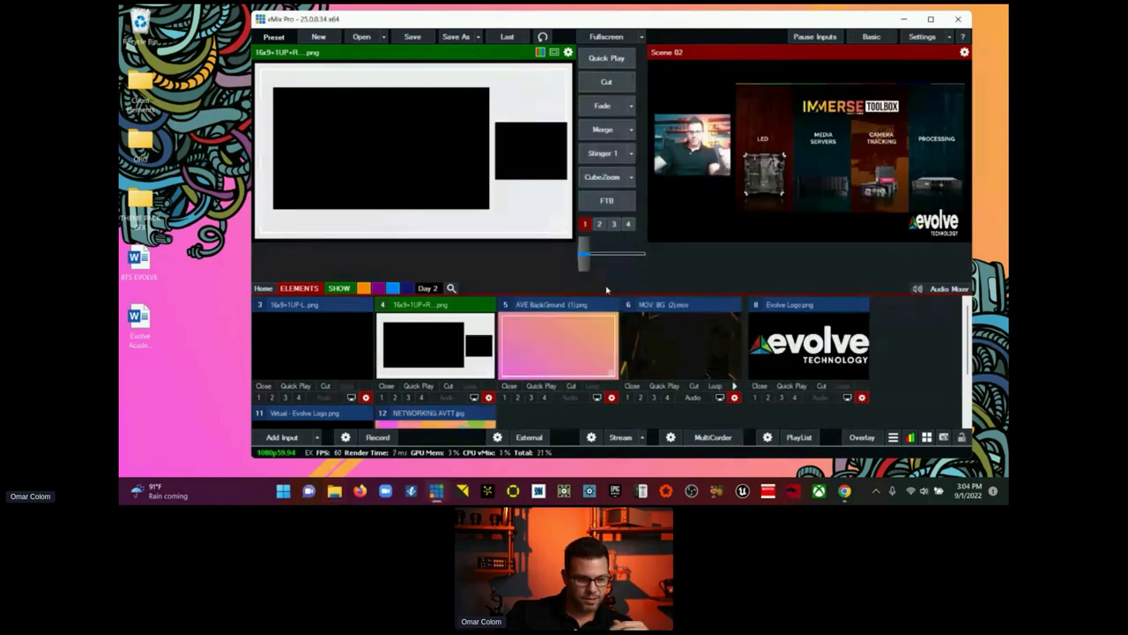
Step: Try filling the 16x9+1UP+R frame by setting its Key/Fill input to 12 NETWORKING AVTT.jpg, and check the result in preview
scroll(575, 331, down, 2)
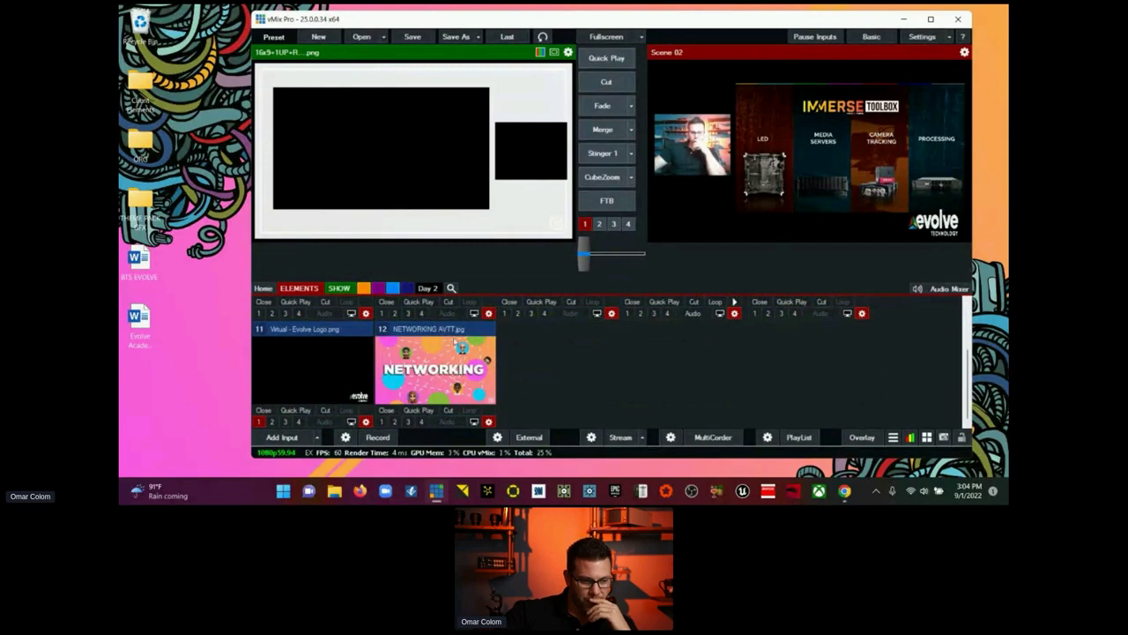
scroll(468, 370, up, 2)
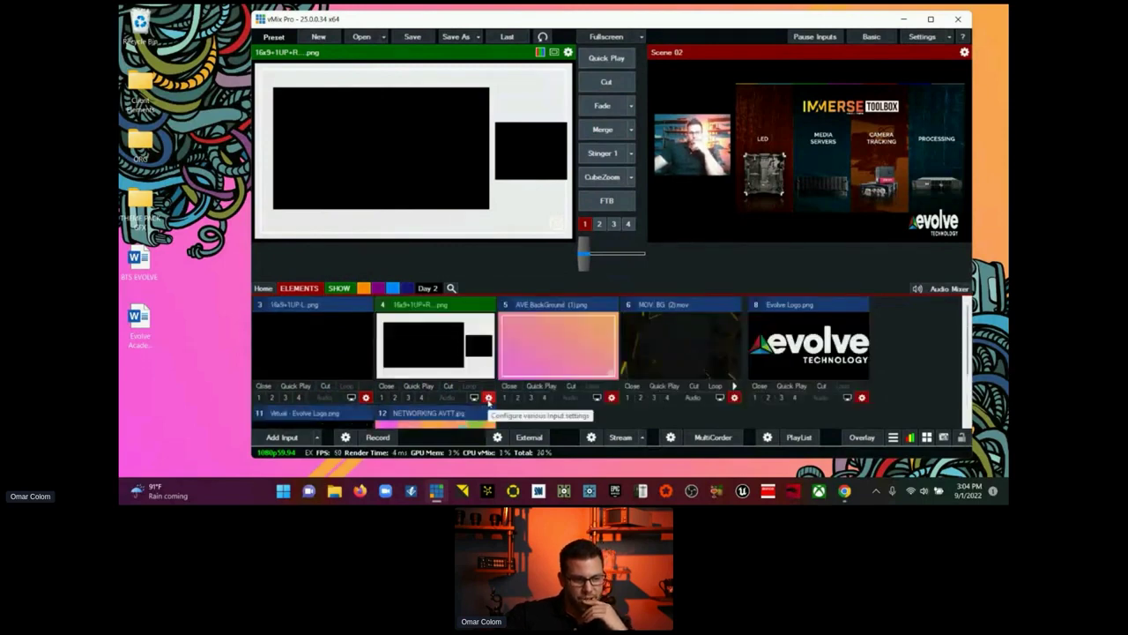
click(489, 398)
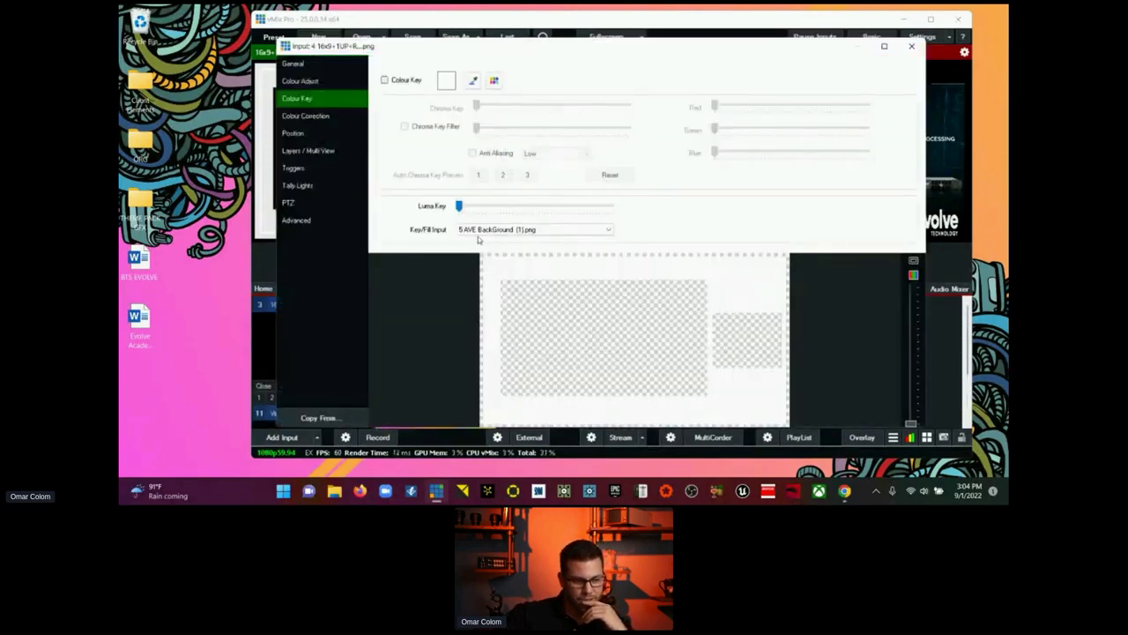
click(480, 230)
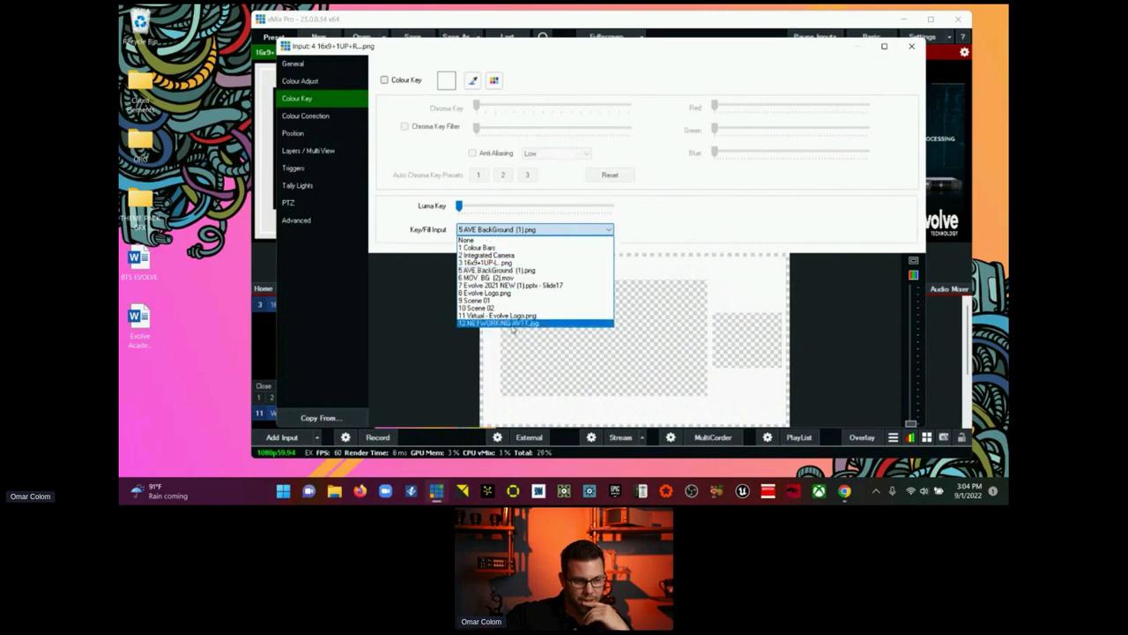
click(517, 321)
drag(604, 56, 876, 71)
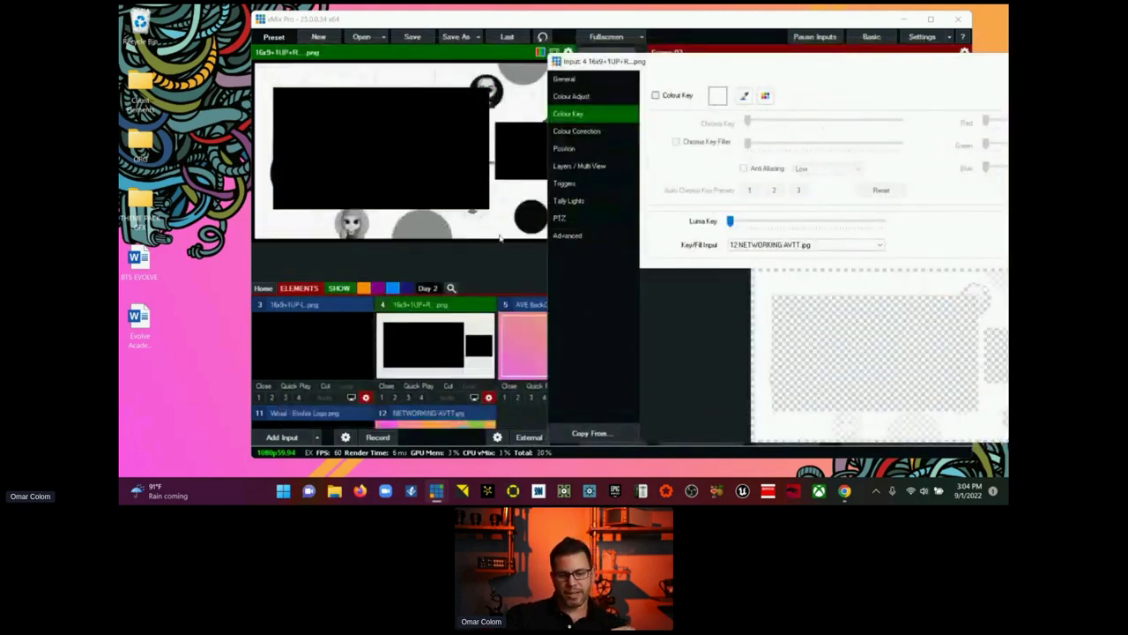
drag(826, 69, 549, 56)
click(918, 56)
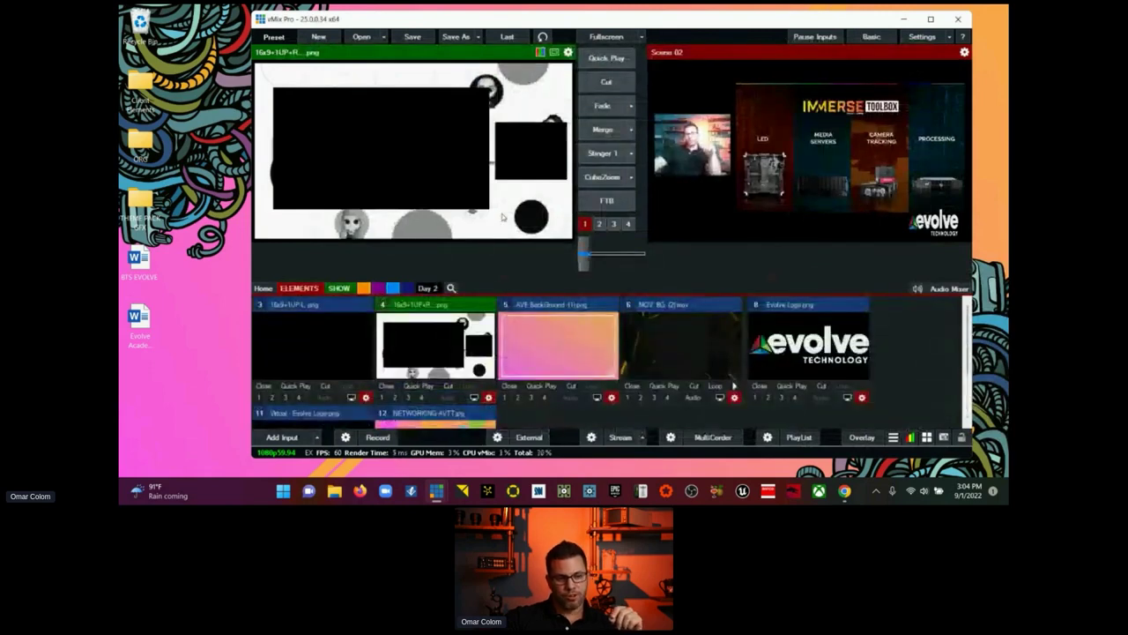
Step: Reset the 16x9+1UP+R frame's Key/Fill input to None and close its settings
scroll(478, 337, down, 1)
scroll(478, 336, down, 1)
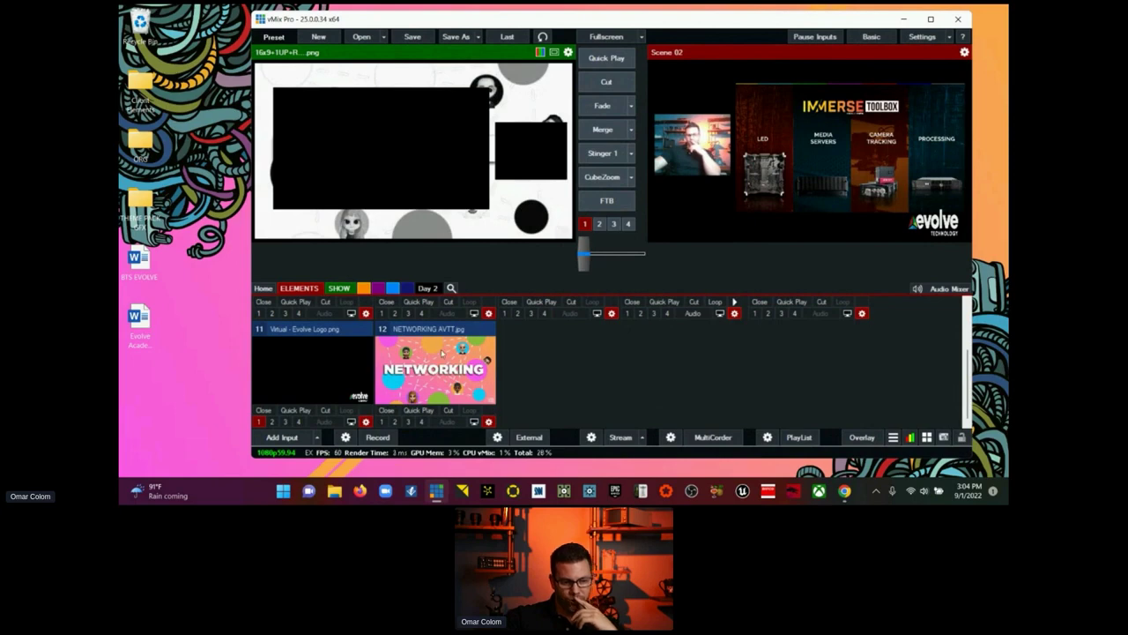
scroll(430, 352, up, 2)
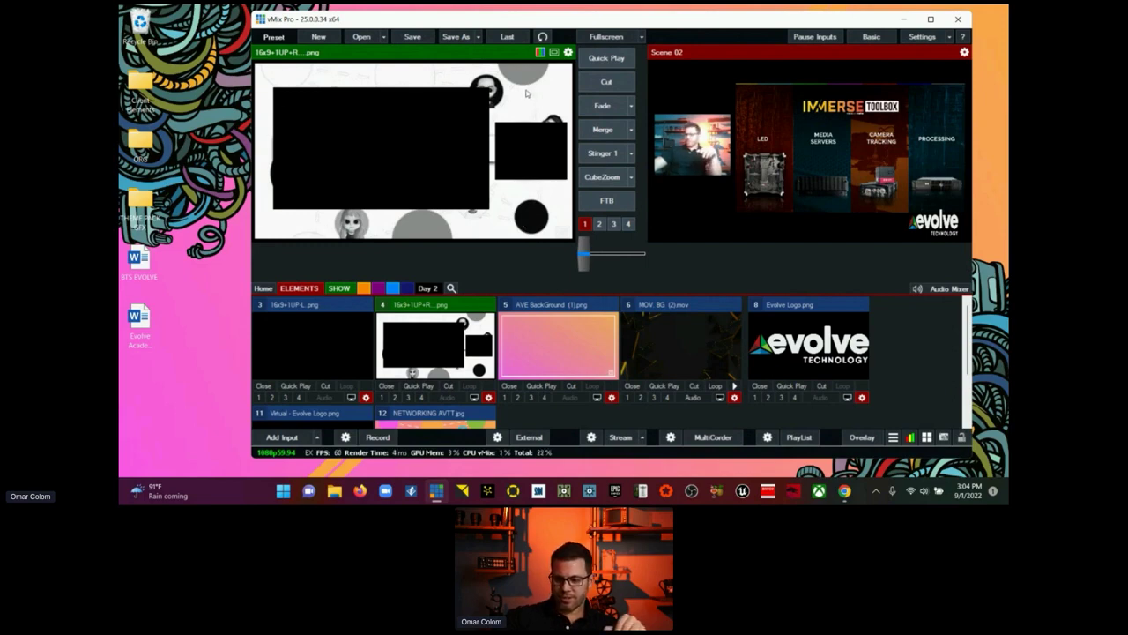
scroll(547, 335, down, 2)
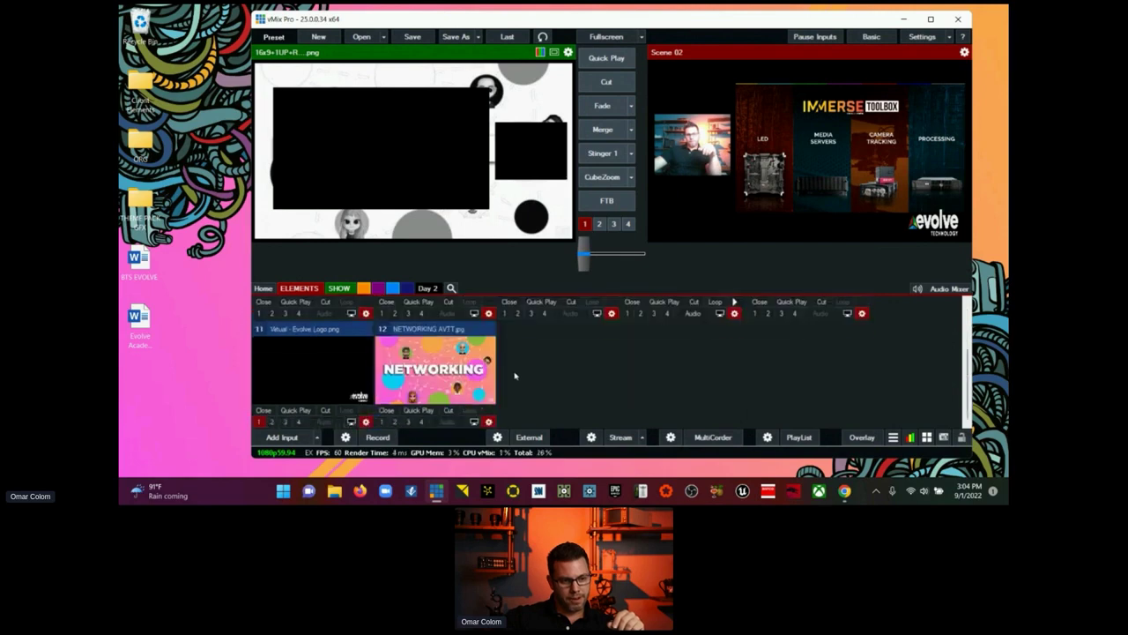
scroll(517, 377, up, 2)
click(489, 397)
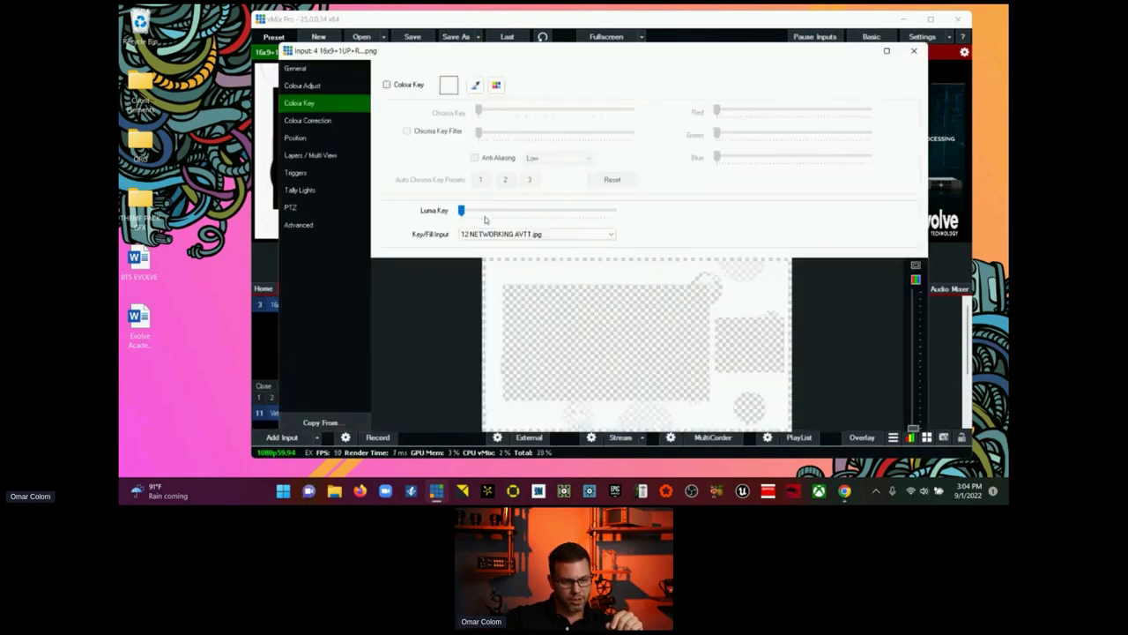
click(490, 234)
click(492, 245)
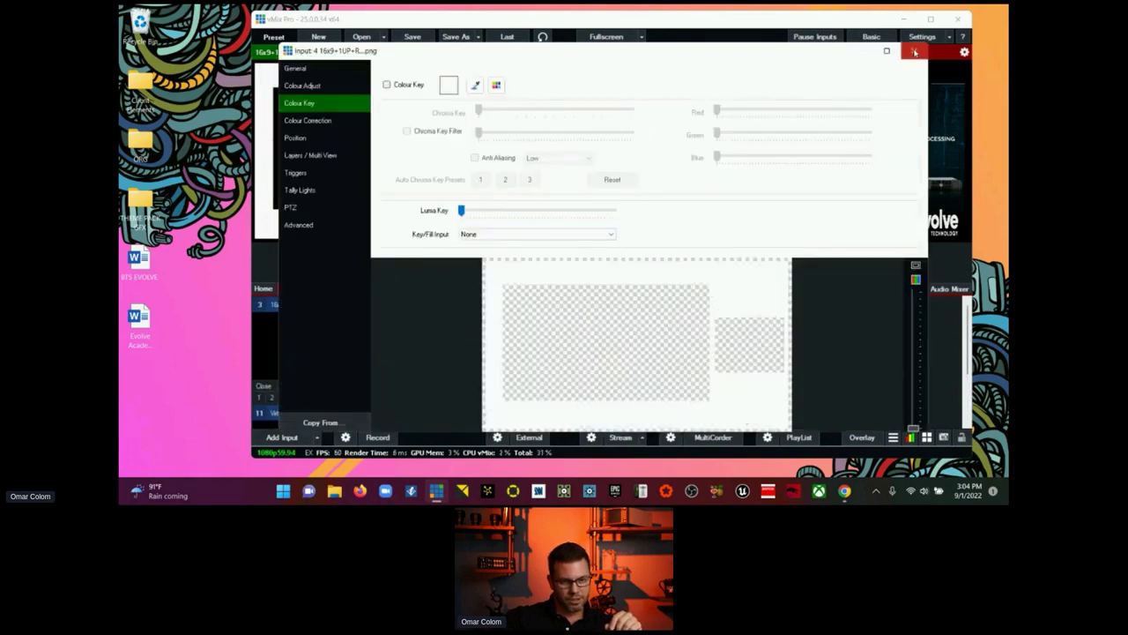
click(914, 50)
Step: Set the Key/Fill input of the NETWORKING AVTT image to the 4 16x9+1UP+R frame
scroll(498, 355, down, 2)
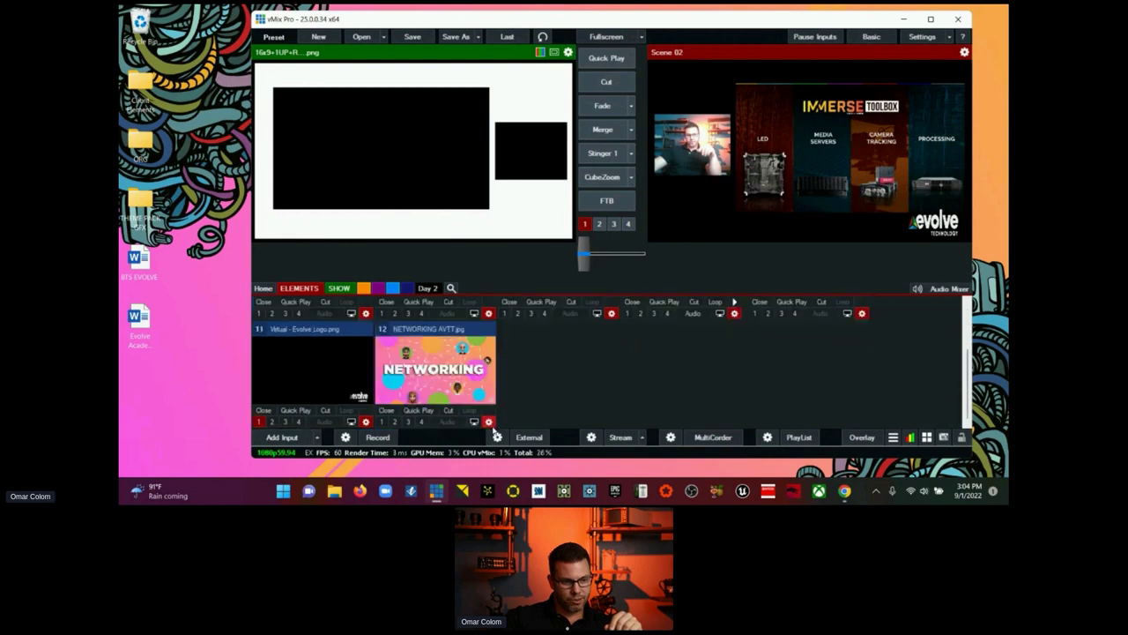
click(490, 430)
click(490, 235)
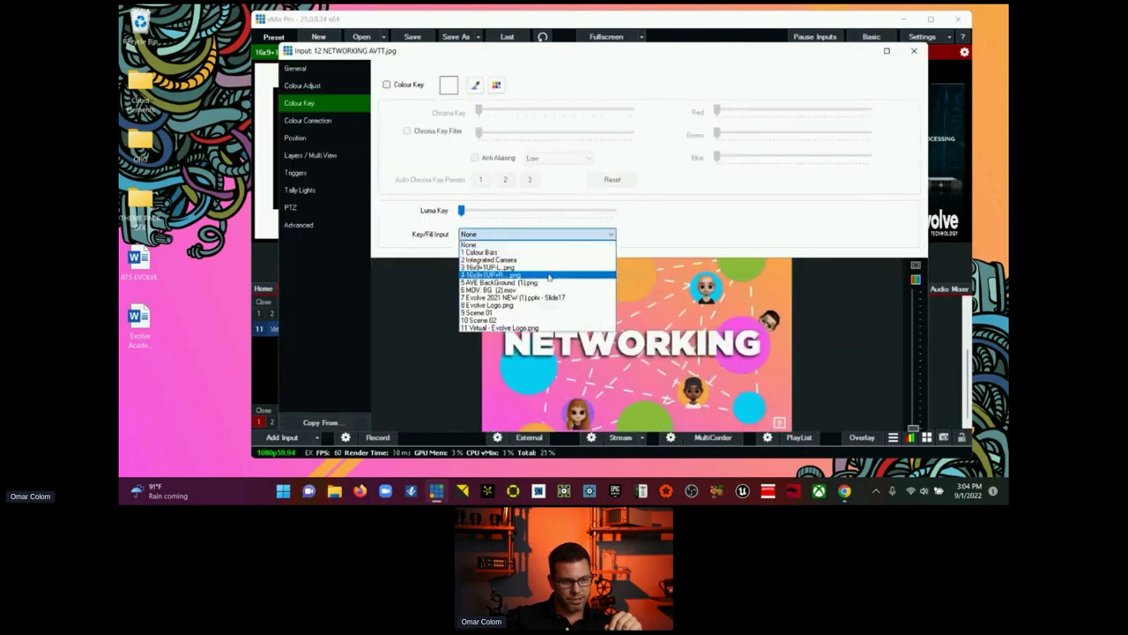
click(548, 275)
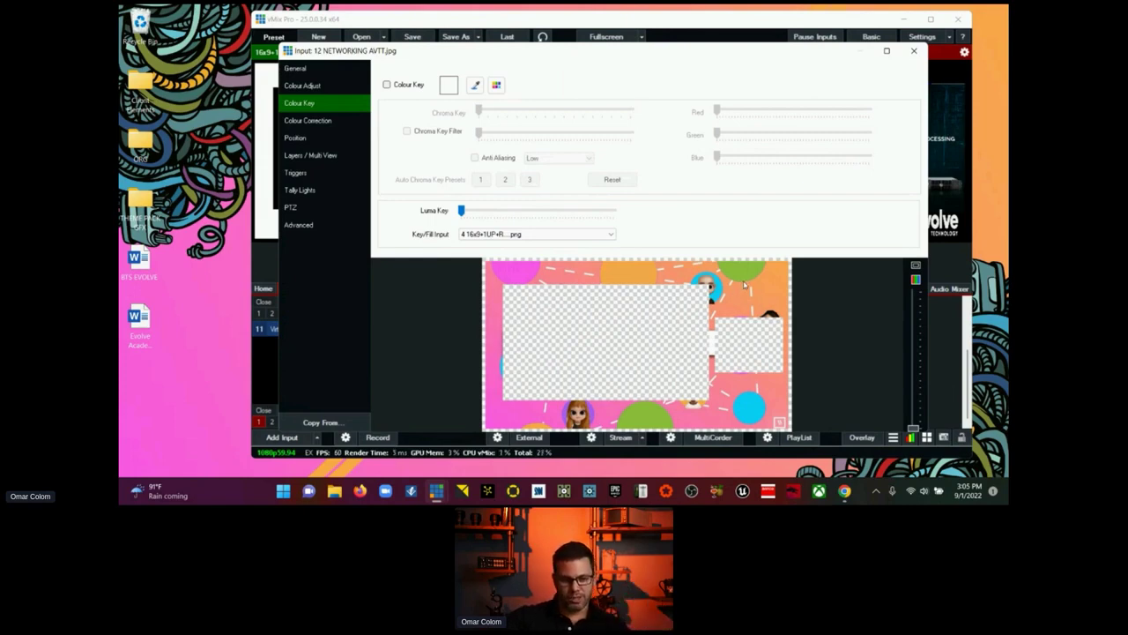
Step: Reset the NETWORKING AVTT image's Key/Fill input to None, close its settings and review the frame and image inputs
click(611, 236)
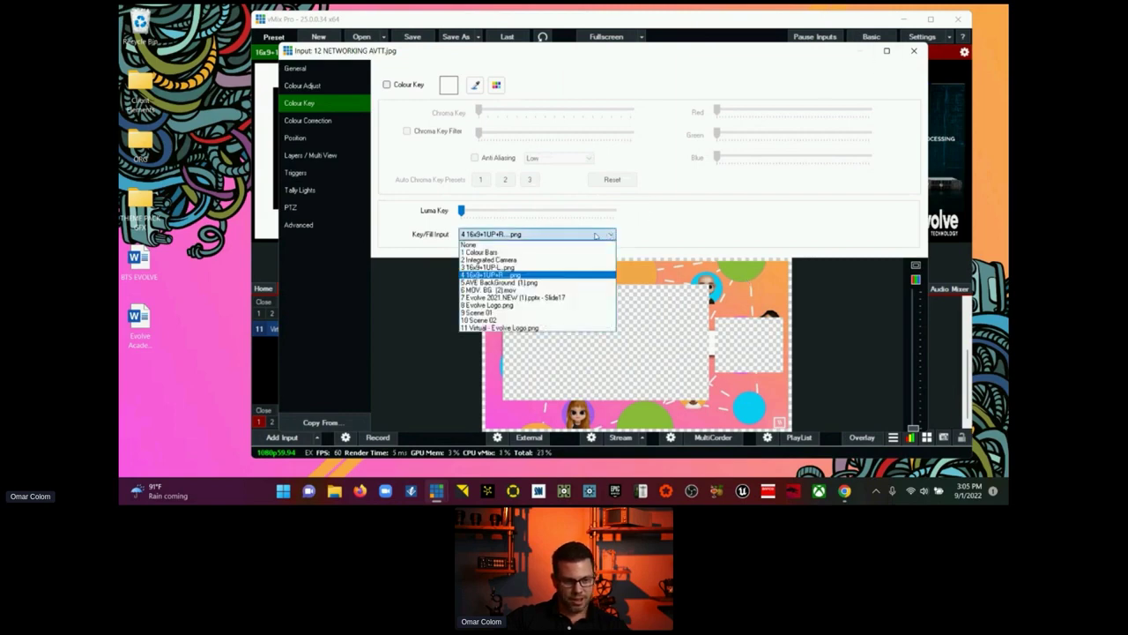
click(589, 246)
click(914, 50)
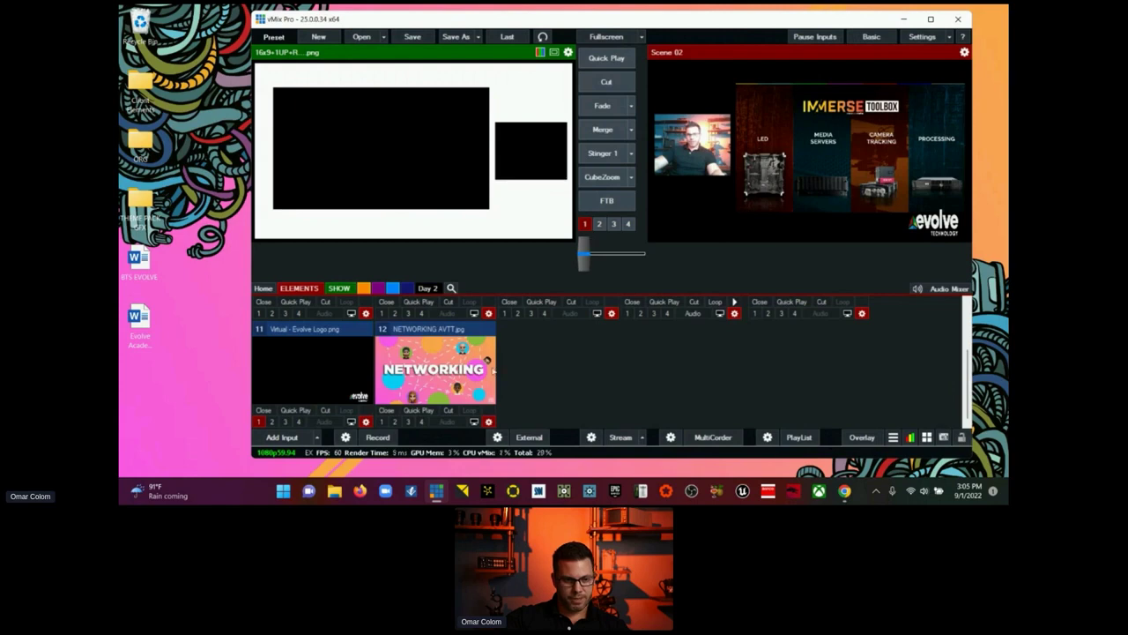
scroll(443, 353, up, 2)
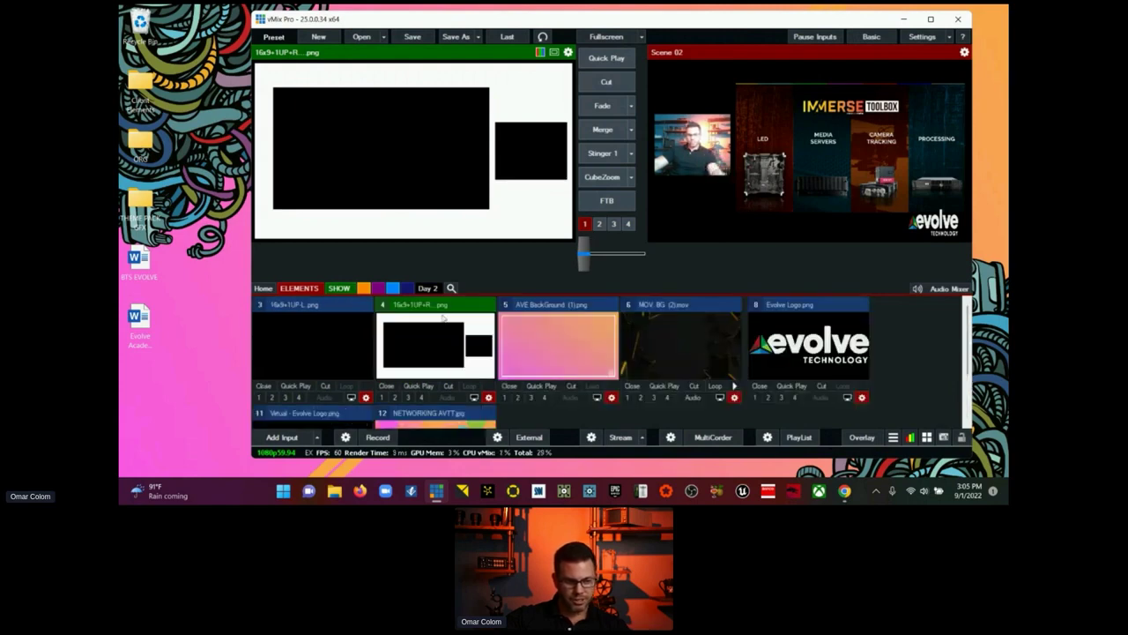
scroll(431, 340, down, 2)
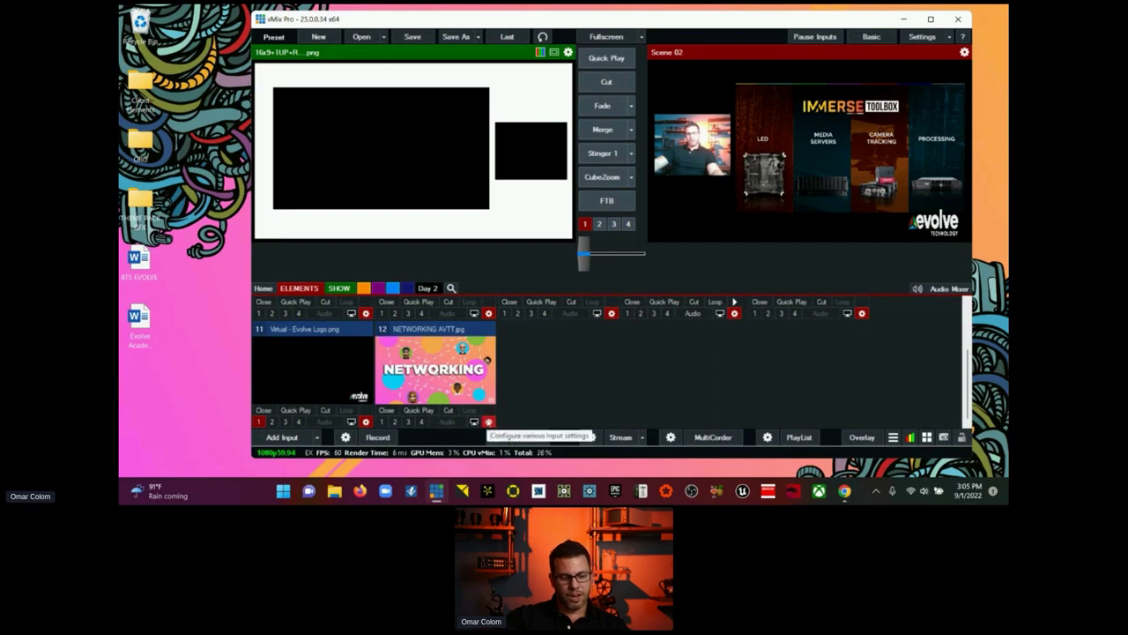
Step: Try 3 16x9+1UP-L.png as the NETWORKING AVTT image's Key/Fill input, but settle on the 4 16x9+1UP+R frame and close the settings
click(488, 421)
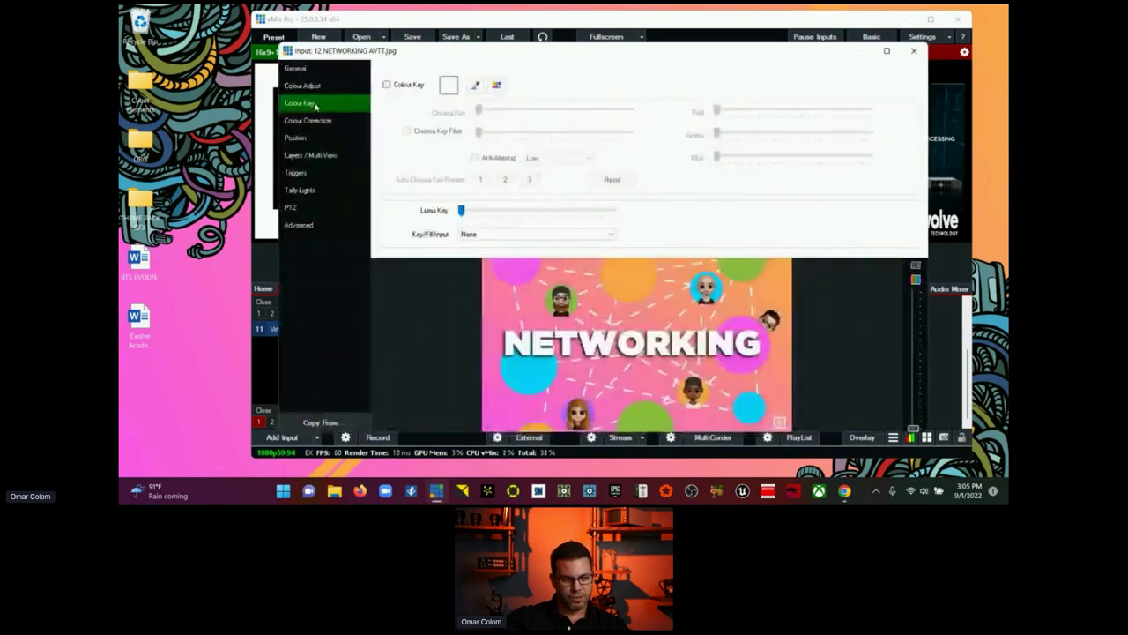
click(474, 235)
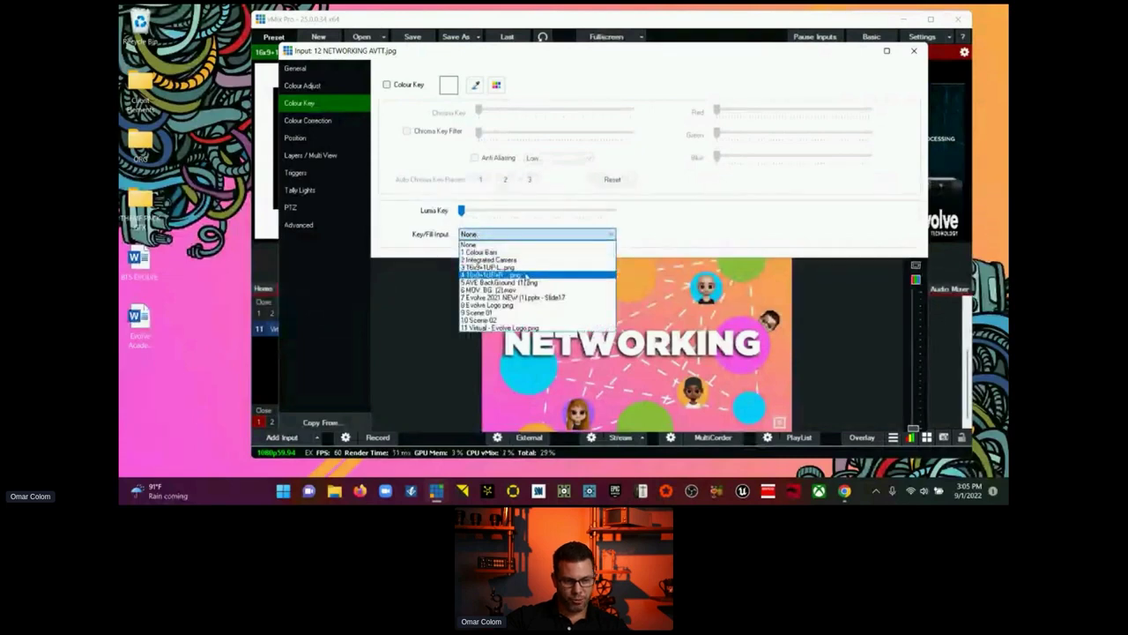
click(526, 276)
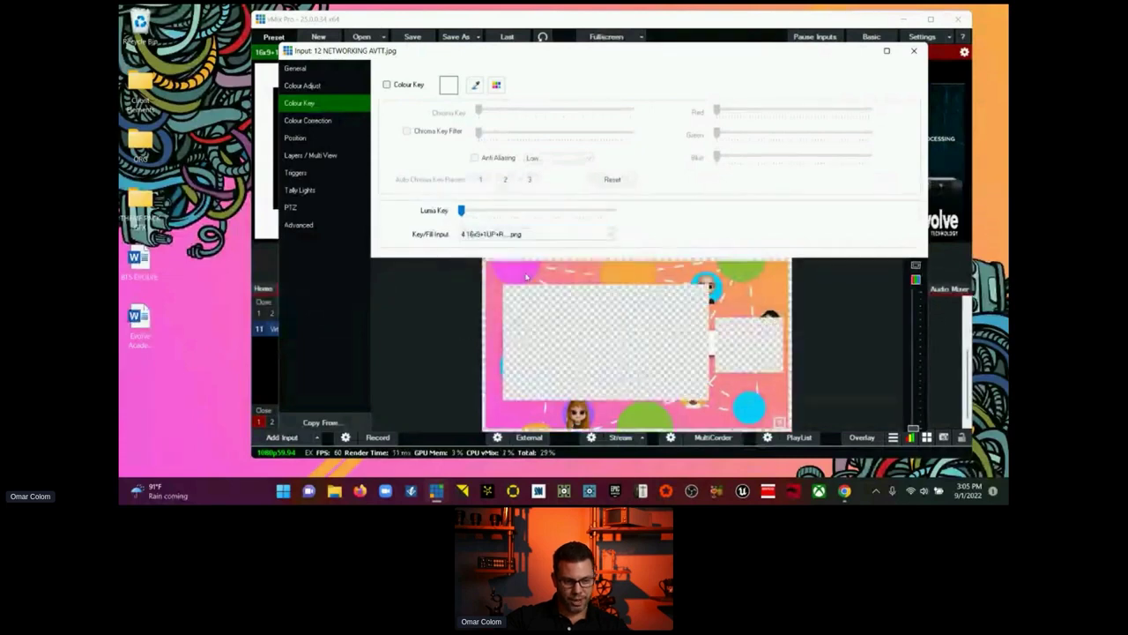
click(587, 234)
click(586, 267)
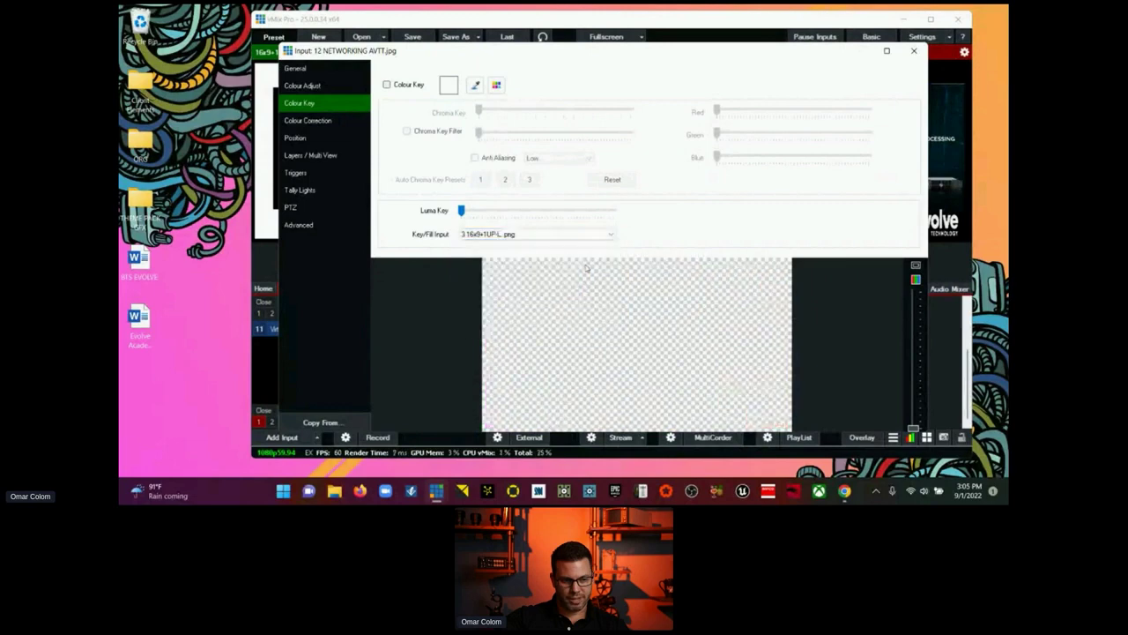
click(581, 235)
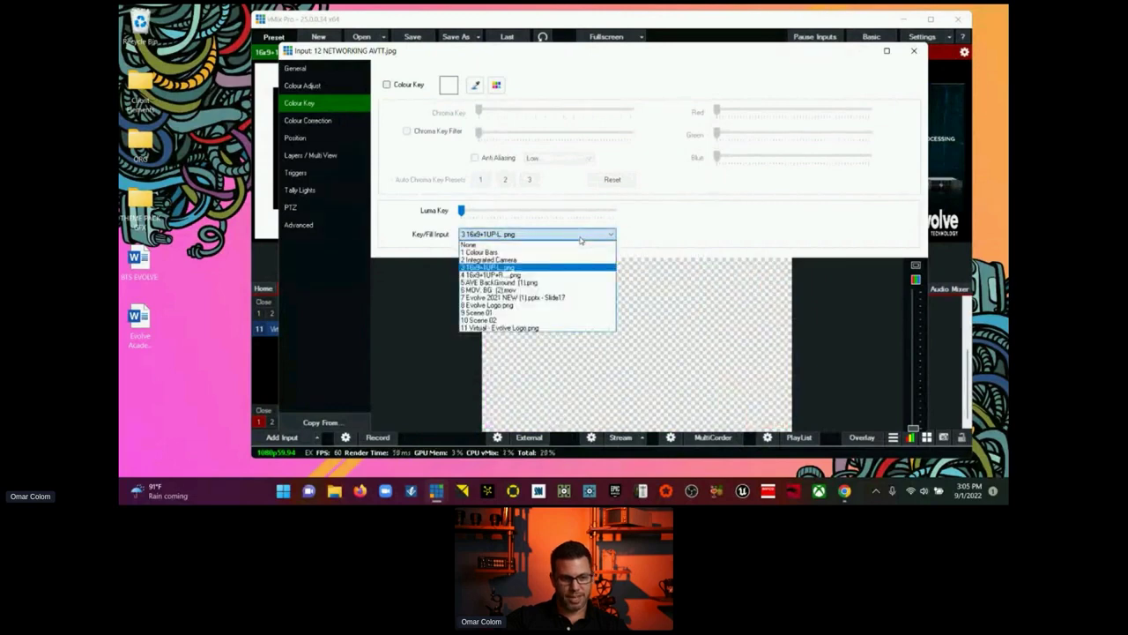
click(574, 275)
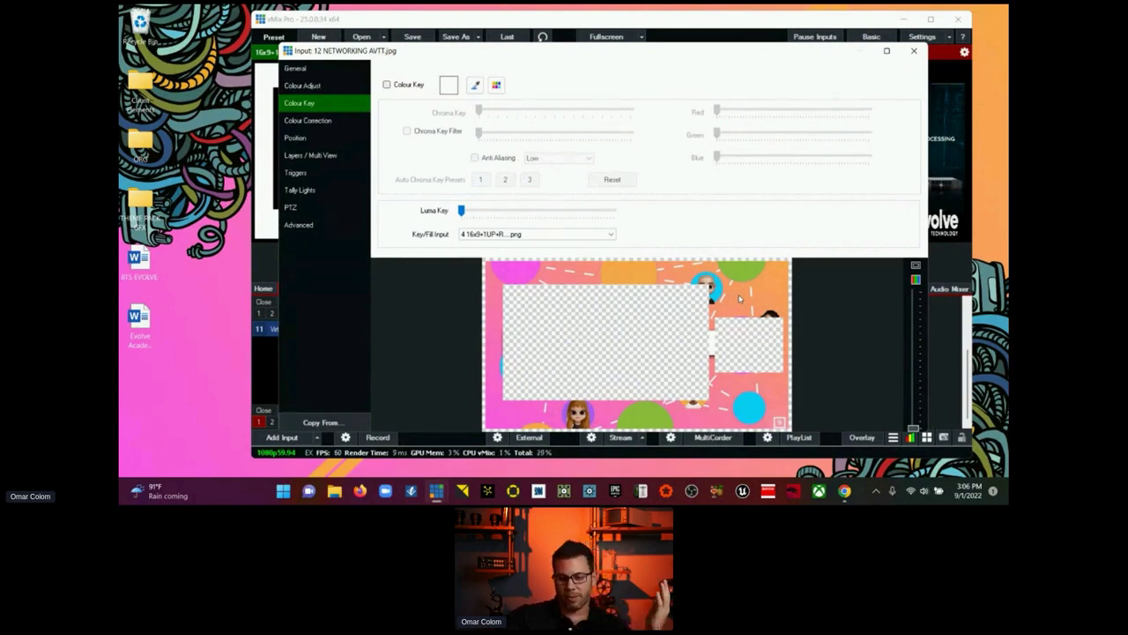
click(914, 51)
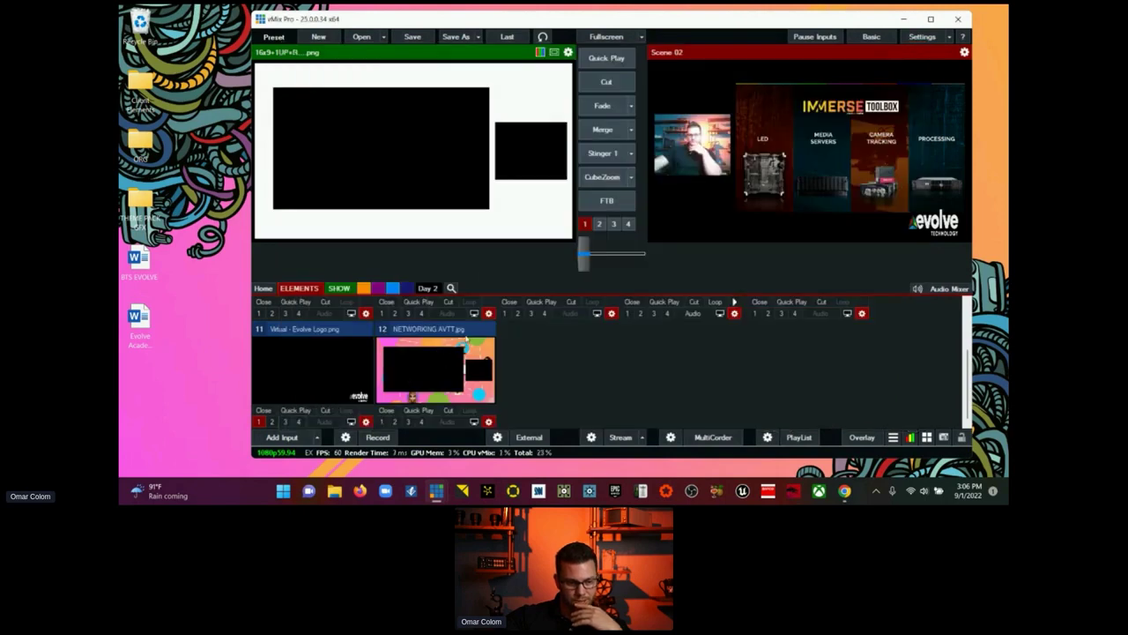
click(488, 420)
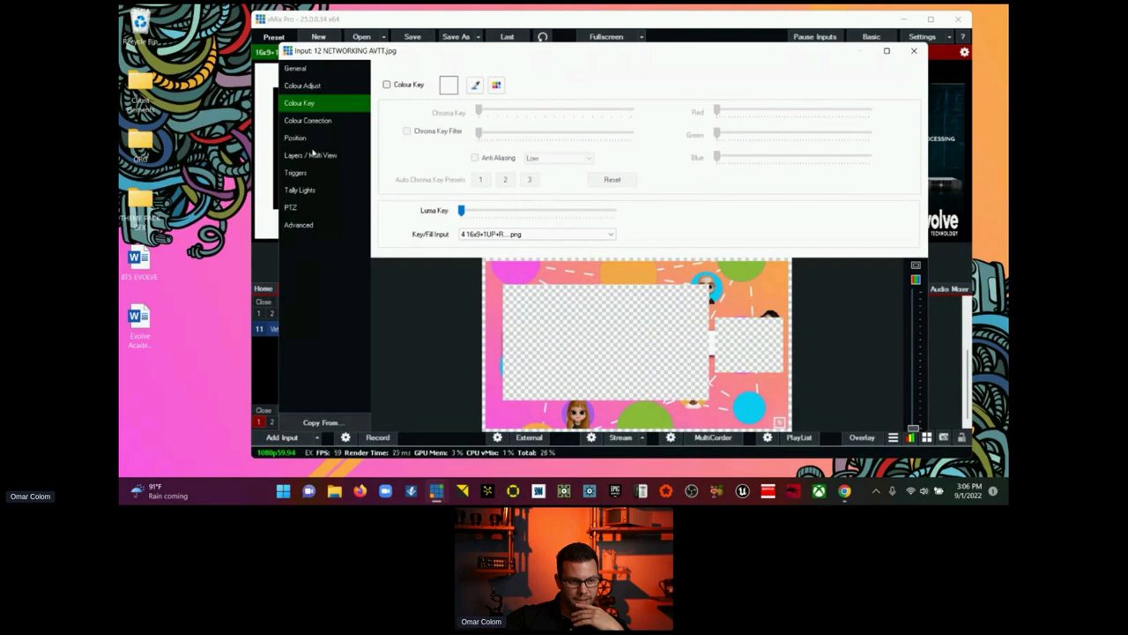
click(320, 157)
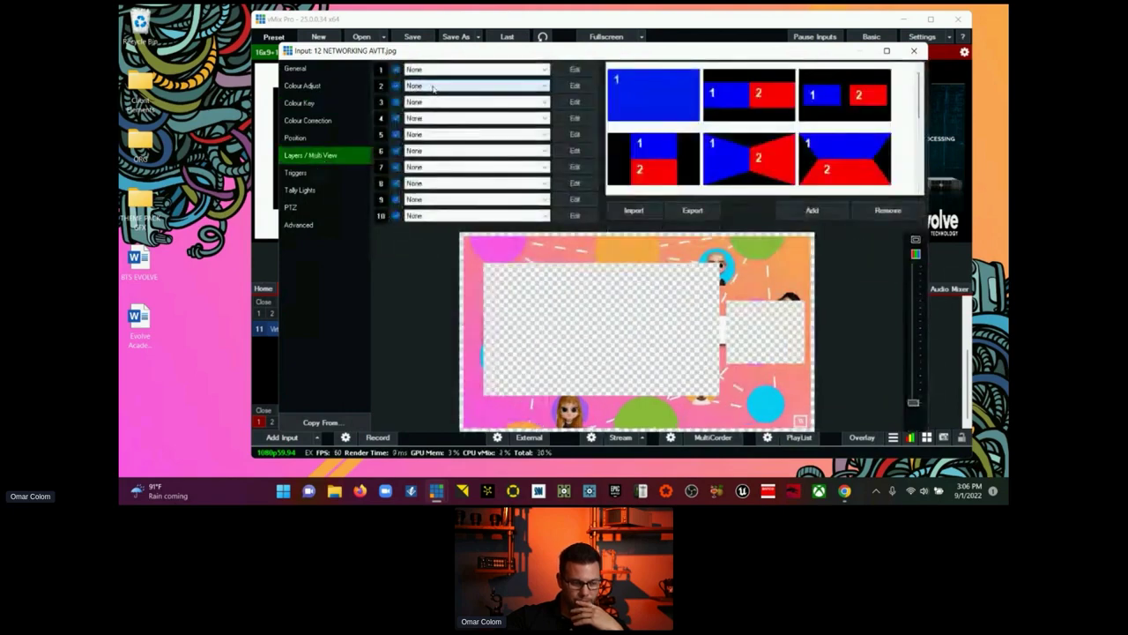
click(914, 50)
Step: Add a blank input to the SHOW category
click(282, 438)
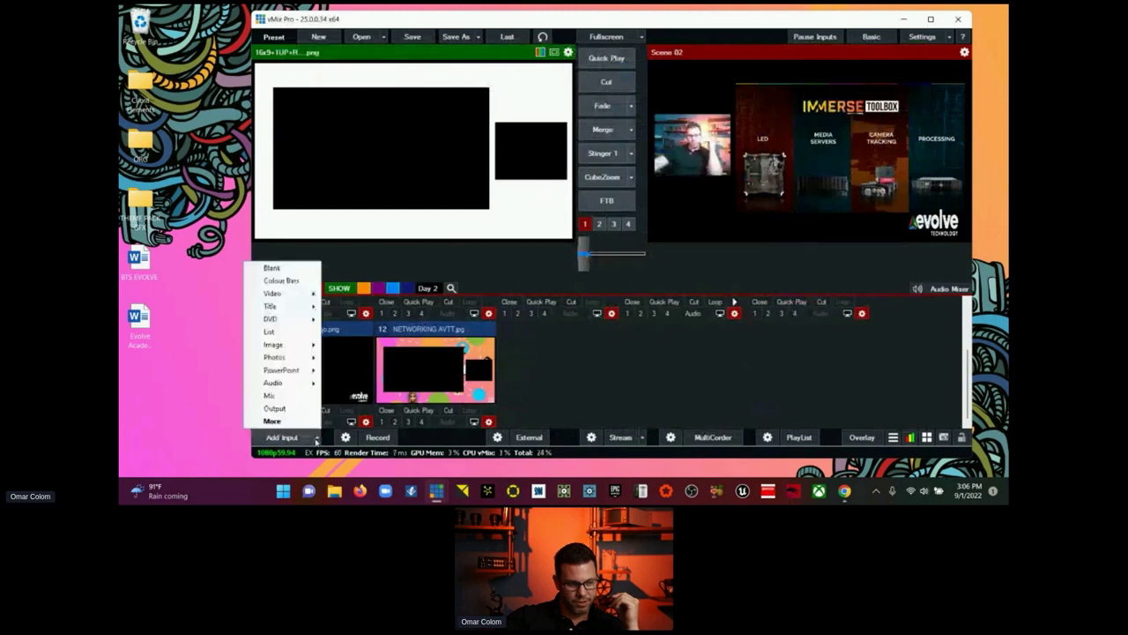
click(341, 293)
click(341, 293)
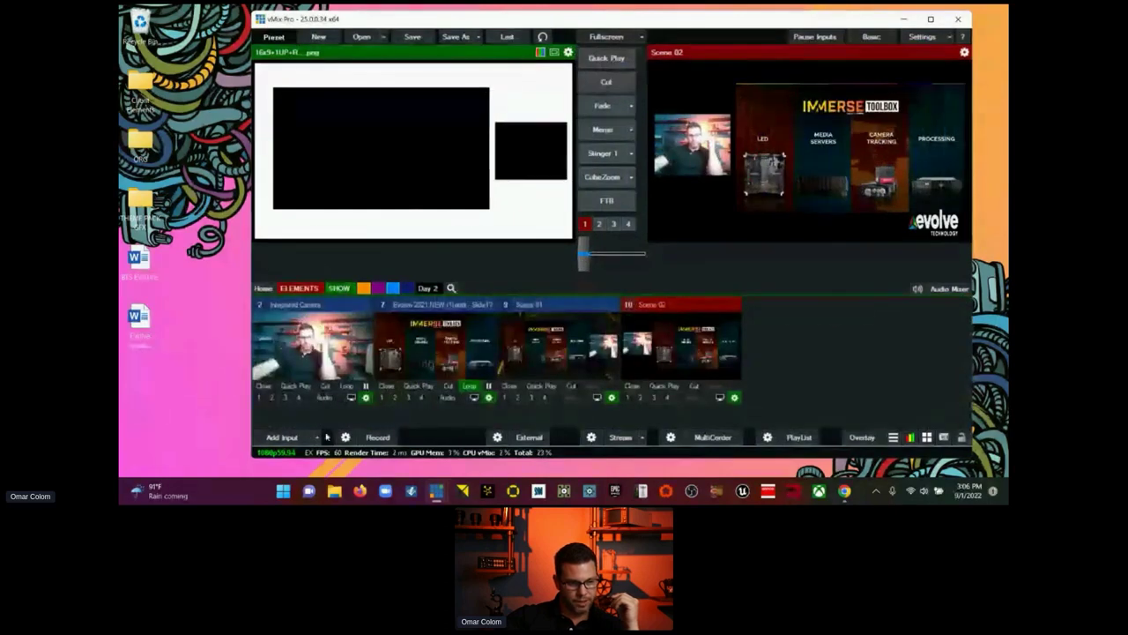
click(282, 437)
click(271, 267)
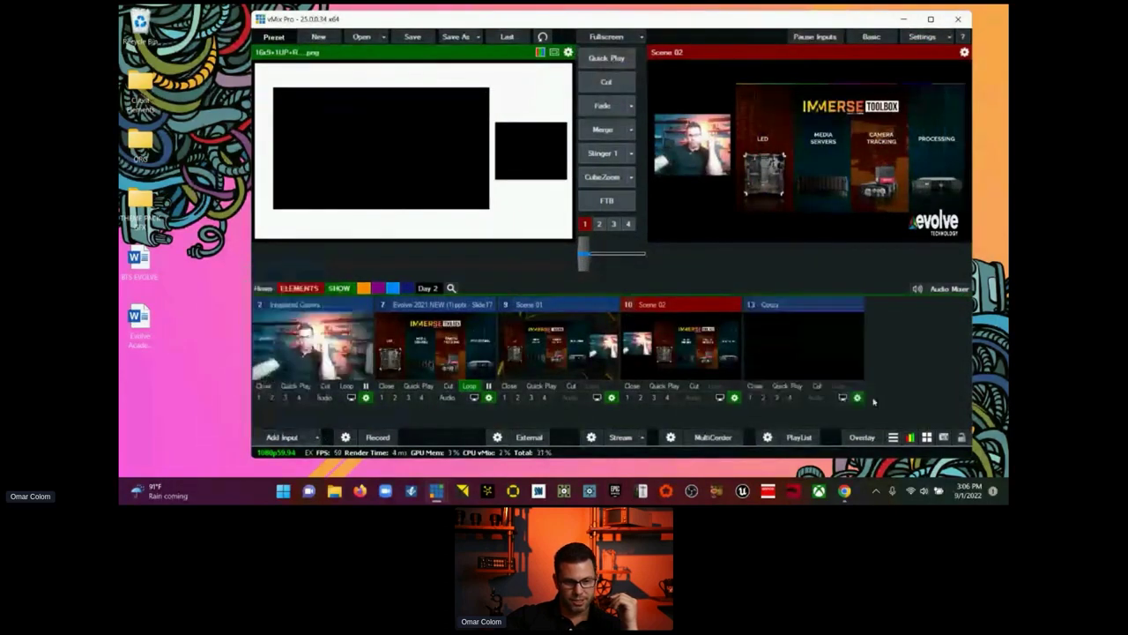
Step: Rename the new blank input in the SHOW category as SCENE 03
click(769, 304)
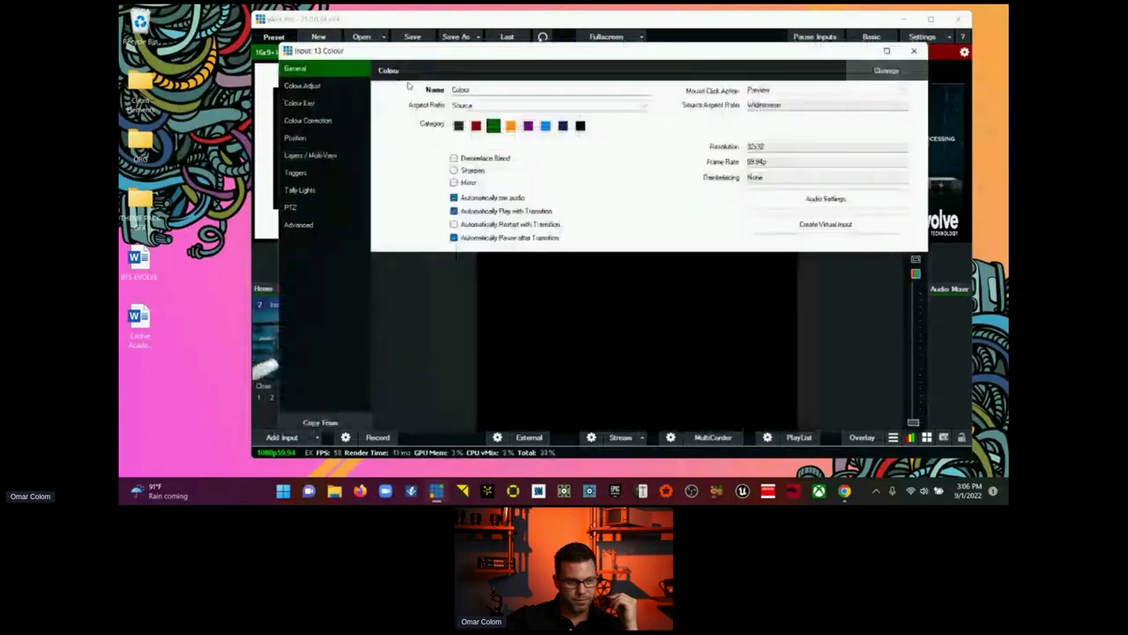
double_click(499, 90)
text(S)
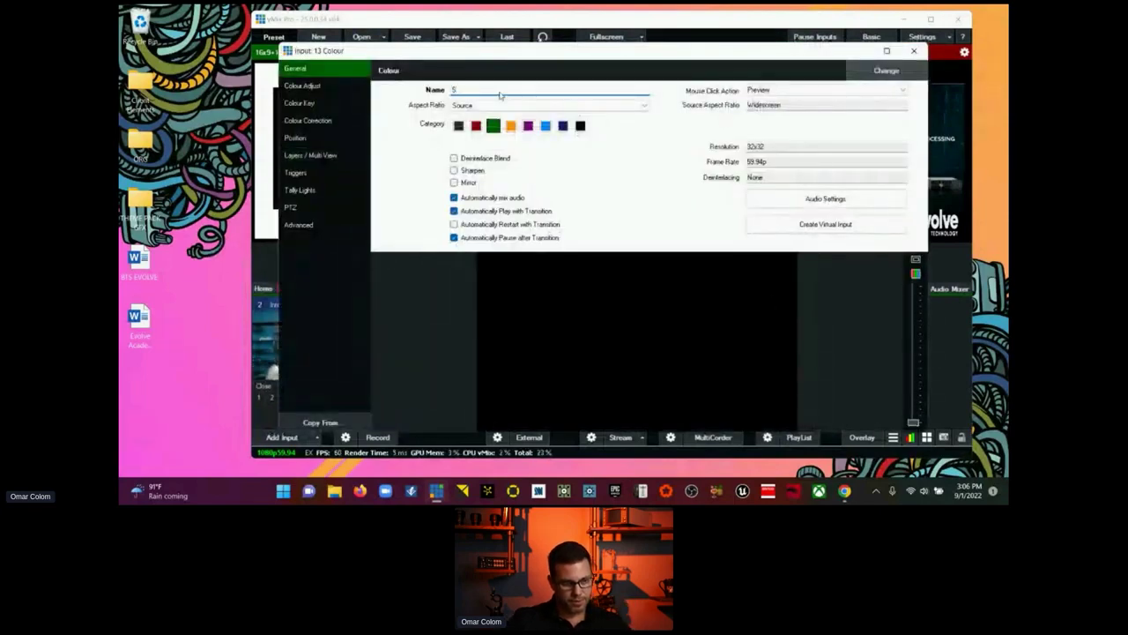
text(CENE)
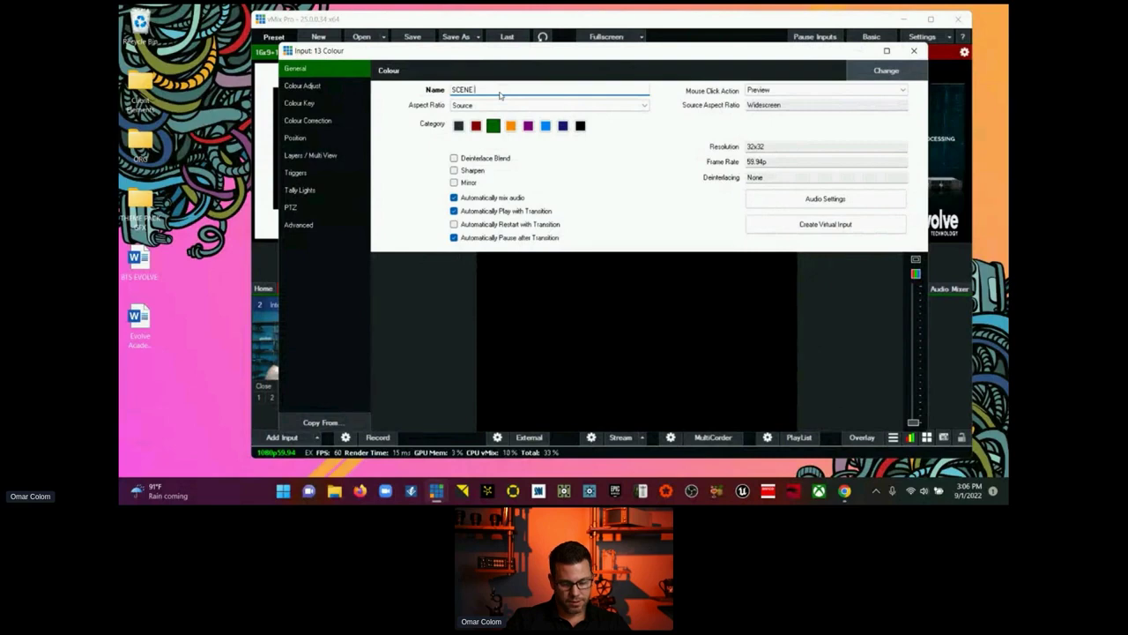
text( 03)
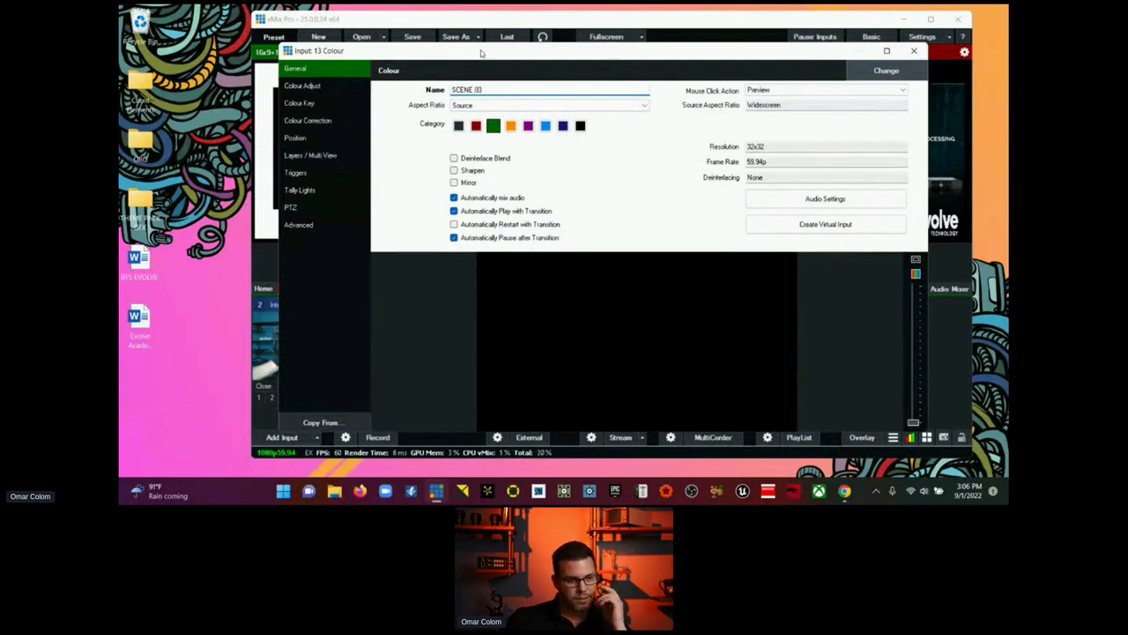
Step: Assign 12 NETWORKING AVTT.jpg to layer 9 of the SCENE 03 input
click(319, 154)
click(505, 201)
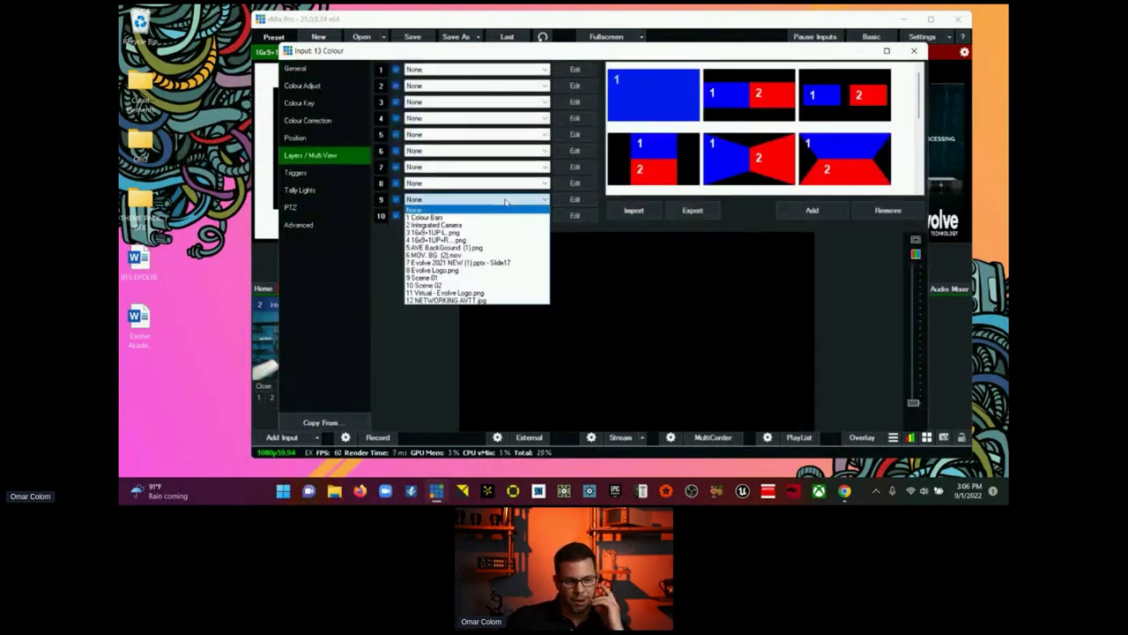
click(496, 301)
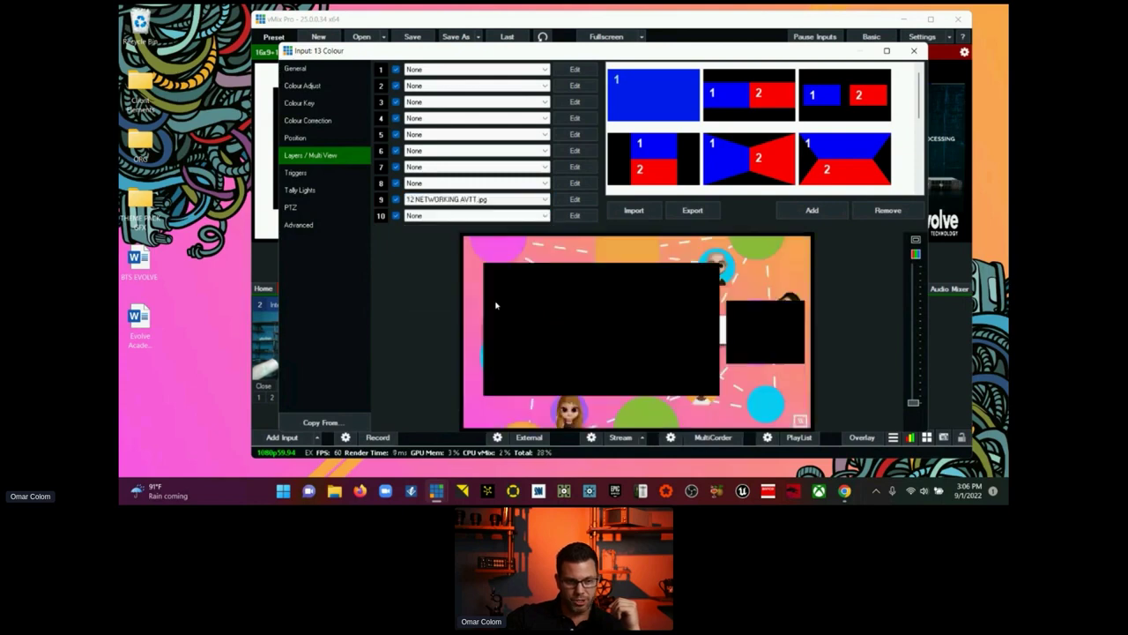
Step: Assign 2 Integrated Camera to layer 2, scale it to about 0.325 zoom and position it inside the small frame opening
click(418, 87)
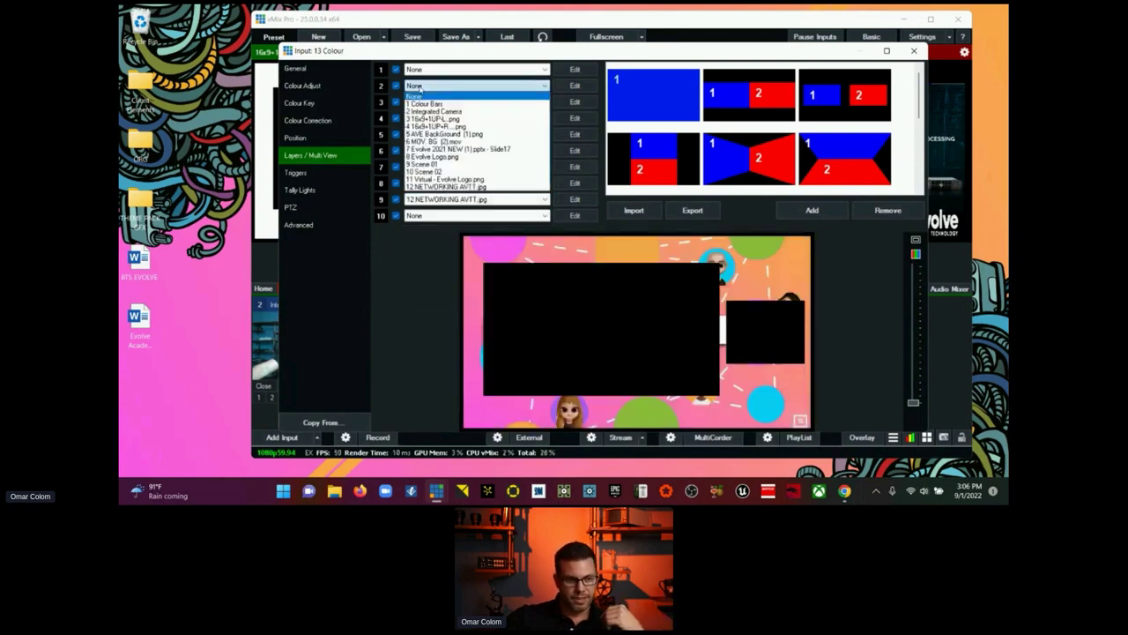
click(474, 112)
click(575, 86)
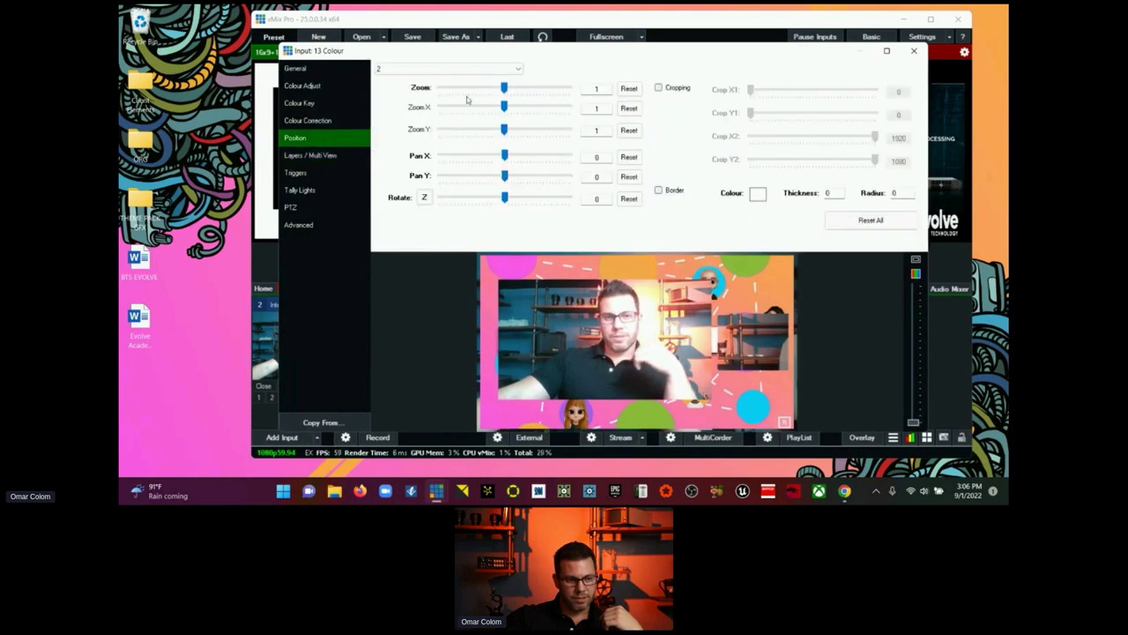
drag(504, 88, 456, 104)
drag(636, 341, 765, 342)
click(468, 90)
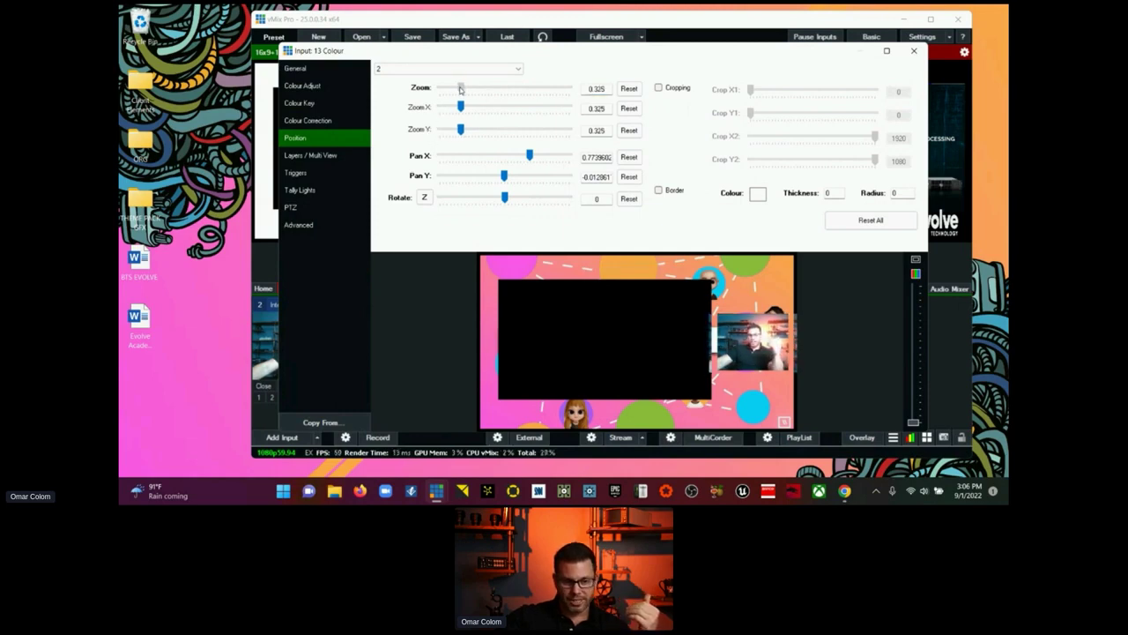
drag(458, 90, 461, 89)
Step: Assign the 7 Evolve 2021 NEW (1).pptx slides to layer 5 and scale the layer to about 0.64 zoom
click(314, 157)
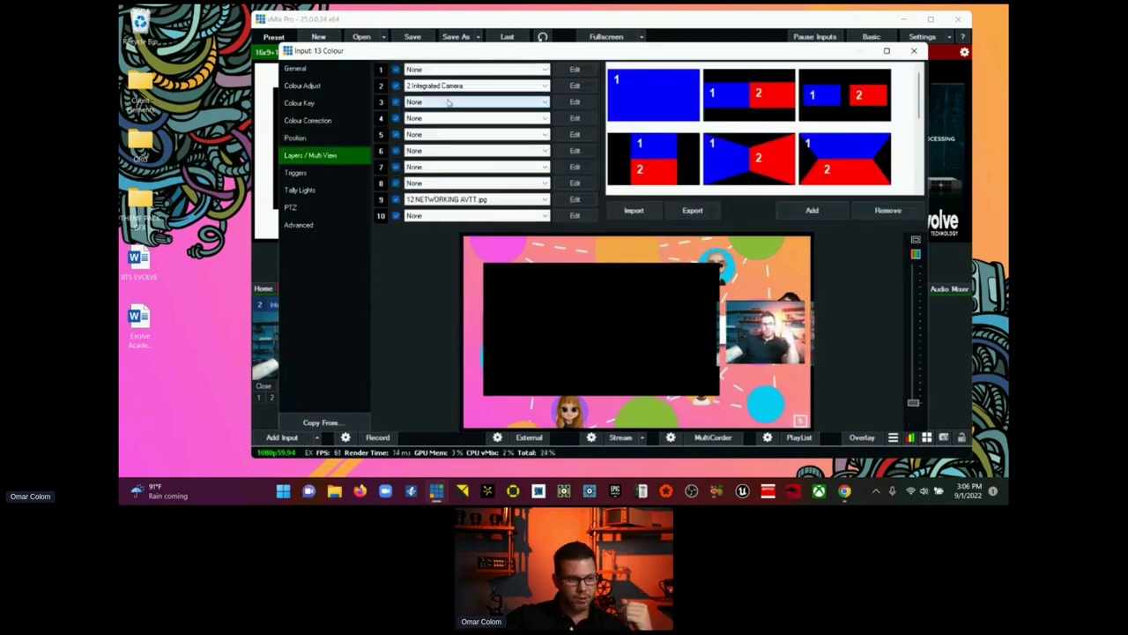
click(449, 133)
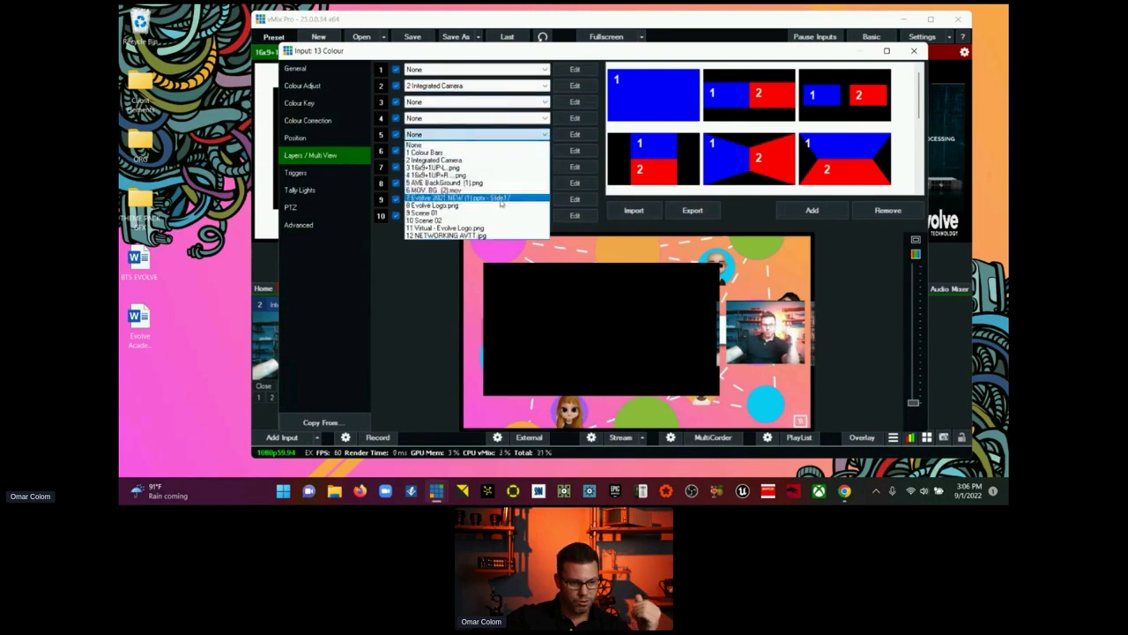
click(501, 201)
click(570, 136)
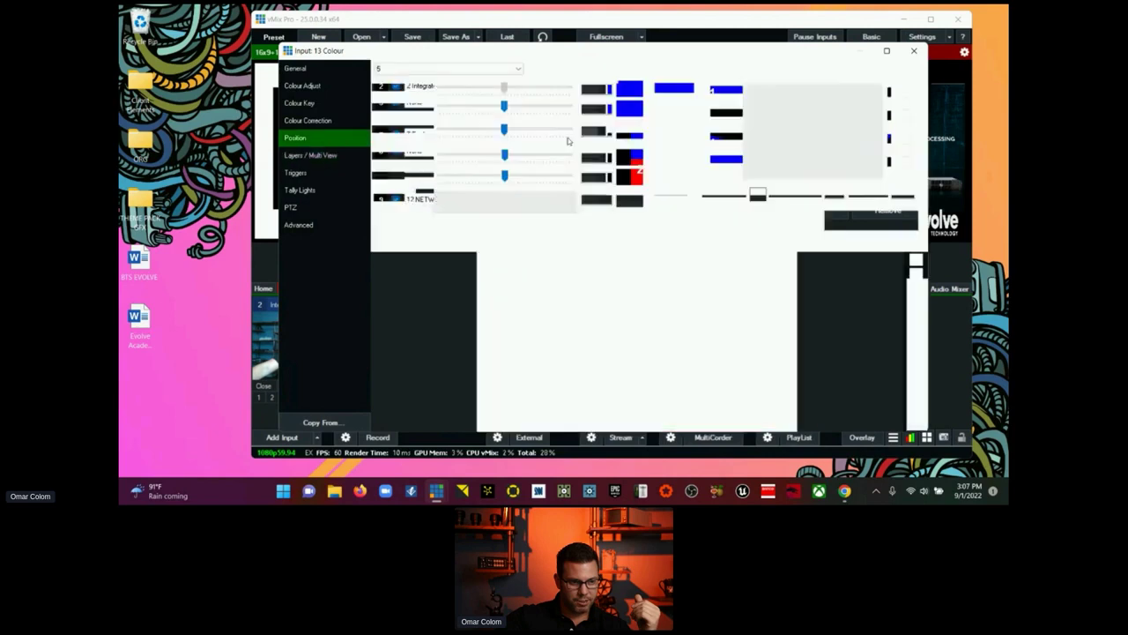
drag(503, 87, 477, 113)
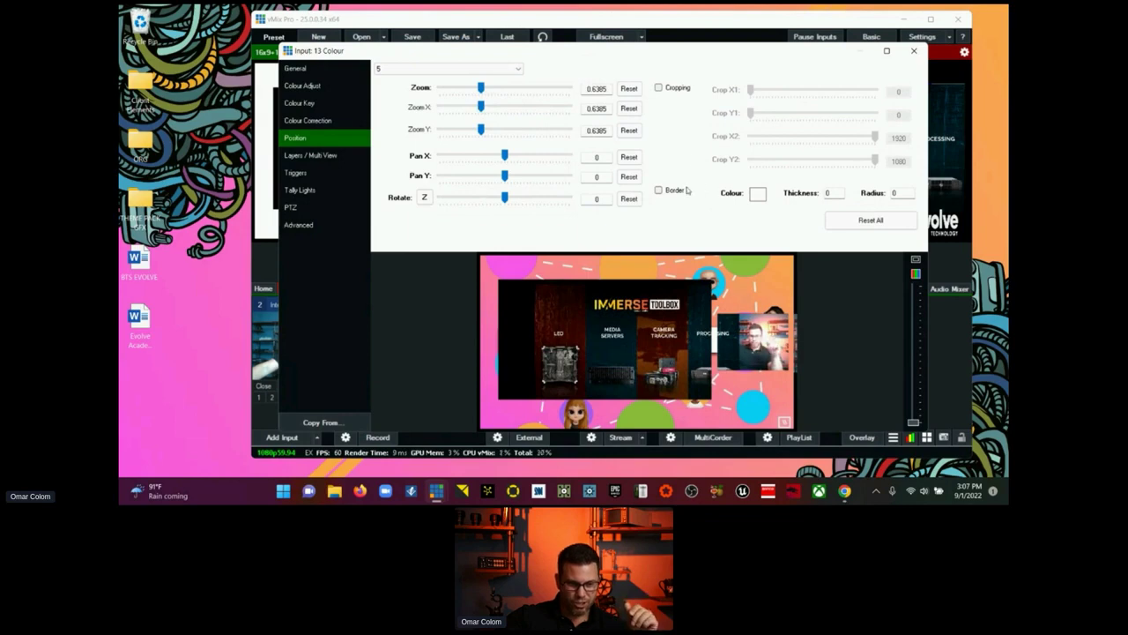
Step: Add a red border with thickness 5 to the slides layer
click(756, 198)
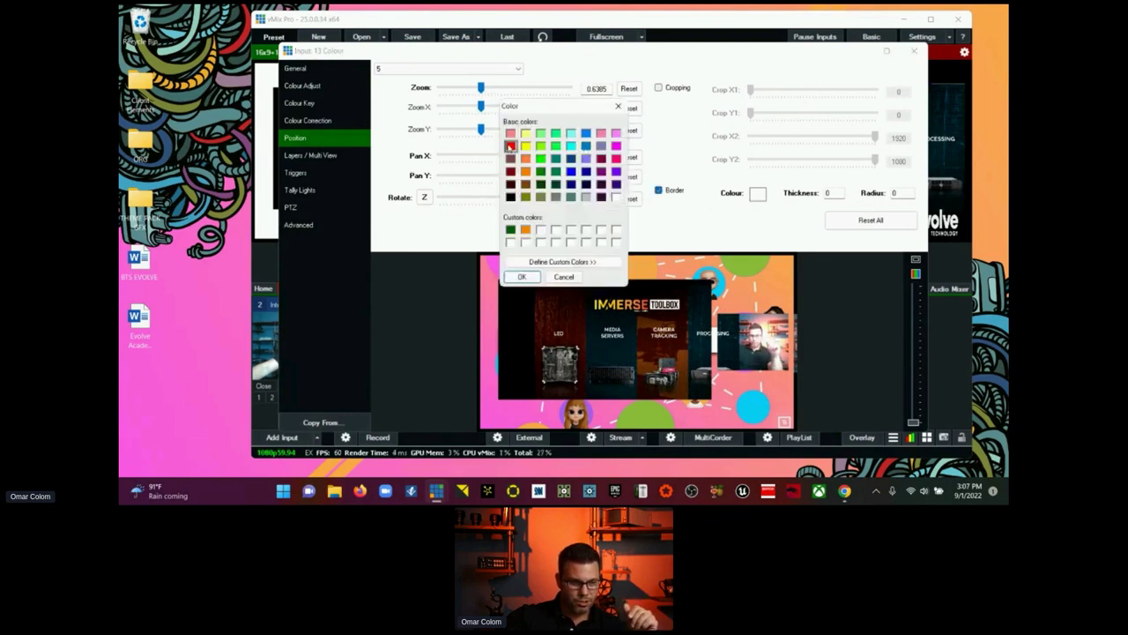
click(521, 276)
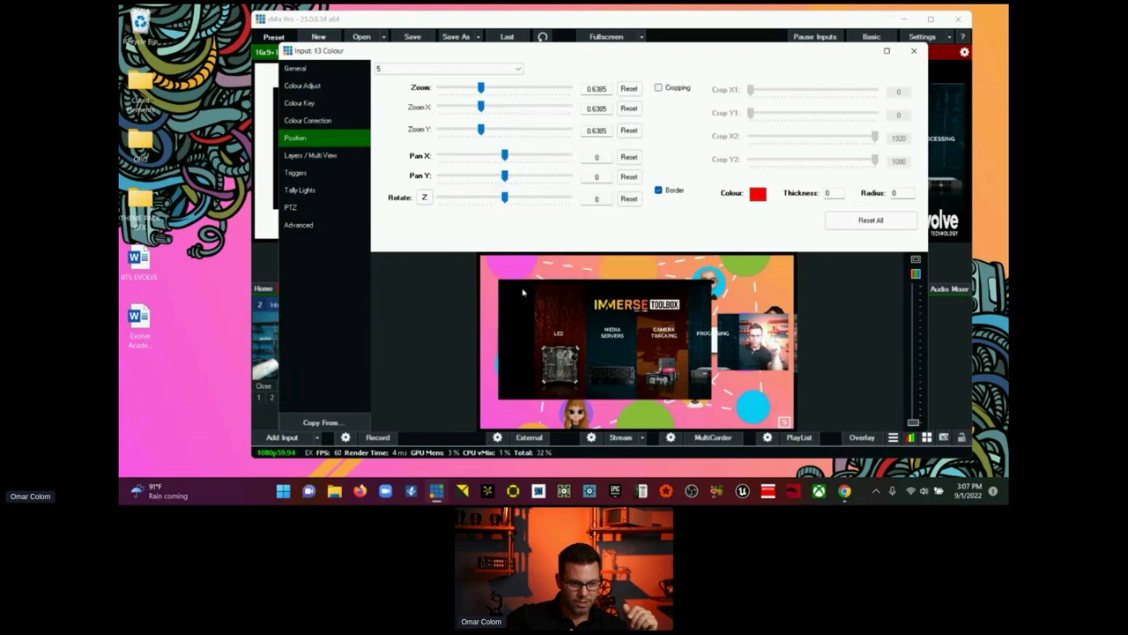
click(829, 194)
text(5)
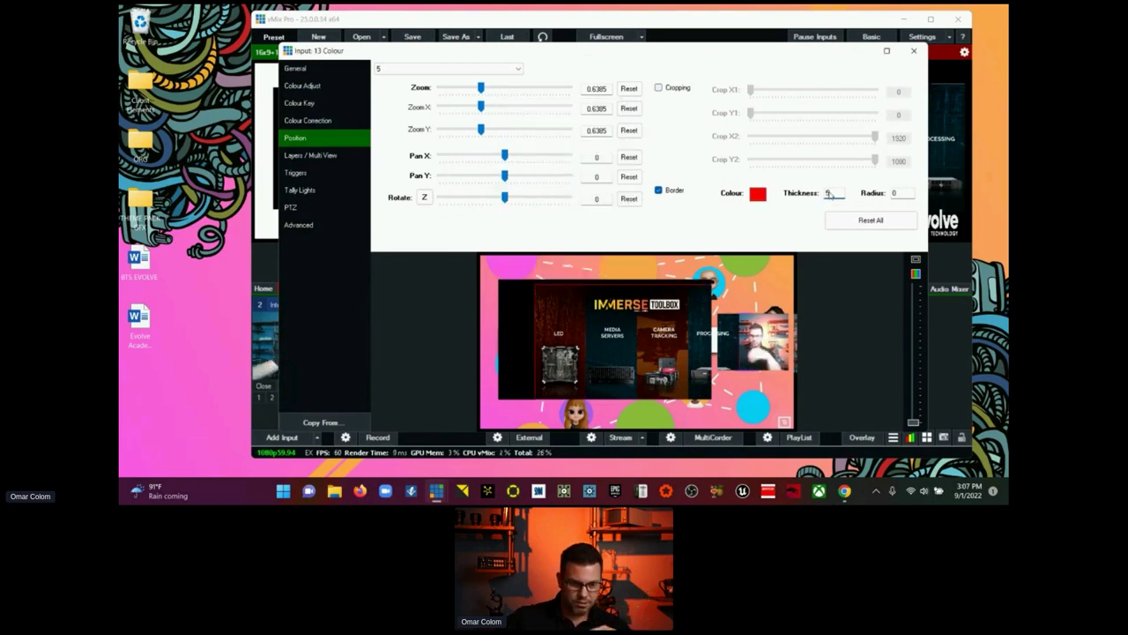
Step: Position the slides layer over the large frame opening, scale it to about 0.674 zoom and enable its cropping
drag(675, 354, 638, 350)
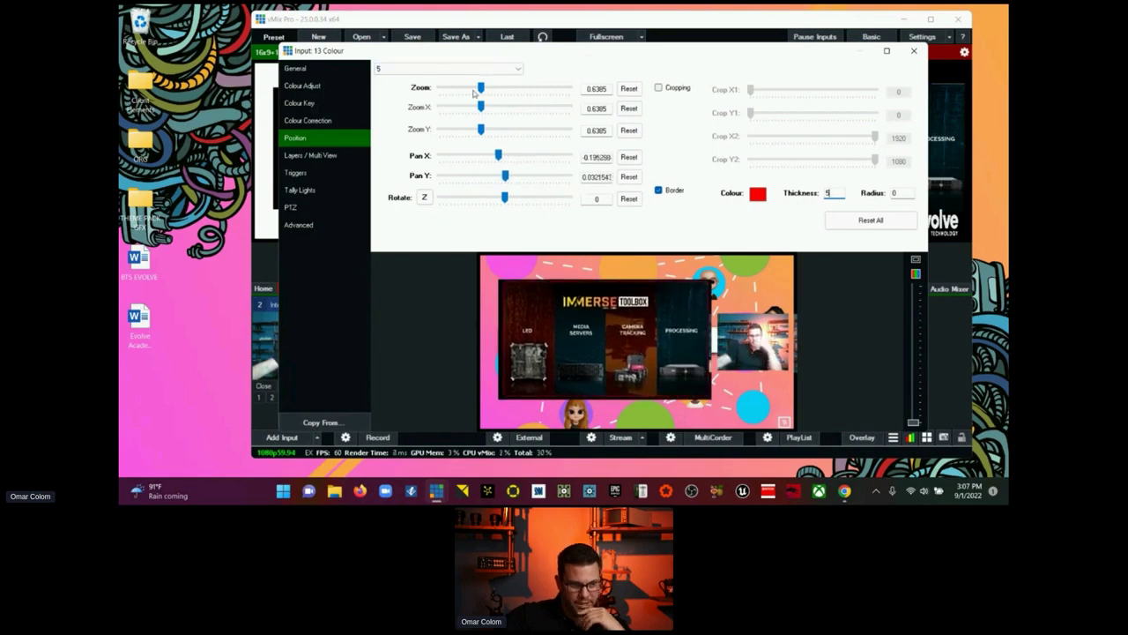
drag(478, 89, 481, 90)
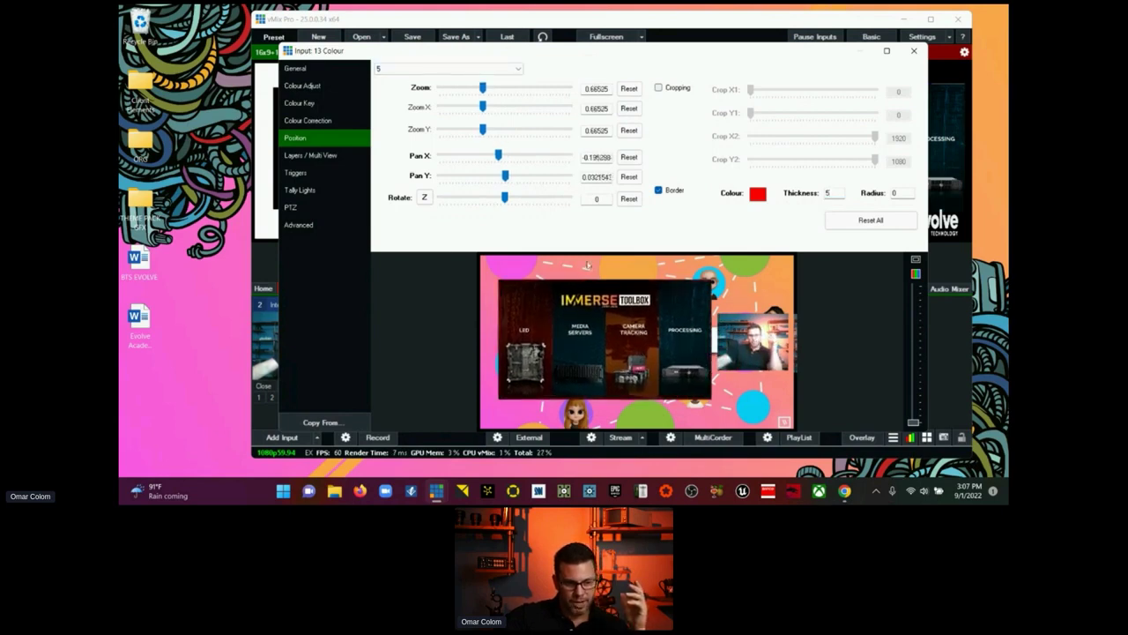
drag(665, 363, 661, 361)
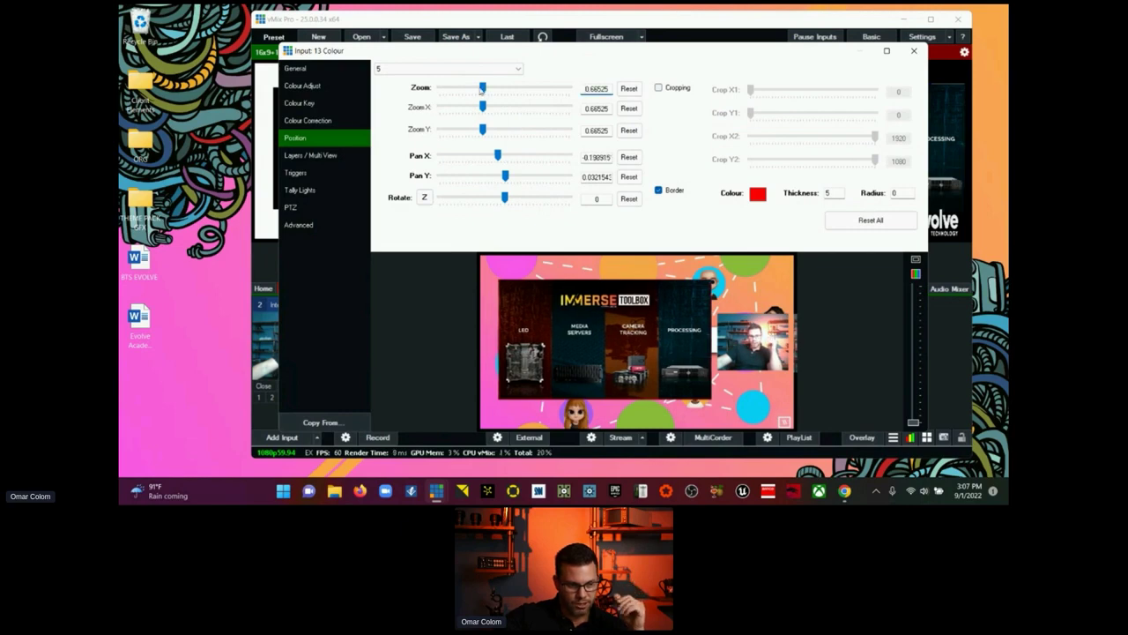
drag(480, 89, 481, 89)
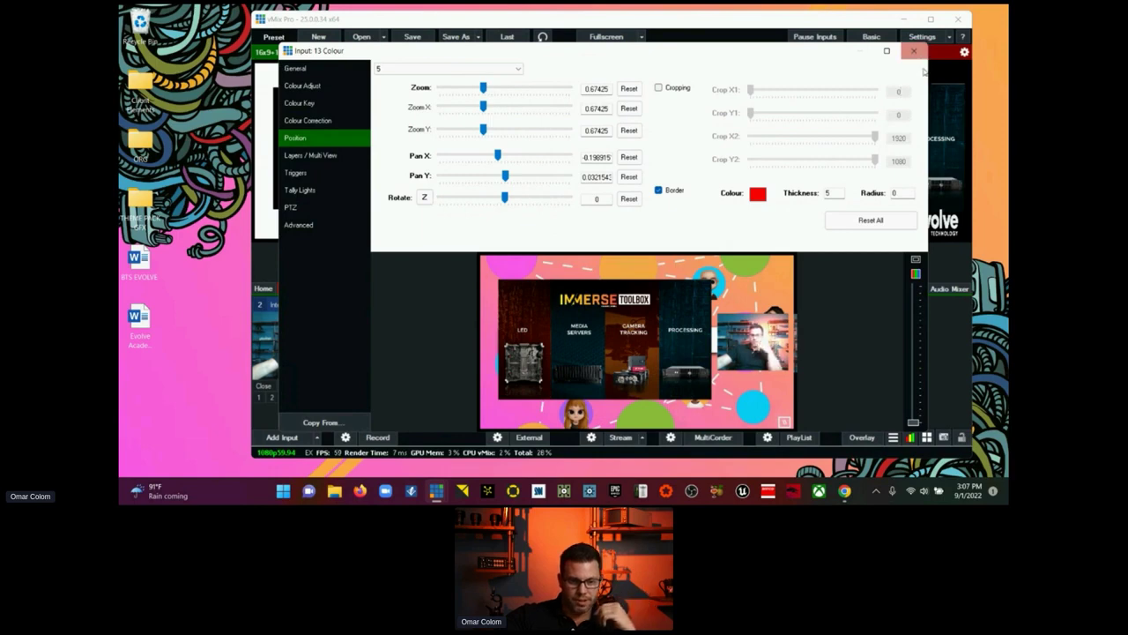
click(657, 89)
drag(877, 140, 877, 146)
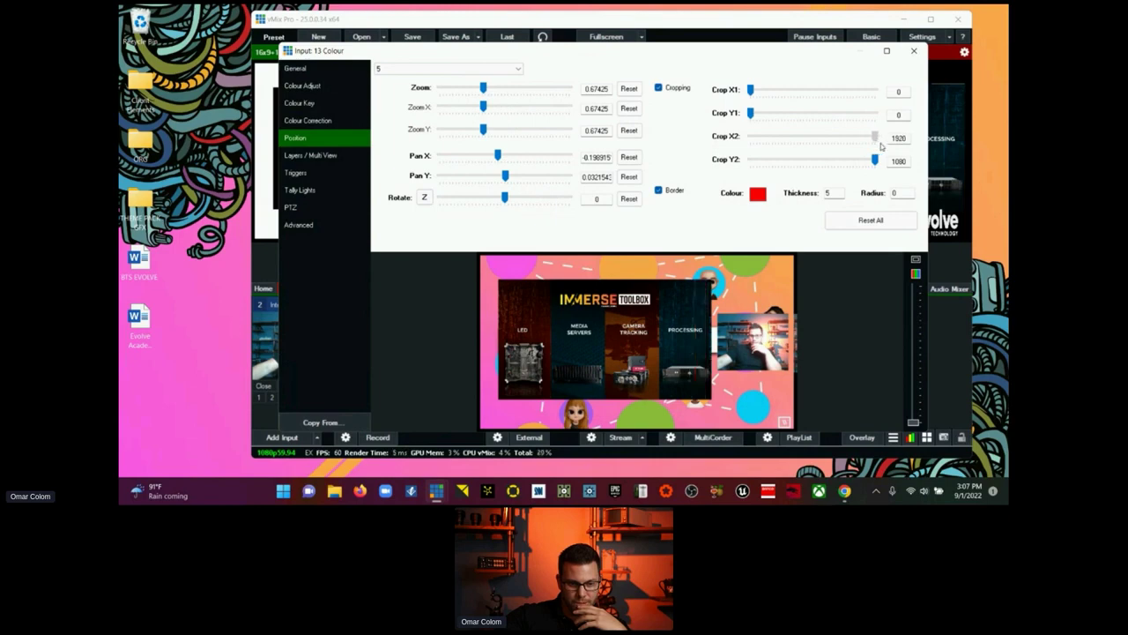
Step: Crop the camera layer's sides to Crop X1 116 and Crop X2 1491, and close the input settings
click(327, 156)
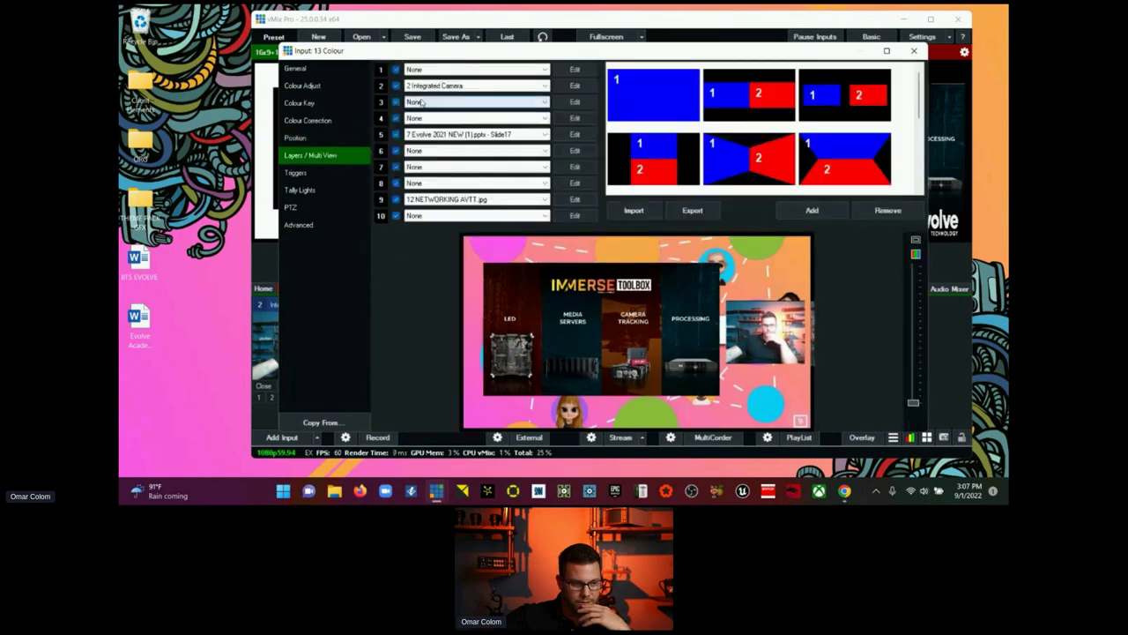
click(574, 86)
click(657, 88)
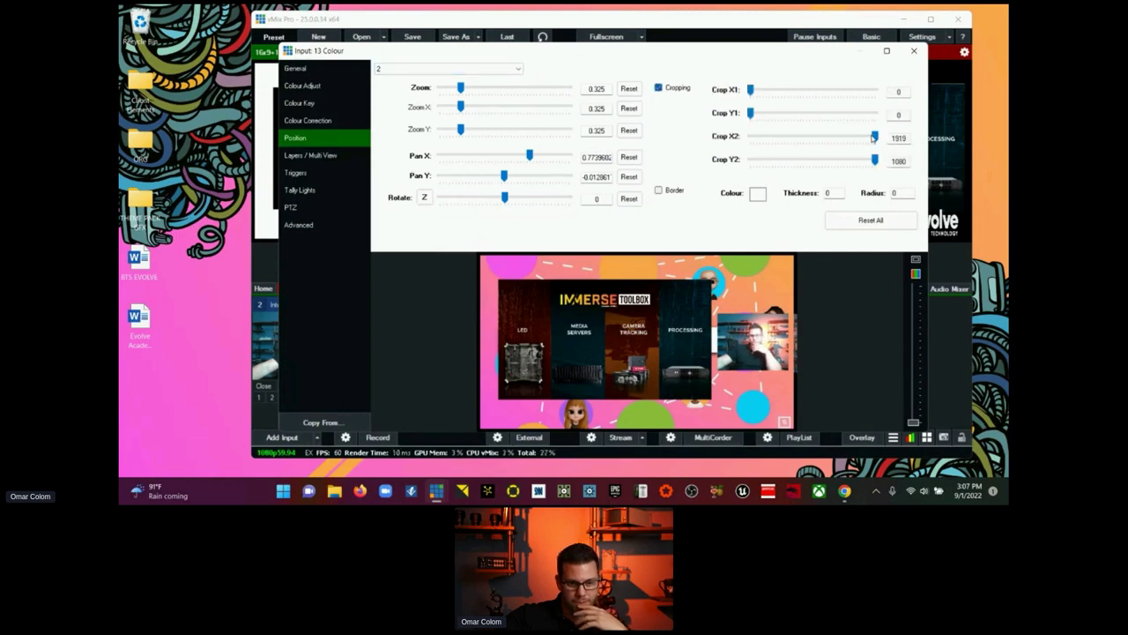
drag(872, 137, 843, 138)
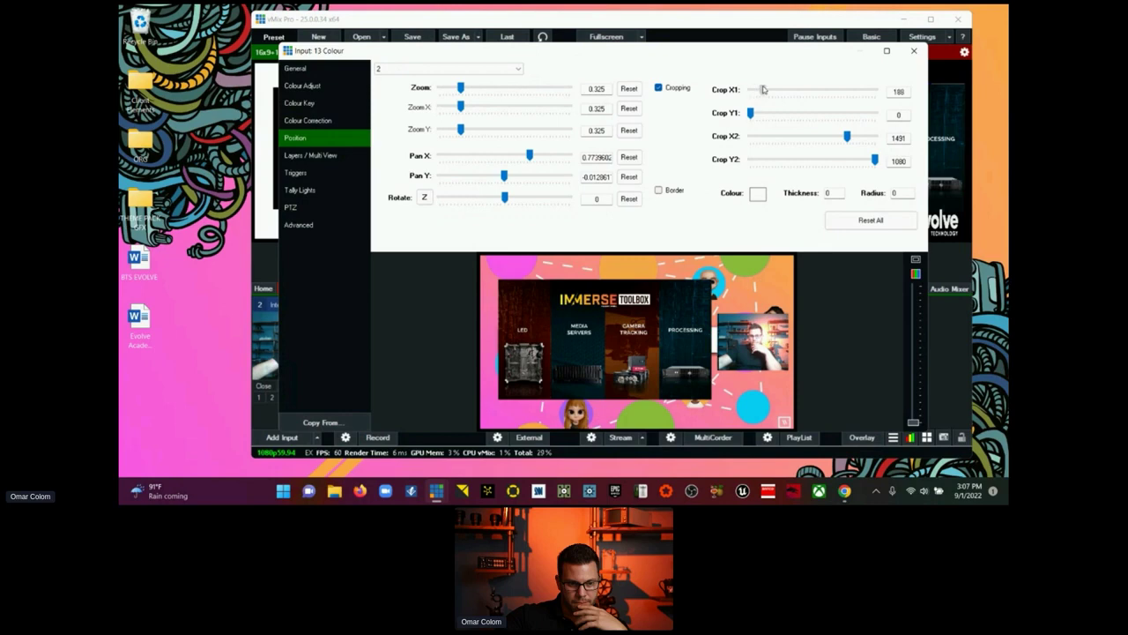
click(914, 50)
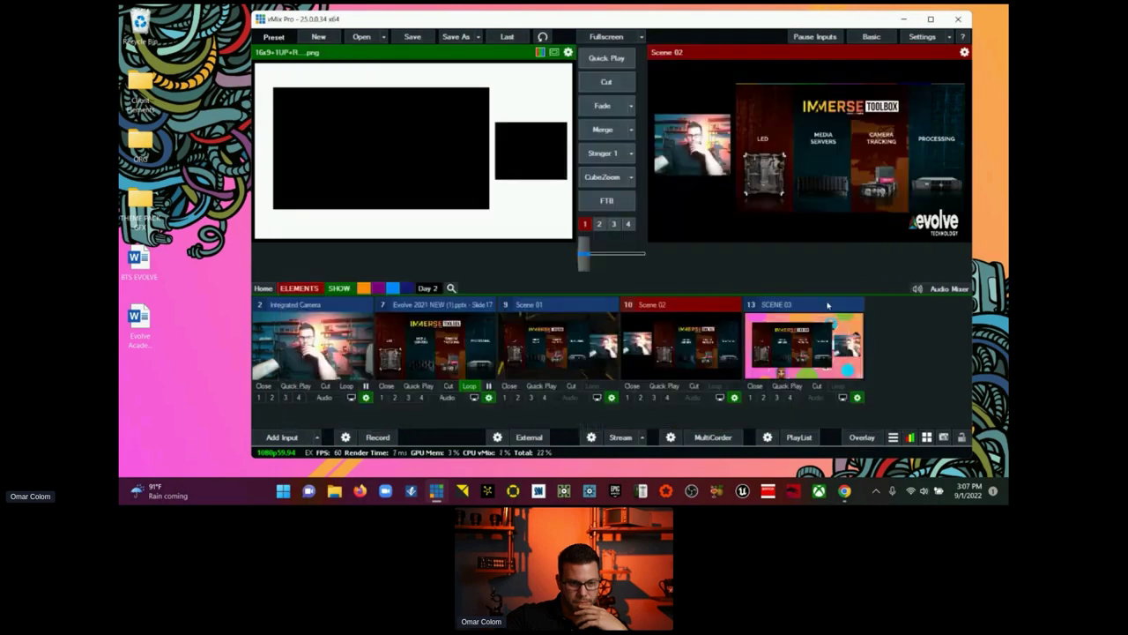
Step: Load SCENE 03 into preview and cut it to the program output
click(828, 305)
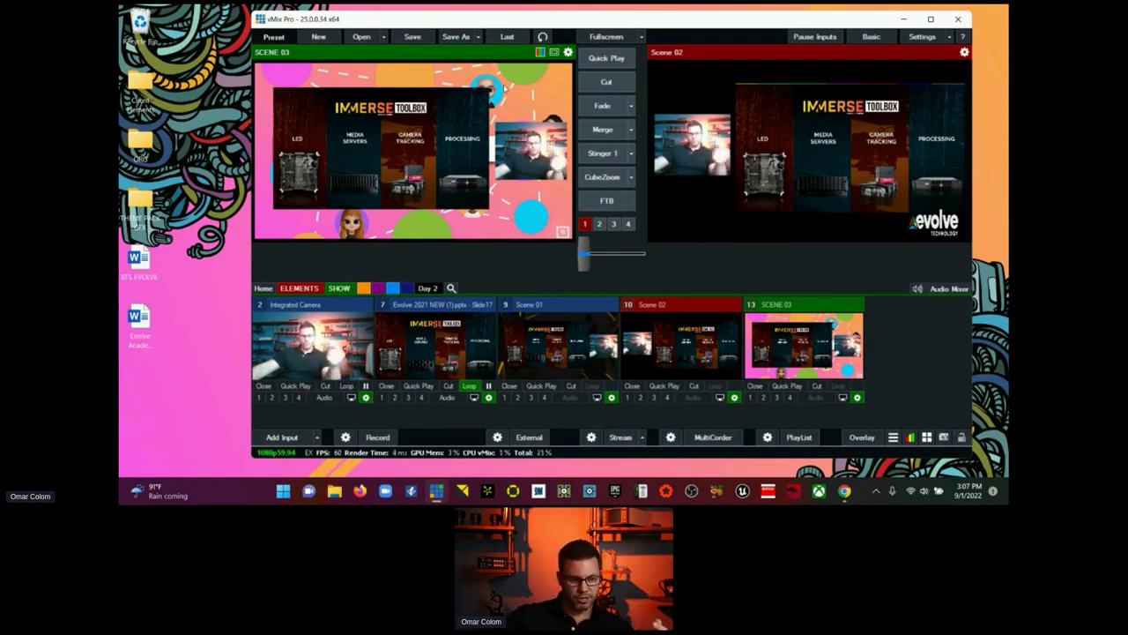
click(588, 81)
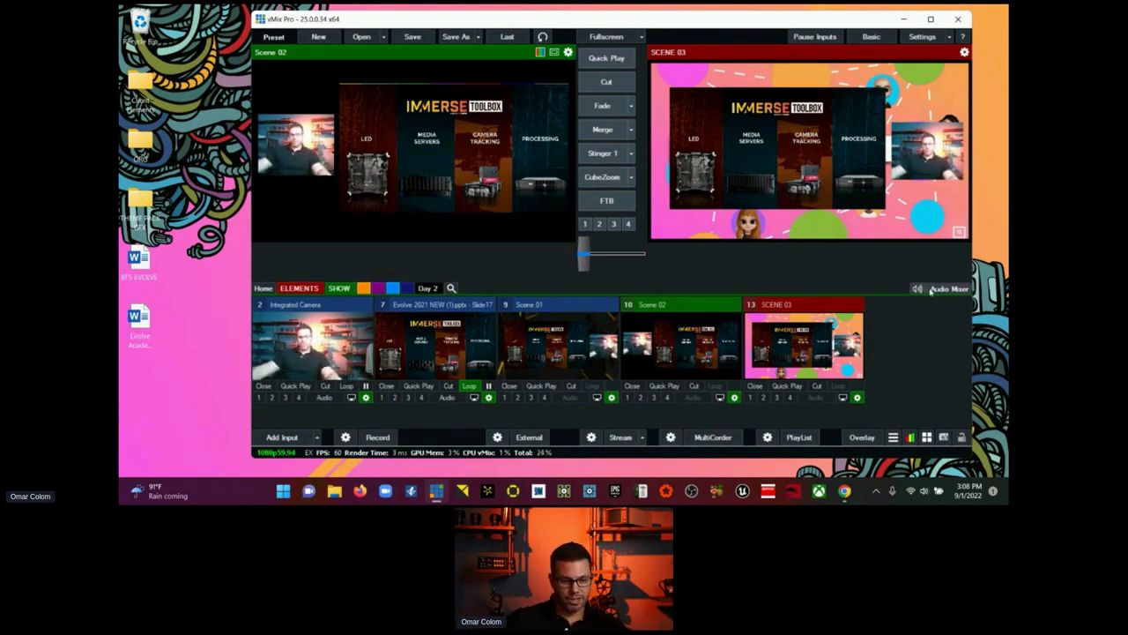
Step: Assign 6 MOV. BG (2).mov to layer 1 of SCENE 03 and close its settings
click(858, 399)
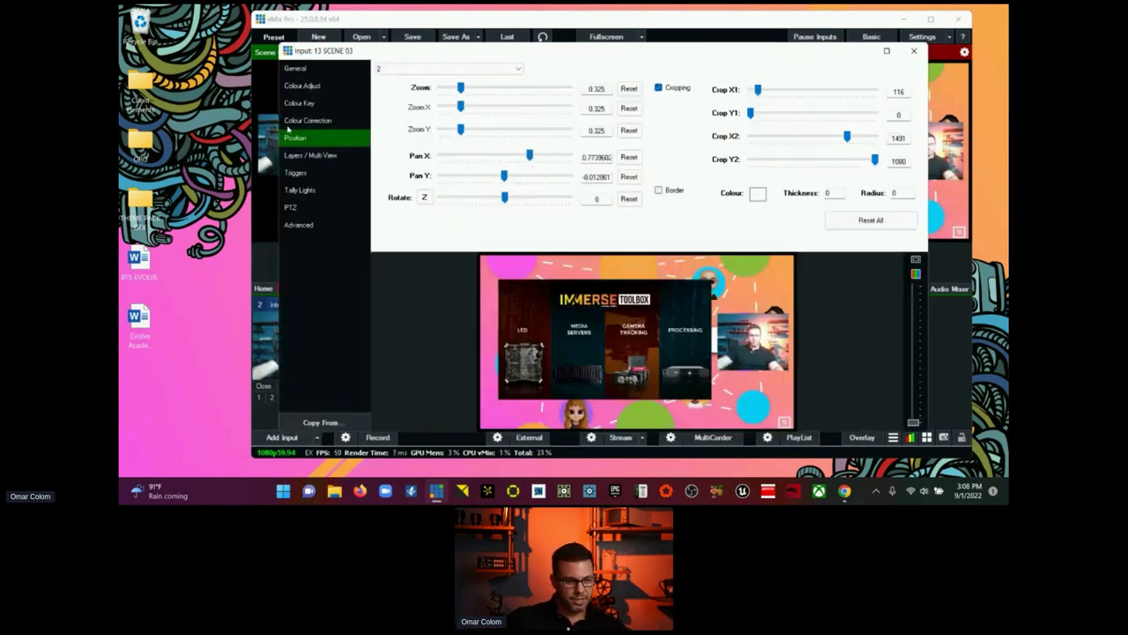
click(309, 155)
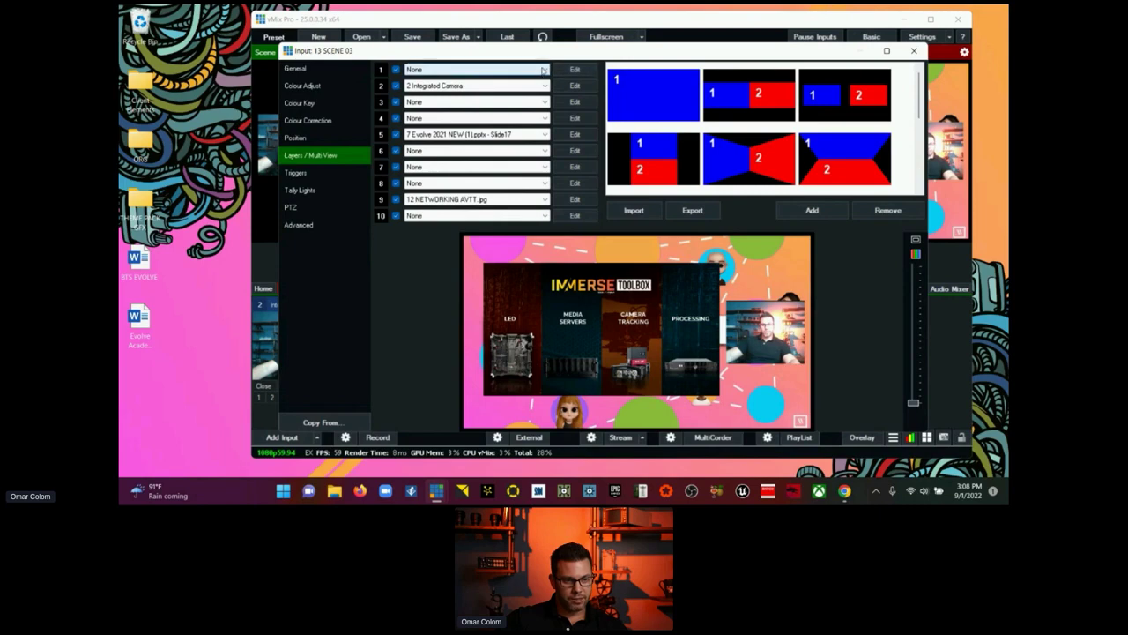
click(544, 70)
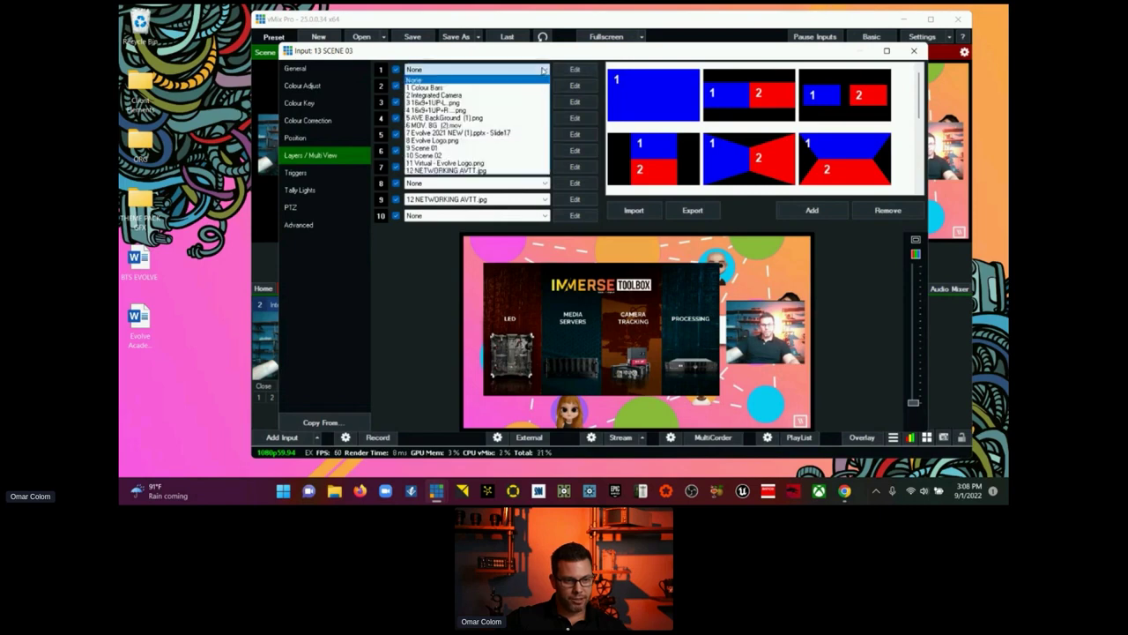
click(487, 126)
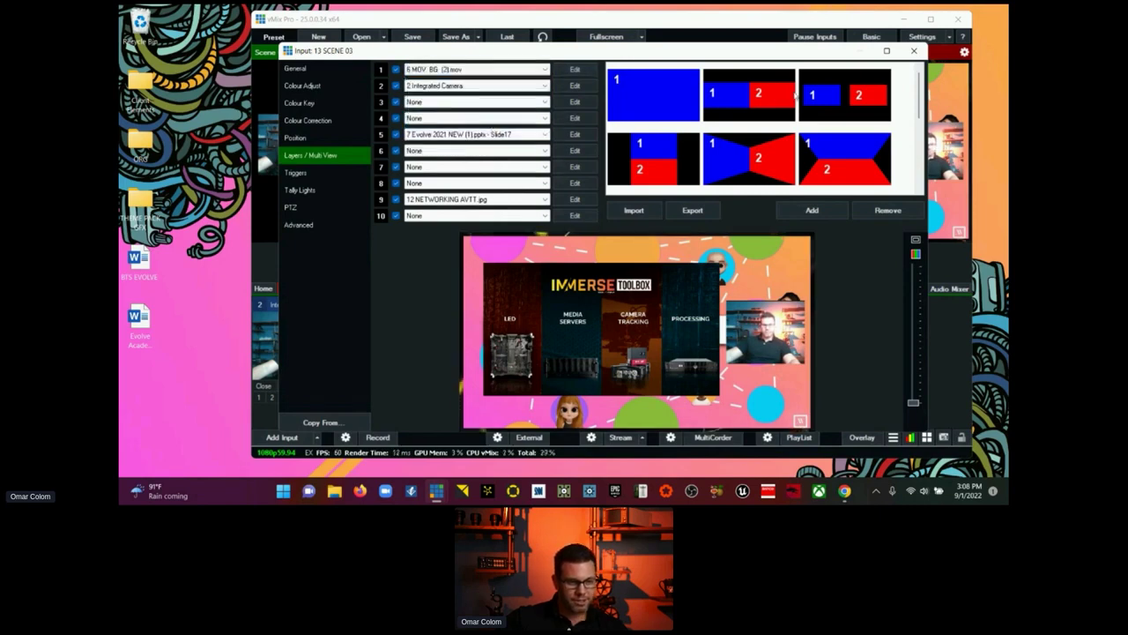
click(913, 51)
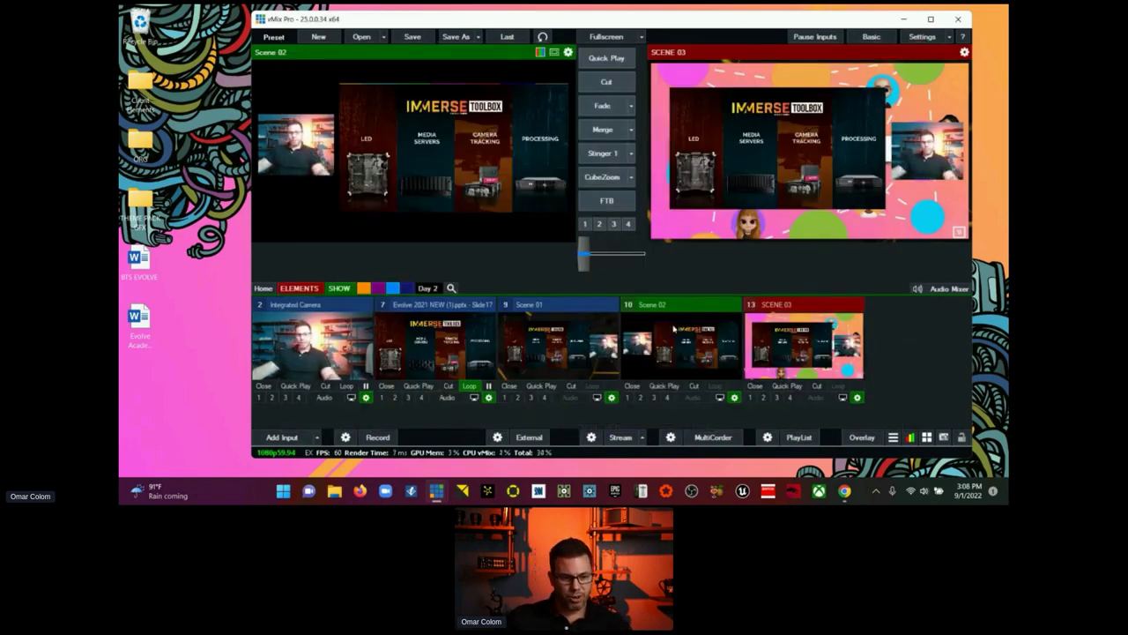
Step: Cut the program output to Scene 02 and back to SCENE 03, and briefly maximize the window before restoring it
click(608, 82)
click(609, 84)
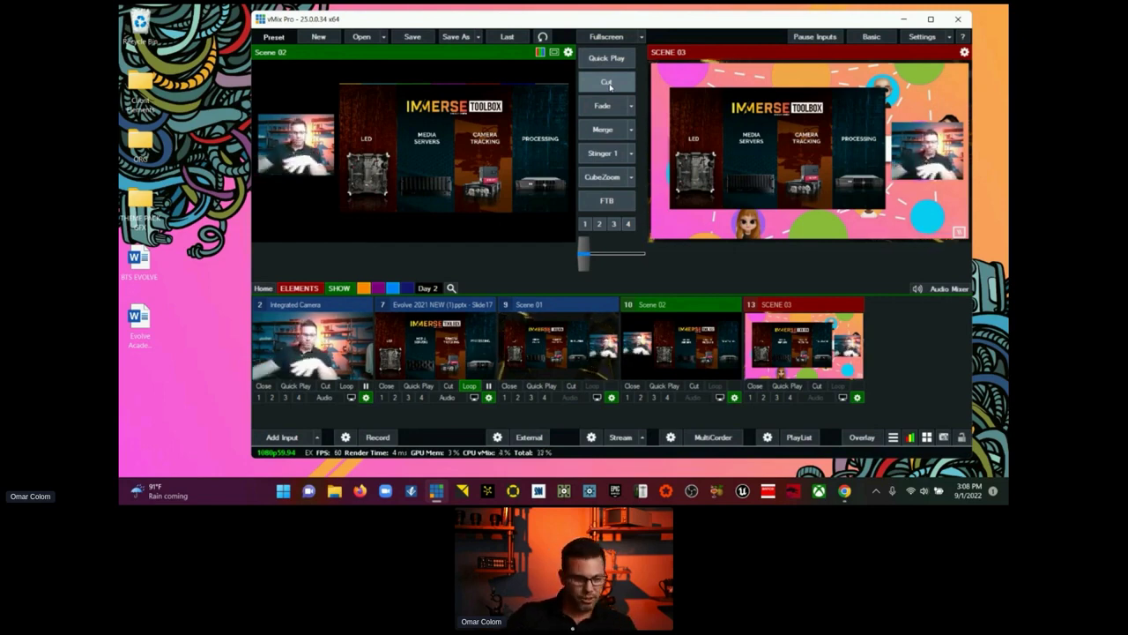
click(930, 18)
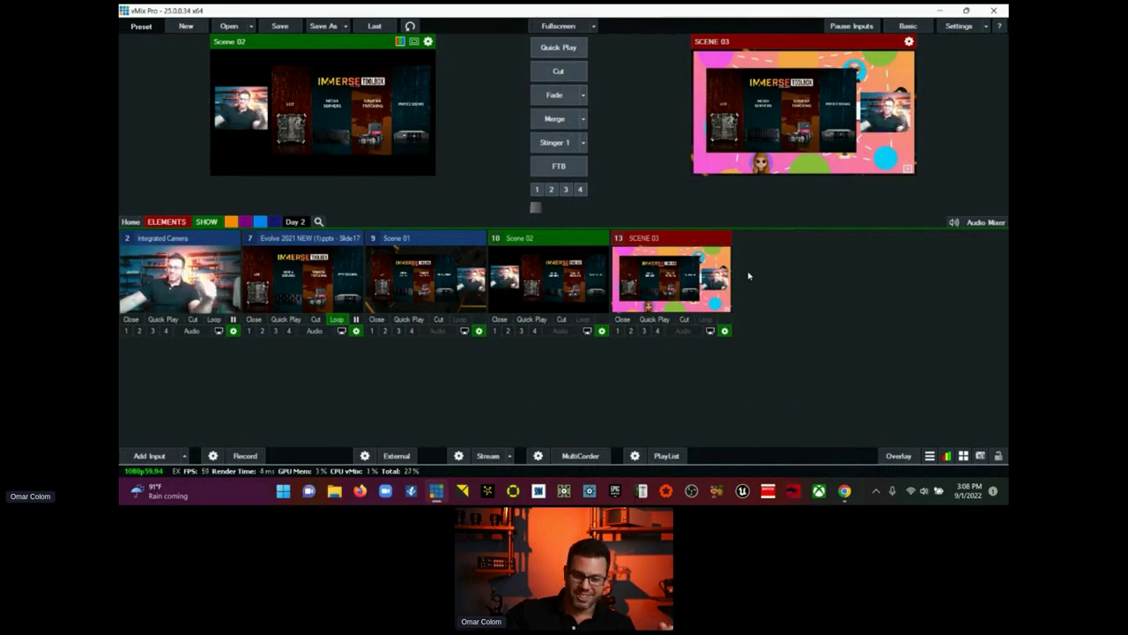
click(966, 9)
Step: Open the THEME PACK GFX folder from the desktop and review the template guide in Slide2
double_click(141, 201)
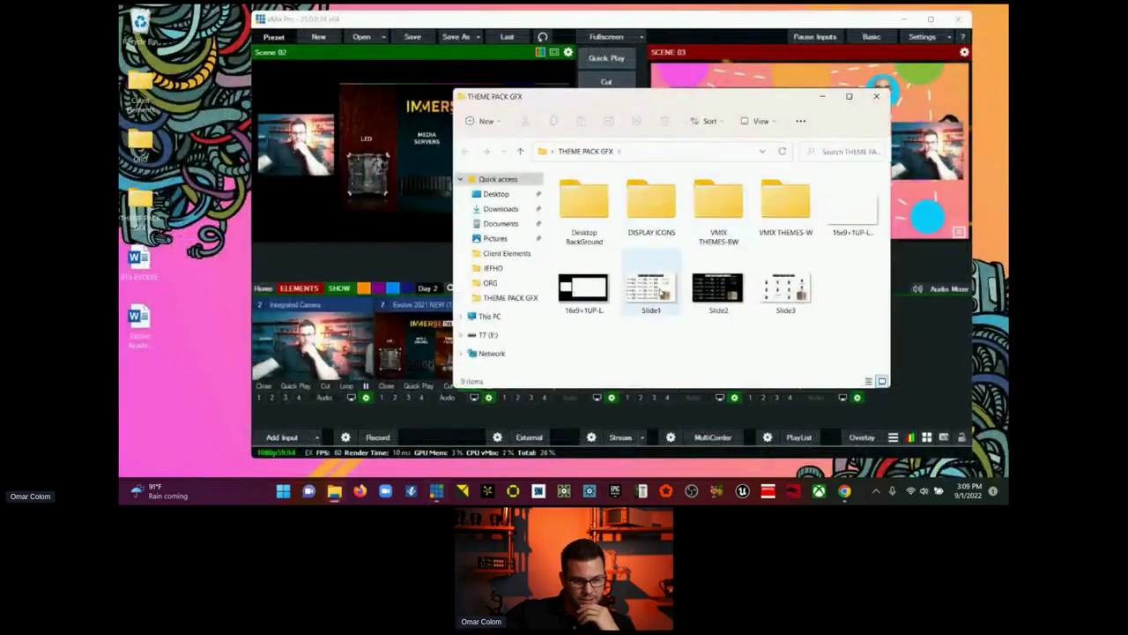
double_click(718, 289)
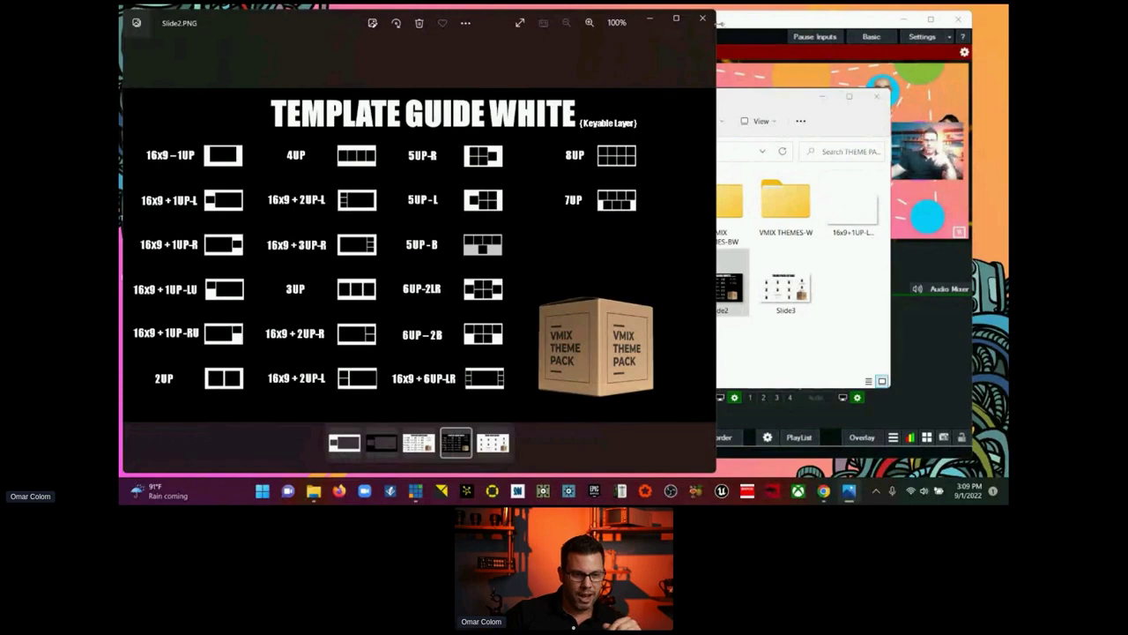
click(702, 18)
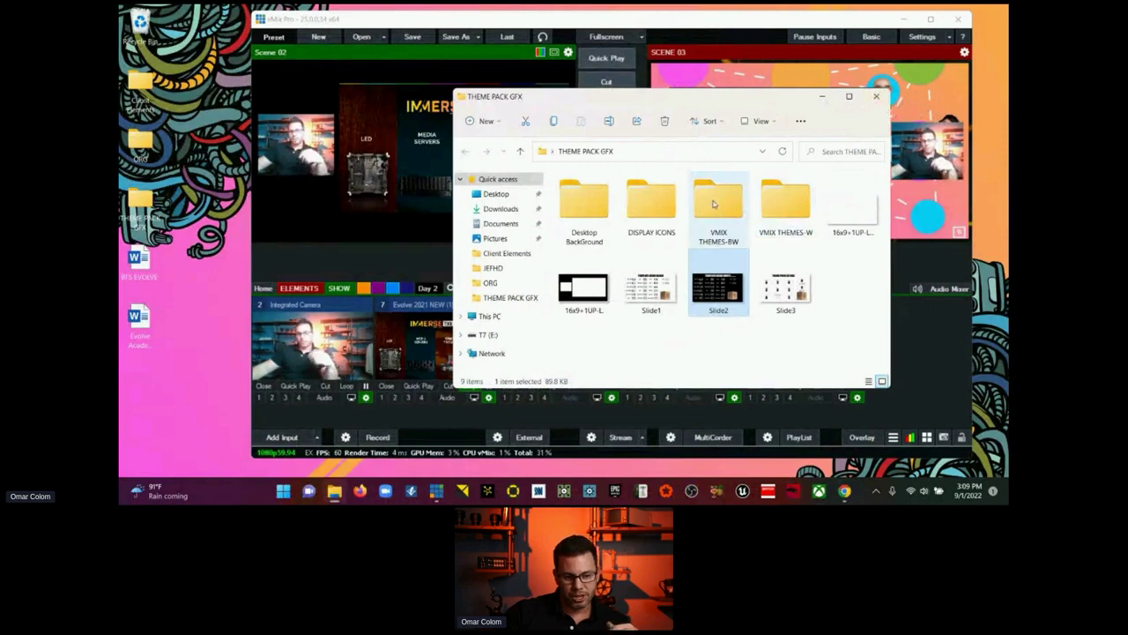
Step: Review the theme pack extras in Slide3 and open the Desktop BackGround folder
double_click(785, 291)
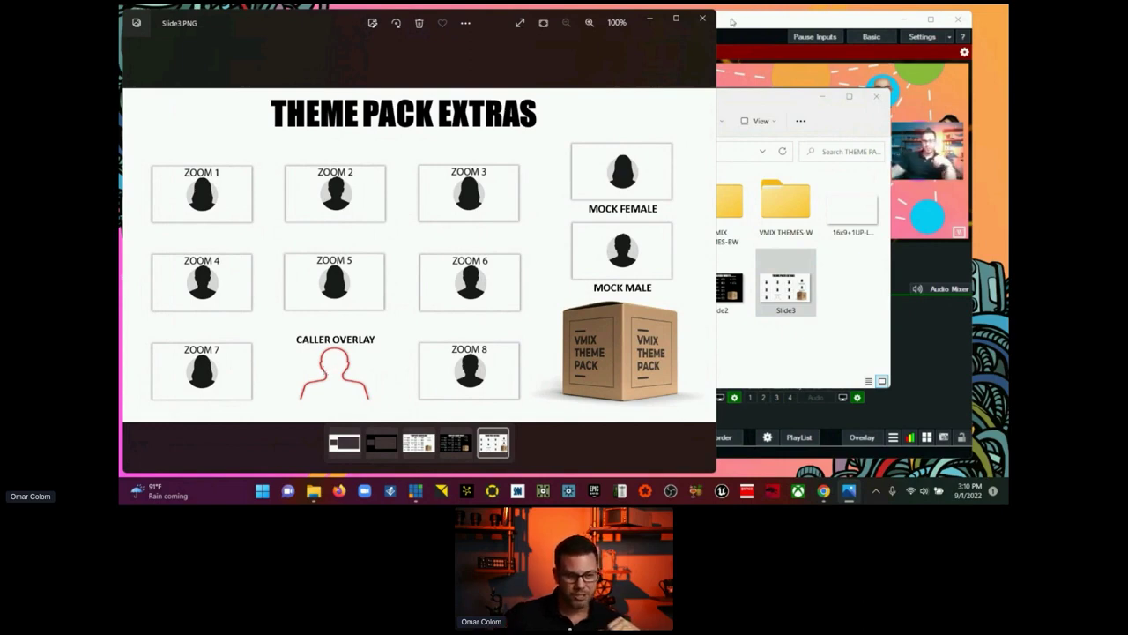
click(702, 18)
double_click(603, 205)
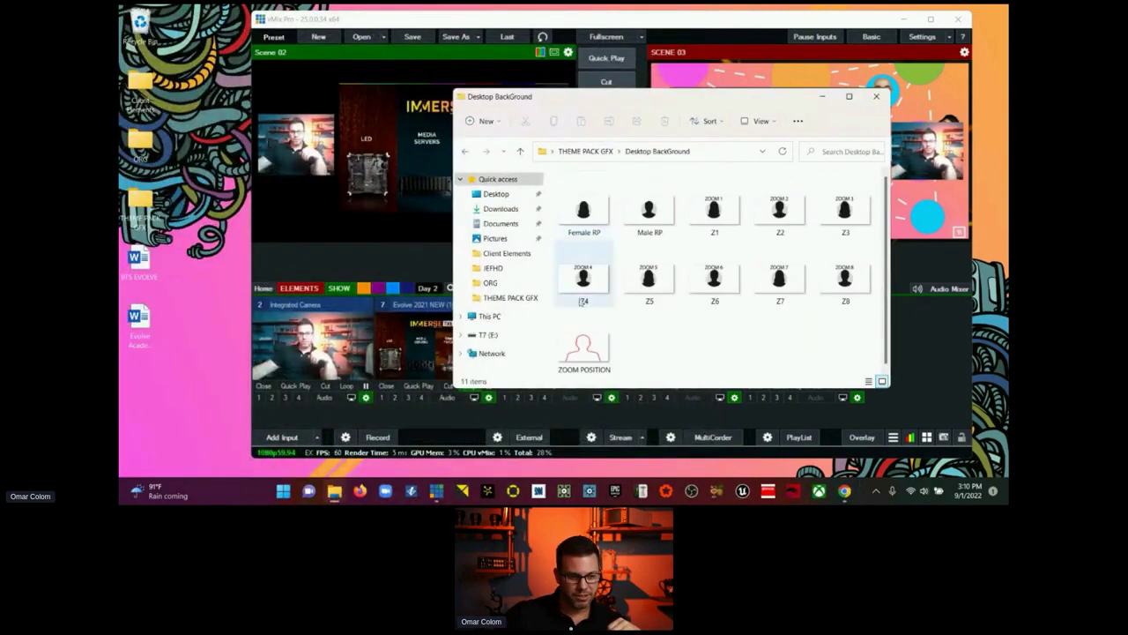
Step: Add ZOOM POSITION.png from the Desktop BackGround folder as a new input and close the folder
drag(584, 348, 914, 360)
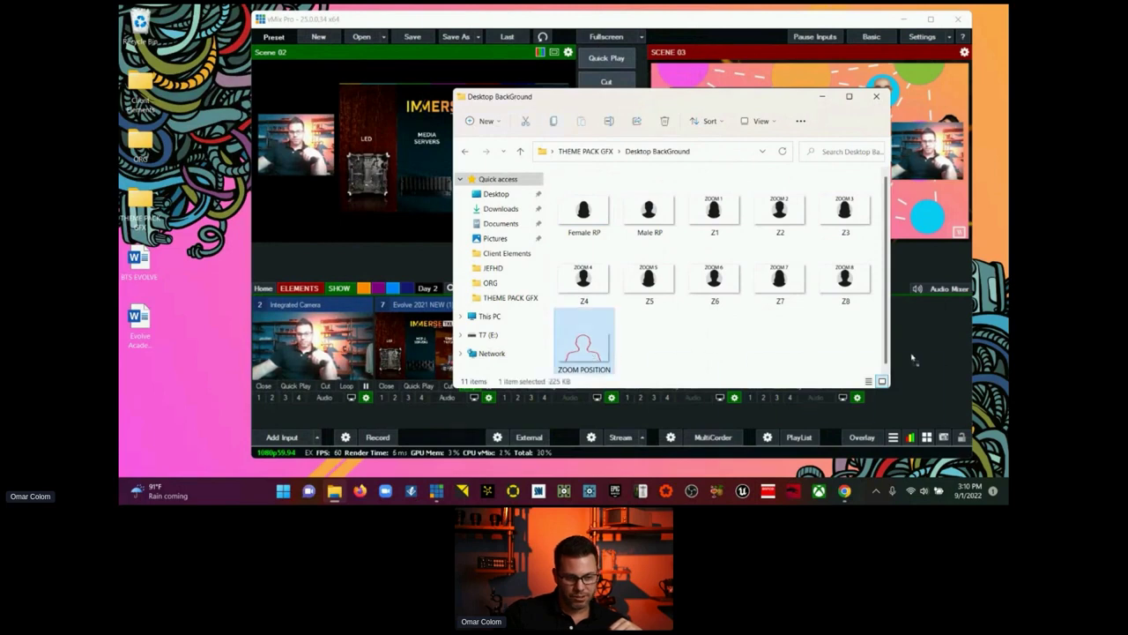
click(870, 100)
scroll(555, 318, down, 1)
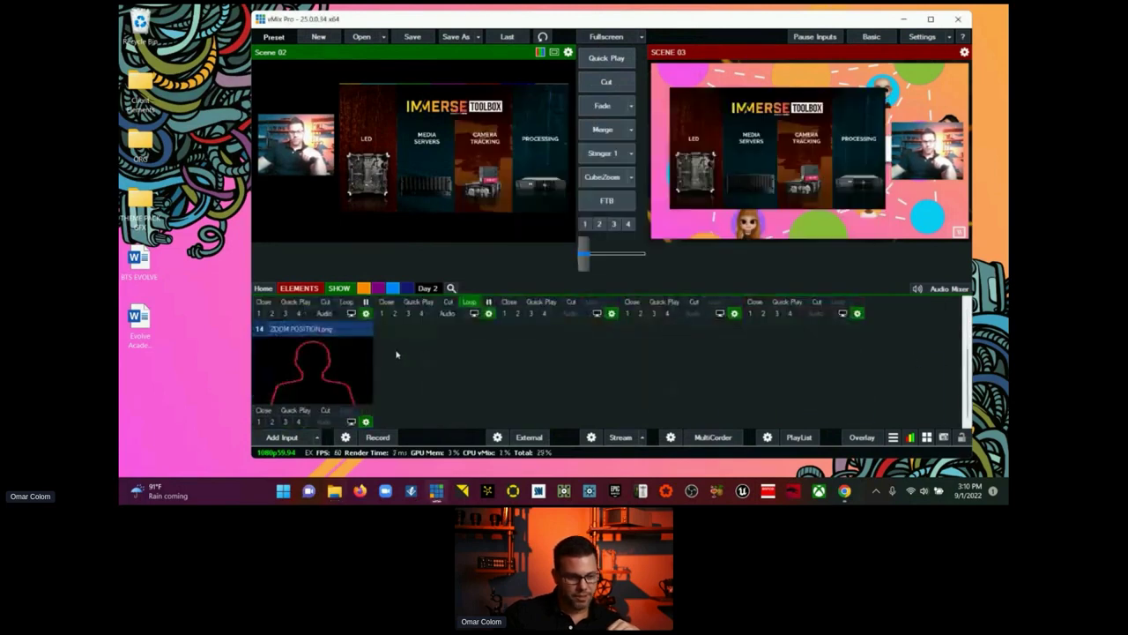
Step: Preview Integrated Camera and show the ZOOM POSITION.png outline over it on overlay channel 1, turning the overlay off again
scroll(396, 354, up, 2)
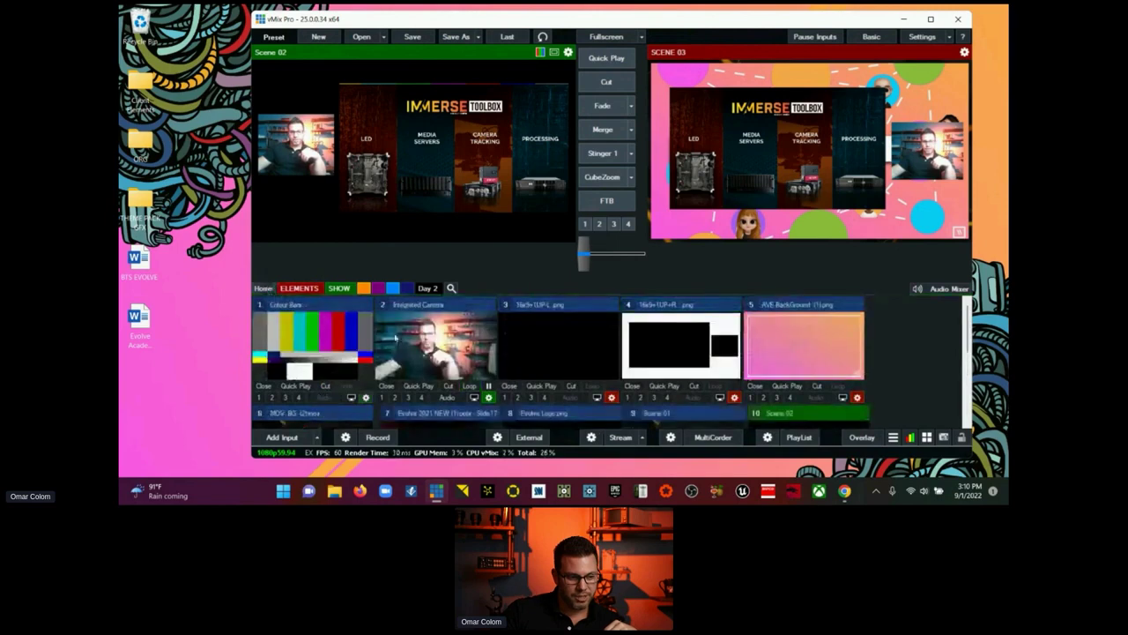
click(395, 338)
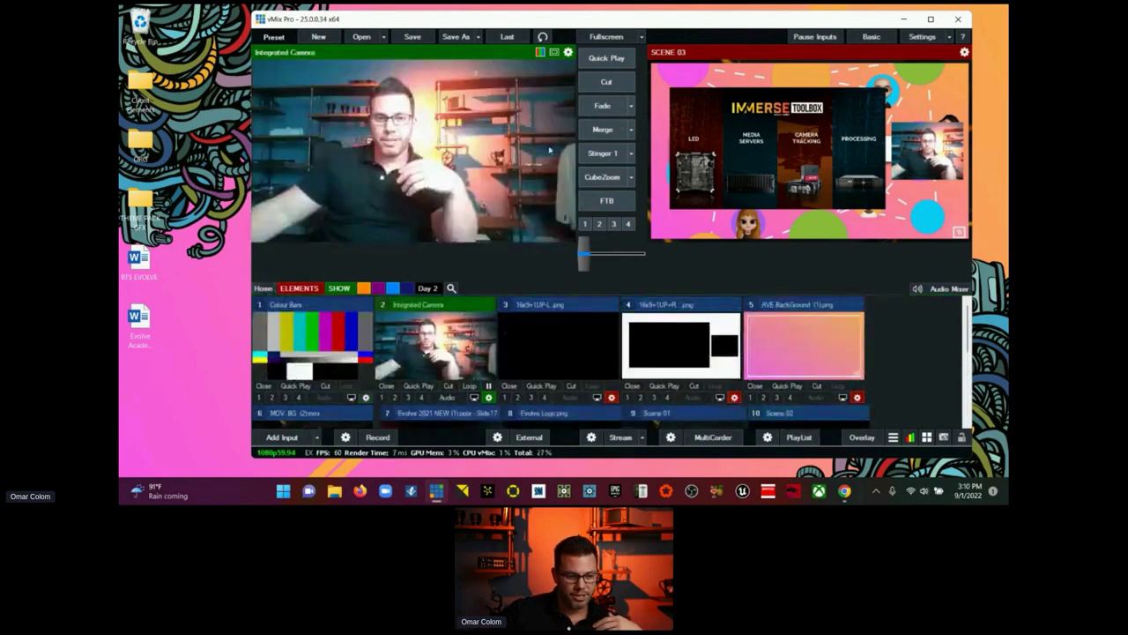
scroll(617, 370, down, 2)
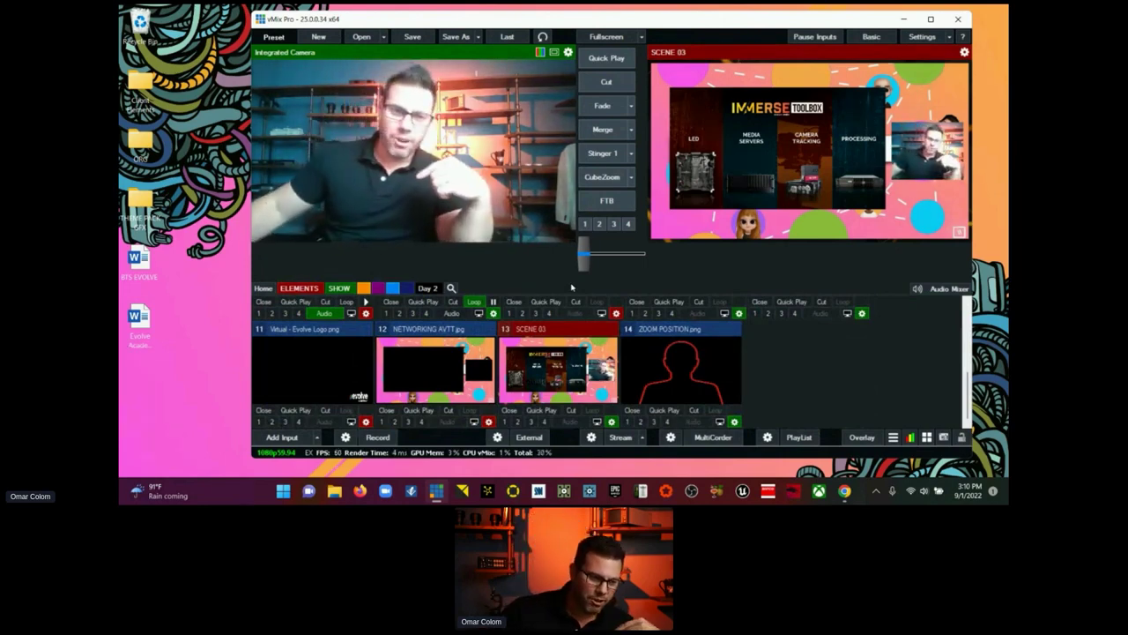
click(627, 421)
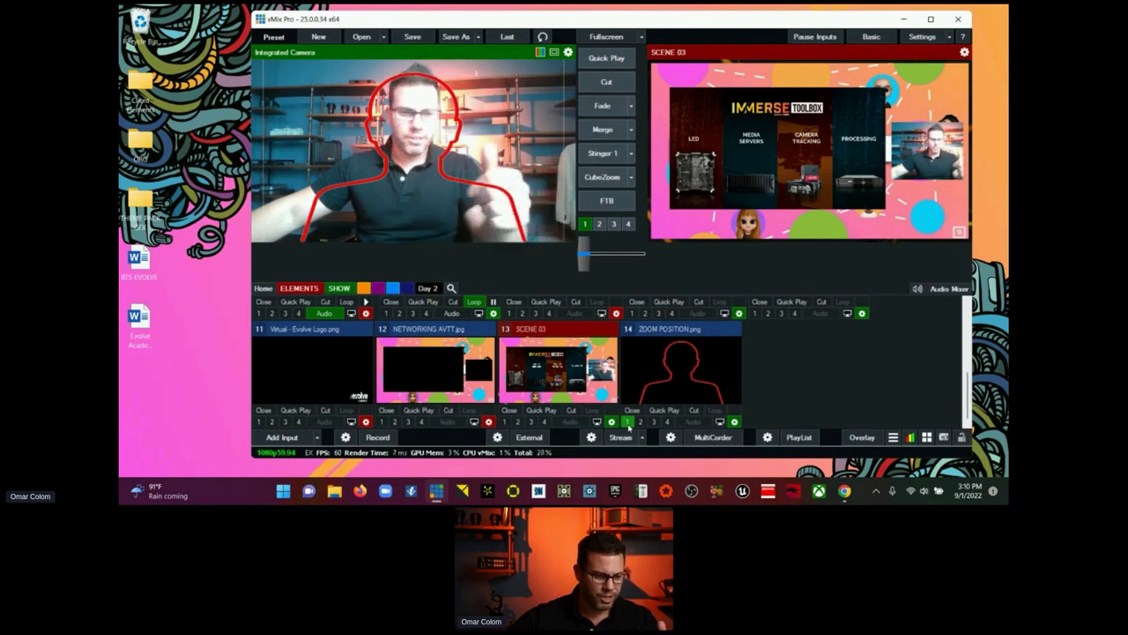
click(627, 423)
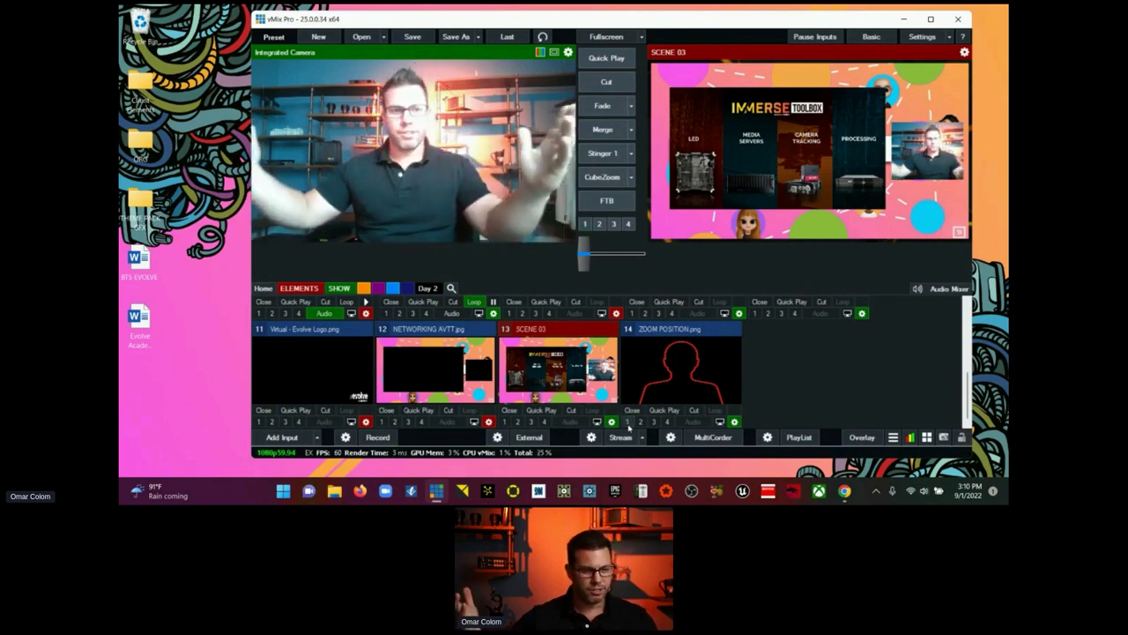
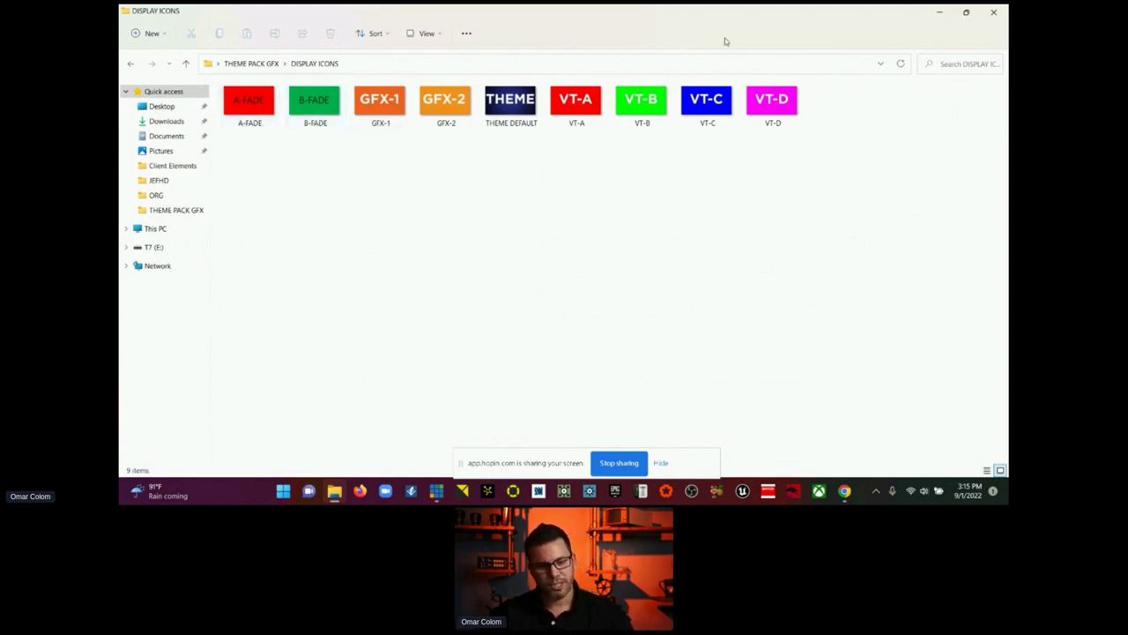
Step: Close the DISPLAY ICONS folder and exit vMix, discarding the changes to the untitled preset
click(966, 18)
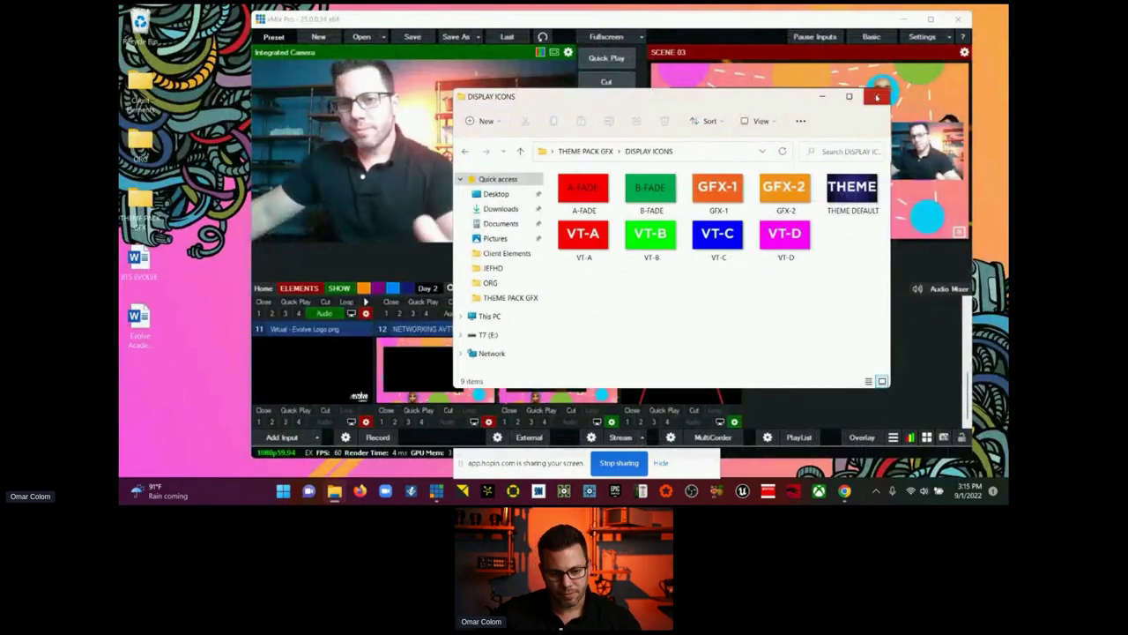
click(947, 18)
click(931, 18)
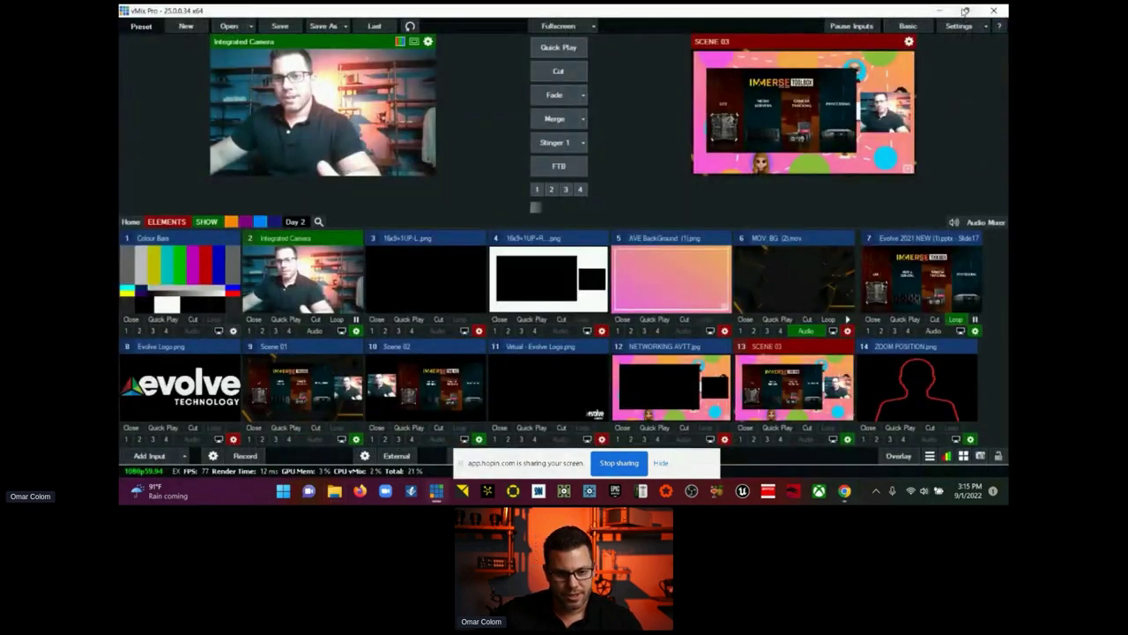
click(966, 11)
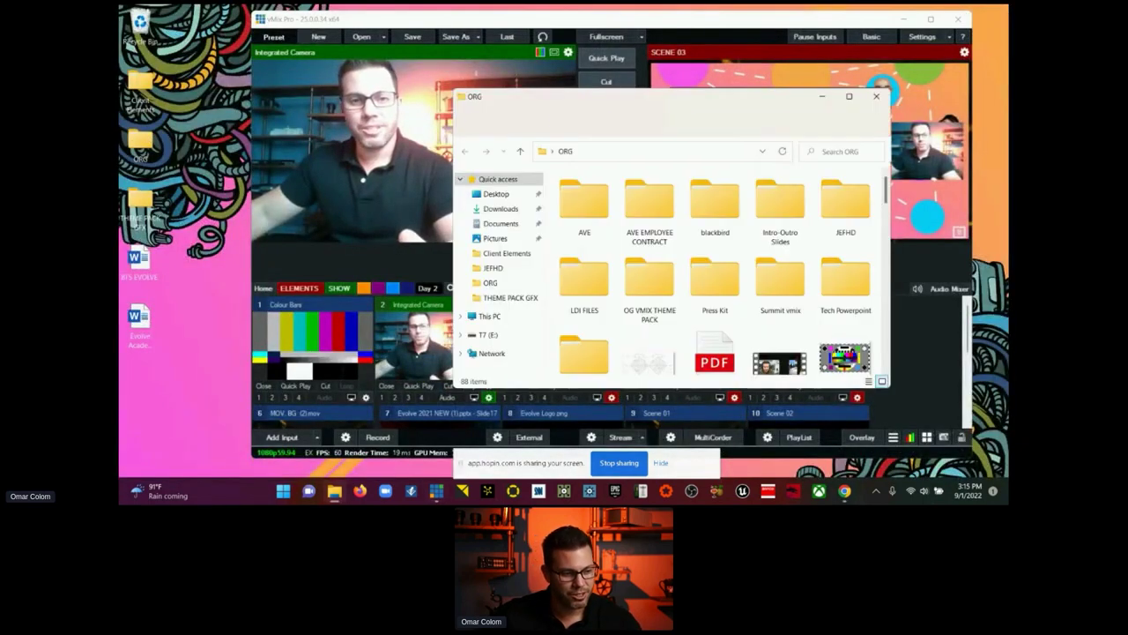
click(958, 19)
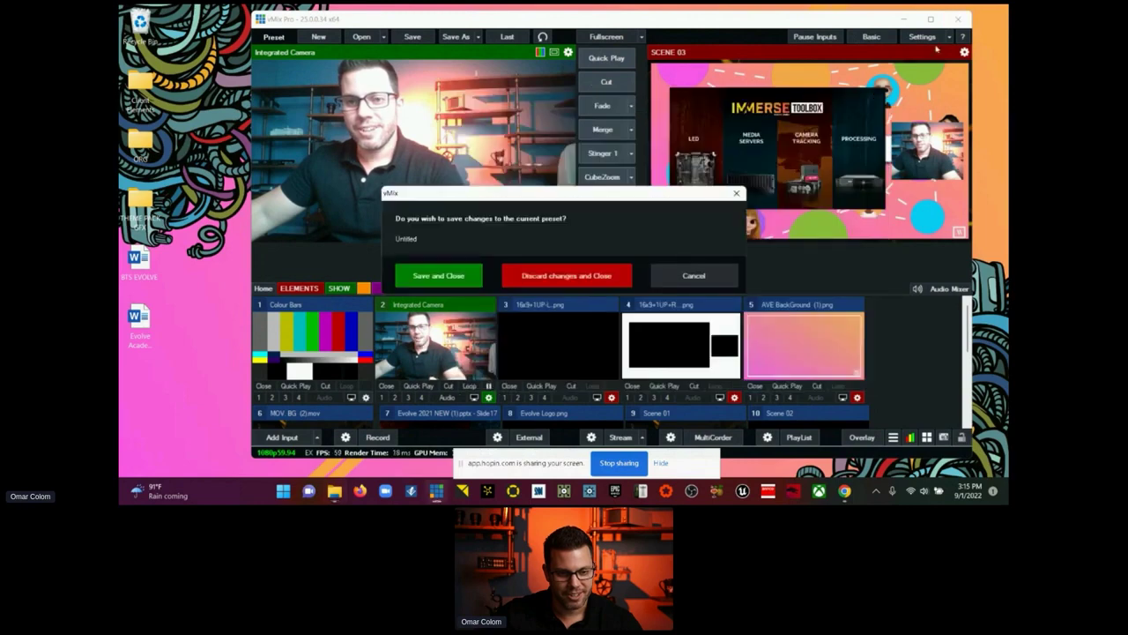
click(592, 281)
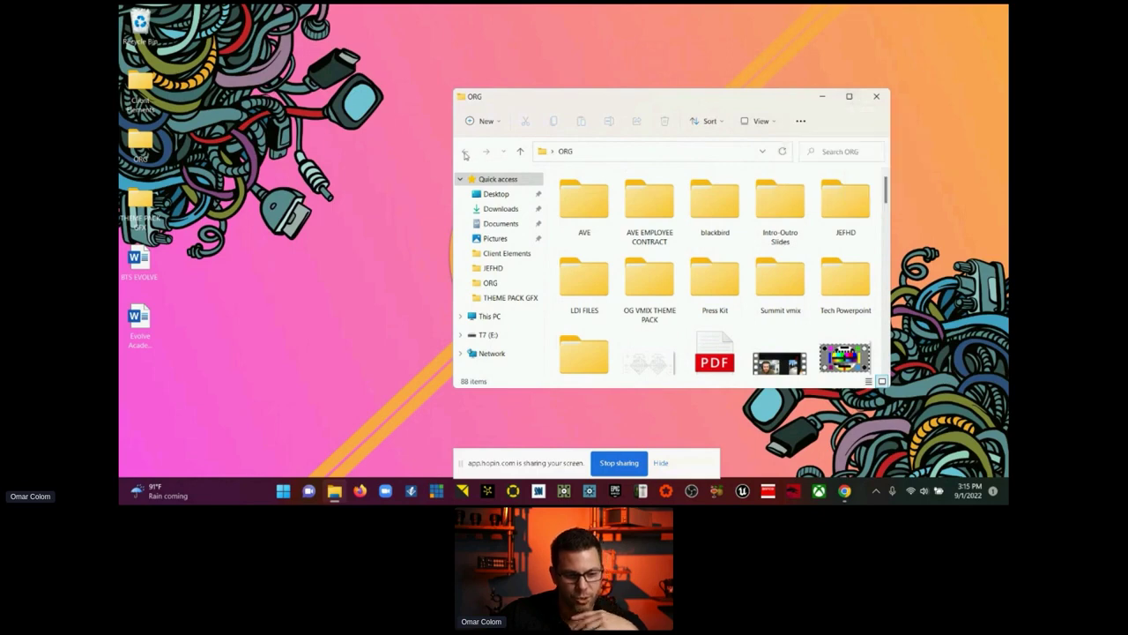
Step: Widen the ORG folder window on both sides and open the VMIX FILES folder
drag(453, 132, 322, 134)
drag(890, 241, 967, 240)
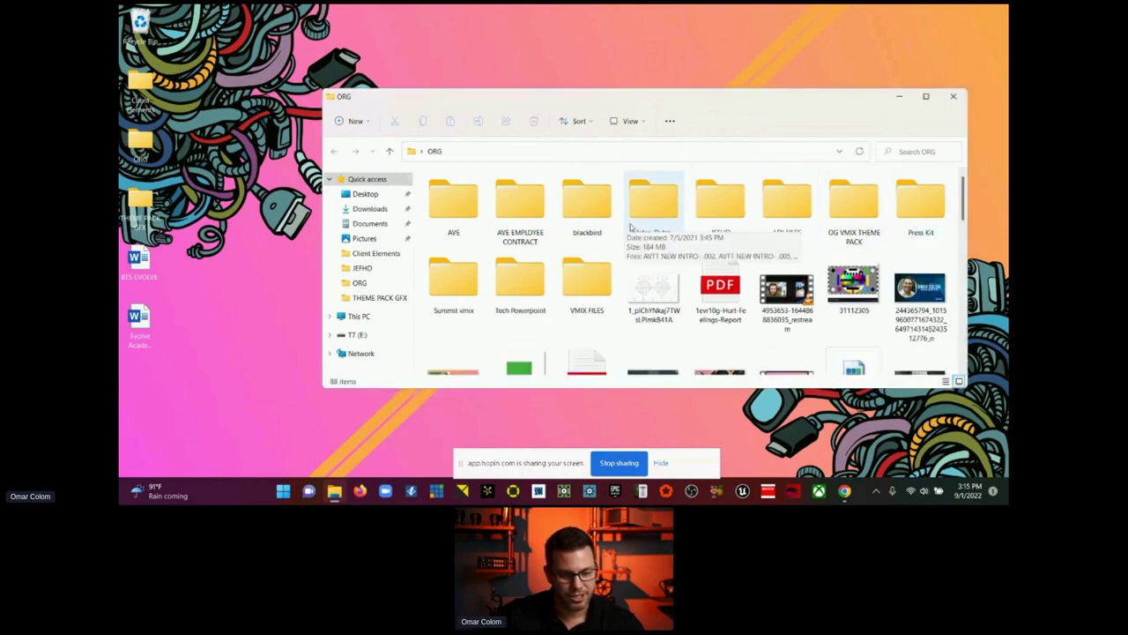
scroll(465, 231, down, 1)
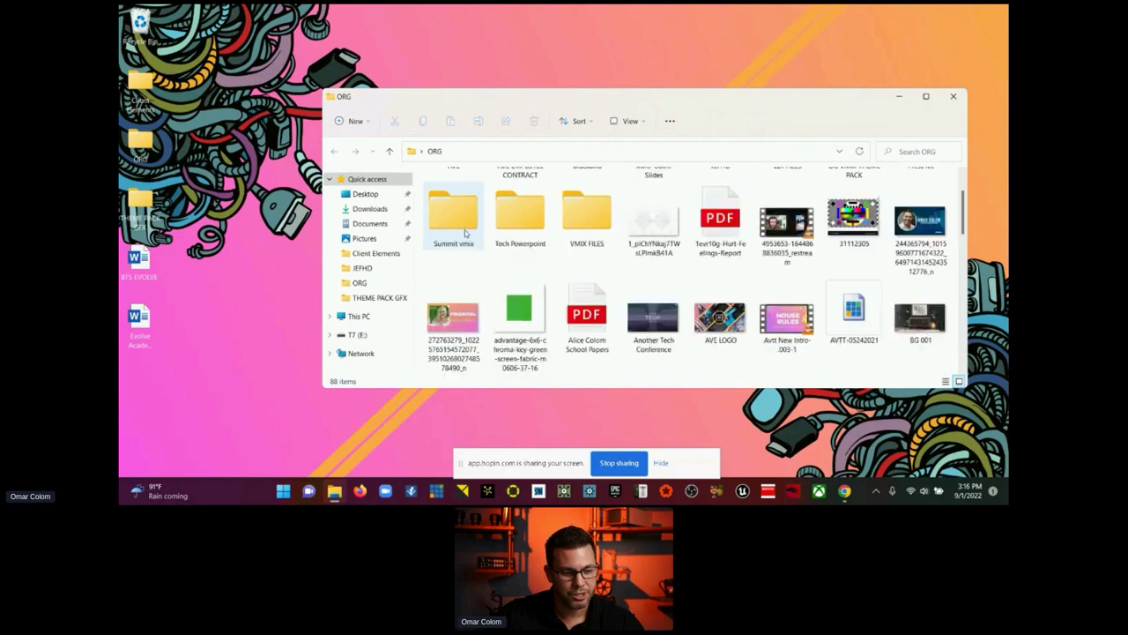
double_click(580, 230)
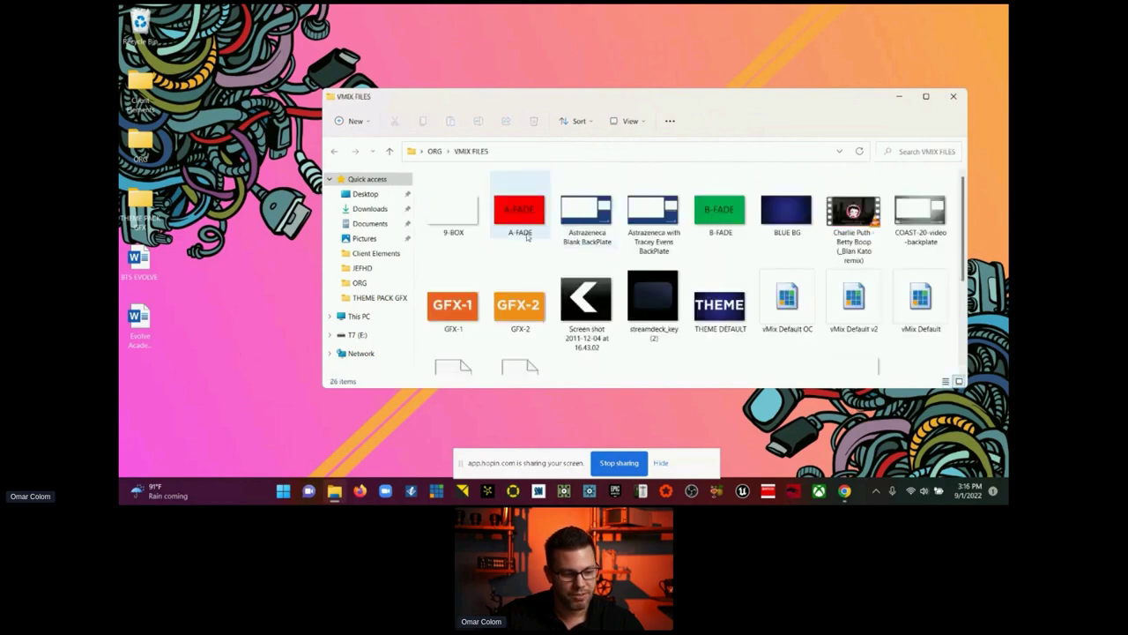
Step: Load the vMix Default OC preset and accept changing the video format to its 1080p29.97
scroll(527, 237, down, 1)
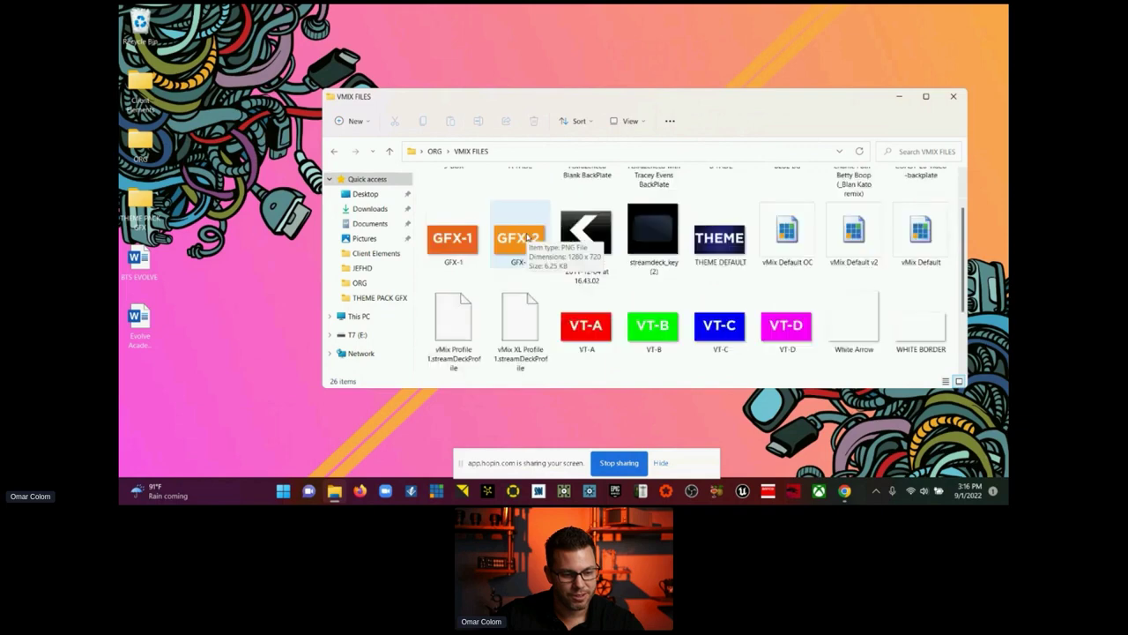
double_click(787, 255)
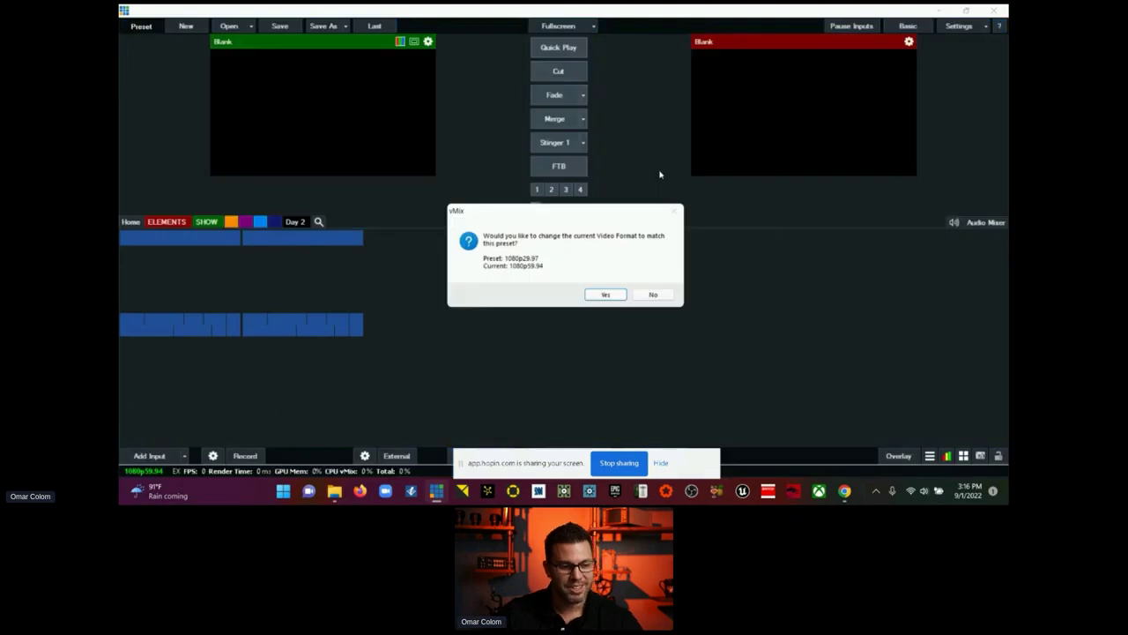
click(606, 294)
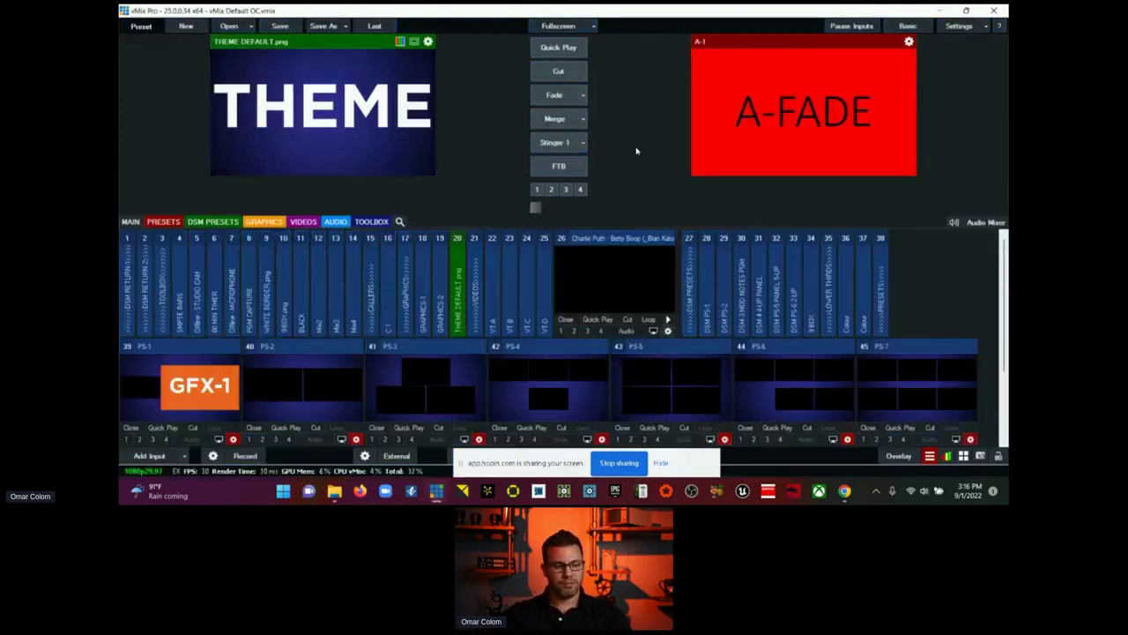
Step: Preview DSM RETURN-1, DSM RETURN-2 and SMPTE BARS in turn, returning the preview to DSM RETURN-2
click(129, 302)
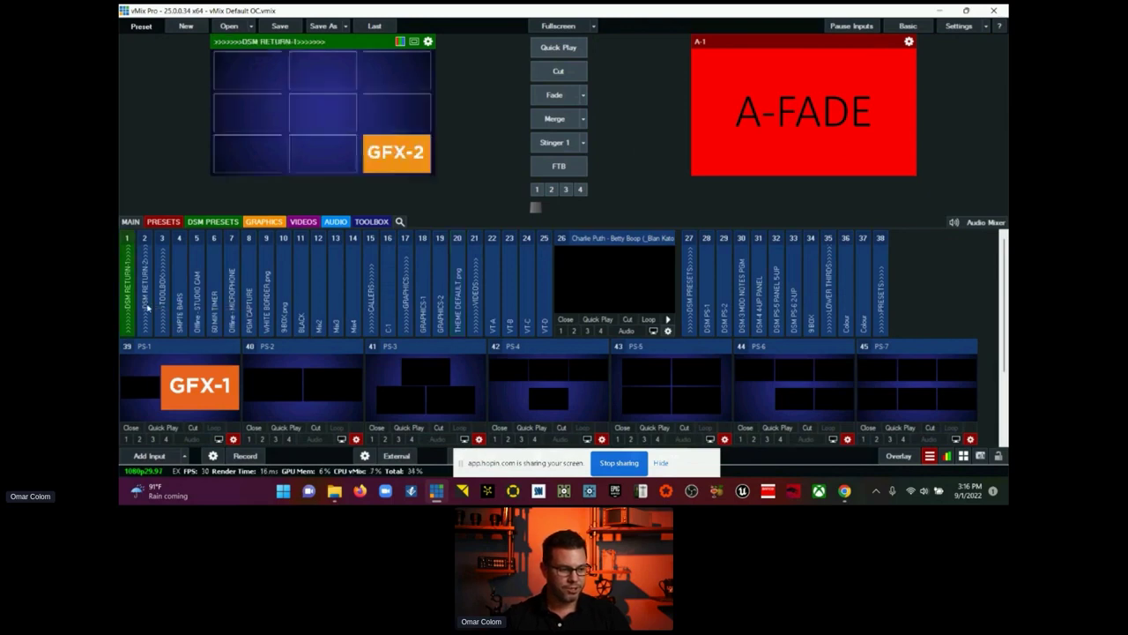
click(147, 307)
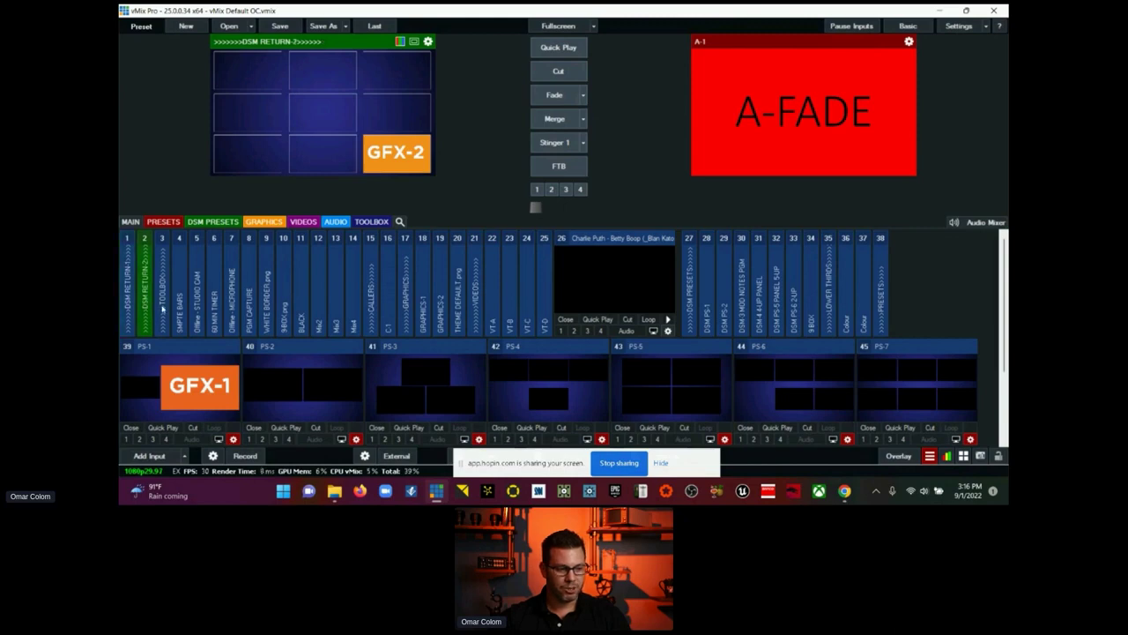
click(180, 284)
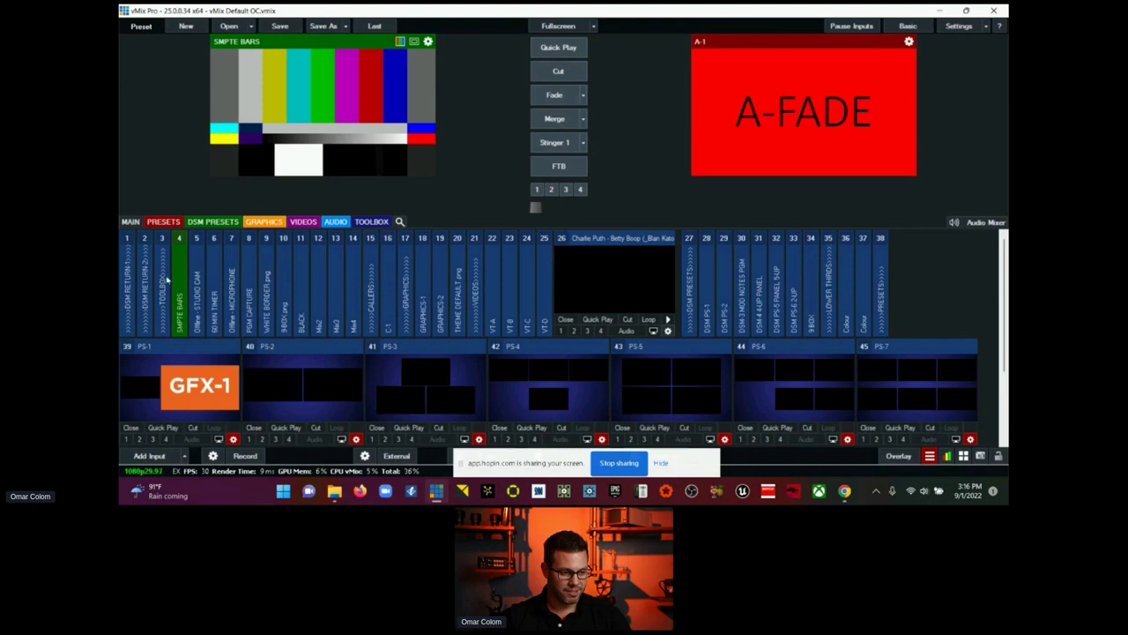
key(1)
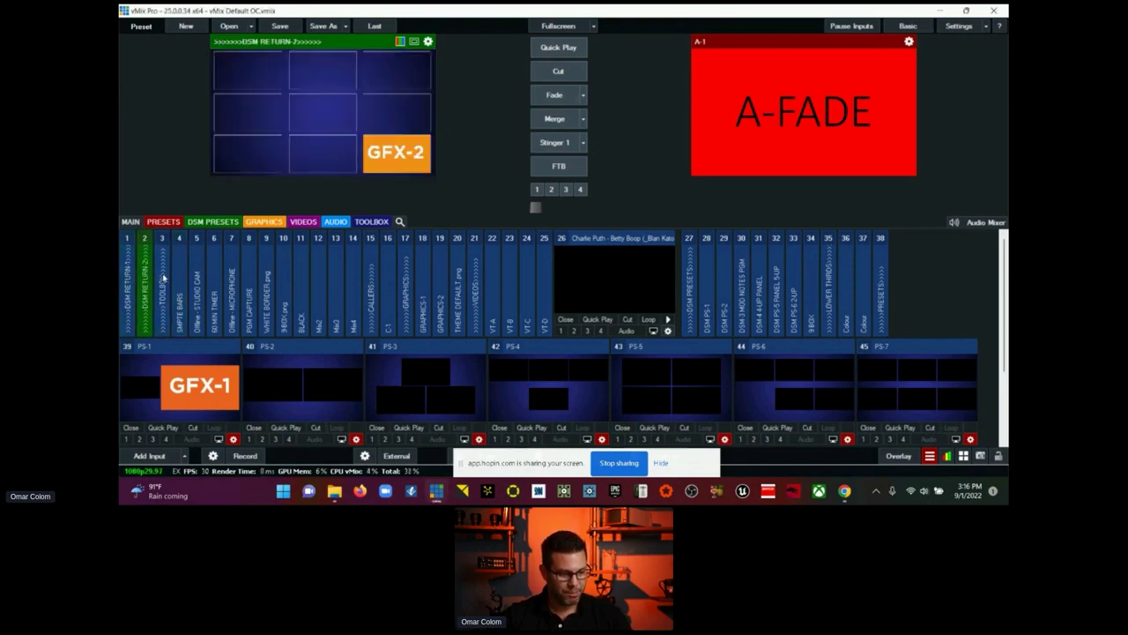
Step: Expand the collapsed TOOLBOX divider input, view its general settings and close them
mouse_move(163, 277)
click(268, 330)
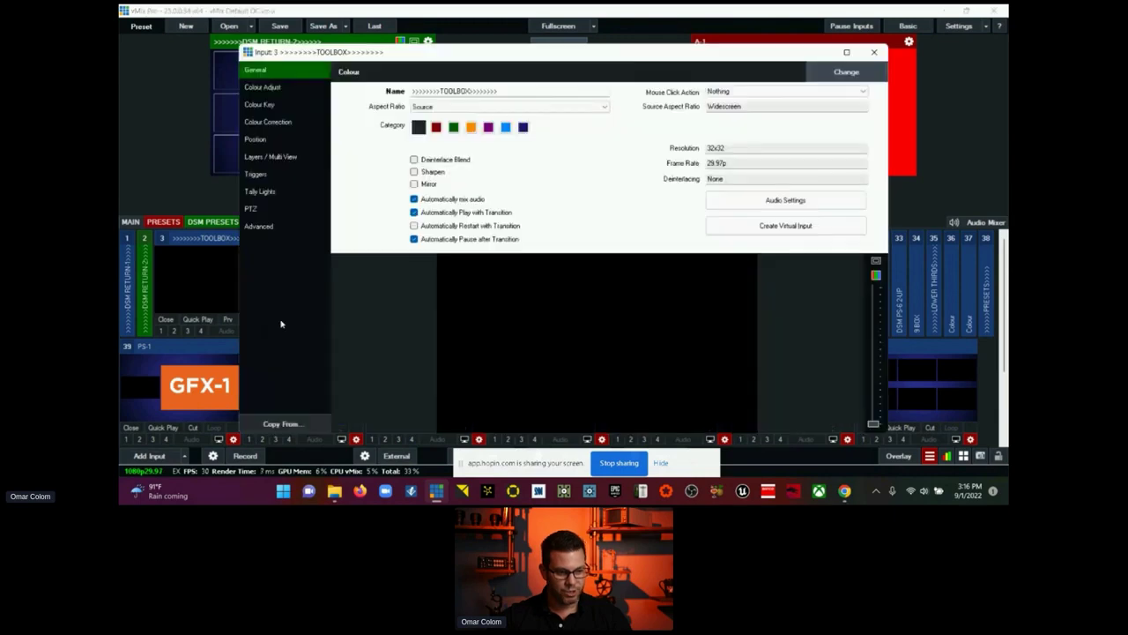
click(875, 52)
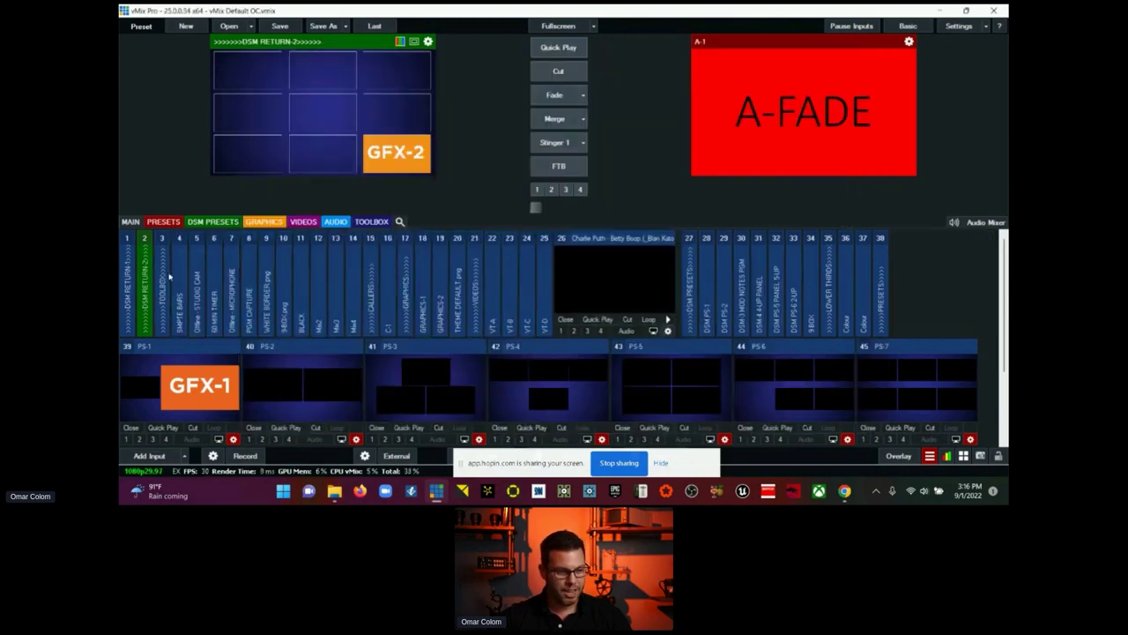
Step: Preview the toolbox inputs SMPTE BARS, STUDIO CAM, 60 MIN TIMER, MICROPHONE, PGM CAPTURE and WHITE BORDER.png one after another
click(181, 282)
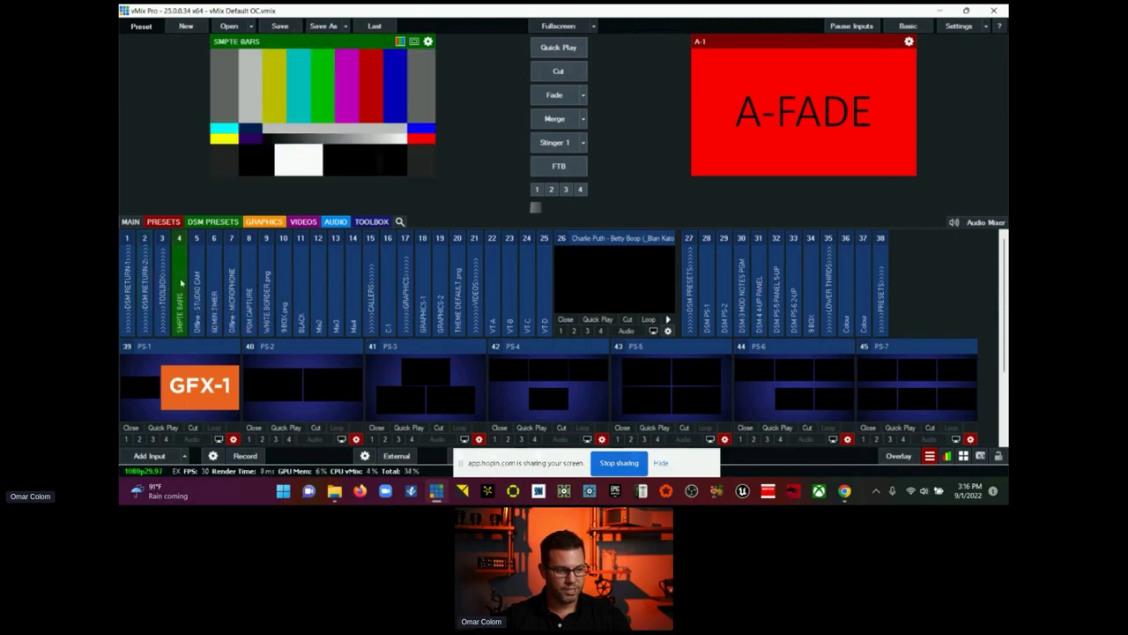
click(198, 280)
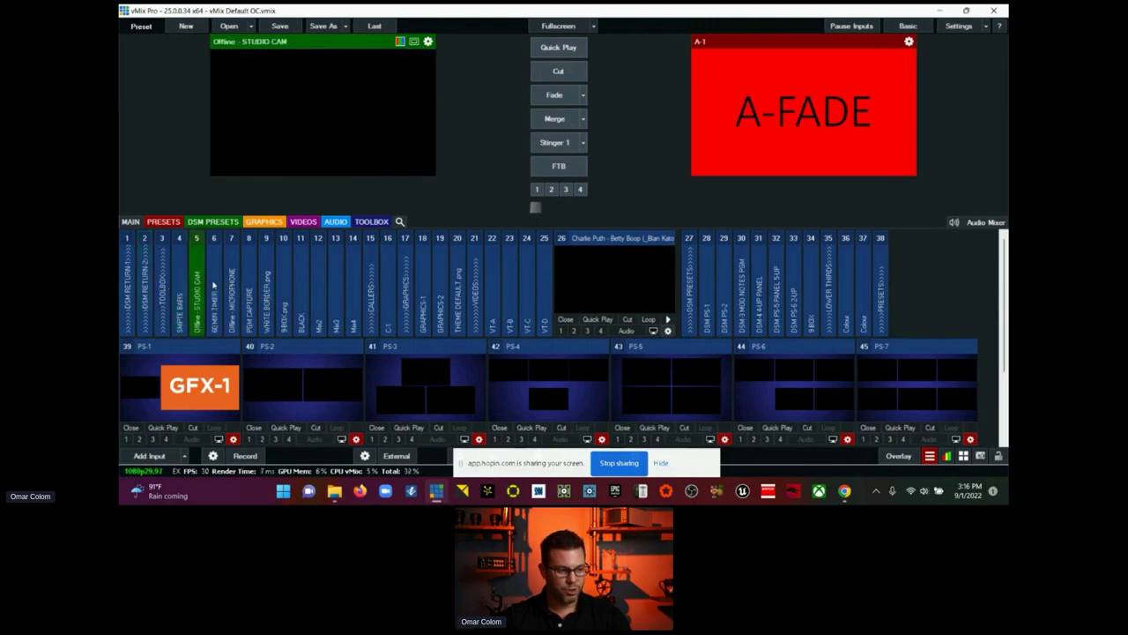
click(215, 284)
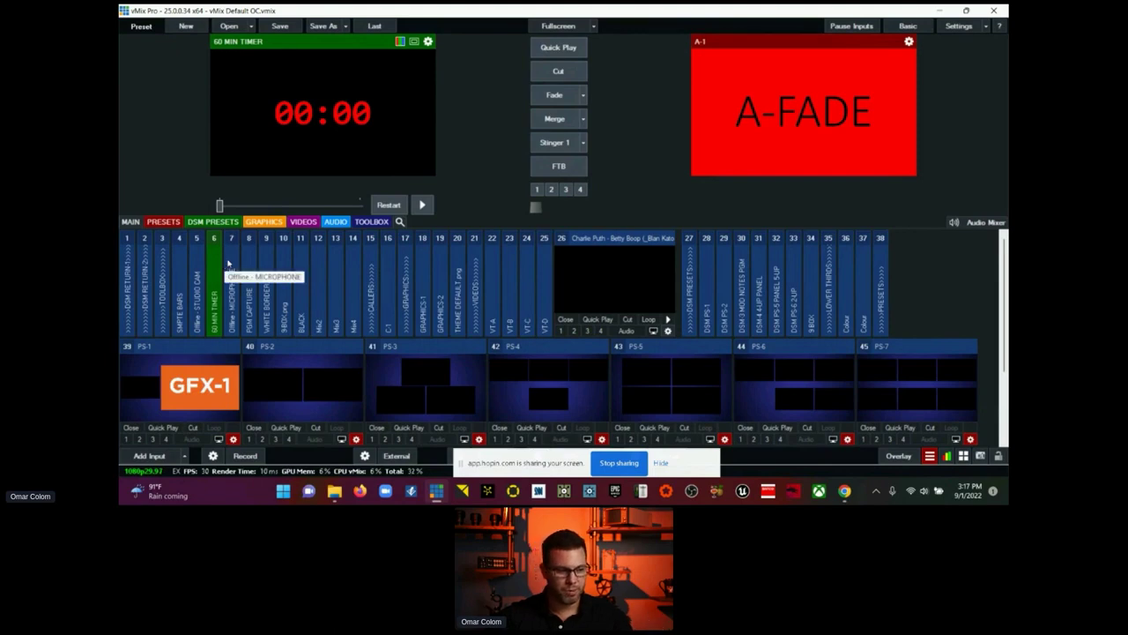
click(230, 262)
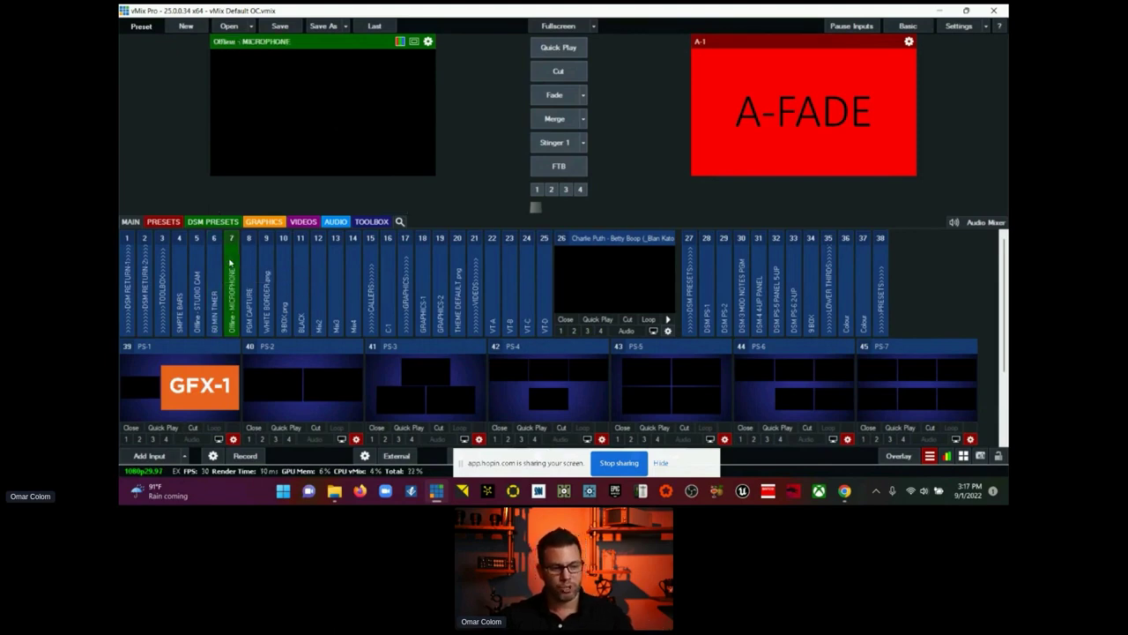
click(250, 267)
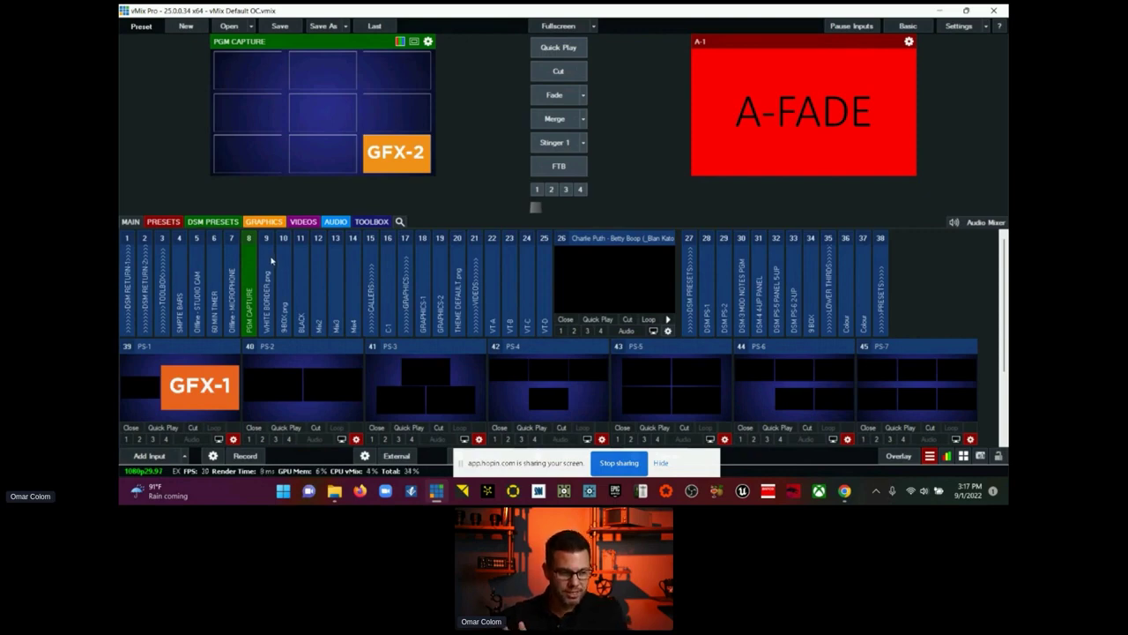
click(269, 259)
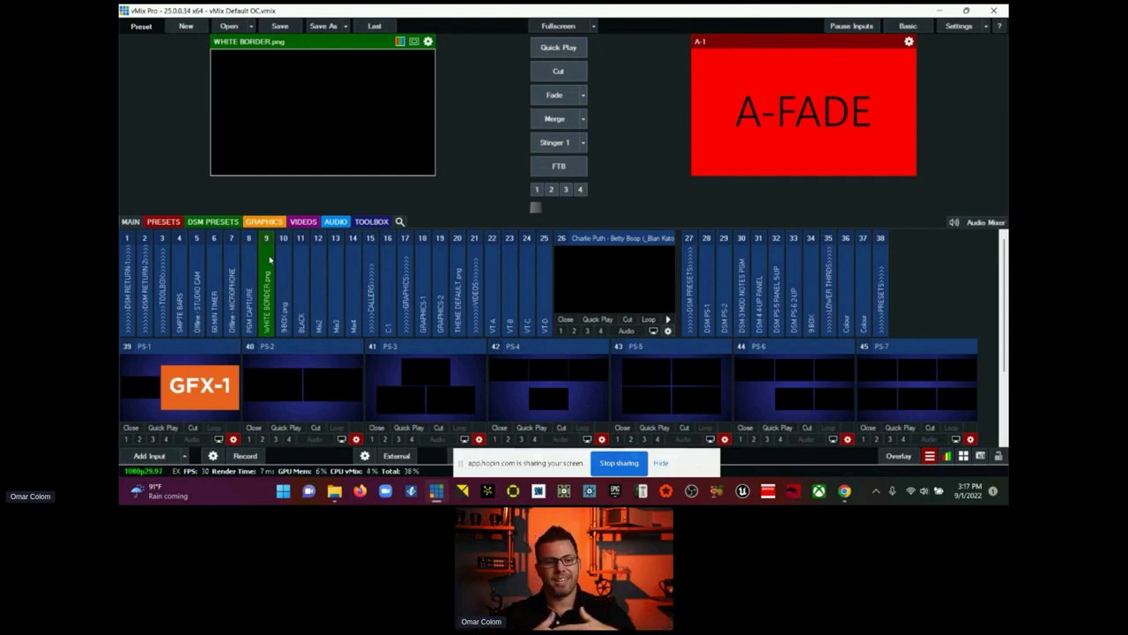
Step: Preview the remaining toolbox inputs in turn: the 9-box PNG, BLACK, Mix2, Mix3 and Mix4
click(286, 268)
click(304, 270)
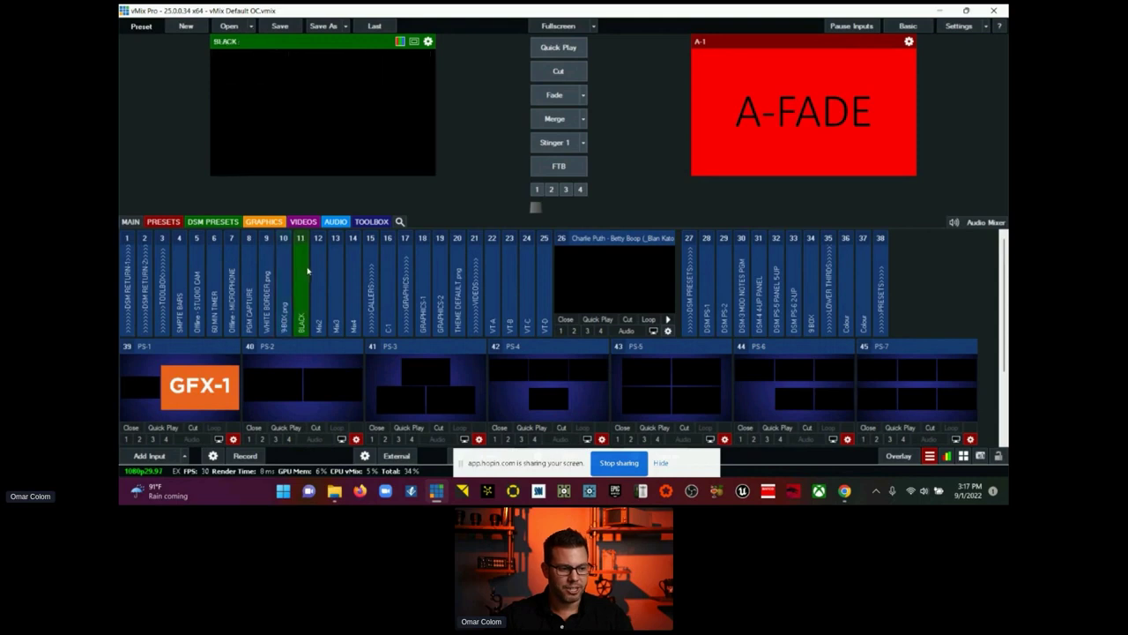
click(321, 273)
click(336, 277)
click(352, 278)
Step: Show the audio mixer briefly, hide it again, and preview the caller input C-1
click(976, 223)
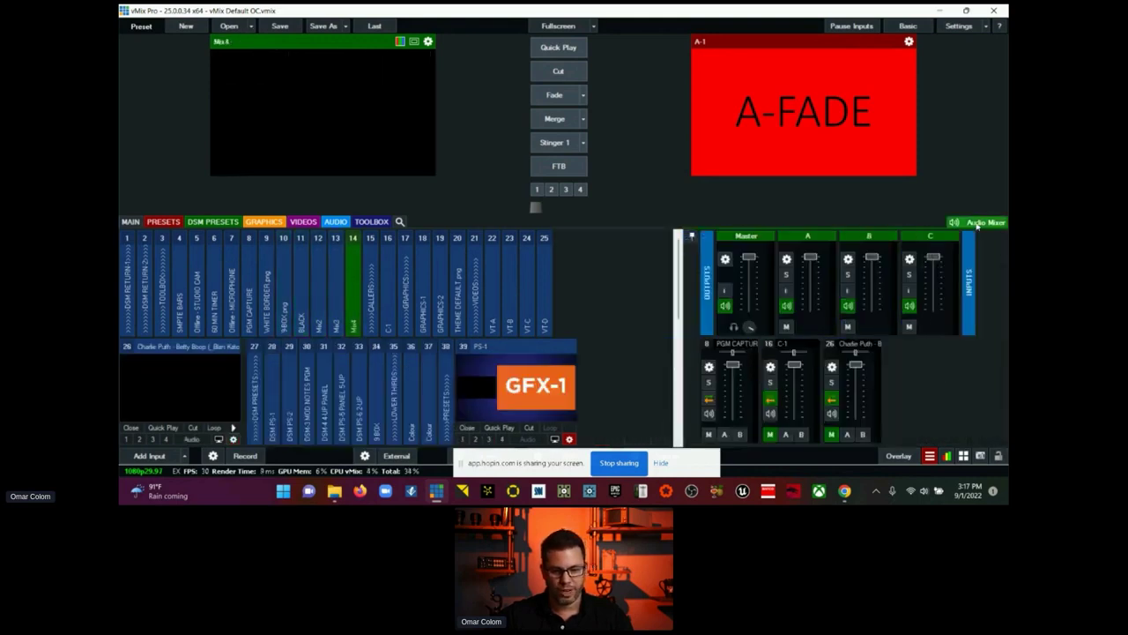
click(977, 223)
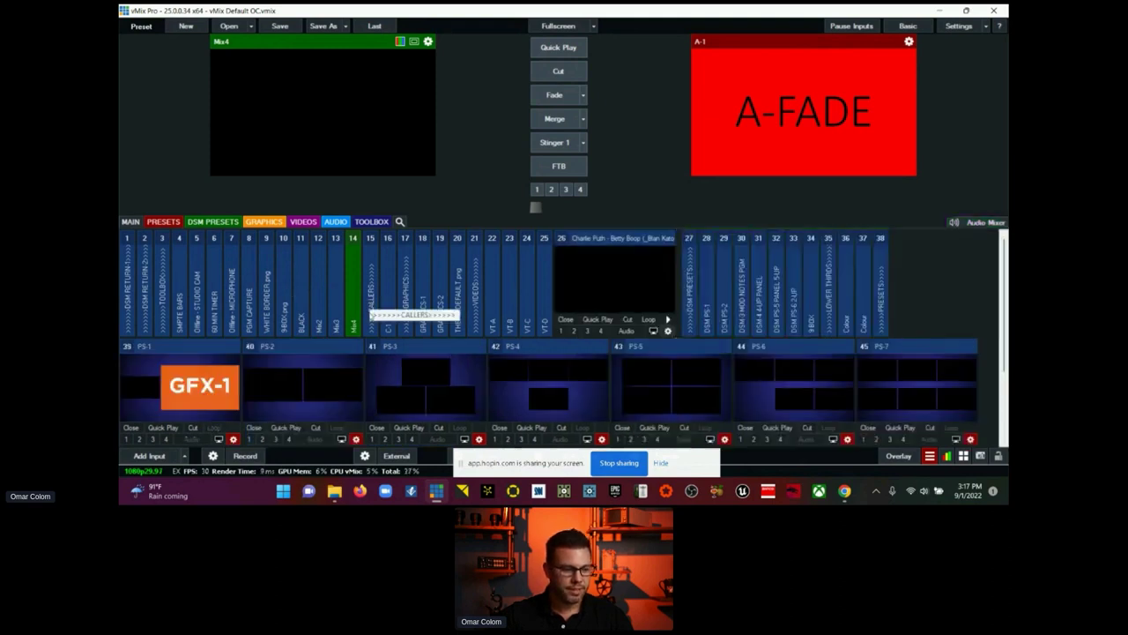
click(390, 319)
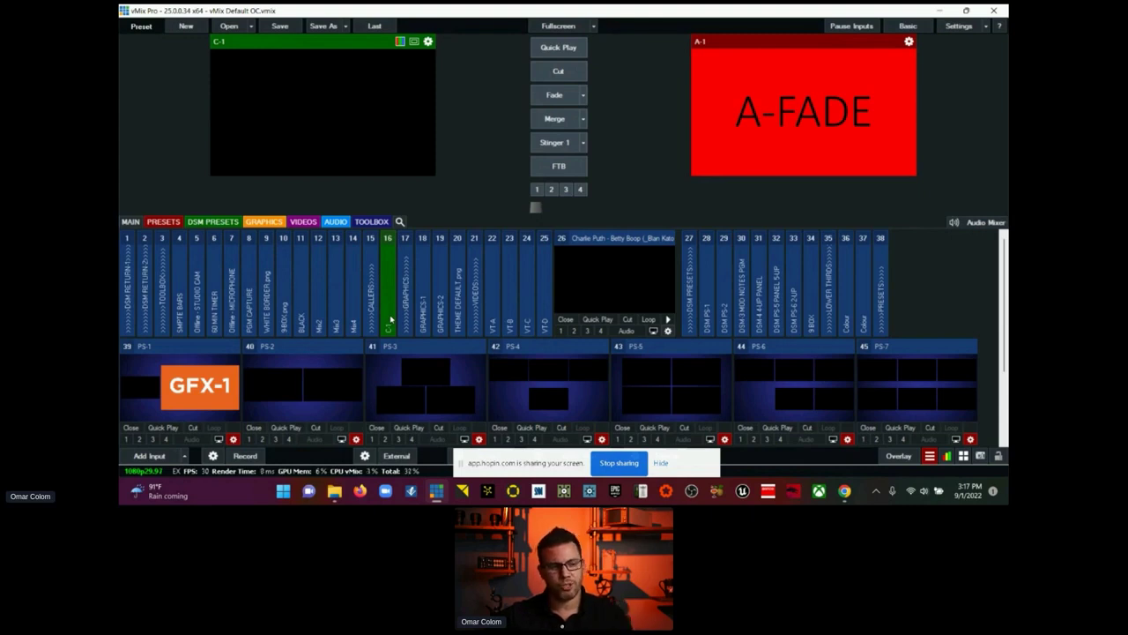
Step: Preview the graphics inputs GRAPHICS-1, GRAPHICS-2 and THEME DEFAULT.png one after another
click(418, 293)
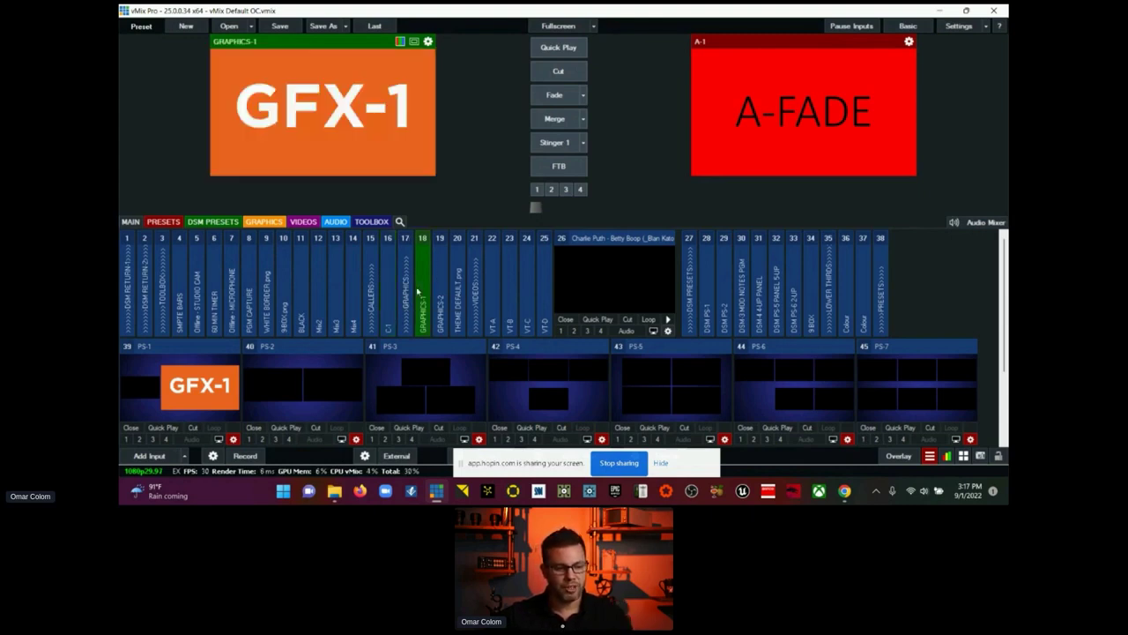
click(444, 289)
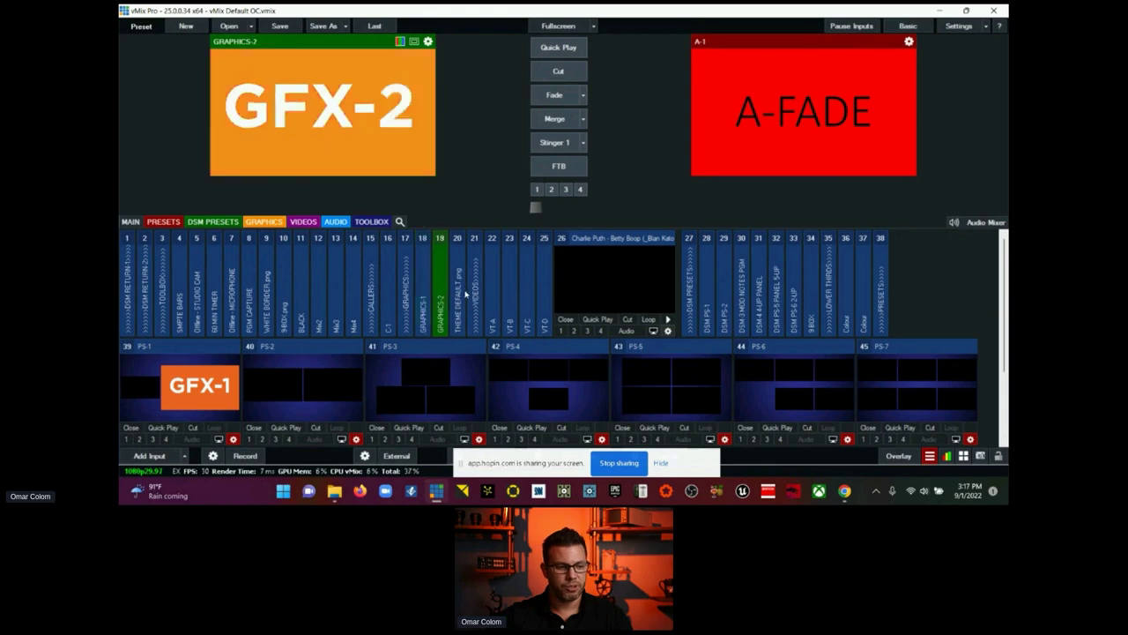
click(464, 295)
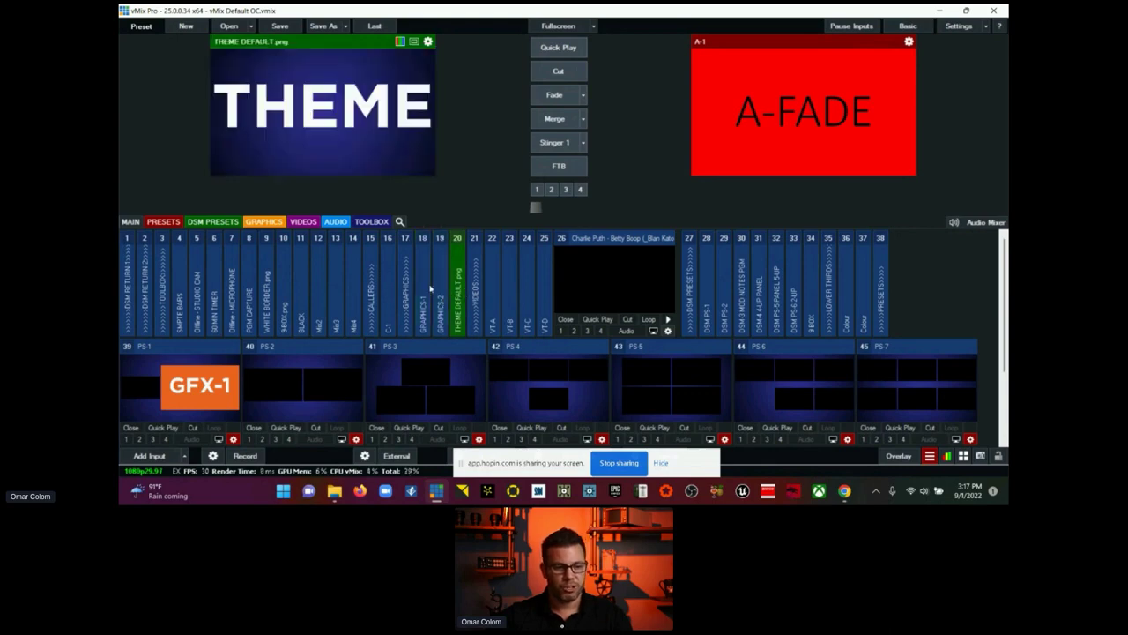
Step: Expand GRAPHICS-1, view its general settings and image source selection, and close them without changing the file
click(429, 291)
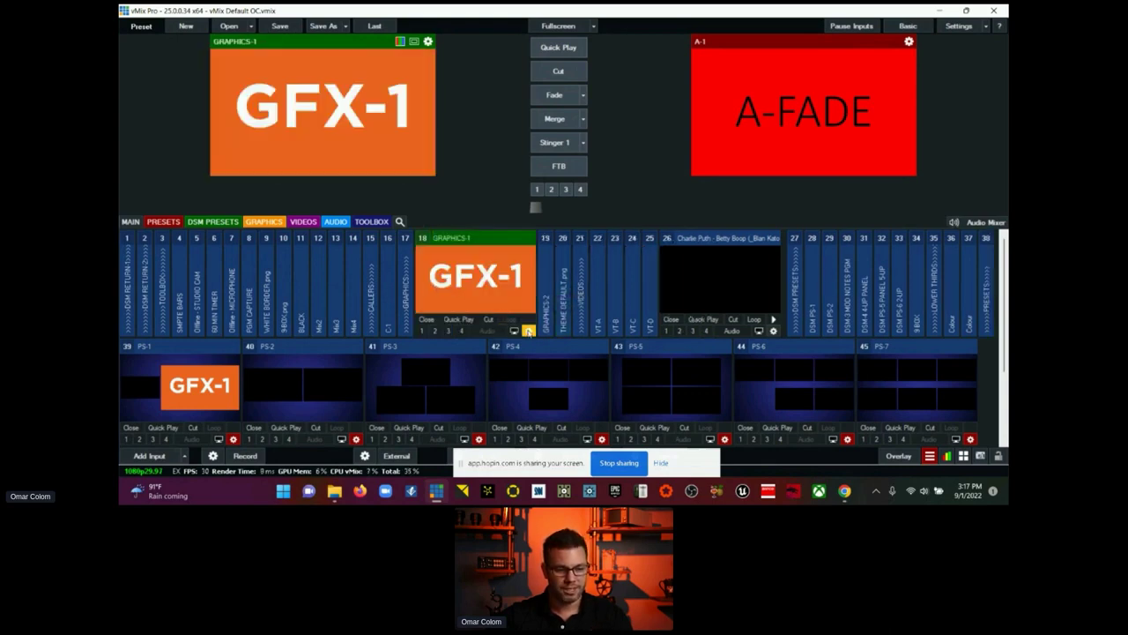
click(528, 330)
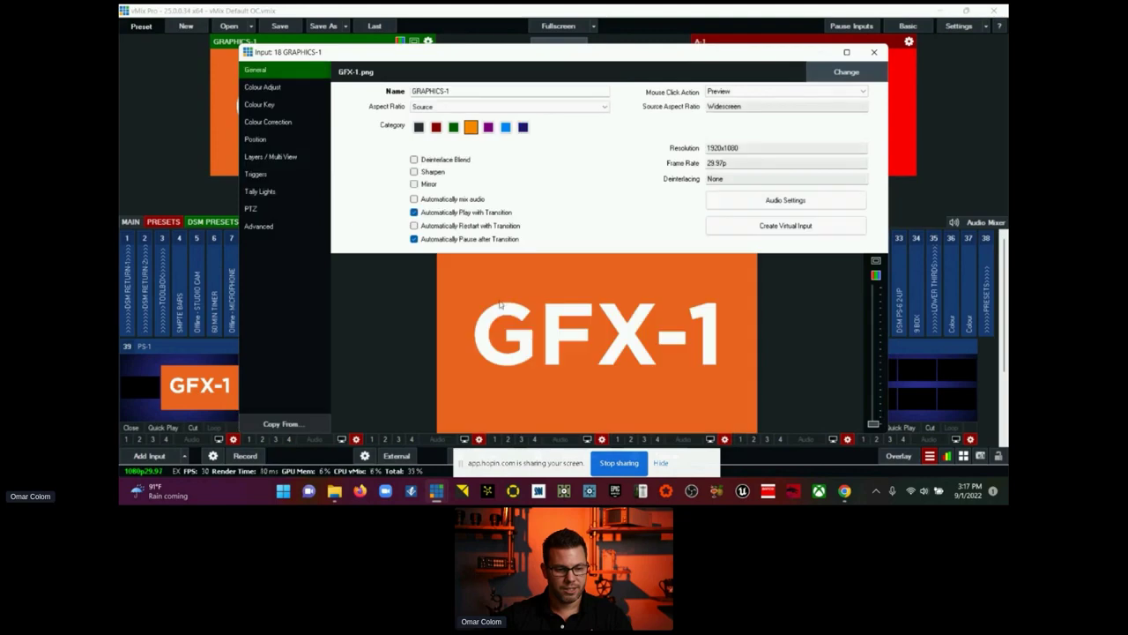
click(846, 74)
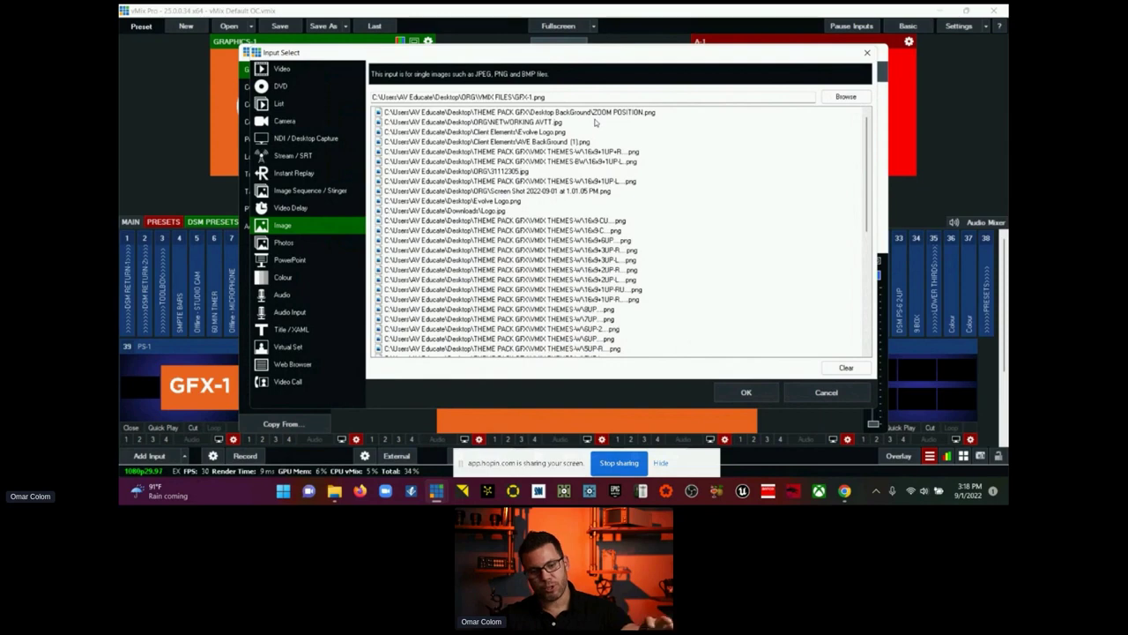
click(825, 392)
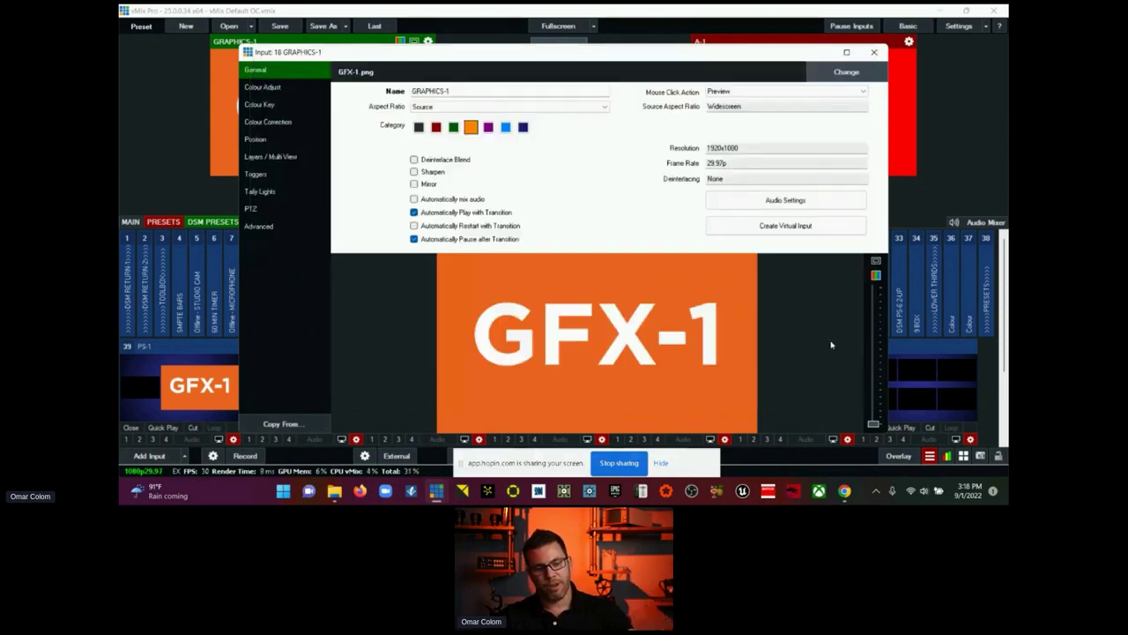
click(874, 52)
Step: Look over the PS presets that use the graphics and expand the video placeholders VT-A to VT-D
scroll(150, 316, down, 2)
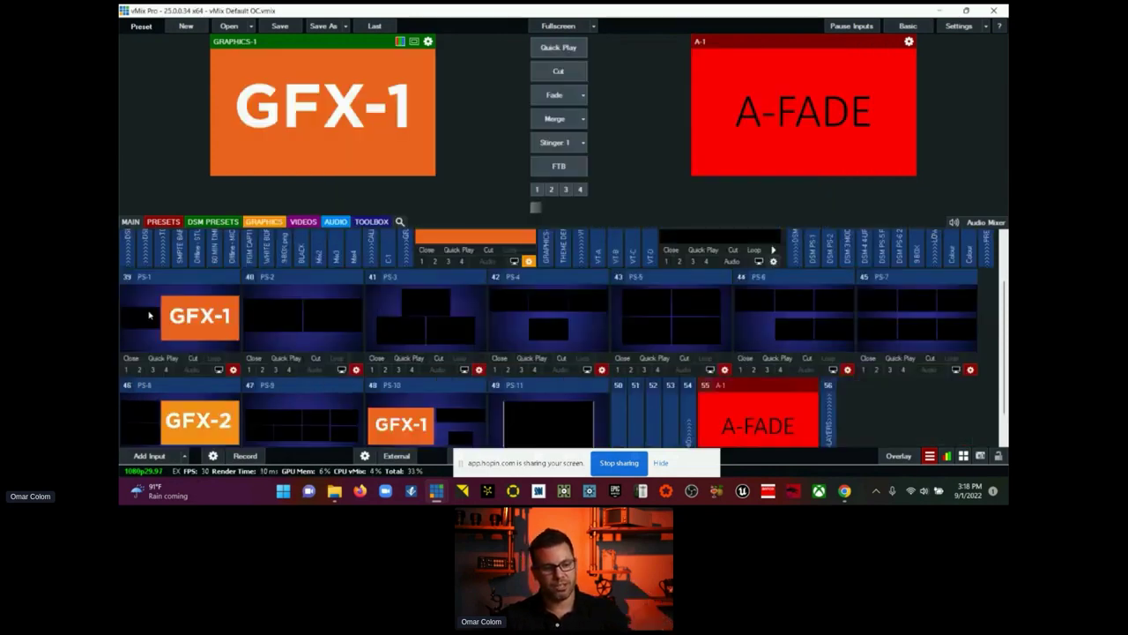
scroll(732, 331, down, 1)
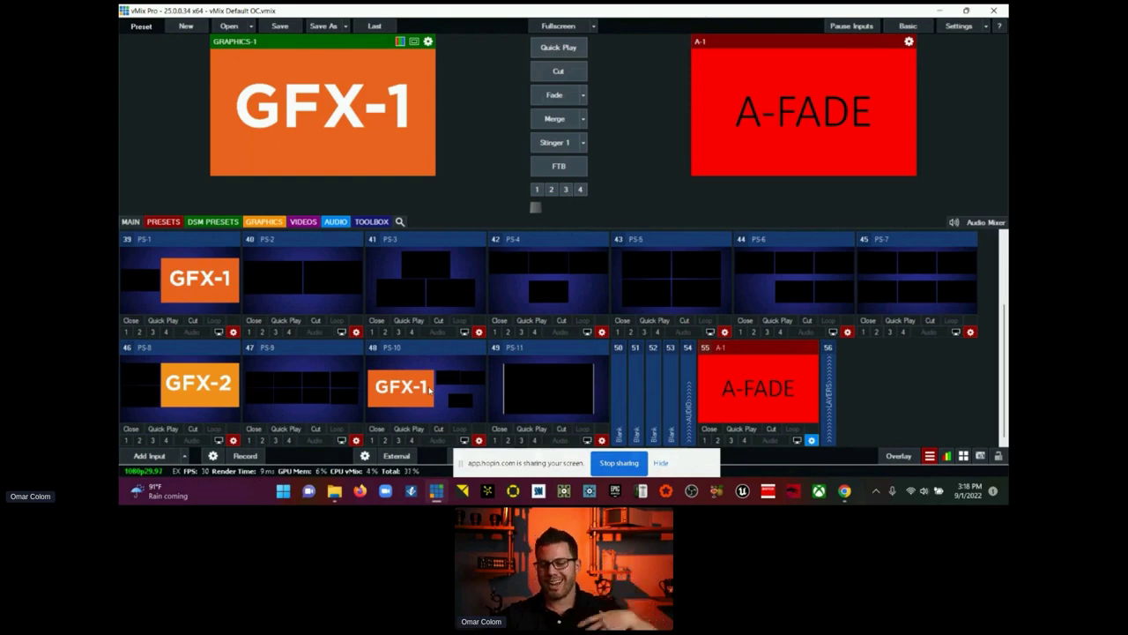
scroll(429, 391, up, 1)
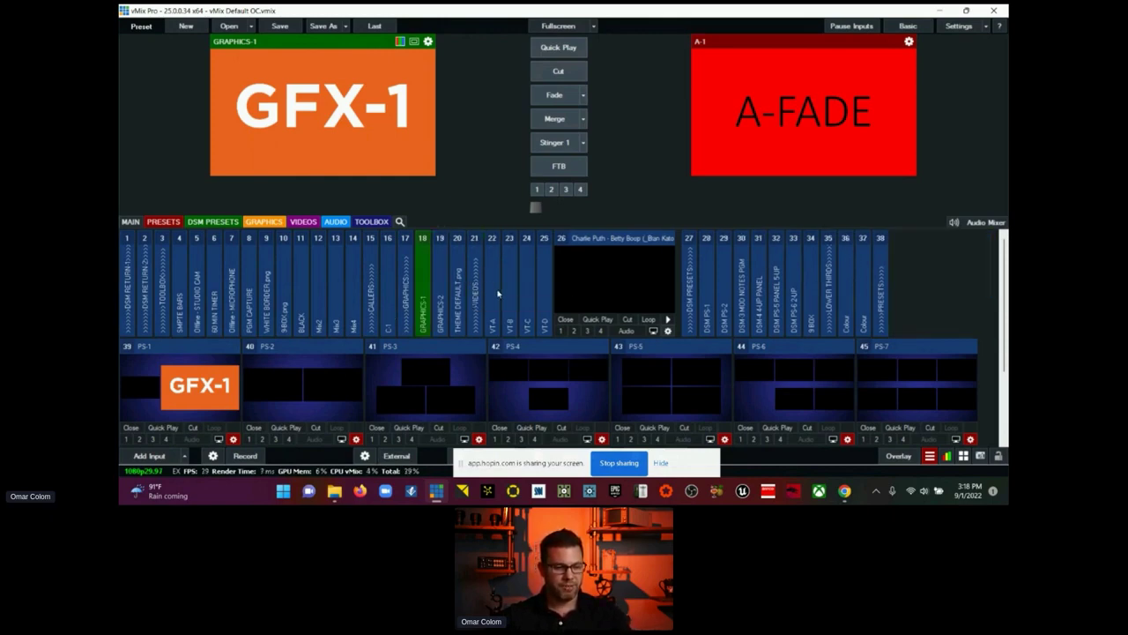
mouse_move(536, 292)
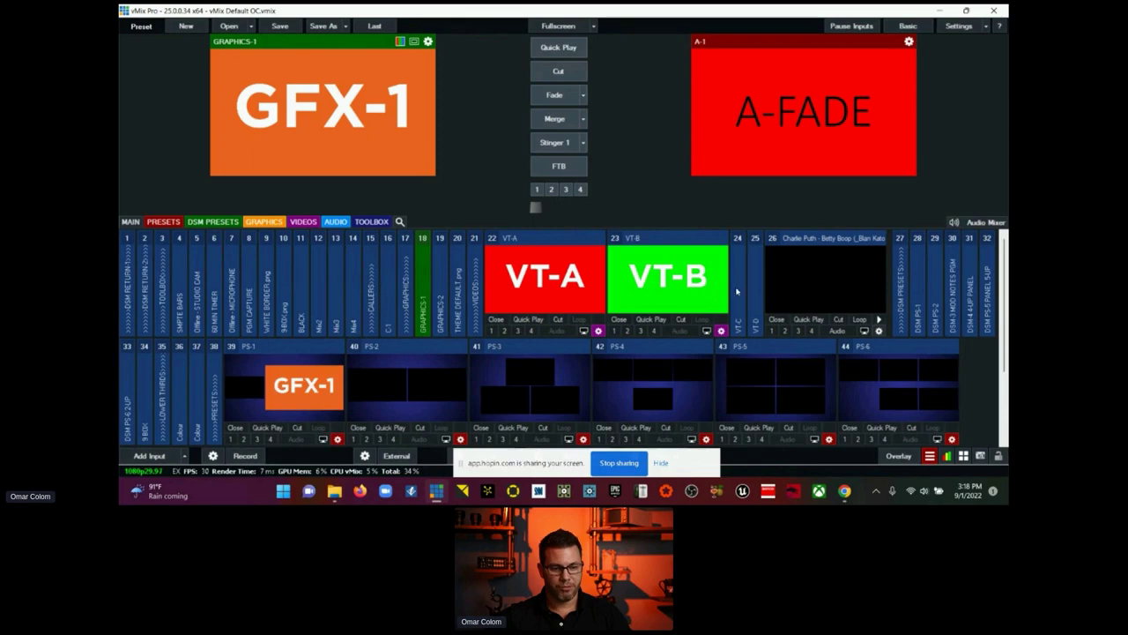
mouse_move(862, 294)
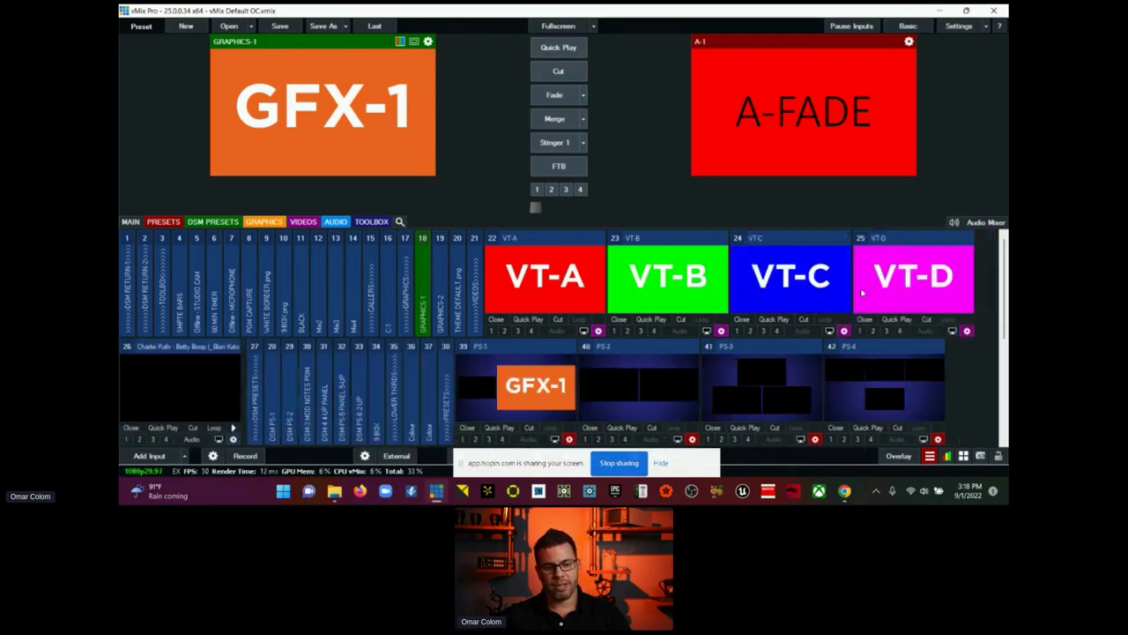
Step: Open the VT-C settings full size, view the Video file choices for replacing its source, and close without changing it
click(844, 331)
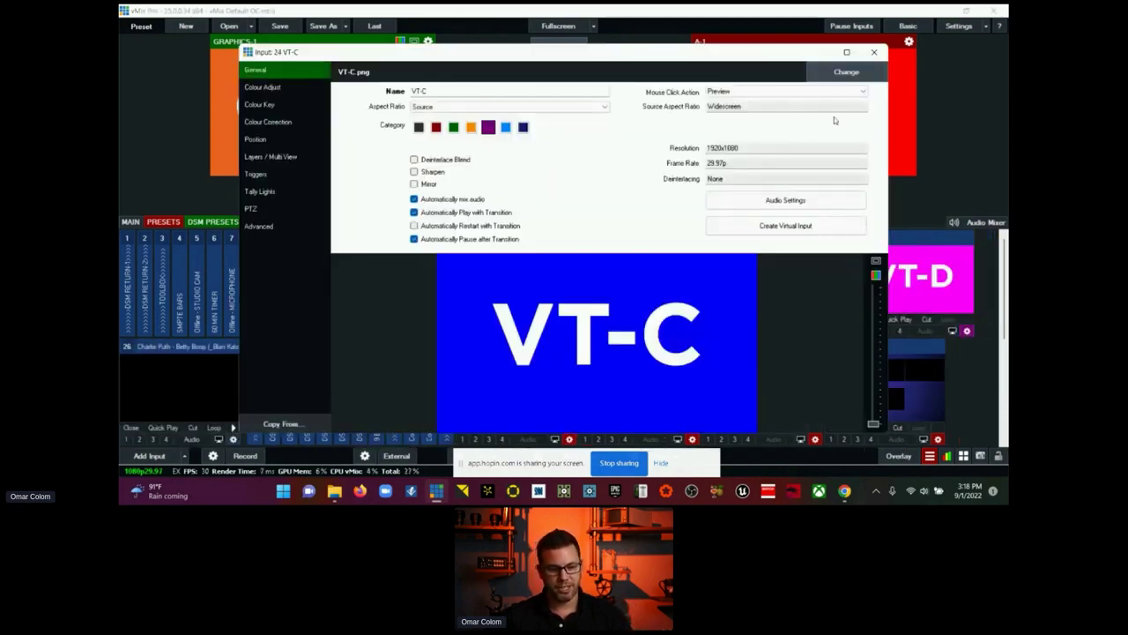
click(846, 52)
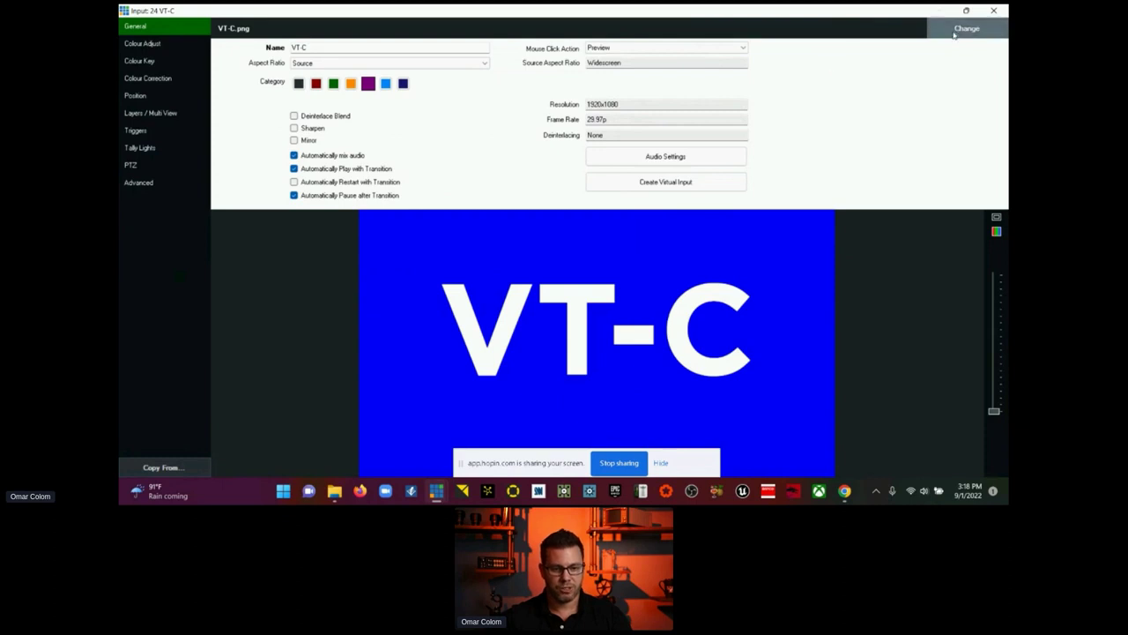
click(965, 29)
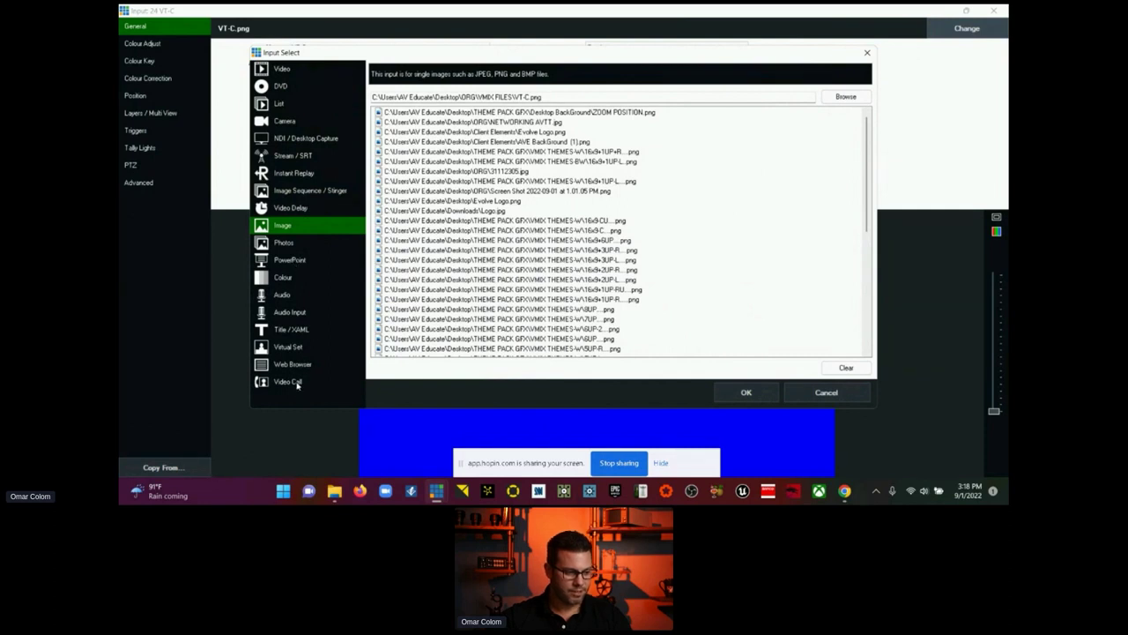
click(284, 68)
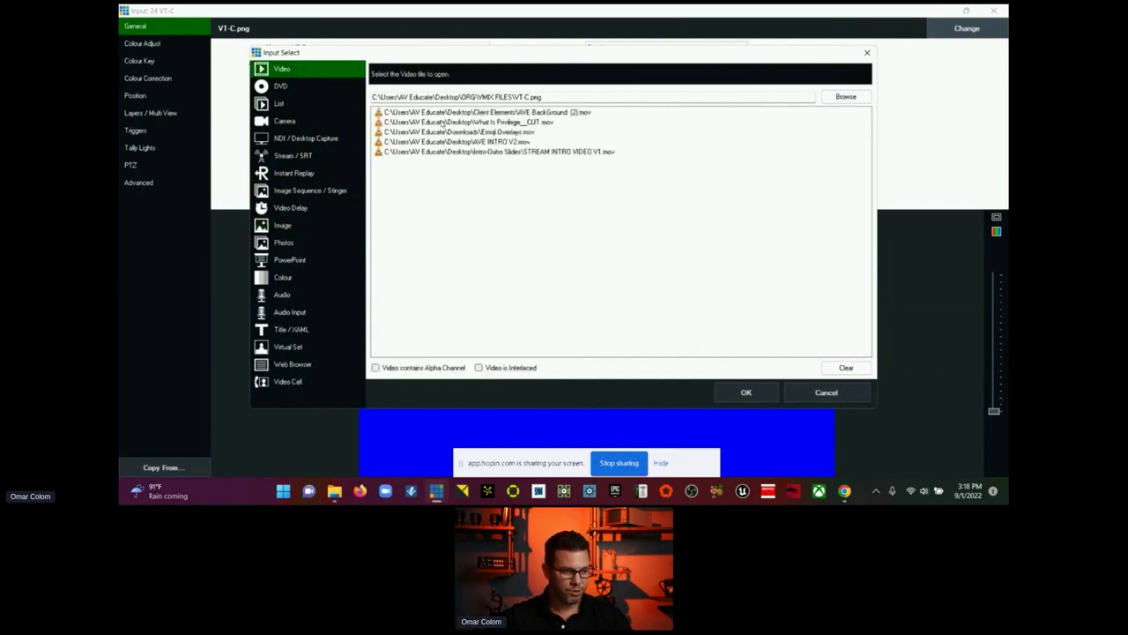
click(852, 393)
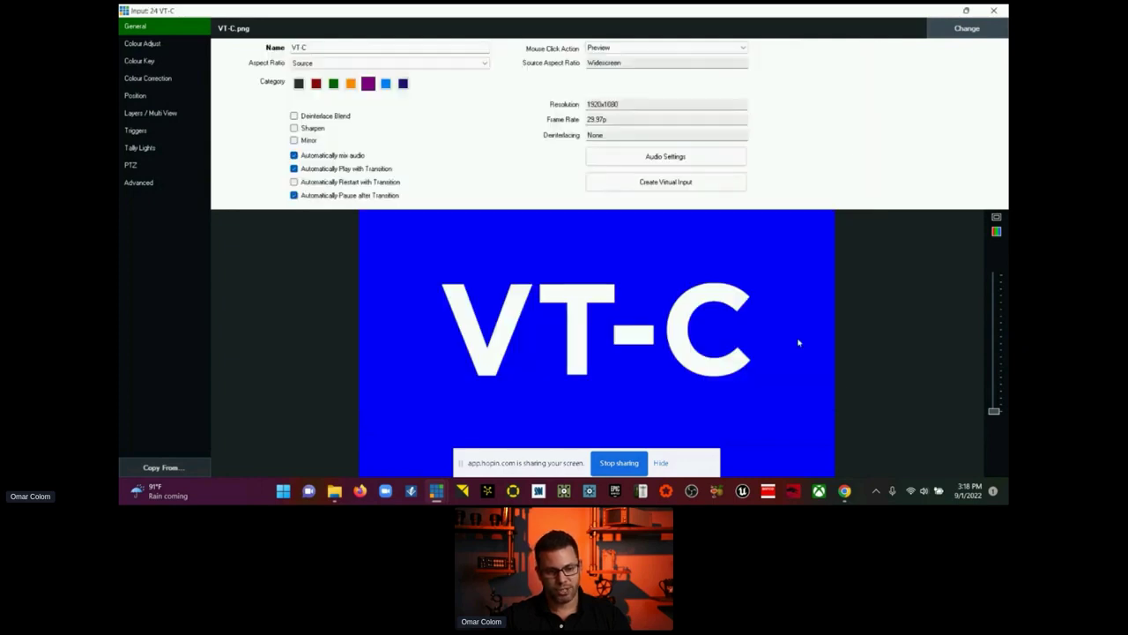
click(994, 11)
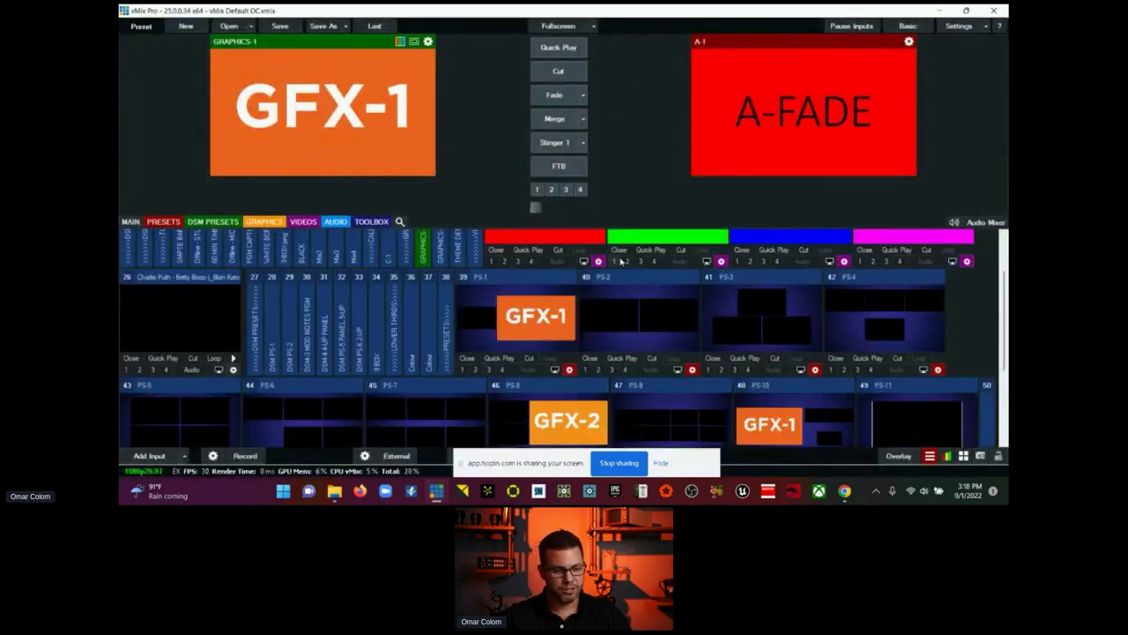
Step: Collapse the VT-A to VT-D placeholders, and collapse and preview the Charlie Puth - Betty Boop video input
scroll(621, 261, down, 2)
scroll(261, 389, up, 1)
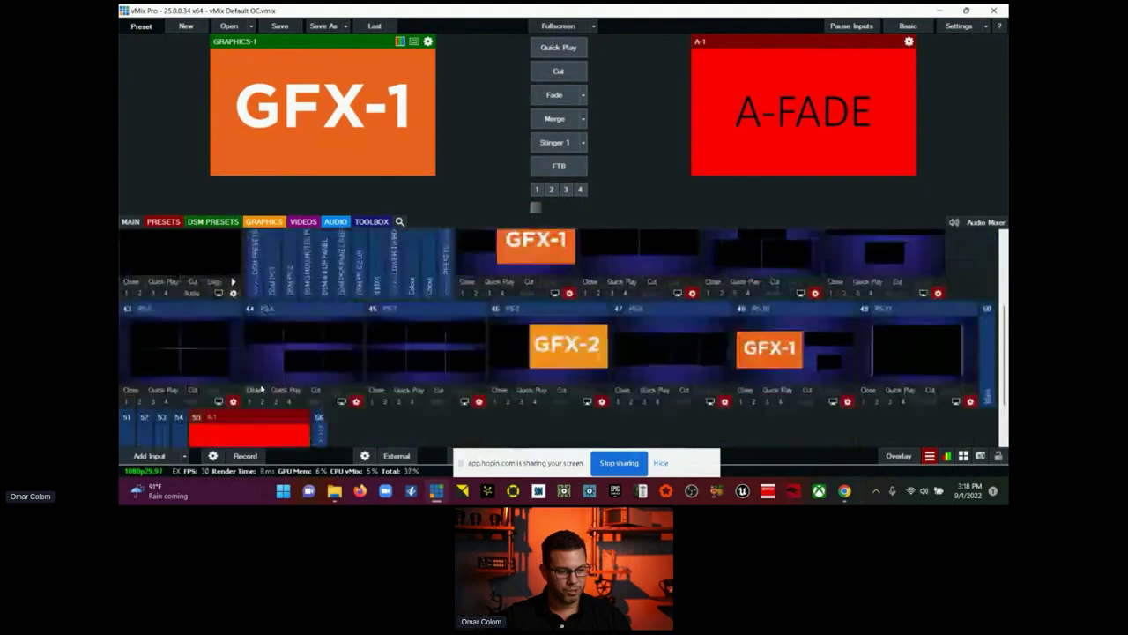
scroll(261, 388, up, 2)
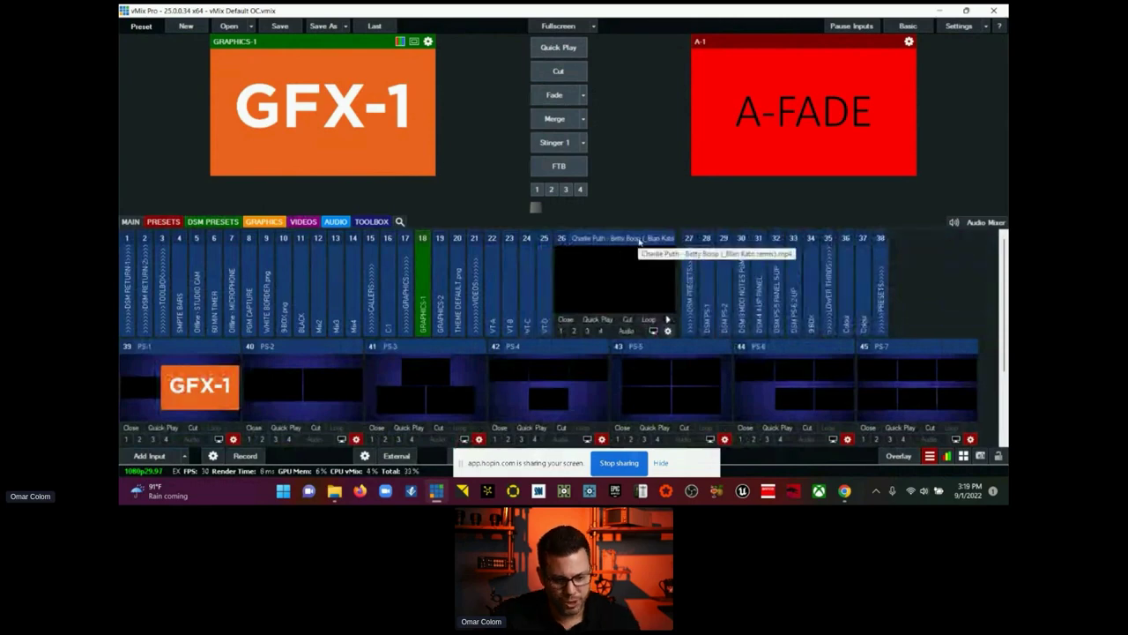
click(640, 241)
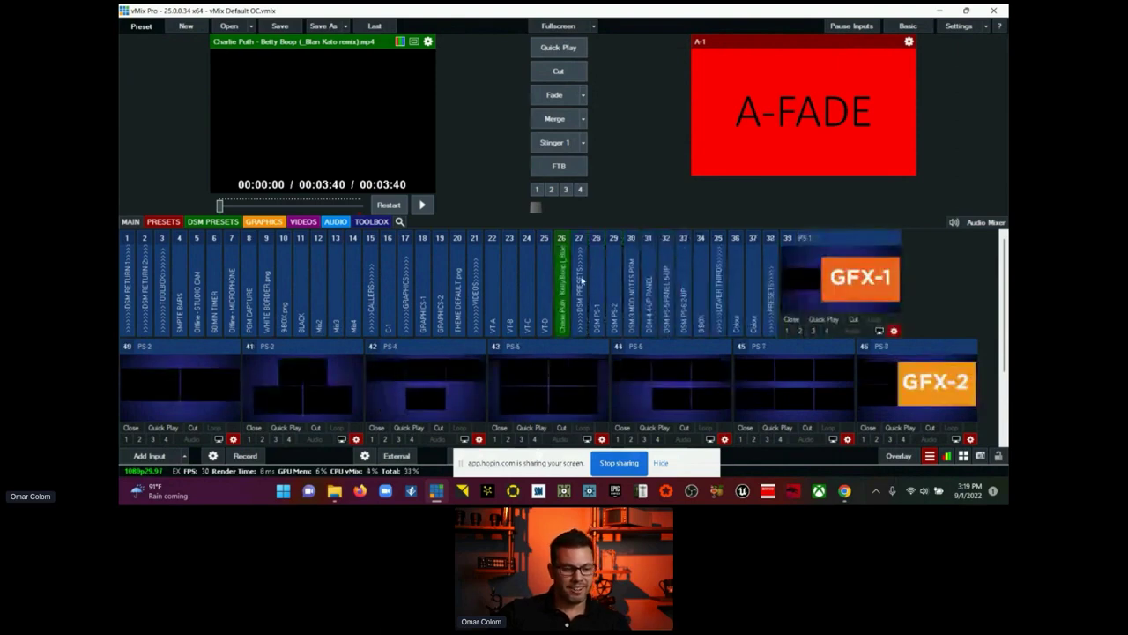
Step: Preview the DSM PS-1 input, and collapse it along with the presets PS-1 to PS-8
mouse_move(614, 271)
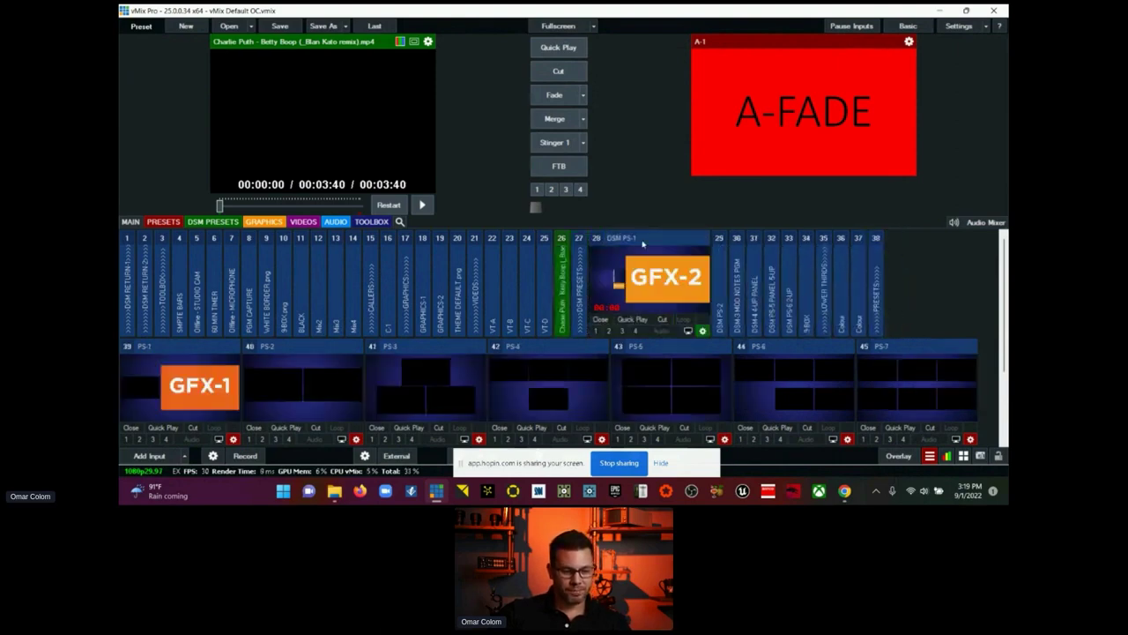
click(643, 245)
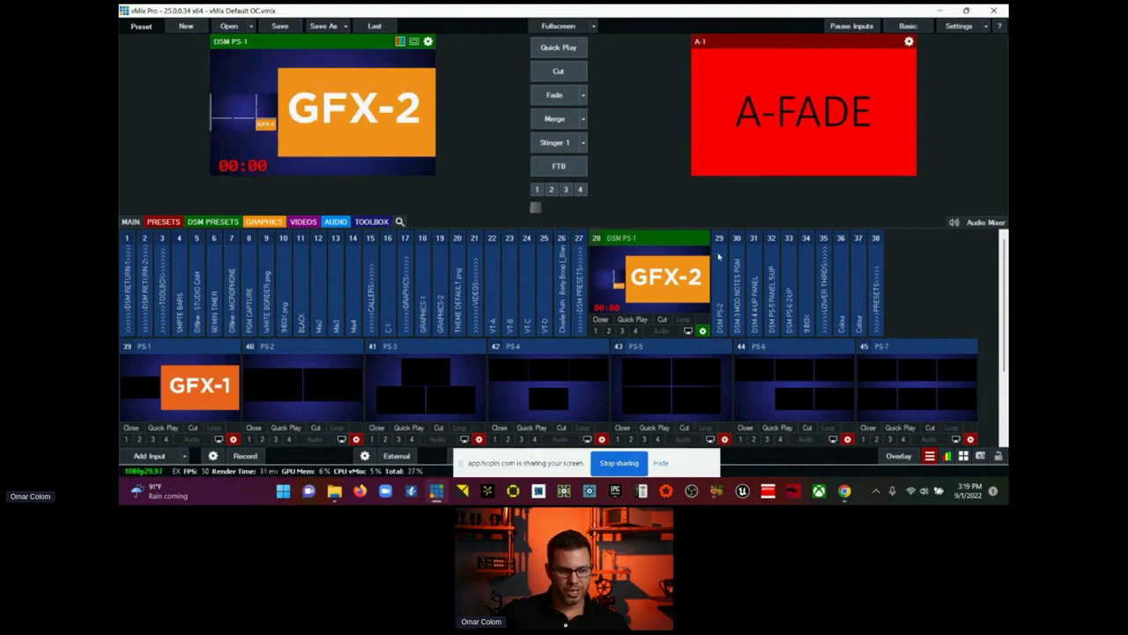
mouse_move(723, 254)
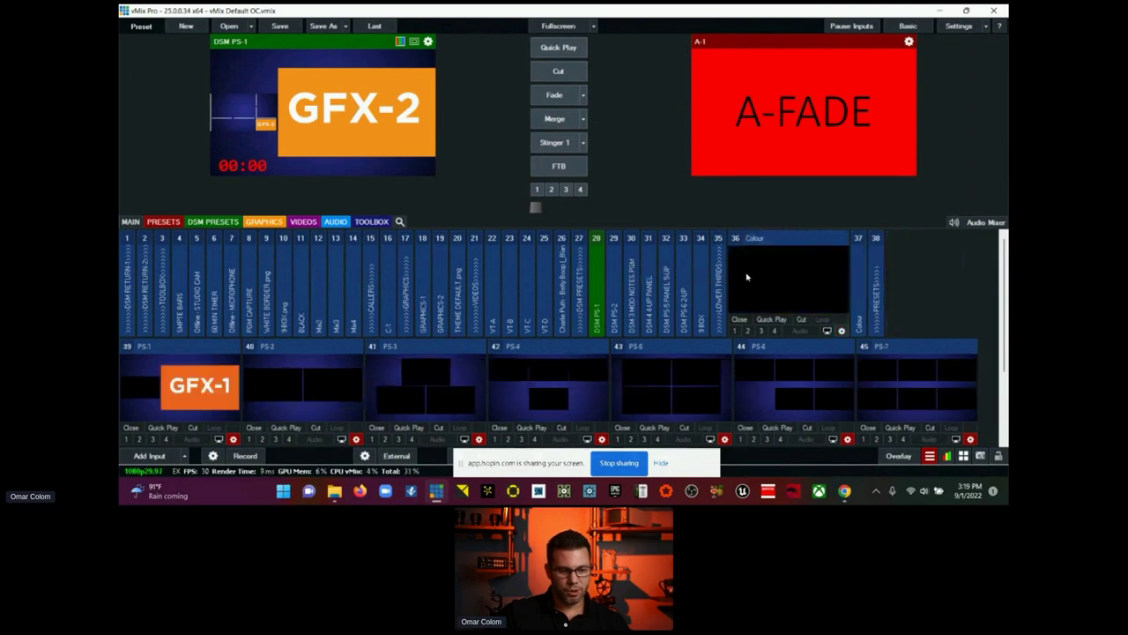
mouse_move(860, 267)
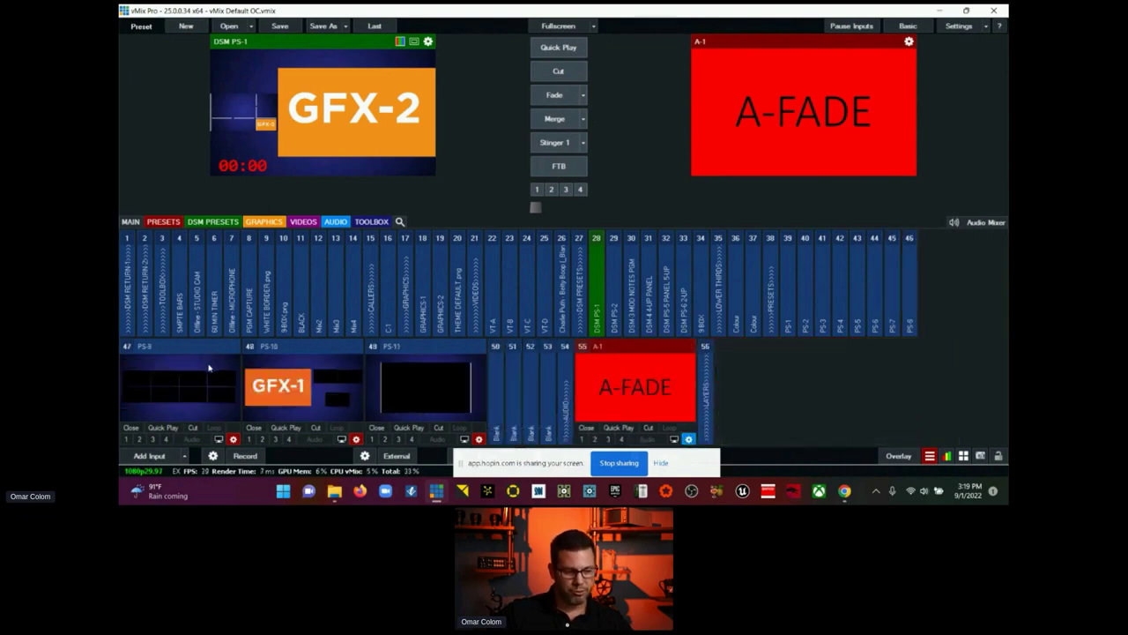
Step: Open the PS-9 preset's settings, examine its Layers / Multi View assignments, and close them
click(233, 439)
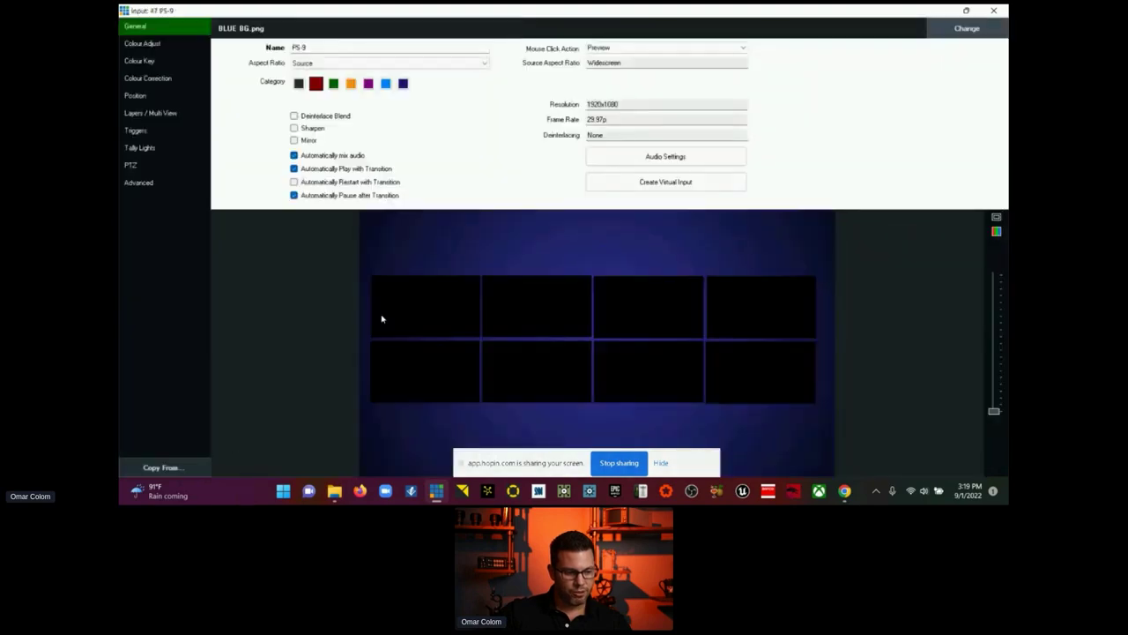
click(158, 100)
click(159, 113)
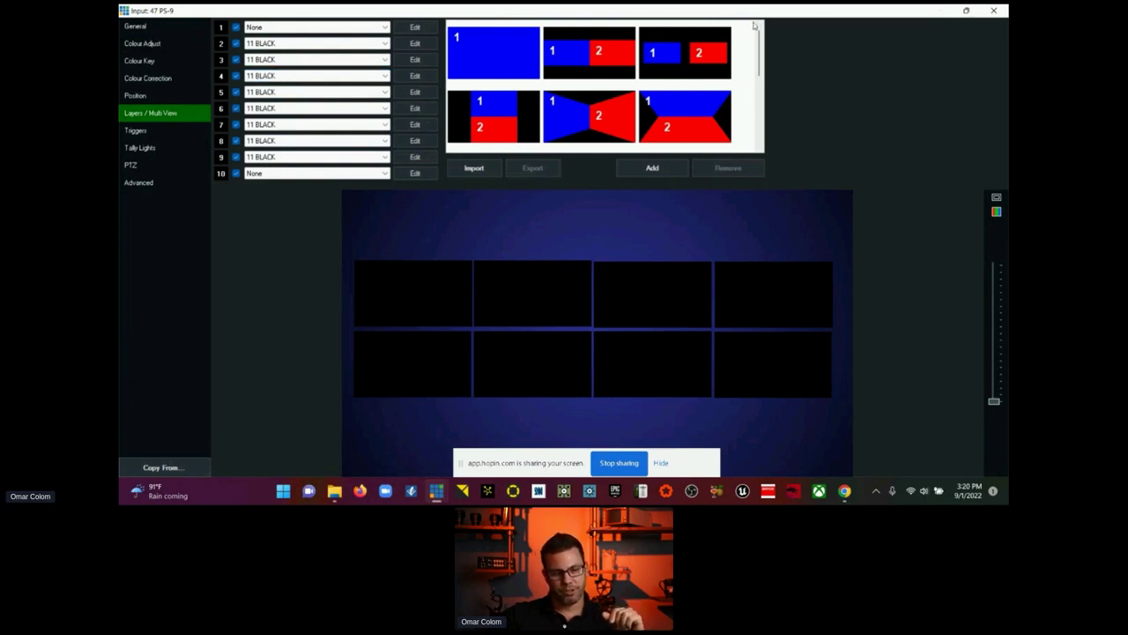
click(966, 10)
click(873, 52)
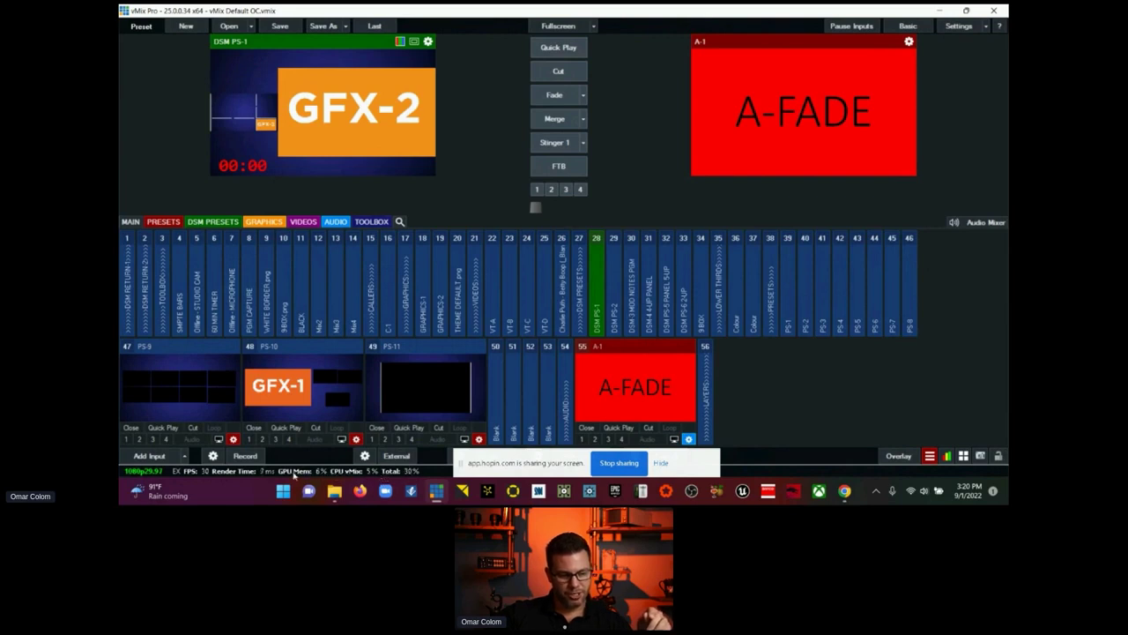
Step: Hide the screen-sharing notice and collapse the remaining expanded inputs from PS-9 through A-1, previewing Blank input 53
click(661, 464)
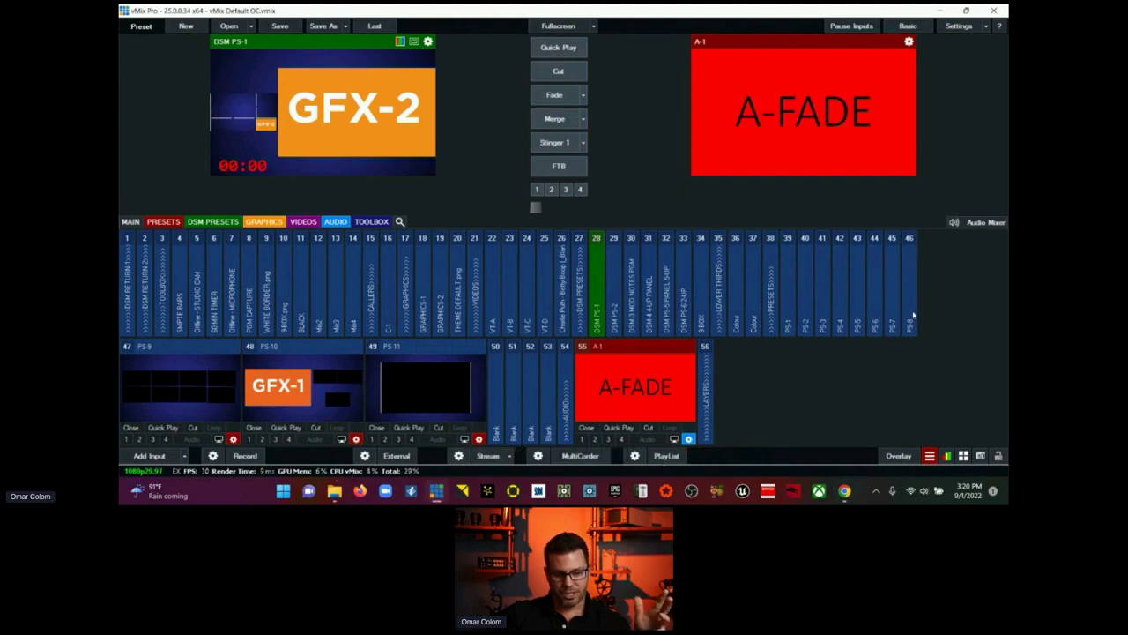
click(178, 350)
click(178, 350)
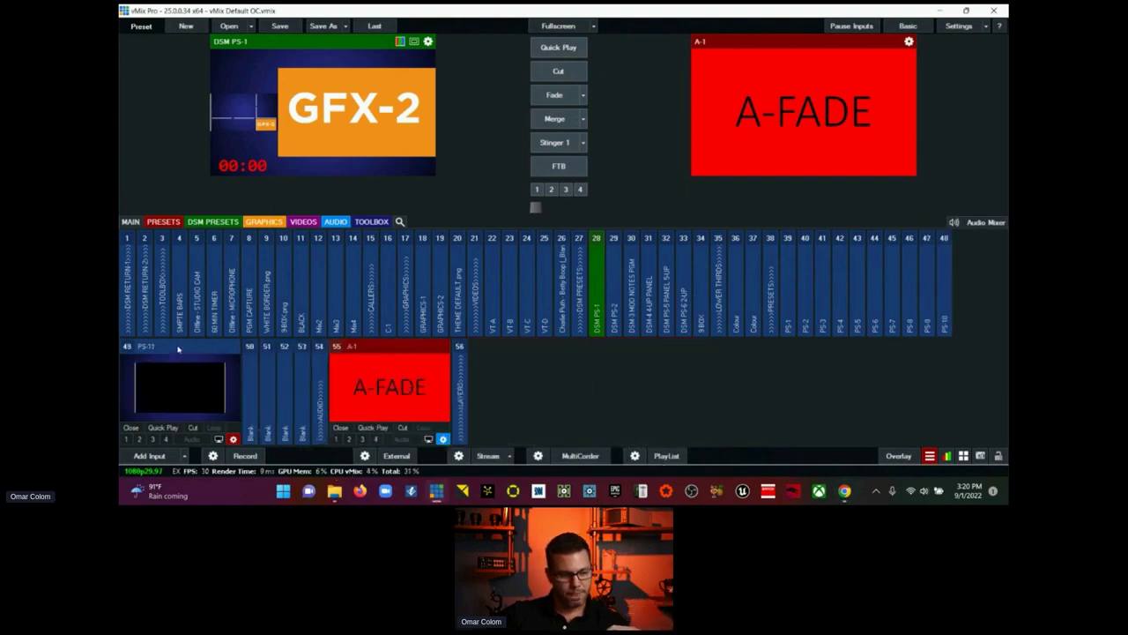
click(178, 350)
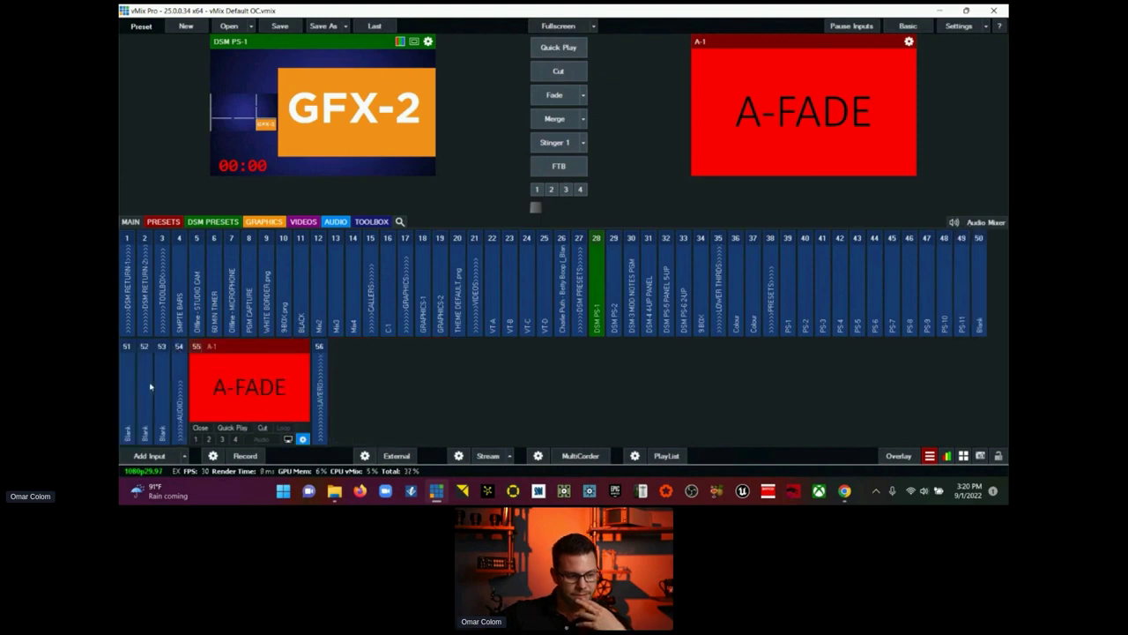
click(162, 388)
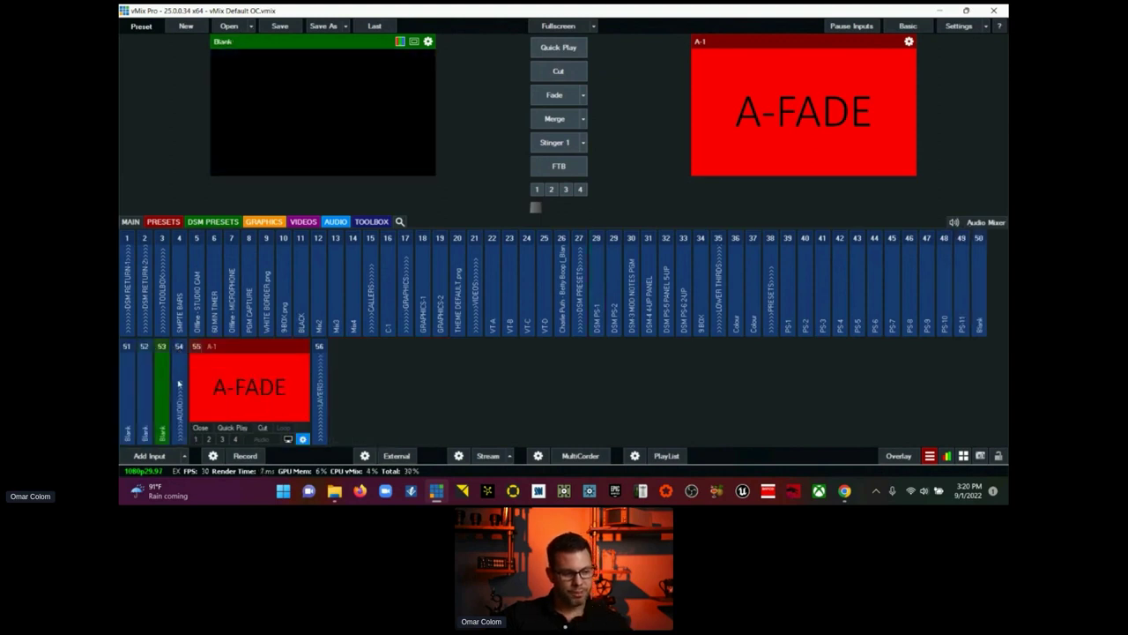
click(234, 351)
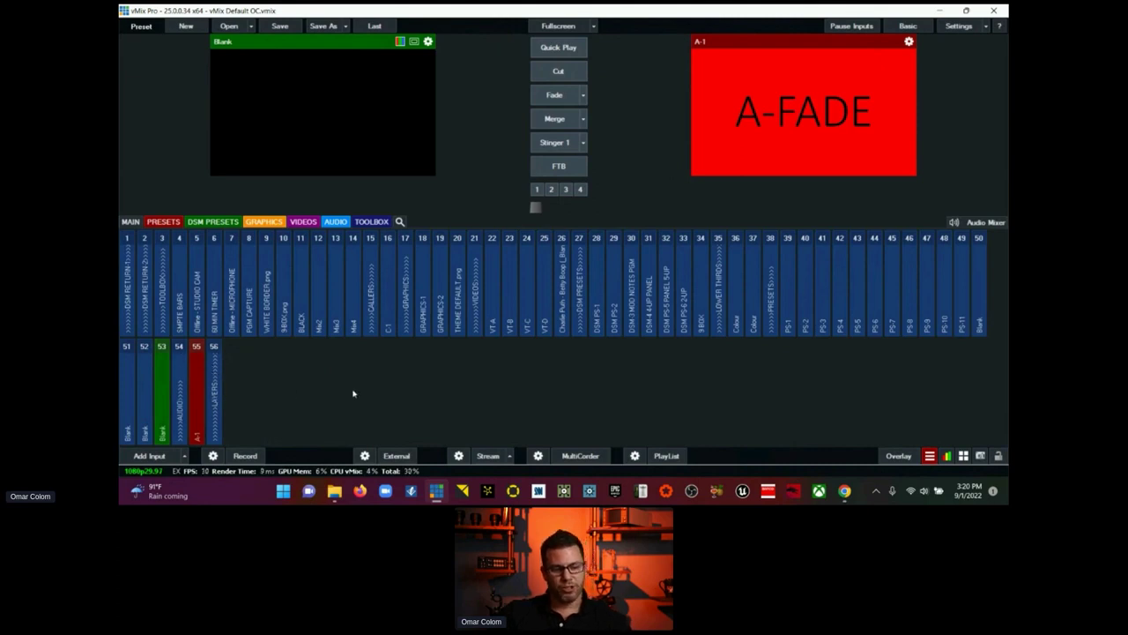
Step: Show the inputs assigned to the PRESETS category and those assigned to DSM PRESETS
click(146, 225)
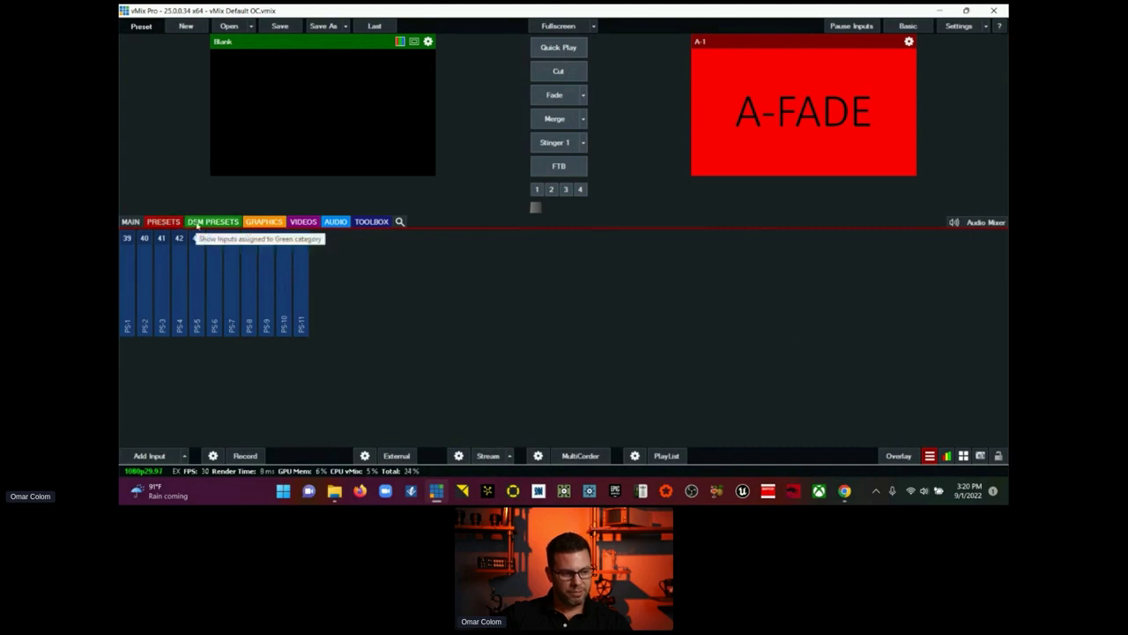
click(197, 225)
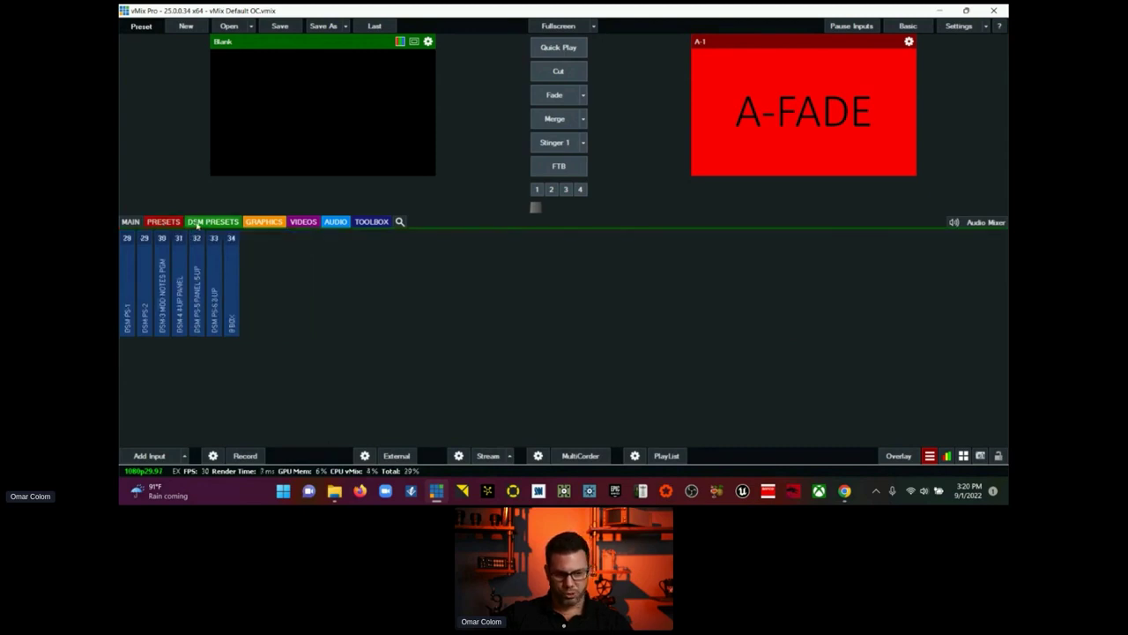
Step: Examine the output source assignments in the Outputs / NDI / SRT settings, and close the settings without changes
click(960, 27)
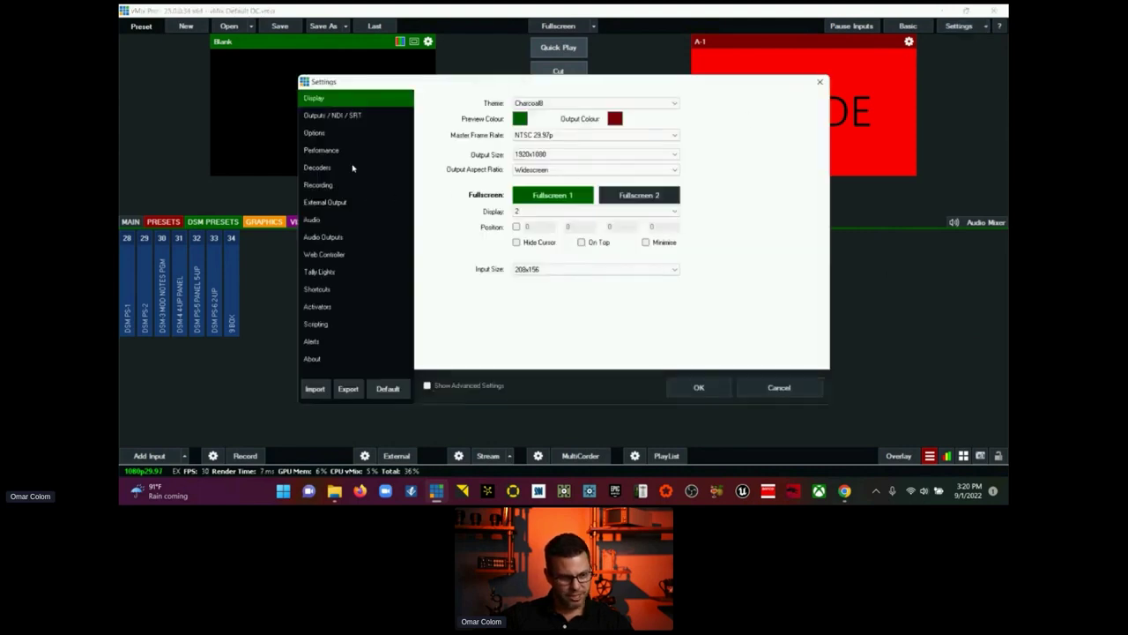
click(352, 117)
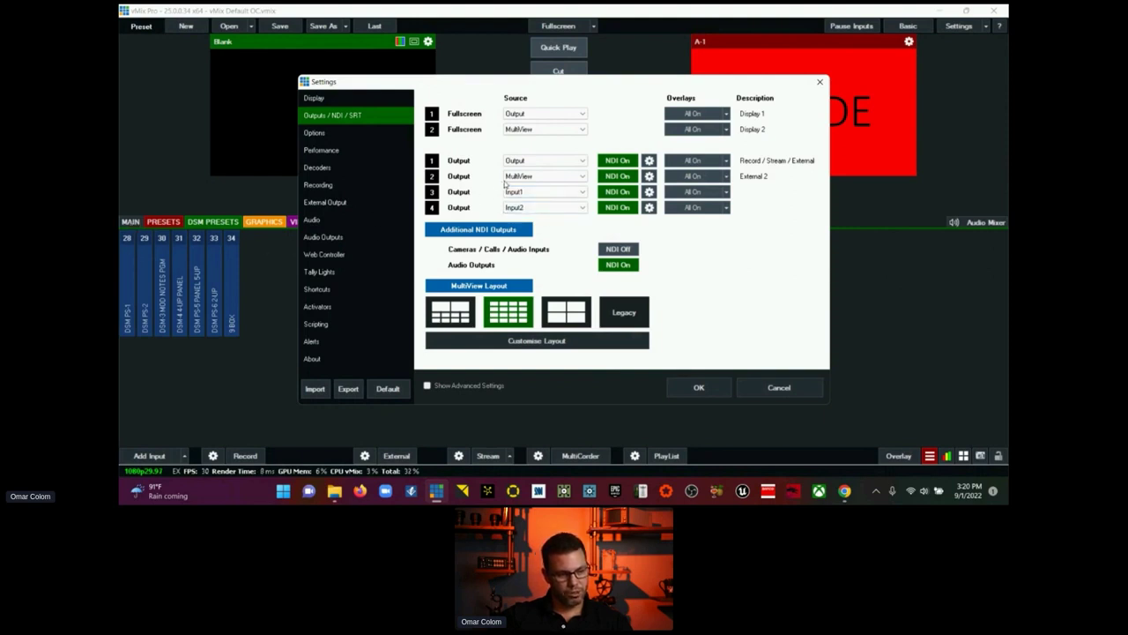
click(557, 162)
click(557, 161)
click(557, 161)
click(557, 162)
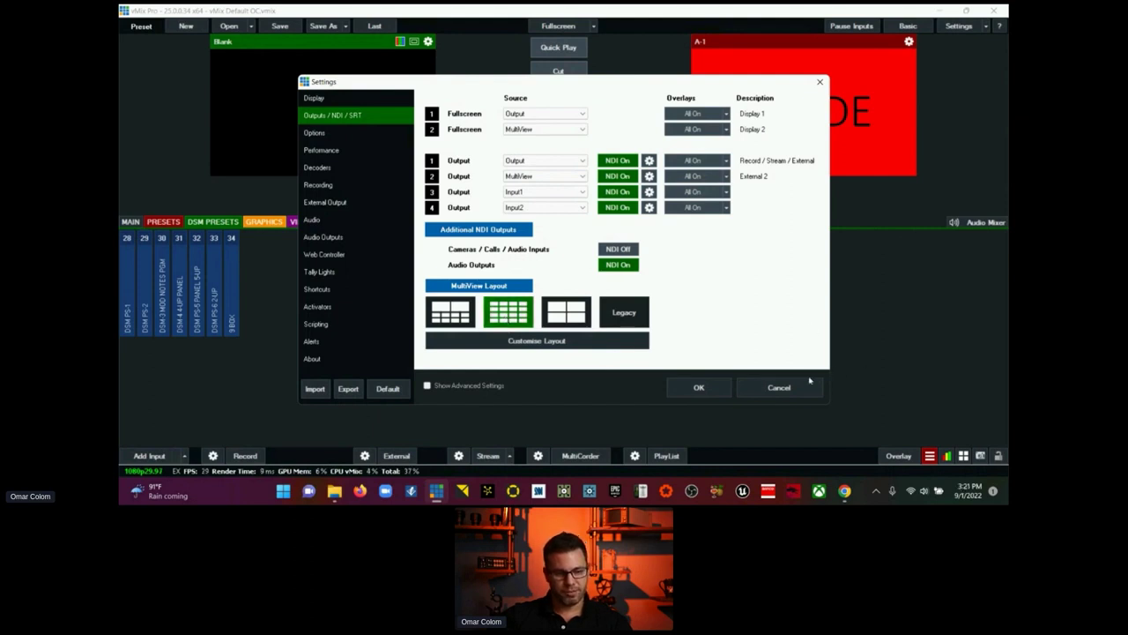
click(779, 387)
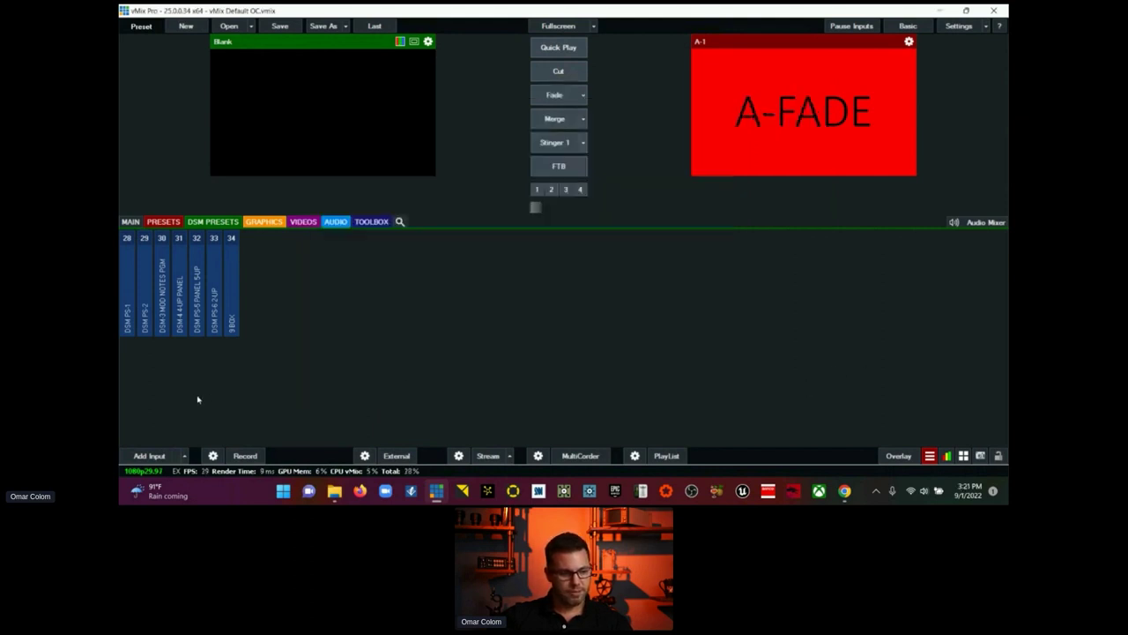
Step: Show the inputs of the GRAPHICS, VIDEOS, AUDIO and TOOLBOX categories in turn, and return to MAIN
click(280, 223)
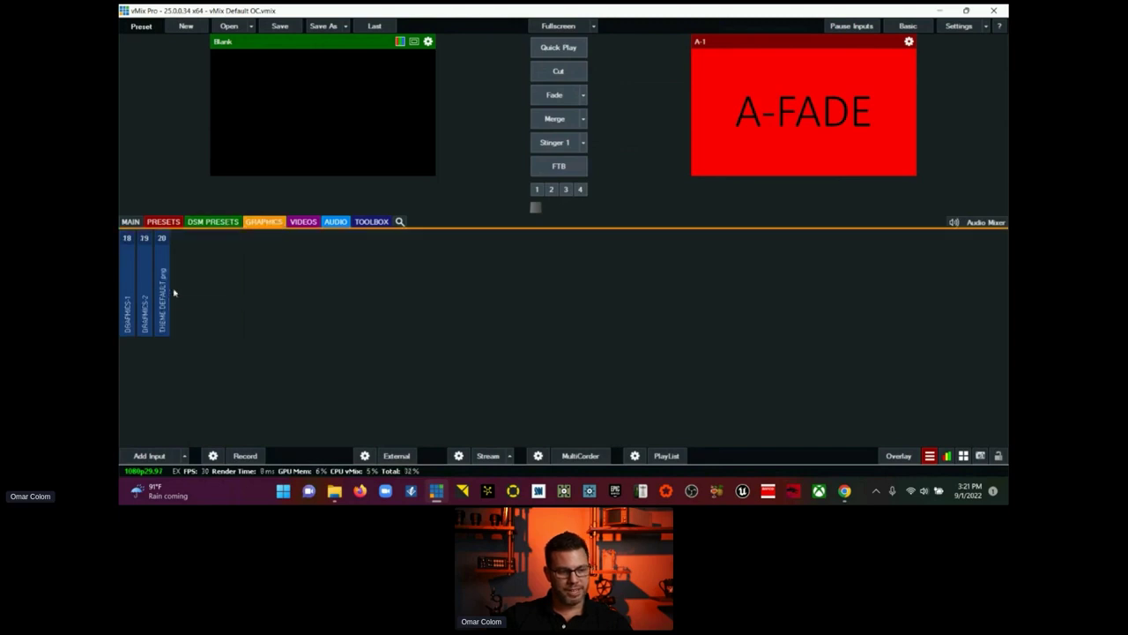
click(304, 222)
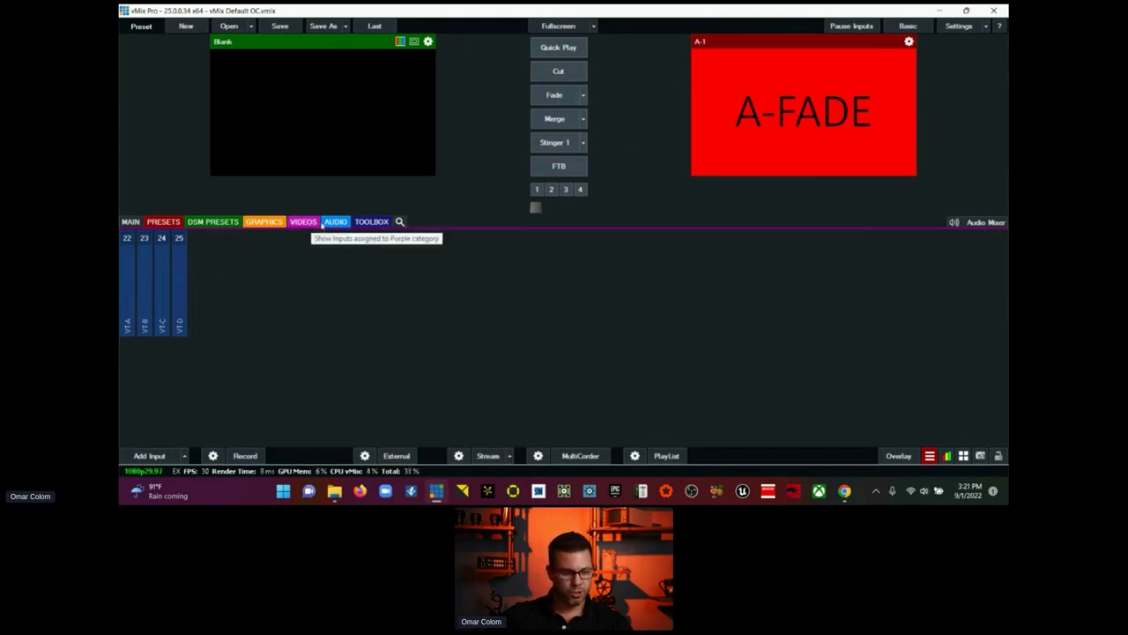
click(332, 223)
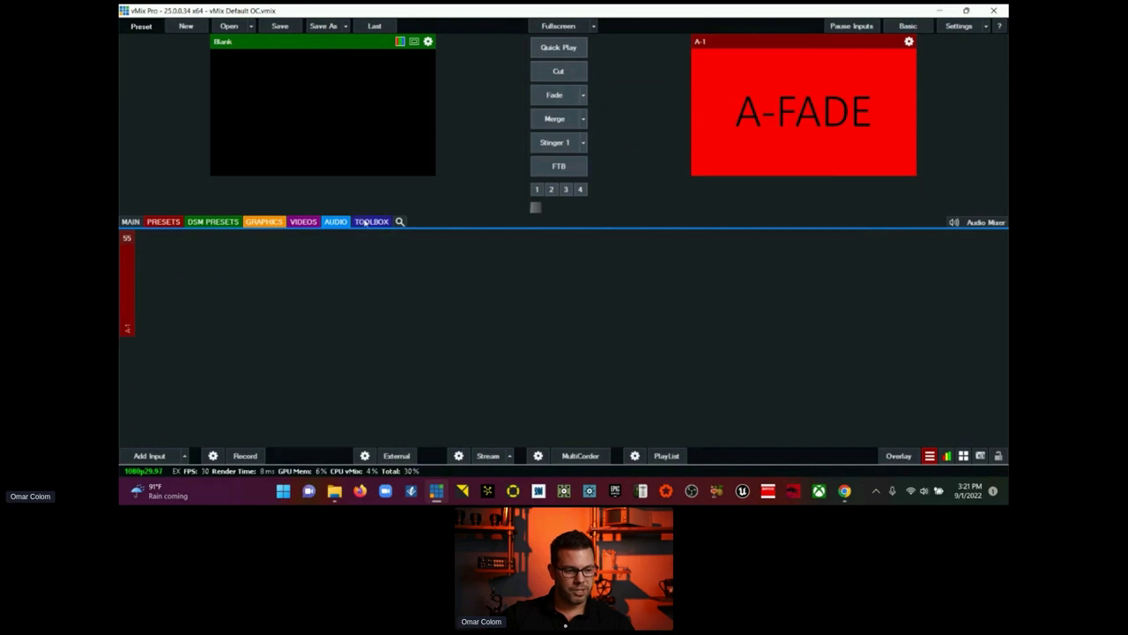
click(364, 222)
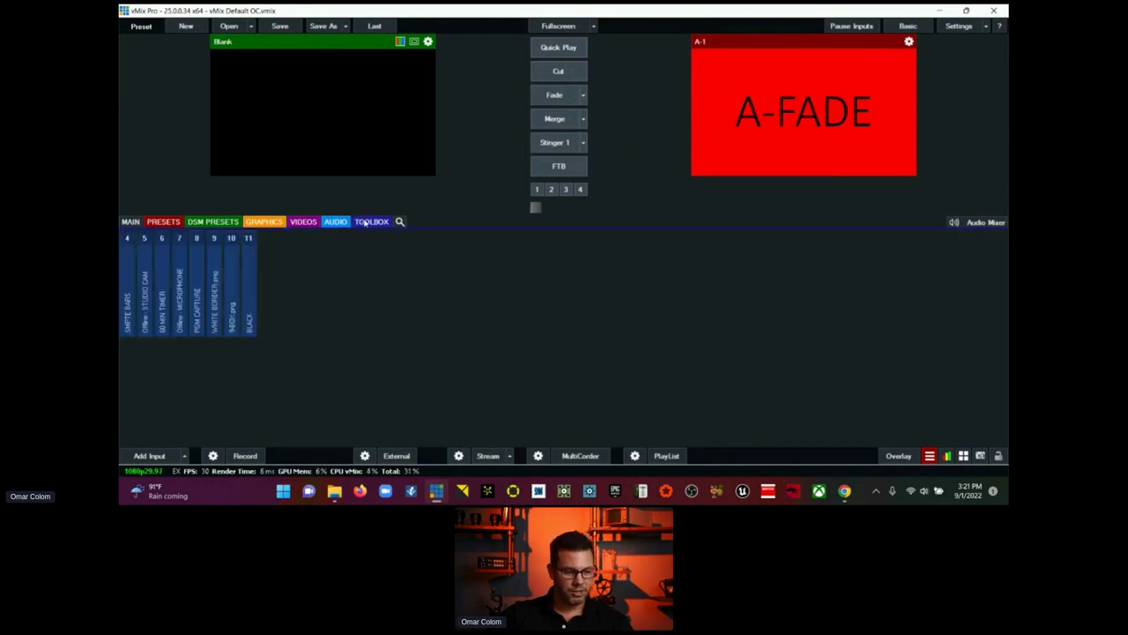
click(130, 222)
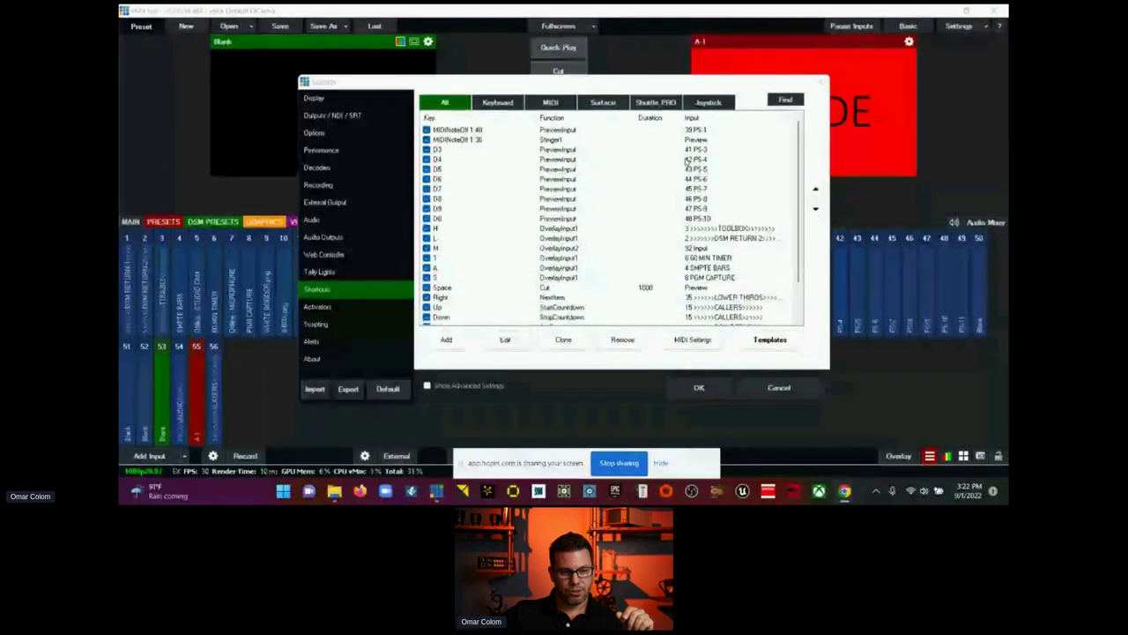
Step: Review the full list of shortcut keys, functions and target inputs in the Shortcuts settings, and close the settings
mouse_move(797, 151)
mouse_down()
mouse_move(804, 204)
mouse_move(803, 146)
mouse_up()
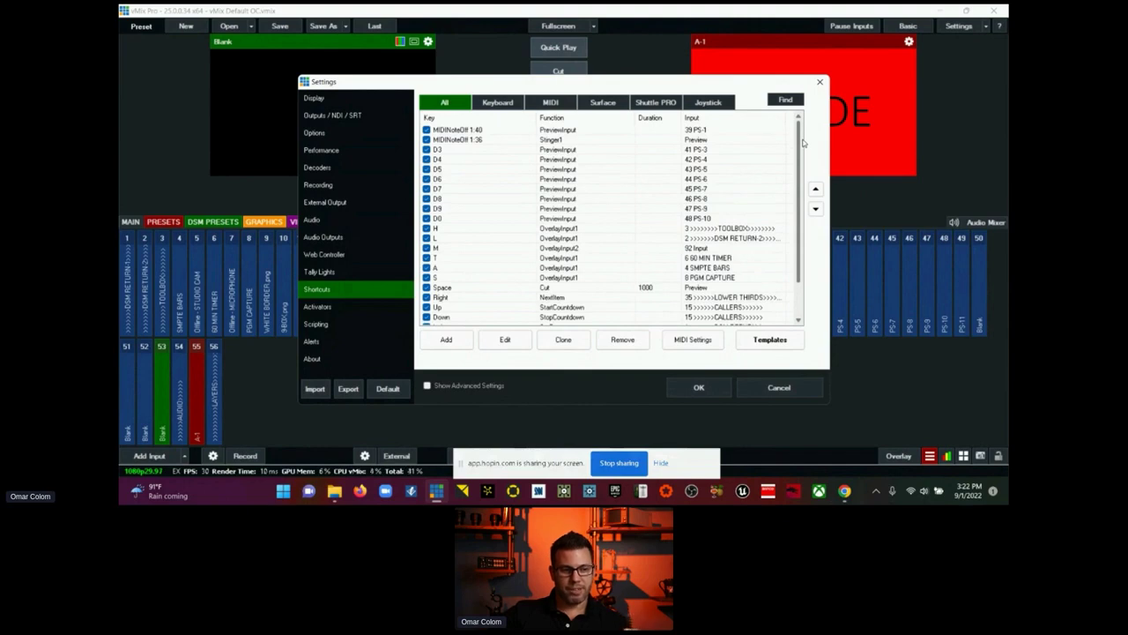
drag(802, 152, 803, 179)
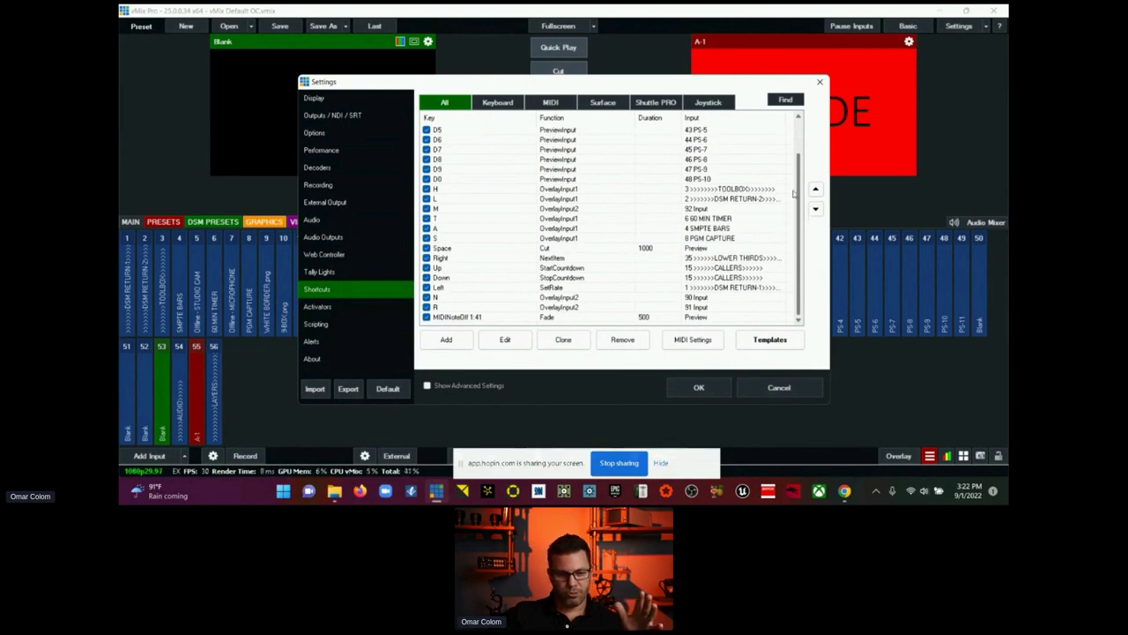
drag(796, 194, 800, 158)
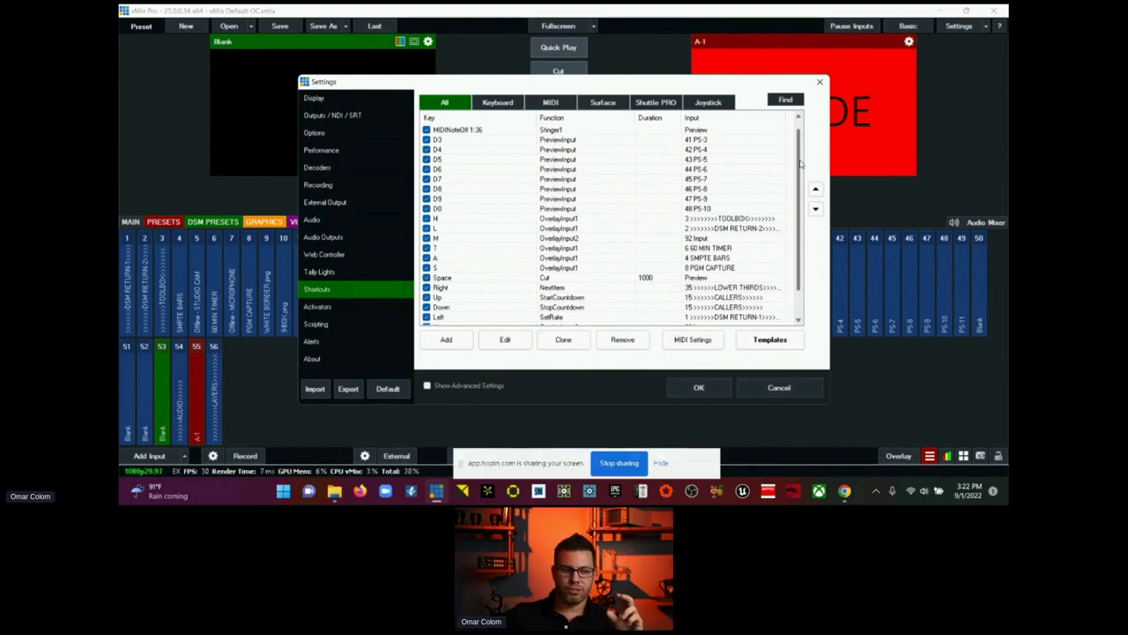
scroll(799, 163, up, 1)
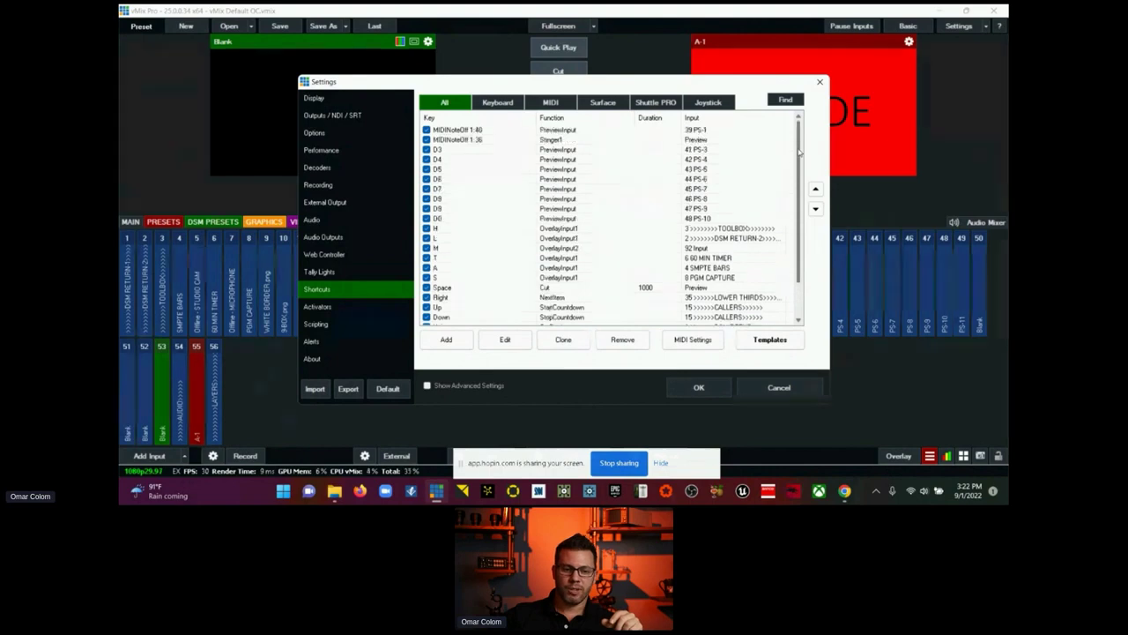
click(818, 83)
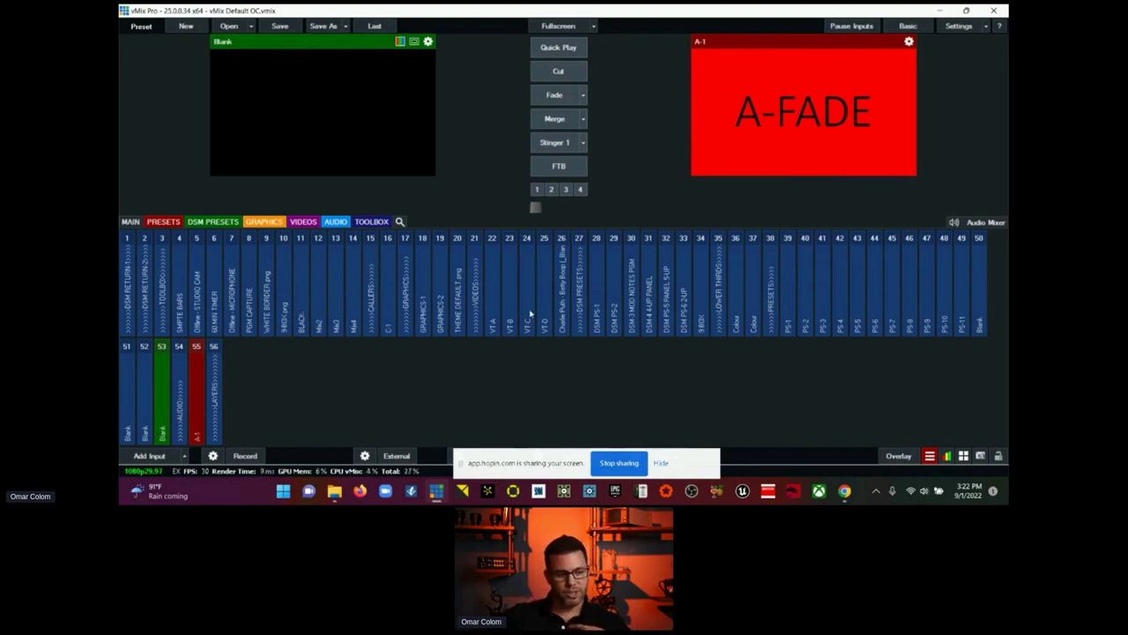
Step: Close vMix and point out the vMix Default OC and vMix Default v2 preset files in the VMIX FILES folder
click(993, 10)
click(556, 277)
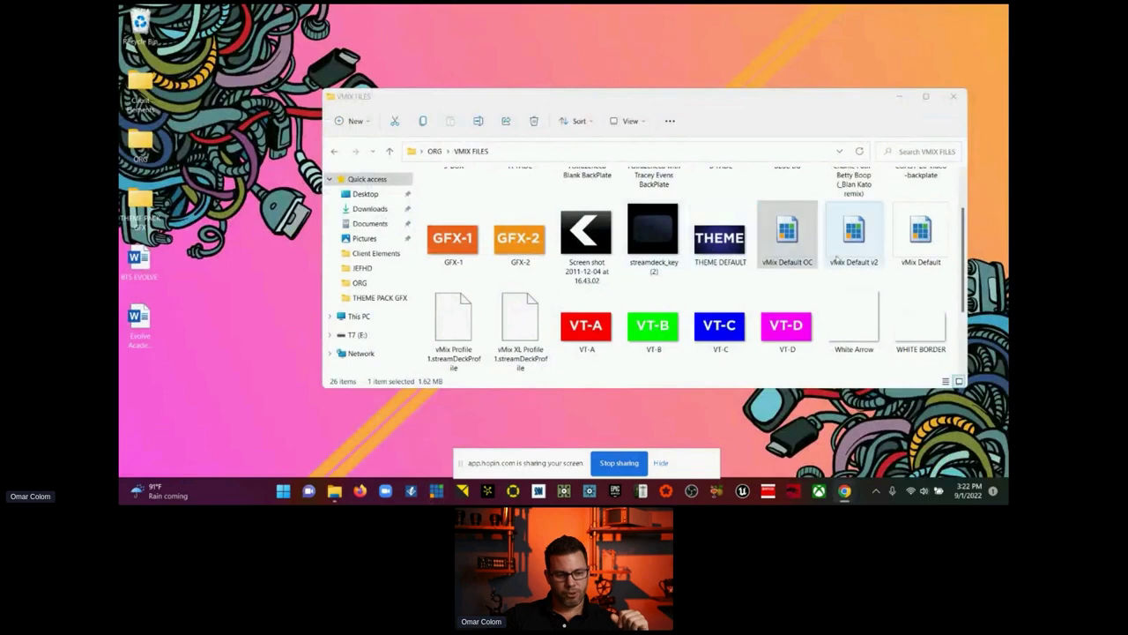
click(928, 254)
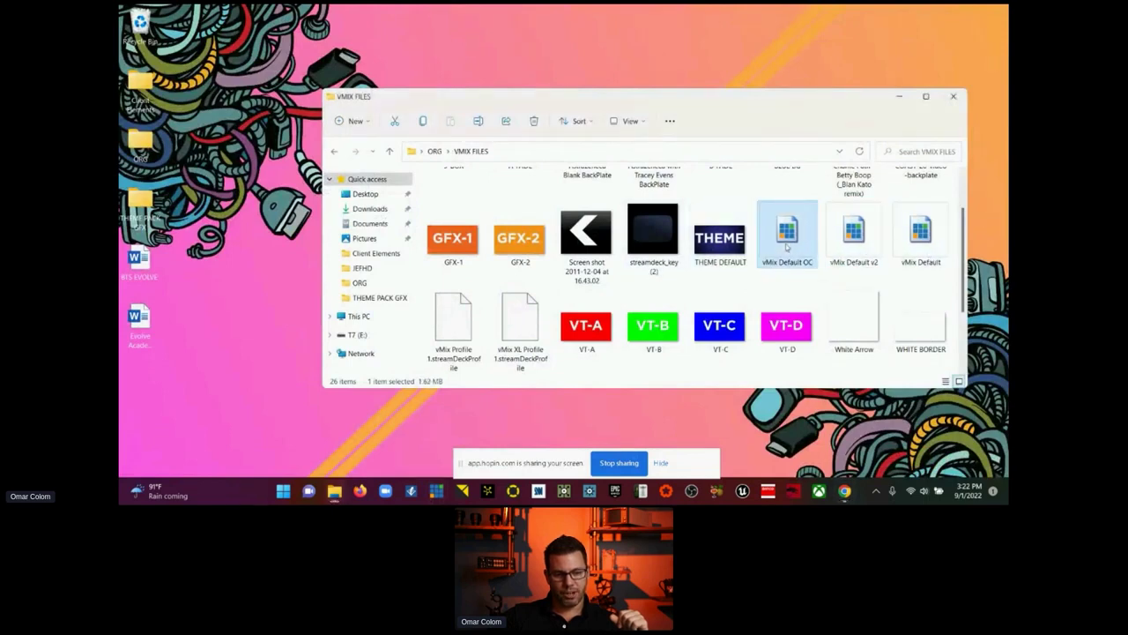
click(842, 251)
click(805, 250)
click(855, 247)
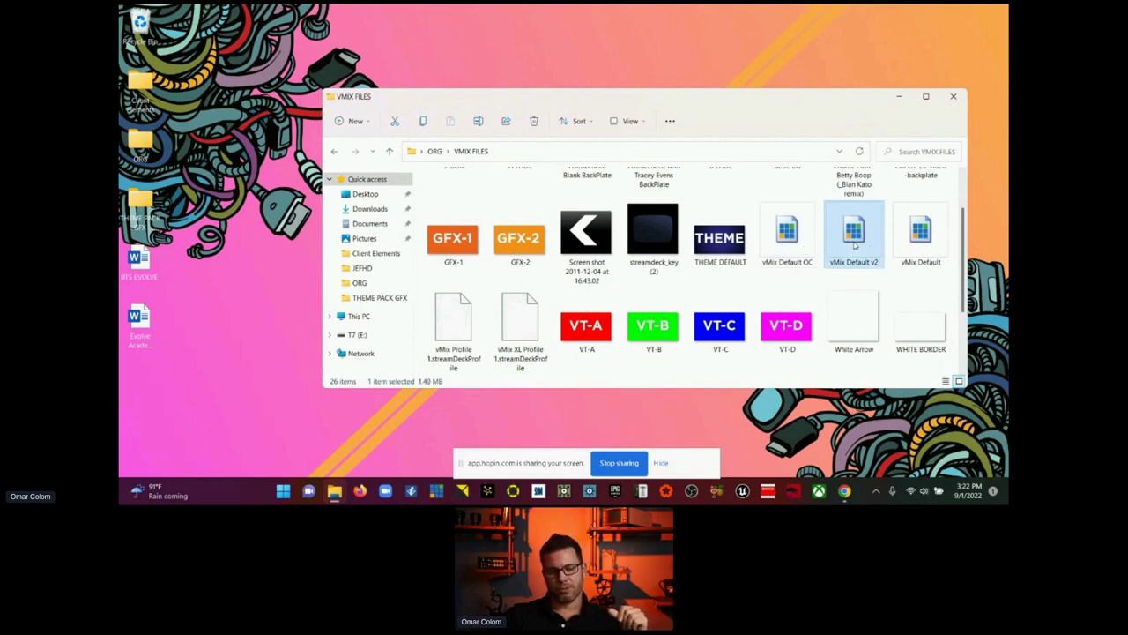
click(798, 246)
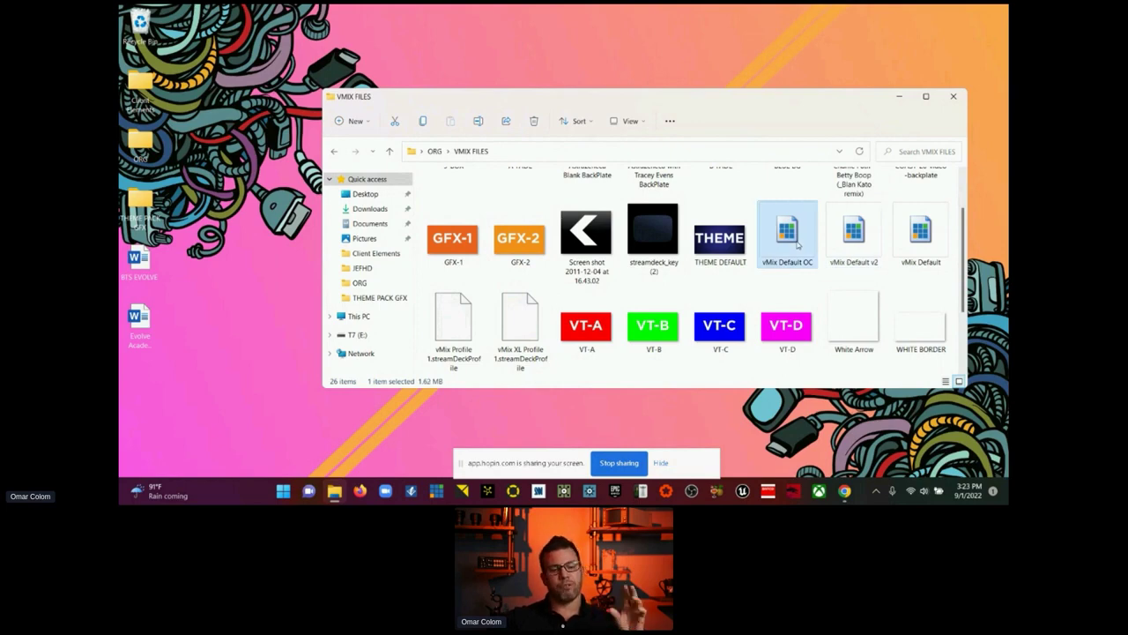
click(868, 242)
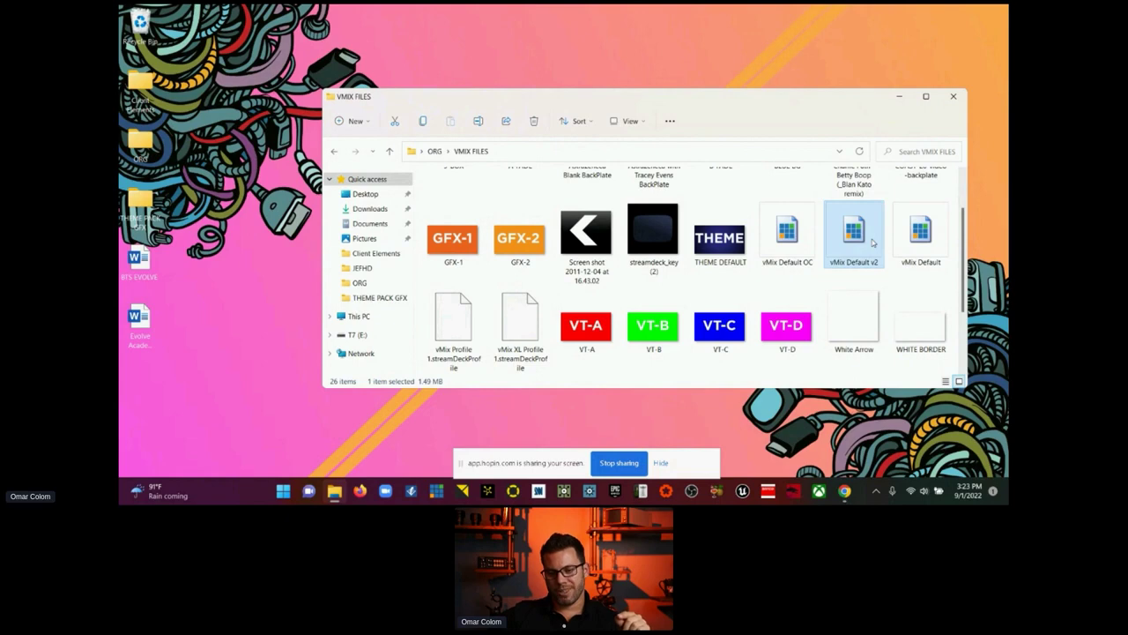
Step: Close the VMIX FILES folder and the screen-sharing notice, and start a new vMix session
click(952, 96)
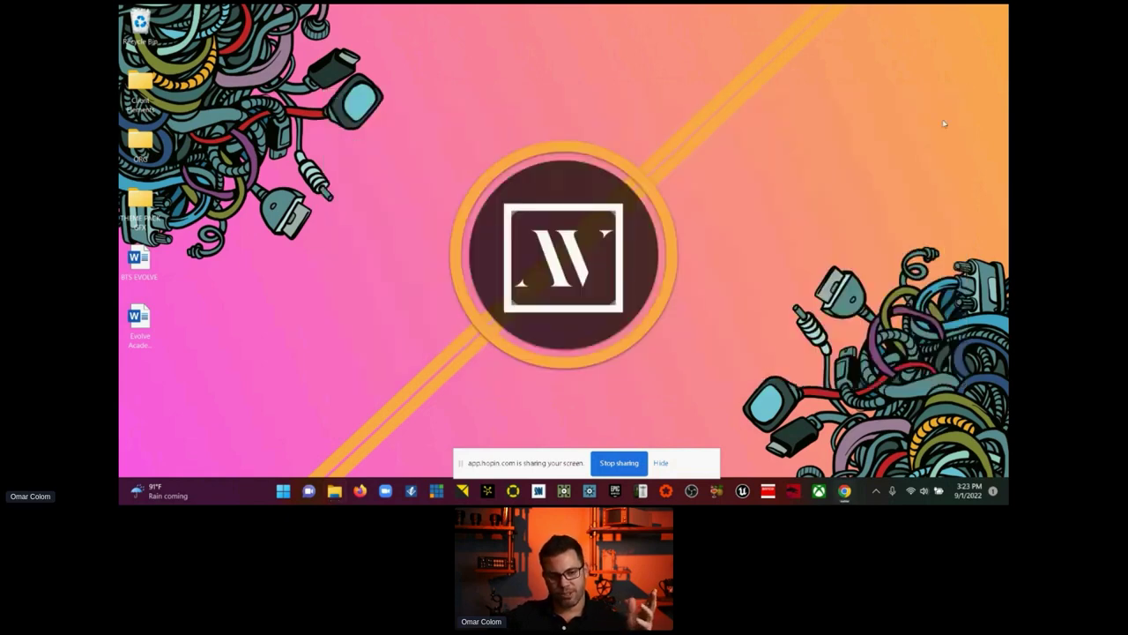
click(660, 461)
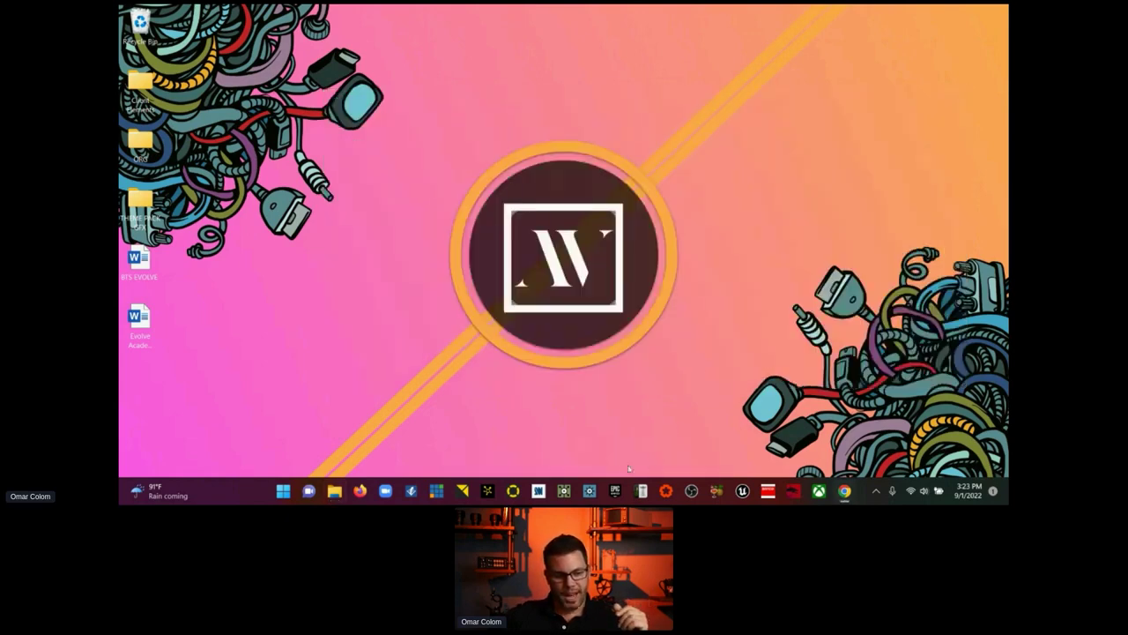
click(436, 491)
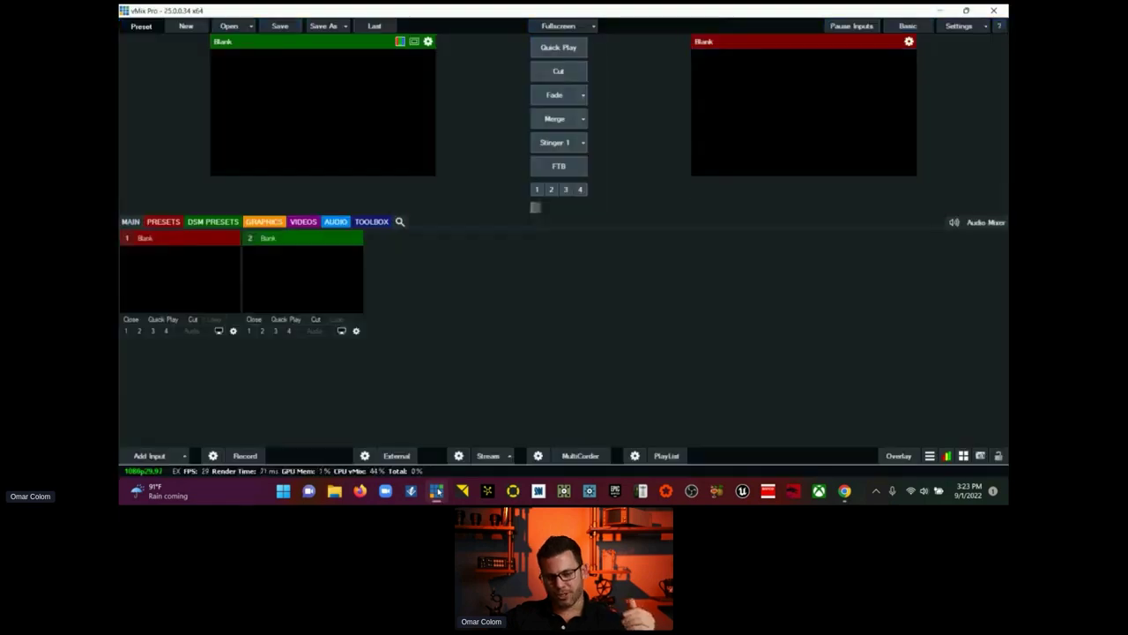
Step: Add a Mix input in place of the first blank input, and send it to preview
click(186, 456)
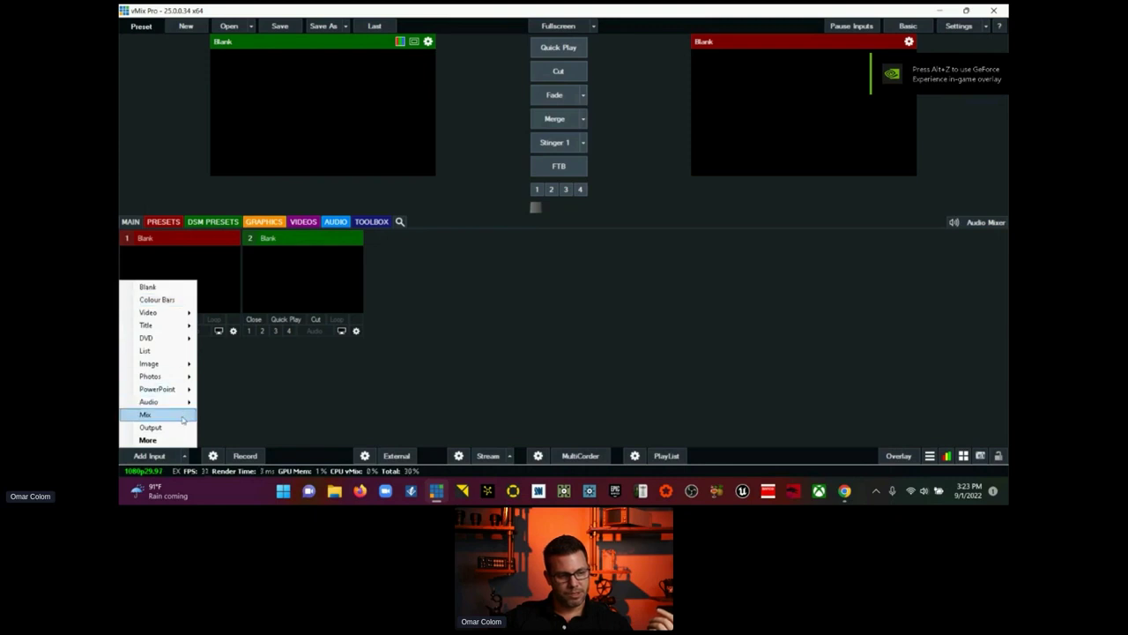
click(146, 414)
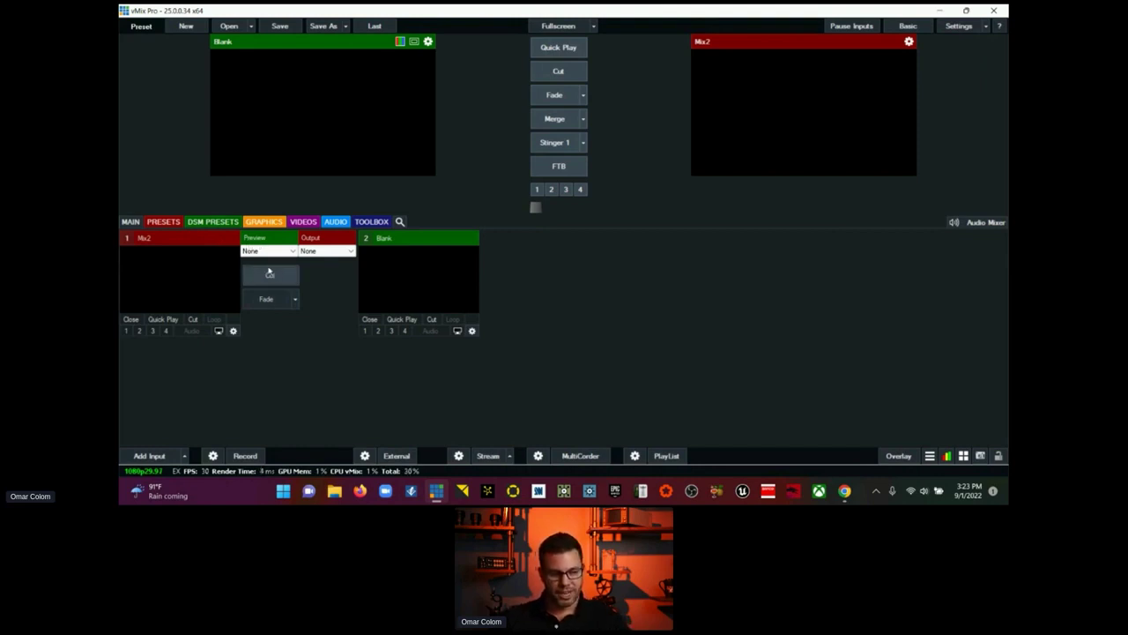
click(225, 245)
click(255, 252)
click(255, 252)
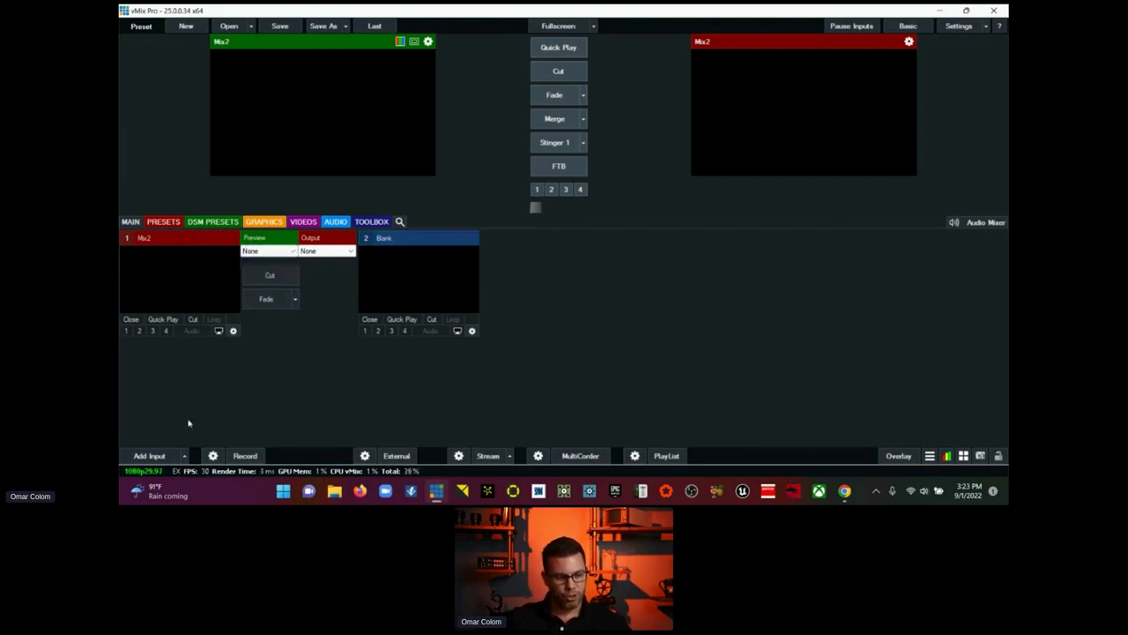
Step: Add a Colour Bars input and send it to preview
click(149, 456)
click(146, 304)
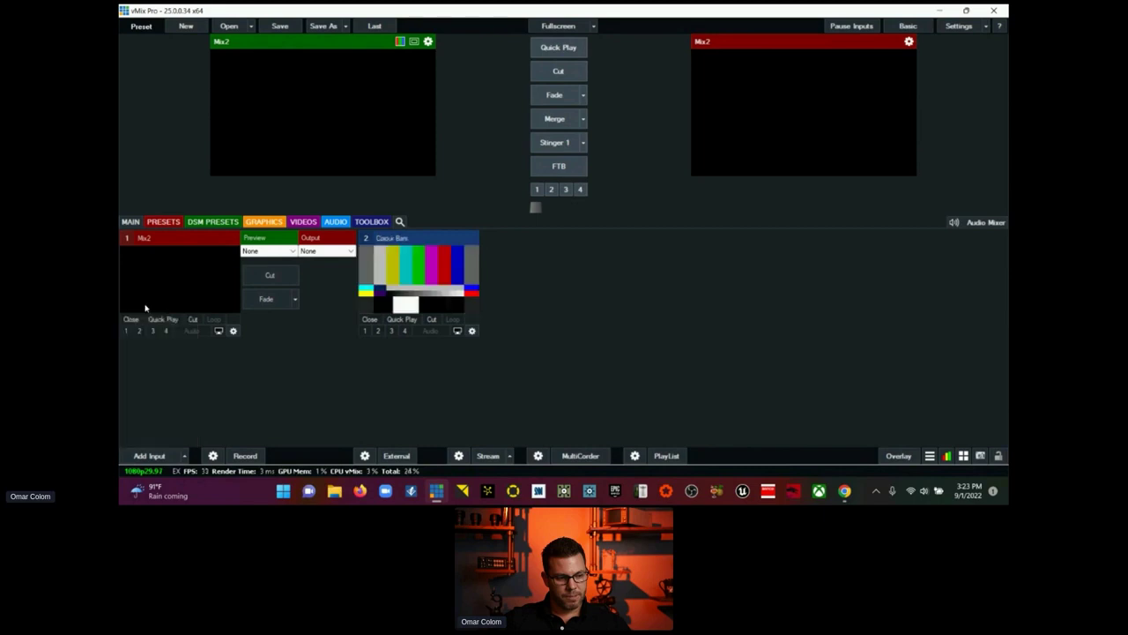
click(382, 292)
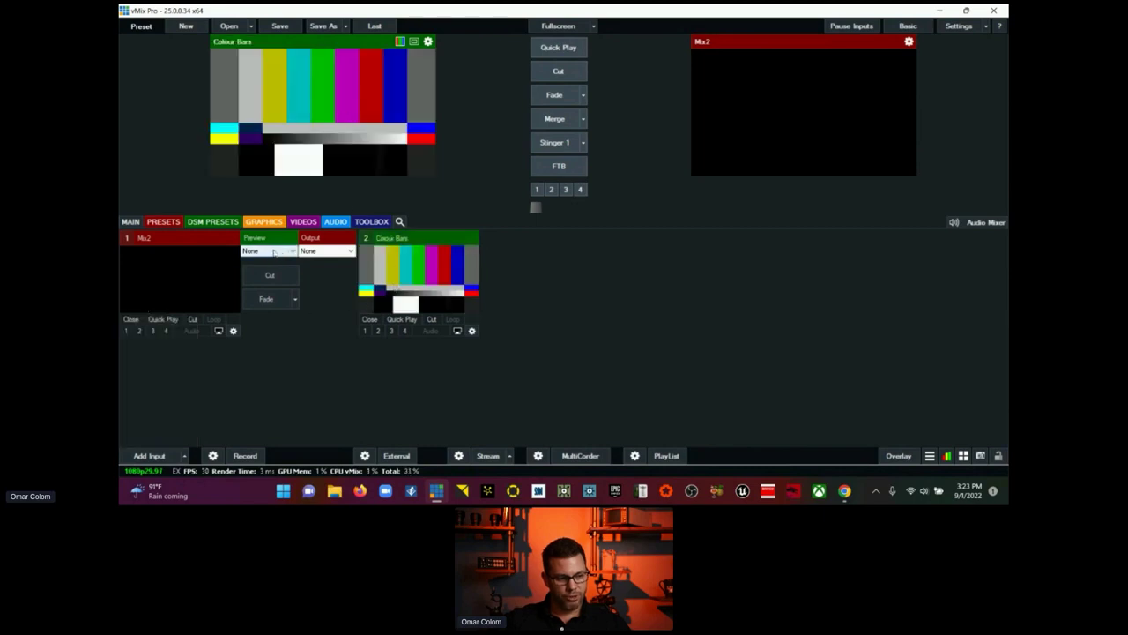
Step: Set the preview source of the Mix2 input to 2 Colour Bars, and point out its own Cut control
click(263, 251)
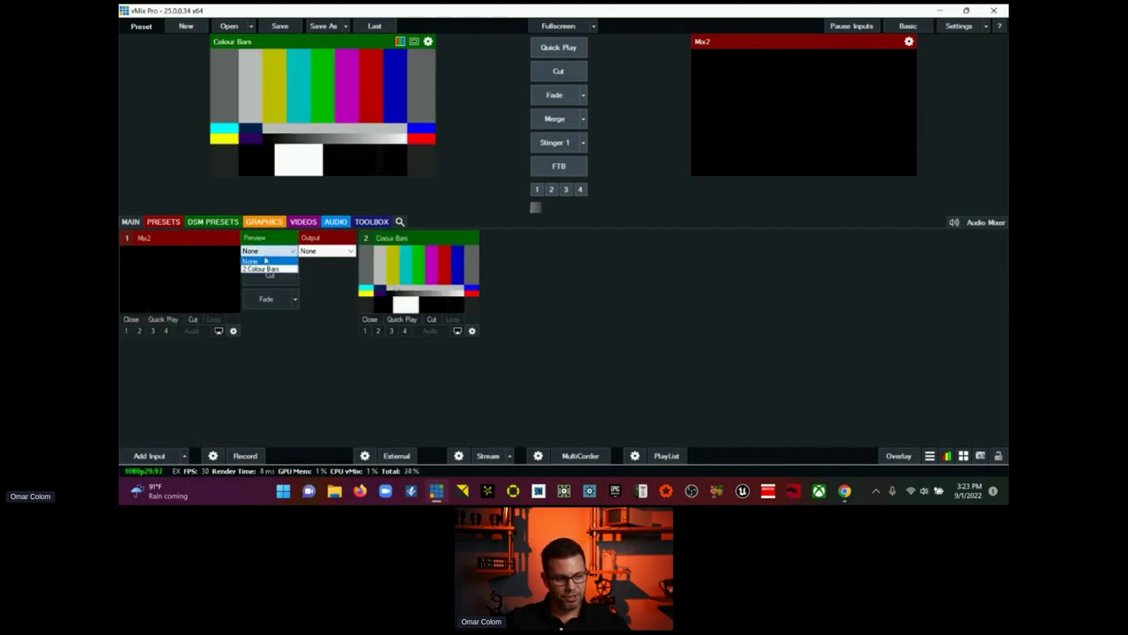
click(260, 268)
click(264, 278)
click(264, 278)
click(263, 279)
click(264, 278)
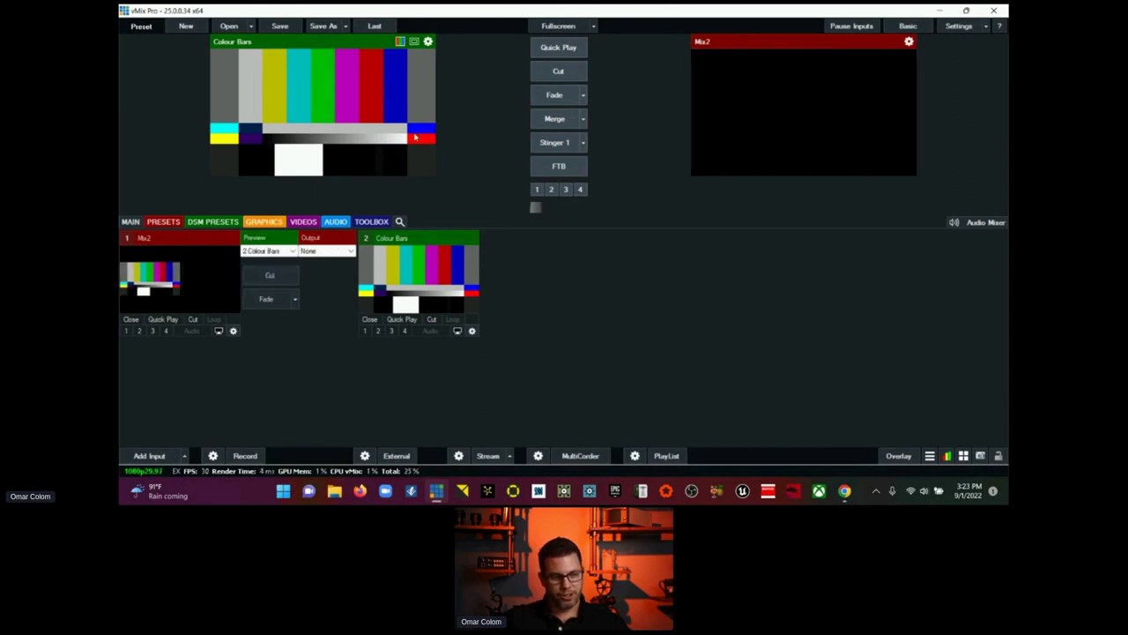
Step: Try the main Cut transition and the Mix2 input's own Cut transition for comparison
click(558, 71)
click(558, 71)
click(270, 275)
click(270, 275)
click(270, 275)
click(269, 275)
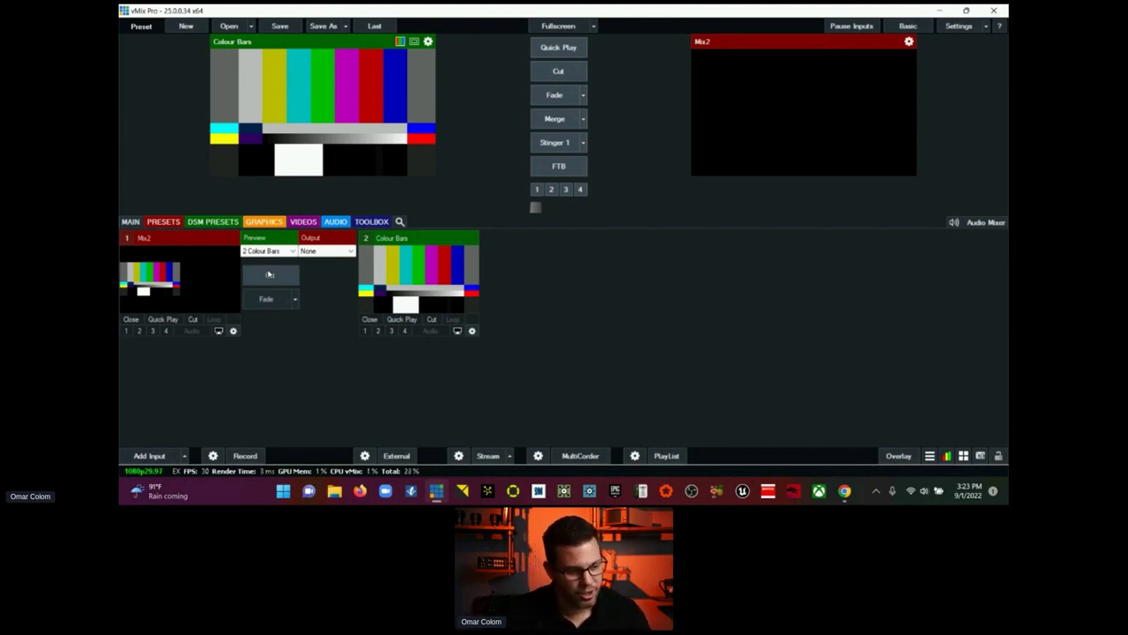
click(275, 250)
click(278, 262)
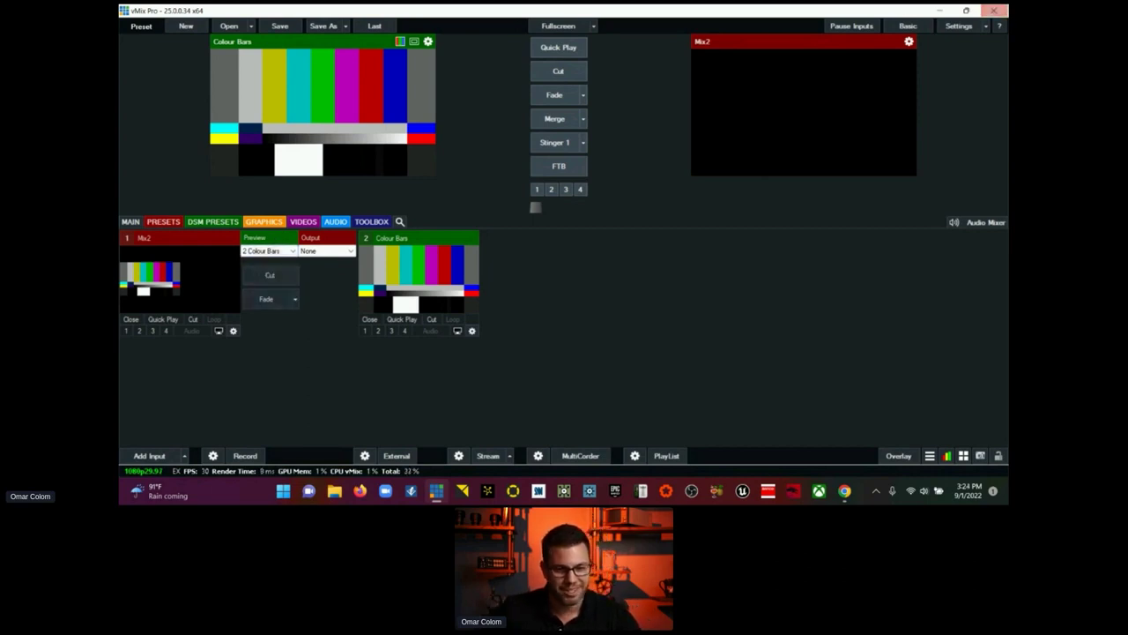
key(alt+Tab)
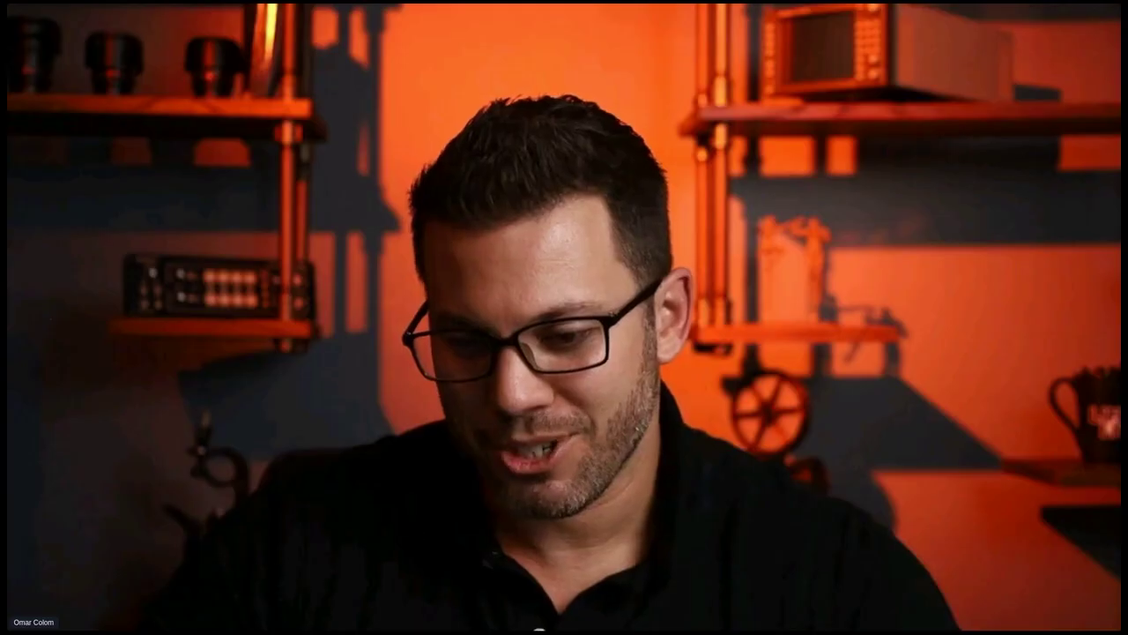